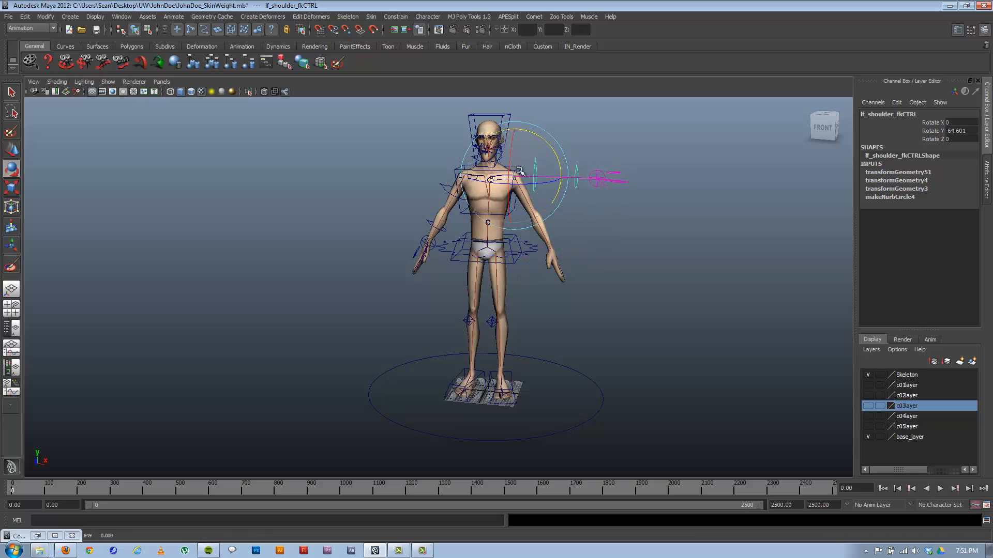
# Step: Undo the last rotation of the left shoulder FK control
pyautogui.hotkey('ctrl', 'z')
pyautogui.keyDown('alt'); pyautogui.moveTo(484, 246); pyautogui.dragTo(556, 148); pyautogui.keyUp('alt')
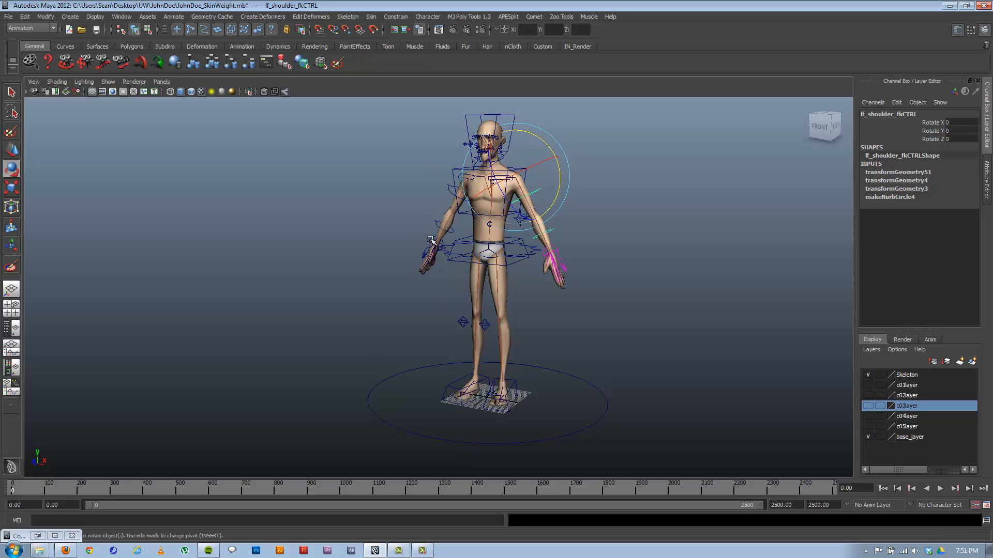
pyautogui.keyDown('alt'); pyautogui.moveTo(541, 273); pyautogui.dragTo(611, 329, button='right'); pyautogui.keyUp('alt')
pyautogui.keyDown('alt'); pyautogui.moveTo(612, 330); pyautogui.dragTo(517, 269); pyautogui.keyUp('alt')
pyautogui.keyDown('alt'); pyautogui.moveTo(517, 268); pyautogui.dragTo(543, 331, button='right'); pyautogui.keyUp('alt')
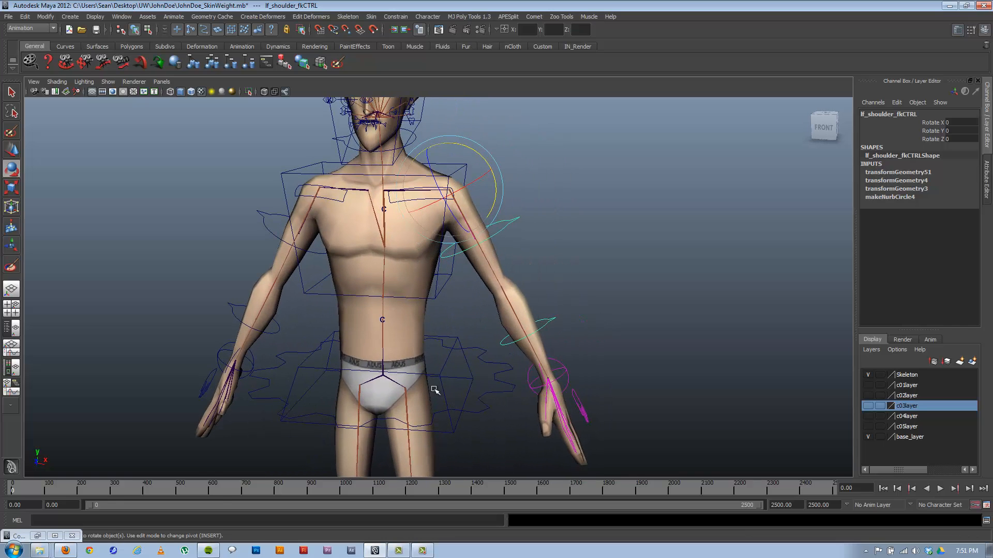
# Step: Open the Outliner and expand the Mesh group and its baseMesh subgroup
pyautogui.click(72, 535)
pyautogui.click(128, 17)
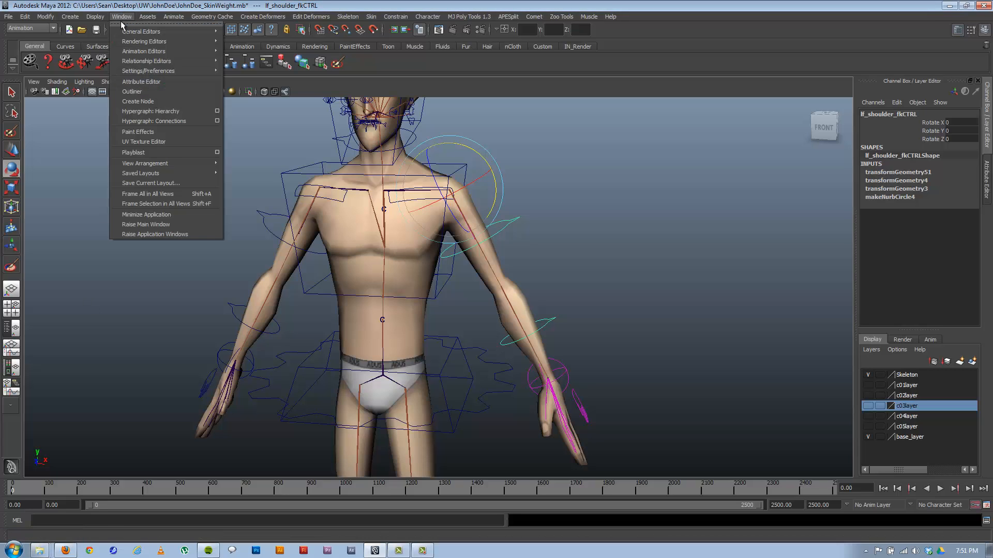
pyautogui.click(152, 94)
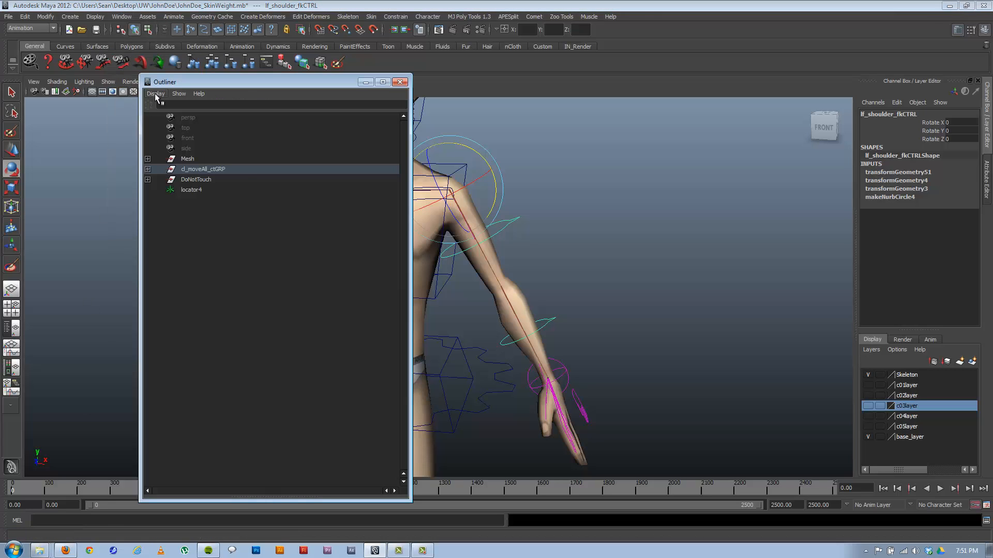
pyautogui.click(148, 159)
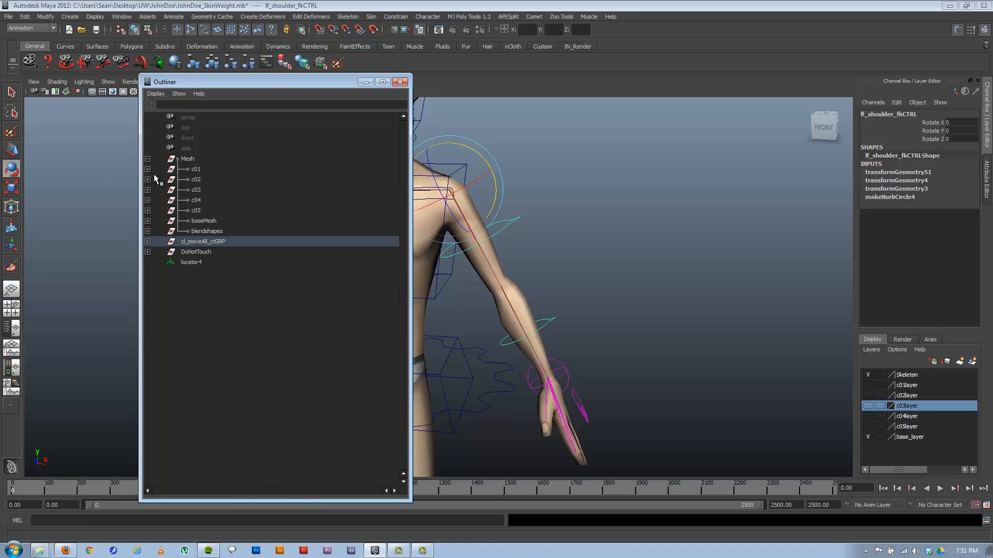
pyautogui.click(148, 221)
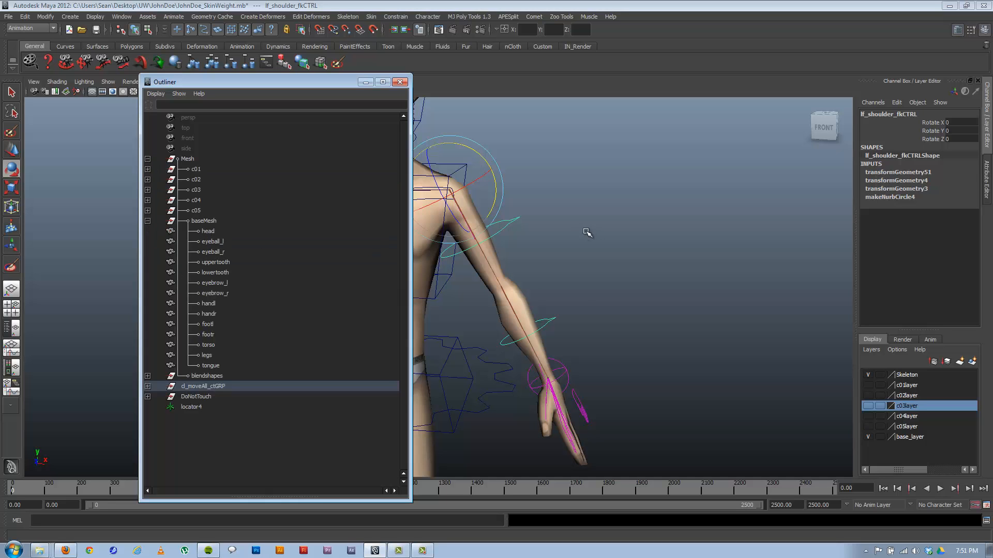
# Step: Select the left hand, torso, right hand and legs meshes of the character together
pyautogui.scroll(-5, 589, 235)
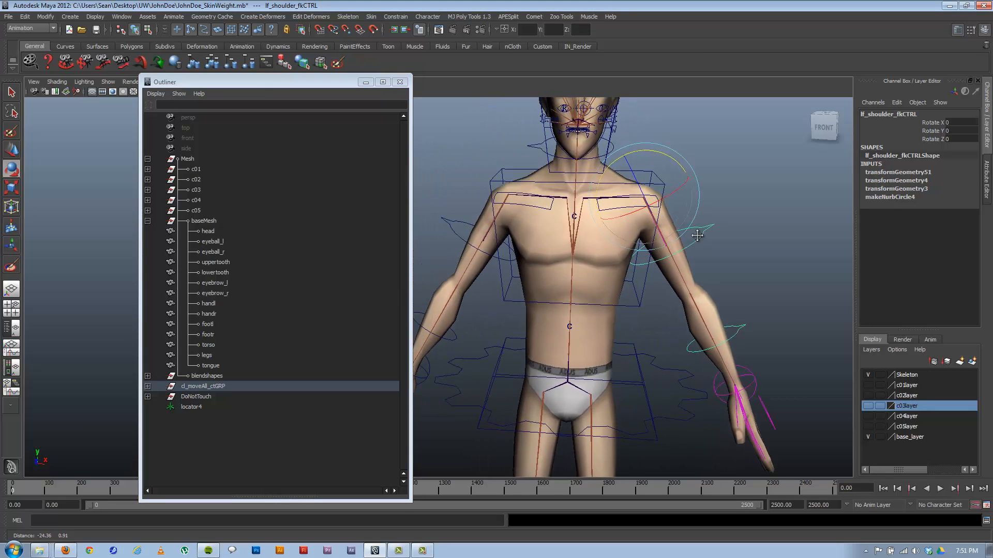
pyautogui.keyDown('alt'); pyautogui.moveTo(697, 236); pyautogui.dragTo(703, 248, button='middle'); pyautogui.keyUp('alt')
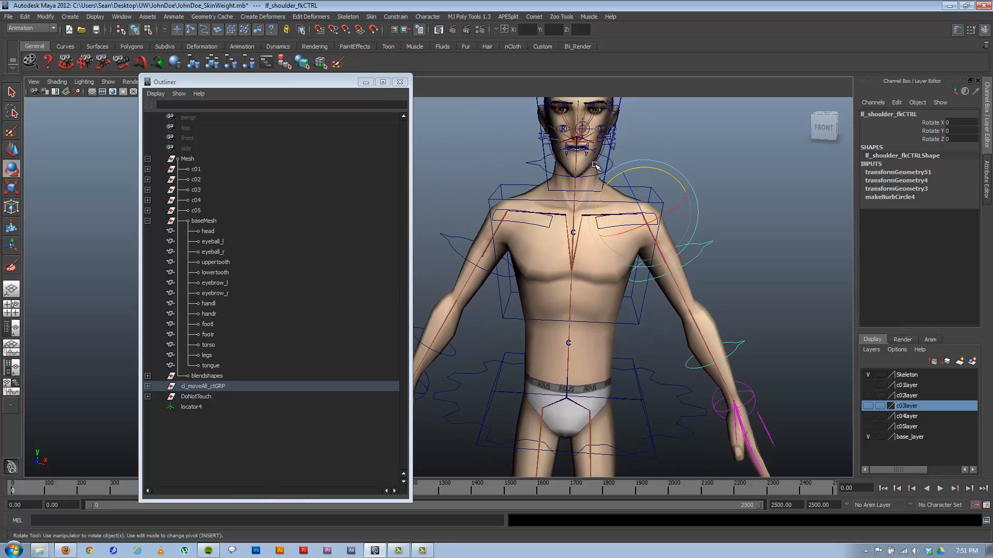
pyautogui.keyDown('alt'); pyautogui.moveTo(718, 377); pyautogui.dragTo(675, 313, button='right'); pyautogui.keyUp('alt')
pyautogui.click(701, 339)
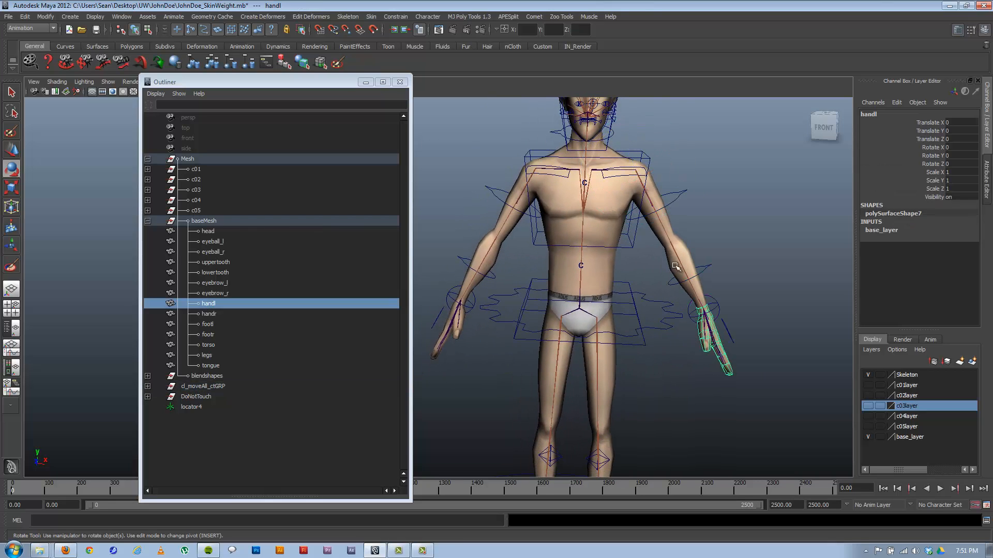
pyautogui.keyDown('shift'); pyautogui.click(600, 241); pyautogui.keyUp('shift')
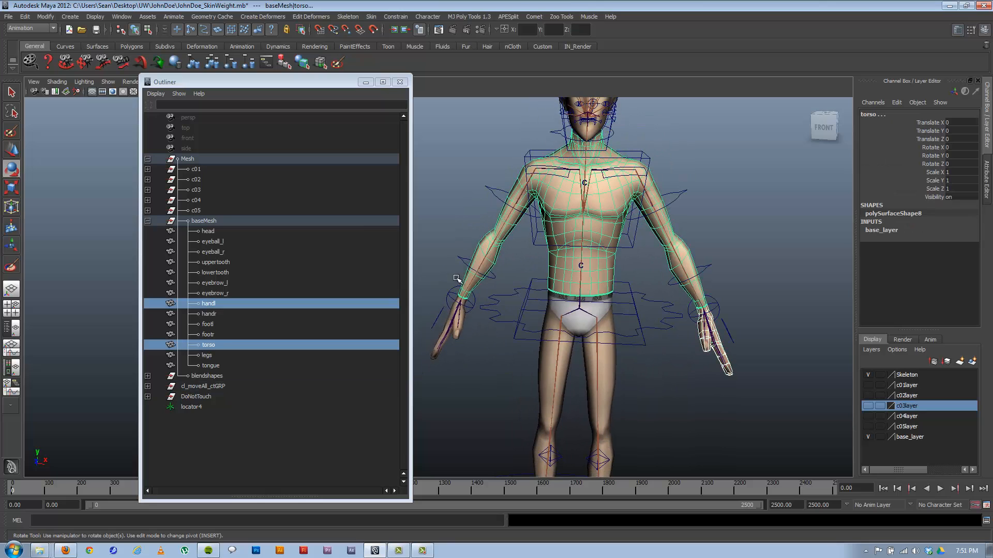
pyautogui.keyDown('shift'); pyautogui.click(460, 325); pyautogui.keyUp('shift')
pyautogui.keyDown('shift'); pyautogui.click(551, 318); pyautogui.keyUp('shift')
# Step: Add both foot meshes and the head mesh to the current selection
pyautogui.keyDown('alt'); pyautogui.moveTo(550, 382); pyautogui.dragTo(537, 241, button='middle'); pyautogui.keyUp('alt')
pyautogui.press('q')
pyautogui.keyDown('shift'); pyautogui.click(517, 363); pyautogui.keyUp('shift')
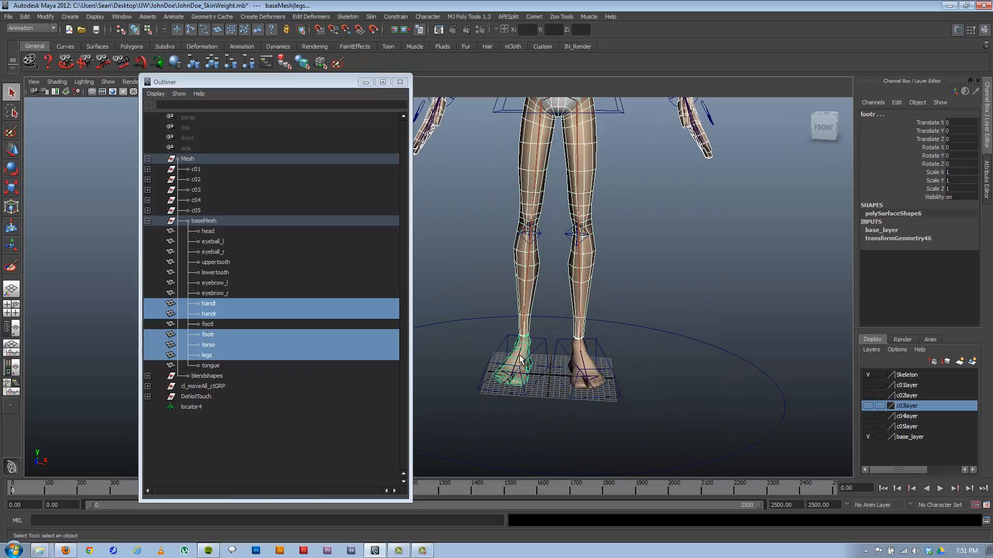
pyautogui.keyDown('shift'); pyautogui.click(594, 362); pyautogui.keyUp('shift')
pyautogui.keyDown('alt'); pyautogui.moveTo(560, 182); pyautogui.dragTo(575, 527, button='middle'); pyautogui.keyUp('alt')
pyautogui.keyDown('shift'); pyautogui.click(575, 155); pyautogui.keyUp('shift')
pyautogui.moveTo(532, 279)
pyautogui.keyDown('alt'); pyautogui.mouseDown()
pyautogui.moveTo(477, 278)
pyautogui.moveTo(621, 266)
pyautogui.moveTo(513, 279)
pyautogui.moveTo(544, 279)
pyautogui.mouseUp(); pyautogui.keyUp('alt')
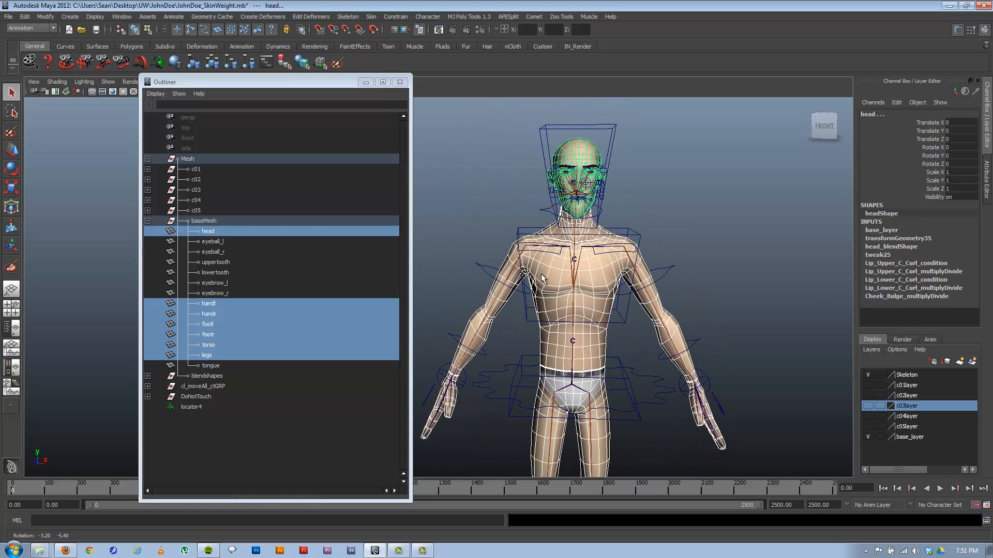
# Step: Add the cl_hips_JNT root joint to the selection and open the Smooth Bind options
pyautogui.click(583, 392)
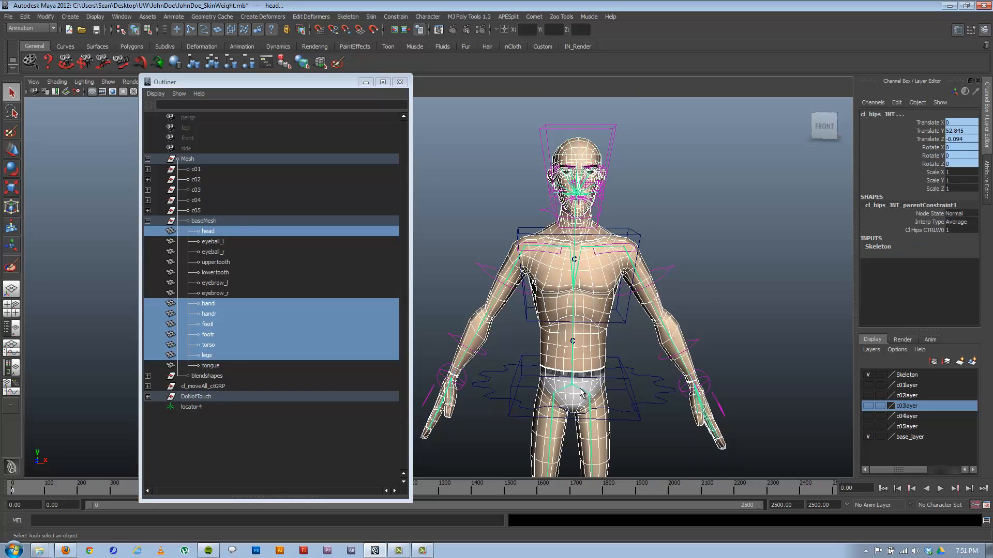
pyautogui.click(371, 17)
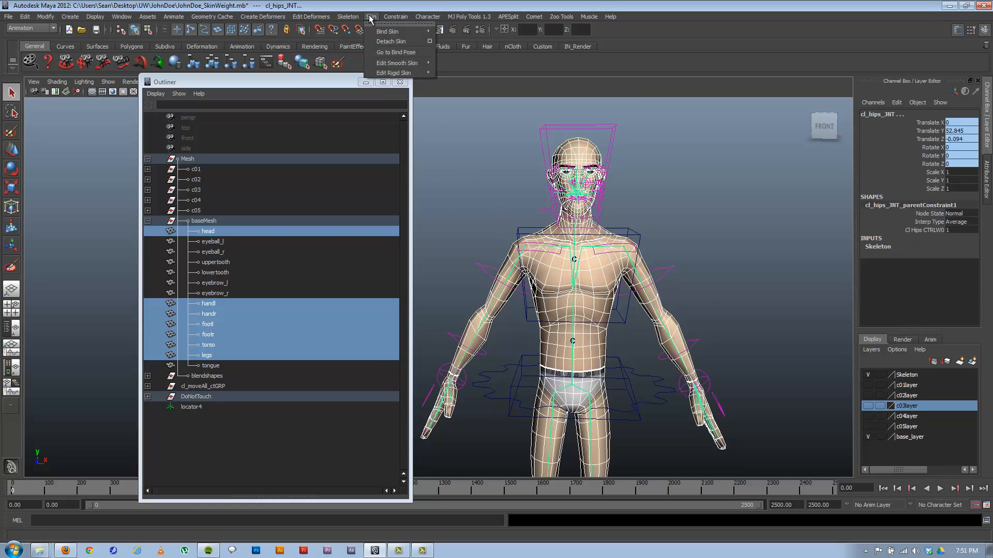
pyautogui.moveTo(398, 31)
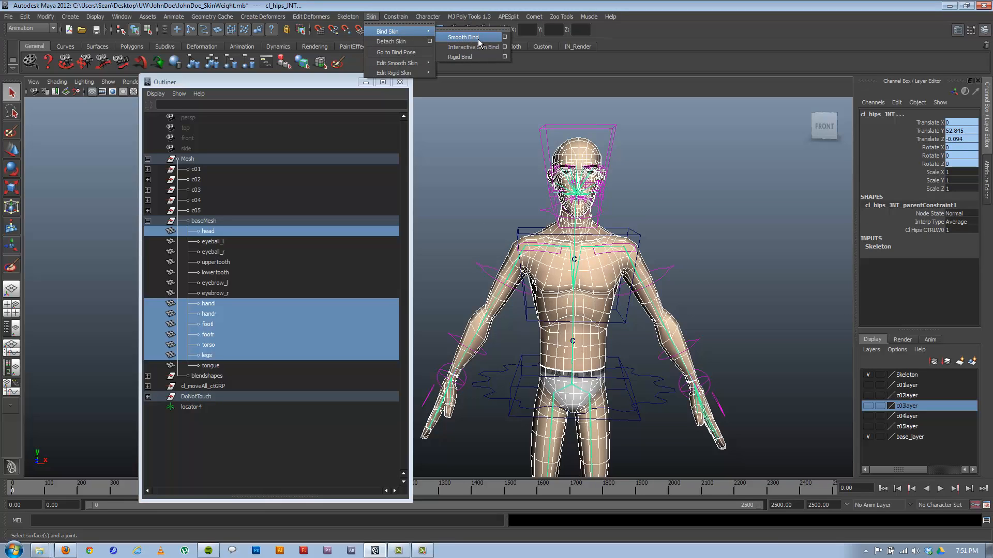
pyautogui.click(504, 36)
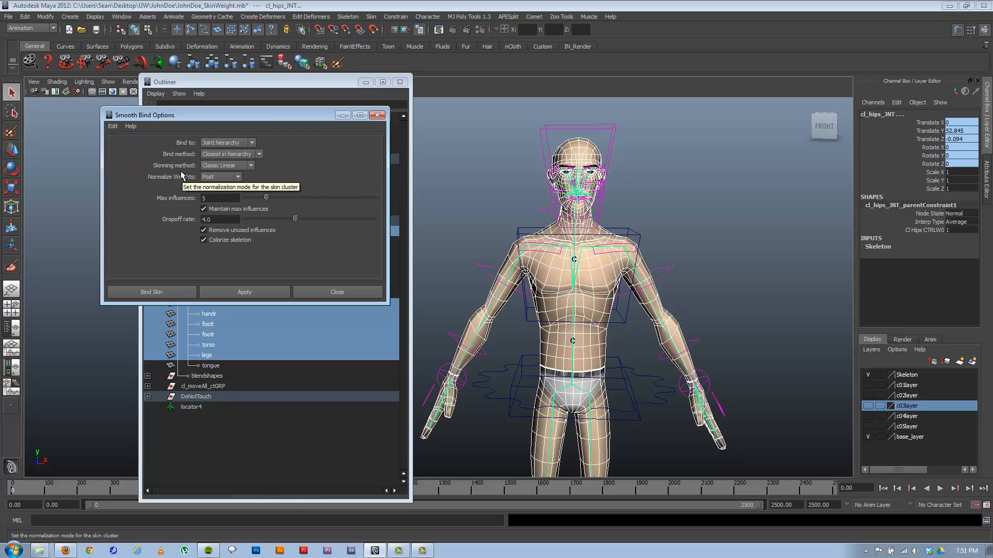
# Step: Set Normalize Weights to Interactive in the Smooth Bind options
pyautogui.click(222, 176)
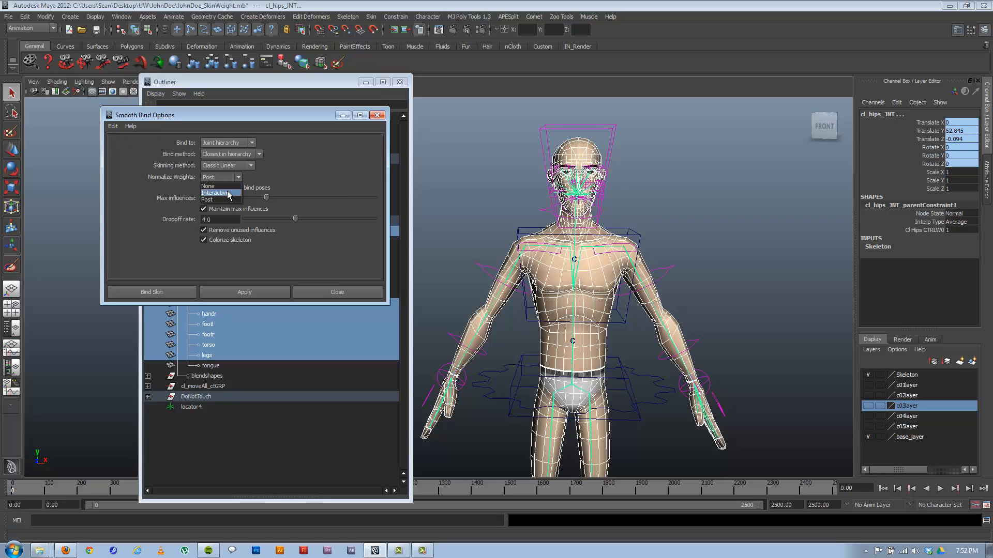
pyautogui.click(228, 193)
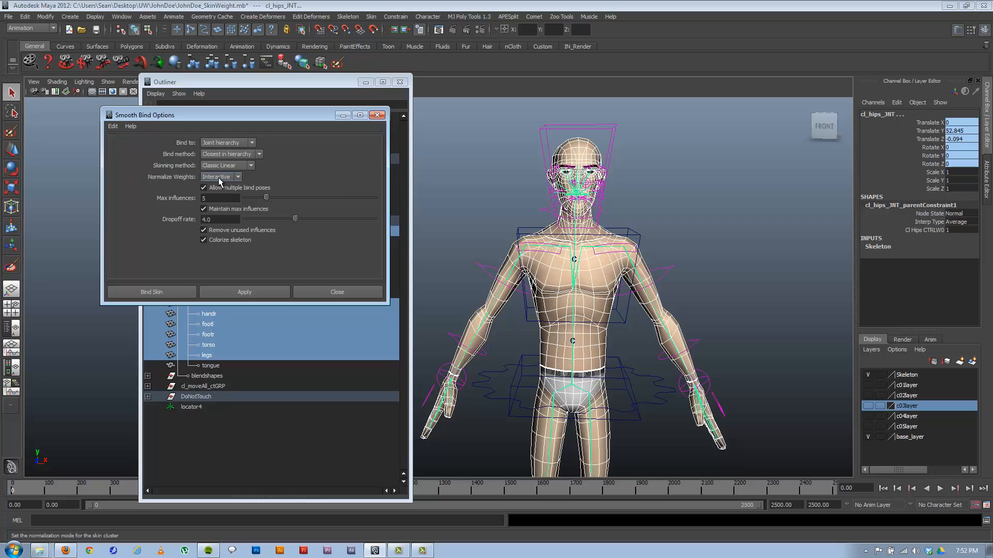
pyautogui.click(218, 178)
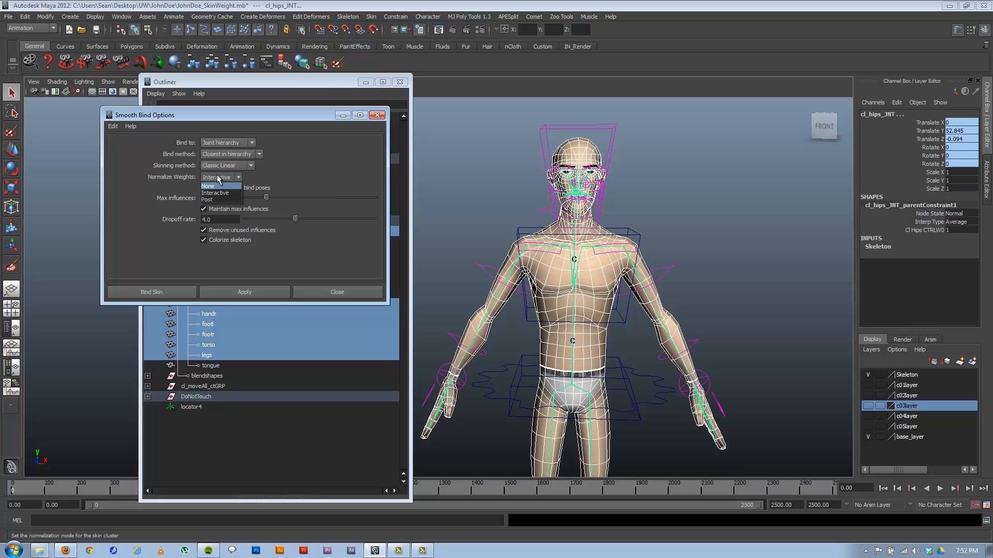
pyautogui.click(215, 193)
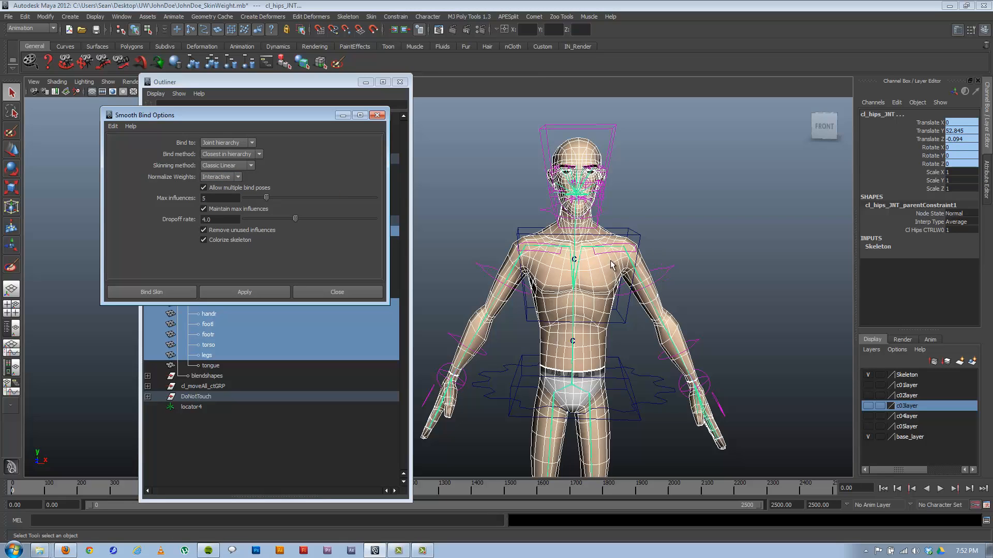
# Step: Apply the smooth bind to the selected meshes and joints, and close the bind options and the Outliner
pyautogui.keyDown('alt'); pyautogui.moveTo(600, 295); pyautogui.dragTo(608, 253, button='middle'); pyautogui.keyUp('alt')
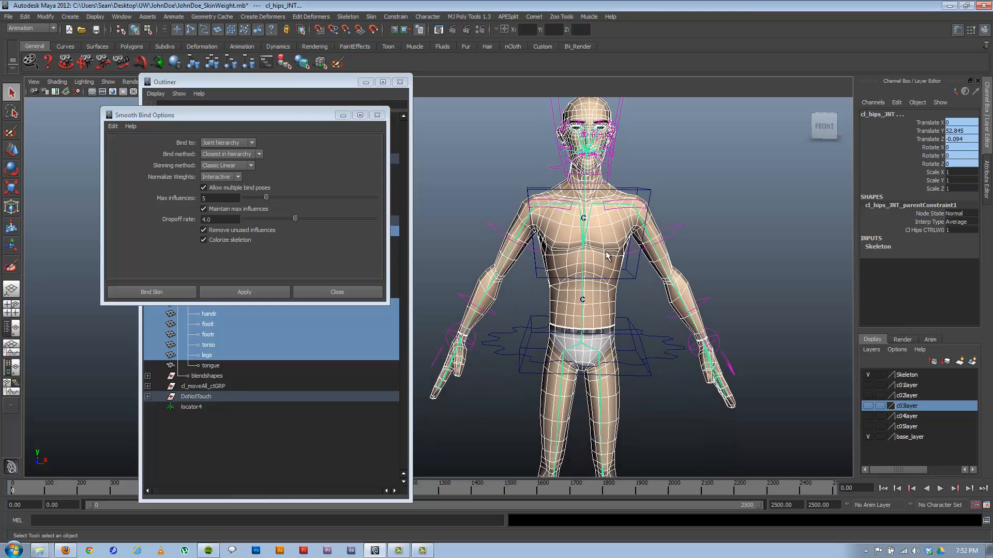
pyautogui.keyDown('alt'); pyautogui.moveTo(616, 255); pyautogui.dragTo(612, 254); pyautogui.keyUp('alt')
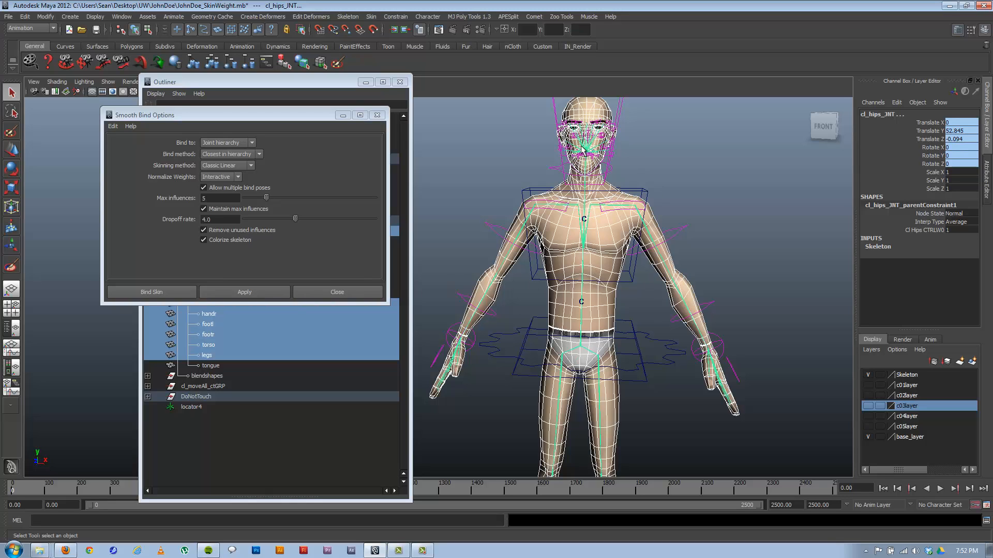
pyautogui.click(246, 291)
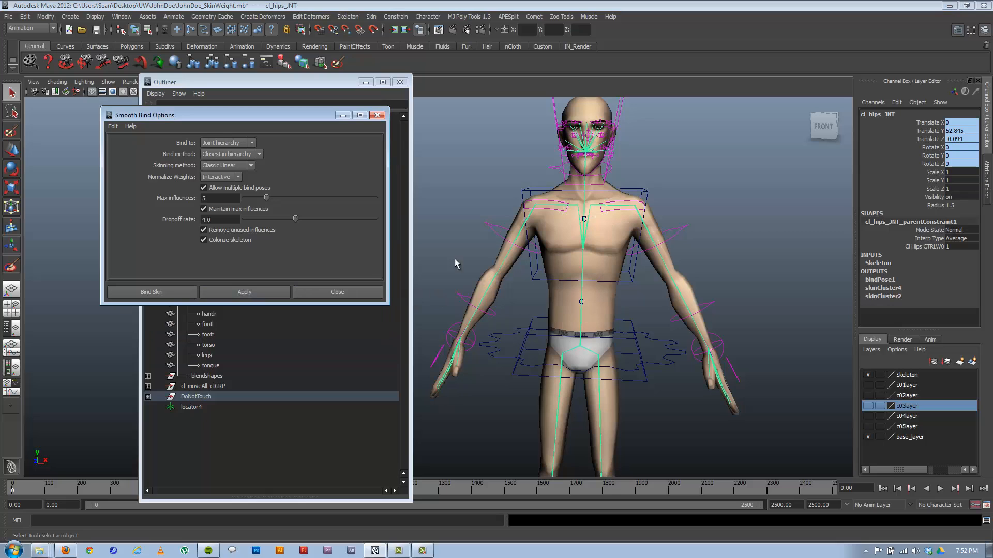
pyautogui.click(377, 115)
pyautogui.click(400, 81)
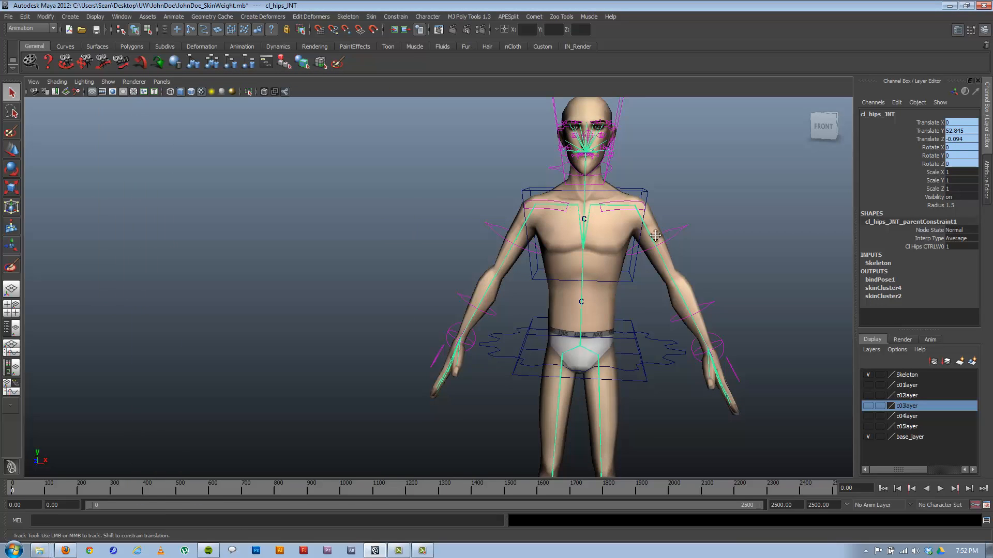
# Step: Test the arm's deformation by rotating the left shoulder FK control, undoing each rotation
pyautogui.keyDown('alt'); pyautogui.moveTo(656, 236); pyautogui.dragTo(586, 234, button='middle'); pyautogui.keyUp('alt')
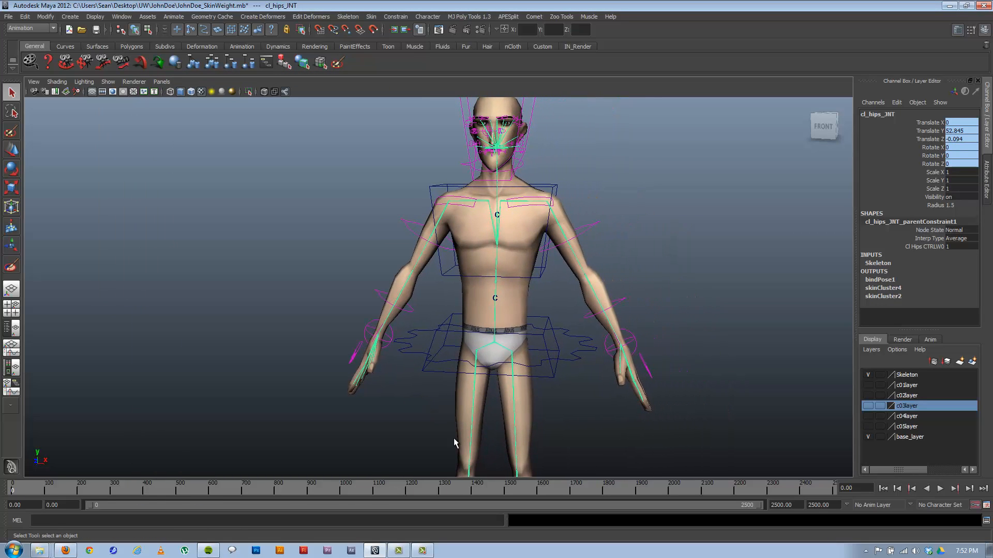
pyautogui.click(588, 232)
pyautogui.press('e')
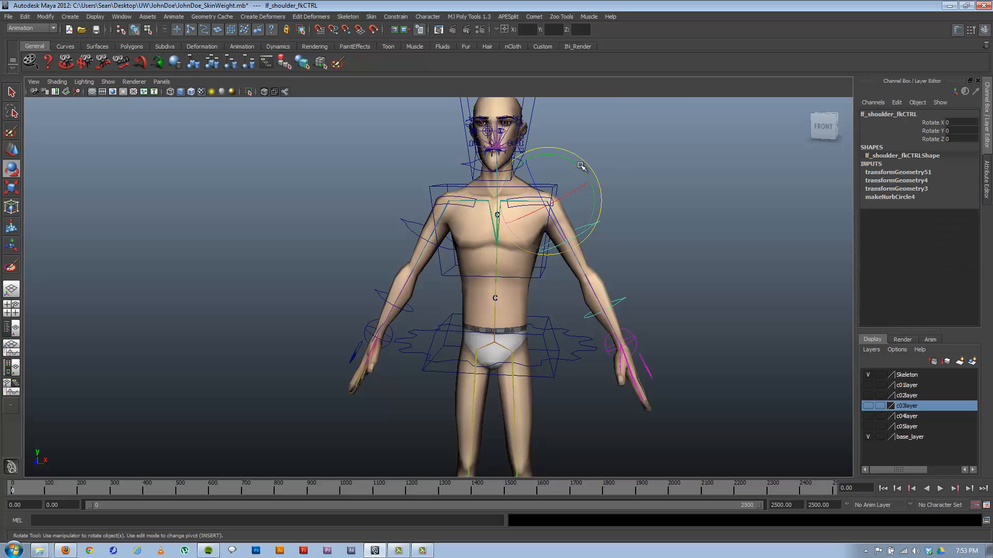
pyautogui.moveTo(580, 165); pyautogui.dragTo(564, 151)
pyautogui.hotkey('ctrl', 'z')
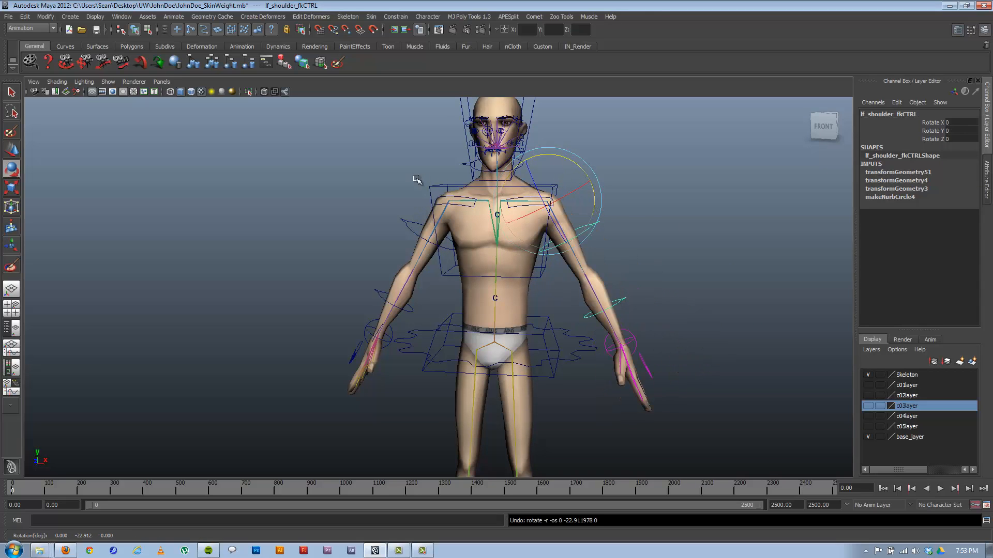
pyautogui.moveTo(583, 170)
pyautogui.mouseDown()
pyautogui.moveTo(571, 165)
pyautogui.moveTo(580, 180)
pyautogui.moveTo(582, 160)
pyautogui.moveTo(585, 174)
pyautogui.mouseUp()
pyautogui.hotkey('ctrl', 'z')
# Step: Open the Paint Skin Weights Tool settings for the torso mesh, close them and clear the selection
pyautogui.keyDown('alt'); pyautogui.moveTo(530, 260); pyautogui.dragTo(611, 274, button='right'); pyautogui.keyUp('alt')
pyautogui.keyDown('alt'); pyautogui.moveTo(611, 274); pyautogui.dragTo(506, 265, button='middle'); pyautogui.keyUp('alt')
pyautogui.keyDown('alt'); pyautogui.moveTo(535, 287); pyautogui.dragTo(581, 313, button='right'); pyautogui.keyUp('alt')
pyautogui.click(570, 290)
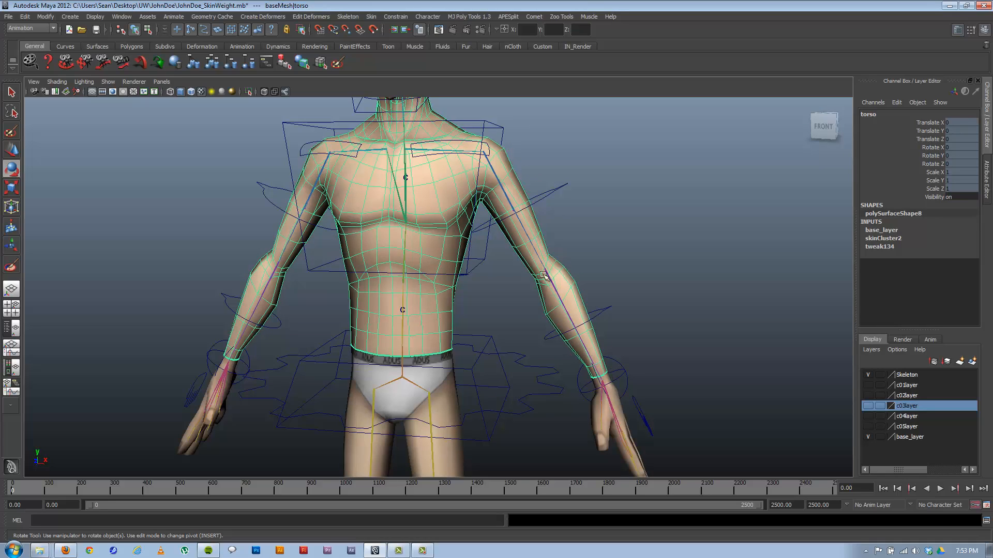
pyautogui.doubleClick(11, 269)
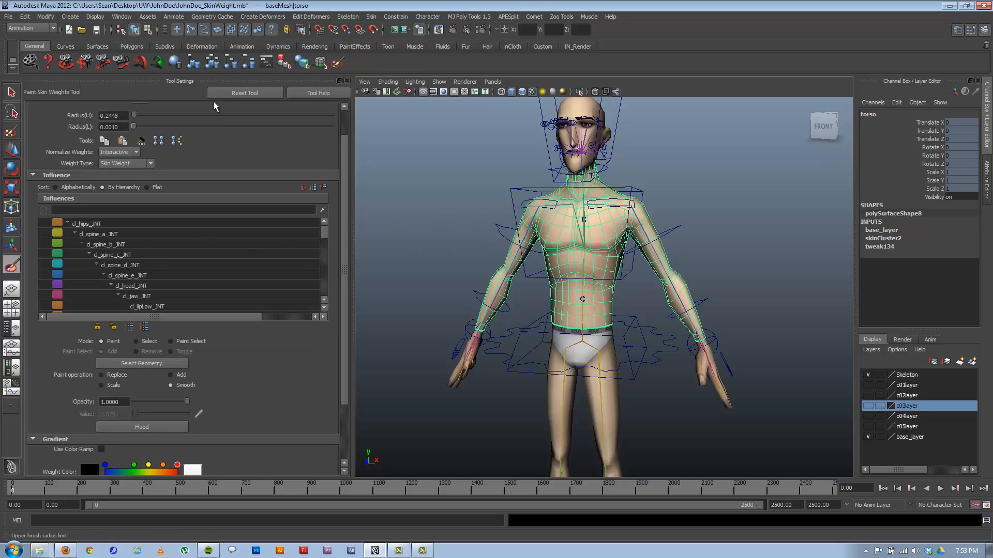
pyautogui.click(347, 81)
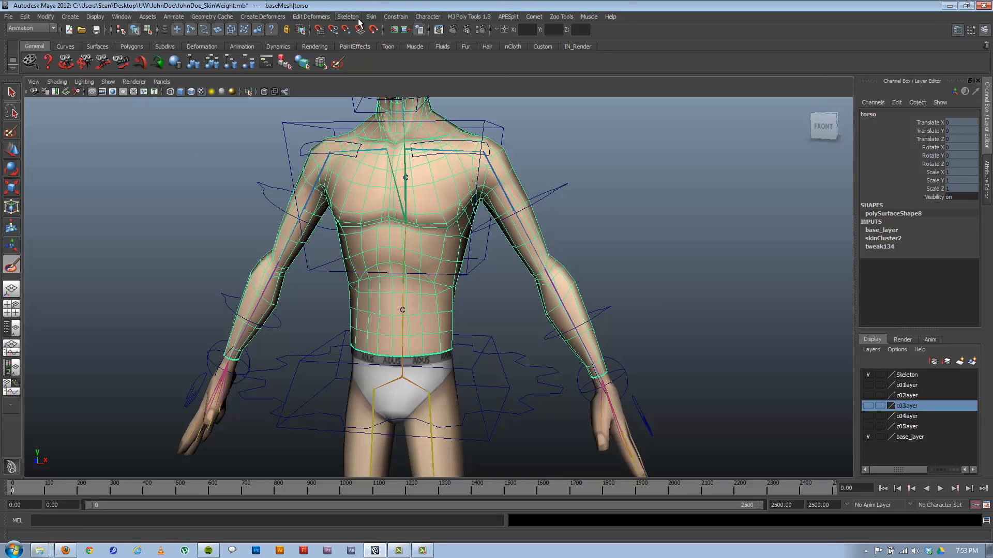
pyautogui.click(371, 17)
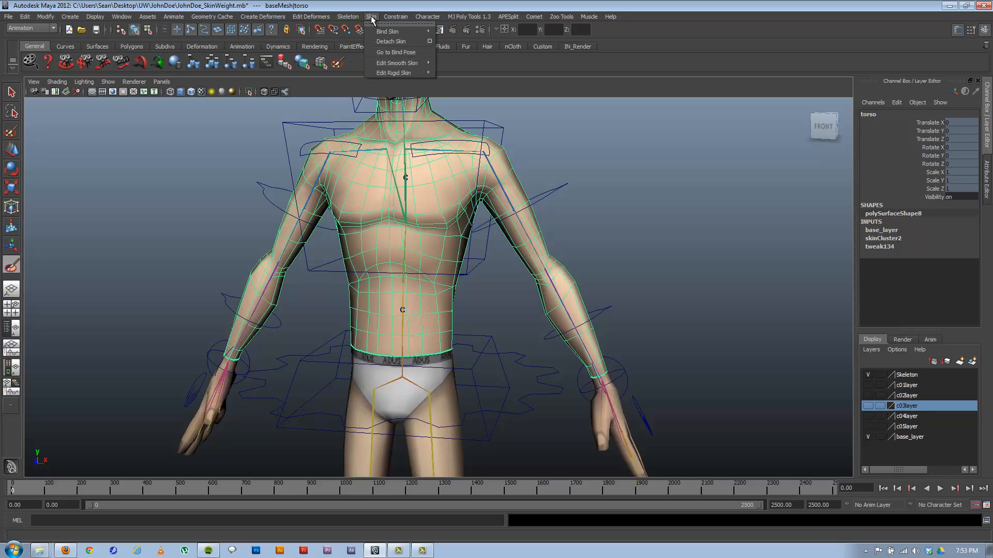
pyautogui.click(371, 19)
pyautogui.click(12, 149)
pyautogui.click(721, 255)
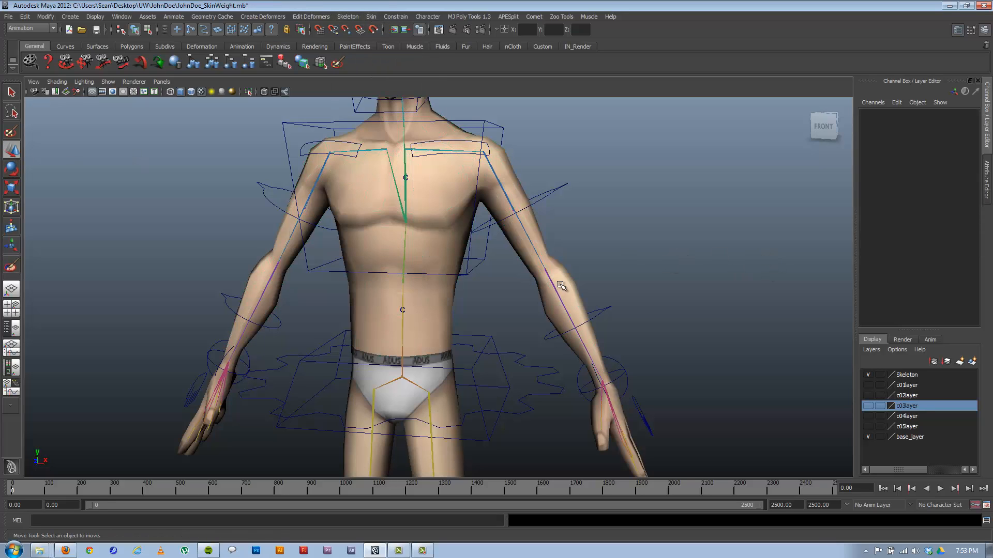
# Step: Select the torso mesh, activate the Paint Skin Weights Tool and open its settings
pyautogui.click(561, 285)
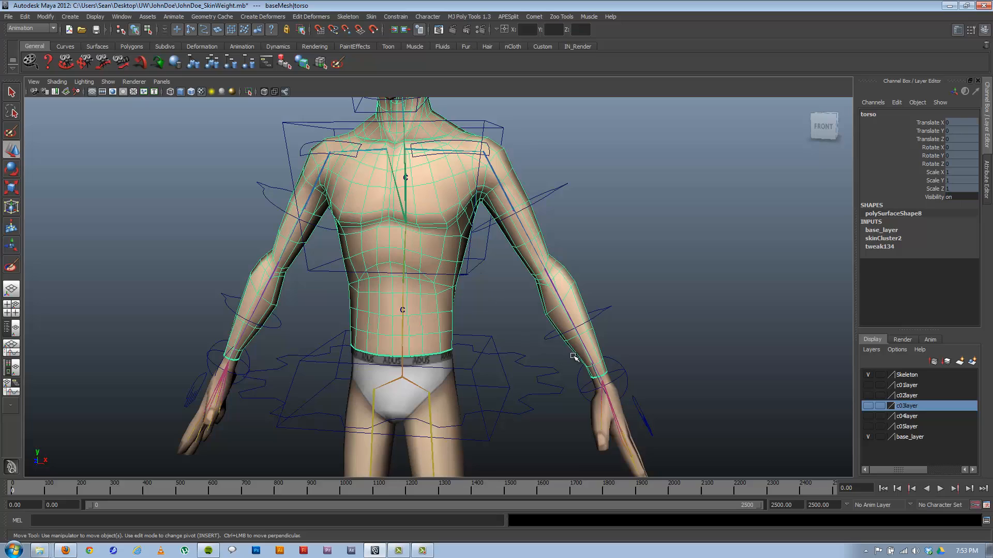
pyautogui.click(371, 17)
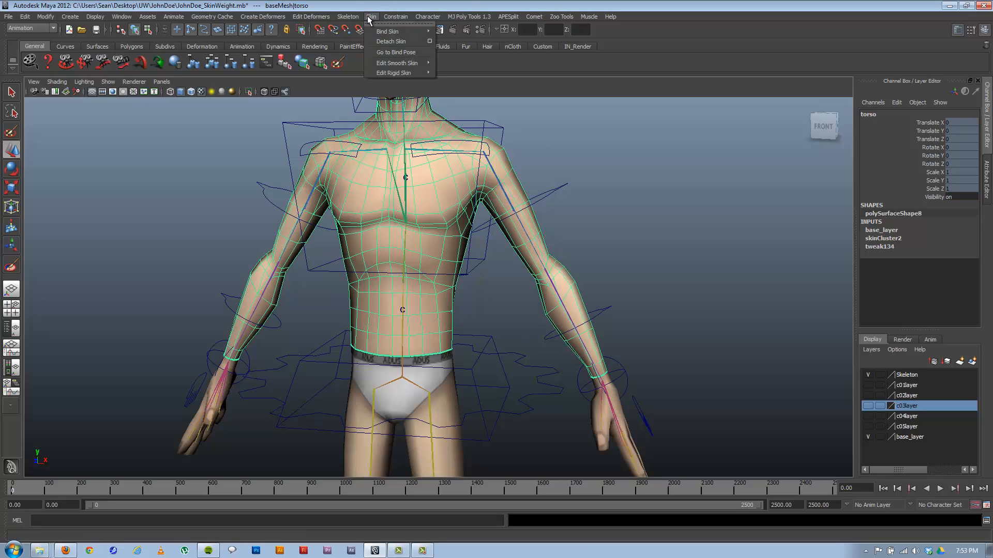
pyautogui.moveTo(394, 64)
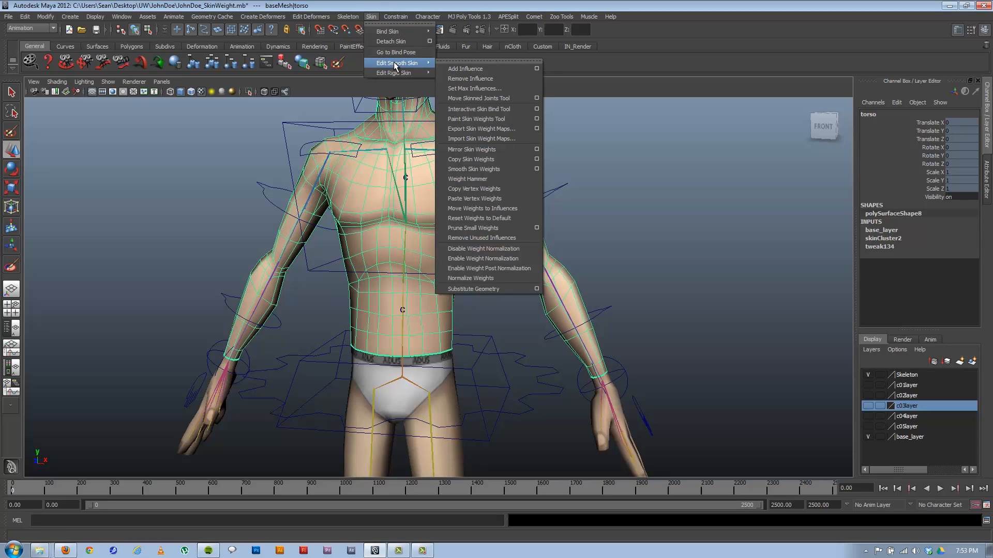
pyautogui.click(476, 119)
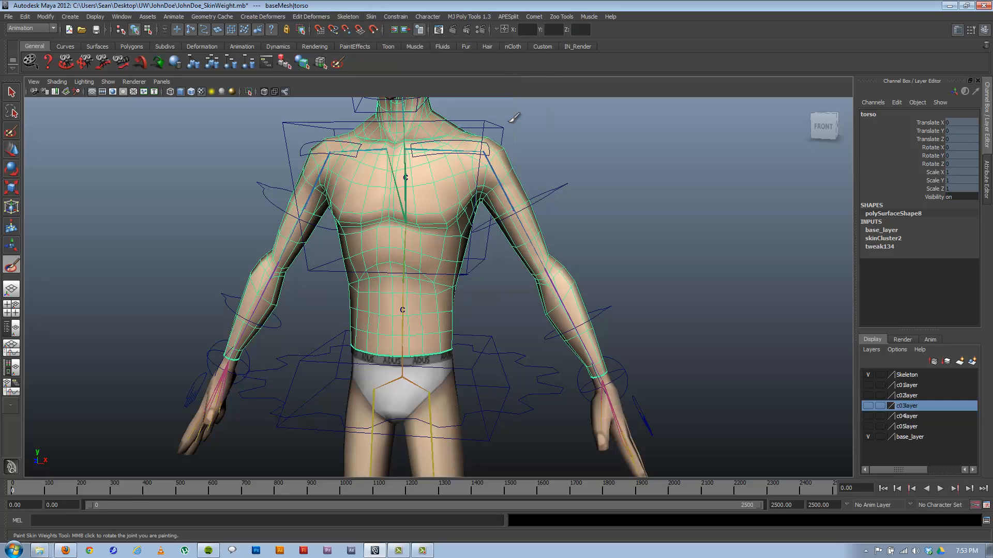
pyautogui.doubleClick(11, 266)
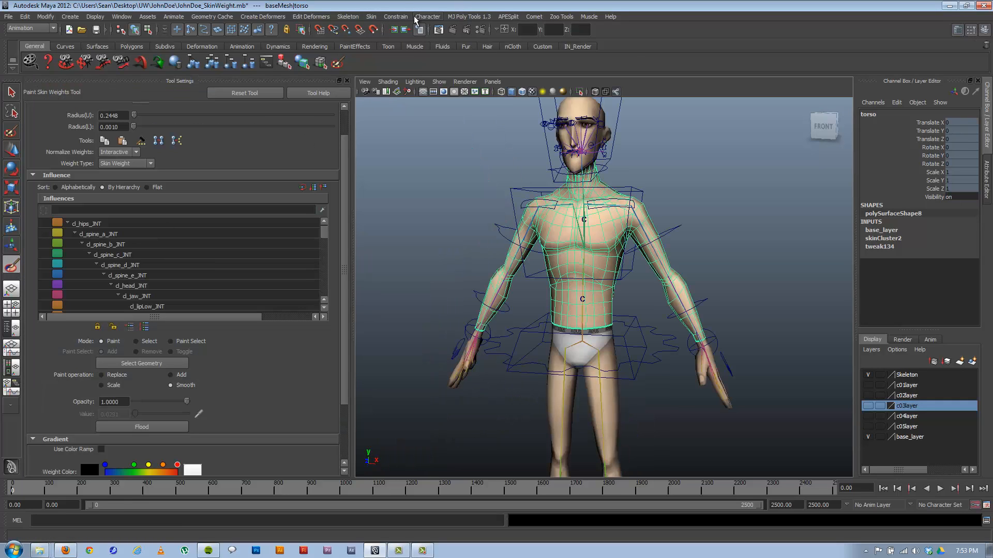
# Step: Reset the Paint Skin Weights Tool to its default settings
pyautogui.click(417, 18)
pyautogui.moveTo(403, 63)
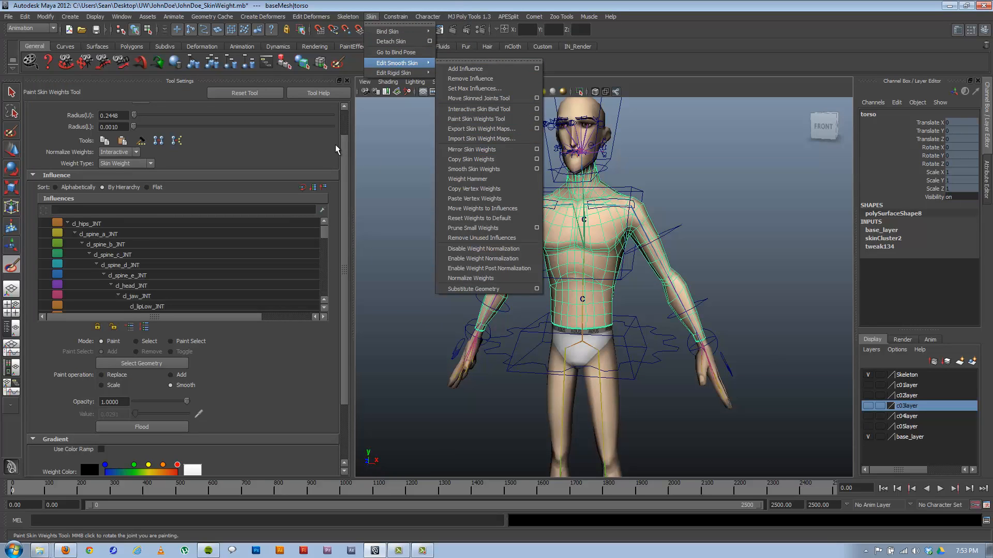
pyautogui.click(230, 155)
pyautogui.moveTo(343, 169); pyautogui.dragTo(346, 131)
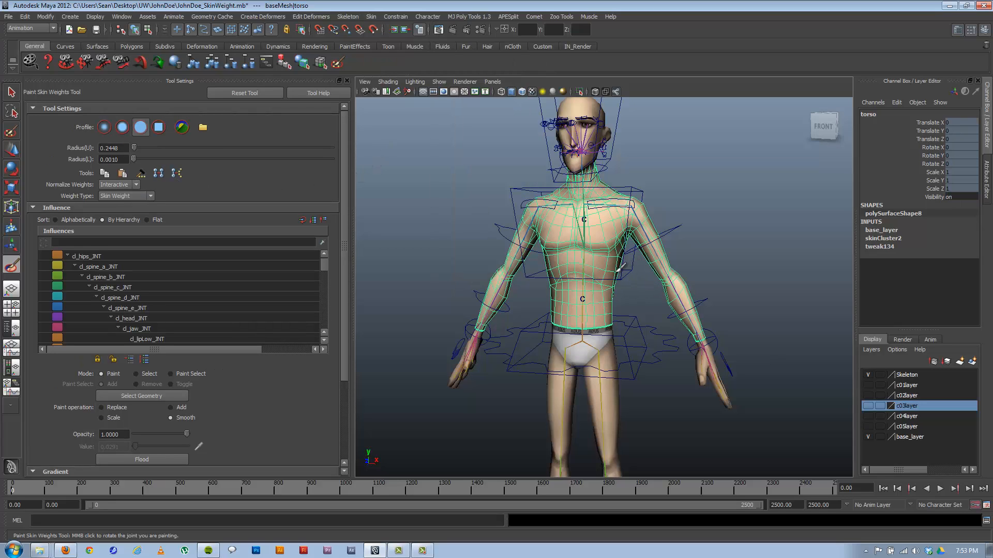
pyautogui.click(241, 93)
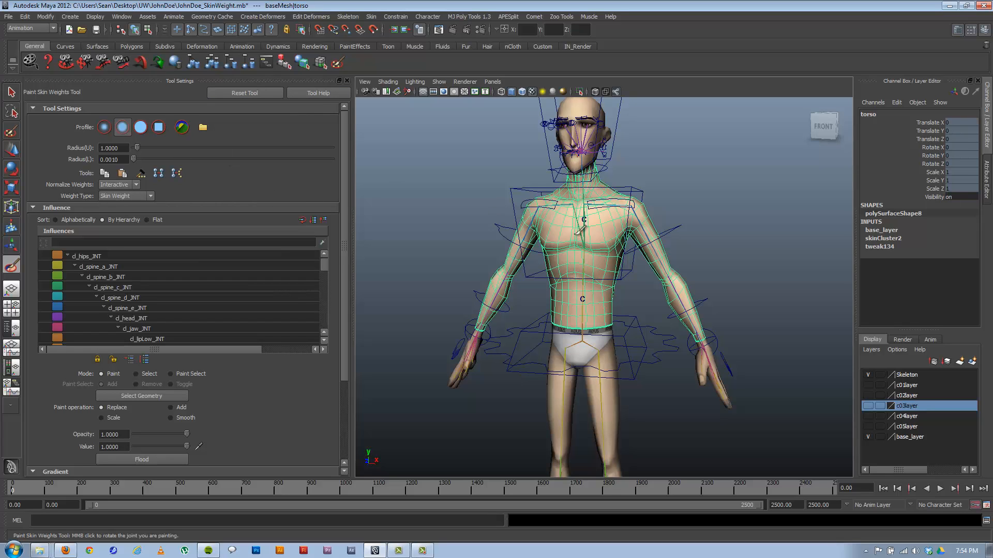
# Step: Inspect the torso weights of the cl_hips_JNT, cl_spine_a_JNT and cl_spine_b_JNT influences
pyautogui.keyDown('alt'); pyautogui.moveTo(588, 241); pyautogui.dragTo(590, 247); pyautogui.keyUp('alt')
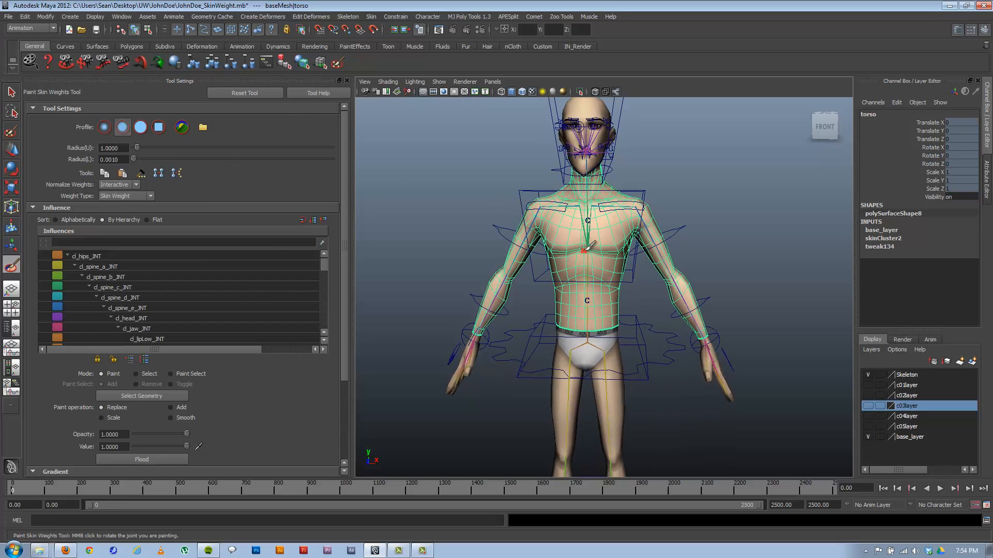
pyautogui.click(86, 257)
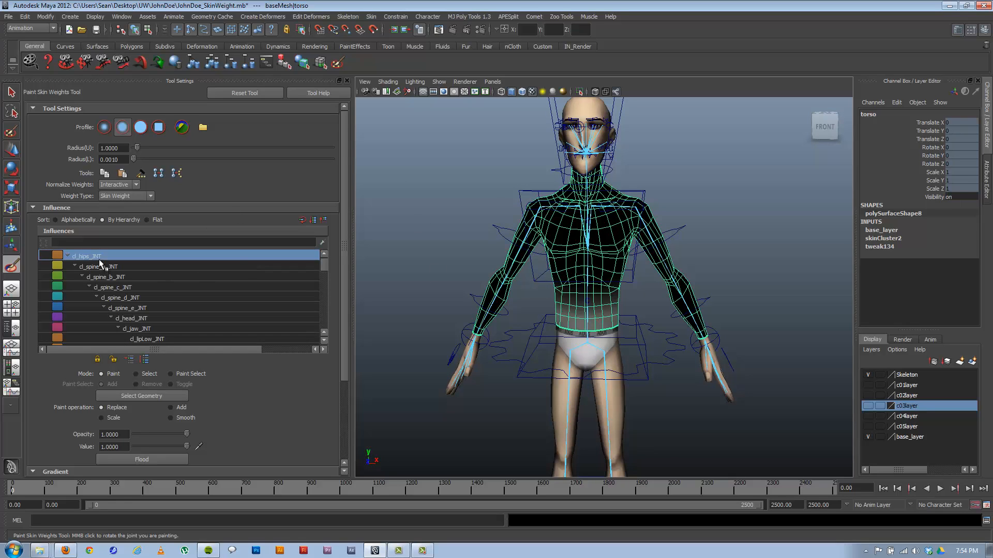
pyautogui.click(101, 265)
pyautogui.click(107, 278)
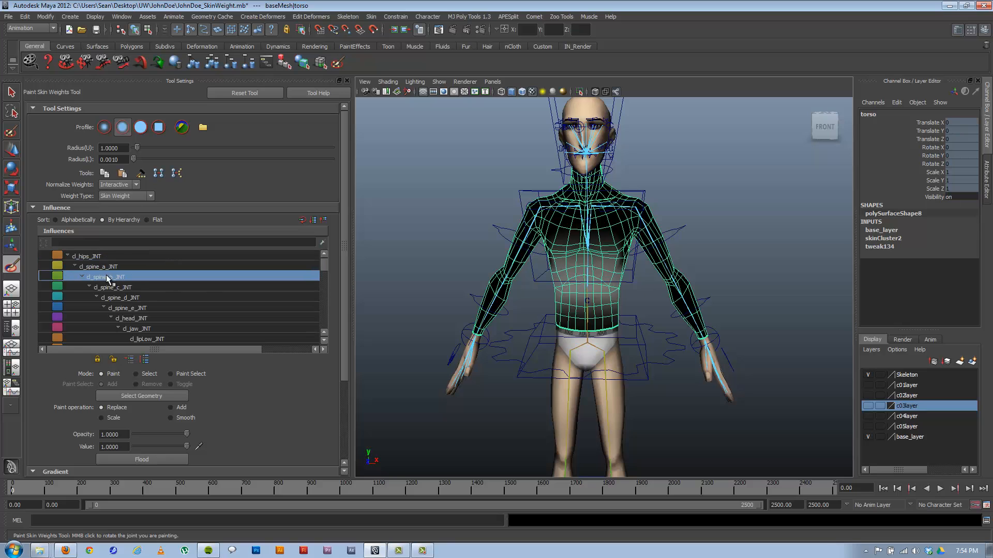
pyautogui.keyDown('alt'); pyautogui.moveTo(658, 262); pyautogui.dragTo(611, 253); pyautogui.keyUp('alt')
pyautogui.keyDown('alt'); pyautogui.moveTo(611, 253); pyautogui.dragTo(693, 277, button='right'); pyautogui.keyUp('alt')
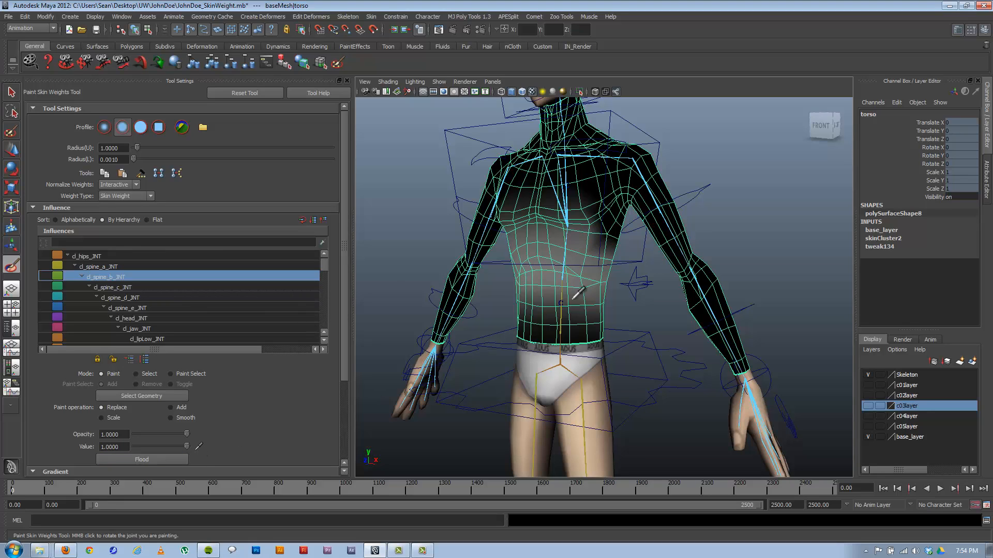
# Step: Set up a solid brush with a paint value of about 0.39 for the cl_hips_JNT influence
pyautogui.moveTo(187, 446); pyautogui.dragTo(155, 446)
pyautogui.doubleClick(124, 447)
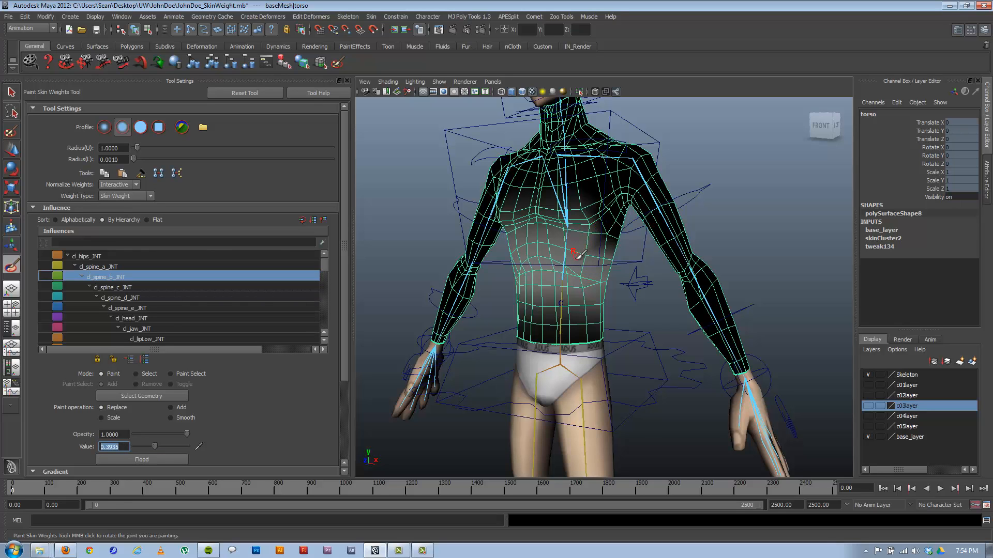
pyautogui.keyDown('alt'); pyautogui.moveTo(582, 254); pyautogui.dragTo(591, 261); pyautogui.keyUp('alt')
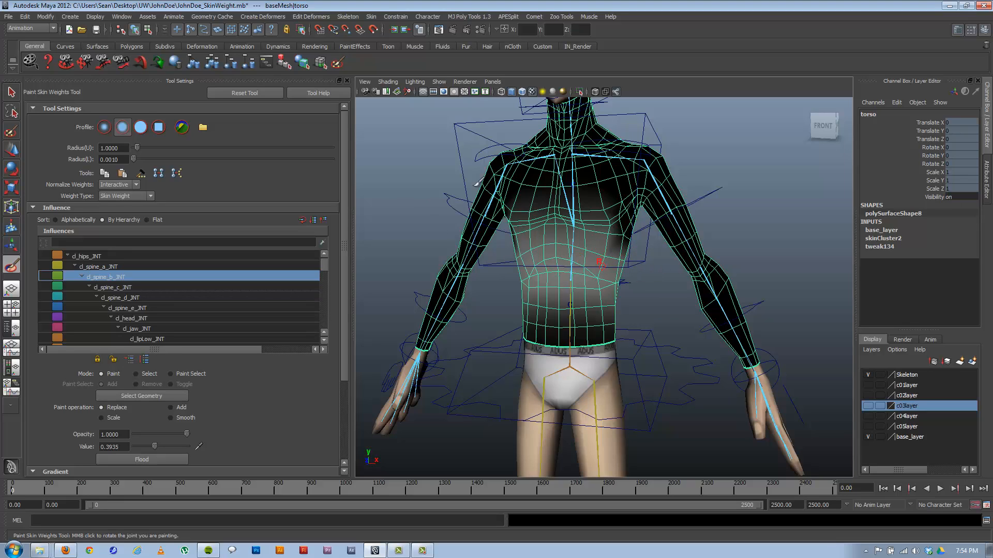
pyautogui.click(140, 128)
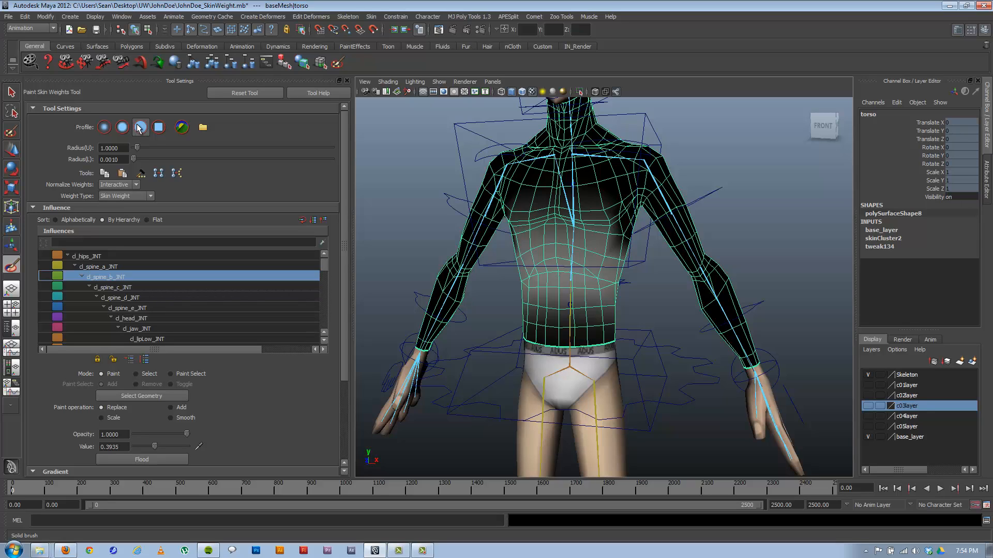
pyautogui.click(92, 256)
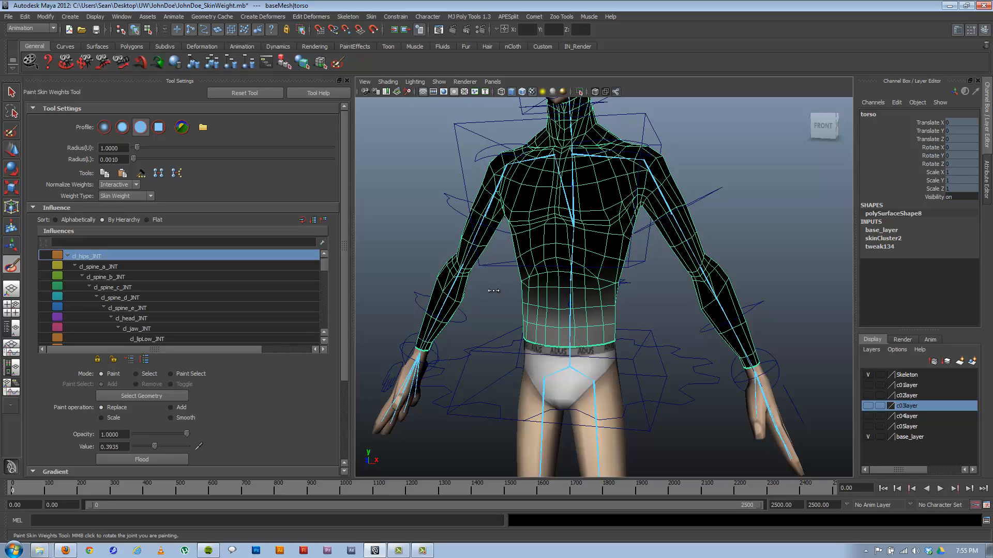
pyautogui.middleClick(543, 253)
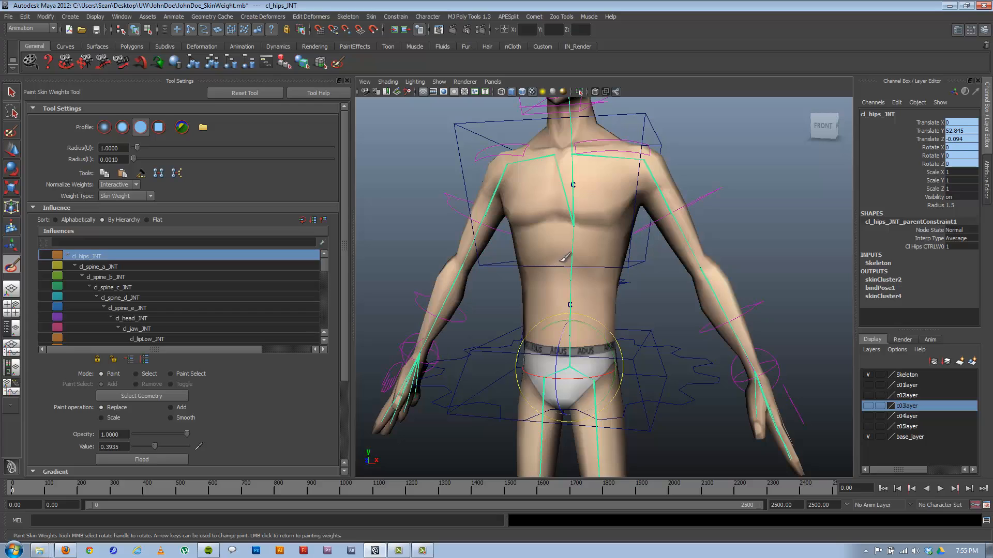
pyautogui.hotkey('ctrl', 'z')
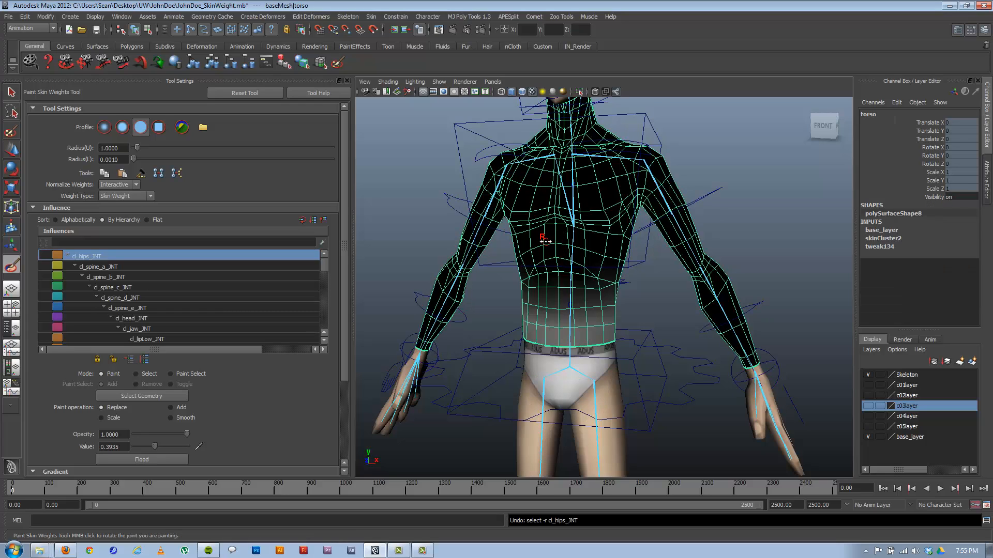
pyautogui.middleClick(545, 240)
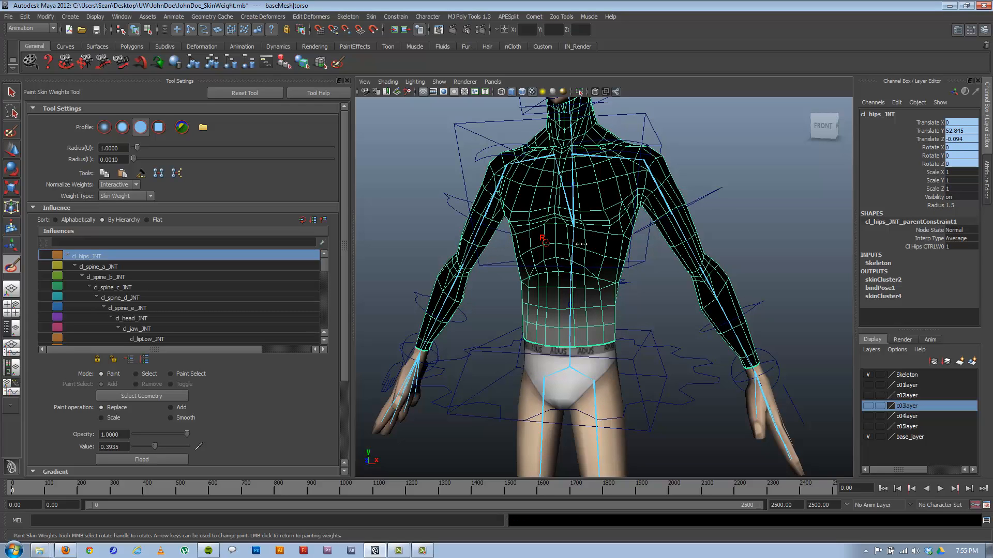
pyautogui.moveTo(581, 244); pyautogui.dragTo(556, 247, button='middle')
pyautogui.keyDown('alt'); pyautogui.moveTo(556, 256); pyautogui.dragTo(566, 262); pyautogui.keyUp('alt')
pyautogui.press('w')
pyautogui.click(546, 260)
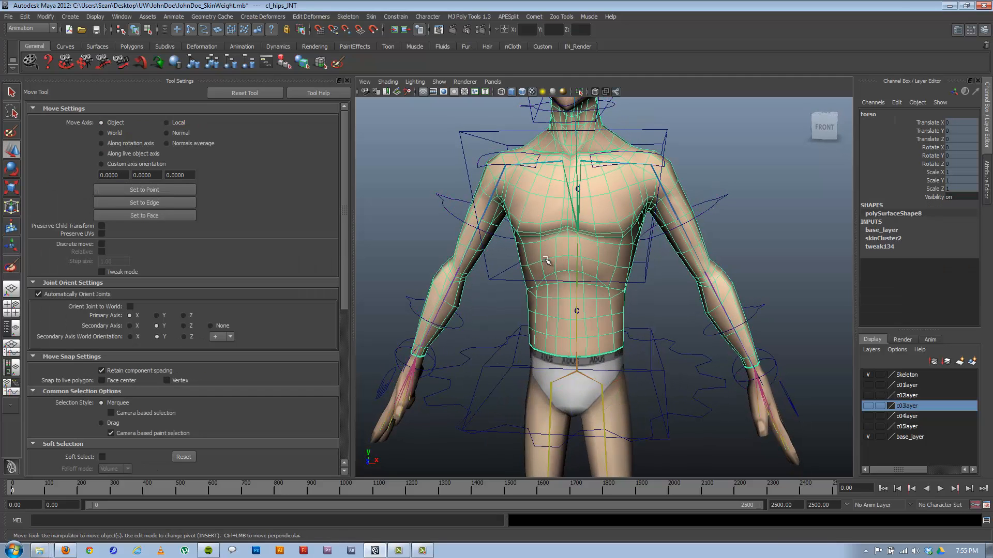
pyautogui.click(11, 267)
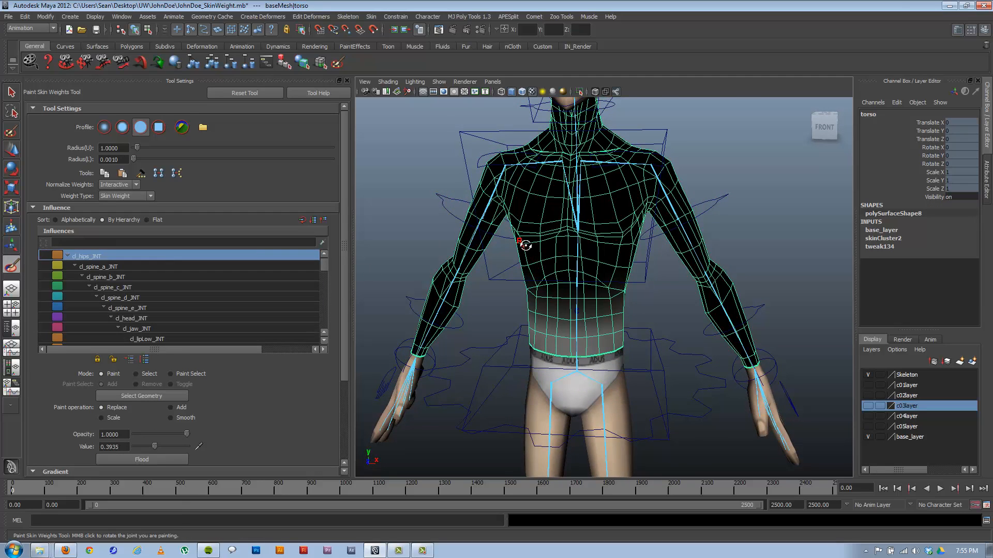
# Step: Enlarge the brush's upper radius to about 6.75 over the torso and bring up the paint operation choices
pyautogui.scroll(5, 548, 243)
pyautogui.middleClick(524, 248)
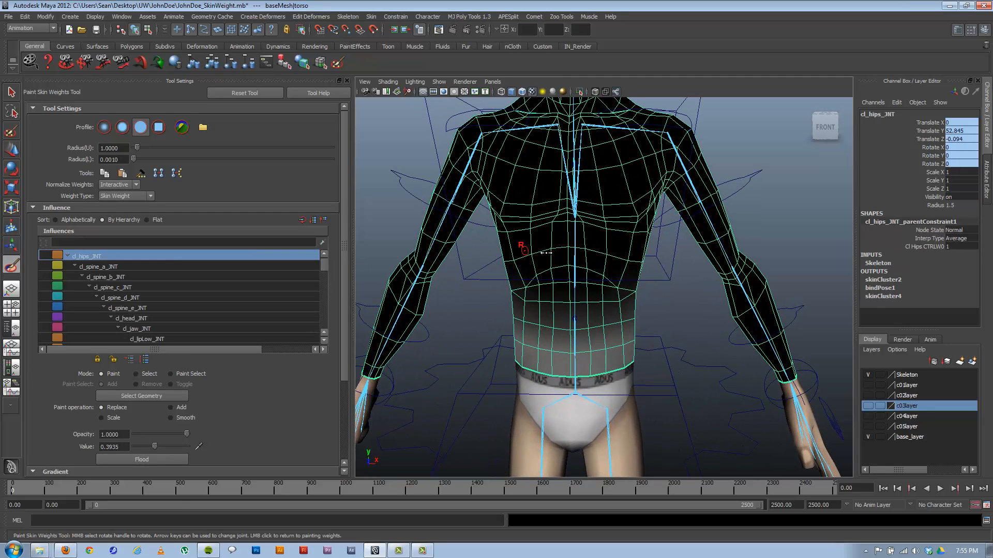
pyautogui.click(547, 246)
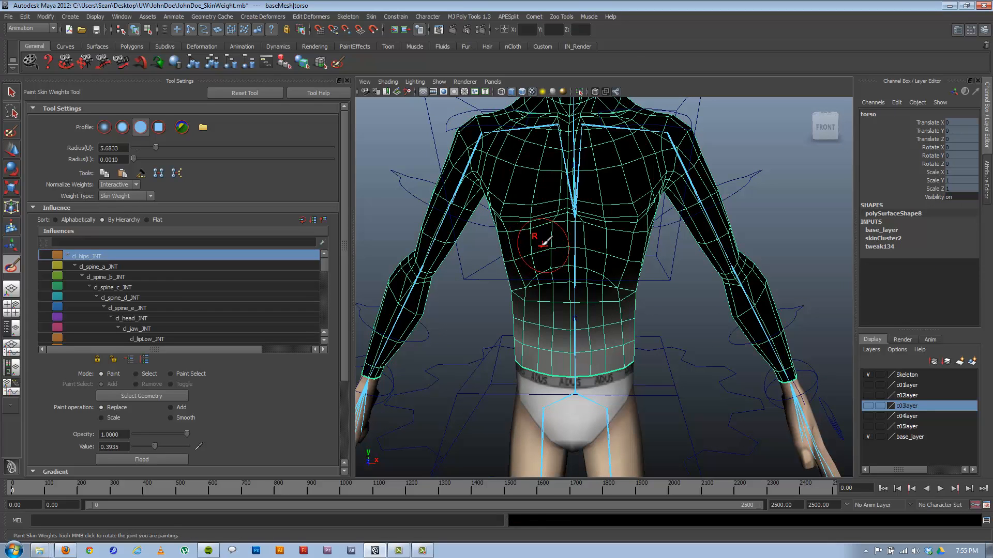
pyautogui.hotkey('ctrl', 'z')
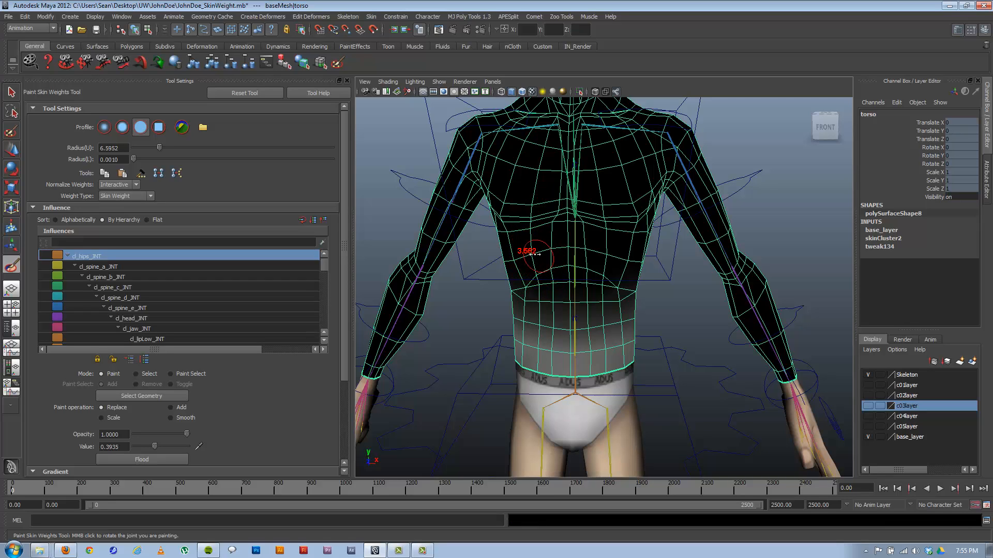
pyautogui.moveTo(535, 255)
pyautogui.mouseDown()
pyautogui.moveTo(539, 270)
pyautogui.moveTo(548, 248)
pyautogui.mouseUp()
pyautogui.press('u')
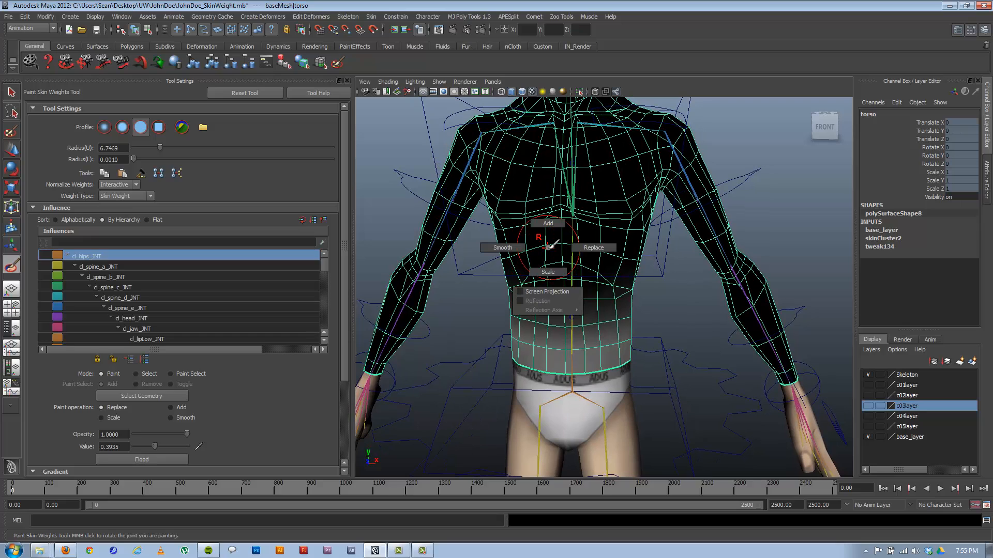
pyautogui.moveTo(549, 247)
pyautogui.mouseDown()
pyautogui.moveTo(567, 219)
pyautogui.moveTo(569, 227)
pyautogui.moveTo(551, 215)
pyautogui.moveTo(527, 243)
pyautogui.moveTo(576, 246)
pyautogui.moveTo(549, 247)
pyautogui.mouseUp()
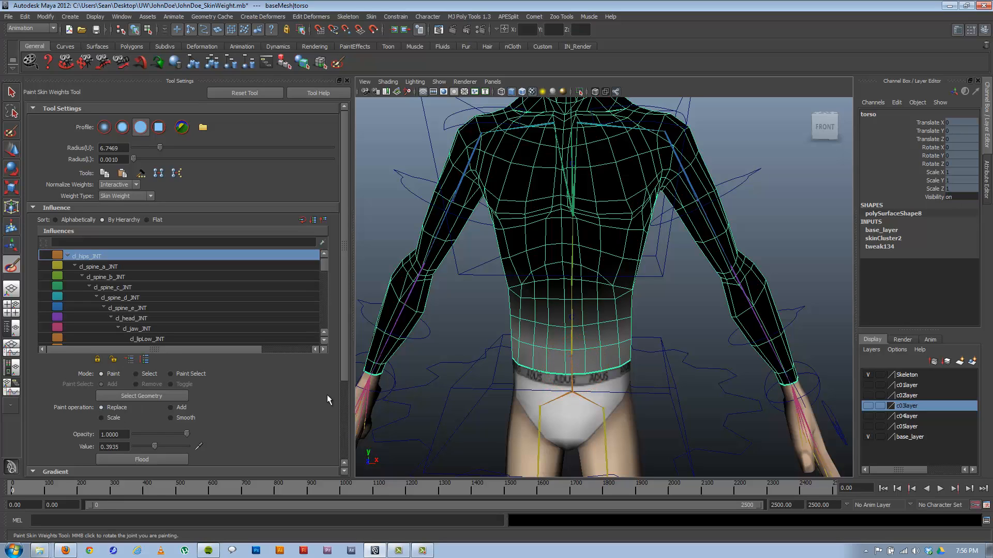
# Step: Set the paint value to 0.2, try the Add and Smooth paint operations, and return to Replace
pyautogui.moveTo(122, 448); pyautogui.dragTo(71, 449)
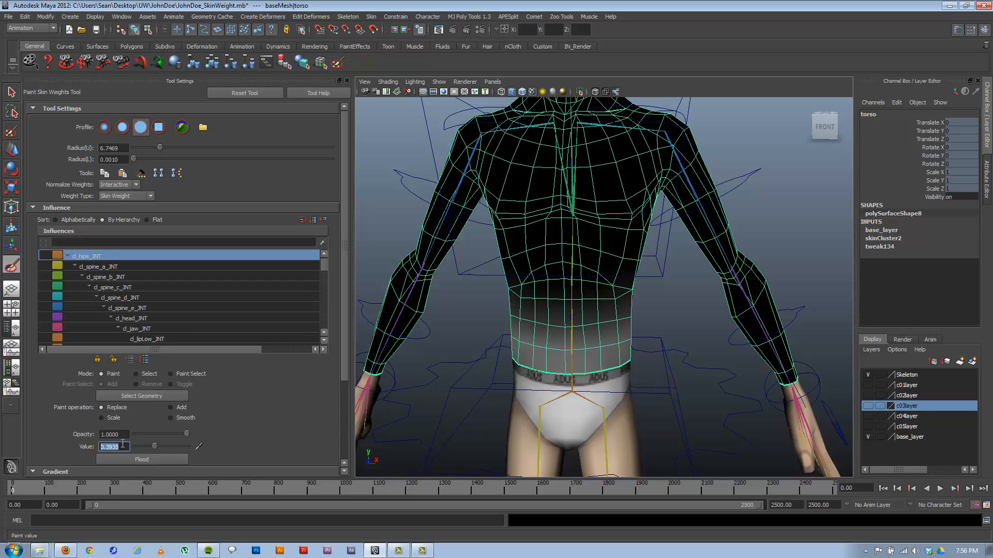
pyautogui.write('0.2')
pyautogui.press('Return')
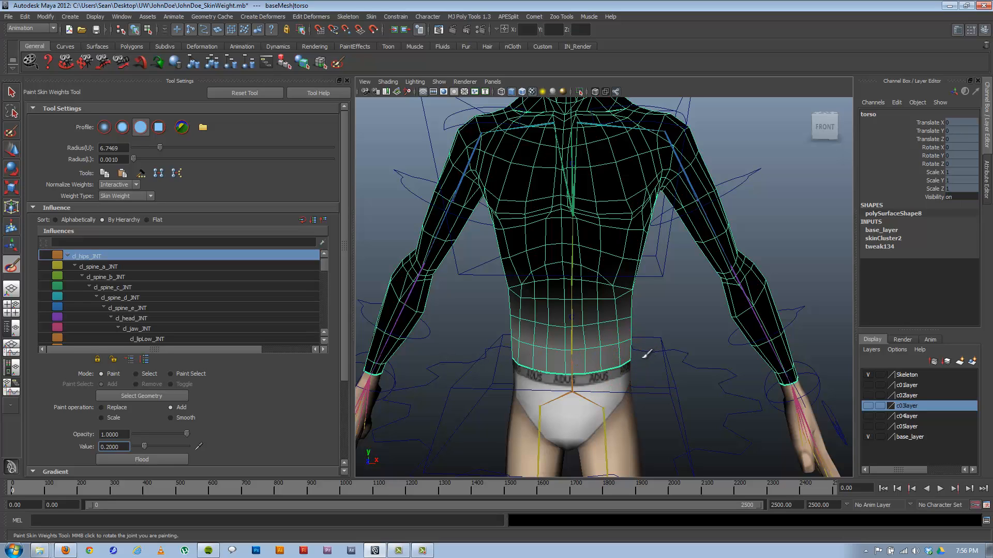
pyautogui.click(182, 417)
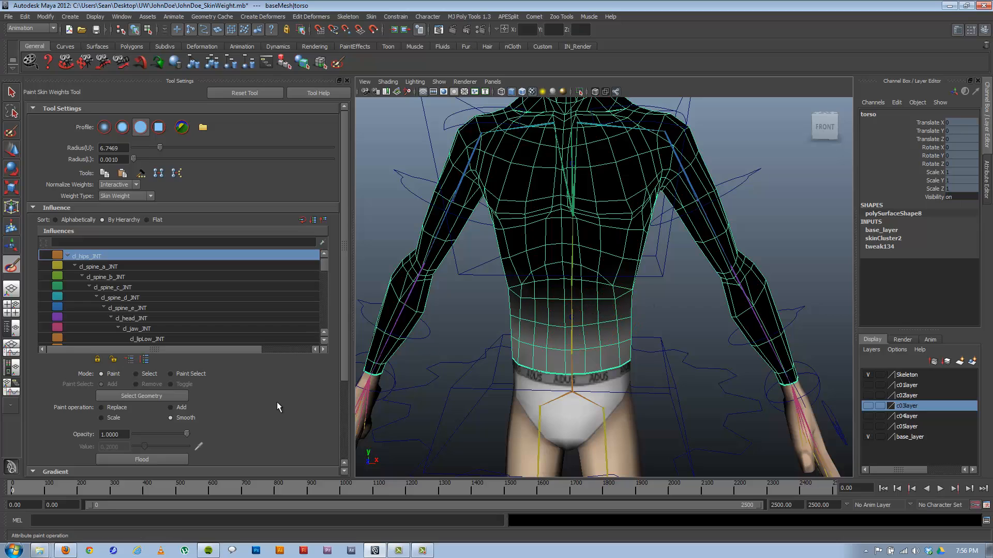
pyautogui.click(118, 408)
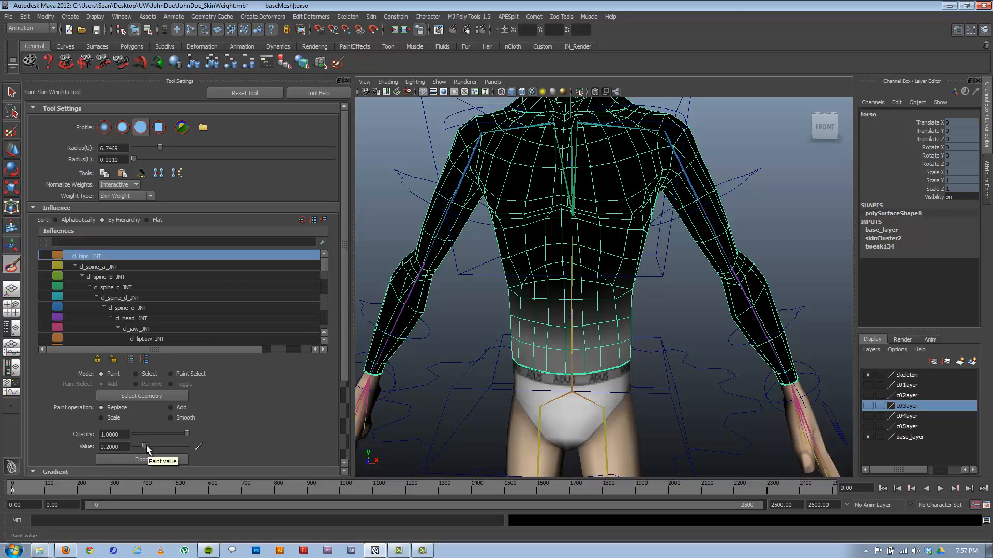
# Step: Paint cl_hips_JNT weight on the lower torso with a value of 0.5, trying an opacity of about 0.1 before restoring it to 1
pyautogui.moveTo(147, 445); pyautogui.dragTo(160, 446)
pyautogui.write('0.5')
pyautogui.press('Return')
pyautogui.moveTo(135, 433); pyautogui.dragTo(139, 434)
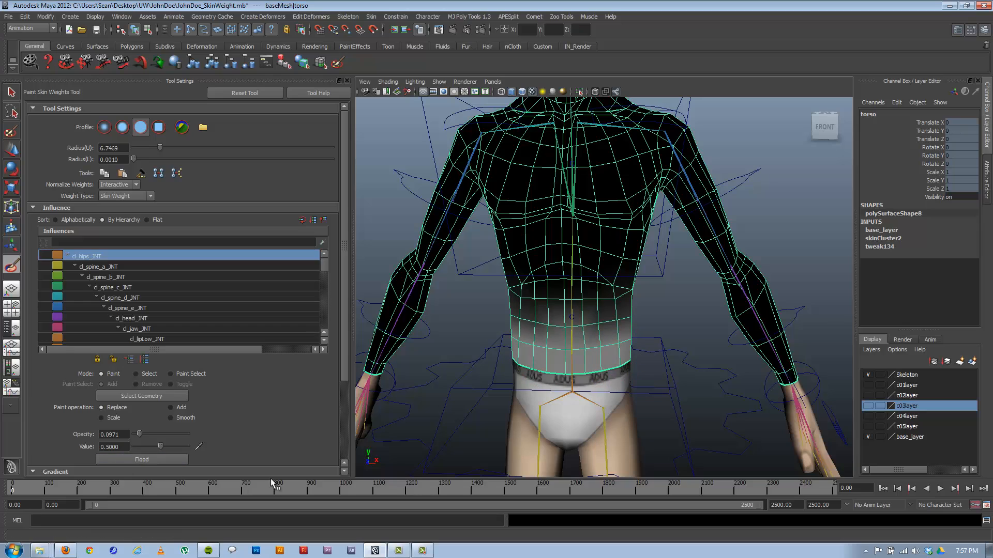
pyautogui.moveTo(140, 433); pyautogui.dragTo(188, 435)
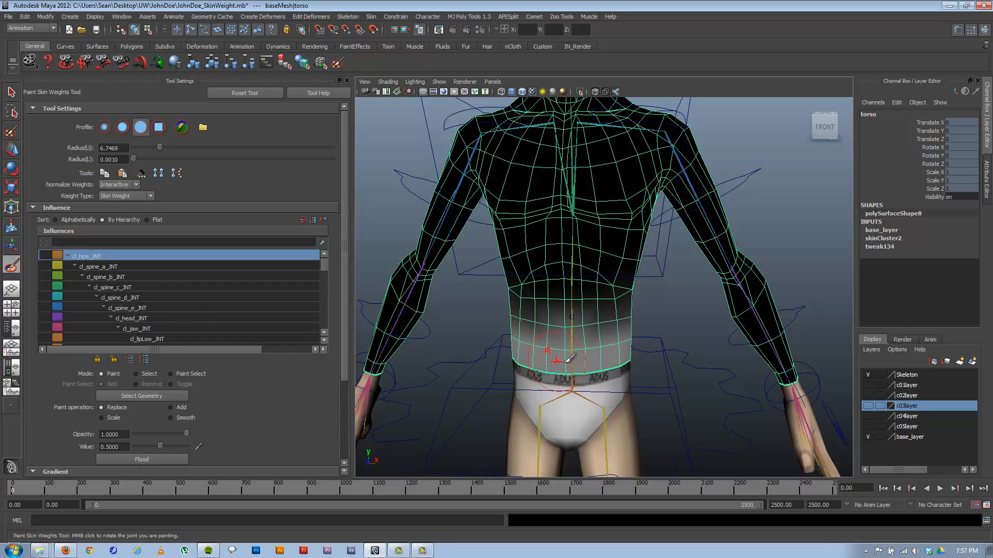
# Step: Reduce the brush's upper radius to about 4.39 and paint cl_hips_JNT weight around the torso's lower edge with a value of 1
pyautogui.moveTo(548, 373)
pyautogui.keyDown('alt'); pyautogui.mouseDown()
pyautogui.moveTo(556, 365)
pyautogui.moveTo(544, 346)
pyautogui.mouseUp(); pyautogui.keyUp('alt')
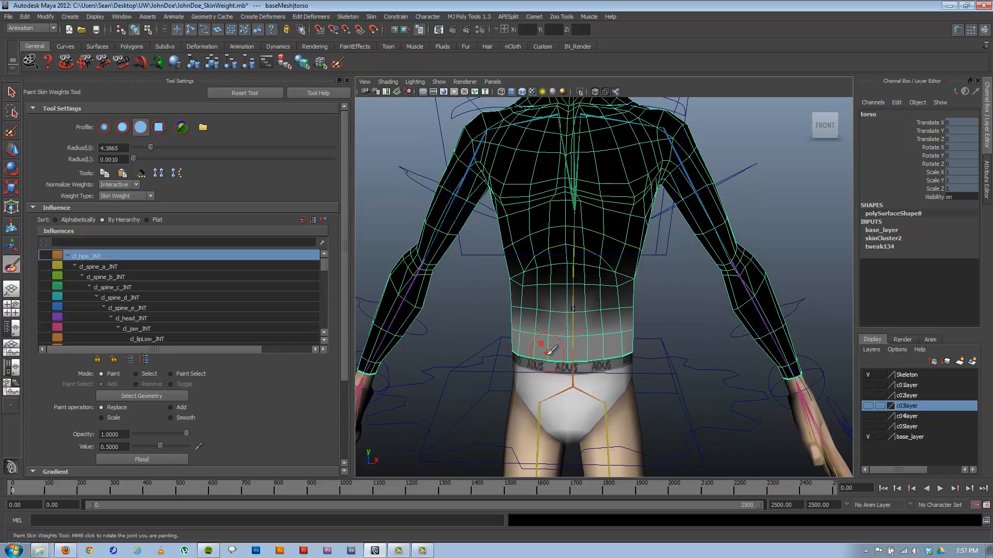
pyautogui.moveTo(160, 446); pyautogui.dragTo(207, 445)
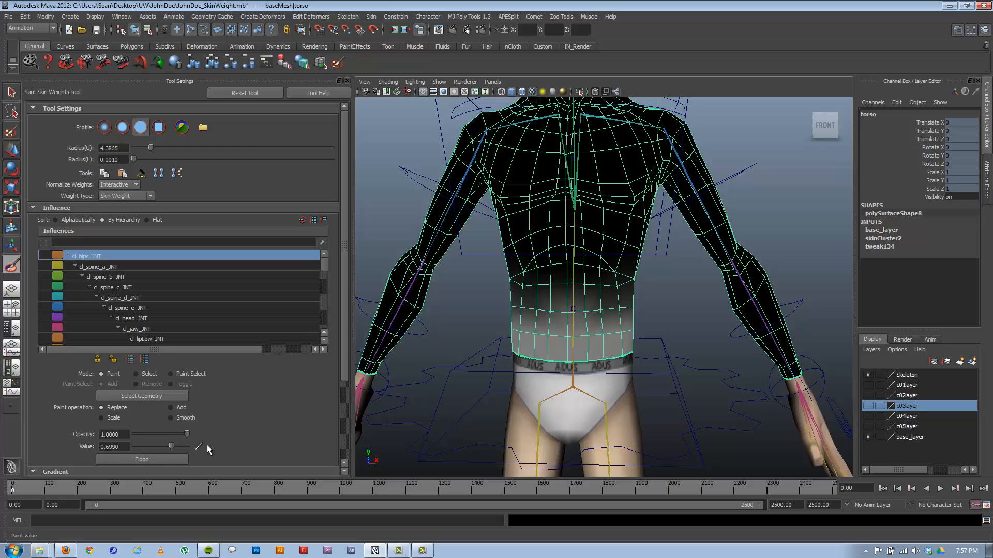
pyautogui.moveTo(554, 354)
pyautogui.mouseDown()
pyautogui.moveTo(527, 348)
pyautogui.moveTo(628, 348)
pyautogui.moveTo(504, 342)
pyautogui.mouseUp()
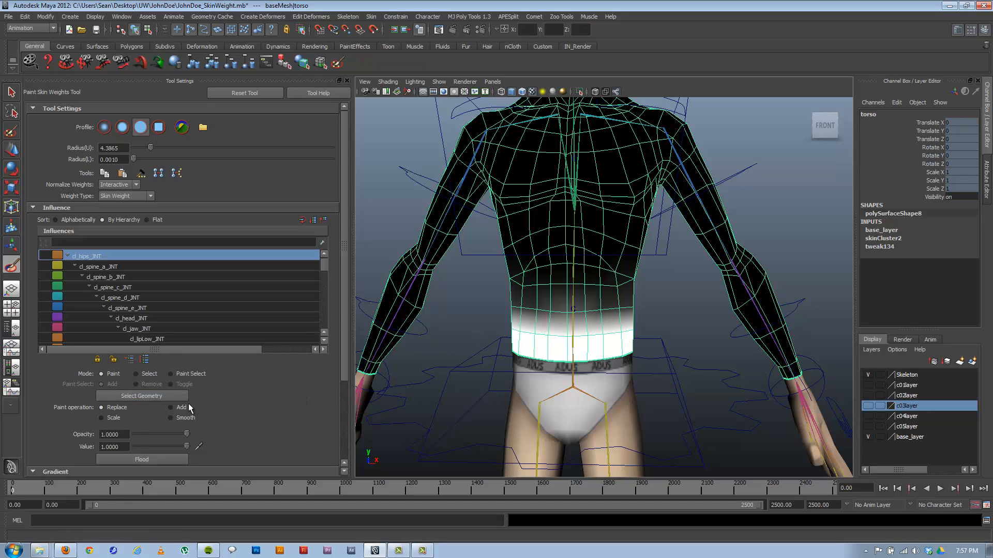
# Step: Try painting cl_hips_JNT weight across the waist with a value of about 0.155, and undo the strokes
pyautogui.click(144, 446)
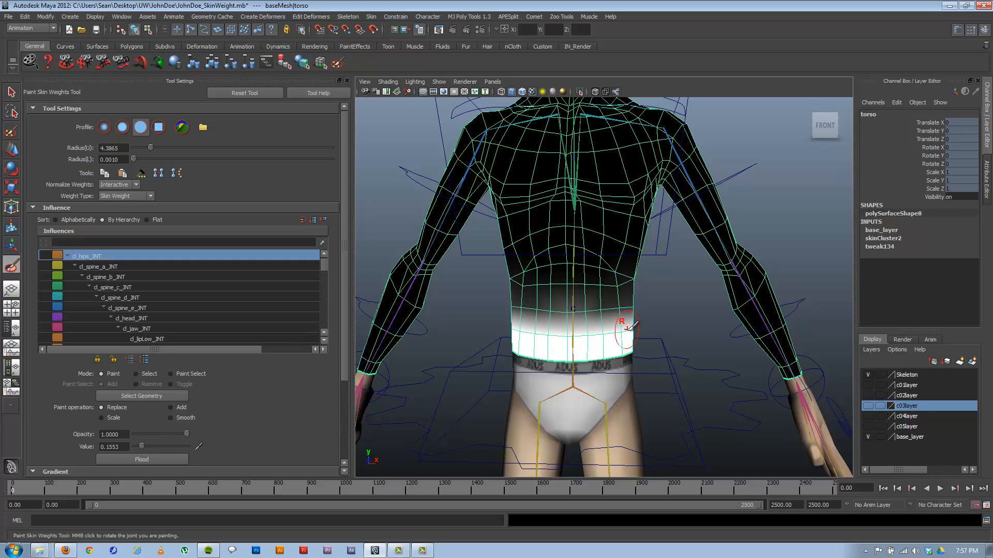
pyautogui.moveTo(630, 329); pyautogui.dragTo(516, 330)
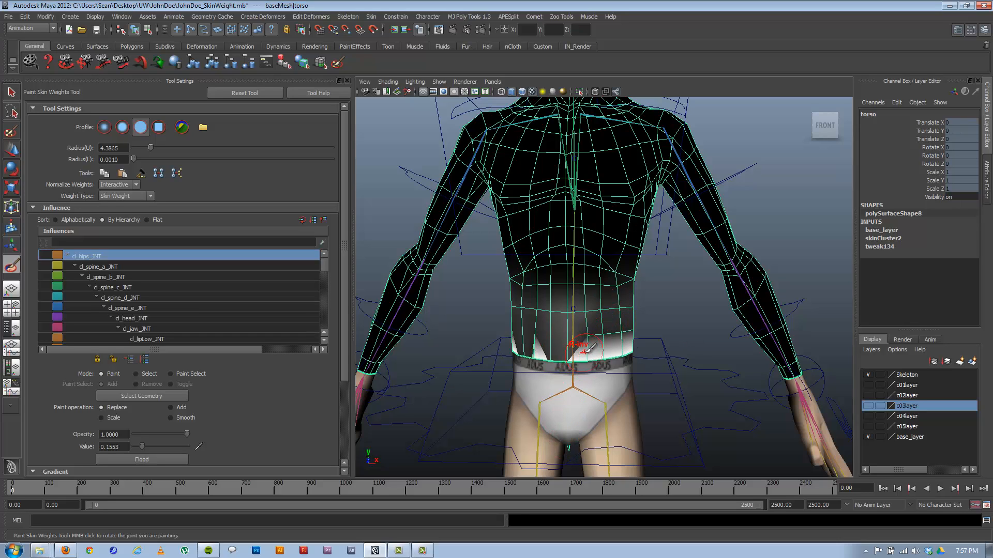
pyautogui.hotkey('ctrl', 'z')
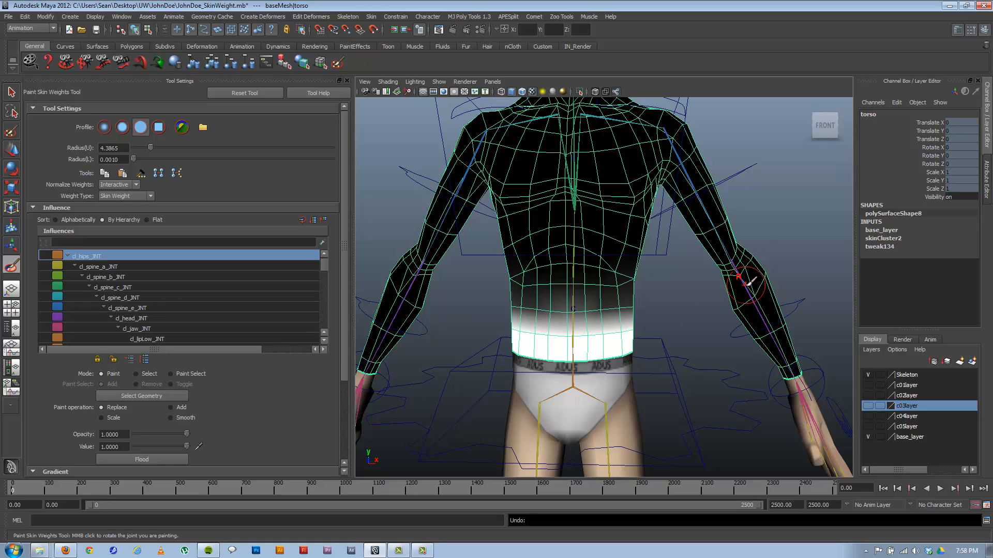
# Step: Pick lf_elbow_JNT in the viewport as the paint influence and examine its weights on the left arm
pyautogui.rightClick(746, 282)
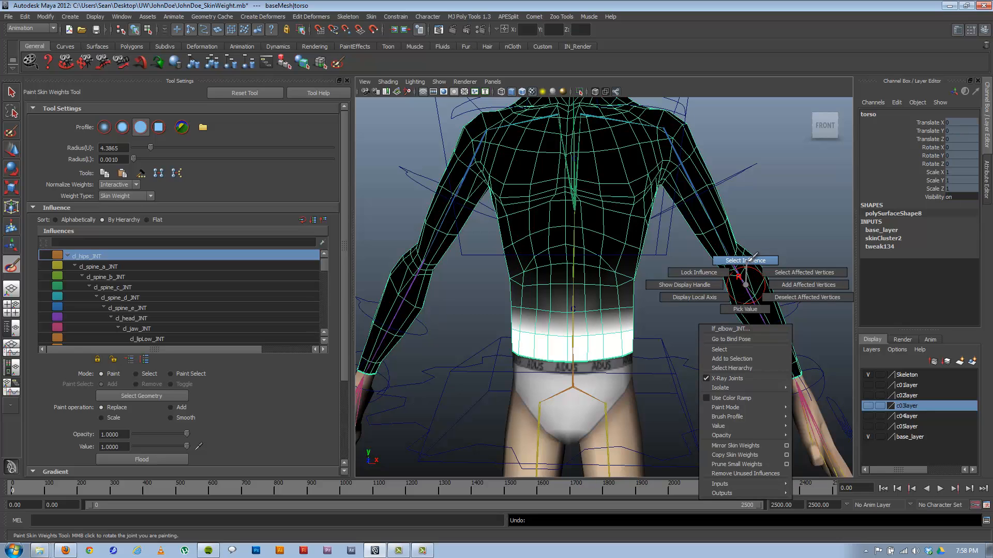
pyautogui.click(751, 260)
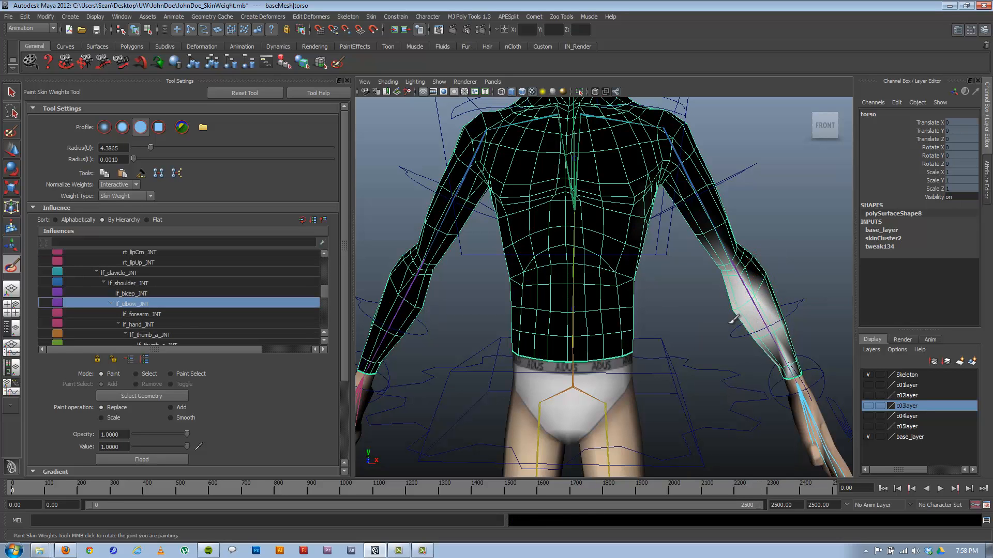
pyautogui.moveTo(734, 319)
pyautogui.keyDown('alt'); pyautogui.mouseDown()
pyautogui.moveTo(454, 324)
pyautogui.moveTo(700, 312)
pyautogui.mouseUp(); pyautogui.keyUp('alt')
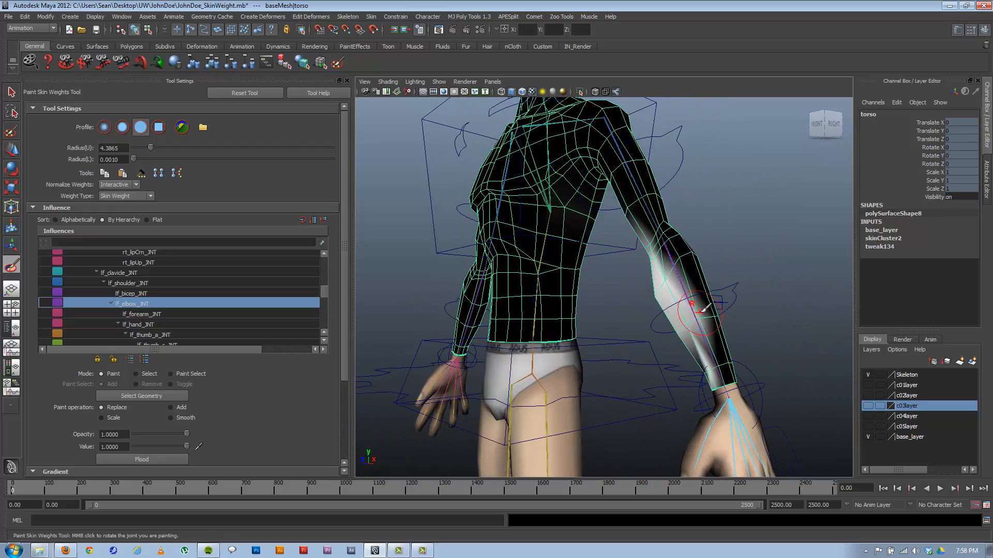
pyautogui.scroll(8, 704, 309)
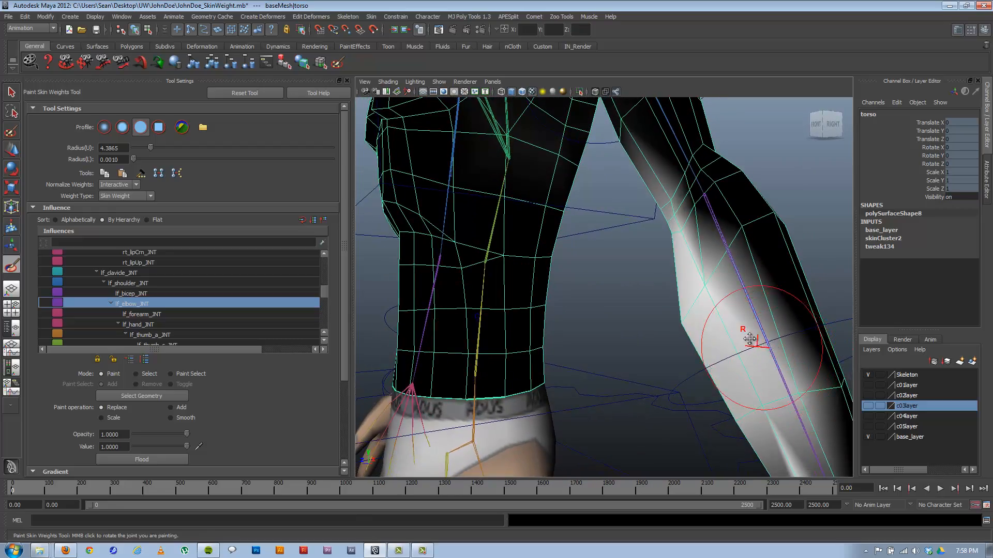
pyautogui.moveTo(749, 338)
pyautogui.keyDown('alt'); pyautogui.mouseDown()
pyautogui.moveTo(721, 288)
pyautogui.moveTo(732, 324)
pyautogui.moveTo(705, 310)
pyautogui.mouseUp(); pyautogui.keyUp('alt')
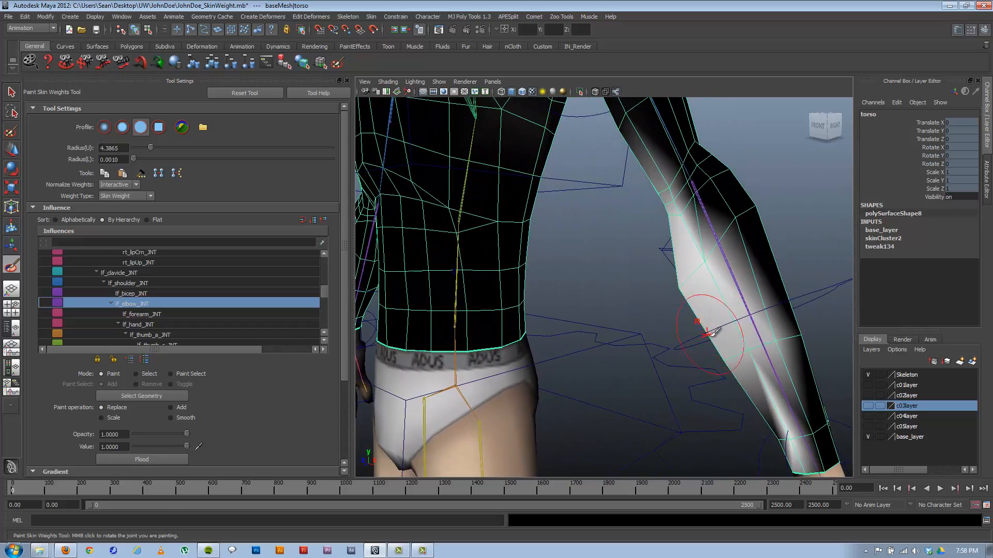
pyautogui.keyDown('alt'); pyautogui.moveTo(710, 335); pyautogui.dragTo(679, 332, button='right'); pyautogui.keyUp('alt')
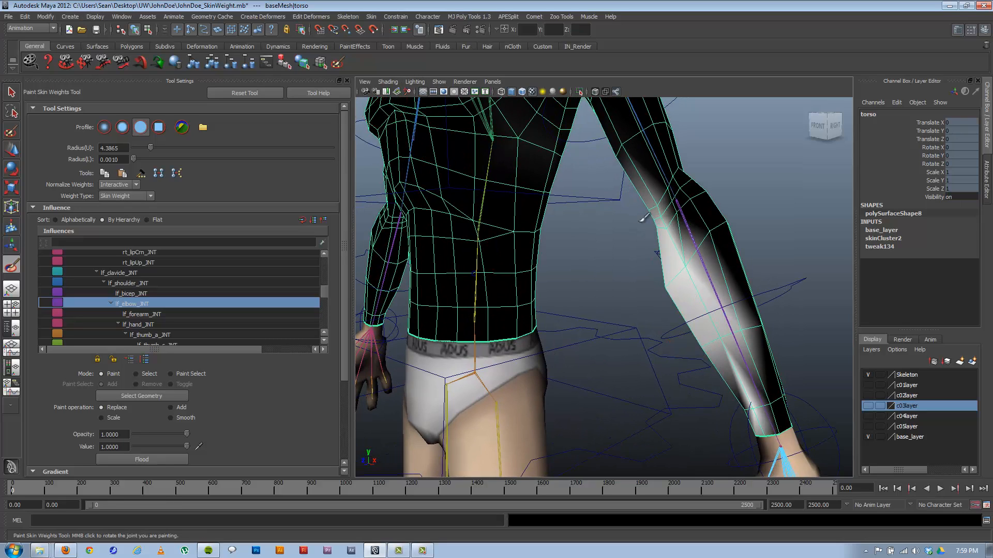
# Step: Set the joint display scale to 1
pyautogui.click(96, 17)
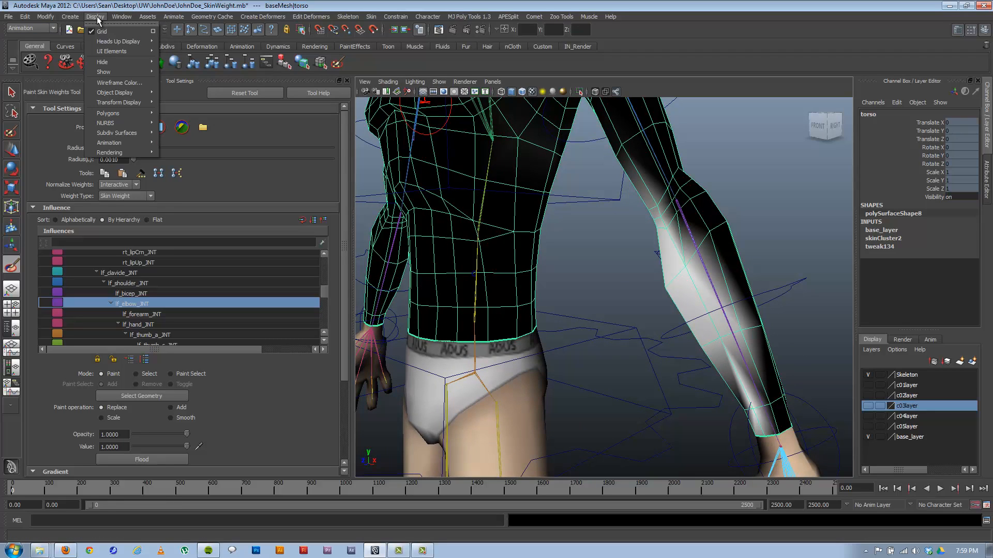
pyautogui.moveTo(117, 145)
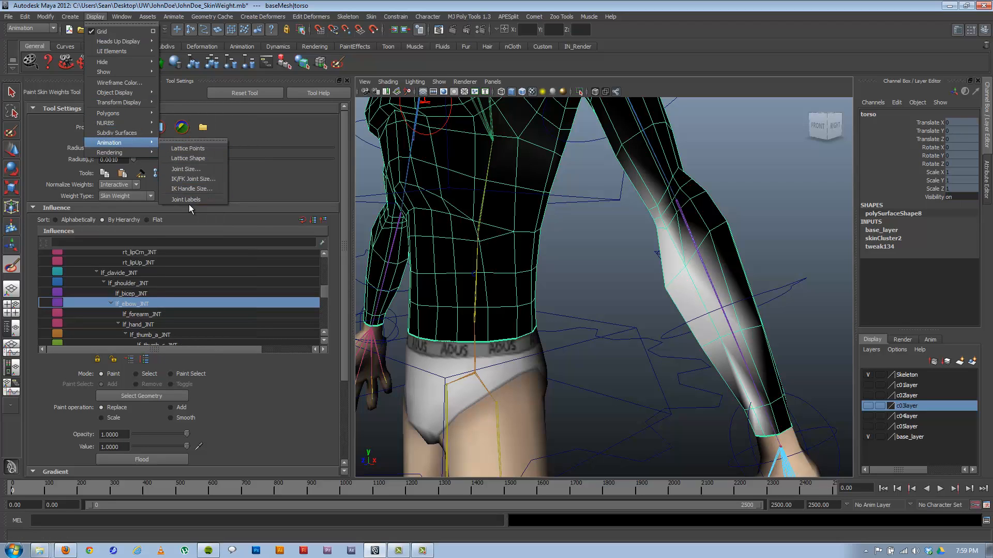
pyautogui.click(192, 169)
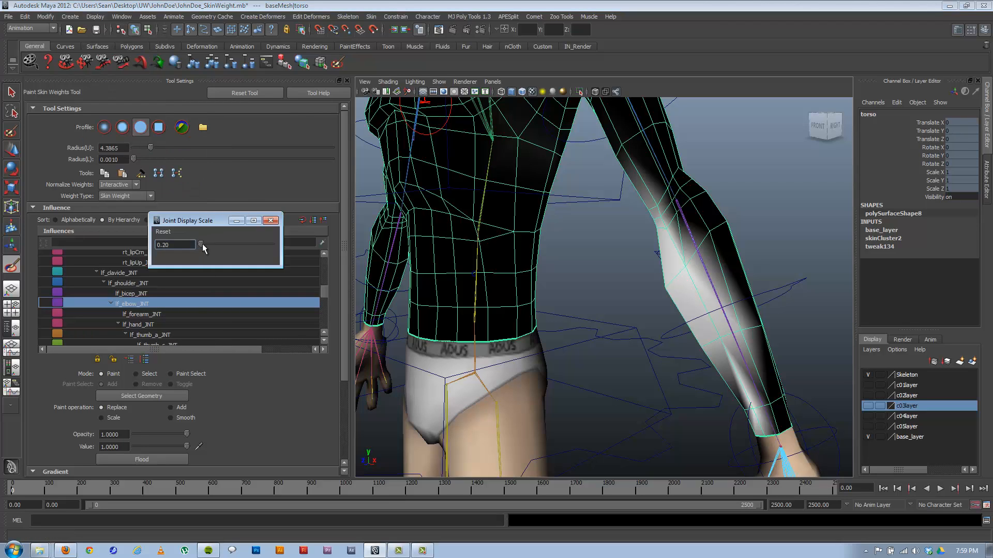
pyautogui.write('1')
pyautogui.press('Return')
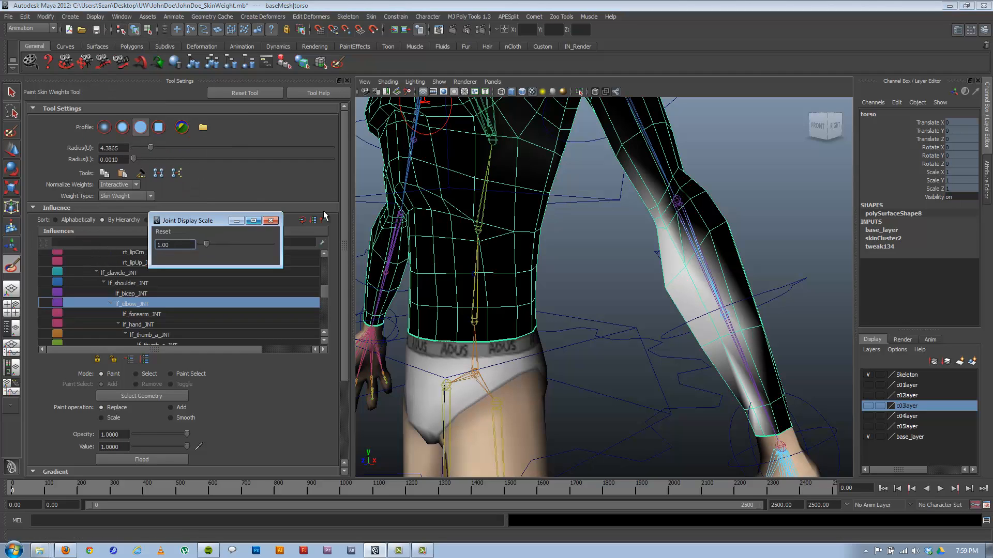
pyautogui.click(270, 221)
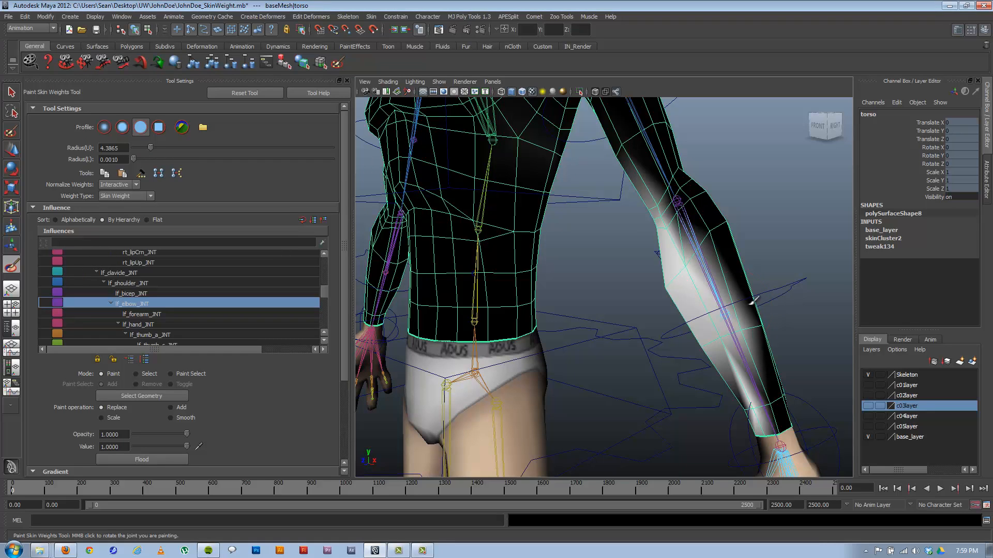
# Step: Pick lf_forearm_JNT, followed by lf_shoulder_JNT, as the paint influence to examine their weights on the torso mesh
pyautogui.rightClick(731, 311)
pyautogui.click(730, 286)
pyautogui.moveTo(731, 288)
pyautogui.keyDown('alt'); pyautogui.mouseDown()
pyautogui.moveTo(512, 312)
pyautogui.moveTo(662, 320)
pyautogui.mouseUp(); pyautogui.keyUp('alt')
pyautogui.keyDown('alt'); pyautogui.moveTo(590, 172); pyautogui.dragTo(603, 220); pyautogui.keyUp('alt')
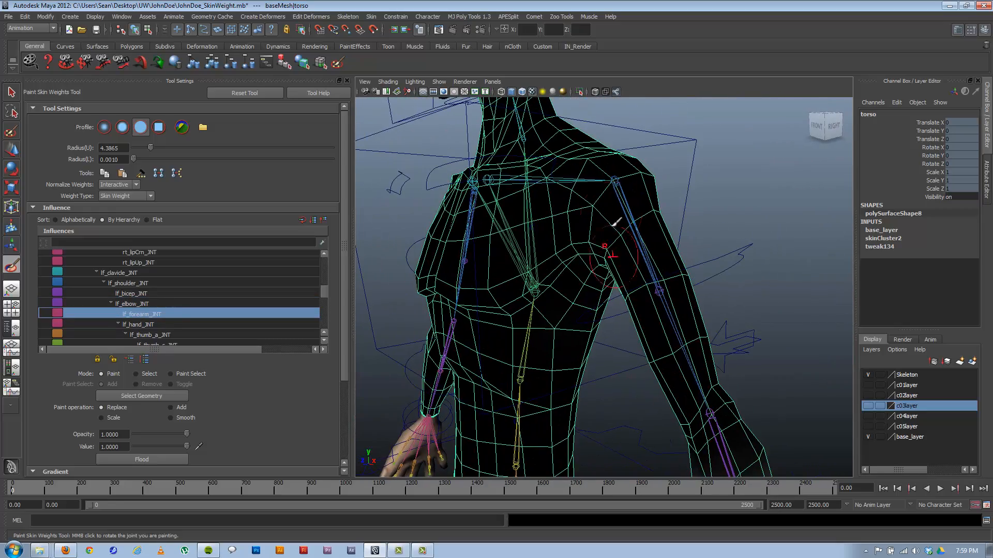
pyautogui.rightClick(622, 187)
pyautogui.click(623, 166)
pyautogui.keyDown('alt'); pyautogui.moveTo(622, 165); pyautogui.dragTo(638, 267); pyautogui.keyUp('alt')
pyautogui.moveTo(573, 231)
pyautogui.keyDown('alt'); pyautogui.mouseDown()
pyautogui.moveTo(587, 219)
pyautogui.moveTo(646, 264)
pyautogui.moveTo(620, 280)
pyautogui.mouseUp(); pyautogui.keyUp('alt')
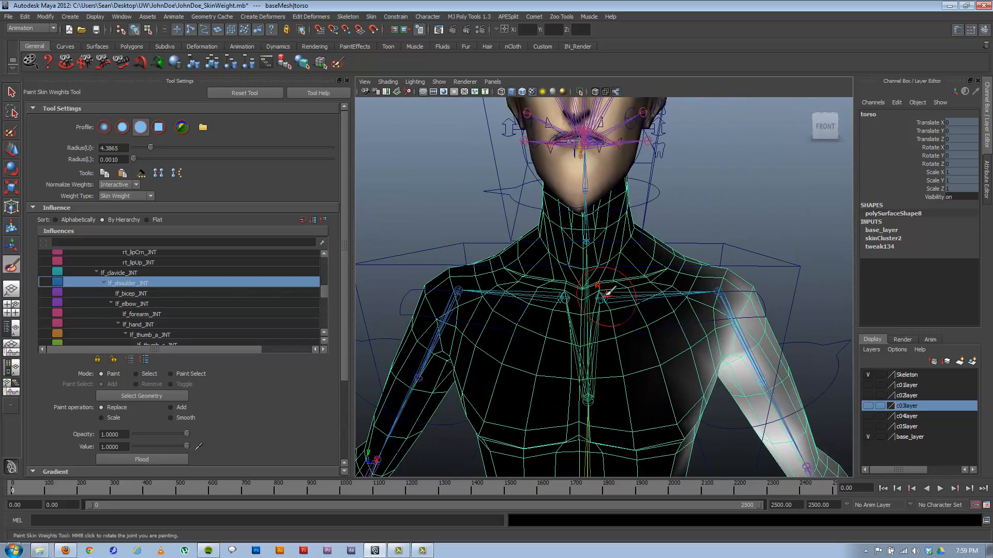
# Step: Pick lf_clavicle_JNT as the paint influence and examine how its weights spread over the chest and shoulders
pyautogui.moveTo(606, 295); pyautogui.dragTo(610, 270, button='right')
pyautogui.keyDown('alt'); pyautogui.moveTo(593, 294); pyautogui.dragTo(603, 231, button='middle'); pyautogui.keyUp('alt')
pyautogui.moveTo(603, 231)
pyautogui.keyDown('alt'); pyautogui.mouseDown()
pyautogui.moveTo(609, 299)
pyautogui.moveTo(684, 286)
pyautogui.moveTo(626, 287)
pyautogui.mouseUp(); pyautogui.keyUp('alt')
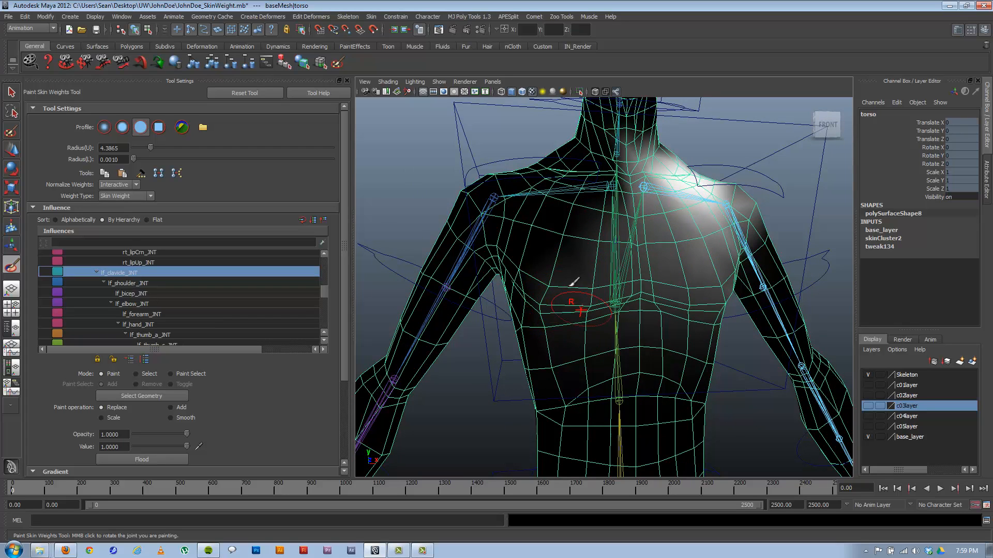
pyautogui.keyDown('alt'); pyautogui.moveTo(585, 294); pyautogui.dragTo(560, 295); pyautogui.keyUp('alt')
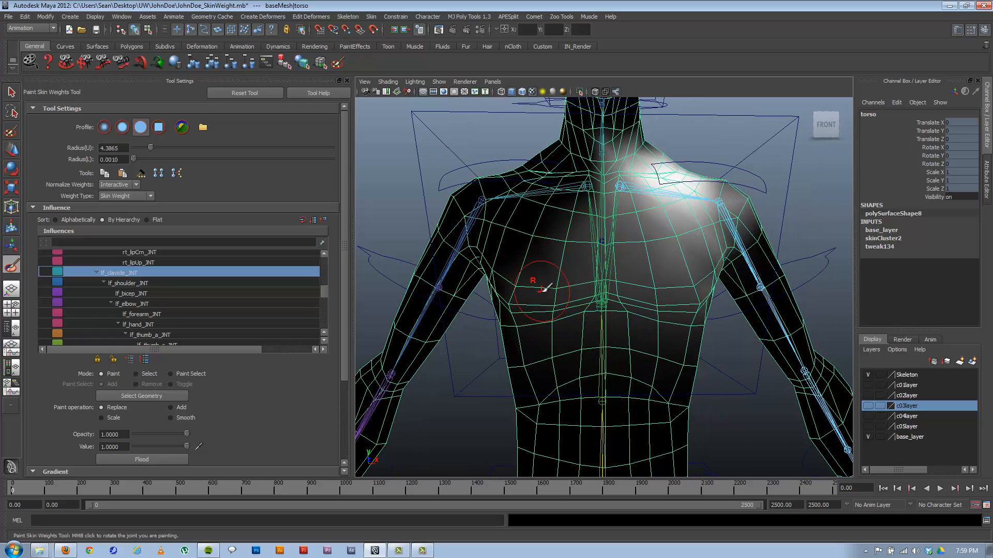
pyautogui.keyDown('alt'); pyautogui.moveTo(565, 336); pyautogui.dragTo(532, 223); pyautogui.keyUp('alt')
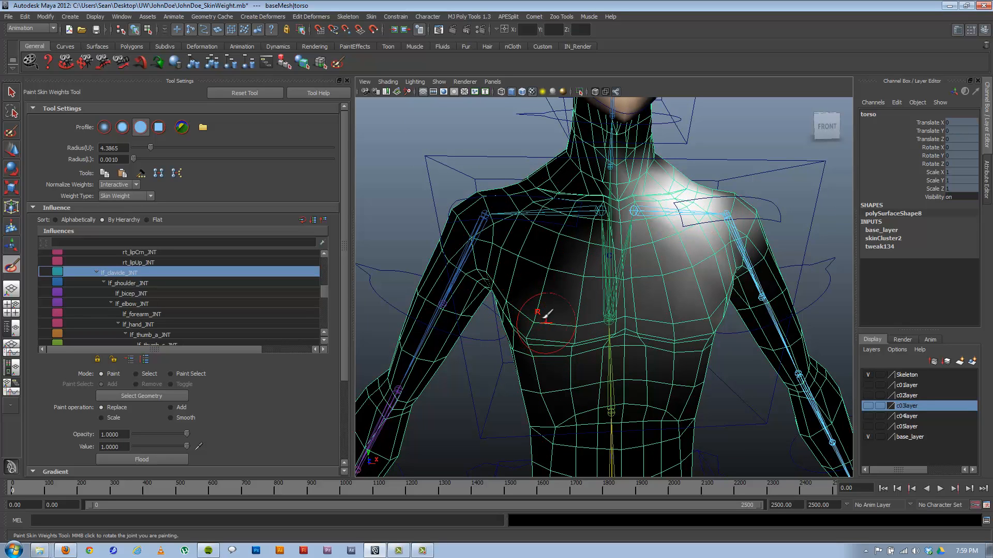
pyautogui.keyDown('alt'); pyautogui.moveTo(574, 361); pyautogui.dragTo(561, 346); pyautogui.keyUp('alt')
pyautogui.keyDown('alt'); pyautogui.moveTo(610, 352); pyautogui.dragTo(558, 352, button='right'); pyautogui.keyUp('alt')
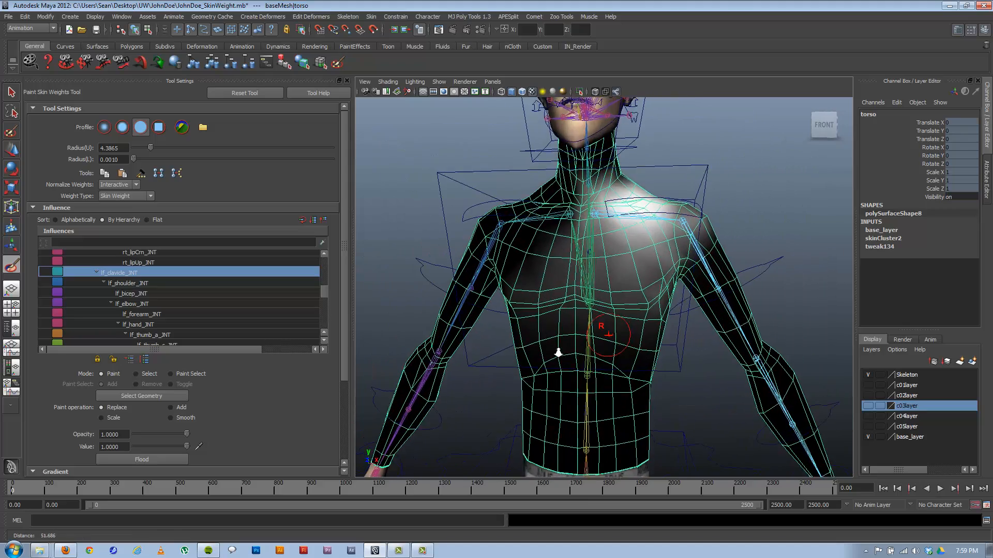
pyautogui.keyDown('alt'); pyautogui.moveTo(588, 321); pyautogui.dragTo(538, 238, button='middle'); pyautogui.keyUp('alt')
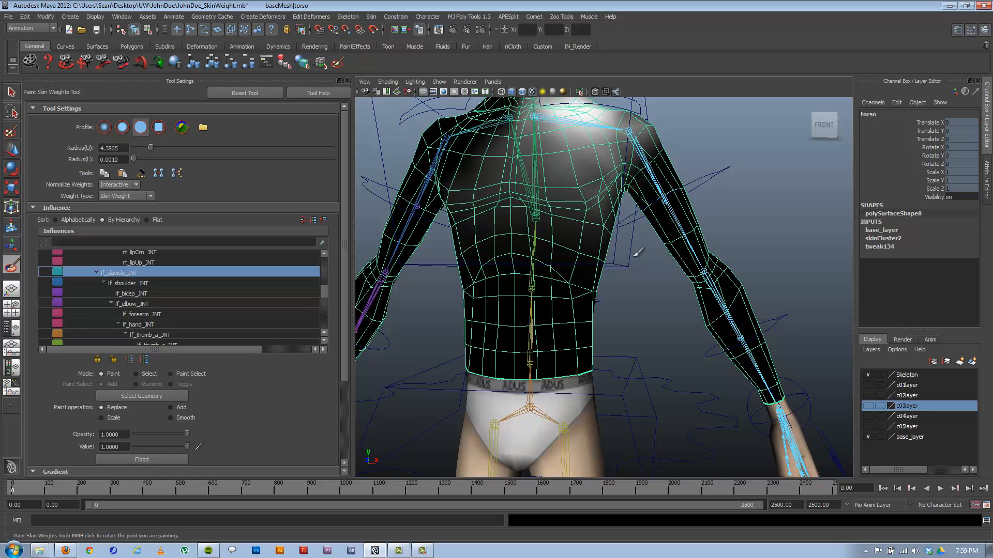
# Step: Pick lf_hand_JNT at the left wrist as the paint influence
pyautogui.keyDown('alt'); pyautogui.moveTo(725, 310); pyautogui.dragTo(603, 261, button='middle'); pyautogui.keyUp('alt')
pyautogui.keyDown('alt'); pyautogui.moveTo(602, 261); pyautogui.dragTo(683, 364, button='right'); pyautogui.keyUp('alt')
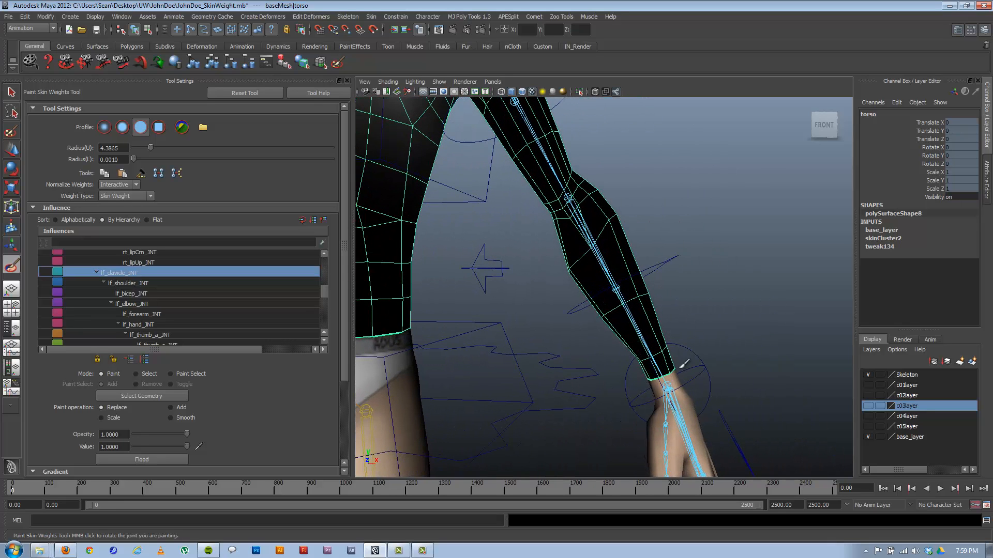
pyautogui.rightClick(668, 340)
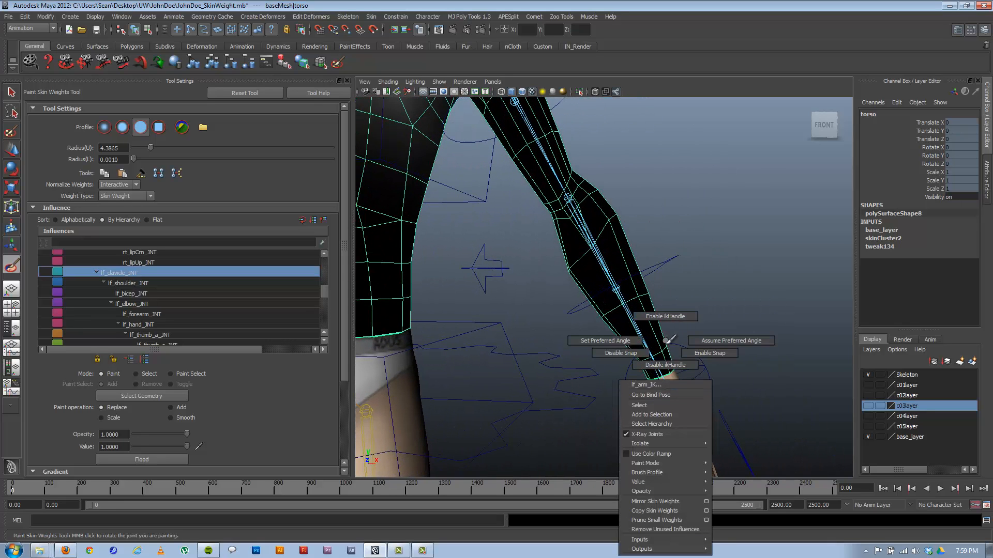
pyautogui.moveTo(671, 389); pyautogui.dragTo(684, 312, button='right')
pyautogui.keyDown('alt'); pyautogui.moveTo(696, 383); pyautogui.dragTo(704, 370, button='middle'); pyautogui.keyUp('alt')
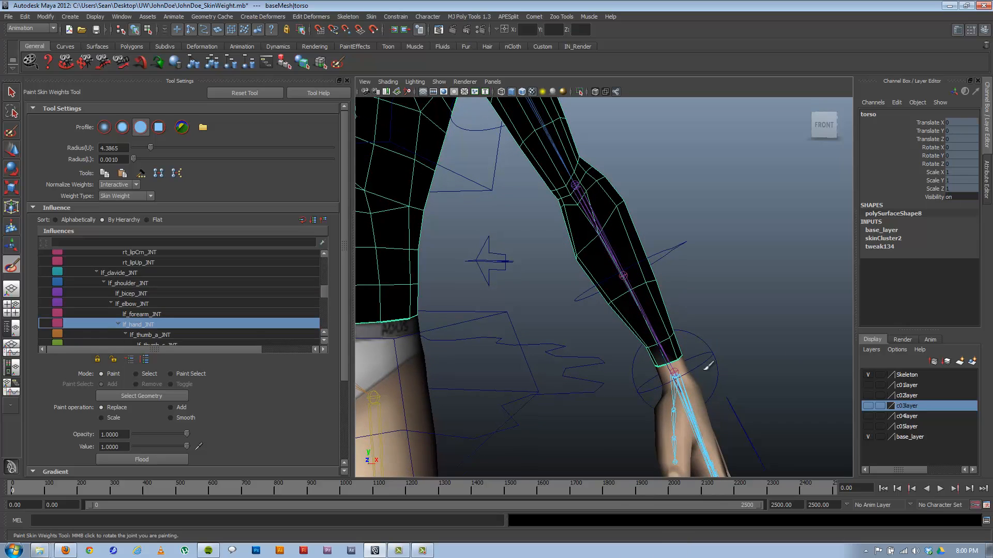
pyautogui.rightClick(693, 401)
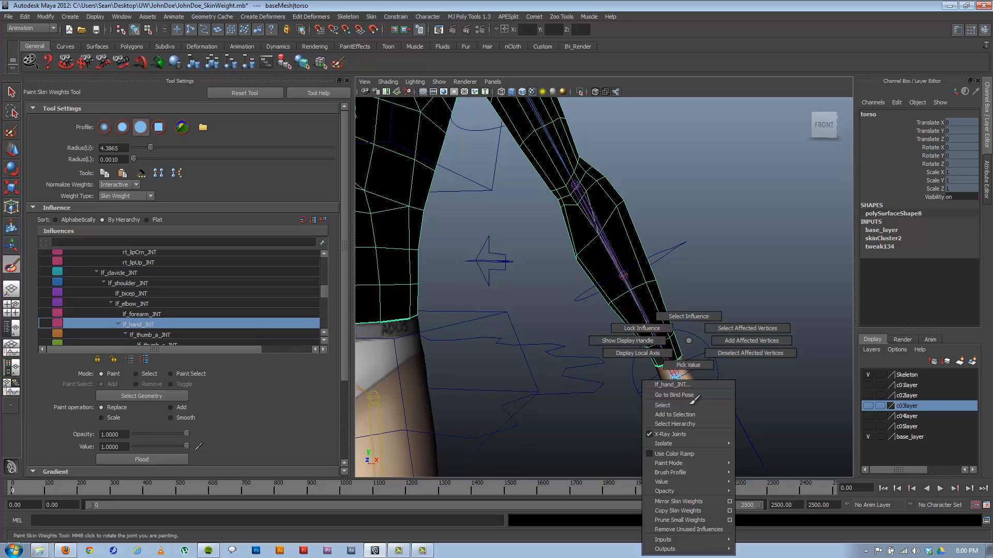
pyautogui.moveTo(690, 400); pyautogui.dragTo(687, 343, button='right')
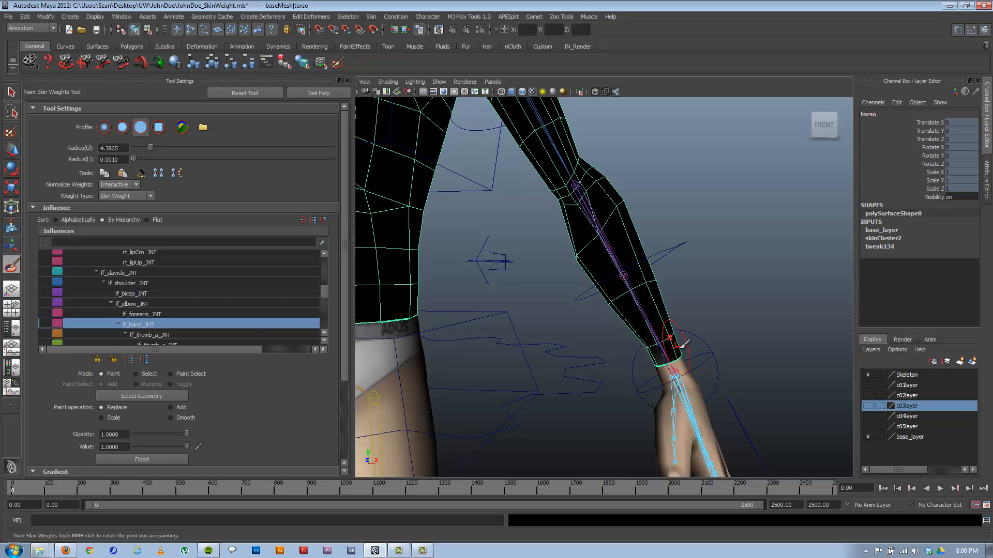
# Step: Paint lf_hand_JNT weight all around the left wrist end of the torso mesh with a value of 1
pyautogui.moveTo(681, 343); pyautogui.dragTo(730, 326)
pyautogui.moveTo(648, 353)
pyautogui.keyDown('alt'); pyautogui.mouseDown()
pyautogui.moveTo(547, 368)
pyautogui.moveTo(481, 361)
pyautogui.mouseUp(); pyautogui.keyUp('alt')
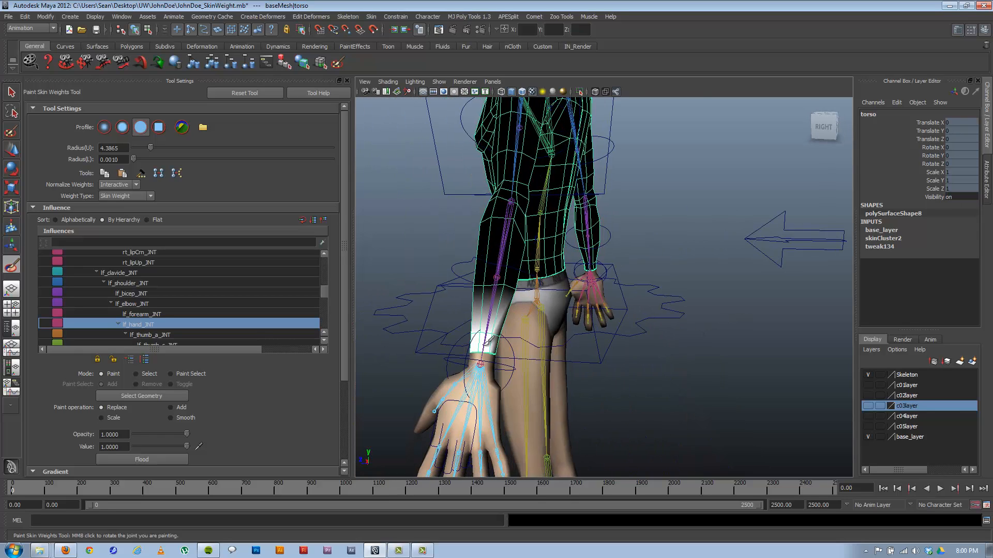
pyautogui.keyDown('alt'); pyautogui.moveTo(481, 361); pyautogui.dragTo(640, 341, button='middle'); pyautogui.keyUp('alt')
pyautogui.keyDown('alt'); pyautogui.moveTo(644, 335); pyautogui.dragTo(574, 331); pyautogui.keyUp('alt')
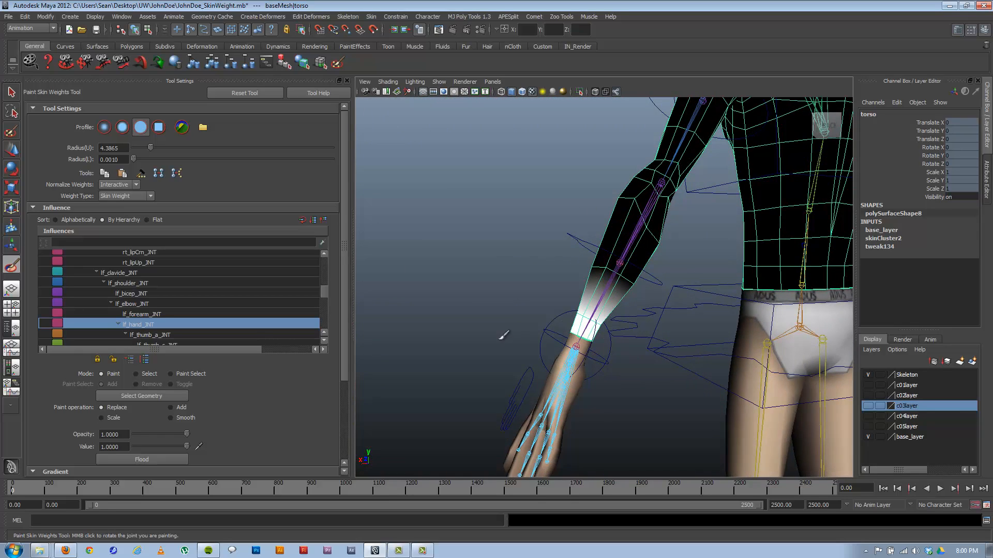
pyautogui.moveTo(504, 335)
pyautogui.keyDown('alt'); pyautogui.mouseDown()
pyautogui.moveTo(672, 347)
pyautogui.moveTo(641, 311)
pyautogui.mouseUp(); pyautogui.keyUp('alt')
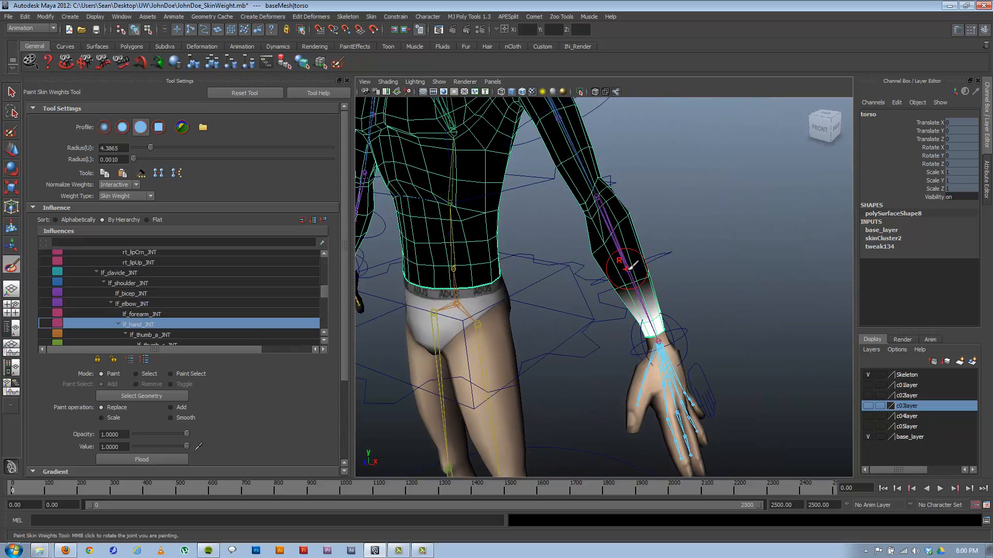
# Step: Pick lf_forearm_JNT as the influence and paint its weight around the middle of the left forearm with a value of 1
pyautogui.moveTo(627, 269); pyautogui.dragTo(628, 239, button='right')
pyautogui.moveTo(658, 281)
pyautogui.keyDown('alt'); pyautogui.mouseDown()
pyautogui.moveTo(640, 275)
pyautogui.moveTo(617, 290)
pyautogui.mouseUp(); pyautogui.keyUp('alt')
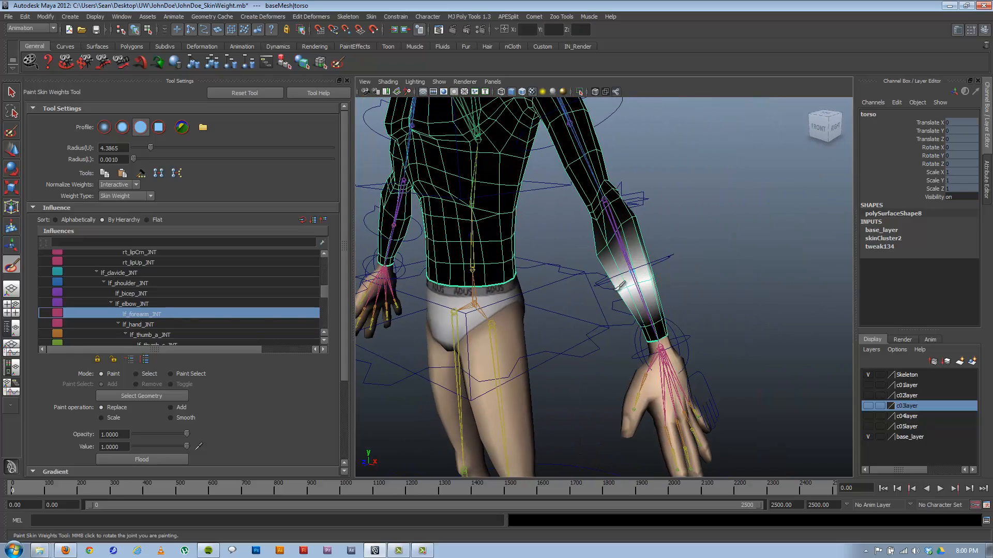
pyautogui.keyDown('alt'); pyautogui.moveTo(686, 262); pyautogui.dragTo(491, 278); pyautogui.keyUp('alt')
pyautogui.moveTo(609, 287)
pyautogui.mouseDown()
pyautogui.moveTo(618, 284)
pyautogui.moveTo(639, 308)
pyautogui.moveTo(747, 279)
pyautogui.moveTo(595, 274)
pyautogui.moveTo(541, 259)
pyautogui.mouseUp()
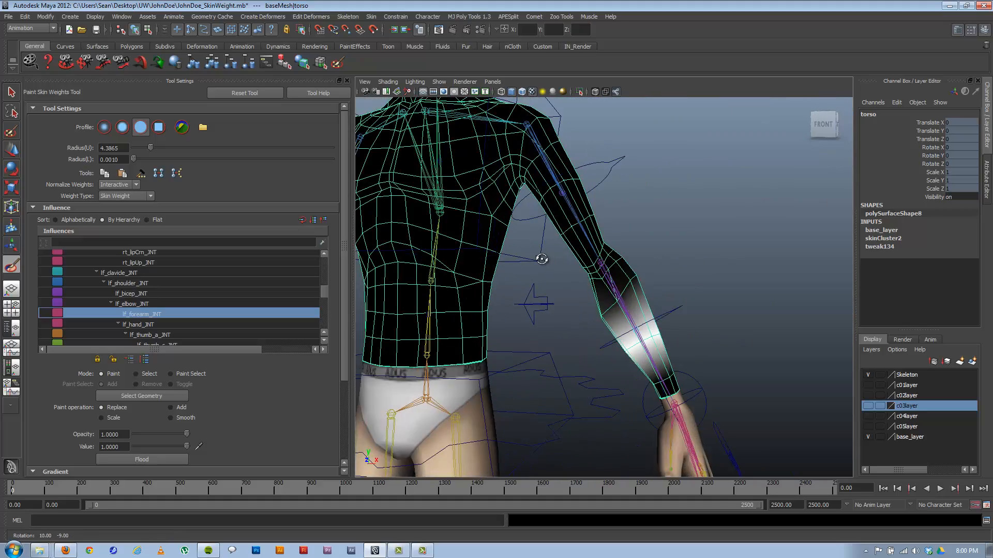
# Step: Pick lf_elbow_JNT as the influence and paint its weight around the front and back of the left elbow with a value of 1
pyautogui.keyDown('alt'); pyautogui.moveTo(541, 259); pyautogui.dragTo(658, 309, button='right'); pyautogui.keyUp('alt')
pyautogui.rightClick(600, 249)
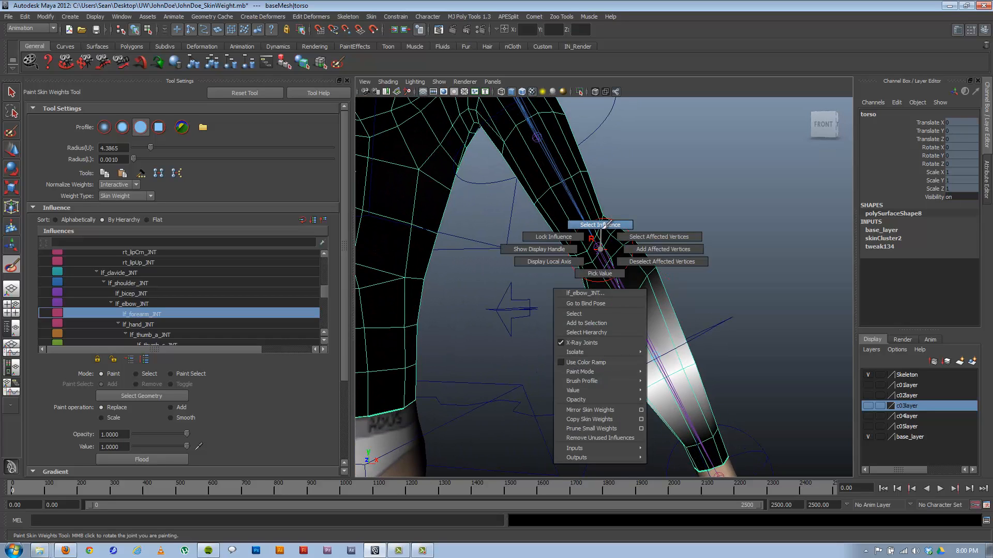
pyautogui.click(603, 224)
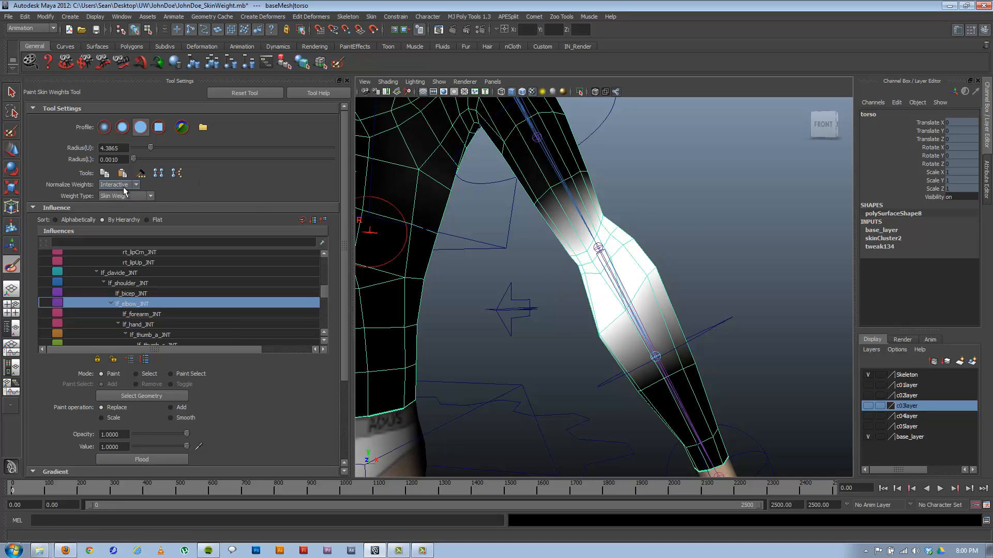
pyautogui.keyDown('alt'); pyautogui.moveTo(682, 295); pyautogui.dragTo(543, 282); pyautogui.keyUp('alt')
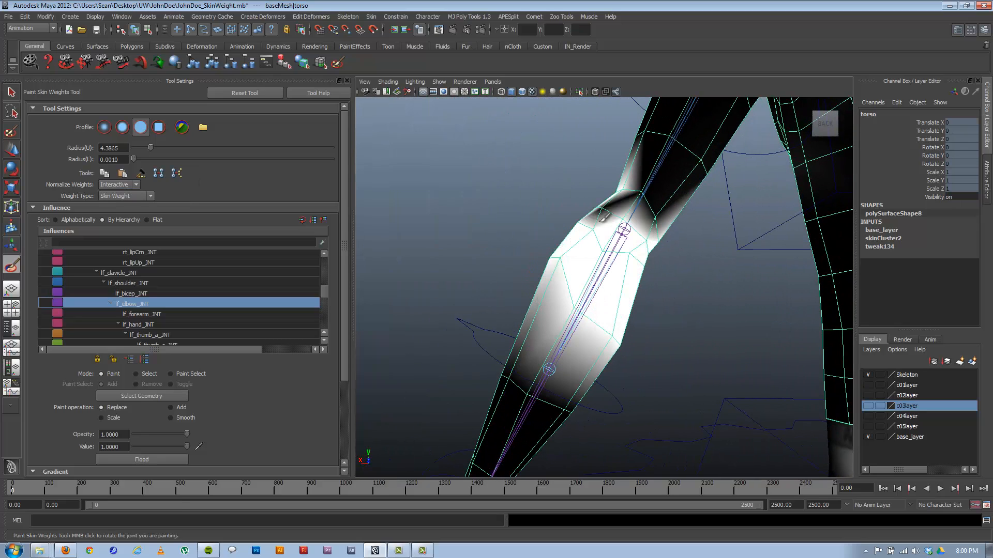
pyautogui.moveTo(603, 215); pyautogui.dragTo(662, 170)
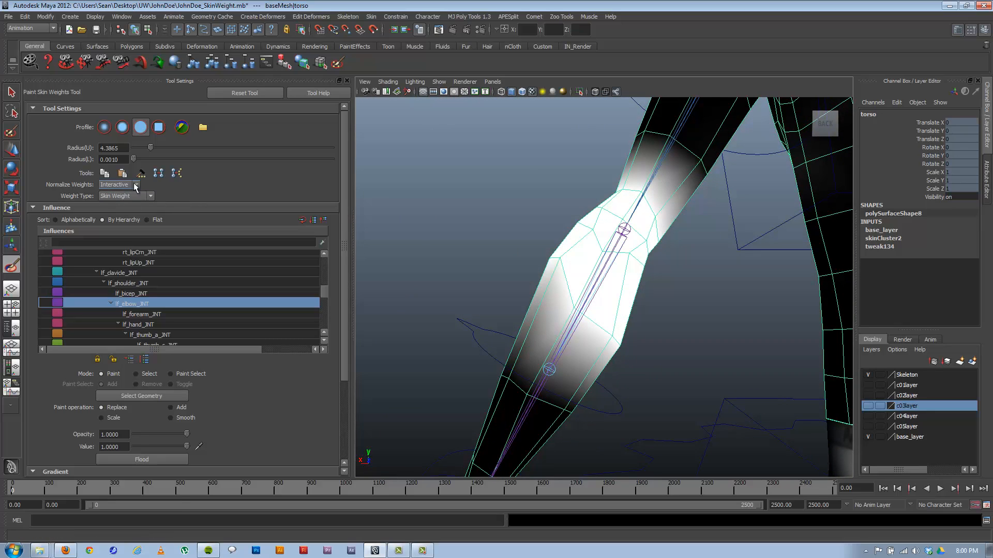
# Step: Deselect the torso to check the left elbow's shaded shape, and reselect the mesh with the Paint Skin Weights Tool active
pyautogui.keyDown('alt'); pyautogui.moveTo(557, 274); pyautogui.dragTo(580, 293); pyautogui.keyUp('alt')
pyautogui.press('w')
pyautogui.click(514, 220)
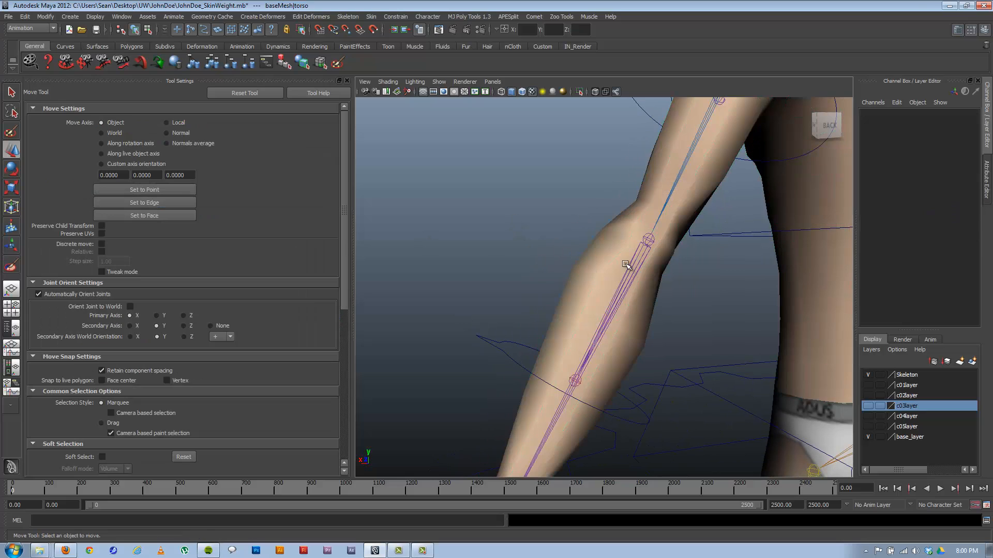
pyautogui.click(625, 265)
pyautogui.click(11, 265)
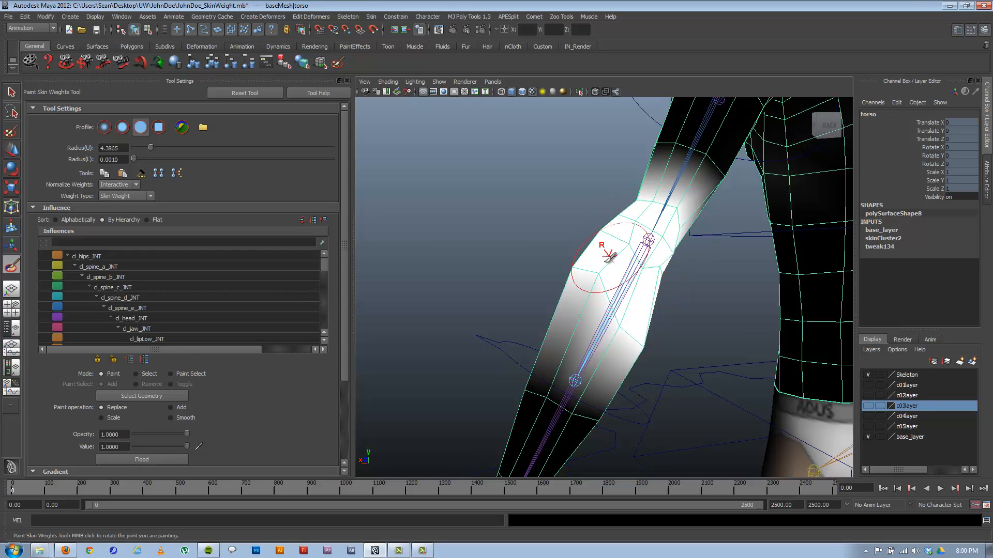
# Step: Undo the last joint influence pick and redo it
pyautogui.keyDown('alt'); pyautogui.moveTo(599, 304); pyautogui.dragTo(739, 316); pyautogui.keyUp('alt')
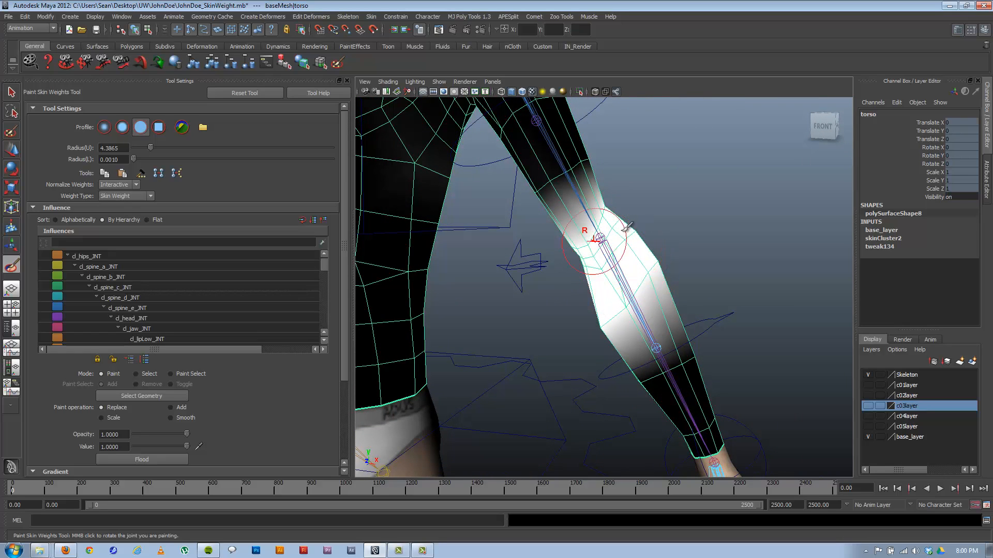
pyautogui.keyDown('alt'); pyautogui.moveTo(574, 235); pyautogui.dragTo(667, 336, button='middle'); pyautogui.keyUp('alt')
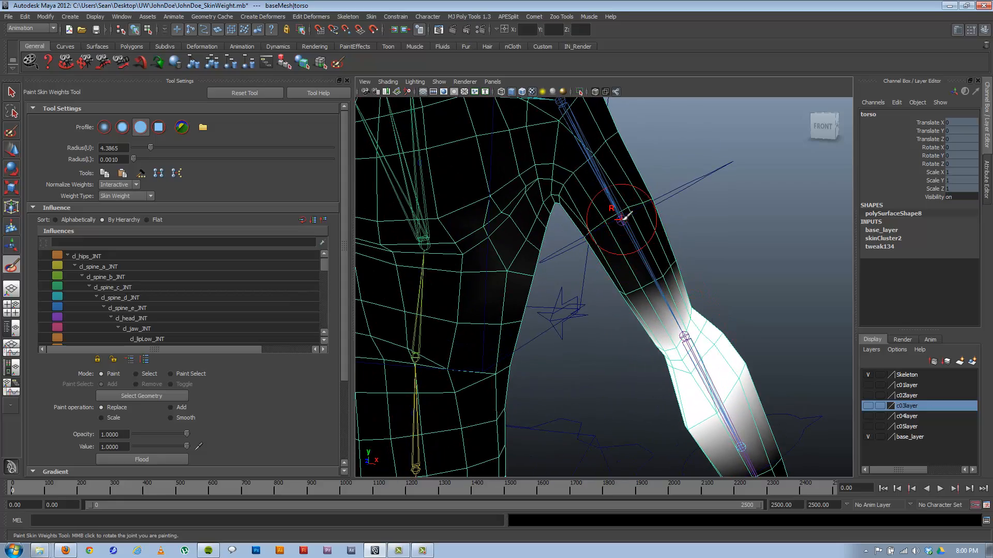
pyautogui.moveTo(633, 266)
pyautogui.keyDown('alt'); pyautogui.mouseDown()
pyautogui.moveTo(635, 282)
pyautogui.moveTo(693, 262)
pyautogui.moveTo(647, 284)
pyautogui.moveTo(557, 281)
pyautogui.moveTo(510, 316)
pyautogui.moveTo(669, 290)
pyautogui.moveTo(641, 224)
pyautogui.moveTo(674, 250)
pyautogui.mouseUp(); pyautogui.keyUp('alt')
pyautogui.hotkey('ctrl', 'z')
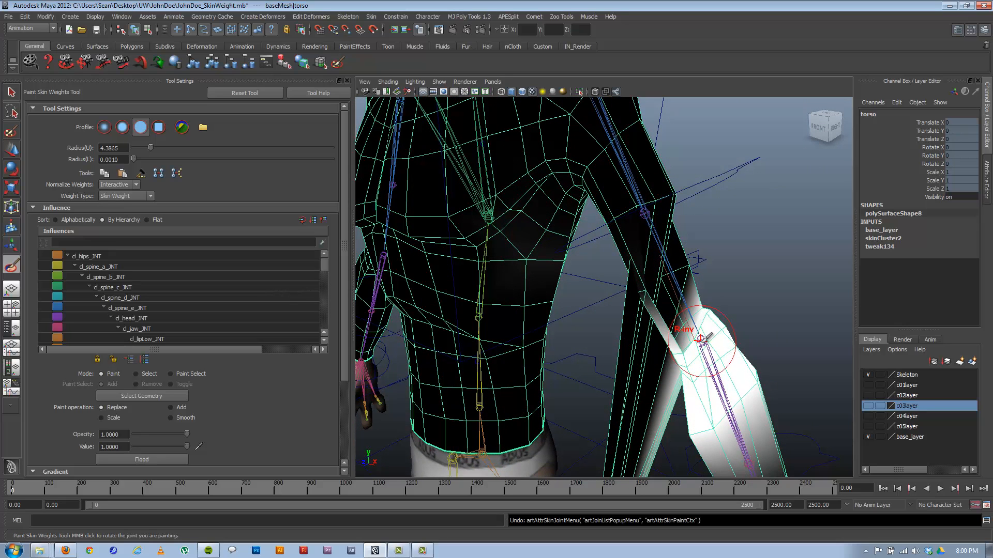
pyautogui.click(27, 18)
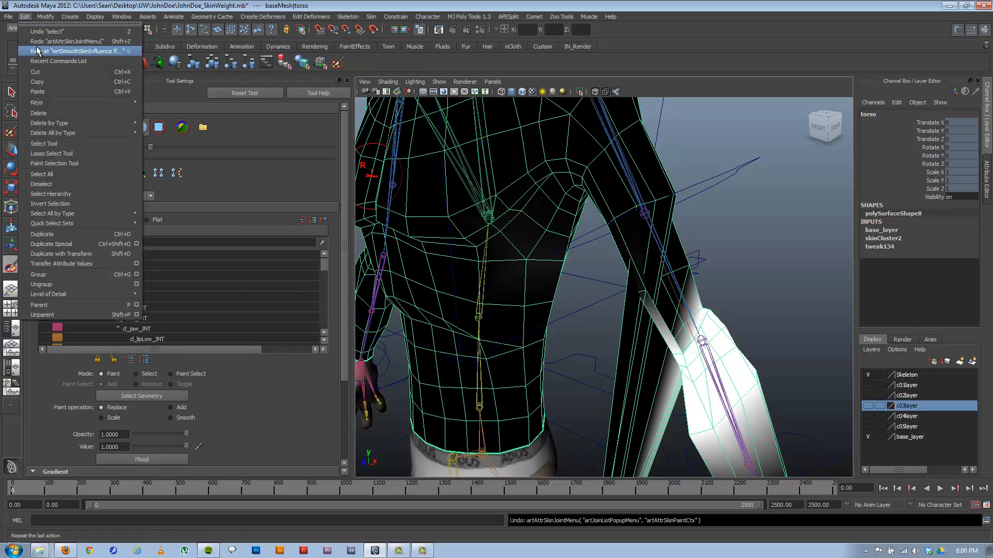
pyautogui.click(25, 16)
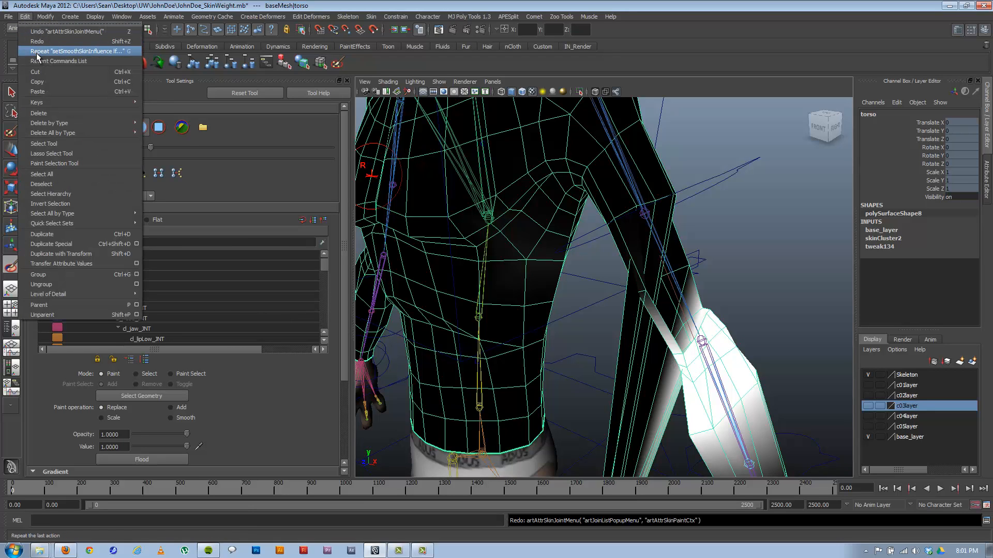
pyautogui.click(37, 52)
# Step: Pick lf_bicep_JNT as the influence and paint its weight over the stray stretched vertices hanging beside the left arm
pyautogui.moveTo(595, 336)
pyautogui.keyDown('alt'); pyautogui.mouseDown()
pyautogui.moveTo(584, 356)
pyautogui.moveTo(624, 257)
pyautogui.mouseUp(); pyautogui.keyUp('alt')
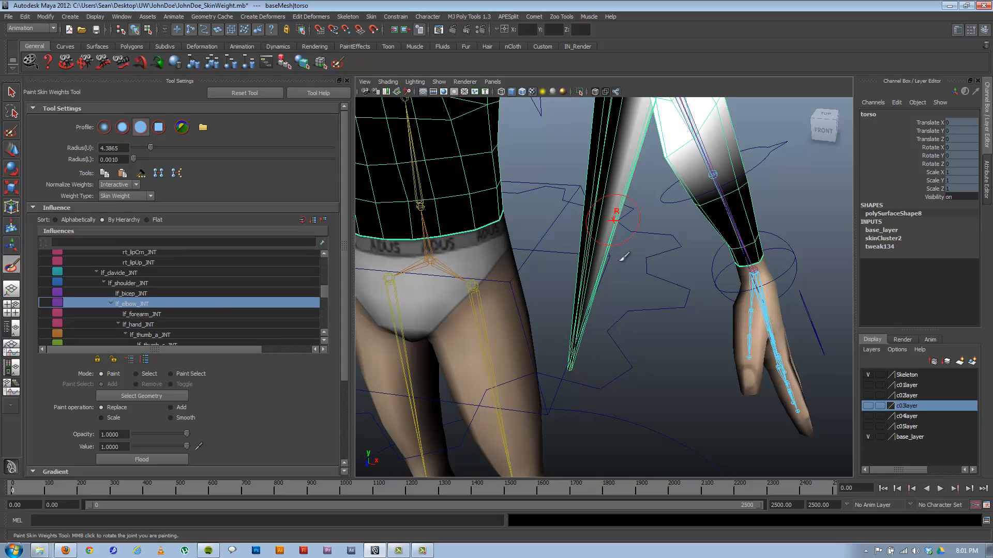
pyautogui.moveTo(655, 250)
pyautogui.keyDown('alt'); pyautogui.mouseDown(button='right')
pyautogui.moveTo(584, 118)
pyautogui.moveTo(616, 134)
pyautogui.moveTo(607, 171)
pyautogui.mouseUp(button='right'); pyautogui.keyUp('alt')
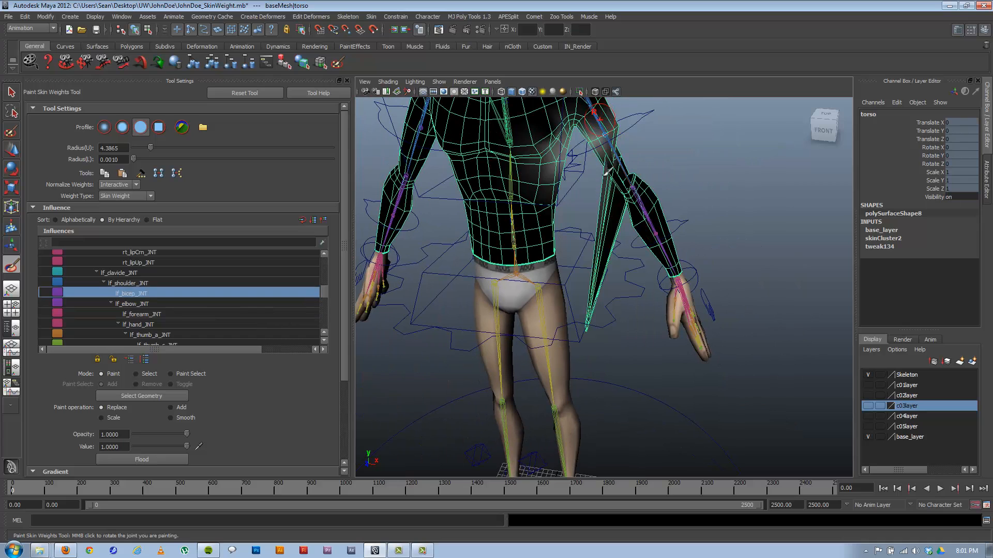
pyautogui.click(593, 312)
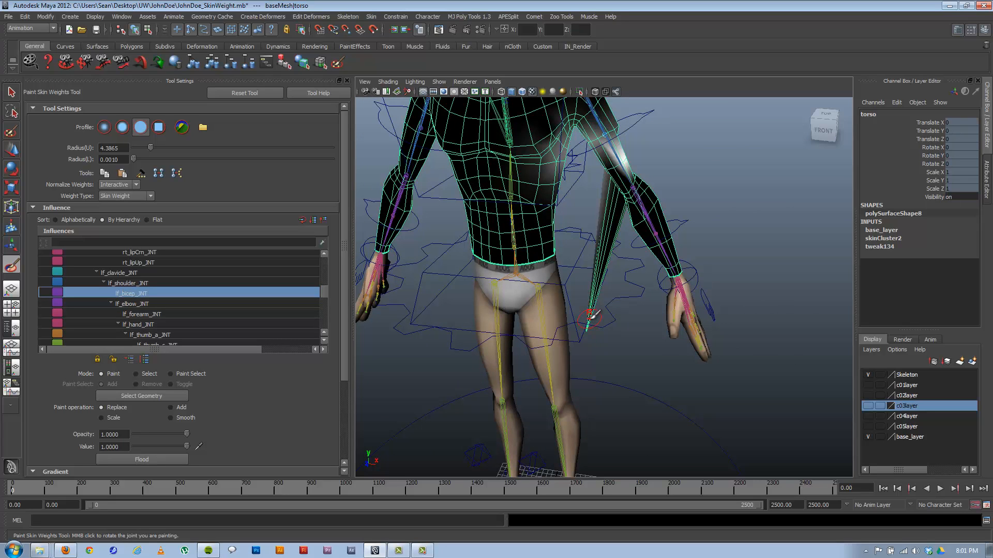
pyautogui.keyDown('alt'); pyautogui.moveTo(593, 313); pyautogui.dragTo(605, 226); pyautogui.keyUp('alt')
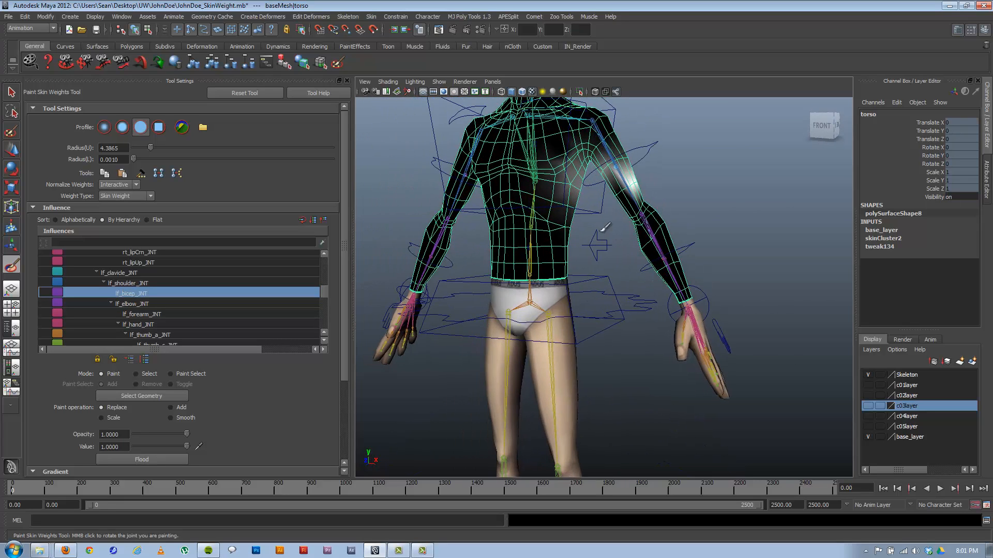
# Step: Paint lf_bicep_JNT weight around the left upper arm of the torso mesh with a value of 1
pyautogui.keyDown('alt'); pyautogui.moveTo(605, 226); pyautogui.dragTo(578, 278, button='middle'); pyautogui.keyUp('alt')
pyautogui.keyDown('alt'); pyautogui.moveTo(579, 277); pyautogui.dragTo(749, 333, button='right'); pyautogui.keyUp('alt')
pyautogui.moveTo(749, 332)
pyautogui.keyDown('alt'); pyautogui.mouseDown(button='middle')
pyautogui.moveTo(687, 288)
pyautogui.moveTo(636, 282)
pyautogui.mouseUp(button='middle'); pyautogui.keyUp('alt')
pyautogui.click(622, 285)
pyautogui.moveTo(659, 268)
pyautogui.keyDown('alt'); pyautogui.mouseDown()
pyautogui.moveTo(472, 259)
pyautogui.moveTo(588, 278)
pyautogui.mouseUp(); pyautogui.keyUp('alt')
pyautogui.click(582, 268)
pyautogui.moveTo(506, 306)
pyautogui.keyDown('alt'); pyautogui.mouseDown()
pyautogui.moveTo(704, 310)
pyautogui.moveTo(578, 258)
pyautogui.mouseUp(); pyautogui.keyUp('alt')
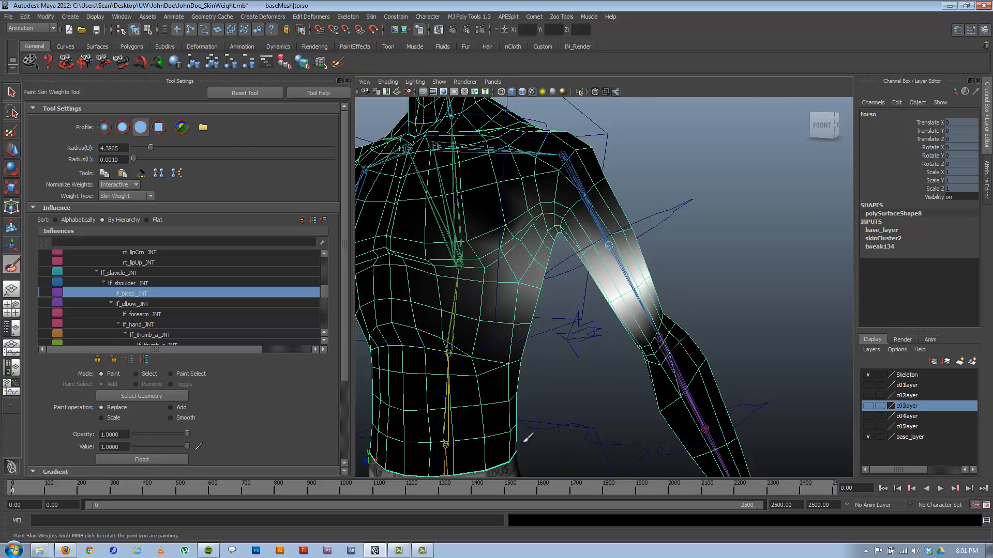
pyautogui.keyDown('alt'); pyautogui.moveTo(556, 315); pyautogui.dragTo(572, 319, button='middle'); pyautogui.keyUp('alt')
# Step: Switch to component selection and select the four torso vertices on the inner left upper arm just below the armpit
pyautogui.click(147, 30)
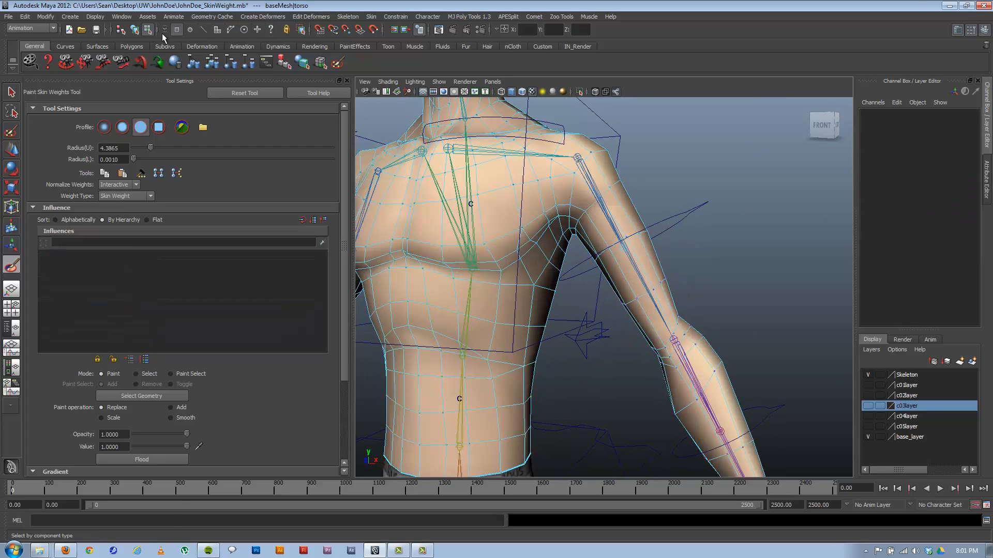
pyautogui.click(11, 149)
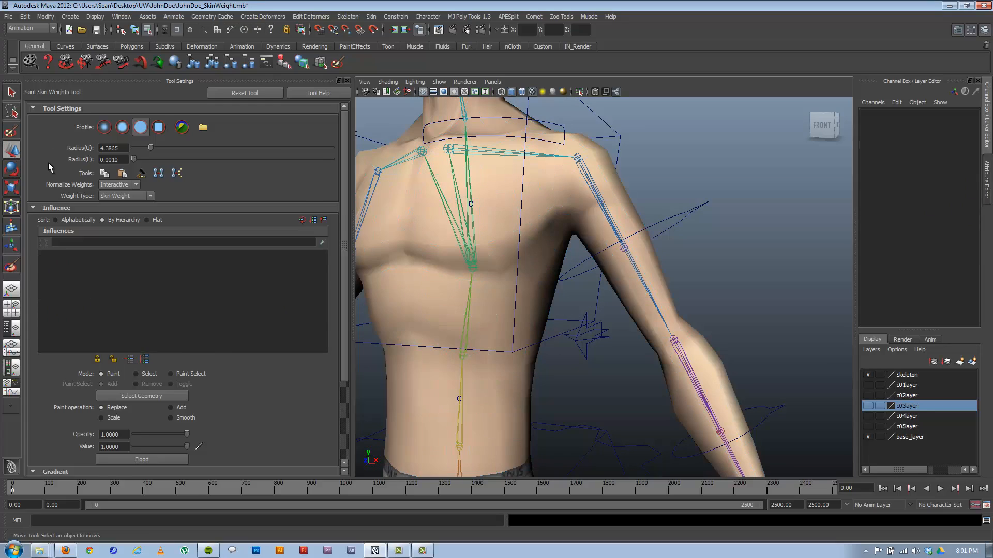
pyautogui.click(135, 30)
pyautogui.click(148, 30)
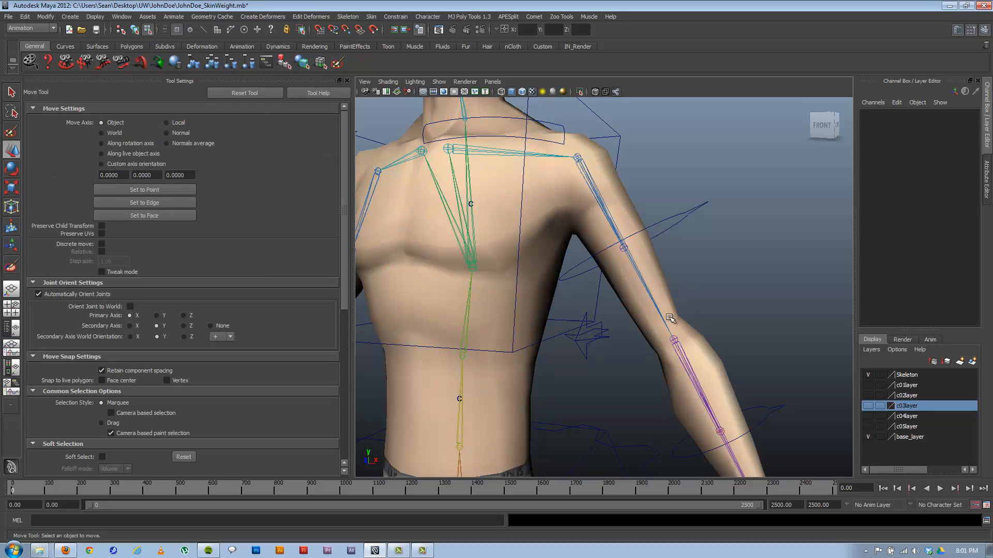
pyautogui.click(647, 305)
pyautogui.moveTo(604, 270); pyautogui.dragTo(644, 331)
pyautogui.moveTo(618, 286); pyautogui.dragTo(619, 287)
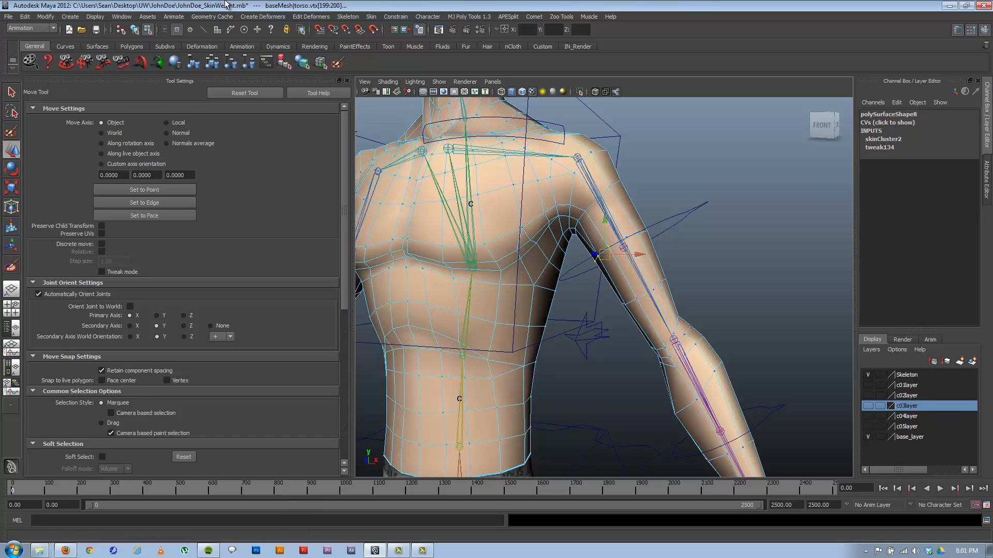
# Step: Open the Component Editor for the selected armpit vertices and show their smooth skin weights
pyautogui.click(122, 16)
pyautogui.moveTo(136, 34)
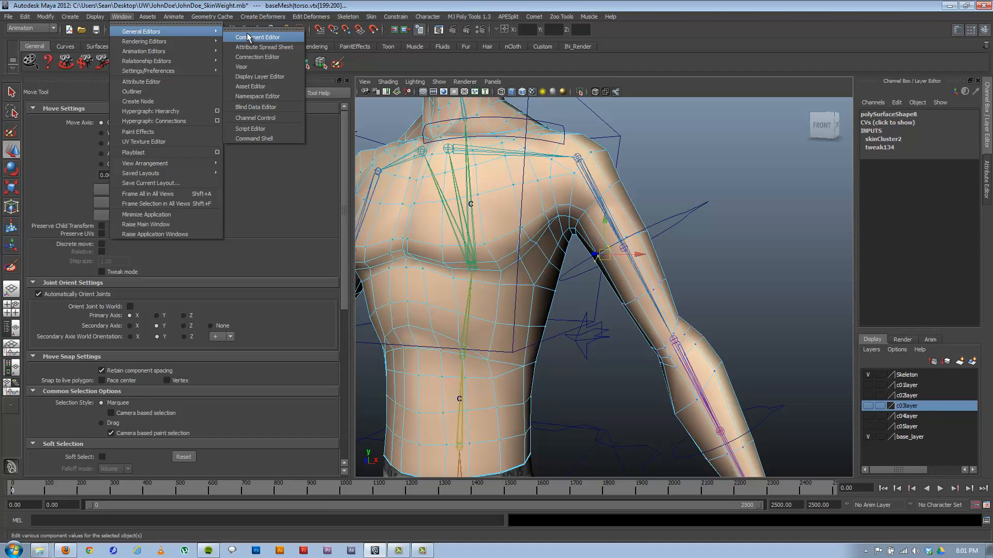
pyautogui.click(269, 37)
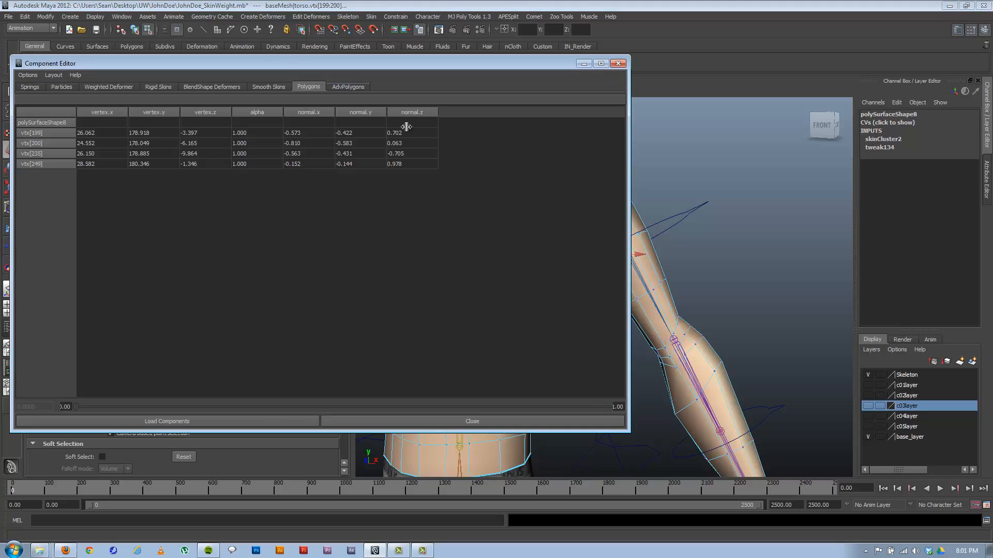
pyautogui.click(269, 86)
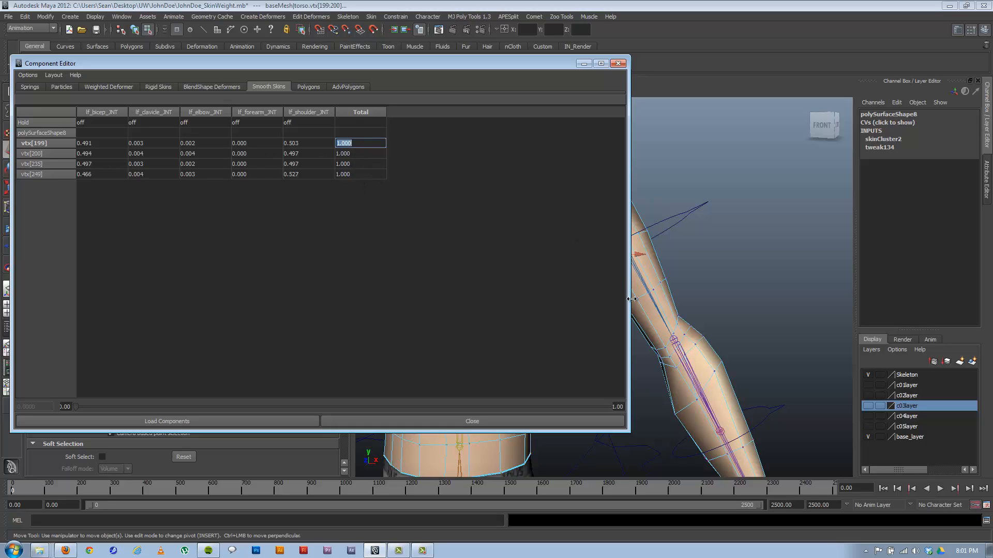
pyautogui.keyDown('shift'); pyautogui.click(364, 175); pyautogui.keyUp('shift')
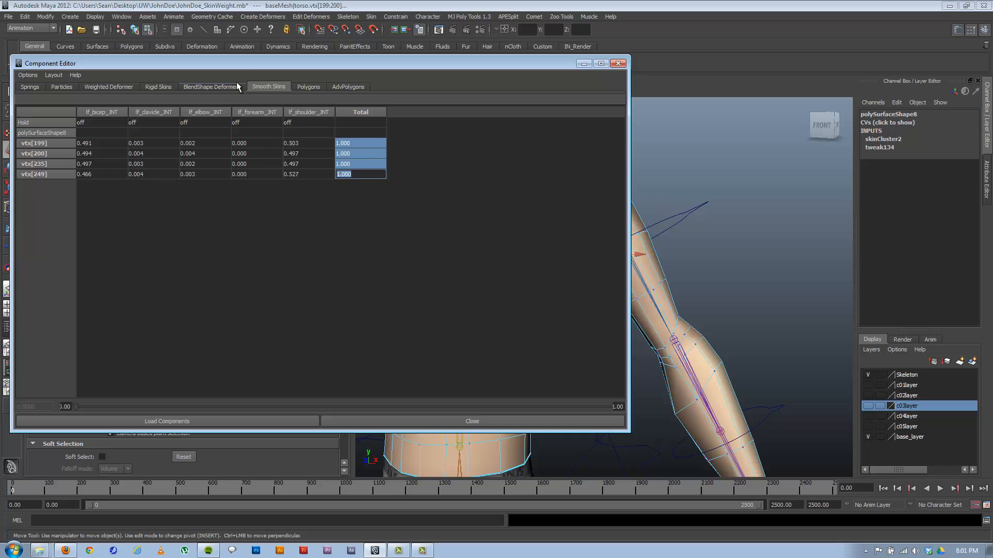
pyautogui.moveTo(243, 64); pyautogui.dragTo(236, 110)
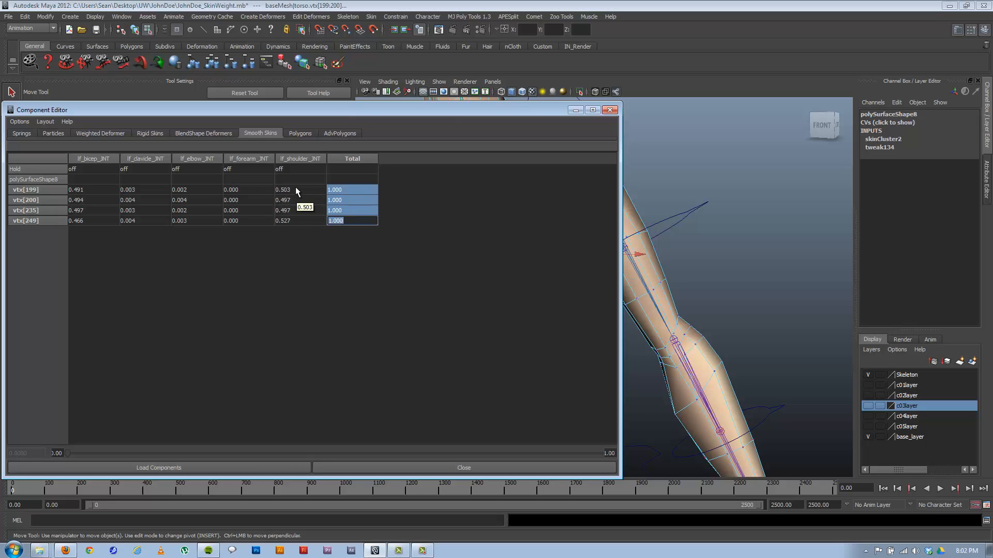
# Step: Set the lf_shoulder_JNT weight of all four selected vertices to 1 and minimize the Component Editor
pyautogui.moveTo(296, 190); pyautogui.dragTo(292, 236)
pyautogui.write('1')
pyautogui.press('Return')
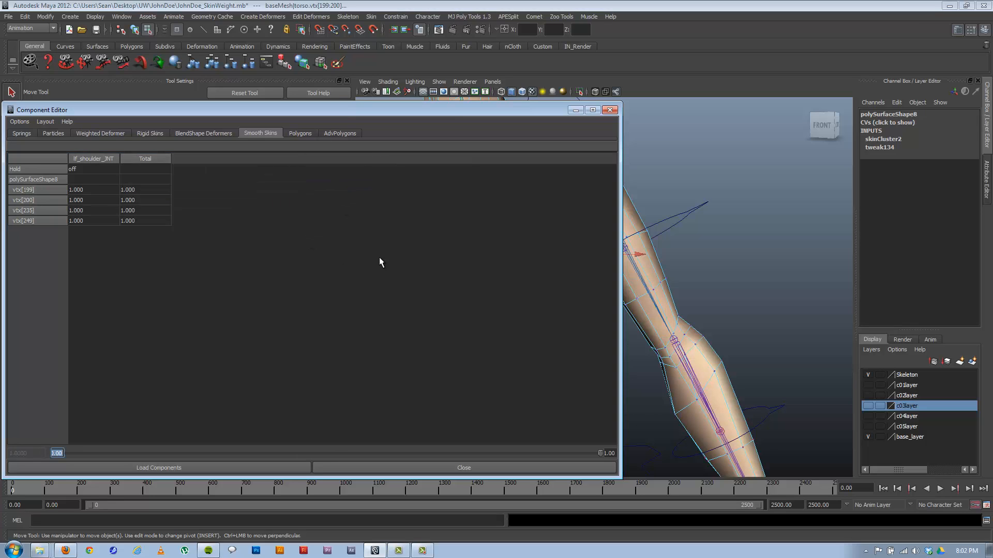
pyautogui.click(576, 110)
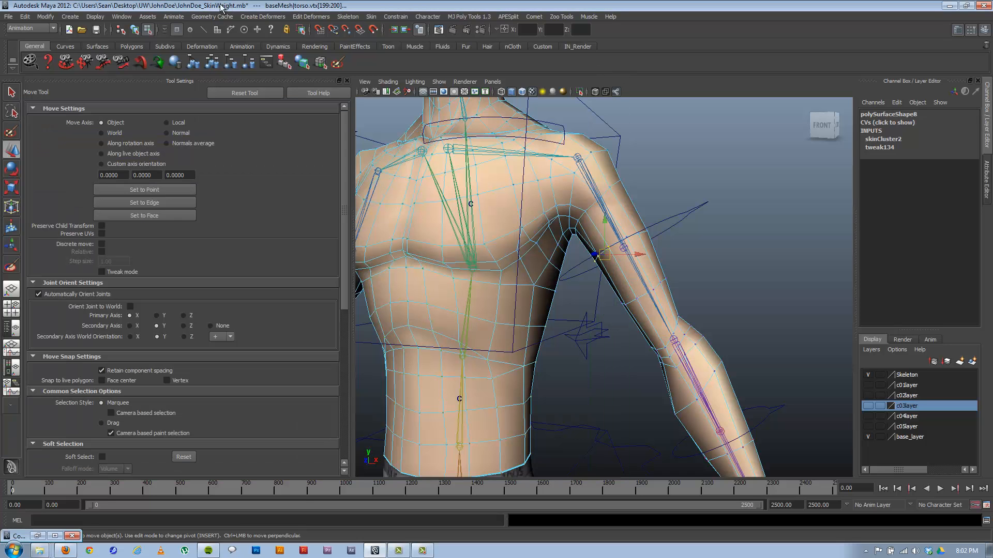
# Step: Return to object selection and resume painting the torso's skin weights with lf_shoulder_JNT as the influence
pyautogui.click(136, 29)
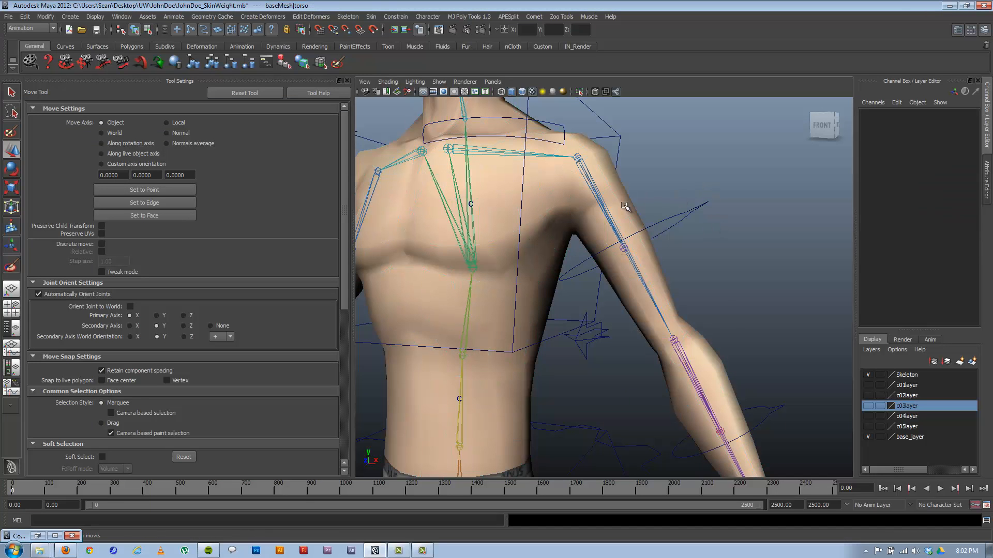
pyautogui.click(10, 266)
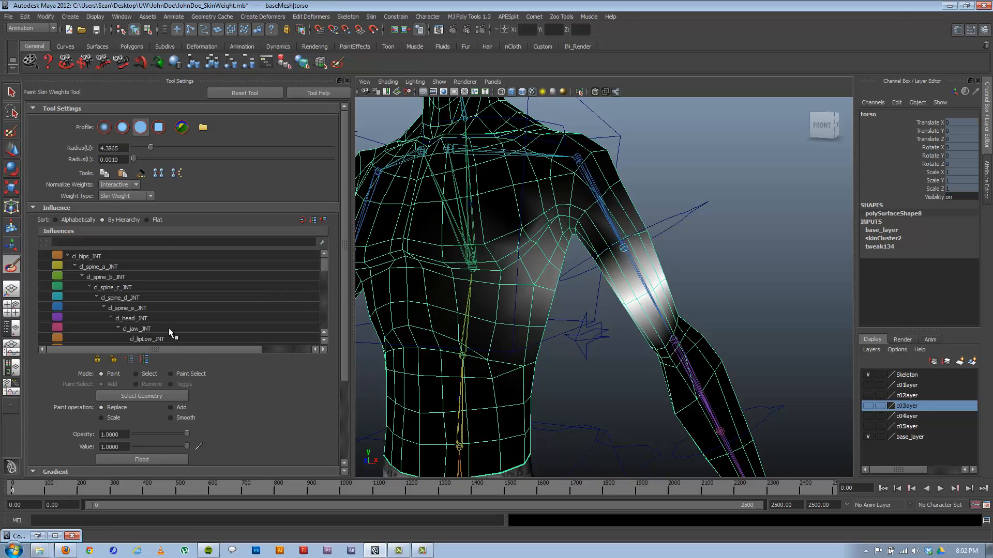
pyautogui.rightClick(579, 156)
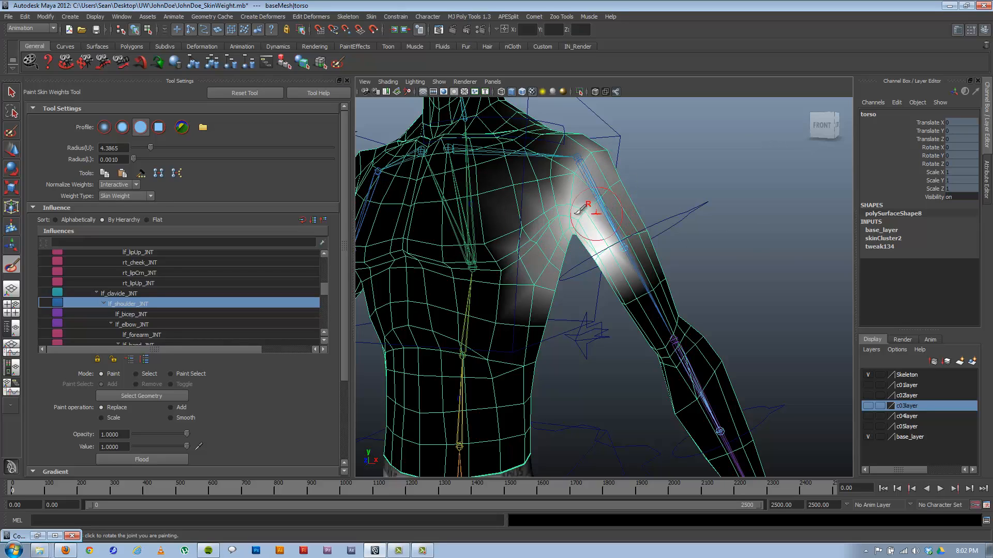
pyautogui.keyDown('alt'); pyautogui.moveTo(550, 237); pyautogui.dragTo(569, 252); pyautogui.keyUp('alt')
pyautogui.keyDown('alt'); pyautogui.moveTo(550, 216); pyautogui.dragTo(570, 247, button='middle'); pyautogui.keyUp('alt')
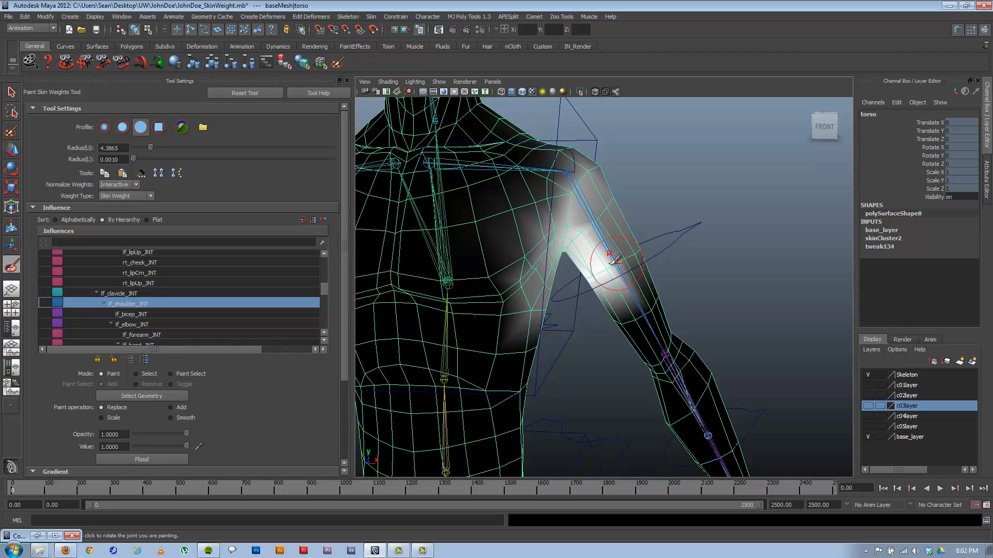
# Step: Pick lf_bicep_JNT and paint its weight around the left upper arm with a value of 1, reducing the brush radius to 2.8851
pyautogui.moveTo(620, 258); pyautogui.dragTo(624, 246, button='right')
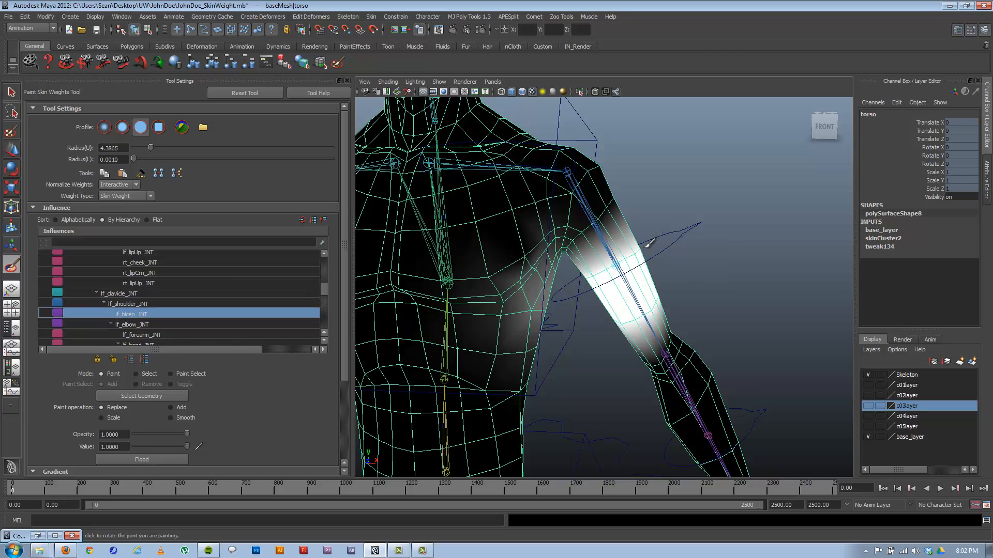
pyautogui.keyDown('alt'); pyautogui.moveTo(648, 243); pyautogui.dragTo(457, 252); pyautogui.keyUp('alt')
pyautogui.moveTo(587, 265)
pyautogui.mouseDown()
pyautogui.moveTo(662, 309)
pyautogui.moveTo(596, 281)
pyautogui.moveTo(615, 276)
pyautogui.moveTo(523, 288)
pyautogui.moveTo(548, 259)
pyautogui.moveTo(533, 238)
pyautogui.moveTo(602, 229)
pyautogui.mouseUp()
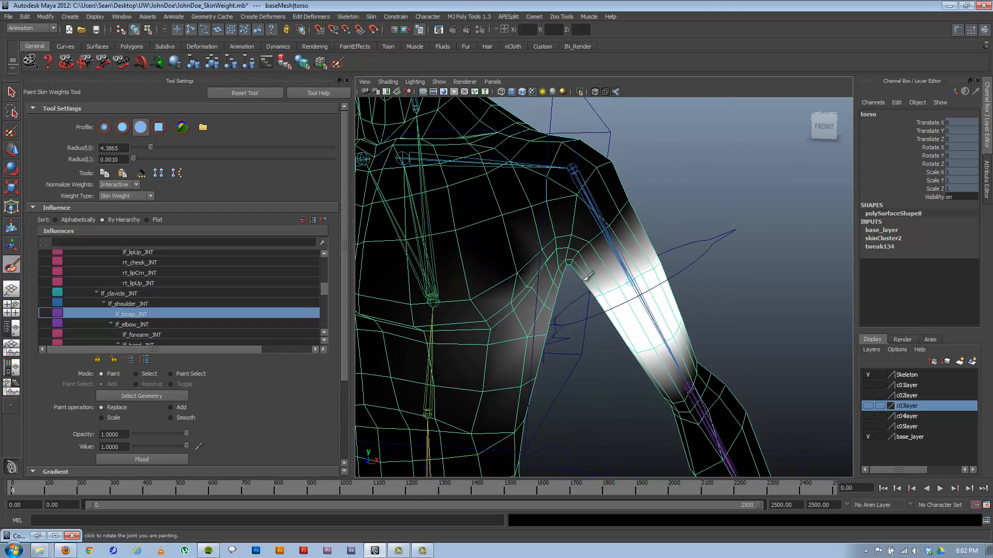
pyautogui.keyDown('alt'); pyautogui.moveTo(614, 192); pyautogui.dragTo(631, 216); pyautogui.keyUp('alt')
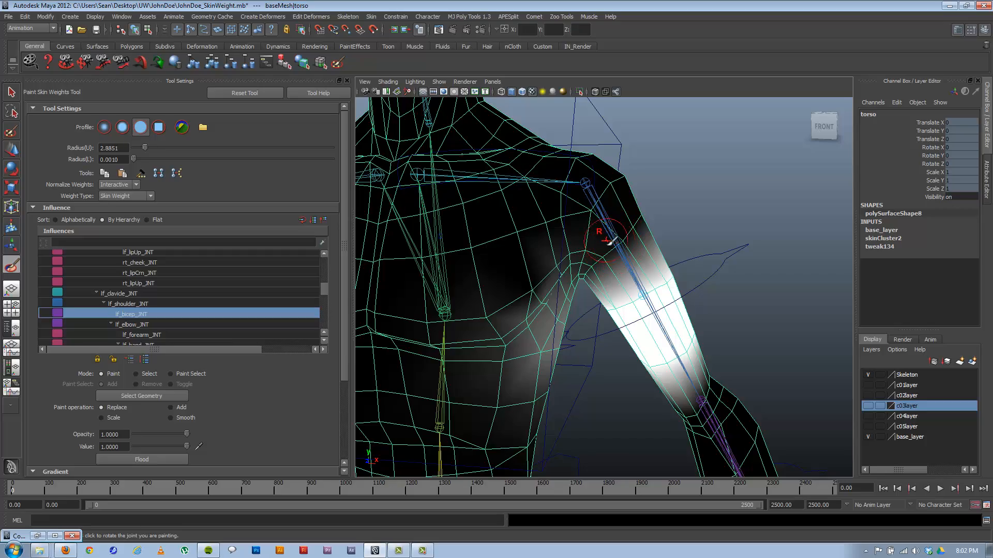
pyautogui.keyDown('alt'); pyautogui.moveTo(610, 242); pyautogui.dragTo(636, 276); pyautogui.keyUp('alt')
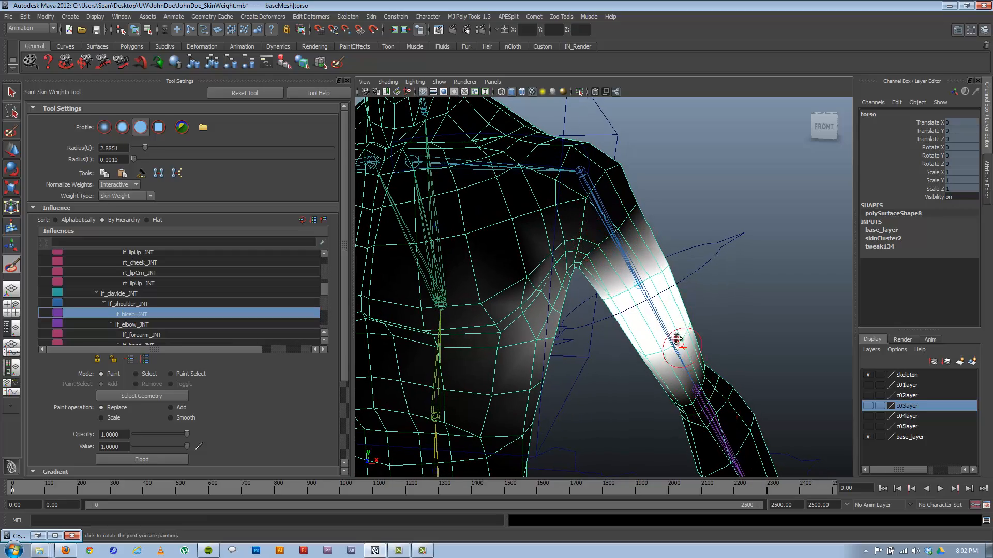
pyautogui.keyDown('alt'); pyautogui.moveTo(682, 343); pyautogui.dragTo(642, 274, button='middle'); pyautogui.keyUp('alt')
pyautogui.moveTo(642, 274)
pyautogui.keyDown('alt'); pyautogui.mouseDown(button='right')
pyautogui.moveTo(515, 278)
pyautogui.moveTo(600, 286)
pyautogui.mouseUp(button='right'); pyautogui.keyUp('alt')
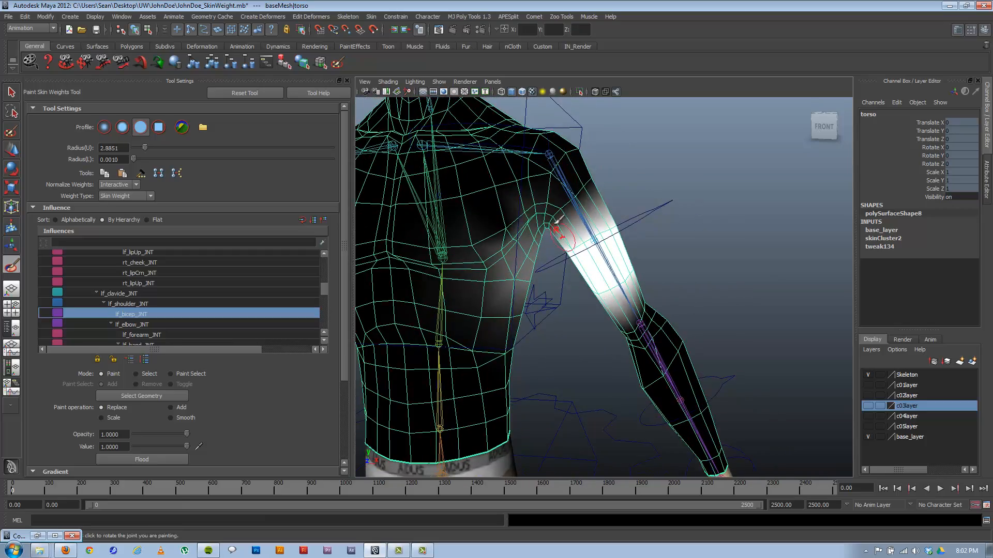
pyautogui.moveTo(563, 196)
pyautogui.keyDown('alt'); pyautogui.mouseDown(button='middle')
pyautogui.moveTo(588, 222)
pyautogui.moveTo(590, 244)
pyautogui.mouseUp(button='middle'); pyautogui.keyUp('alt')
pyautogui.keyDown('alt'); pyautogui.moveTo(500, 274); pyautogui.dragTo(570, 257, button='right'); pyautogui.keyUp('alt')
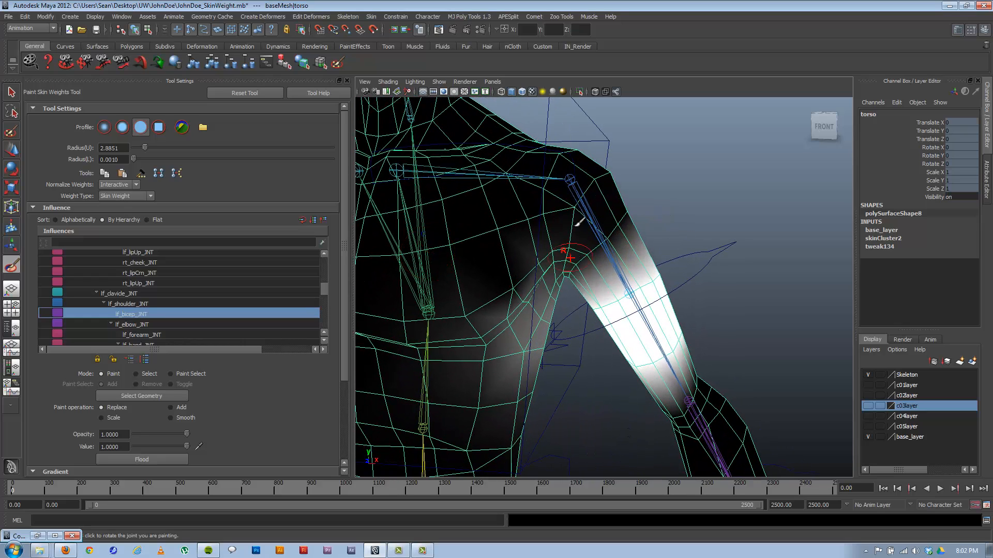
# Step: Pick lf_shoulder_JNT as the influence and paint its weight around the left shoulder and armpit with a value of 1
pyautogui.rightClick(584, 196)
pyautogui.click(587, 227)
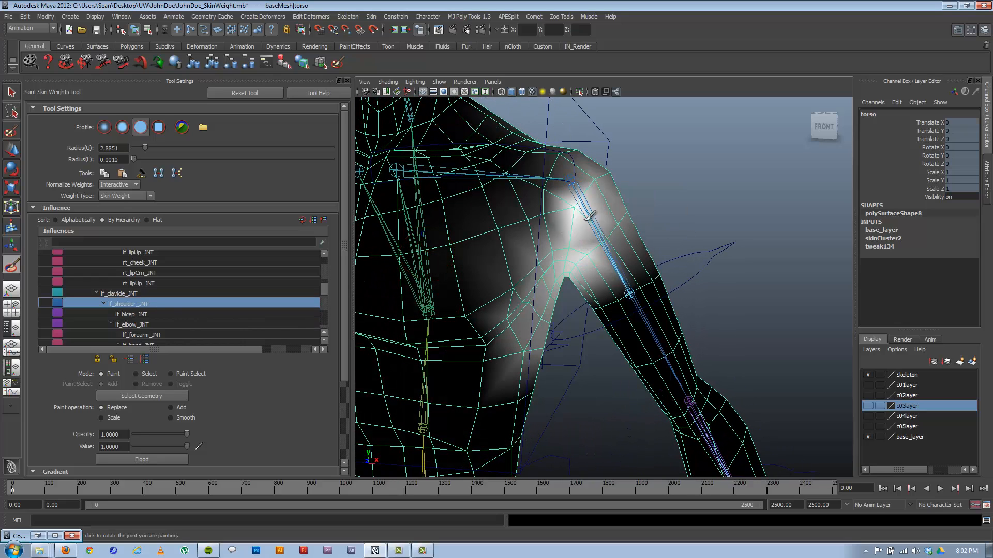
pyautogui.moveTo(595, 155)
pyautogui.mouseDown()
pyautogui.moveTo(574, 156)
pyautogui.moveTo(543, 196)
pyautogui.moveTo(563, 268)
pyautogui.moveTo(607, 199)
pyautogui.moveTo(619, 224)
pyautogui.moveTo(445, 221)
pyautogui.mouseUp()
pyautogui.moveTo(567, 208); pyautogui.dragTo(605, 227)
pyautogui.keyDown('alt'); pyautogui.moveTo(671, 259); pyautogui.dragTo(595, 211, button='right'); pyautogui.keyUp('alt')
pyautogui.moveTo(613, 208)
pyautogui.mouseDown()
pyautogui.moveTo(658, 312)
pyautogui.moveTo(640, 141)
pyautogui.moveTo(670, 230)
pyautogui.moveTo(661, 327)
pyautogui.moveTo(824, 243)
pyautogui.mouseUp()
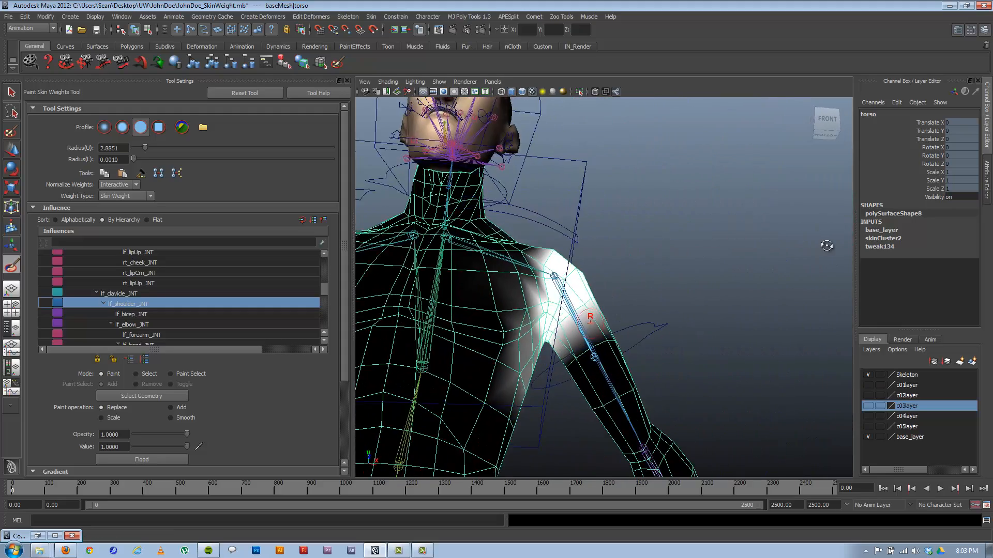
# Step: Fill in lf_shoulder_JNT's weight at value 1 across the front of the left shoulder beside the chest and armpit
pyautogui.keyDown('alt'); pyautogui.moveTo(824, 243); pyautogui.dragTo(692, 270, button='right'); pyautogui.keyUp('alt')
pyautogui.moveTo(583, 254); pyautogui.dragTo(580, 282)
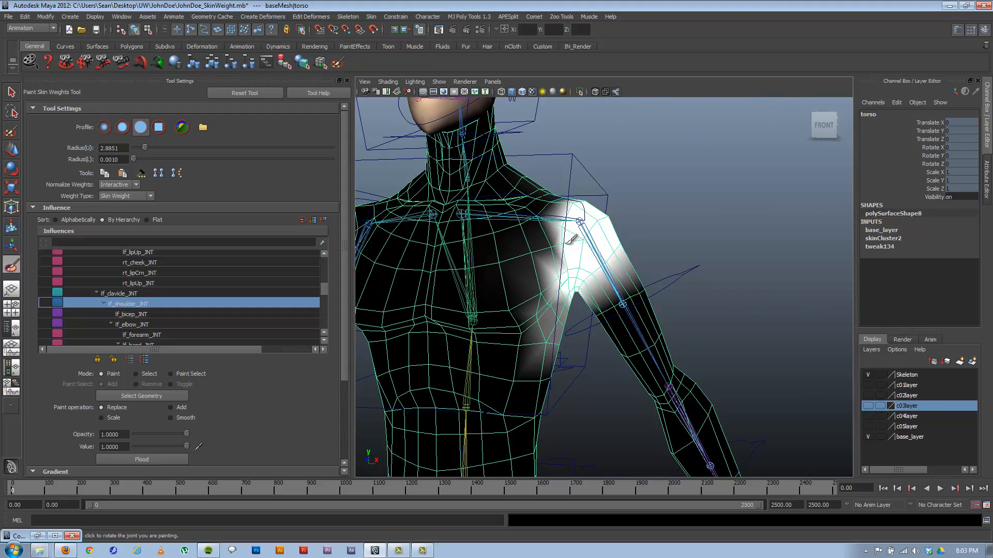
pyautogui.moveTo(568, 244); pyautogui.dragTo(571, 262)
pyautogui.keyDown('alt'); pyautogui.moveTo(592, 217); pyautogui.dragTo(636, 236, button='middle'); pyautogui.keyUp('alt')
pyautogui.keyDown('alt'); pyautogui.moveTo(547, 251); pyautogui.dragTo(649, 278, button='right'); pyautogui.keyUp('alt')
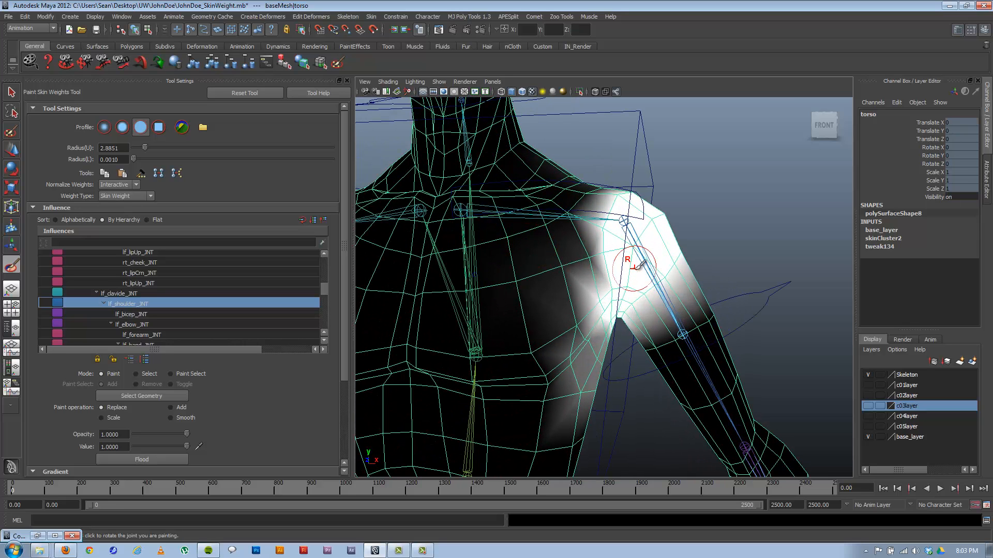
pyautogui.moveTo(641, 265); pyautogui.dragTo(589, 287)
pyautogui.moveTo(627, 283); pyautogui.dragTo(620, 310)
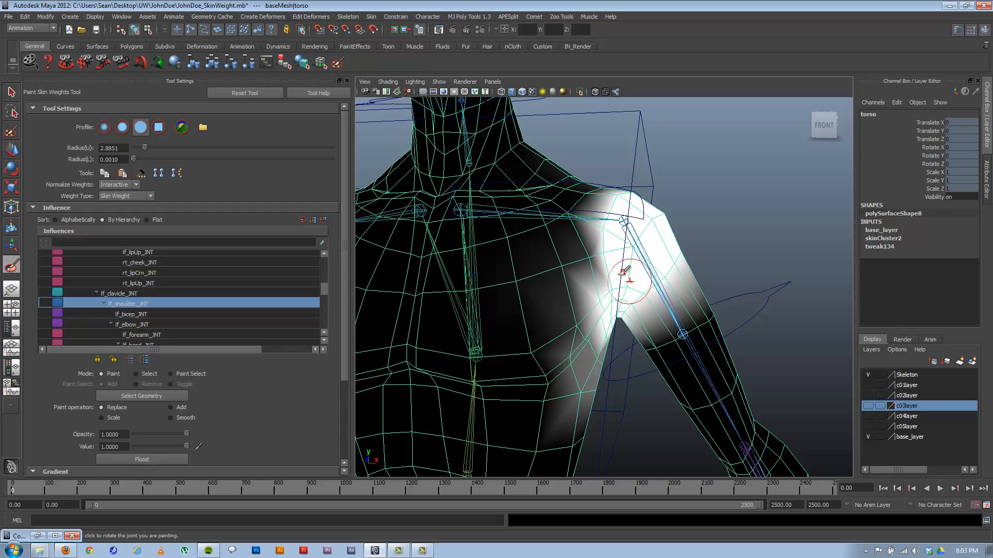
pyautogui.moveTo(641, 282)
pyautogui.keyDown('alt'); pyautogui.mouseDown()
pyautogui.moveTo(543, 269)
pyautogui.moveTo(647, 295)
pyautogui.moveTo(647, 263)
pyautogui.moveTo(629, 288)
pyautogui.mouseUp(); pyautogui.keyUp('alt')
pyautogui.keyDown('alt'); pyautogui.moveTo(625, 285); pyautogui.dragTo(557, 273, button='right'); pyautogui.keyUp('alt')
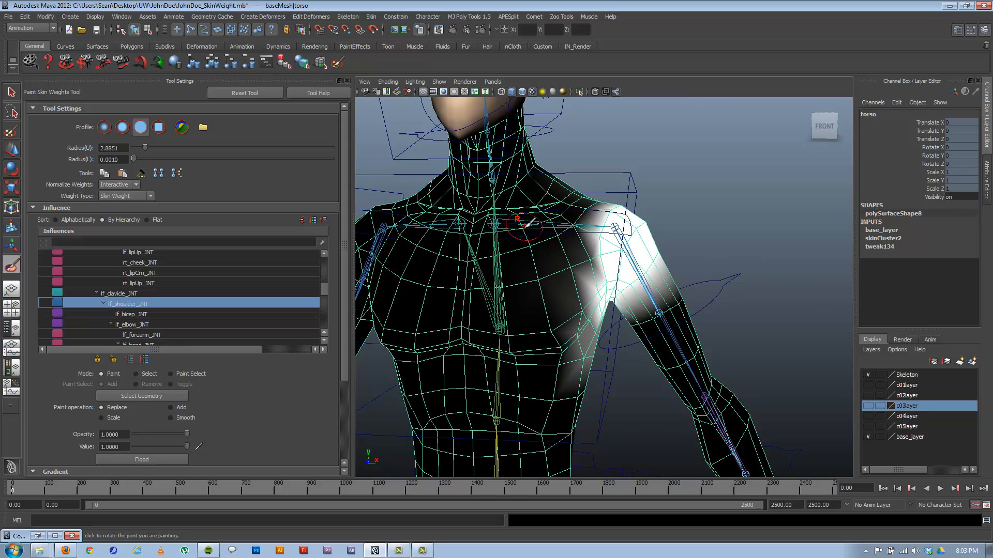
# Step: Pick lf_clavicle_JNT as the influence and paint its weight over the upper left chest with a value of 1
pyautogui.moveTo(523, 223); pyautogui.dragTo(528, 201, button='right')
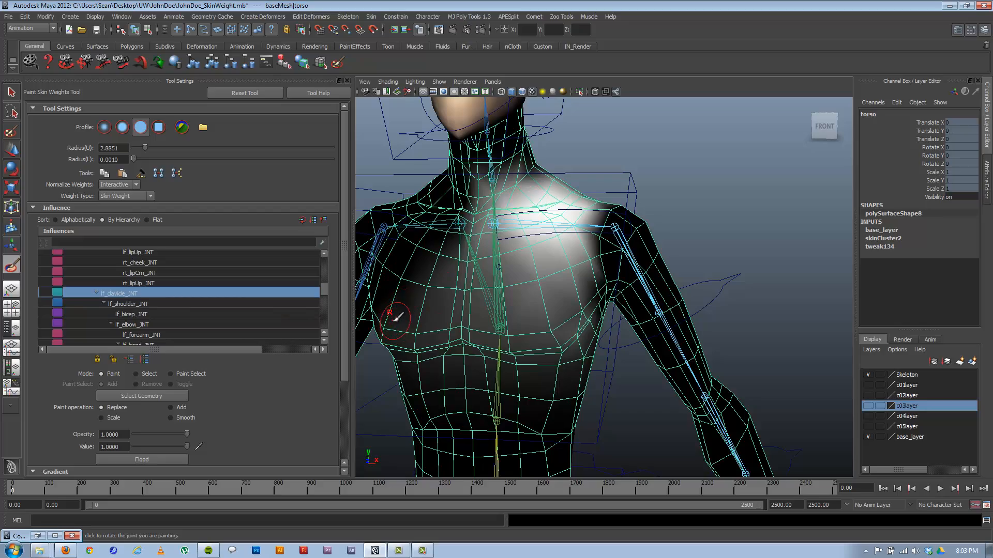
pyautogui.moveTo(408, 313)
pyautogui.keyDown('alt'); pyautogui.mouseDown()
pyautogui.moveTo(438, 344)
pyautogui.moveTo(548, 329)
pyautogui.moveTo(517, 317)
pyautogui.moveTo(661, 248)
pyautogui.mouseUp(); pyautogui.keyUp('alt')
pyautogui.moveTo(627, 230); pyautogui.dragTo(635, 207, button='right')
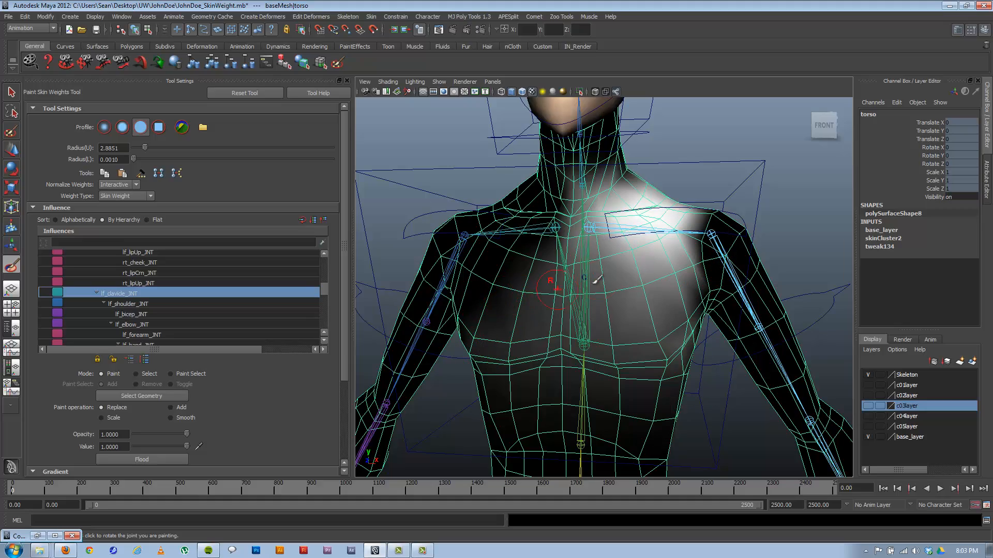
pyautogui.moveTo(596, 280)
pyautogui.keyDown('alt'); pyautogui.mouseDown()
pyautogui.moveTo(581, 277)
pyautogui.moveTo(642, 250)
pyautogui.mouseUp(); pyautogui.keyUp('alt')
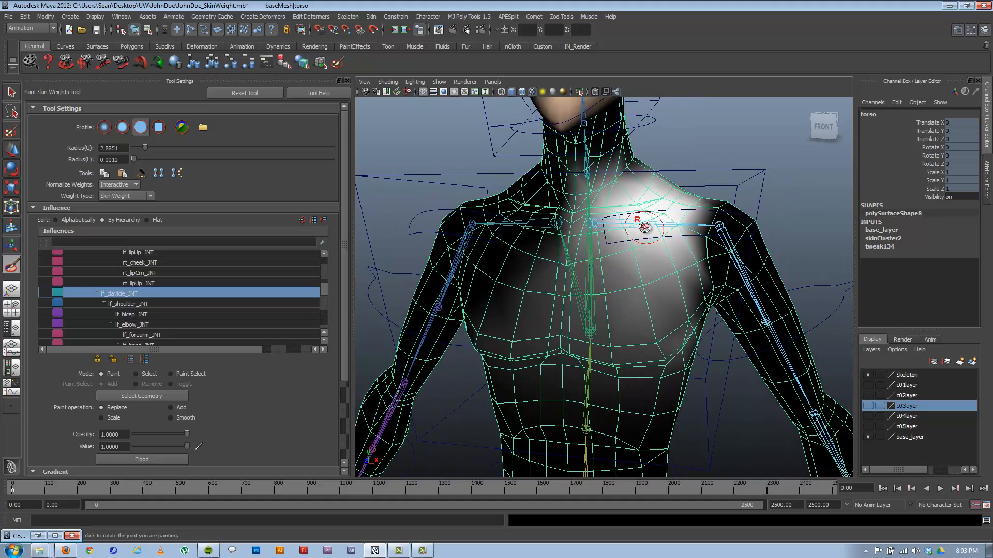
pyautogui.moveTo(668, 217)
pyautogui.mouseDown()
pyautogui.moveTo(678, 209)
pyautogui.moveTo(663, 222)
pyautogui.moveTo(592, 204)
pyautogui.moveTo(595, 233)
pyautogui.moveTo(574, 279)
pyautogui.moveTo(579, 321)
pyautogui.moveTo(616, 288)
pyautogui.moveTo(609, 259)
pyautogui.moveTo(679, 282)
pyautogui.moveTo(687, 251)
pyautogui.mouseUp()
pyautogui.keyDown('alt'); pyautogui.moveTo(608, 300); pyautogui.dragTo(623, 295); pyautogui.keyUp('alt')
pyautogui.keyDown('alt'); pyautogui.moveTo(596, 312); pyautogui.dragTo(620, 264, button='middle'); pyautogui.keyUp('alt')
pyautogui.keyDown('alt'); pyautogui.moveTo(620, 265); pyautogui.dragTo(628, 303, button='right'); pyautogui.keyUp('alt')
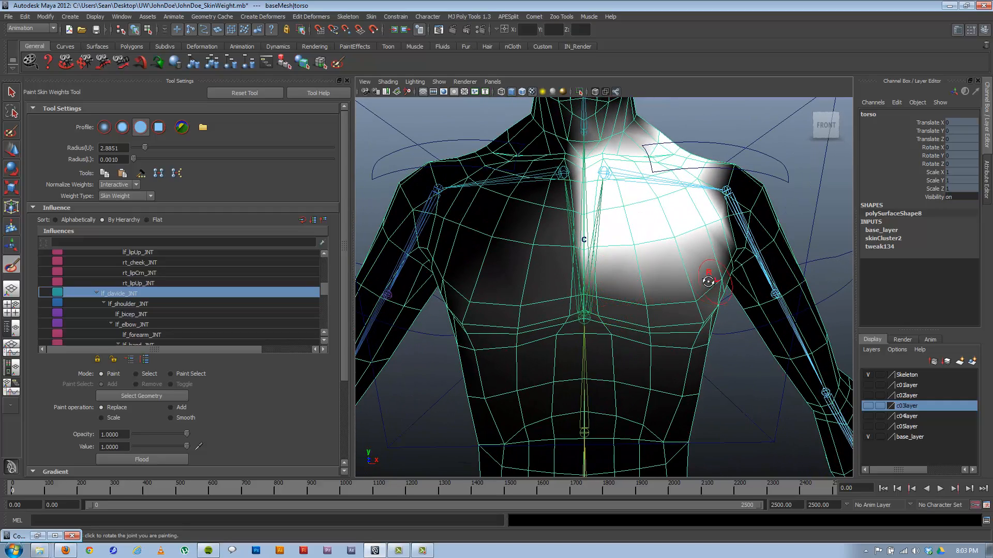
# Step: Extend lf_clavicle_JNT's weight at value 1 down to the lower edge of the left chest muscle
pyautogui.moveTo(705, 278)
pyautogui.keyDown('alt'); pyautogui.mouseDown()
pyautogui.moveTo(603, 282)
pyautogui.moveTo(687, 285)
pyautogui.moveTo(729, 269)
pyautogui.moveTo(731, 257)
pyautogui.moveTo(688, 273)
pyautogui.moveTo(721, 266)
pyautogui.moveTo(770, 287)
pyautogui.moveTo(794, 328)
pyautogui.moveTo(709, 288)
pyautogui.moveTo(568, 282)
pyautogui.mouseUp(); pyautogui.keyUp('alt')
pyautogui.moveTo(490, 280)
pyautogui.keyDown('alt'); pyautogui.mouseDown()
pyautogui.moveTo(517, 281)
pyautogui.moveTo(532, 261)
pyautogui.moveTo(623, 219)
pyautogui.moveTo(602, 252)
pyautogui.moveTo(698, 215)
pyautogui.moveTo(714, 227)
pyautogui.moveTo(690, 274)
pyautogui.mouseUp(); pyautogui.keyUp('alt')
pyautogui.keyDown('alt'); pyautogui.moveTo(689, 274); pyautogui.dragTo(600, 250, button='right'); pyautogui.keyUp('alt')
pyautogui.moveTo(600, 250)
pyautogui.keyDown('alt'); pyautogui.mouseDown()
pyautogui.moveTo(618, 241)
pyautogui.moveTo(583, 222)
pyautogui.moveTo(608, 241)
pyautogui.moveTo(619, 234)
pyautogui.mouseUp(); pyautogui.keyUp('alt')
pyautogui.moveTo(545, 276)
pyautogui.keyDown('alt'); pyautogui.mouseDown()
pyautogui.moveTo(629, 283)
pyautogui.moveTo(580, 304)
pyautogui.moveTo(541, 248)
pyautogui.moveTo(588, 268)
pyautogui.moveTo(583, 253)
pyautogui.mouseUp(); pyautogui.keyUp('alt')
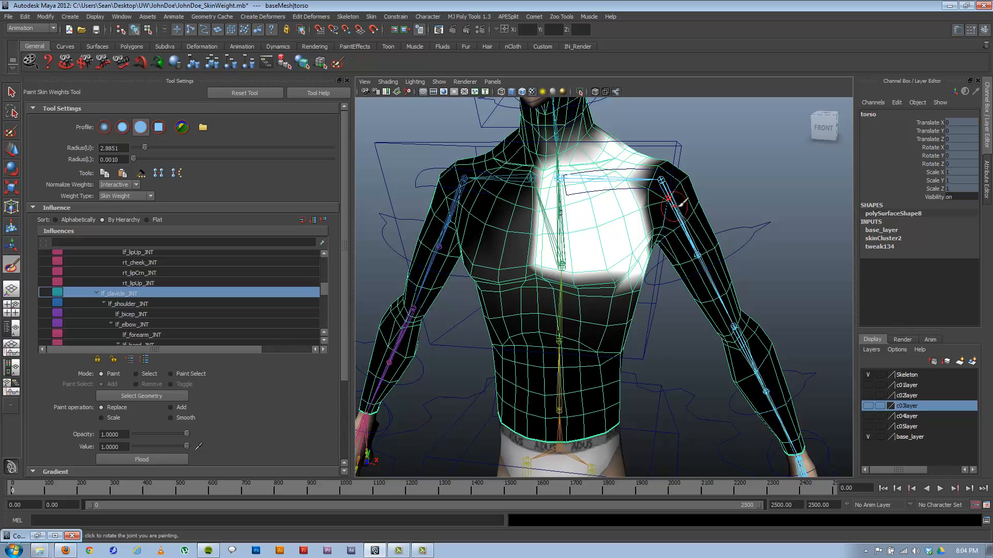
pyautogui.keyDown('alt'); pyautogui.moveTo(670, 185); pyautogui.dragTo(627, 205, button='middle'); pyautogui.keyUp('alt')
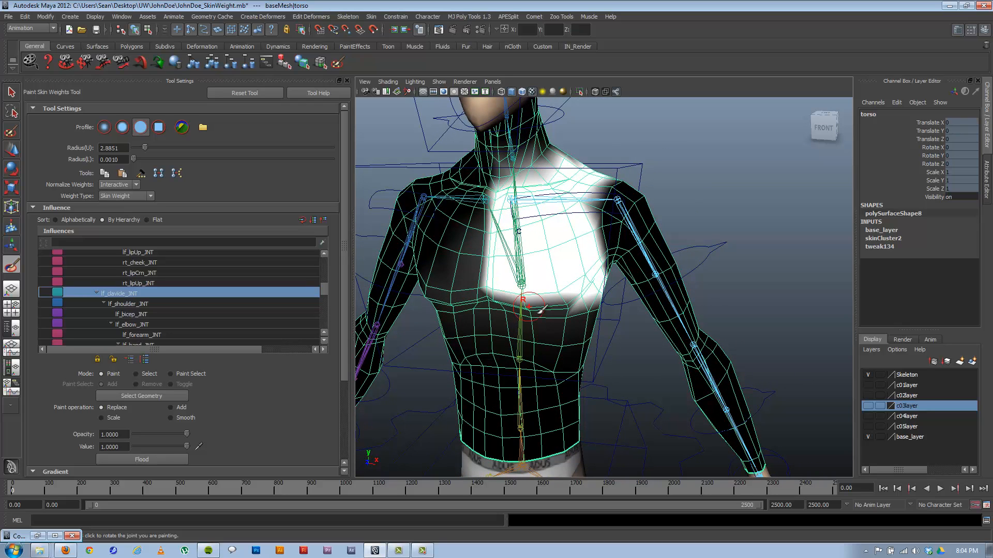
# Step: Pick cl_spine_c_JNT and paint its weight at value 1 around the left ribcage, from below the chest to the mid-back
pyautogui.moveTo(522, 283); pyautogui.dragTo(528, 317, button='right')
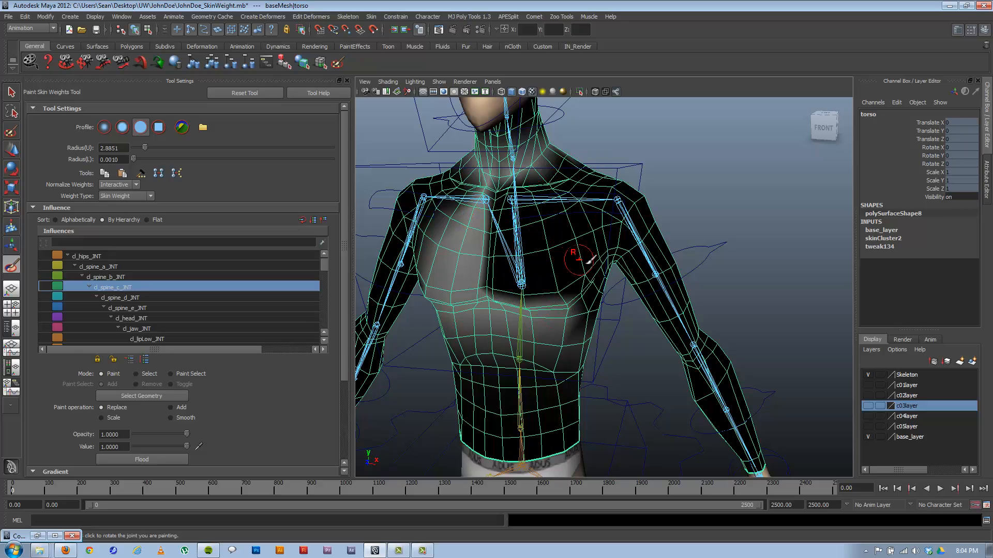
pyautogui.moveTo(582, 266)
pyautogui.keyDown('alt'); pyautogui.mouseDown()
pyautogui.moveTo(586, 274)
pyautogui.moveTo(591, 266)
pyautogui.mouseUp(); pyautogui.keyUp('alt')
pyautogui.moveTo(506, 276)
pyautogui.mouseDown()
pyautogui.moveTo(486, 279)
pyautogui.moveTo(491, 251)
pyautogui.moveTo(474, 230)
pyautogui.moveTo(517, 289)
pyautogui.moveTo(566, 308)
pyautogui.moveTo(554, 286)
pyautogui.moveTo(579, 297)
pyautogui.moveTo(460, 296)
pyautogui.moveTo(594, 295)
pyautogui.moveTo(711, 313)
pyautogui.mouseUp()
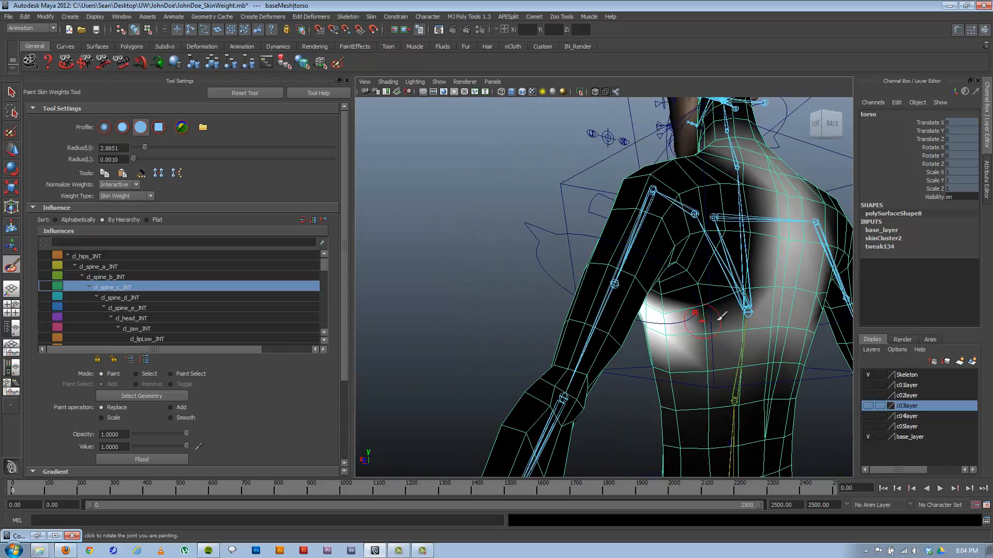
pyautogui.click(746, 302)
pyautogui.click(746, 326)
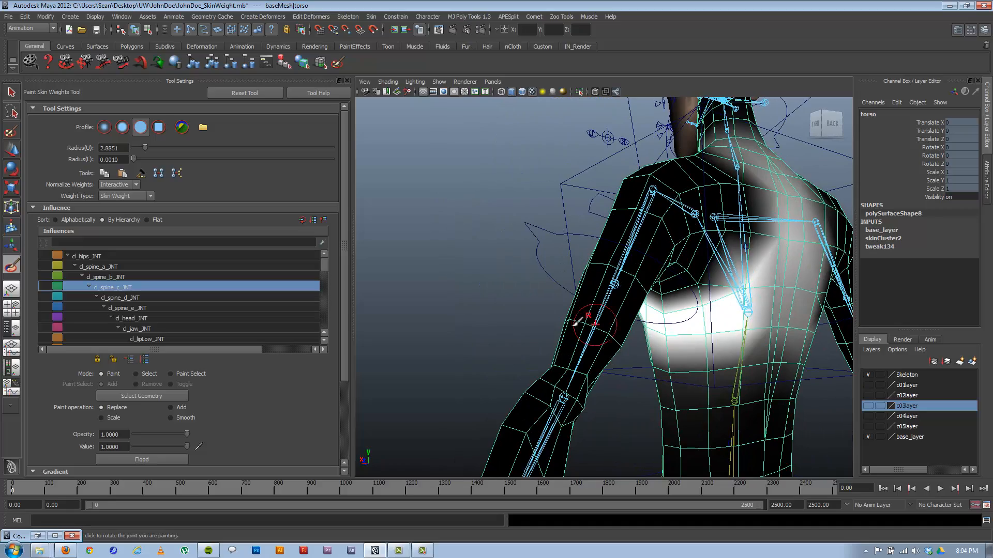
pyautogui.moveTo(575, 327)
pyautogui.keyDown('alt'); pyautogui.mouseDown()
pyautogui.moveTo(786, 334)
pyautogui.moveTo(766, 331)
pyautogui.mouseUp(); pyautogui.keyUp('alt')
pyautogui.keyDown('alt'); pyautogui.moveTo(594, 248); pyautogui.dragTo(590, 224, button='middle'); pyautogui.keyUp('alt')
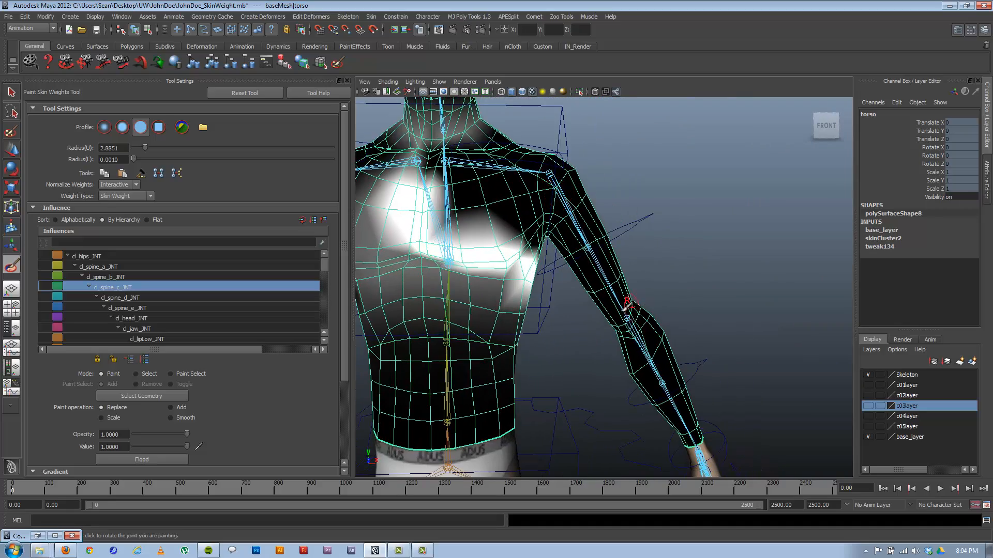
pyautogui.keyDown('alt'); pyautogui.moveTo(625, 309); pyautogui.dragTo(613, 305); pyautogui.keyUp('alt')
pyautogui.keyDown('alt'); pyautogui.moveTo(612, 304); pyautogui.dragTo(536, 241, button='middle'); pyautogui.keyUp('alt')
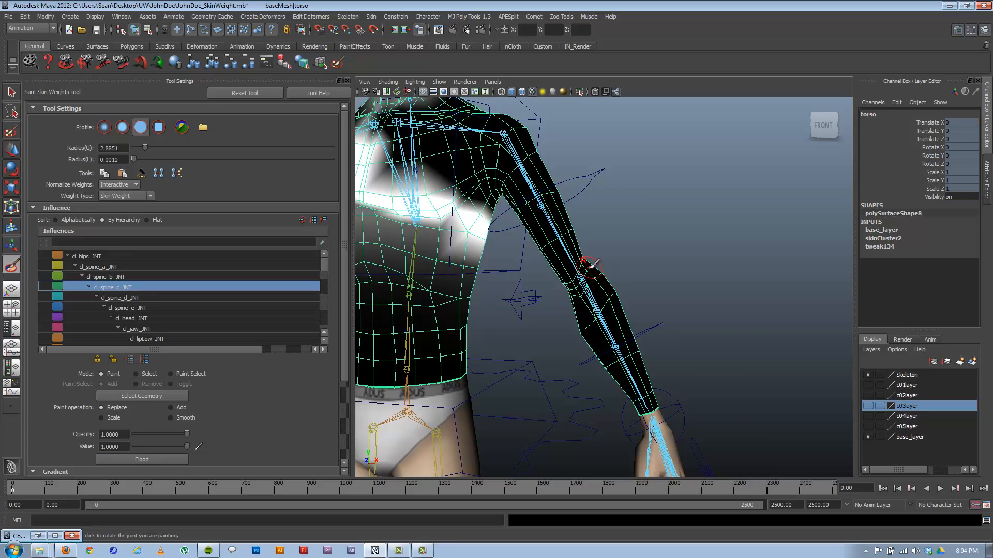
# Step: Test-bend the left elbow by rotating lf_elbow_fkCTRL about -83.2 degrees in Z, and undo the rotation
pyautogui.press('w')
pyautogui.click(644, 332)
pyautogui.press('e')
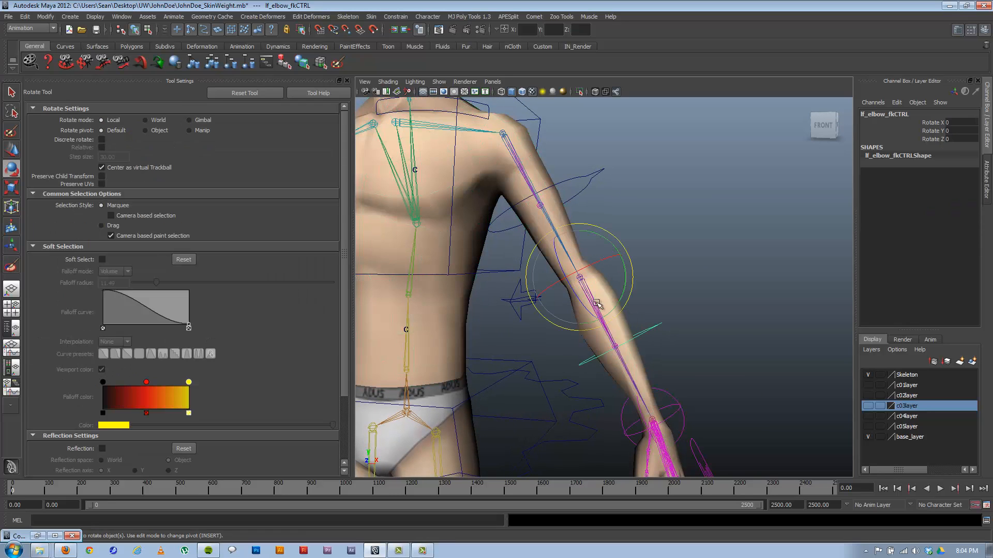
pyautogui.moveTo(585, 306); pyautogui.dragTo(536, 319)
pyautogui.hotkey('ctrl', 'z')
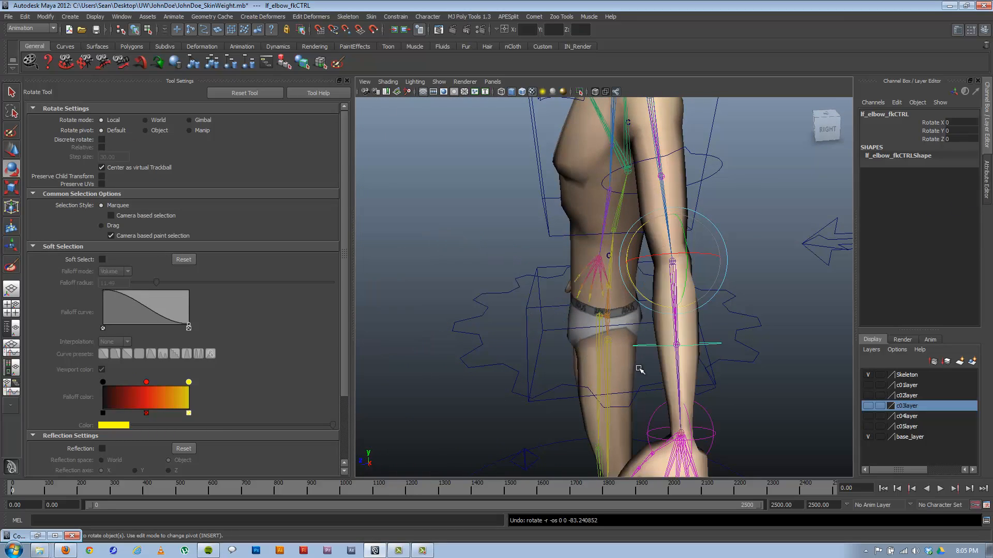
# Step: Select the left hand mesh and paint lf_hand_JNT's skin weight at value 1 over the wrist and back of the hand
pyautogui.keyDown('alt'); pyautogui.moveTo(641, 370); pyautogui.dragTo(540, 302); pyautogui.keyUp('alt')
pyautogui.click(554, 362)
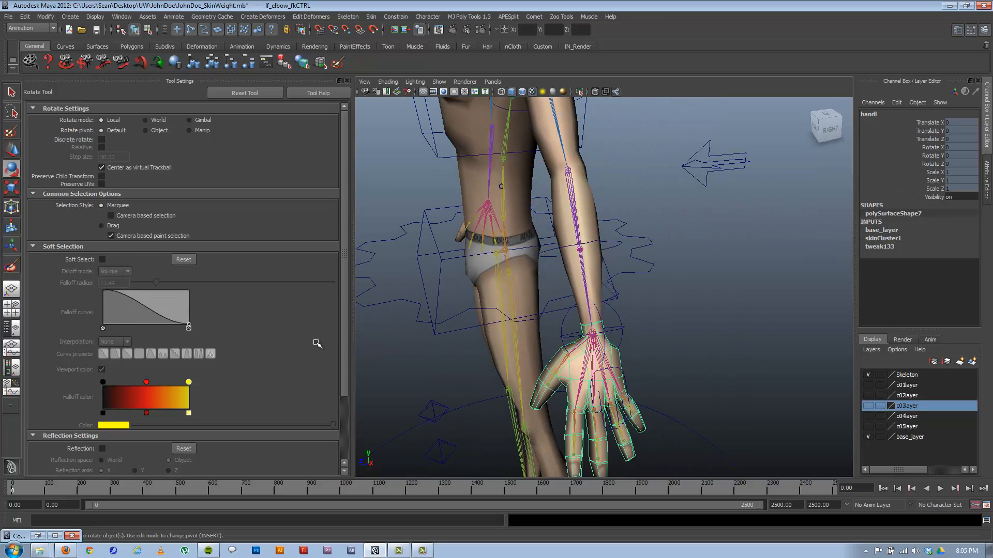
pyautogui.click(12, 266)
pyautogui.keyDown('alt'); pyautogui.moveTo(453, 327); pyautogui.dragTo(537, 346); pyautogui.keyUp('alt')
pyautogui.moveTo(538, 345)
pyautogui.keyDown('alt'); pyautogui.mouseDown(button='right')
pyautogui.moveTo(572, 377)
pyautogui.moveTo(562, 313)
pyautogui.mouseUp(button='right'); pyautogui.keyUp('alt')
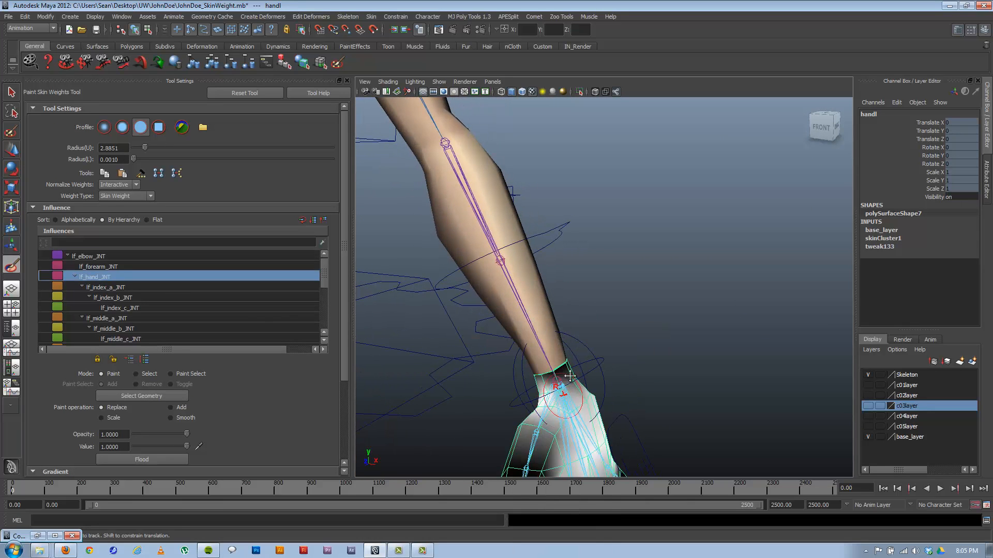
pyautogui.keyDown('alt'); pyautogui.moveTo(563, 384); pyautogui.dragTo(578, 313, button='middle'); pyautogui.keyUp('alt')
pyautogui.moveTo(579, 300)
pyautogui.mouseDown()
pyautogui.moveTo(555, 310)
pyautogui.moveTo(584, 300)
pyautogui.mouseUp()
pyautogui.keyDown('alt'); pyautogui.moveTo(689, 289); pyautogui.dragTo(573, 302); pyautogui.keyUp('alt')
pyautogui.moveTo(666, 337)
pyautogui.mouseDown()
pyautogui.moveTo(641, 331)
pyautogui.moveTo(679, 309)
pyautogui.moveTo(647, 351)
pyautogui.moveTo(620, 362)
pyautogui.mouseUp()
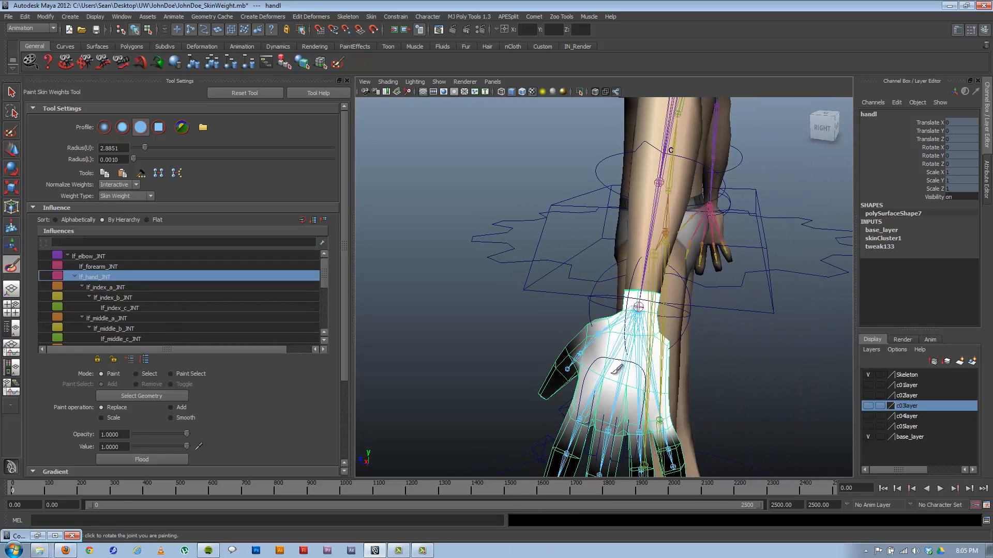
# Step: Paint lf_hand_JNT's weight at value 1 over the palm, thumb base and inner wrist
pyautogui.moveTo(672, 385)
pyautogui.keyDown('alt'); pyautogui.mouseDown()
pyautogui.moveTo(569, 374)
pyautogui.moveTo(598, 381)
pyautogui.moveTo(538, 334)
pyautogui.moveTo(564, 355)
pyautogui.moveTo(632, 368)
pyautogui.moveTo(555, 376)
pyautogui.moveTo(607, 382)
pyautogui.mouseUp(); pyautogui.keyUp('alt')
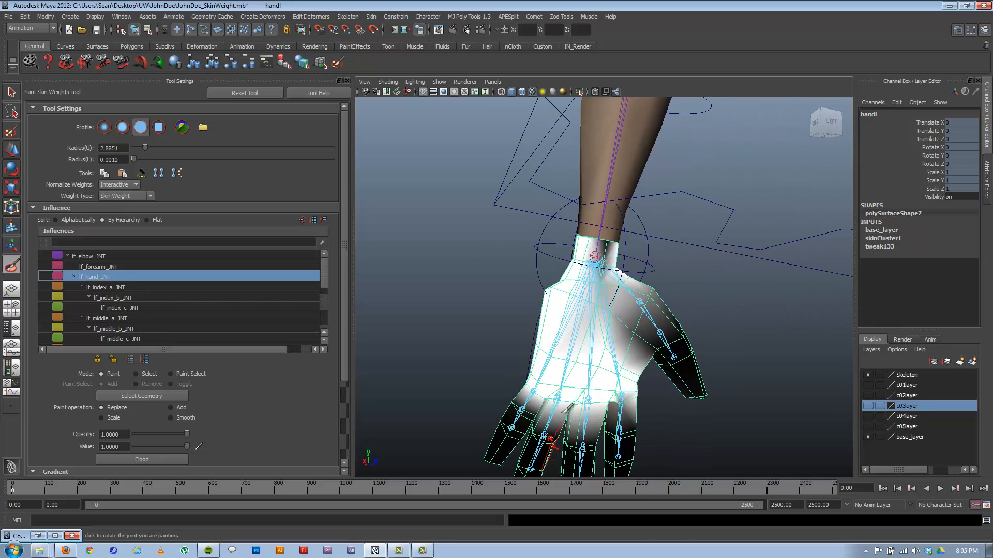
pyautogui.moveTo(626, 327)
pyautogui.mouseDown()
pyautogui.moveTo(630, 281)
pyautogui.moveTo(615, 282)
pyautogui.mouseUp()
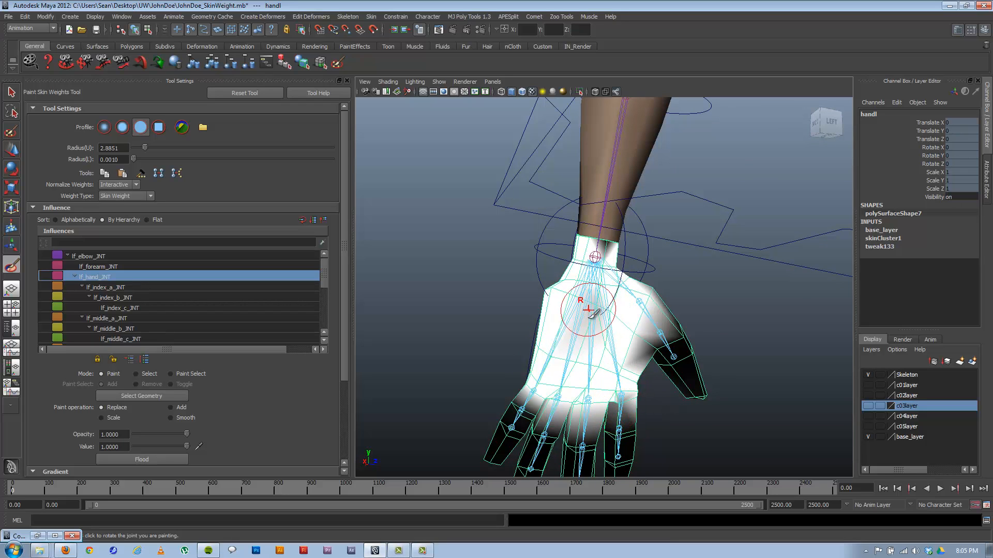
pyautogui.keyDown('alt'); pyautogui.moveTo(660, 288); pyautogui.dragTo(602, 305); pyautogui.keyUp('alt')
pyautogui.keyDown('alt'); pyautogui.moveTo(590, 358); pyautogui.dragTo(542, 402); pyautogui.keyUp('alt')
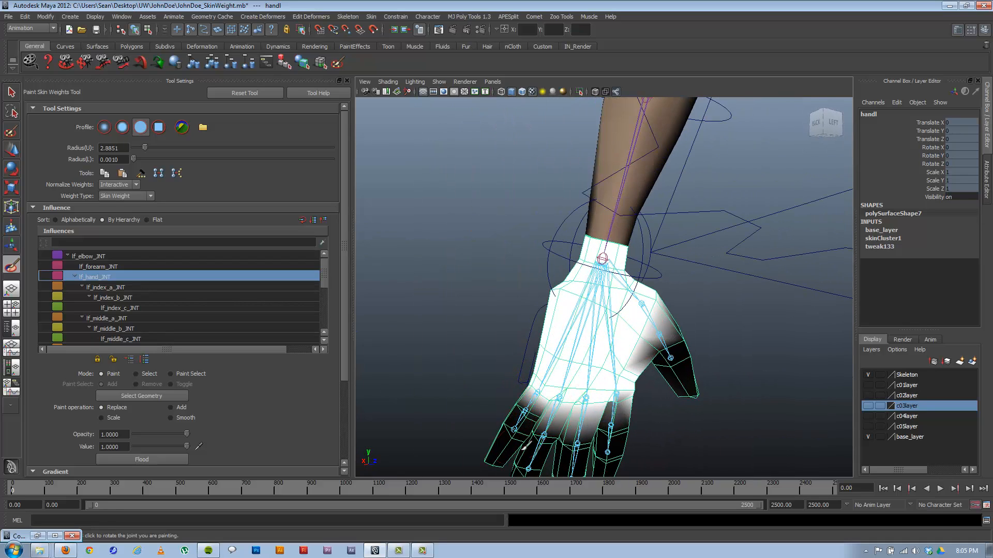
# Step: Pick the left pinky's base joint, reduce the brush radius to 1.6325, and paint its weight around the finger's first segment
pyautogui.keyDown('alt'); pyautogui.moveTo(657, 338); pyautogui.dragTo(685, 392); pyautogui.keyUp('alt')
pyautogui.moveTo(664, 395); pyautogui.dragTo(671, 313, button='right')
pyautogui.keyDown('alt'); pyautogui.moveTo(631, 383); pyautogui.dragTo(573, 306, button='middle'); pyautogui.keyUp('alt')
pyautogui.keyDown('alt'); pyautogui.moveTo(576, 306); pyautogui.dragTo(609, 342, button='right'); pyautogui.keyUp('alt')
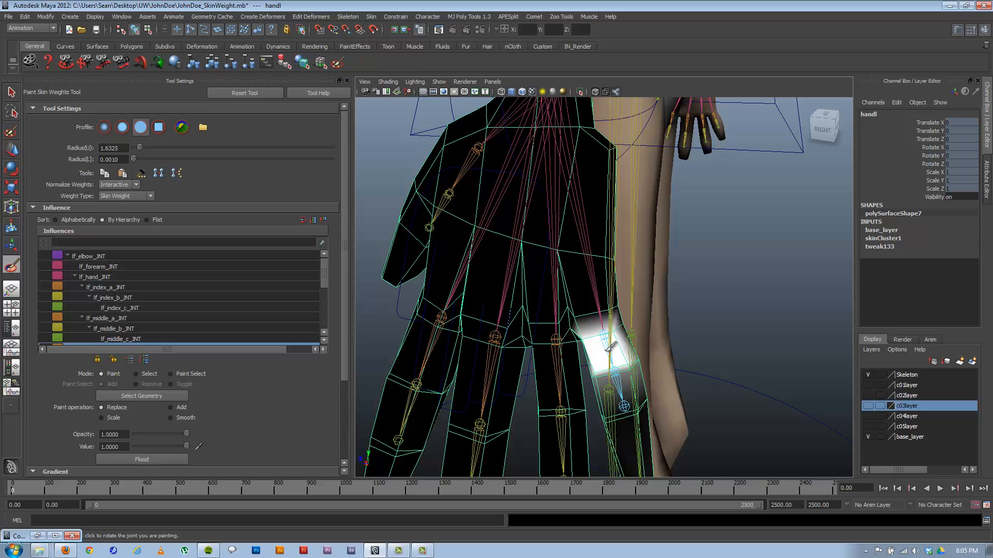
pyautogui.keyDown('alt'); pyautogui.moveTo(608, 358); pyautogui.dragTo(373, 316); pyautogui.keyUp('alt')
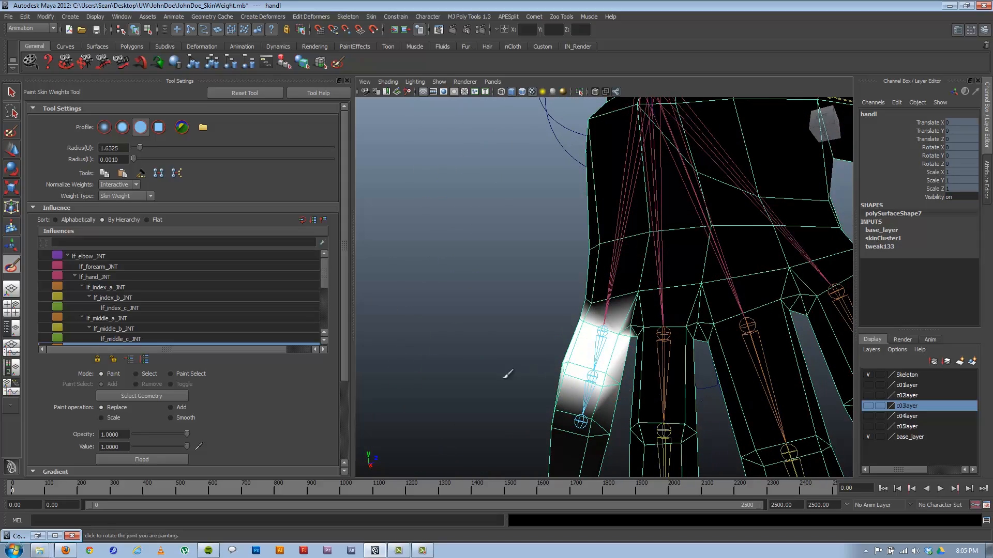
pyautogui.keyDown('alt'); pyautogui.moveTo(508, 373); pyautogui.dragTo(716, 412); pyautogui.keyUp('alt')
pyautogui.keyDown('alt'); pyautogui.moveTo(716, 412); pyautogui.dragTo(601, 323, button='right'); pyautogui.keyUp('alt')
pyautogui.keyDown('alt'); pyautogui.moveTo(602, 323); pyautogui.dragTo(605, 345); pyautogui.keyUp('alt')
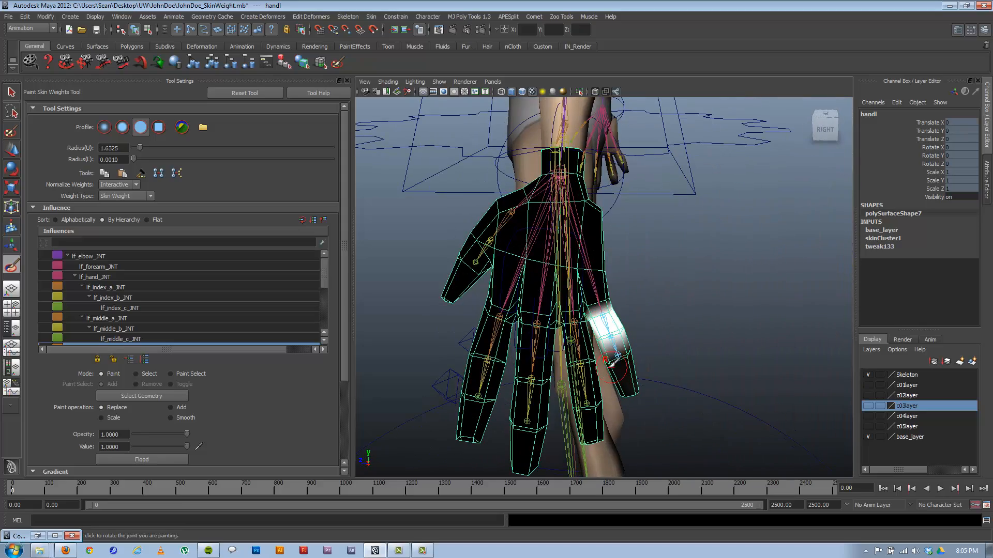
pyautogui.moveTo(578, 253)
pyautogui.keyDown('alt'); pyautogui.mouseDown(button='middle')
pyautogui.moveTo(608, 309)
pyautogui.moveTo(607, 332)
pyautogui.mouseUp(button='middle'); pyautogui.keyUp('alt')
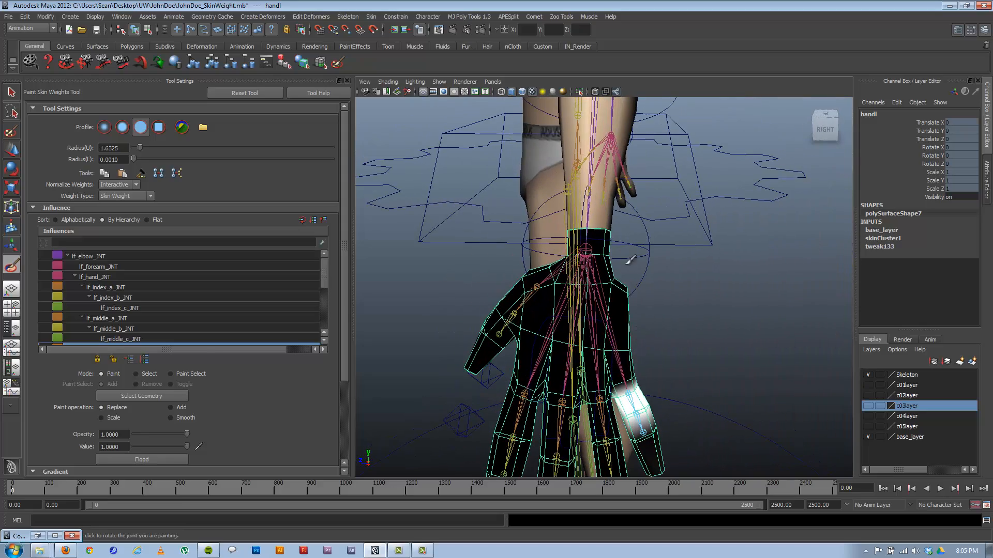
# Step: Rotate lf_elbow_fkCTRL to about -41.8 in Z, examine the elbow's deformation from several angles, and undo the rotation
pyautogui.press('w')
pyautogui.moveTo(571, 255)
pyautogui.keyDown('alt'); pyautogui.mouseDown()
pyautogui.moveTo(593, 243)
pyautogui.moveTo(804, 222)
pyautogui.moveTo(696, 231)
pyautogui.mouseUp(); pyautogui.keyUp('alt')
pyautogui.click(688, 225)
pyautogui.press('e')
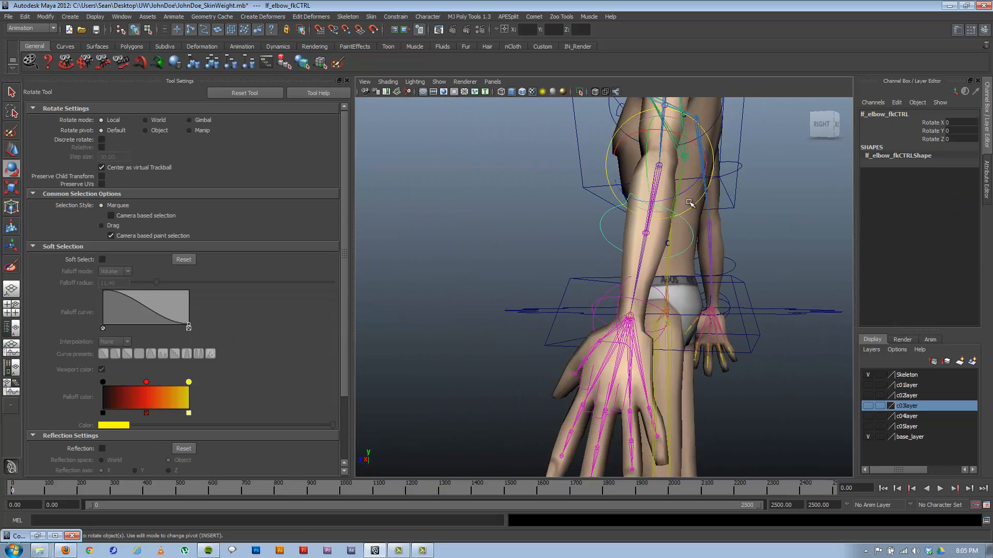
pyautogui.keyDown('alt'); pyautogui.moveTo(663, 194); pyautogui.dragTo(599, 229); pyautogui.keyUp('alt')
pyautogui.keyDown('alt'); pyautogui.moveTo(599, 229); pyautogui.dragTo(519, 258); pyautogui.keyUp('alt')
pyautogui.keyDown('alt'); pyautogui.moveTo(625, 185); pyautogui.dragTo(540, 285, button='middle'); pyautogui.keyUp('alt')
pyautogui.moveTo(644, 295)
pyautogui.mouseDown()
pyautogui.moveTo(642, 277)
pyautogui.moveTo(656, 303)
pyautogui.moveTo(647, 282)
pyautogui.mouseUp()
pyautogui.keyDown('alt'); pyautogui.moveTo(647, 282); pyautogui.dragTo(644, 263, button='right'); pyautogui.keyUp('alt')
pyautogui.keyDown('alt'); pyautogui.moveTo(644, 263); pyautogui.dragTo(711, 248); pyautogui.keyUp('alt')
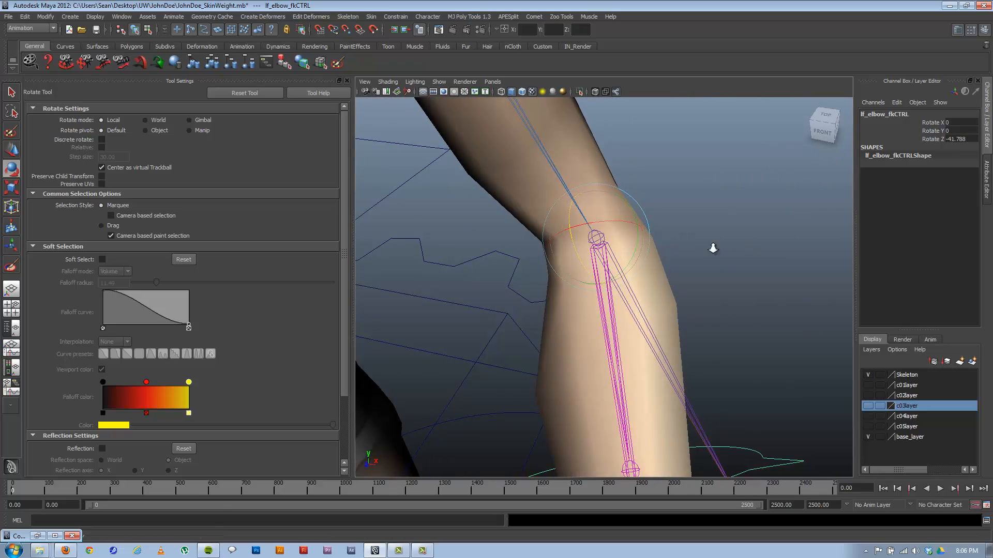
pyautogui.keyDown('alt'); pyautogui.moveTo(712, 248); pyautogui.dragTo(615, 284, button='right'); pyautogui.keyUp('alt')
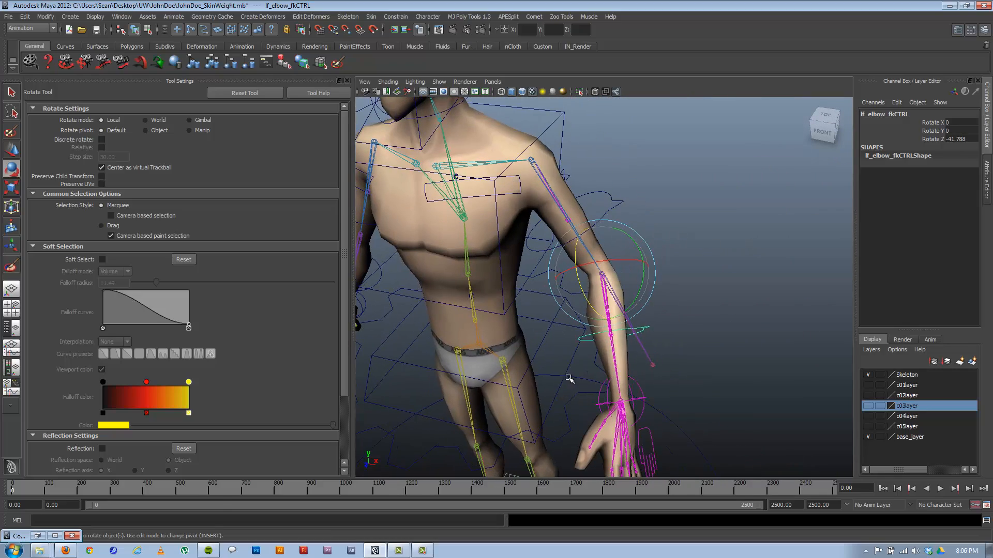
pyautogui.keyDown('alt'); pyautogui.moveTo(622, 370); pyautogui.dragTo(590, 321, button='right'); pyautogui.keyUp('alt')
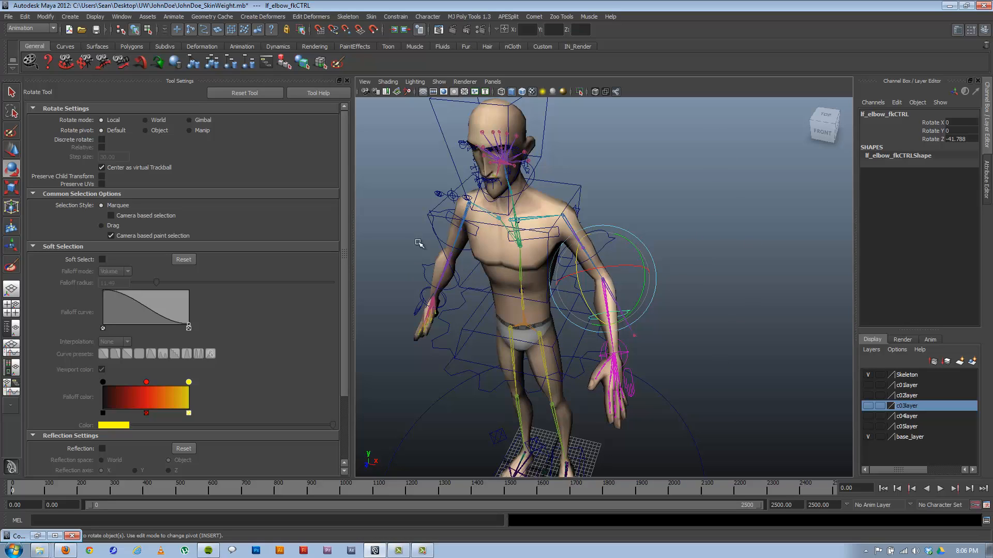
pyautogui.hotkey('ctrl', 'z')
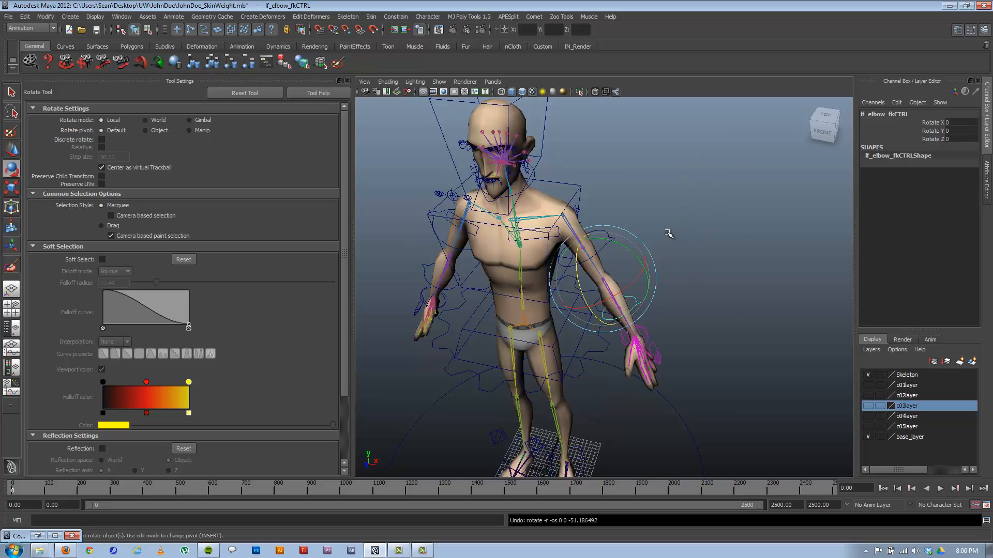
# Step: Test-rotate lf_elbow_fkCTRL to about 67.7 in Z and lf_shoulder_fkCTRL about -65.6 in Y, undoing each rotation
pyautogui.moveTo(580, 292); pyautogui.dragTo(600, 393)
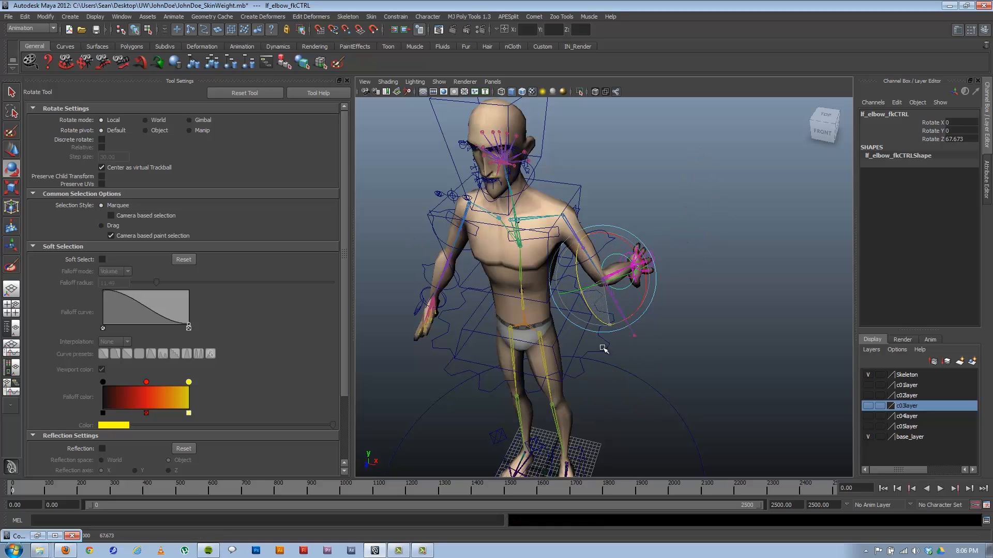
pyautogui.hotkey('ctrl', 'z')
pyautogui.click(593, 249)
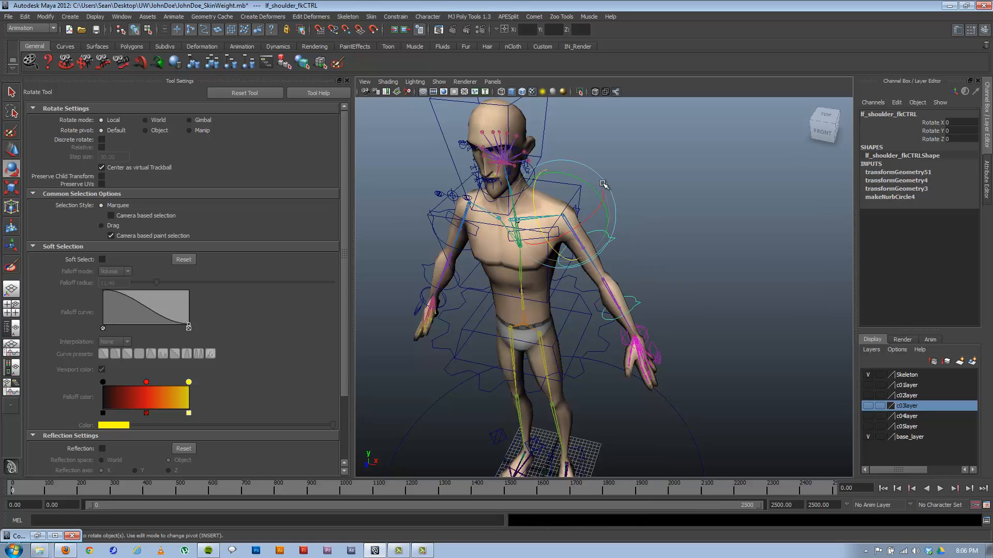
pyautogui.moveTo(602, 187); pyautogui.dragTo(548, 165)
pyautogui.hotkey('ctrl', 'z')
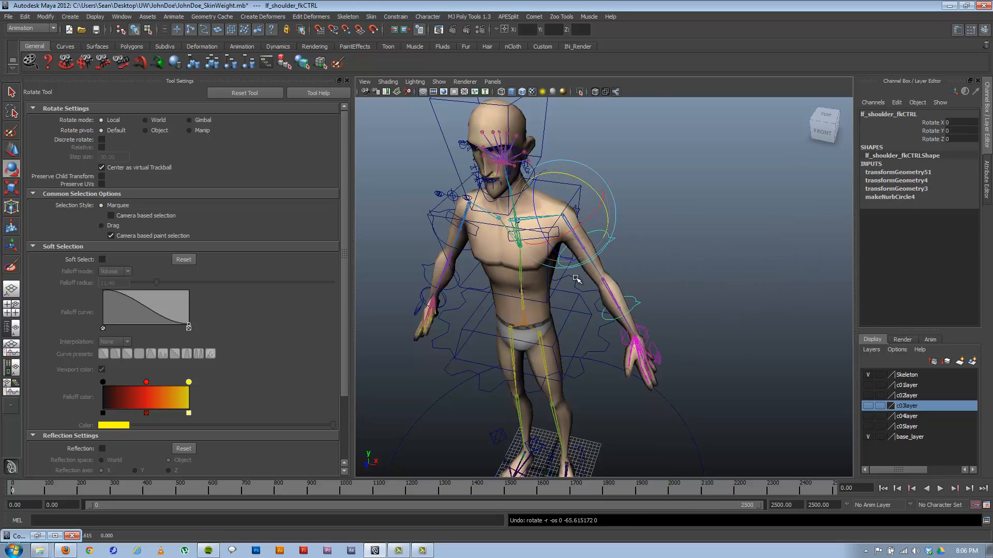
# Step: Test-rotate lf_shoulder_fkCTRL to about -22.8 in Z and about -59.2 in Y, undoing each rotation
pyautogui.moveTo(552, 254); pyautogui.dragTo(557, 283)
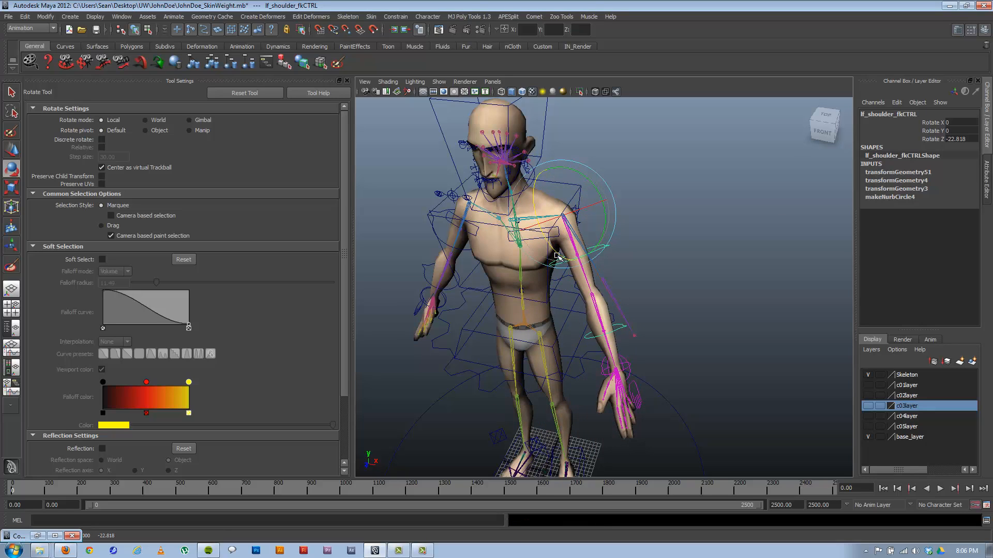
pyautogui.hotkey('ctrl', 'z')
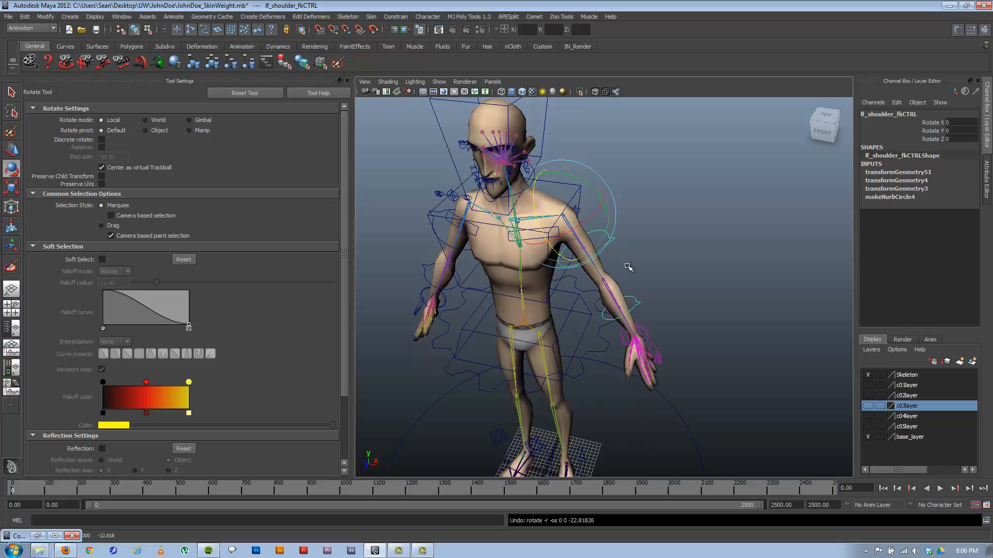
pyautogui.keyDown('alt'); pyautogui.moveTo(544, 295); pyautogui.dragTo(590, 283, button='middle'); pyautogui.keyUp('alt')
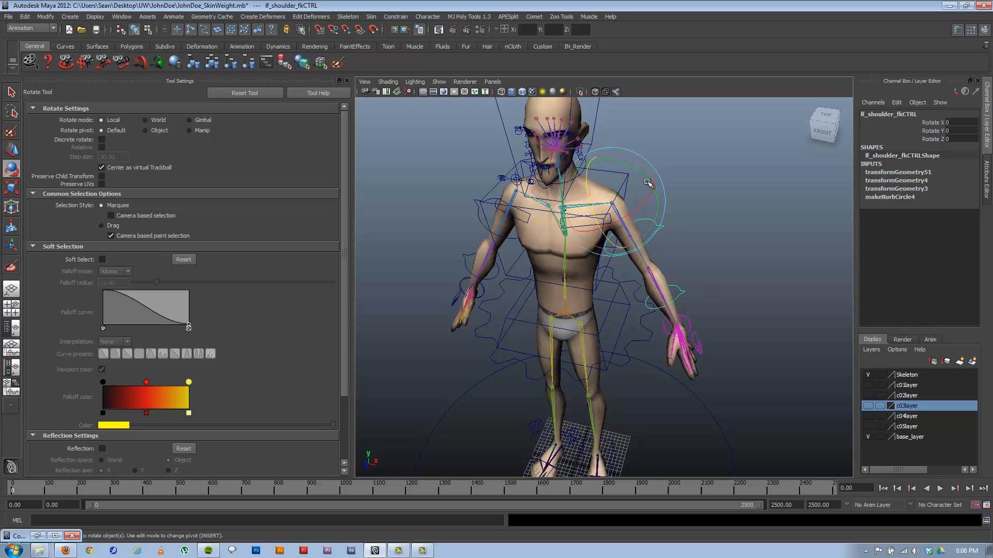
pyautogui.moveTo(647, 175); pyautogui.dragTo(598, 135)
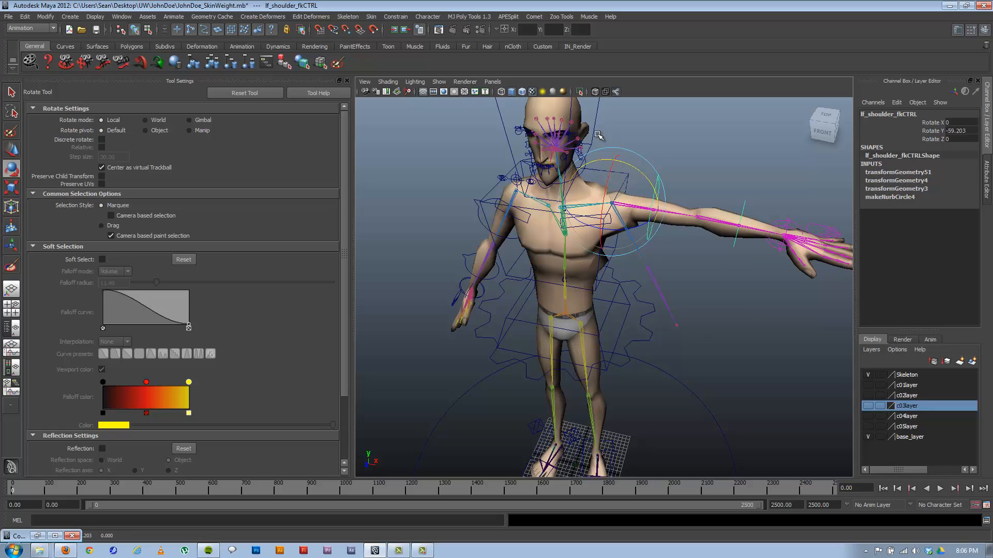
pyautogui.moveTo(652, 233); pyautogui.dragTo(682, 221)
pyautogui.hotkey('ctrl', 'z')
pyautogui.moveTo(644, 174); pyautogui.dragTo(662, 260)
pyautogui.hotkey('ctrl', 'z')
pyautogui.hotkey('ctrl', 'z')
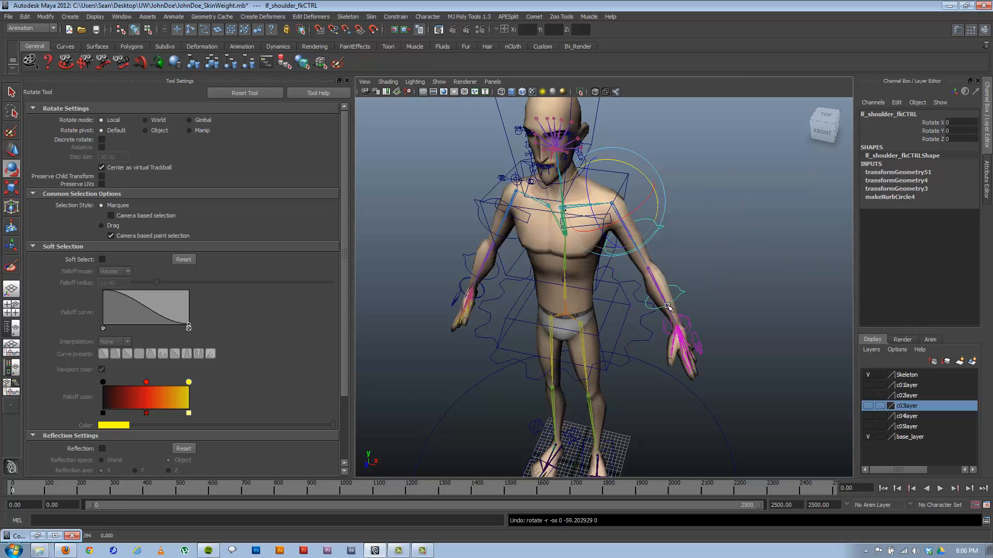
# Step: Show the outfits on c01layer, c02layer and c03layer one at a time from the front, hiding each again
pyautogui.keyDown('alt'); pyautogui.moveTo(667, 306); pyautogui.dragTo(669, 271); pyautogui.keyUp('alt')
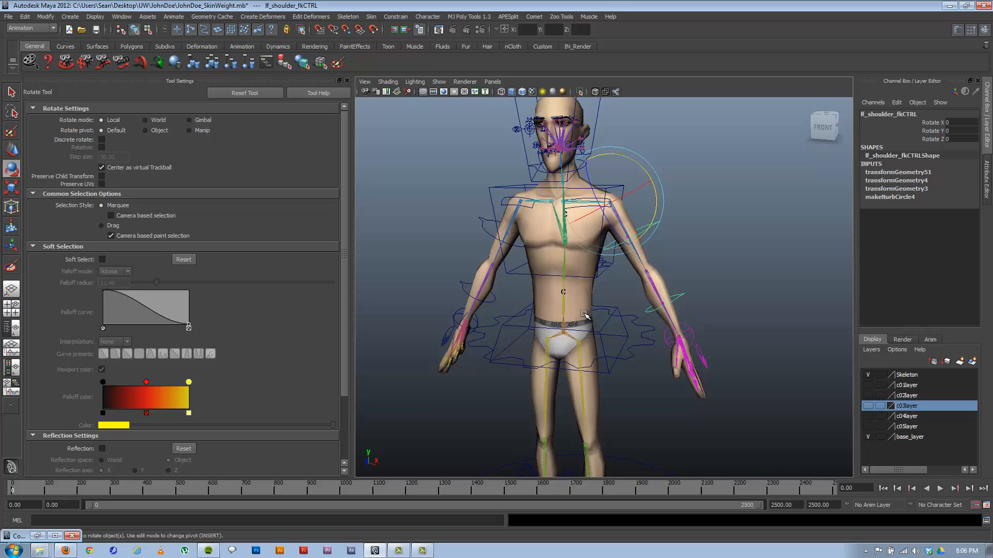
pyautogui.click(867, 385)
pyautogui.click(868, 385)
pyautogui.click(868, 395)
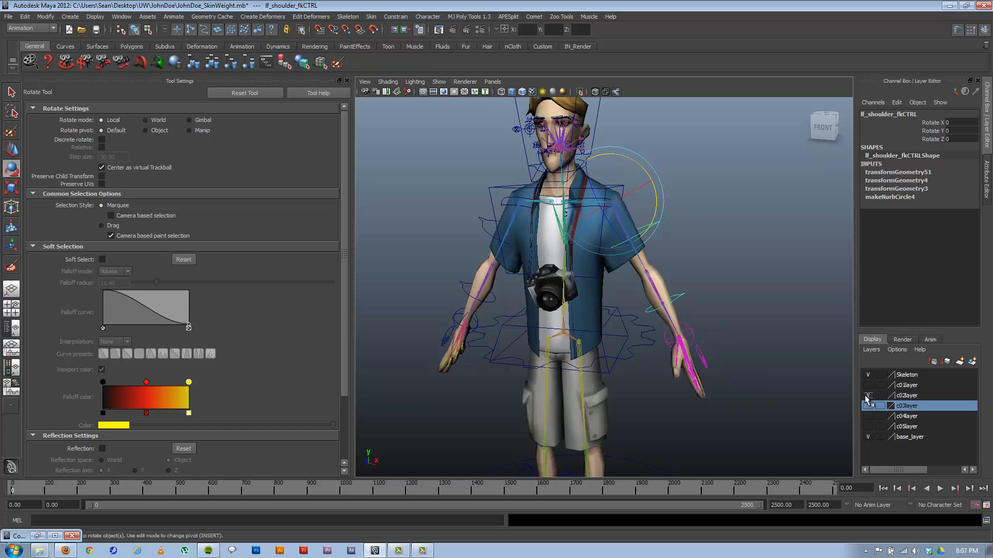
pyautogui.click(868, 395)
pyautogui.click(868, 406)
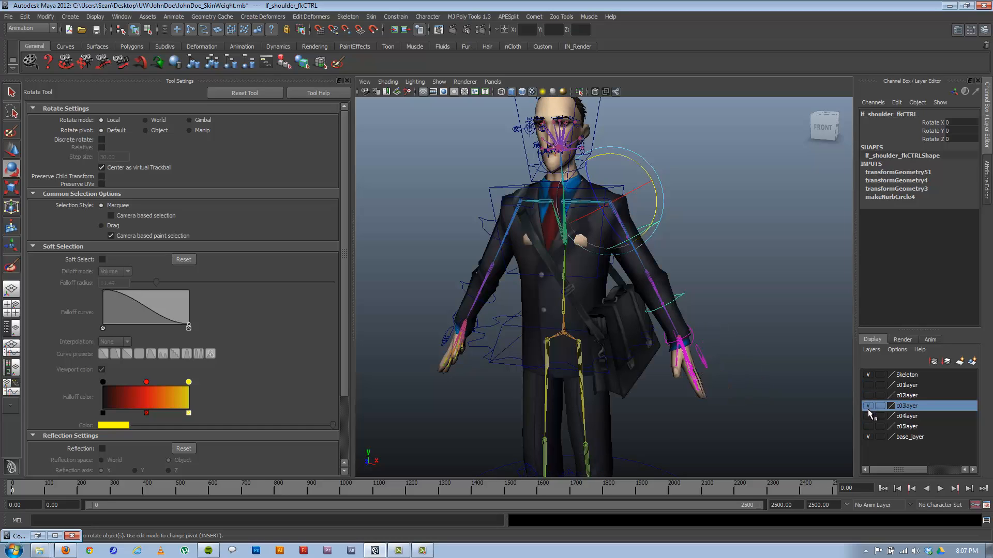
pyautogui.click(868, 405)
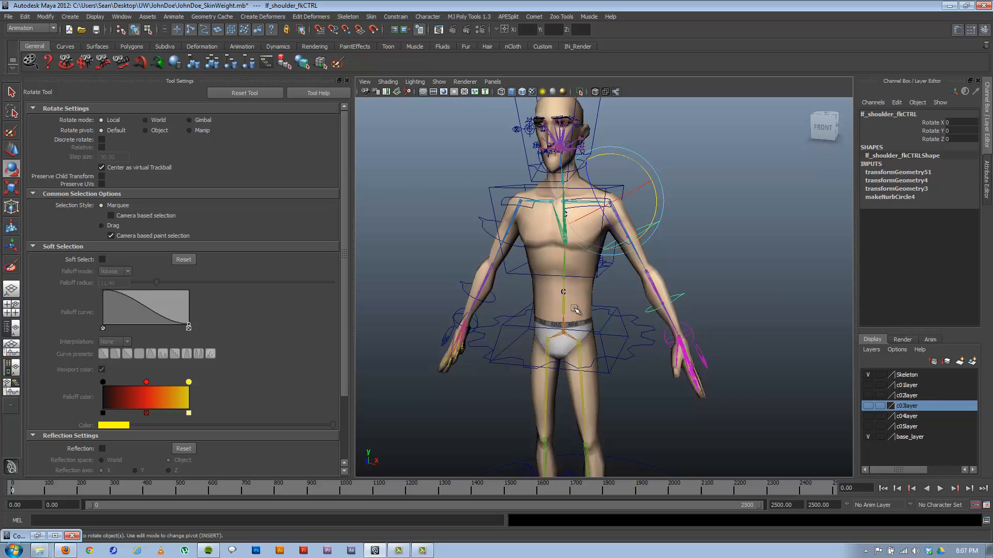
# Step: Select the torso mesh, activate the Paint Skin Weights Tool, and pick lf_elbow_JNT as the influence
pyautogui.keyDown('alt'); pyautogui.moveTo(625, 278); pyautogui.dragTo(556, 313); pyautogui.keyUp('alt')
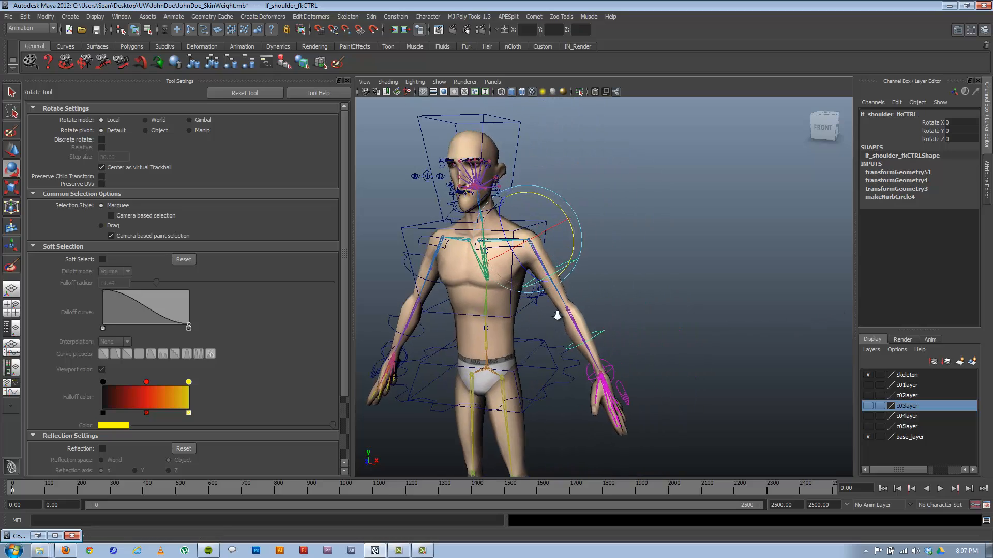
pyautogui.keyDown('alt'); pyautogui.moveTo(556, 313); pyautogui.dragTo(693, 350, button='right'); pyautogui.keyUp('alt')
pyautogui.keyDown('alt'); pyautogui.moveTo(528, 355); pyautogui.dragTo(619, 298, button='middle'); pyautogui.keyUp('alt')
pyautogui.click(685, 282)
pyautogui.keyDown('alt'); pyautogui.moveTo(630, 327); pyautogui.dragTo(667, 339); pyautogui.keyUp('alt')
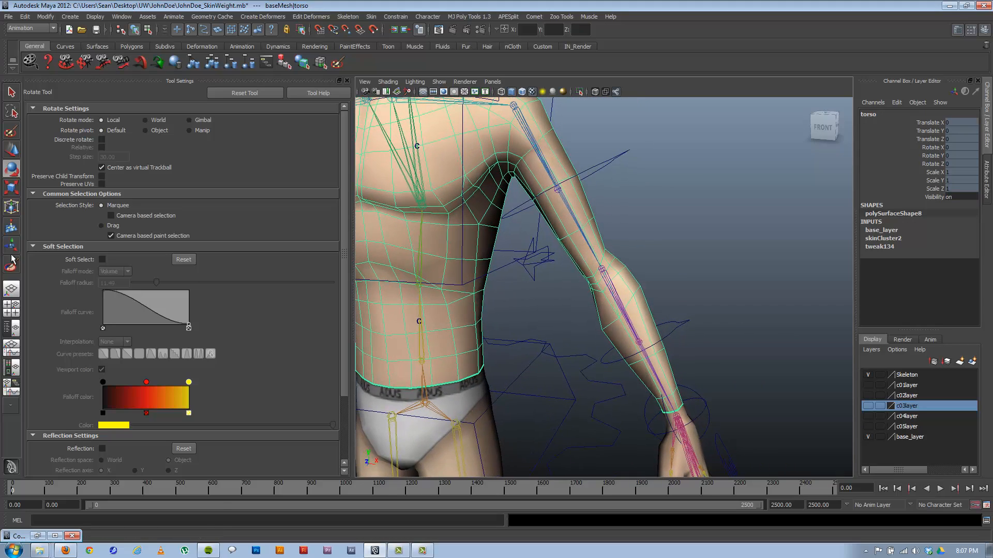
pyautogui.click(11, 269)
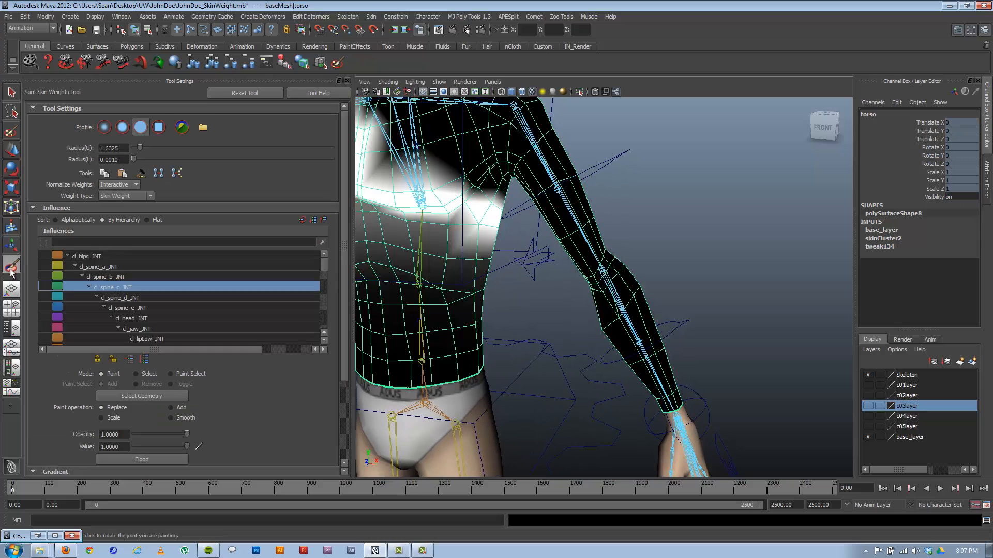
pyautogui.rightClick(603, 270)
pyautogui.moveTo(606, 261); pyautogui.dragTo(606, 247, button='right')
pyautogui.keyDown('alt'); pyautogui.moveTo(610, 324); pyautogui.dragTo(600, 290, button='middle'); pyautogui.keyUp('alt')
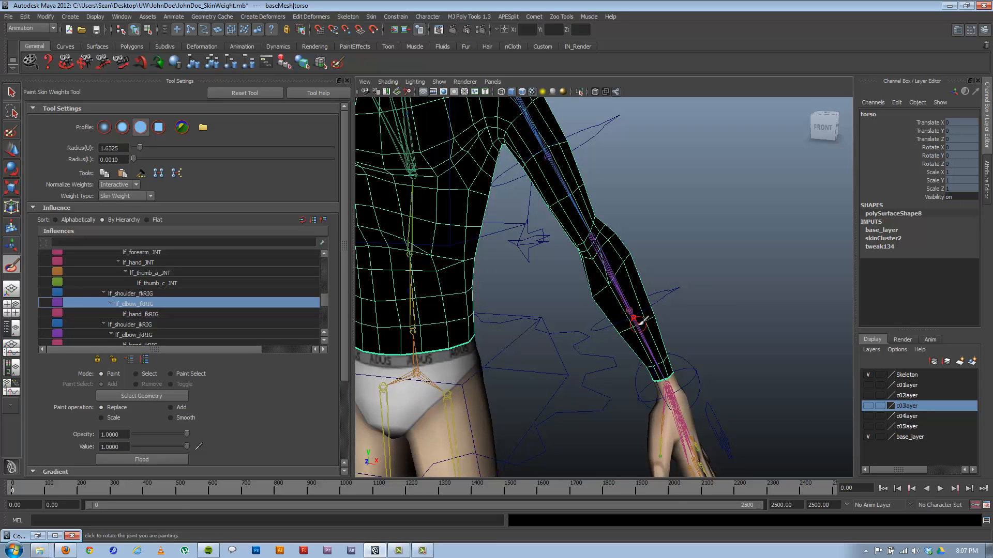
pyautogui.moveTo(633, 306)
pyautogui.mouseDown(button='right')
pyautogui.moveTo(602, 288)
pyautogui.moveTo(602, 234)
pyautogui.mouseUp(button='right')
pyautogui.moveTo(605, 285)
pyautogui.keyDown('alt'); pyautogui.mouseDown()
pyautogui.moveTo(614, 287)
pyautogui.moveTo(599, 297)
pyautogui.mouseUp(); pyautogui.keyUp('alt')
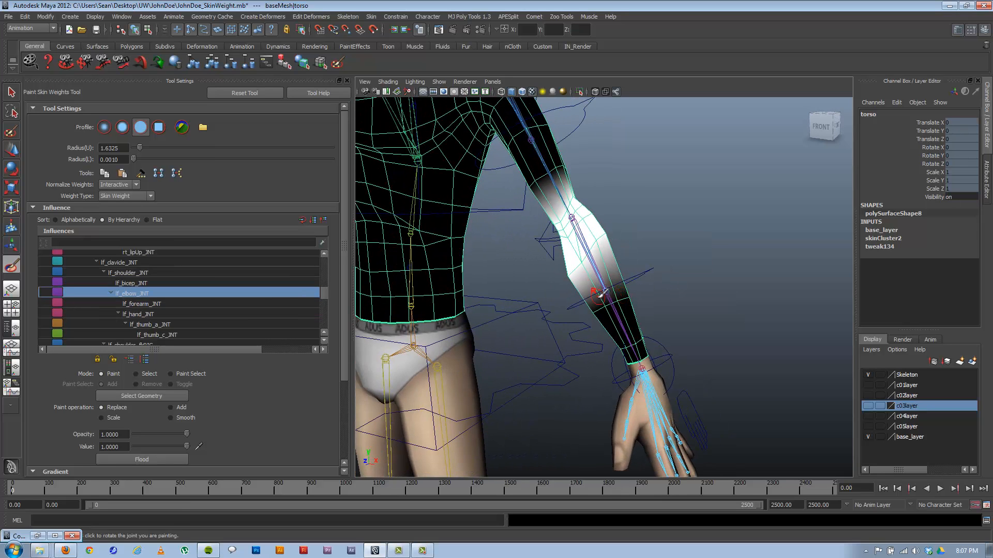
# Step: Examine lf_elbow_JNT's weight falloff along the left upper arm and forearm from several angles
pyautogui.keyDown('alt'); pyautogui.moveTo(600, 296); pyautogui.dragTo(620, 328, button='right'); pyautogui.keyUp('alt')
pyautogui.keyDown('alt'); pyautogui.moveTo(621, 328); pyautogui.dragTo(630, 325); pyautogui.keyUp('alt')
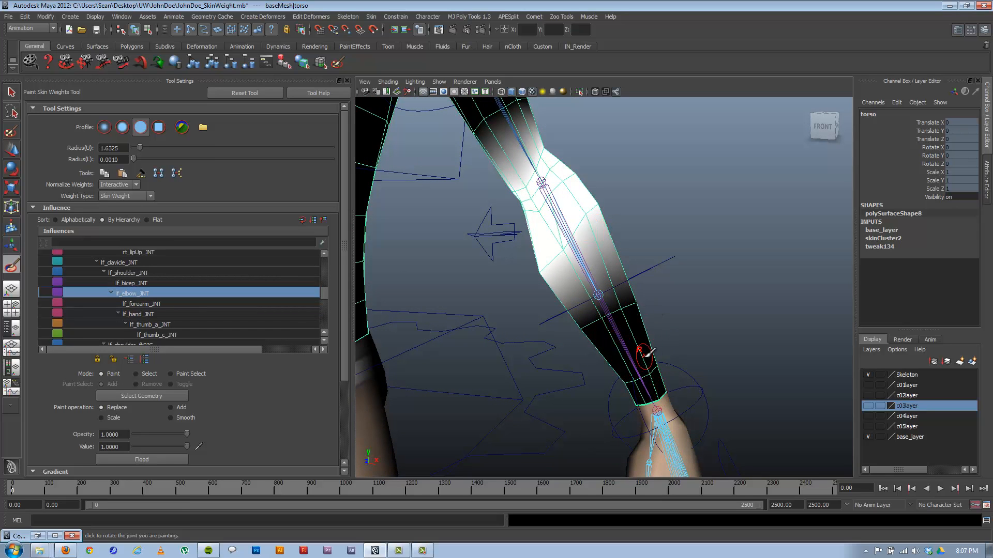
pyautogui.keyDown('alt'); pyautogui.moveTo(615, 298); pyautogui.dragTo(347, 267, button='right'); pyautogui.keyUp('alt')
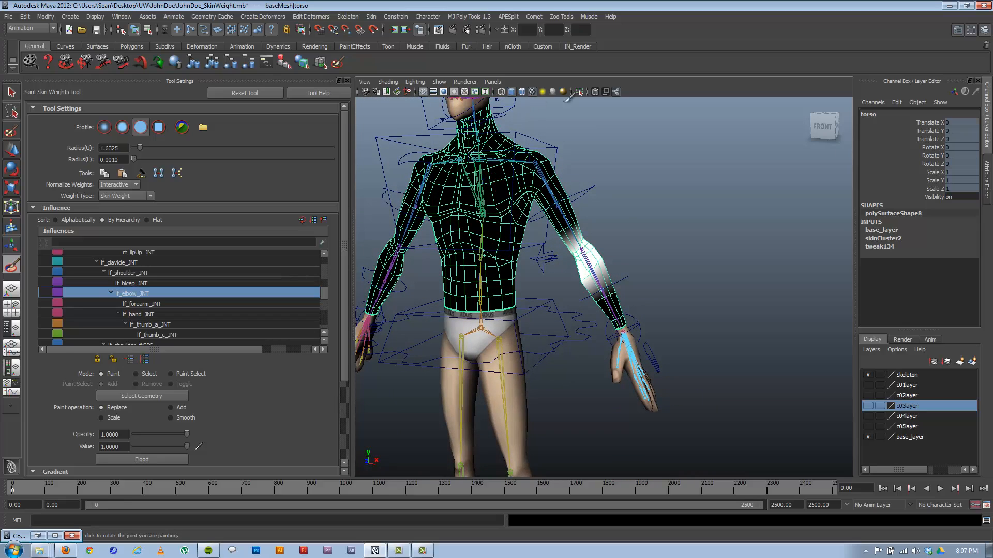
pyautogui.keyDown('alt'); pyautogui.moveTo(666, 276); pyautogui.dragTo(552, 311); pyautogui.keyUp('alt')
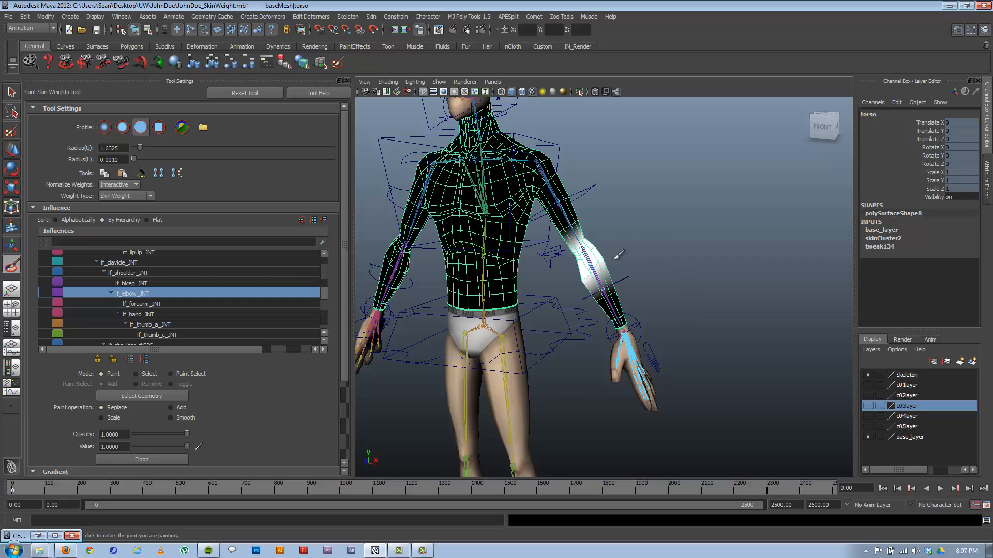
pyautogui.keyDown('alt'); pyautogui.moveTo(534, 305); pyautogui.dragTo(566, 304); pyautogui.keyUp('alt')
pyautogui.keyDown('alt'); pyautogui.moveTo(567, 304); pyautogui.dragTo(801, 379, button='right'); pyautogui.keyUp('alt')
pyautogui.moveTo(749, 321)
pyautogui.keyDown('alt'); pyautogui.mouseDown(button='right')
pyautogui.moveTo(502, 278)
pyautogui.moveTo(522, 108)
pyautogui.mouseUp(button='right'); pyautogui.keyUp('alt')
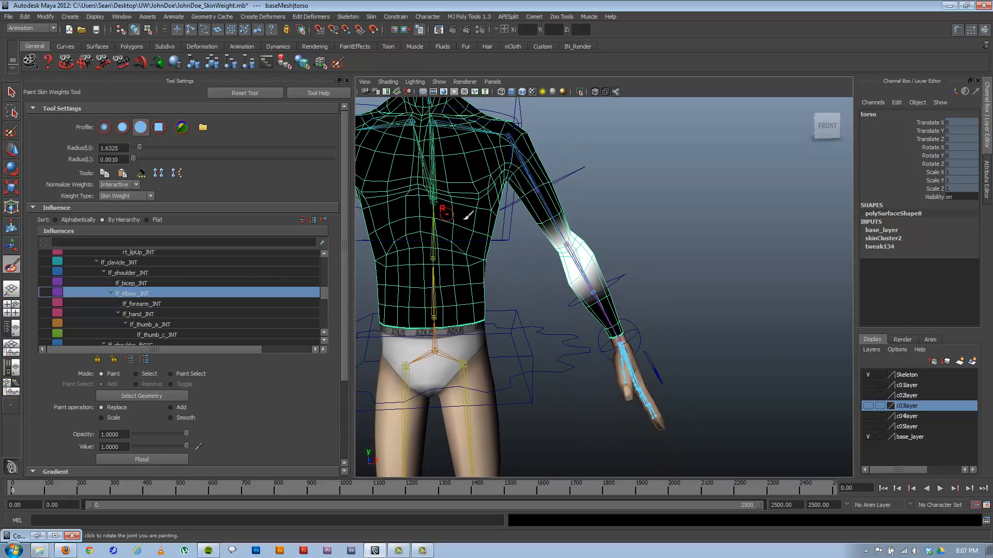
pyautogui.keyDown('alt'); pyautogui.moveTo(583, 264); pyautogui.dragTo(682, 263, button='right'); pyautogui.keyUp('alt')
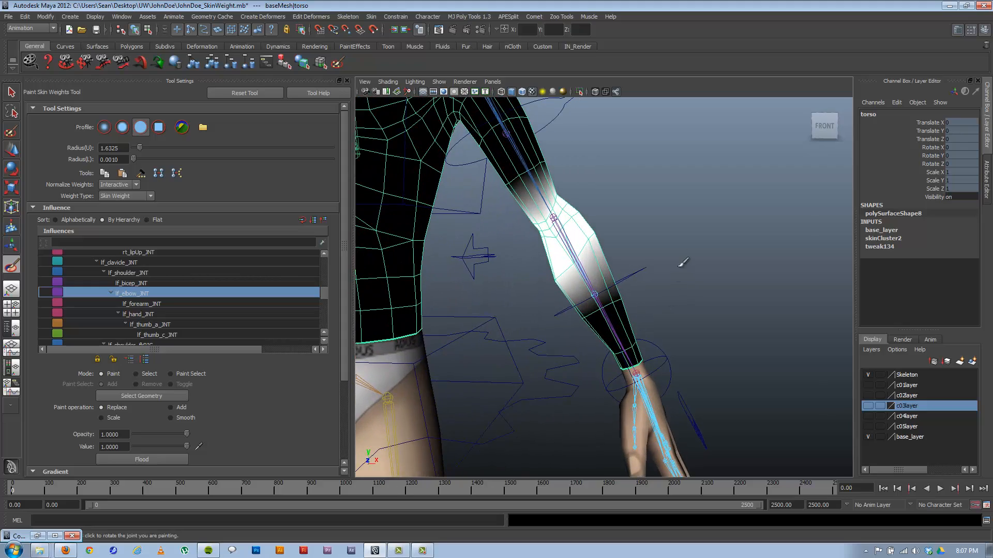
pyautogui.keyDown('alt'); pyautogui.moveTo(666, 257); pyautogui.dragTo(690, 302, button='middle'); pyautogui.keyUp('alt')
pyautogui.keyDown('alt'); pyautogui.moveTo(640, 341); pyautogui.dragTo(774, 312, button='right'); pyautogui.keyUp('alt')
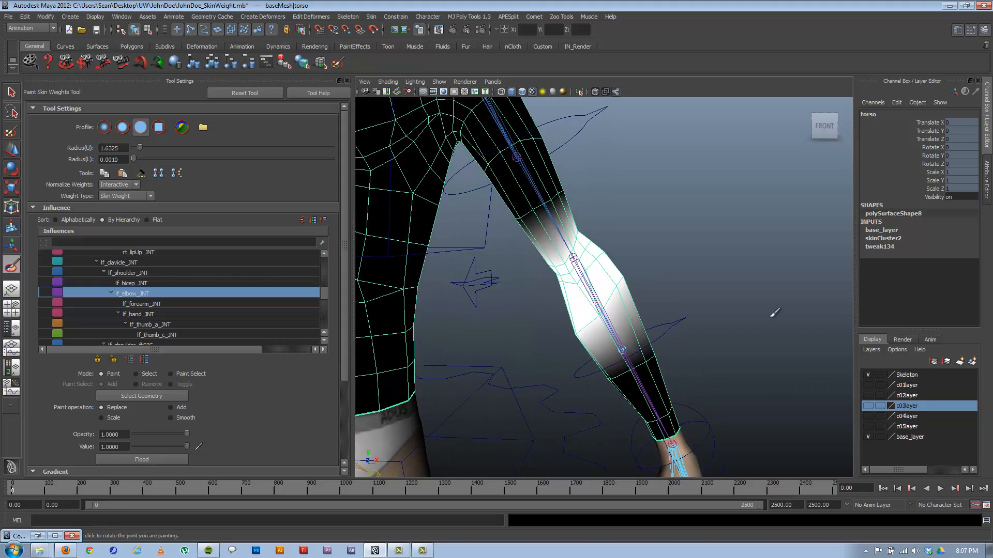
pyautogui.moveTo(661, 314)
pyautogui.keyDown('alt'); pyautogui.mouseDown()
pyautogui.moveTo(635, 313)
pyautogui.moveTo(643, 317)
pyautogui.moveTo(639, 288)
pyautogui.mouseUp(); pyautogui.keyUp('alt')
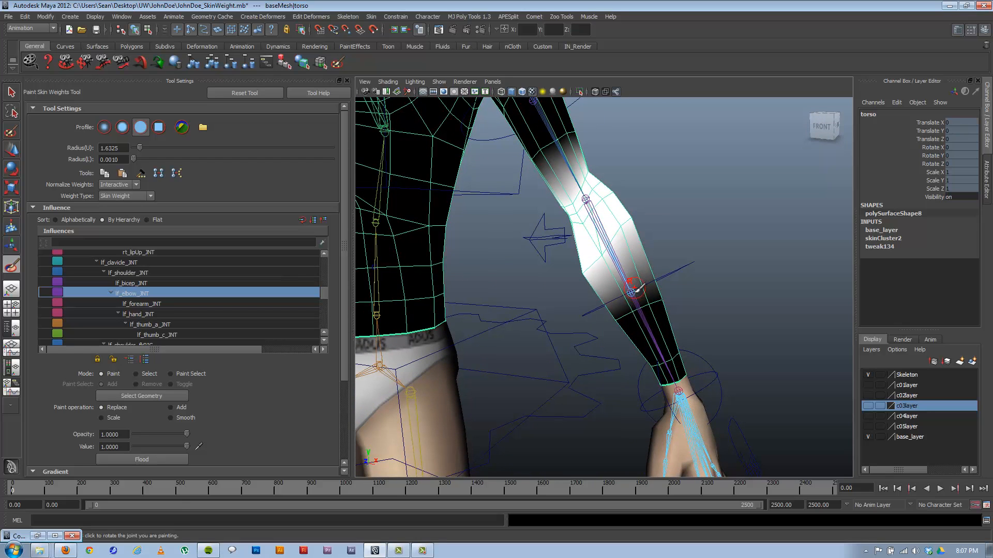
# Step: Pick lf_forearm_JNT, set the paint operation to Smooth, and smooth its weight from the mid-forearm toward the elbow
pyautogui.moveTo(632, 291)
pyautogui.mouseDown(button='right')
pyautogui.moveTo(632, 282)
pyautogui.moveTo(640, 293)
pyautogui.mouseUp(button='right')
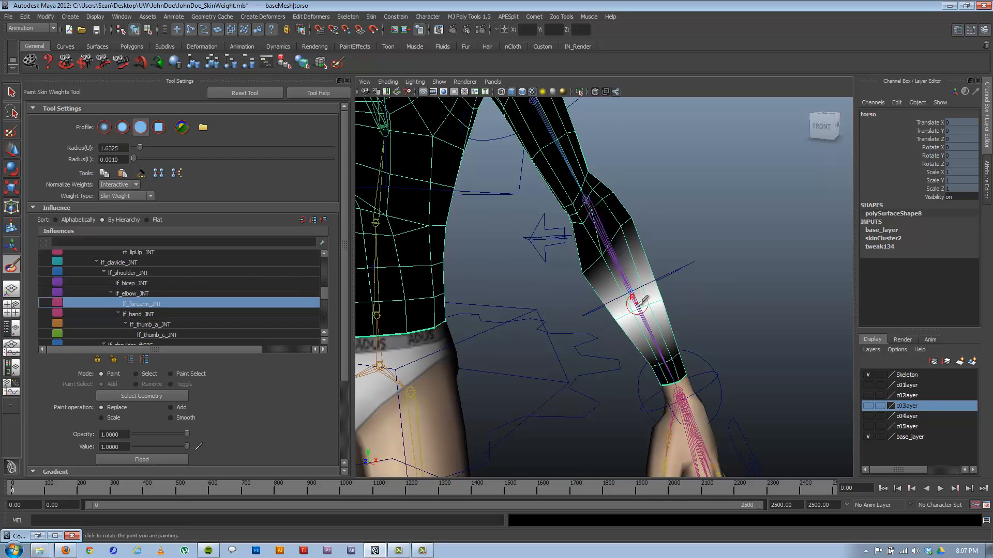
pyautogui.click(178, 419)
pyautogui.moveTo(517, 289)
pyautogui.keyDown('alt'); pyautogui.mouseDown()
pyautogui.moveTo(574, 267)
pyautogui.moveTo(630, 213)
pyautogui.moveTo(574, 261)
pyautogui.moveTo(605, 242)
pyautogui.mouseUp(); pyautogui.keyUp('alt')
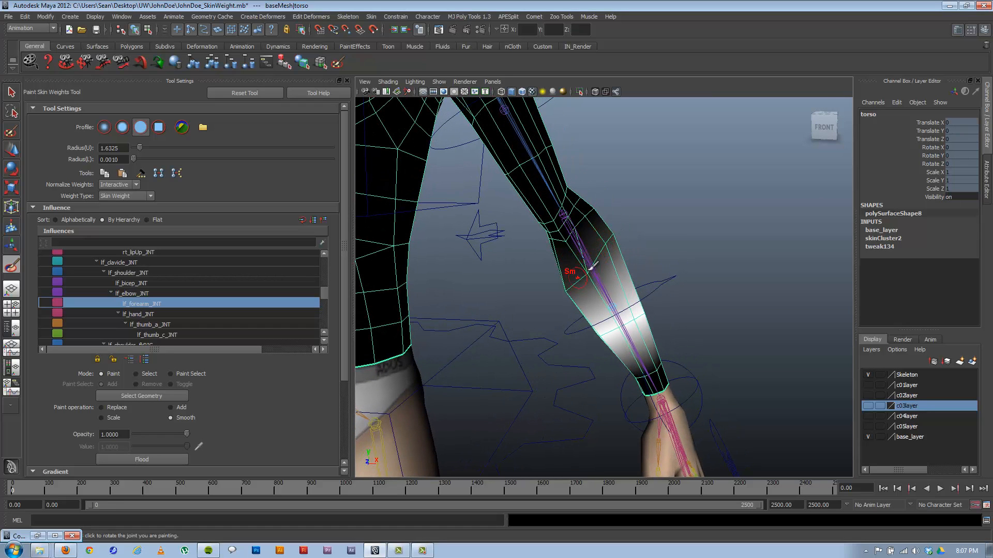
pyautogui.hotkey('ctrl', 'z')
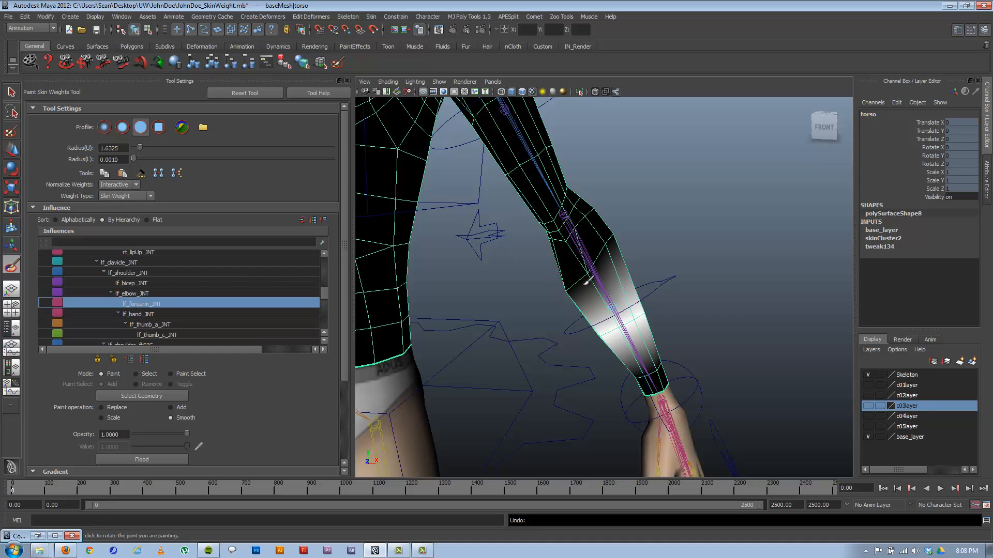
pyautogui.moveTo(565, 290); pyautogui.dragTo(628, 218)
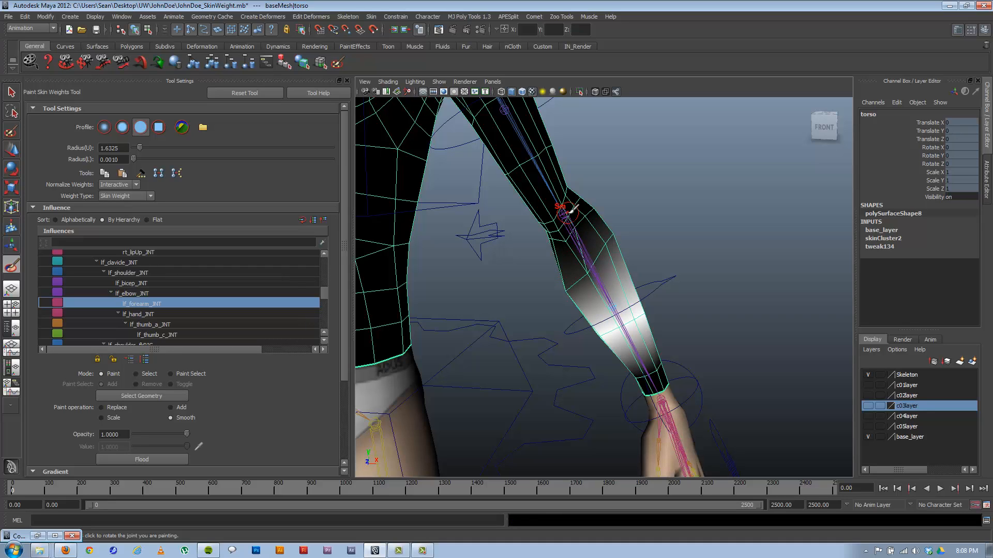
pyautogui.moveTo(557, 239)
pyautogui.keyDown('alt'); pyautogui.mouseDown()
pyautogui.moveTo(576, 239)
pyautogui.moveTo(581, 259)
pyautogui.moveTo(536, 306)
pyautogui.mouseUp(); pyautogui.keyUp('alt')
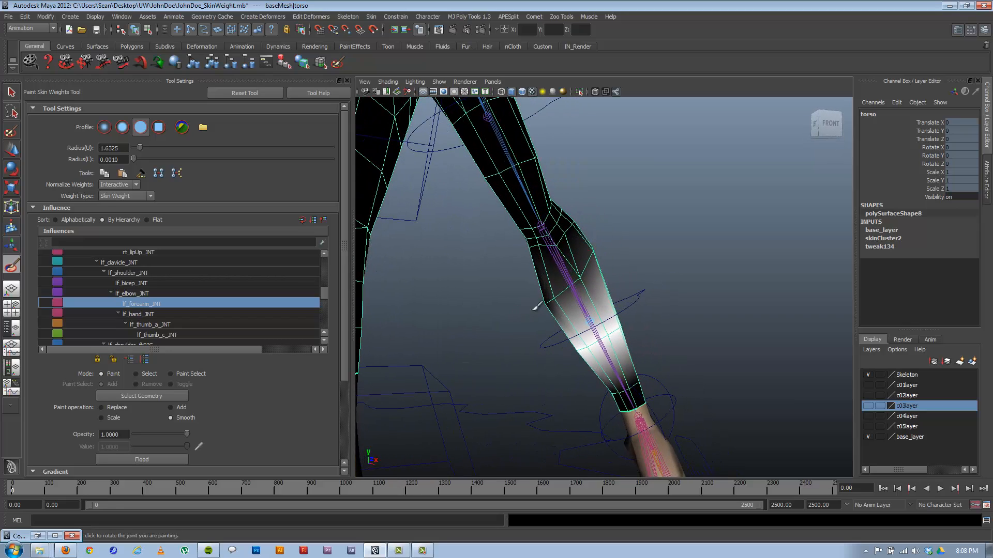
pyautogui.keyDown('alt'); pyautogui.moveTo(618, 243); pyautogui.dragTo(429, 287); pyautogui.keyUp('alt')
pyautogui.moveTo(623, 271)
pyautogui.mouseDown()
pyautogui.moveTo(663, 315)
pyautogui.moveTo(572, 260)
pyautogui.moveTo(624, 296)
pyautogui.moveTo(437, 313)
pyautogui.moveTo(627, 288)
pyautogui.moveTo(705, 308)
pyautogui.moveTo(847, 308)
pyautogui.moveTo(808, 295)
pyautogui.mouseUp()
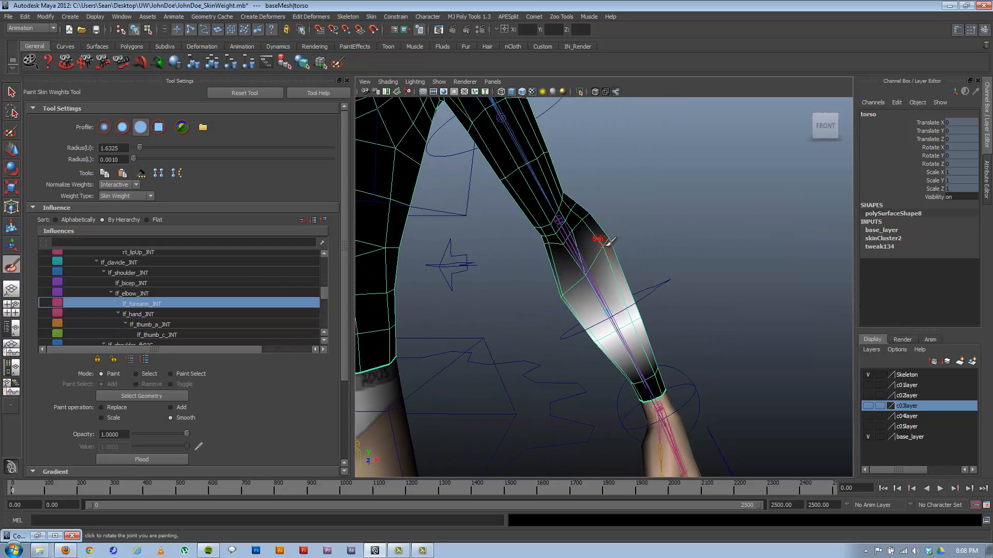
pyautogui.moveTo(586, 269); pyautogui.dragTo(599, 250)
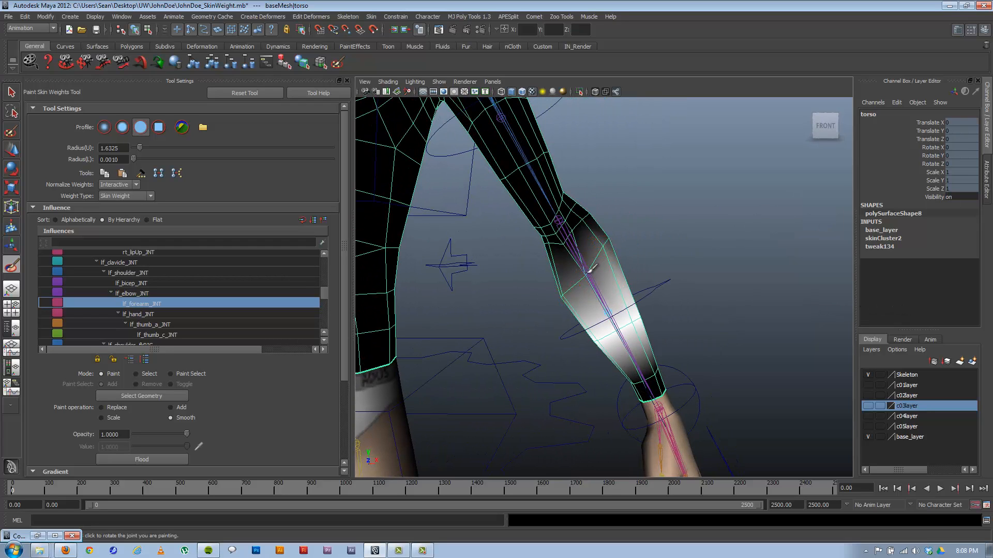
# Step: Pick lf_elbow_JNT and smooth its weight across the upper forearm just below the elbow
pyautogui.keyDown('alt'); pyautogui.moveTo(553, 292); pyautogui.dragTo(623, 292, button='right'); pyautogui.keyUp('alt')
pyautogui.keyDown('alt'); pyautogui.moveTo(618, 301); pyautogui.dragTo(545, 306); pyautogui.keyUp('alt')
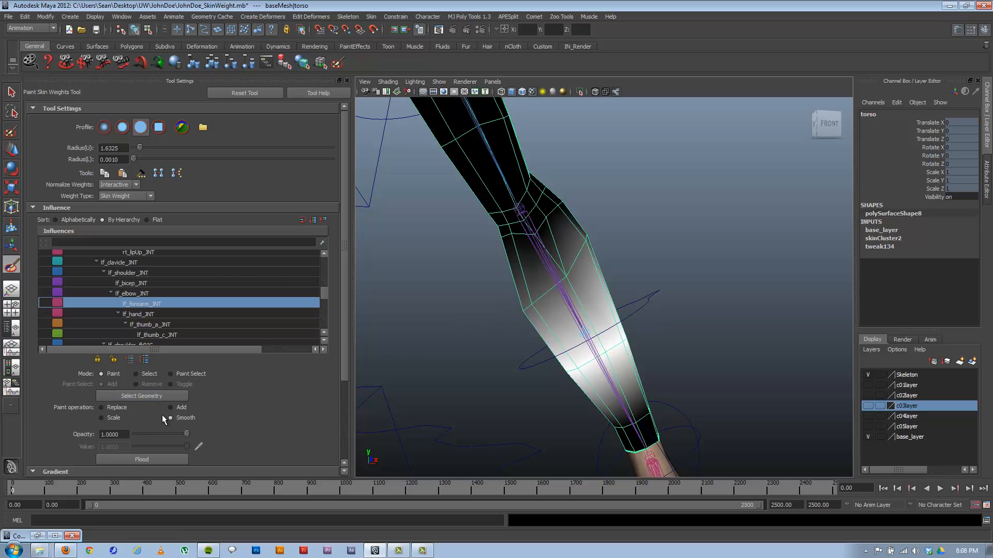
pyautogui.click(118, 407)
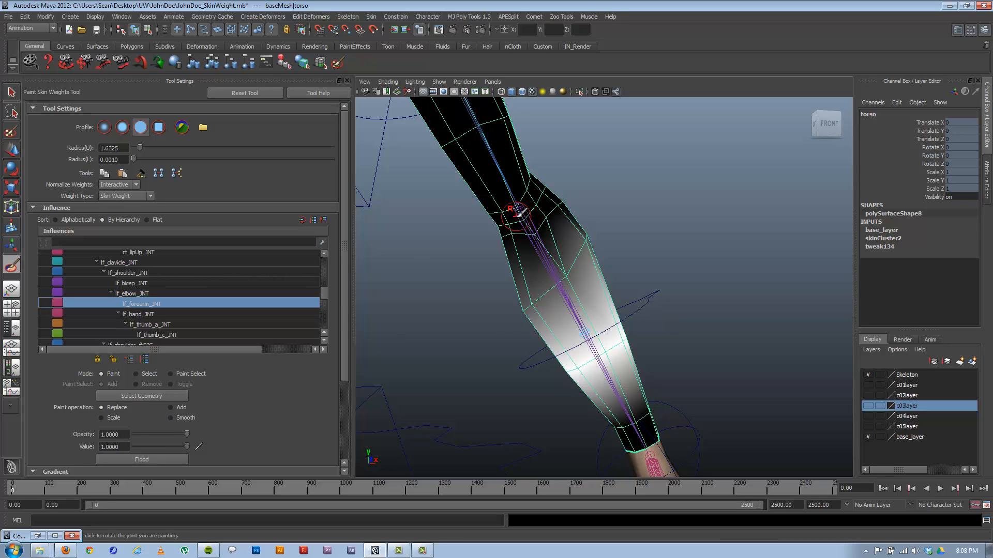
pyautogui.moveTo(520, 213); pyautogui.dragTo(523, 188, button='right')
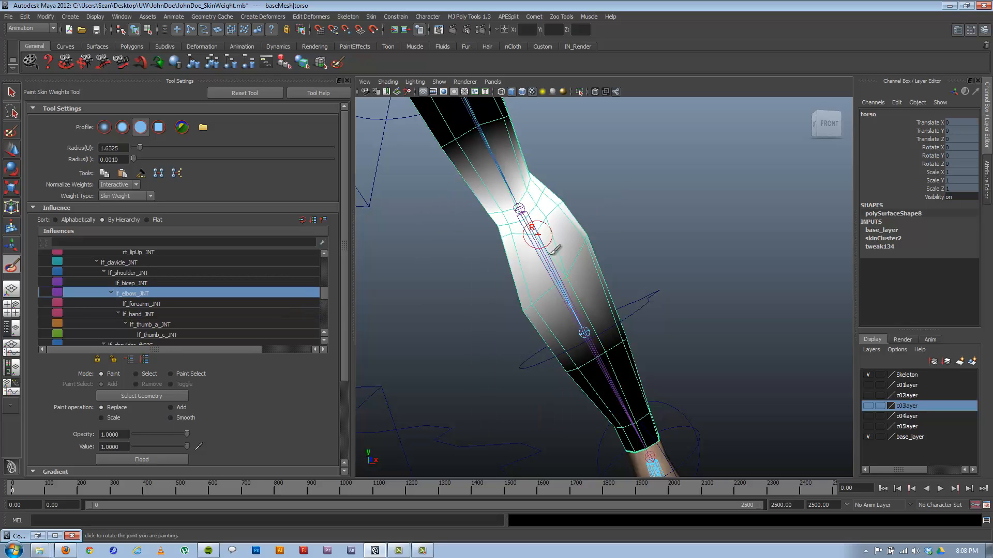
pyautogui.click(181, 416)
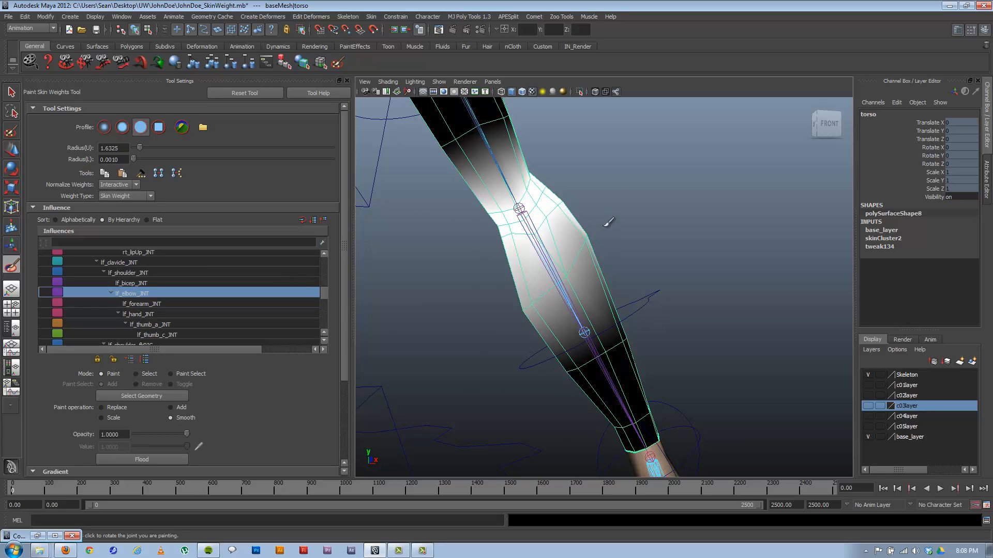
pyautogui.moveTo(578, 234)
pyautogui.mouseDown()
pyautogui.moveTo(530, 283)
pyautogui.moveTo(538, 270)
pyautogui.mouseUp()
pyautogui.keyDown('alt'); pyautogui.moveTo(551, 215); pyautogui.dragTo(668, 369, button='middle'); pyautogui.keyUp('alt')
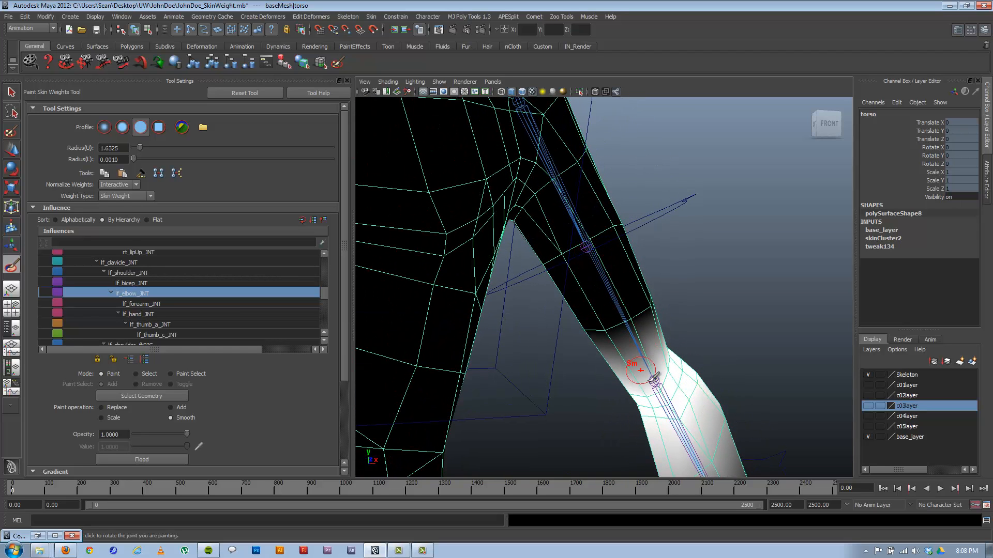
pyautogui.keyDown('alt'); pyautogui.moveTo(579, 244); pyautogui.dragTo(625, 264, button='middle'); pyautogui.keyUp('alt')
pyautogui.keyDown('alt'); pyautogui.moveTo(625, 264); pyautogui.dragTo(574, 249, button='right'); pyautogui.keyUp('alt')
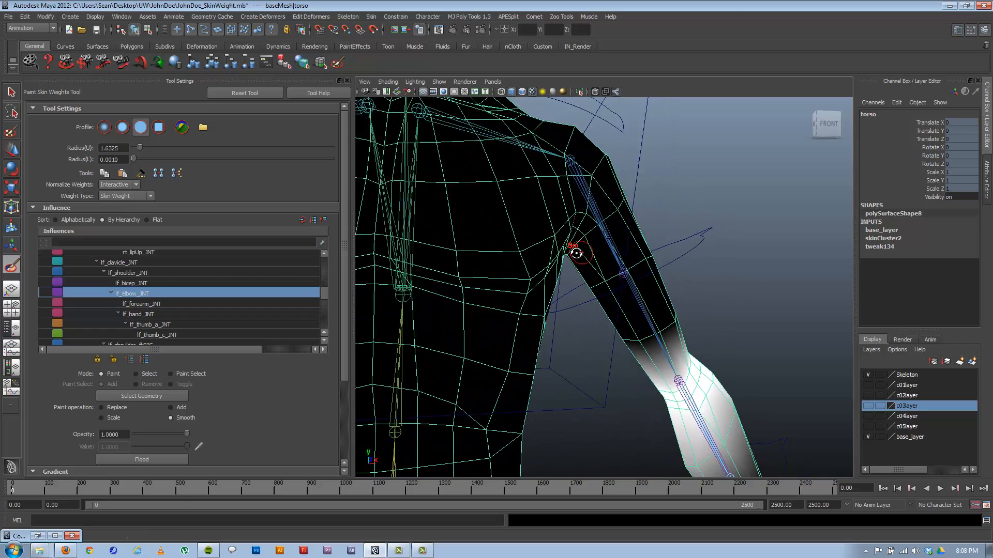
pyautogui.keyDown('alt'); pyautogui.moveTo(574, 249); pyautogui.dragTo(558, 262); pyautogui.keyUp('alt')
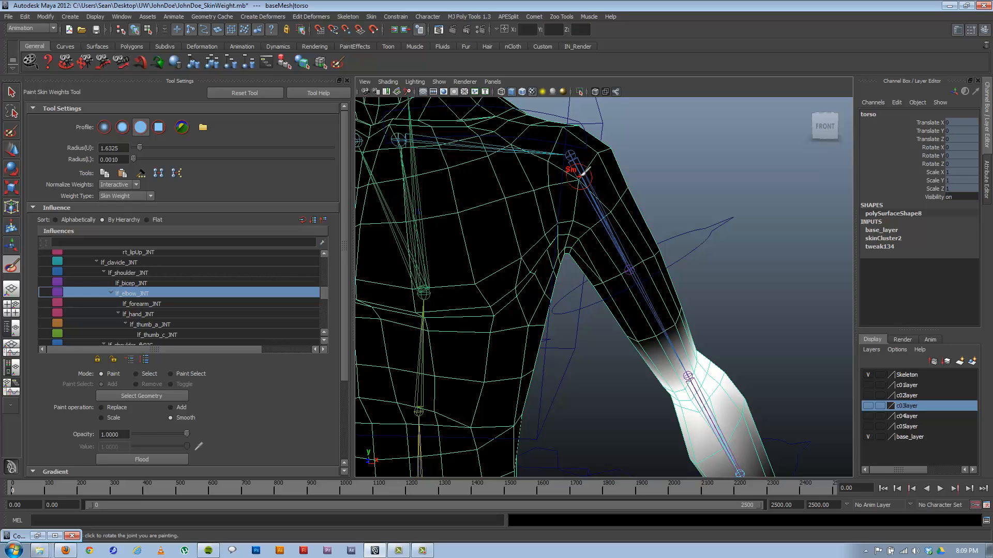
# Step: Pick lf_shoulder_JNT as the influence and set the paint operation to Replace with a value of 1
pyautogui.rightClick(572, 157)
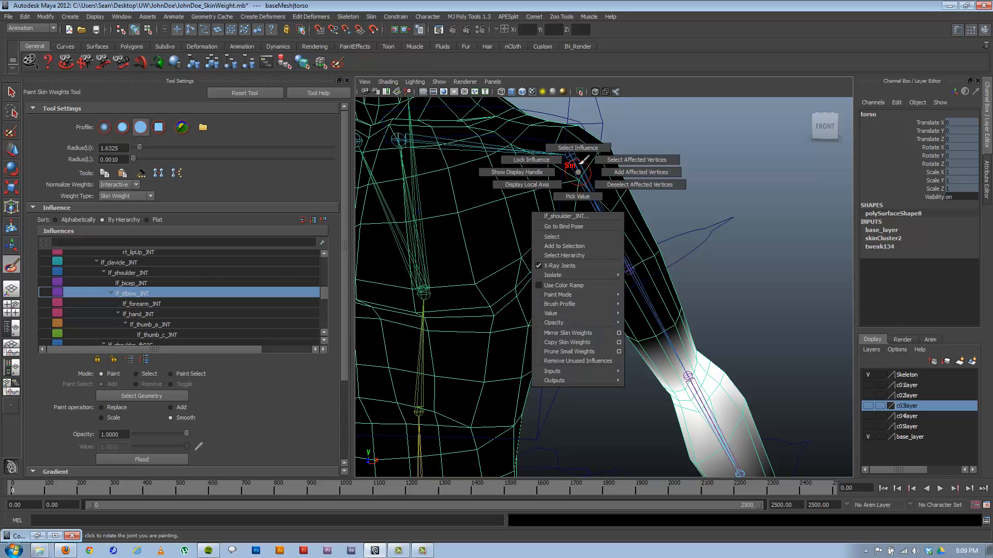
pyautogui.click(579, 144)
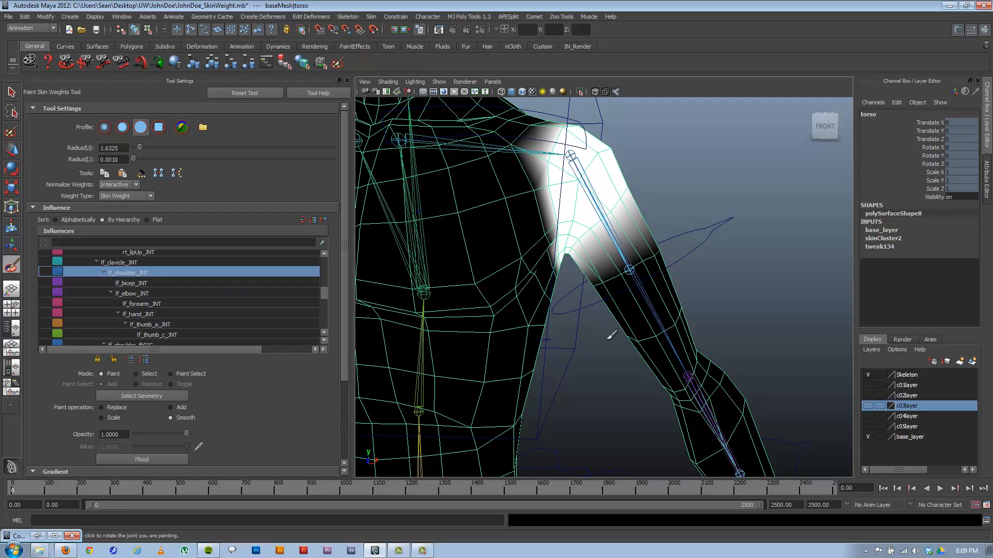
pyautogui.click(174, 409)
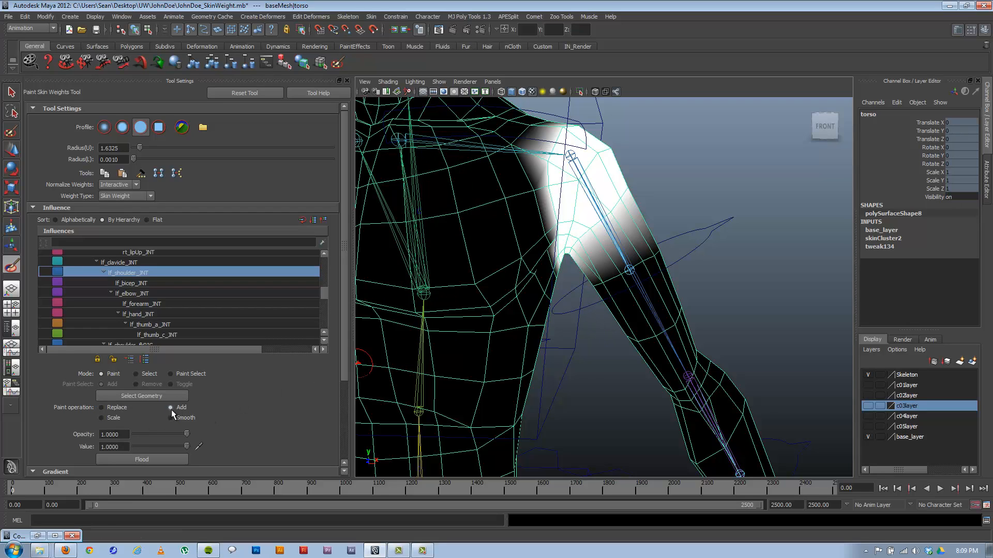
pyautogui.moveTo(126, 446); pyautogui.dragTo(65, 446)
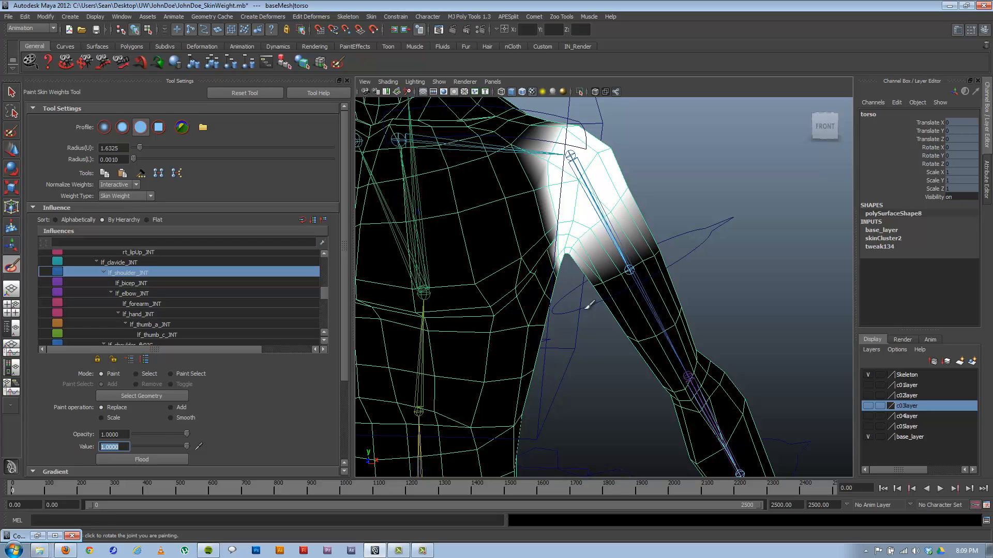
# Step: Examine the weight falloff of lf_shoulder_JNT and lf_elbow_JNT along the left shoulder and arm, switching between the influences
pyautogui.keyDown('alt'); pyautogui.moveTo(590, 305); pyautogui.dragTo(563, 307); pyautogui.keyUp('alt')
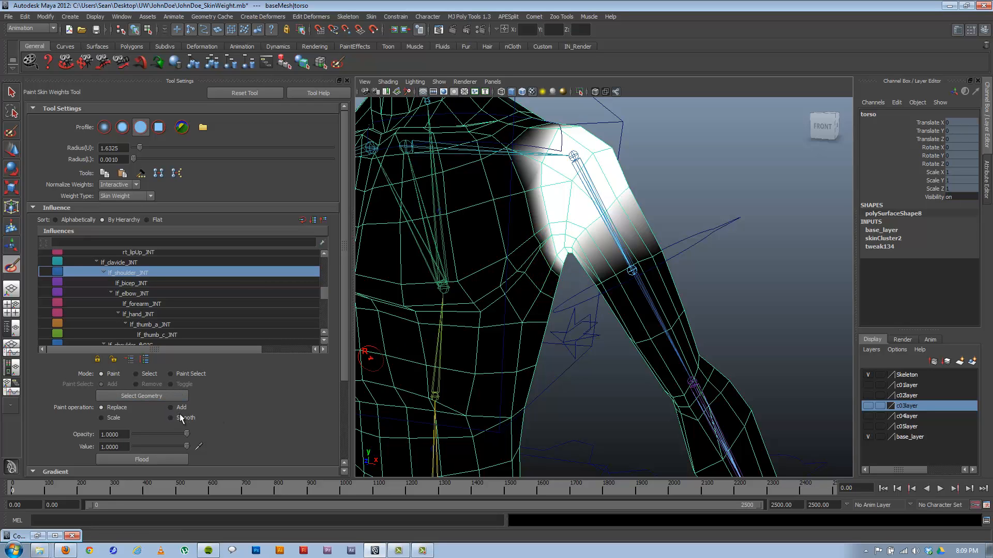
pyautogui.keyDown('alt'); pyautogui.moveTo(556, 277); pyautogui.dragTo(543, 284); pyautogui.keyUp('alt')
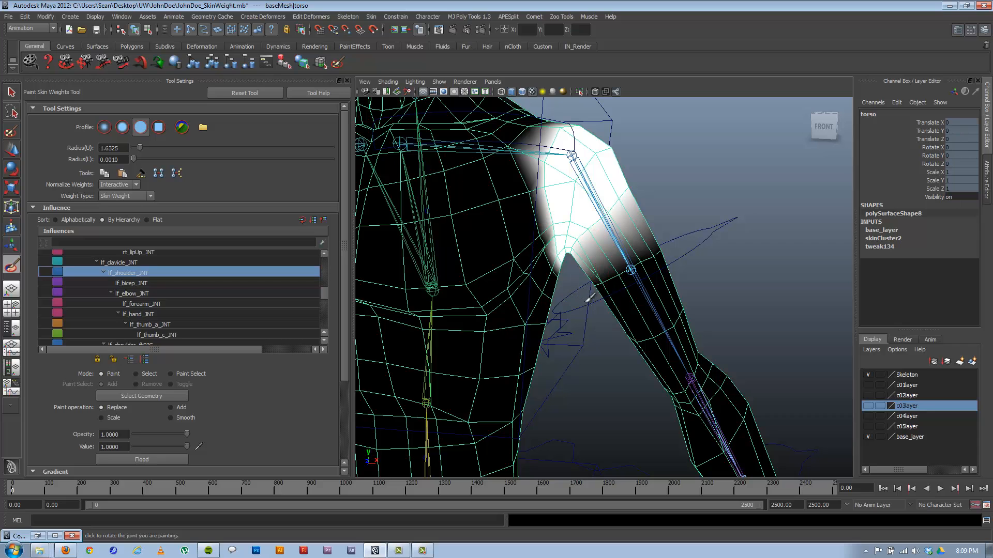
pyautogui.keyDown('alt'); pyautogui.moveTo(624, 257); pyautogui.dragTo(547, 224, button='middle'); pyautogui.keyUp('alt')
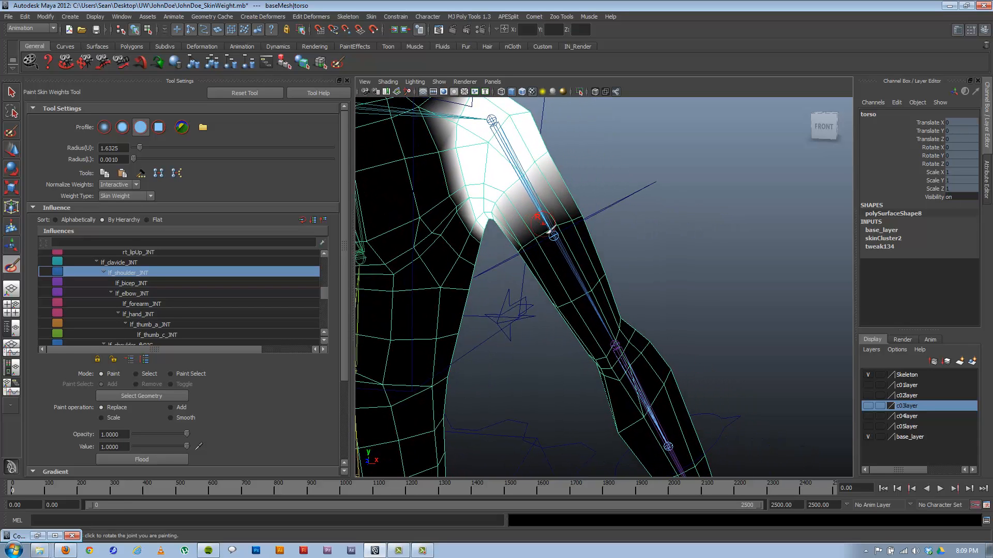
pyautogui.keyDown('alt'); pyautogui.moveTo(590, 282); pyautogui.dragTo(583, 275, button='middle'); pyautogui.keyUp('alt')
pyautogui.moveTo(609, 338); pyautogui.dragTo(610, 316, button='right')
pyautogui.keyDown('alt'); pyautogui.moveTo(613, 329); pyautogui.dragTo(604, 280, button='middle'); pyautogui.keyUp('alt')
pyautogui.moveTo(604, 281)
pyautogui.keyDown('alt'); pyautogui.mouseDown()
pyautogui.moveTo(576, 286)
pyautogui.moveTo(593, 276)
pyautogui.mouseUp(); pyautogui.keyUp('alt')
pyautogui.keyDown('alt'); pyautogui.moveTo(516, 153); pyautogui.dragTo(572, 251, button='middle'); pyautogui.keyUp('alt')
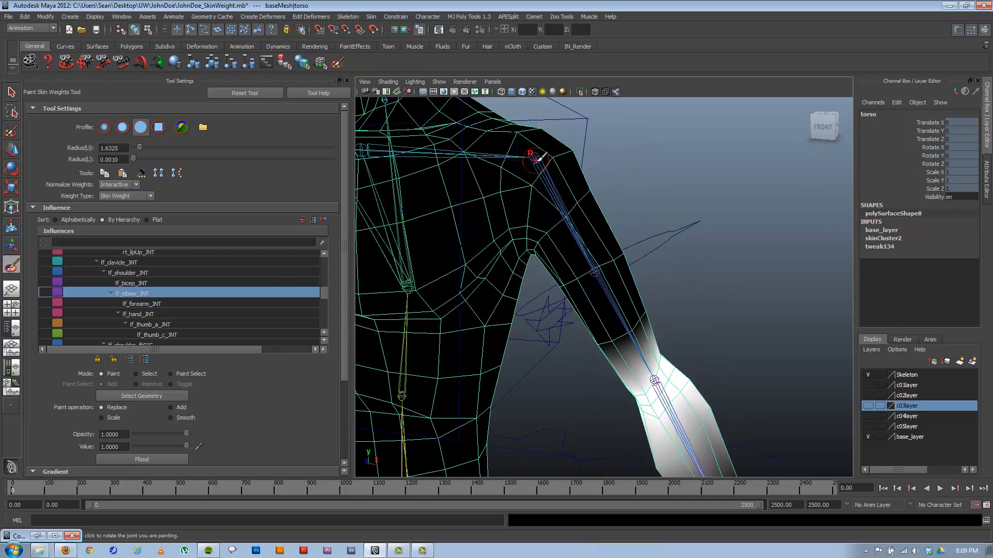
pyautogui.moveTo(538, 158); pyautogui.dragTo(533, 150, button='right')
pyautogui.keyDown('alt'); pyautogui.moveTo(533, 151); pyautogui.dragTo(520, 179); pyautogui.keyUp('alt')
pyautogui.moveTo(500, 154)
pyautogui.mouseDown(button='right')
pyautogui.moveTo(517, 146)
pyautogui.moveTo(506, 179)
pyautogui.moveTo(500, 155)
pyautogui.mouseUp(button='right')
pyautogui.keyDown('alt'); pyautogui.moveTo(615, 219); pyautogui.dragTo(640, 223); pyautogui.keyUp('alt')
# Step: Select the lf_shoulder_fkCTRL control and raise the left arm by rotating it to about -37 in Y
pyautogui.press('w')
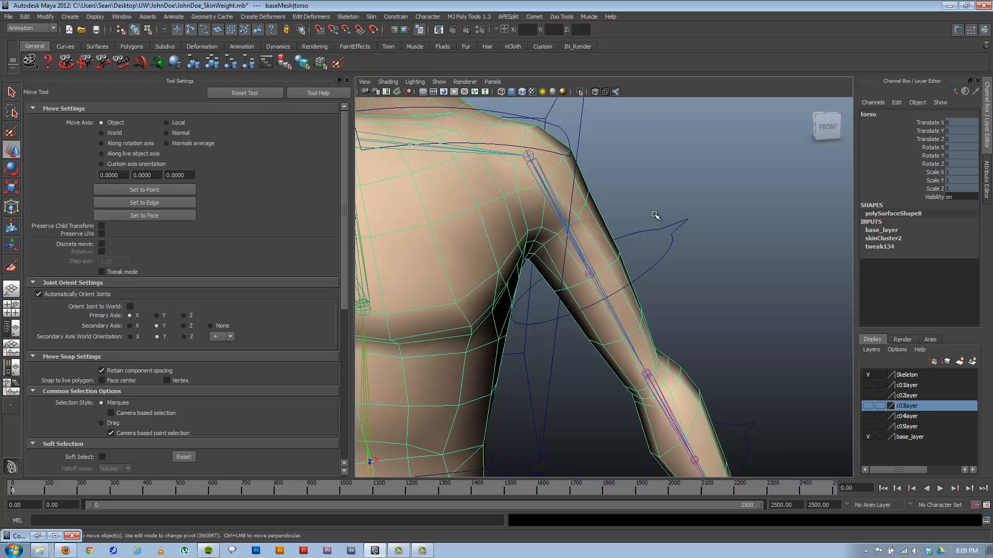
pyautogui.moveTo(674, 256); pyautogui.dragTo(646, 227)
pyautogui.press('e')
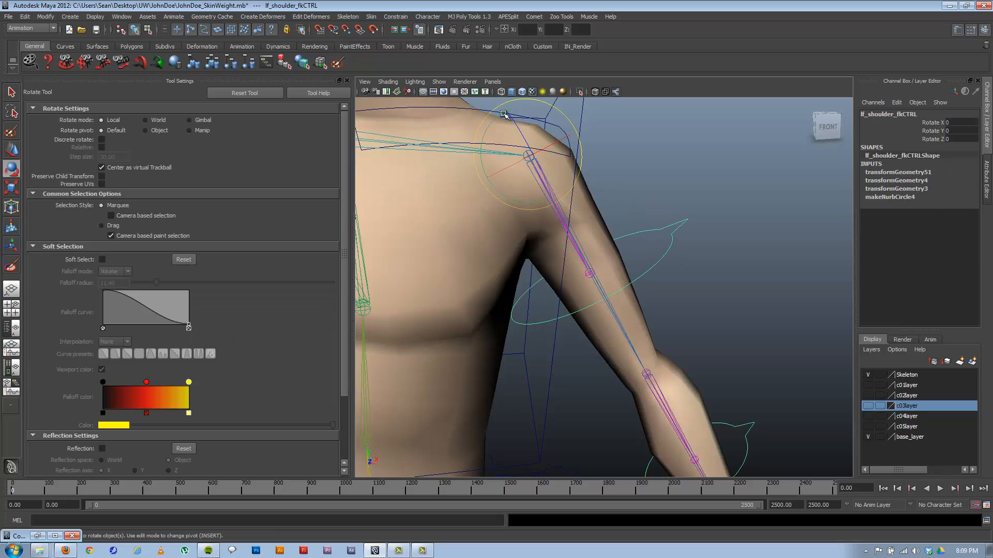
pyautogui.moveTo(503, 113); pyautogui.dragTo(509, 172)
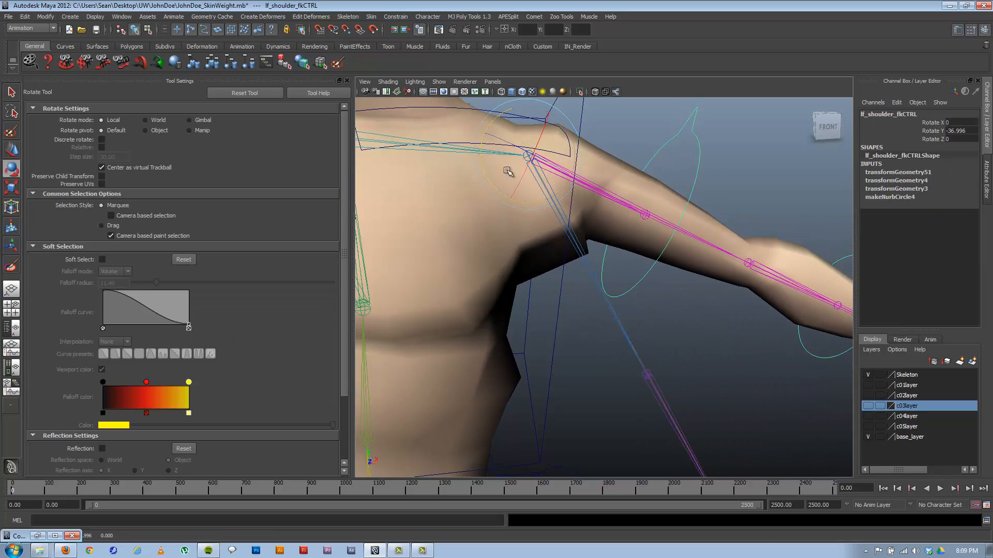
pyautogui.keyDown('alt'); pyautogui.moveTo(658, 267); pyautogui.dragTo(650, 262); pyautogui.keyUp('alt')
pyautogui.keyDown('alt'); pyautogui.moveTo(649, 262); pyautogui.dragTo(604, 276, button='right'); pyautogui.keyUp('alt')
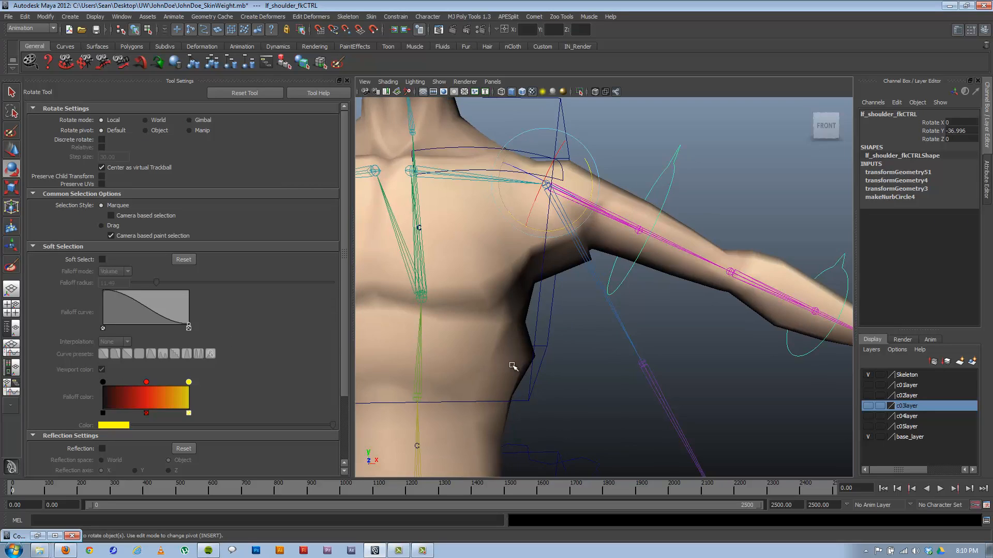
# Step: Select the torso mesh, activate the Paint Skin Weights Tool, and pick cl_spine_b_JNT as the influence
pyautogui.click(522, 351)
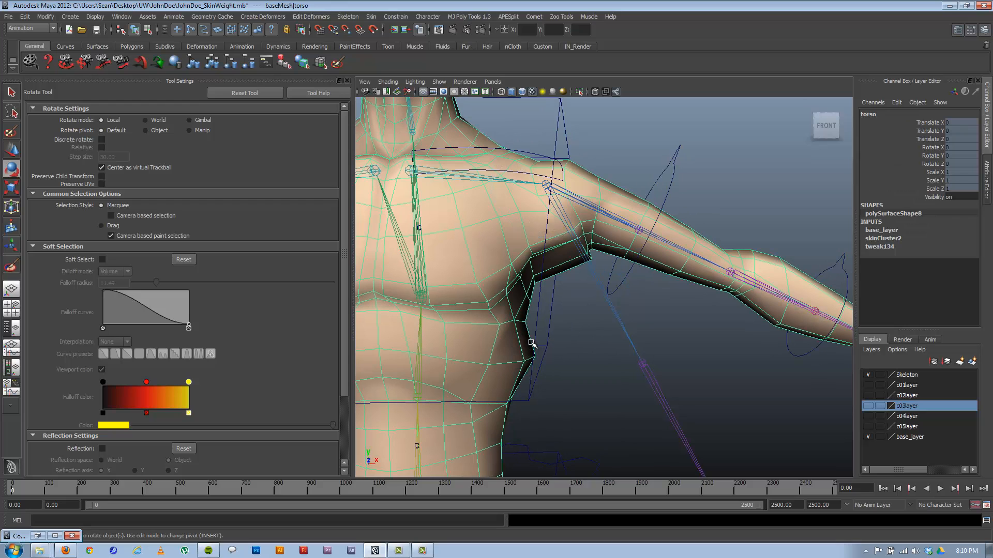
pyautogui.click(12, 266)
pyautogui.keyDown('alt'); pyautogui.moveTo(504, 329); pyautogui.dragTo(537, 318, button='middle'); pyautogui.keyUp('alt')
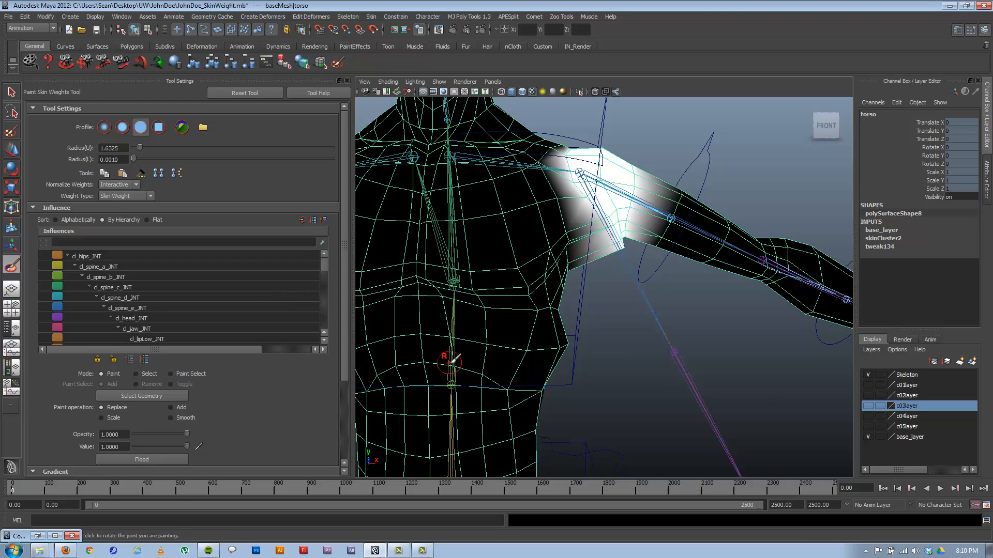
pyautogui.moveTo(451, 340); pyautogui.dragTo(455, 315, button='right')
pyautogui.keyDown('alt'); pyautogui.moveTo(558, 342); pyautogui.dragTo(529, 339); pyautogui.keyUp('alt')
pyautogui.keyDown('alt'); pyautogui.moveTo(530, 338); pyautogui.dragTo(567, 329, button='middle'); pyautogui.keyUp('alt')
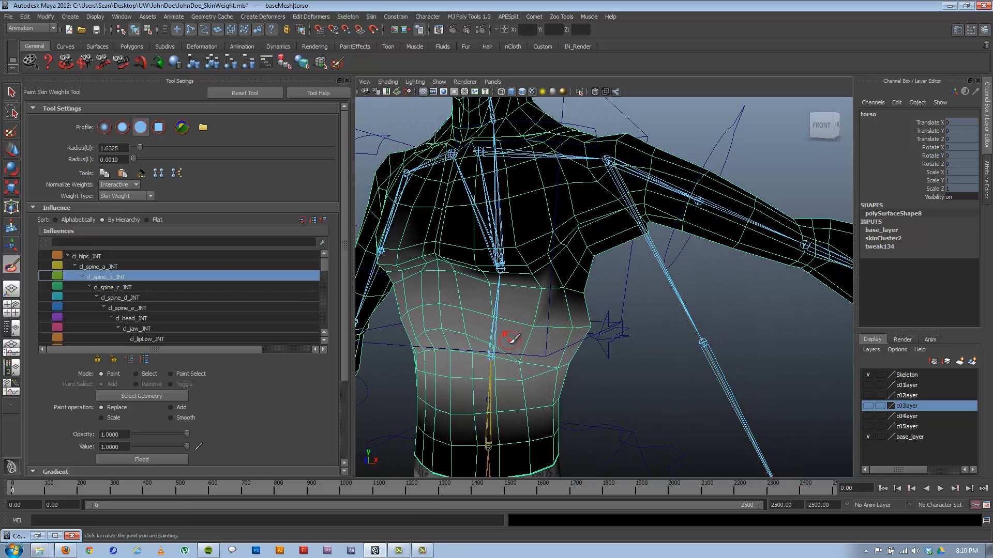
# Step: Enlarge the brush to a radius of 3.9878 and paint full cl_spine_b_JNT weight over the left ribcage, front and back
pyautogui.moveTo(512, 342); pyautogui.dragTo(510, 339)
pyautogui.moveTo(511, 331)
pyautogui.mouseDown()
pyautogui.moveTo(565, 331)
pyautogui.moveTo(538, 313)
pyautogui.moveTo(572, 305)
pyautogui.moveTo(446, 309)
pyautogui.moveTo(458, 326)
pyautogui.moveTo(547, 335)
pyautogui.moveTo(443, 358)
pyautogui.mouseUp()
pyautogui.moveTo(551, 345)
pyautogui.keyDown('alt'); pyautogui.mouseDown()
pyautogui.moveTo(521, 334)
pyautogui.moveTo(612, 335)
pyautogui.moveTo(483, 323)
pyautogui.mouseUp(); pyautogui.keyUp('alt')
pyautogui.moveTo(639, 317)
pyautogui.mouseDown()
pyautogui.moveTo(702, 297)
pyautogui.moveTo(721, 361)
pyautogui.moveTo(737, 306)
pyautogui.moveTo(695, 331)
pyautogui.mouseUp()
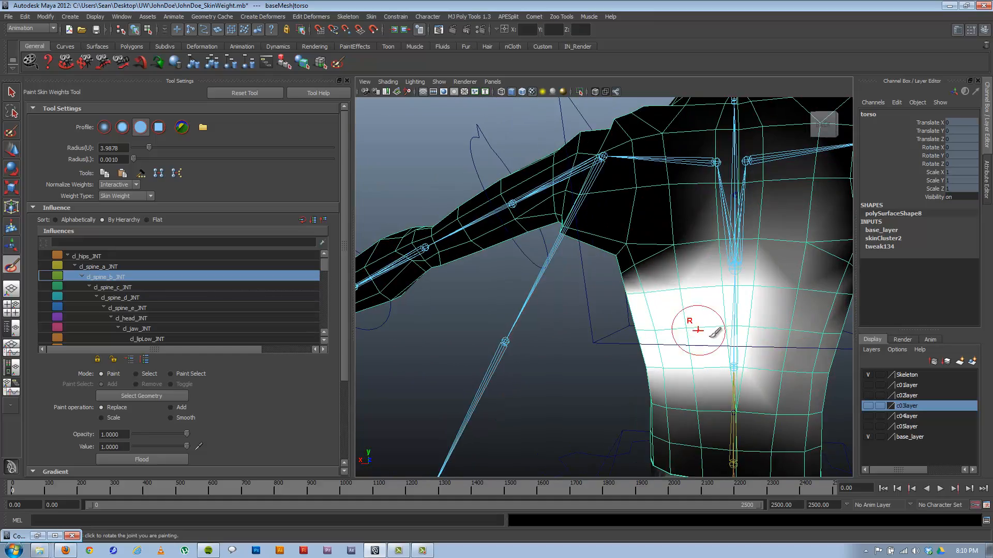
pyautogui.keyDown('alt'); pyautogui.moveTo(743, 324); pyautogui.dragTo(689, 321, button='middle'); pyautogui.keyUp('alt')
pyautogui.moveTo(715, 297); pyautogui.dragTo(721, 348)
pyautogui.moveTo(624, 369)
pyautogui.keyDown('alt'); pyautogui.mouseDown()
pyautogui.moveTo(577, 395)
pyautogui.moveTo(791, 388)
pyautogui.mouseUp(); pyautogui.keyUp('alt')
pyautogui.moveTo(552, 316)
pyautogui.mouseDown()
pyautogui.moveTo(541, 300)
pyautogui.moveTo(503, 290)
pyautogui.mouseUp()
pyautogui.keyDown('alt'); pyautogui.moveTo(533, 335); pyautogui.dragTo(541, 344); pyautogui.keyUp('alt')
pyautogui.keyDown('alt'); pyautogui.moveTo(546, 348); pyautogui.dragTo(573, 287, button='middle'); pyautogui.keyUp('alt')
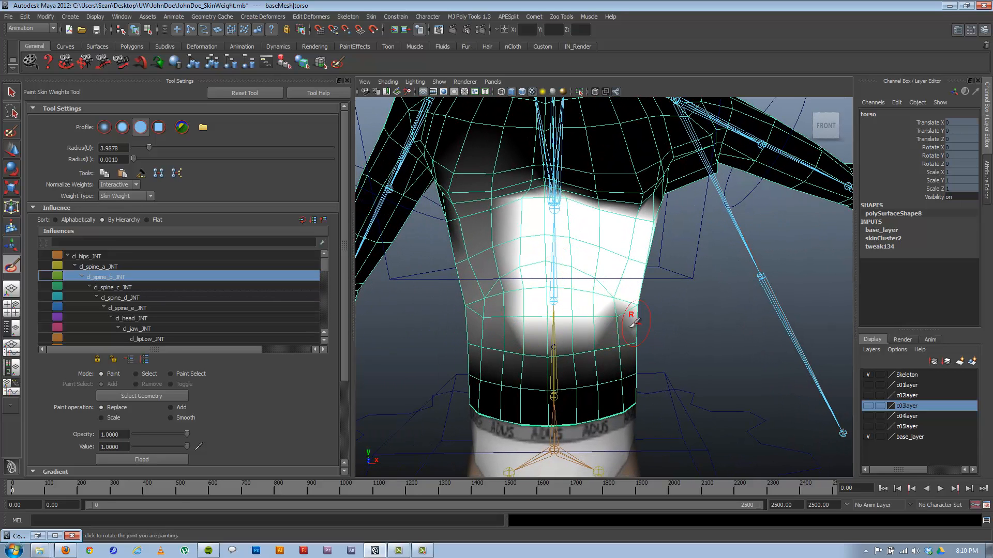
pyautogui.moveTo(629, 320)
pyautogui.mouseDown()
pyautogui.moveTo(620, 284)
pyautogui.moveTo(626, 297)
pyautogui.mouseUp()
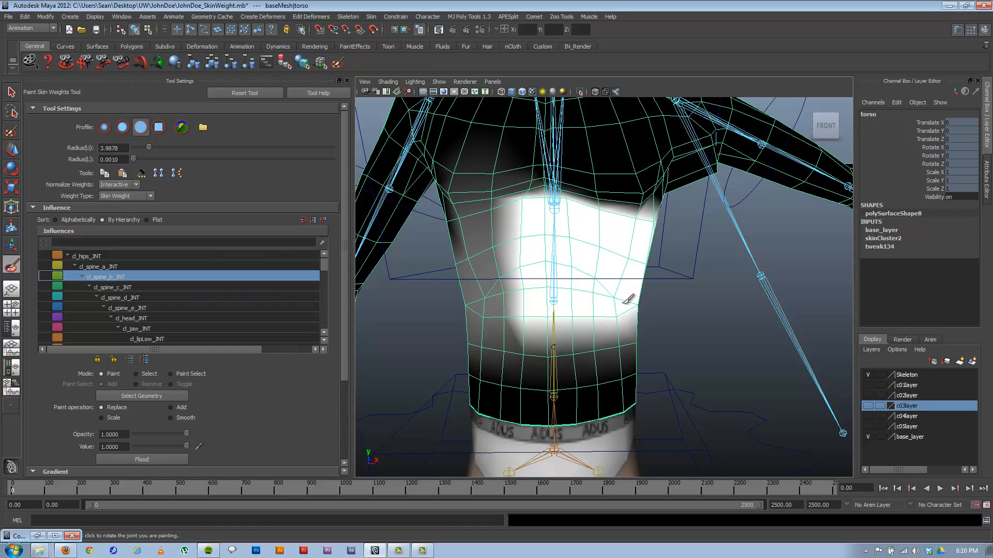
# Step: Pick cl_spine_a_JNT as the influence and paint its full weight around the left side of the waist
pyautogui.scroll(-3, 548, 300)
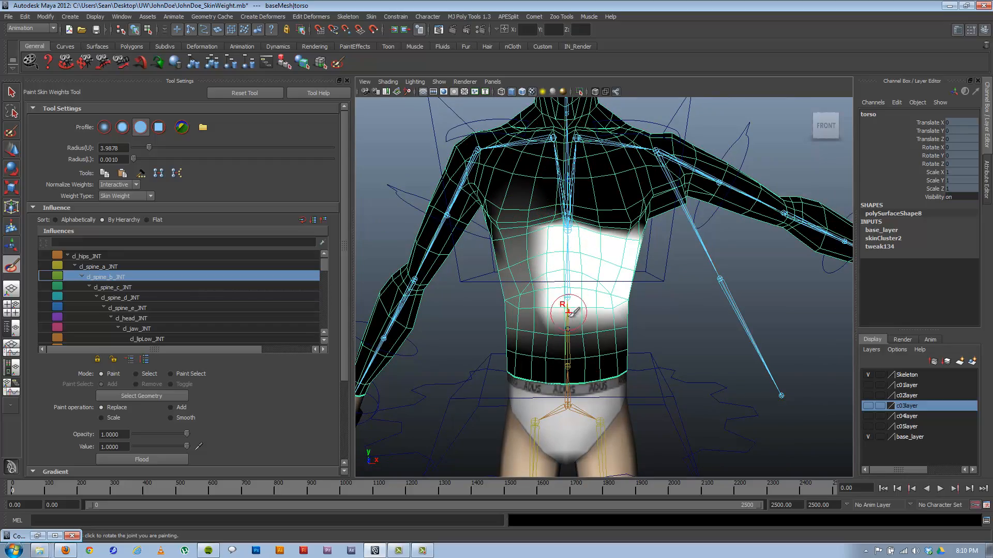
pyautogui.keyDown('alt'); pyautogui.moveTo(543, 266); pyautogui.dragTo(618, 300); pyautogui.keyUp('alt')
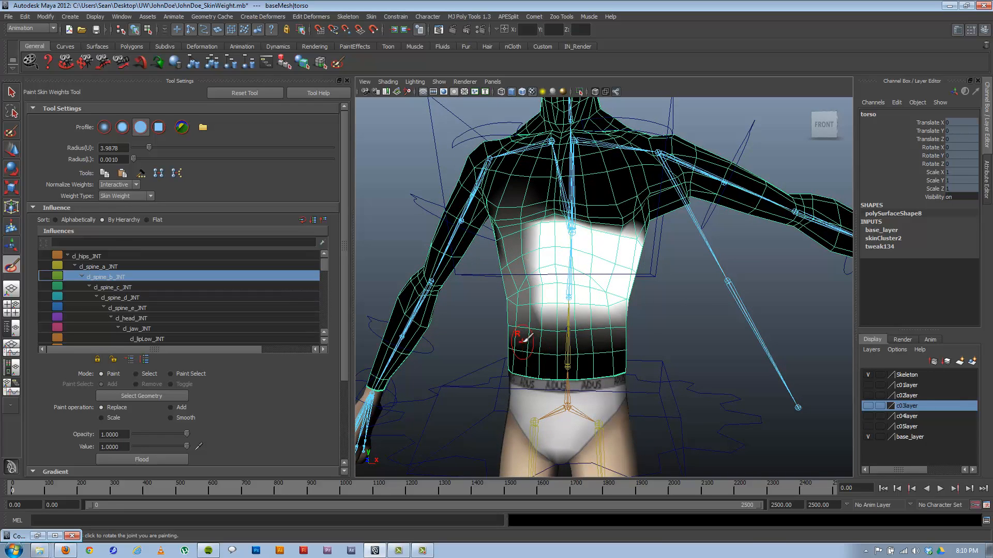
pyautogui.scroll(4, 571, 315)
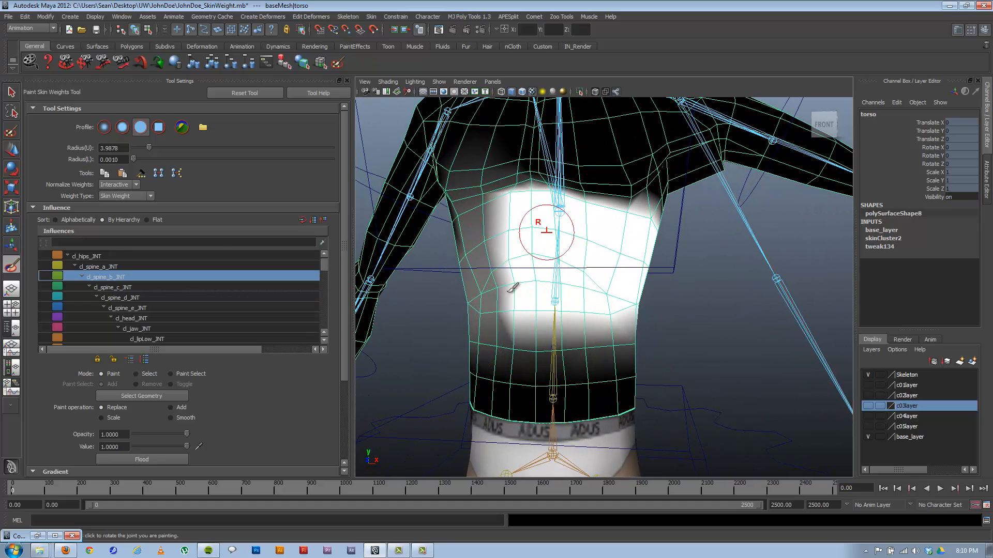
pyautogui.keyDown('alt'); pyautogui.moveTo(581, 313); pyautogui.dragTo(588, 273, button='middle'); pyautogui.keyUp('alt')
pyautogui.keyDown('alt'); pyautogui.moveTo(563, 291); pyautogui.dragTo(568, 287); pyautogui.keyUp('alt')
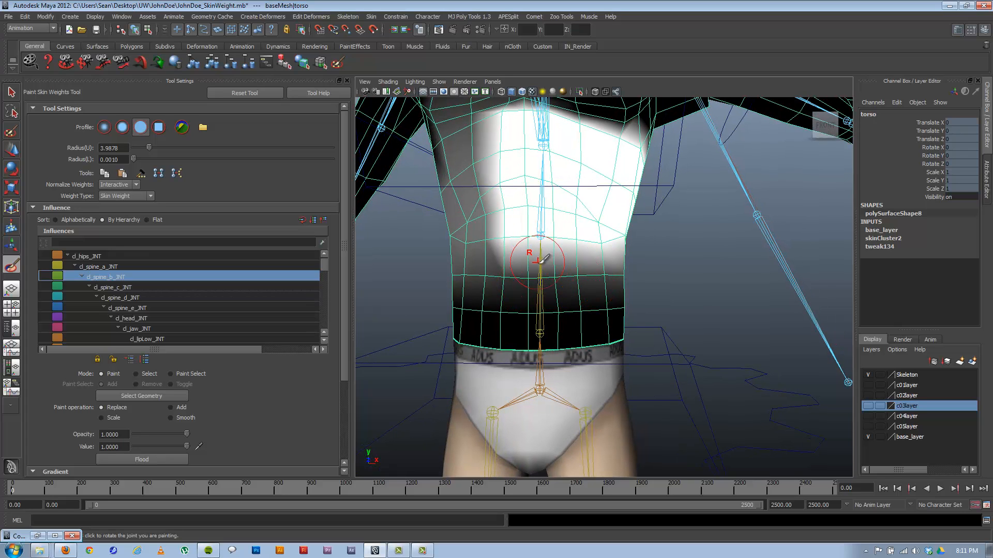
pyautogui.rightClick(539, 279)
pyautogui.click(554, 279)
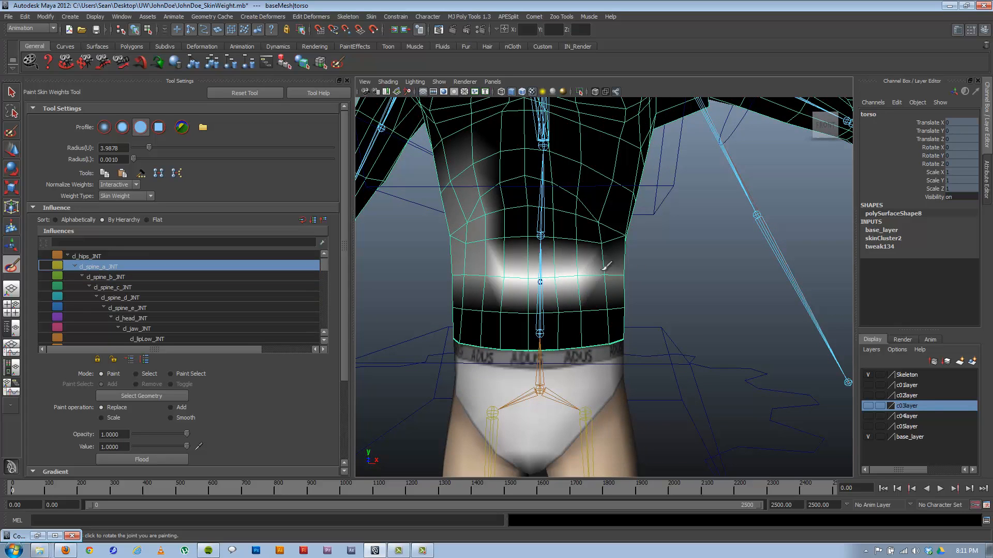
pyautogui.moveTo(538, 284)
pyautogui.keyDown('alt'); pyautogui.mouseDown()
pyautogui.moveTo(667, 279)
pyautogui.moveTo(634, 331)
pyautogui.mouseUp(); pyautogui.keyUp('alt')
# Step: Pick cl_hips_JNT as the influence and examine its weights on the lower torso
pyautogui.rightClick(634, 331)
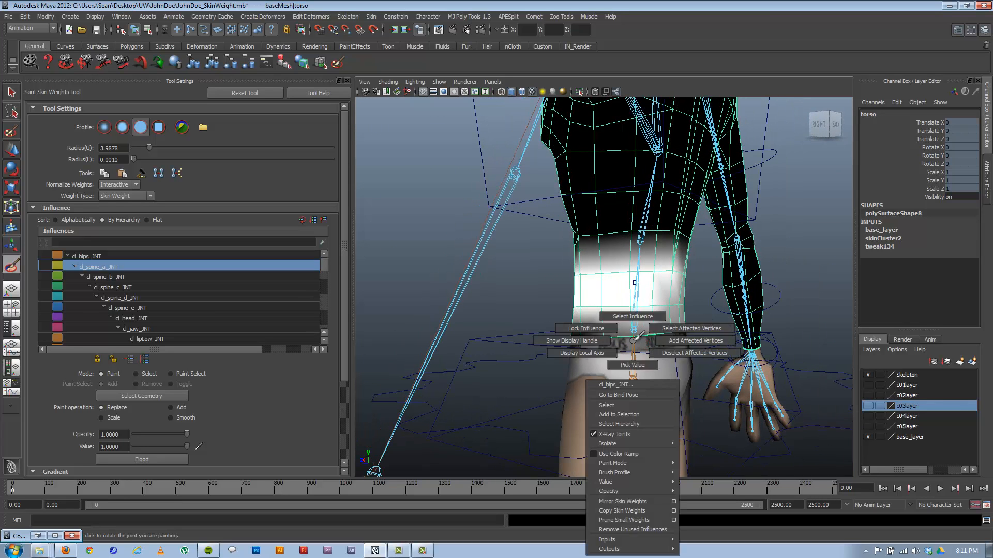
pyautogui.click(640, 312)
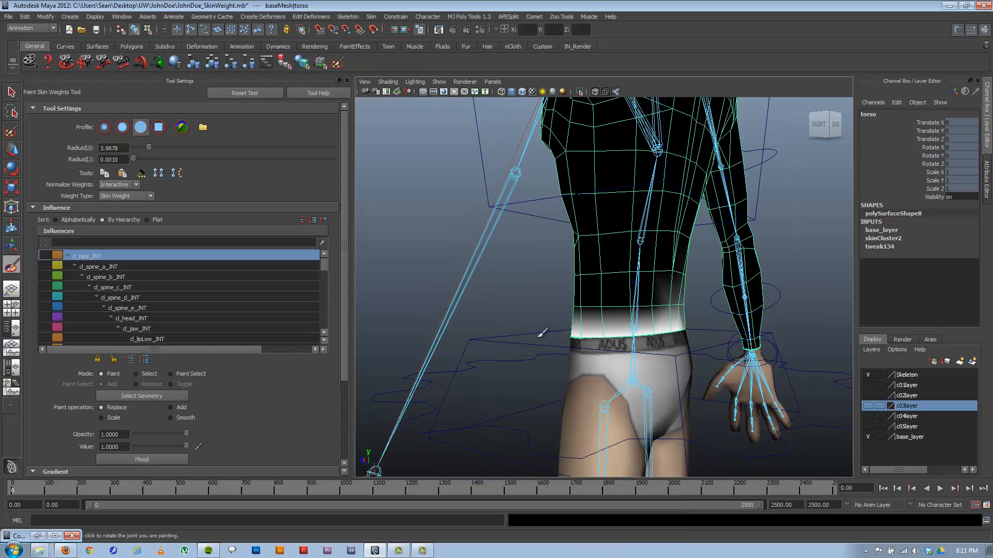
pyautogui.moveTo(579, 341)
pyautogui.keyDown('alt'); pyautogui.mouseDown()
pyautogui.moveTo(713, 344)
pyautogui.moveTo(571, 342)
pyautogui.mouseUp(); pyautogui.keyUp('alt')
pyautogui.keyDown('alt'); pyautogui.moveTo(618, 287); pyautogui.dragTo(603, 280, button='right'); pyautogui.keyUp('alt')
pyautogui.keyDown('alt'); pyautogui.moveTo(588, 210); pyautogui.dragTo(532, 304, button='middle'); pyautogui.keyUp('alt')
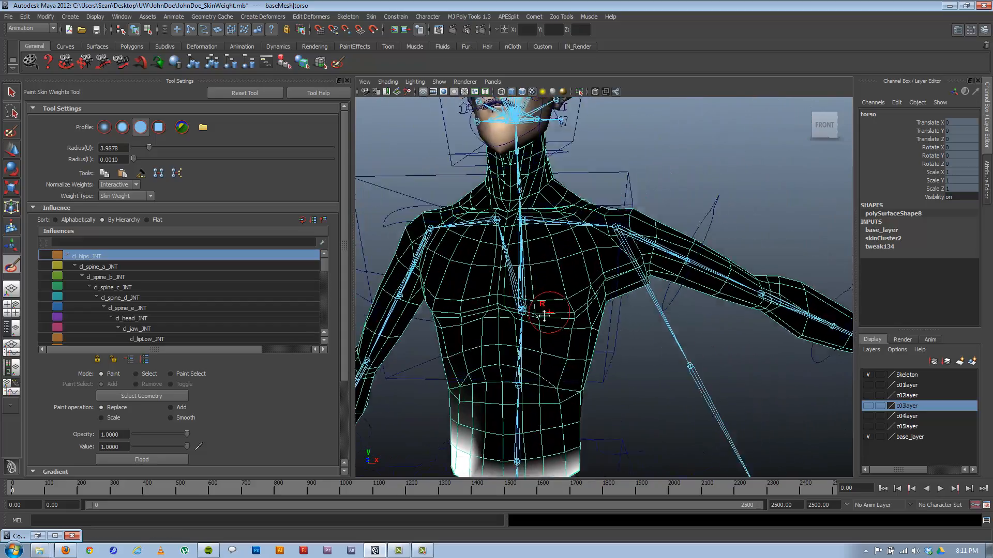
# Step: Pick lf_clavicle_JNT as the influence and reduce the brush radius to 1.1884 for work near the left shoulder
pyautogui.scroll(5, 543, 310)
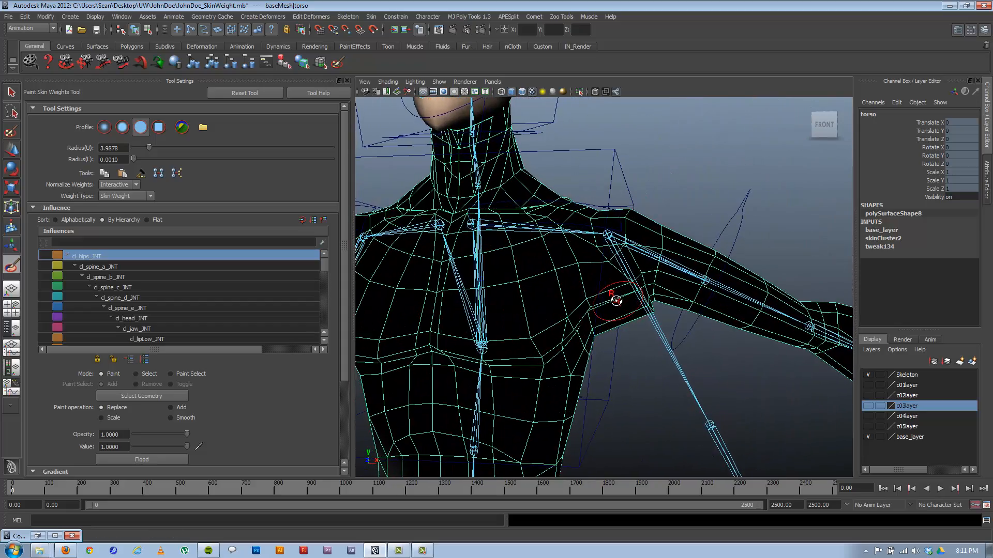
pyautogui.scroll(2, 613, 295)
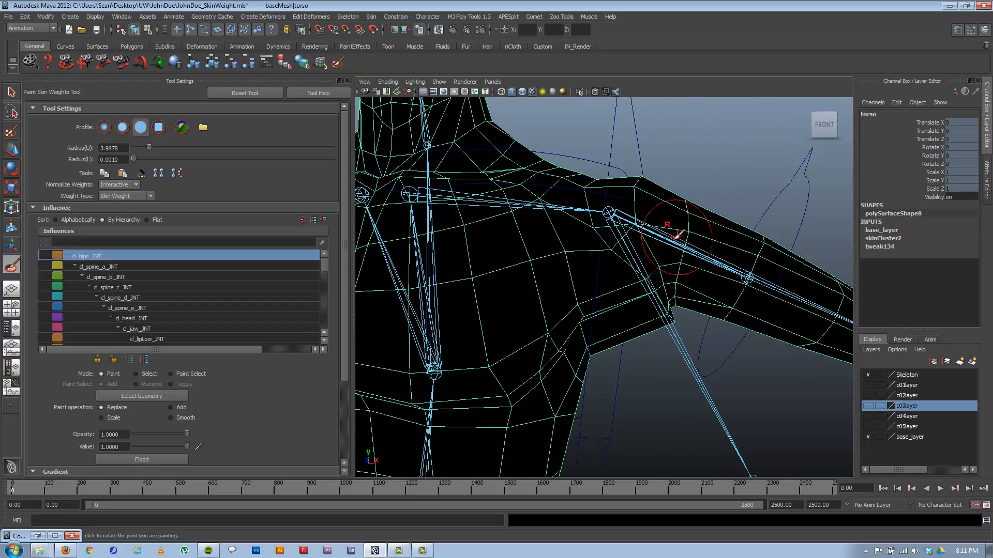
pyautogui.moveTo(510, 203); pyautogui.dragTo(512, 173, button='right')
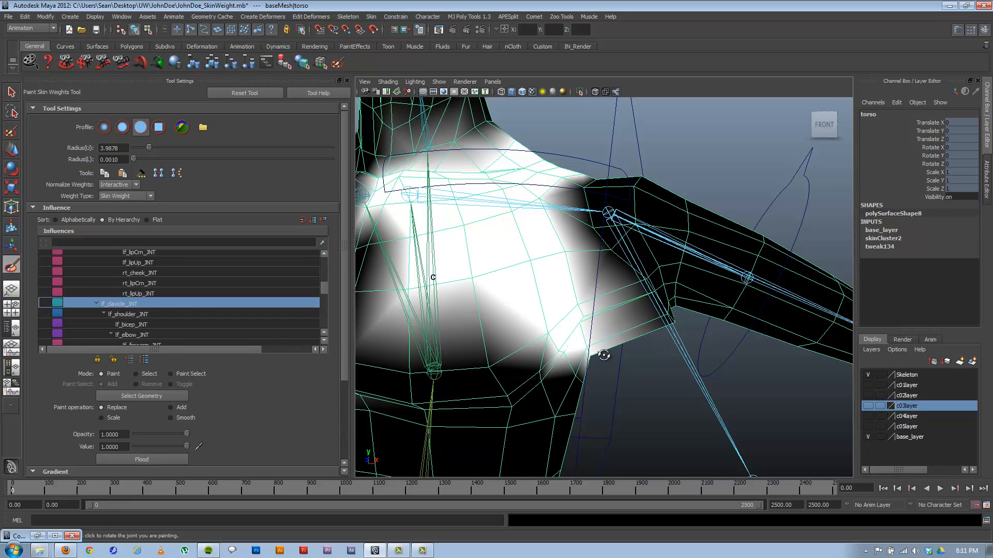
pyautogui.moveTo(604, 355)
pyautogui.keyDown('alt'); pyautogui.mouseDown()
pyautogui.moveTo(574, 350)
pyautogui.moveTo(587, 337)
pyautogui.mouseUp(); pyautogui.keyUp('alt')
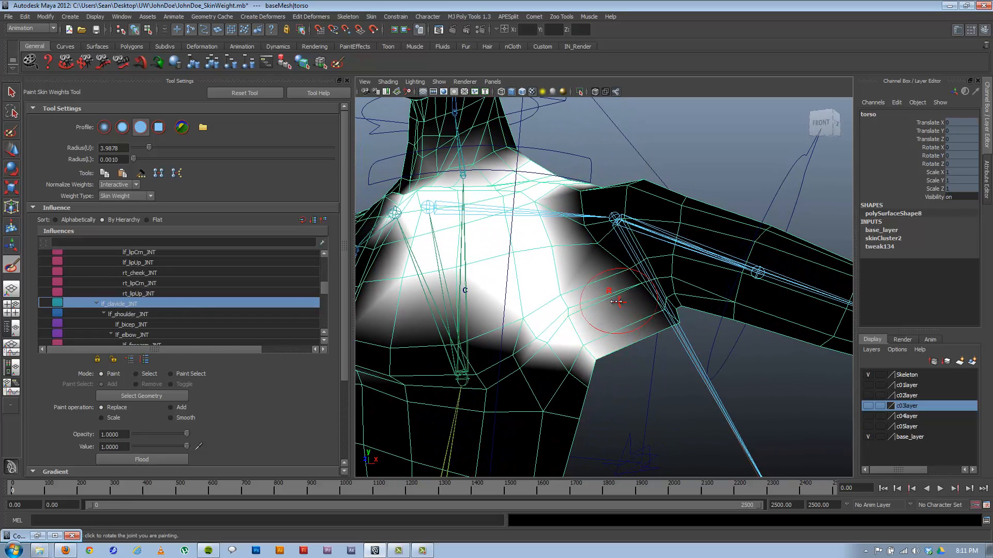
pyautogui.moveTo(617, 301); pyautogui.dragTo(594, 291)
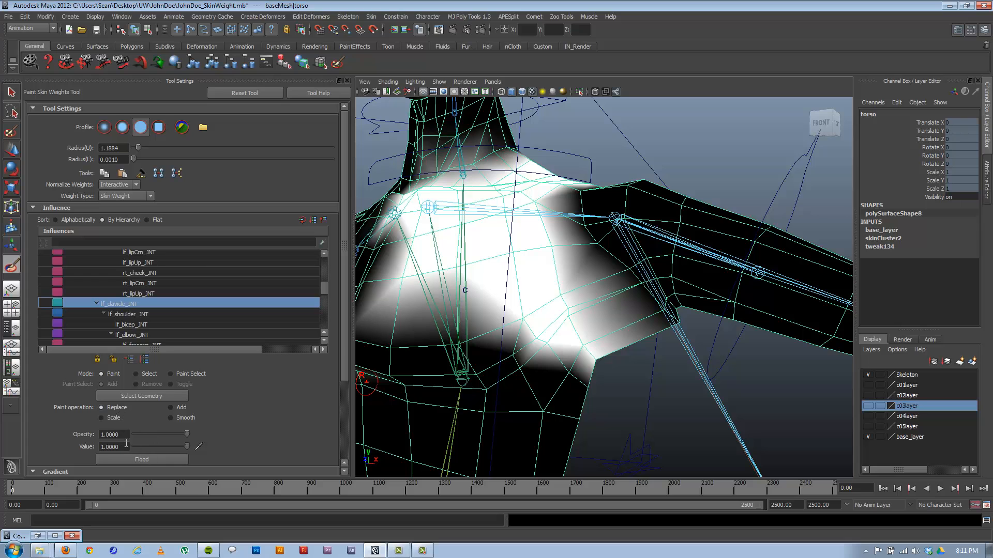
# Step: Set the paint value to 0.2 and paint lf_clavicle_JNT weight between the front of the left shoulder and the armpit
pyautogui.moveTo(126, 443); pyautogui.dragTo(55, 445)
pyautogui.write('0.2')
pyautogui.press('Return')
pyautogui.keyDown('alt'); pyautogui.moveTo(572, 339); pyautogui.dragTo(627, 337); pyautogui.keyUp('alt')
pyautogui.click(631, 282)
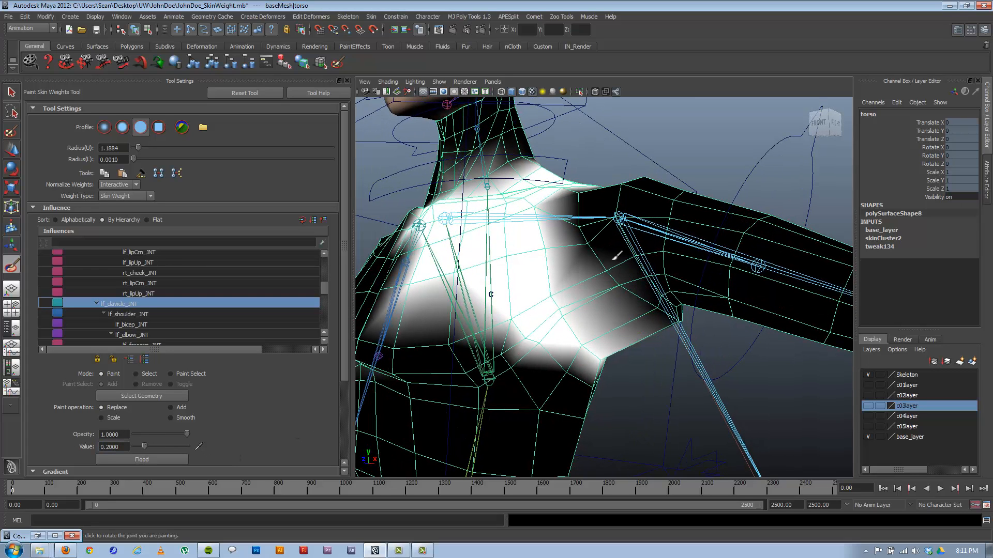
pyautogui.moveTo(628, 286)
pyautogui.mouseDown()
pyautogui.moveTo(682, 323)
pyautogui.moveTo(639, 339)
pyautogui.mouseUp()
# Step: Set the paint value to 0.5 and paint lf_clavicle_JNT weight across the front of the left shoulder toward the armpit
pyautogui.keyDown('alt'); pyautogui.moveTo(492, 343); pyautogui.dragTo(534, 353); pyautogui.keyUp('alt')
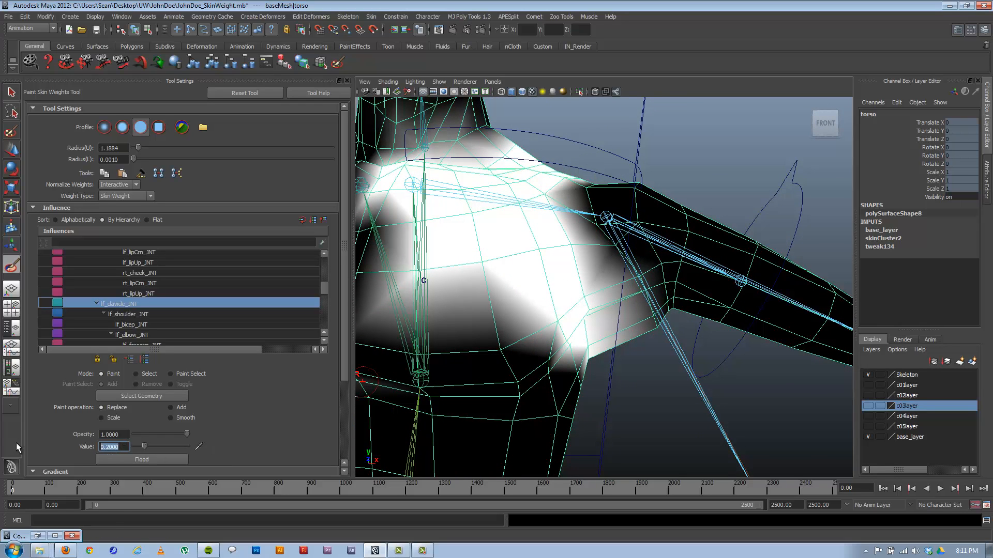
pyautogui.write('0.5')
pyautogui.press('Return')
pyautogui.moveTo(572, 343)
pyautogui.keyDown('alt'); pyautogui.mouseDown()
pyautogui.moveTo(589, 326)
pyautogui.moveTo(609, 242)
pyautogui.moveTo(643, 314)
pyautogui.moveTo(673, 303)
pyautogui.moveTo(642, 291)
pyautogui.moveTo(664, 283)
pyautogui.moveTo(598, 305)
pyautogui.moveTo(647, 252)
pyautogui.moveTo(623, 288)
pyautogui.moveTo(636, 225)
pyautogui.moveTo(641, 235)
pyautogui.moveTo(641, 207)
pyautogui.moveTo(625, 189)
pyautogui.moveTo(728, 255)
pyautogui.moveTo(799, 243)
pyautogui.mouseUp(); pyautogui.keyUp('alt')
pyautogui.moveTo(595, 202); pyautogui.dragTo(581, 287)
pyautogui.moveTo(581, 287)
pyautogui.keyDown('alt'); pyautogui.mouseDown()
pyautogui.moveTo(591, 236)
pyautogui.moveTo(614, 272)
pyautogui.mouseUp(); pyautogui.keyUp('alt')
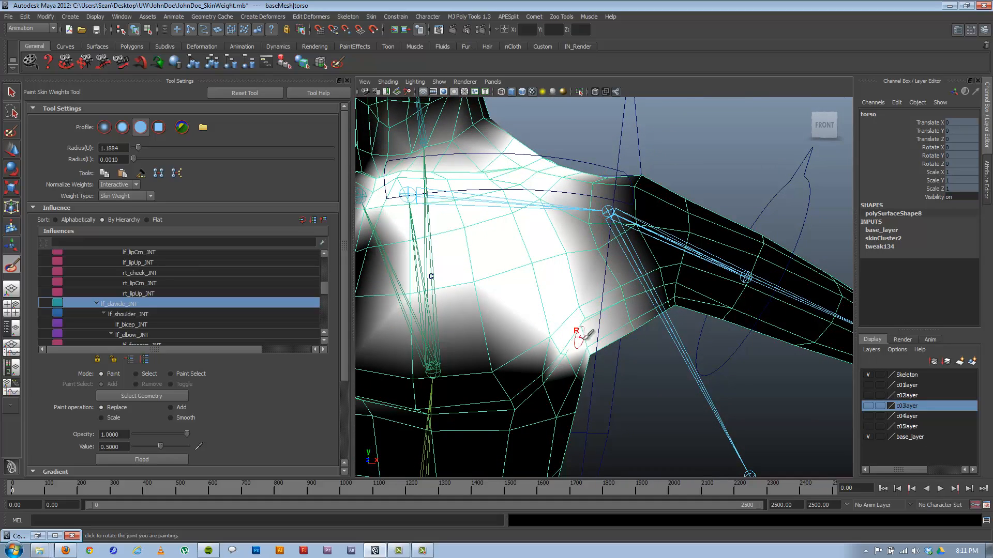
pyautogui.moveTo(583, 337)
pyautogui.keyDown('alt'); pyautogui.mouseDown()
pyautogui.moveTo(545, 348)
pyautogui.moveTo(603, 327)
pyautogui.moveTo(581, 324)
pyautogui.moveTo(588, 313)
pyautogui.mouseUp(); pyautogui.keyUp('alt')
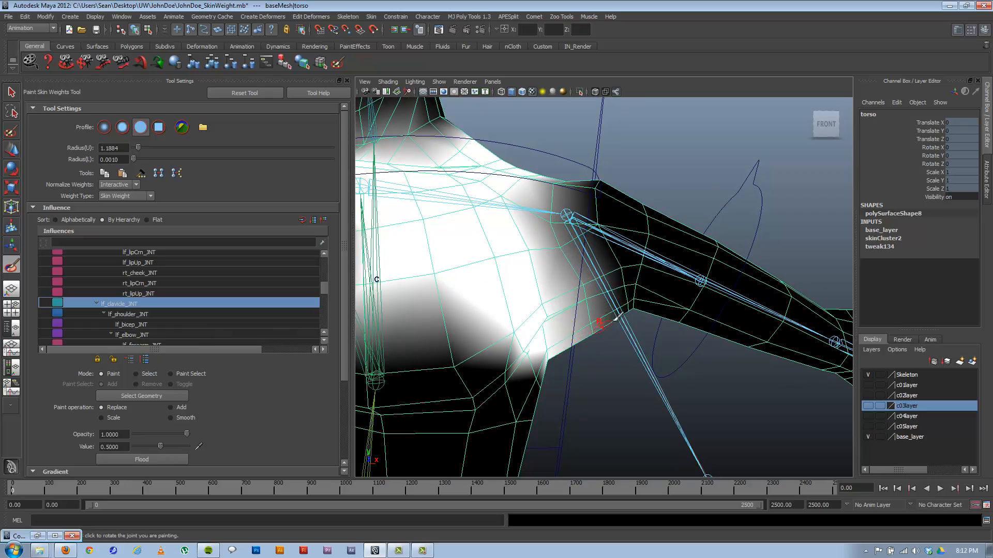
pyautogui.keyDown('alt'); pyautogui.moveTo(561, 345); pyautogui.dragTo(569, 317); pyautogui.keyUp('alt')
pyautogui.keyDown('alt'); pyautogui.moveTo(569, 317); pyautogui.dragTo(471, 306, button='right'); pyautogui.keyUp('alt')
pyautogui.moveTo(470, 305)
pyautogui.keyDown('alt'); pyautogui.mouseDown()
pyautogui.moveTo(510, 302)
pyautogui.moveTo(490, 305)
pyautogui.mouseUp(); pyautogui.keyUp('alt')
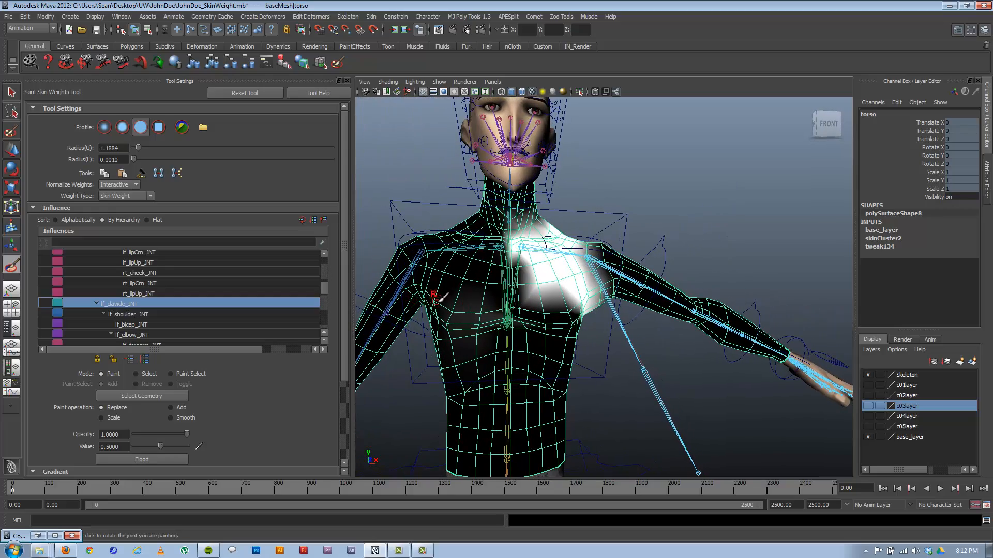
pyautogui.keyDown('alt'); pyautogui.moveTo(665, 274); pyautogui.dragTo(653, 279); pyautogui.keyUp('alt')
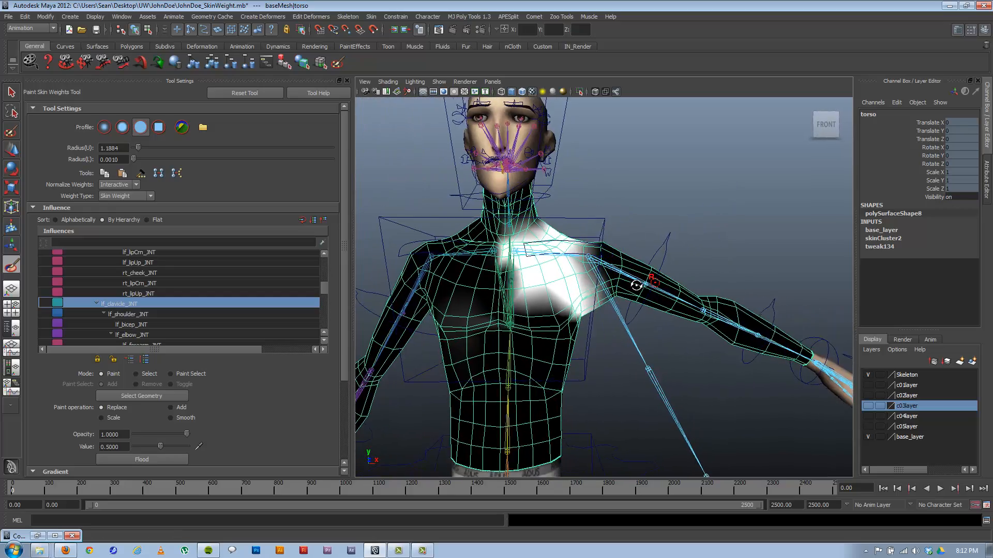
# Step: Set the paint value to 0.2 and paint lf_clavicle_JNT weight along the outer shoulder and around the left armpit, front and back
pyautogui.keyDown('alt'); pyautogui.moveTo(590, 309); pyautogui.dragTo(724, 331, button='right'); pyautogui.keyUp('alt')
pyautogui.keyDown('alt'); pyautogui.moveTo(612, 303); pyautogui.dragTo(585, 290); pyautogui.keyUp('alt')
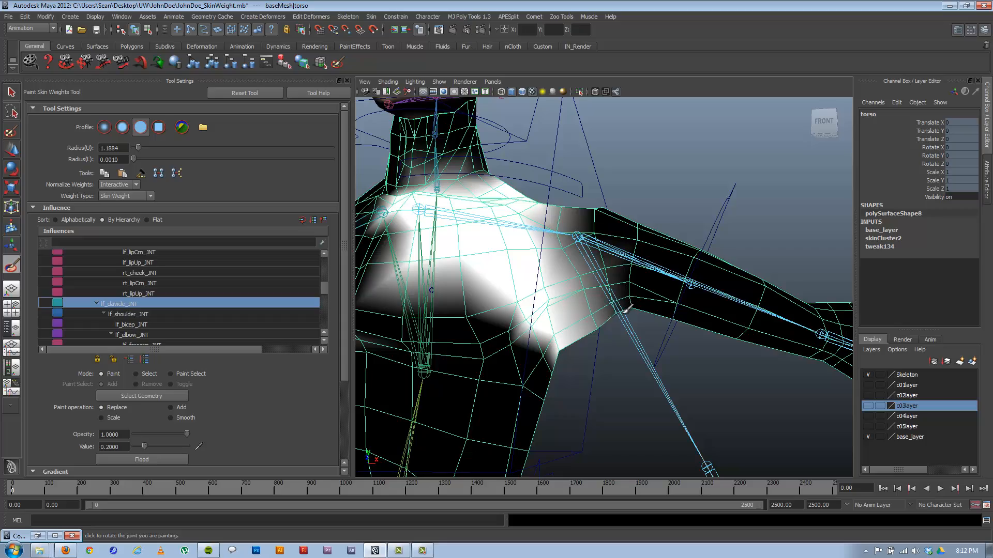
pyautogui.keyDown('alt'); pyautogui.moveTo(627, 309); pyautogui.dragTo(445, 305); pyautogui.keyUp('alt')
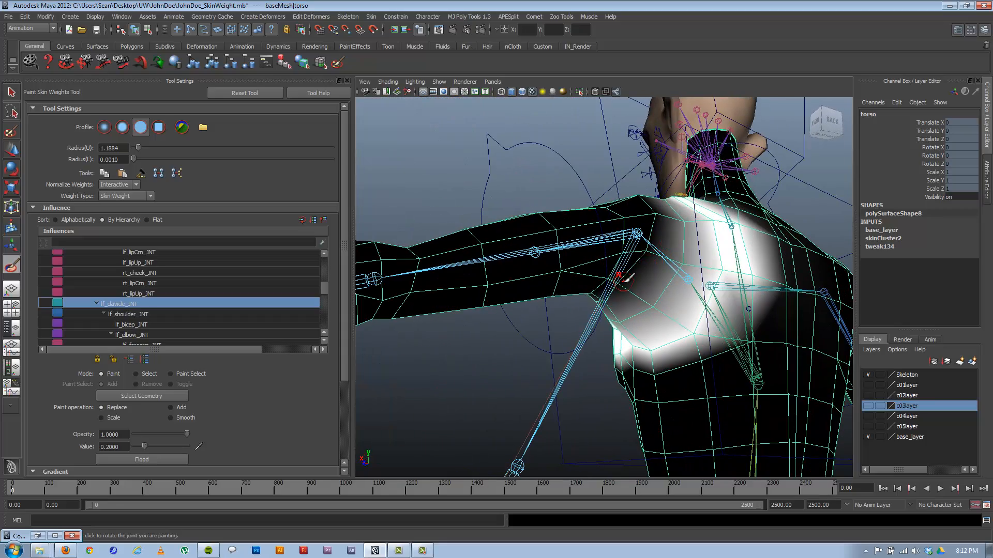
pyautogui.moveTo(597, 300)
pyautogui.keyDown('alt'); pyautogui.mouseDown()
pyautogui.moveTo(747, 315)
pyautogui.moveTo(717, 313)
pyautogui.mouseUp(); pyautogui.keyUp('alt')
pyautogui.moveTo(618, 270)
pyautogui.keyDown('alt'); pyautogui.mouseDown()
pyautogui.moveTo(578, 269)
pyautogui.moveTo(575, 251)
pyautogui.mouseUp(); pyautogui.keyUp('alt')
pyautogui.moveTo(556, 294)
pyautogui.keyDown('alt'); pyautogui.mouseDown()
pyautogui.moveTo(565, 296)
pyautogui.moveTo(532, 295)
pyautogui.moveTo(572, 293)
pyautogui.mouseUp(); pyautogui.keyUp('alt')
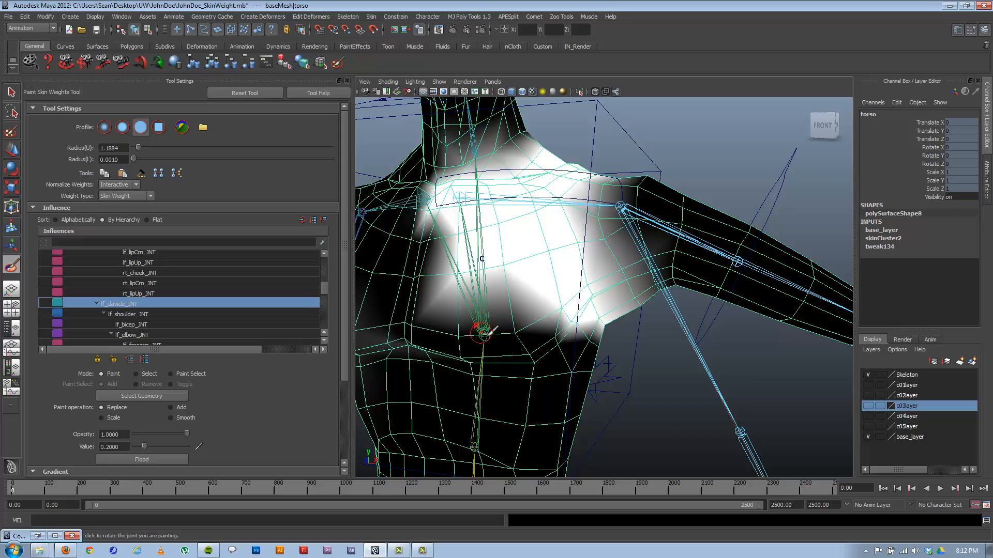
pyautogui.keyDown('alt'); pyautogui.moveTo(618, 319); pyautogui.dragTo(560, 314); pyautogui.keyUp('alt')
pyautogui.keyDown('alt'); pyautogui.moveTo(648, 279); pyautogui.dragTo(631, 280); pyautogui.keyUp('alt')
pyautogui.keyDown('alt'); pyautogui.moveTo(648, 242); pyautogui.dragTo(630, 256); pyautogui.keyUp('alt')
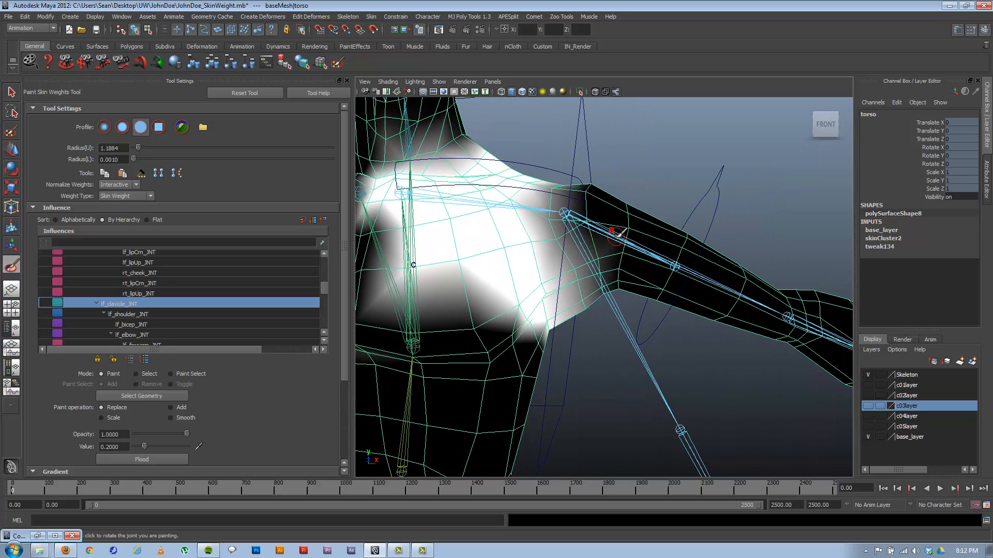
# Step: Pick cl_spine_c_JNT as the influence and examine its weights across the chest and below the left armpit
pyautogui.moveTo(617, 234); pyautogui.dragTo(621, 210, button='right')
pyautogui.keyDown('alt'); pyautogui.moveTo(640, 244); pyautogui.dragTo(638, 243); pyautogui.keyUp('alt')
pyautogui.moveTo(431, 336); pyautogui.dragTo(442, 301, button='right')
pyautogui.moveTo(442, 305)
pyautogui.keyDown('alt'); pyautogui.mouseDown()
pyautogui.moveTo(424, 331)
pyautogui.moveTo(538, 317)
pyautogui.moveTo(502, 323)
pyautogui.moveTo(527, 326)
pyautogui.moveTo(515, 325)
pyautogui.mouseUp(); pyautogui.keyUp('alt')
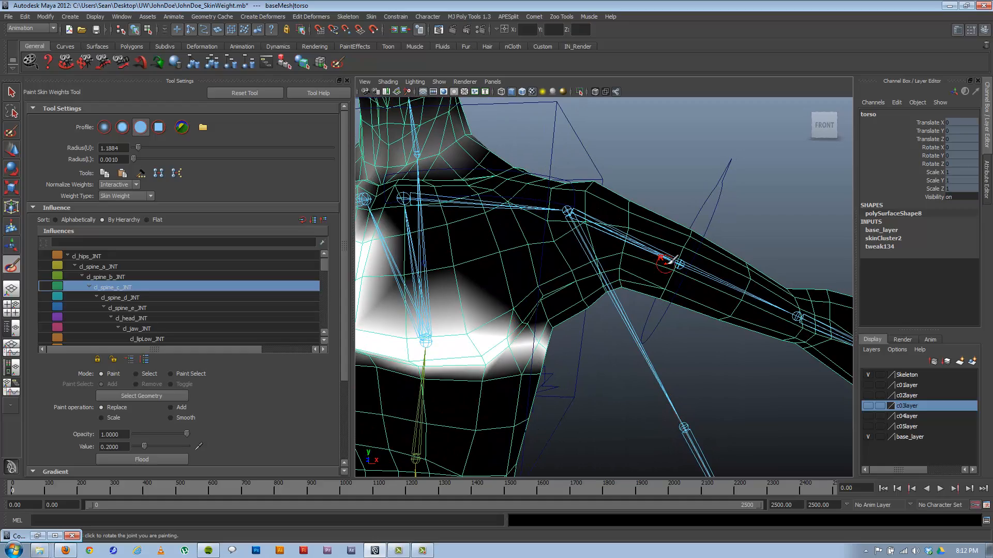
pyautogui.keyDown('alt'); pyautogui.moveTo(567, 263); pyautogui.dragTo(575, 284, button='middle'); pyautogui.keyUp('alt')
pyautogui.keyDown('alt'); pyautogui.moveTo(551, 313); pyautogui.dragTo(582, 314); pyautogui.keyUp('alt')
pyautogui.keyDown('alt'); pyautogui.moveTo(582, 314); pyautogui.dragTo(517, 322, button='right'); pyautogui.keyUp('alt')
pyautogui.keyDown('alt'); pyautogui.moveTo(528, 321); pyautogui.dragTo(568, 224, button='middle'); pyautogui.keyUp('alt')
pyautogui.keyDown('alt'); pyautogui.moveTo(569, 224); pyautogui.dragTo(536, 235); pyautogui.keyUp('alt')
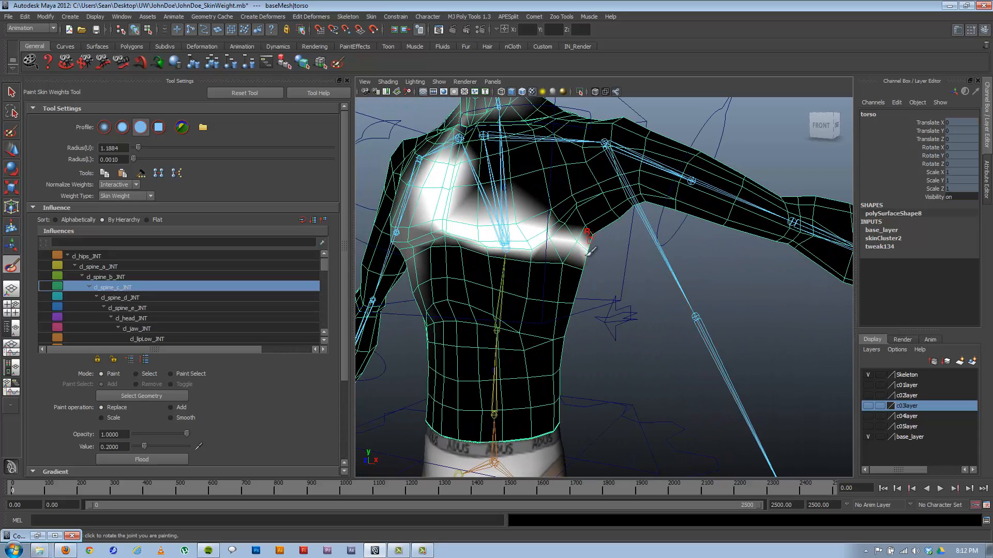
pyautogui.moveTo(579, 250)
pyautogui.keyDown('alt'); pyautogui.mouseDown()
pyautogui.moveTo(592, 250)
pyautogui.moveTo(581, 249)
pyautogui.mouseUp(); pyautogui.keyUp('alt')
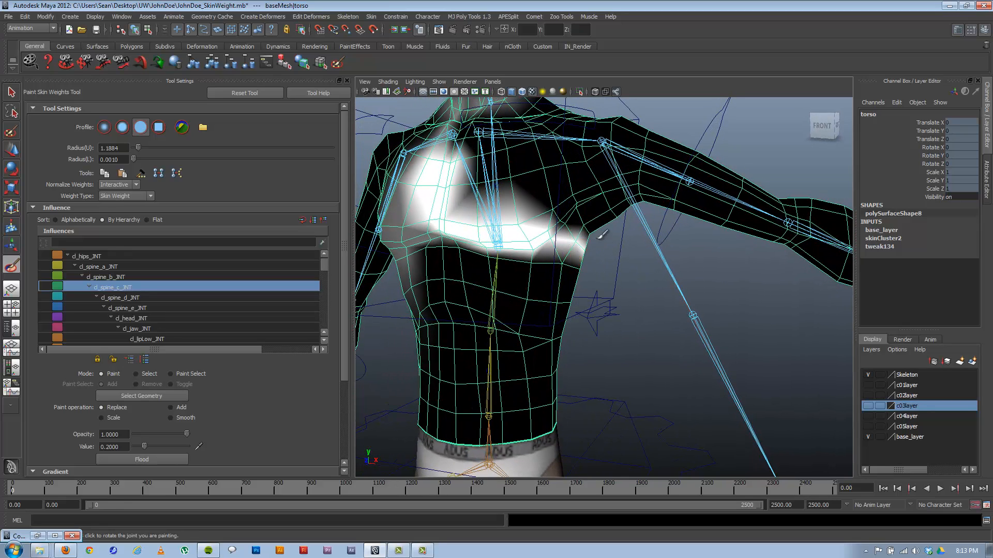
pyautogui.keyDown('alt'); pyautogui.moveTo(588, 238); pyautogui.dragTo(581, 231); pyautogui.keyUp('alt')
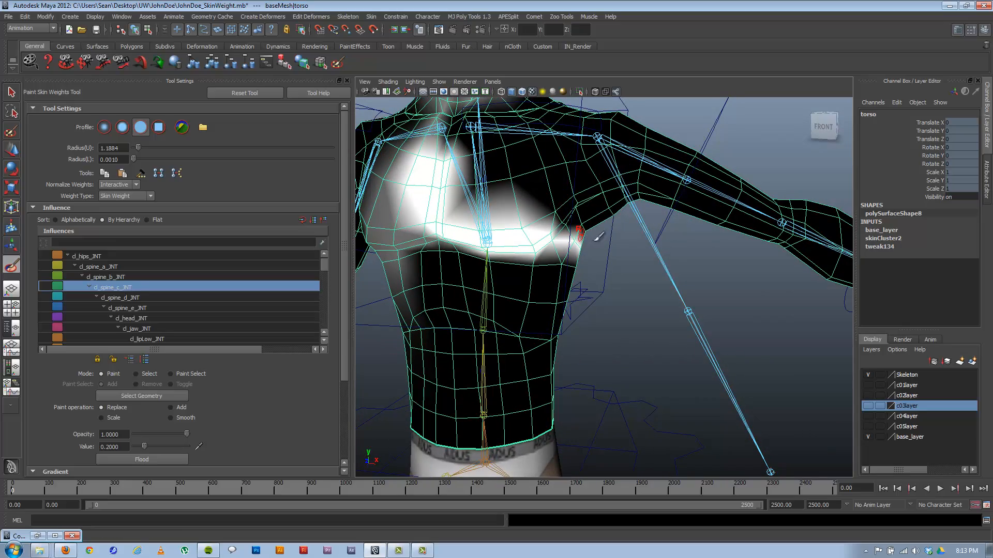
pyautogui.scroll(6, 597, 167)
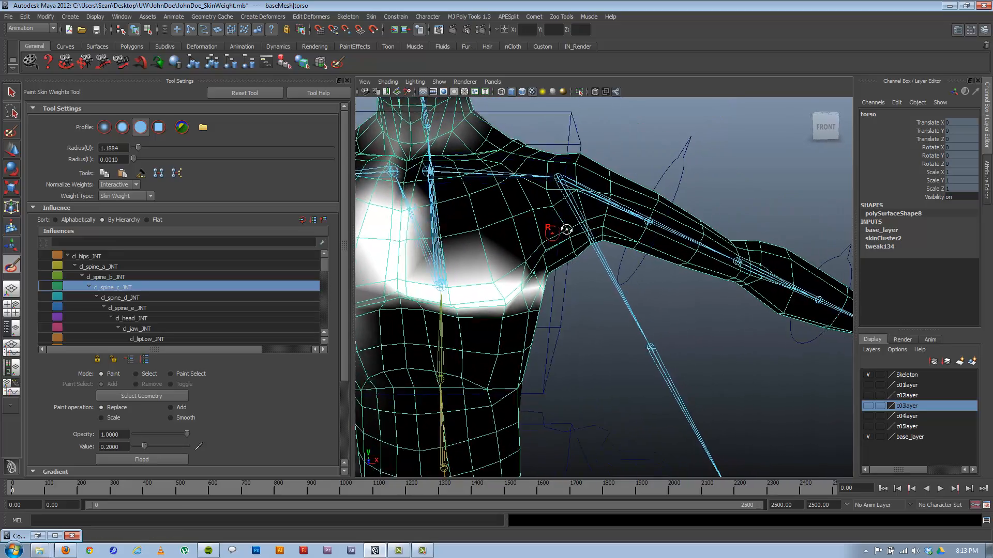
pyautogui.moveTo(613, 226)
pyautogui.keyDown('alt'); pyautogui.mouseDown()
pyautogui.moveTo(569, 227)
pyautogui.moveTo(591, 227)
pyautogui.mouseUp(); pyautogui.keyUp('alt')
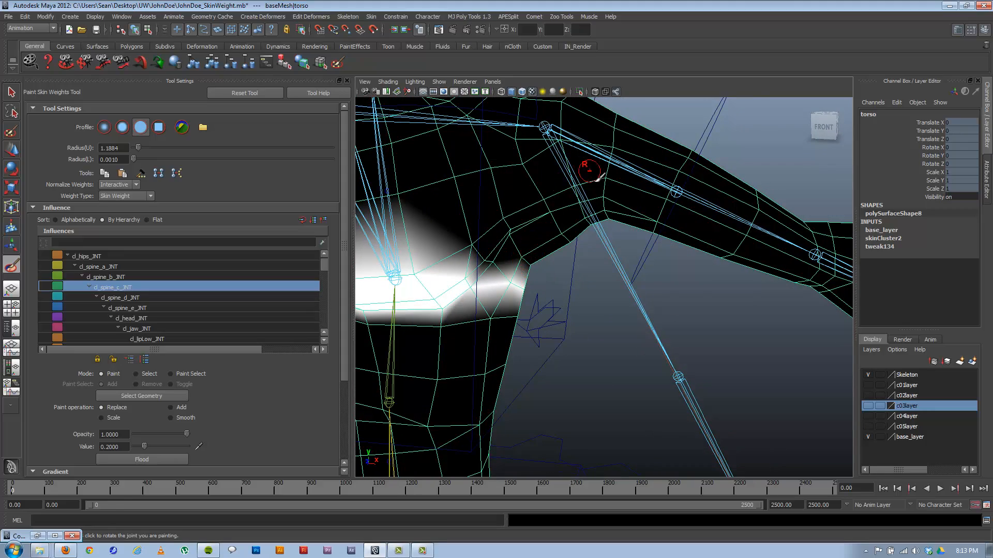
# Step: Pick lf_shoulder_JNT and lf_bicep_JNT in turn to compare their weights along the left upper arm
pyautogui.moveTo(588, 166)
pyautogui.keyDown('alt'); pyautogui.mouseDown()
pyautogui.moveTo(553, 221)
pyautogui.moveTo(543, 215)
pyautogui.moveTo(561, 235)
pyautogui.moveTo(554, 223)
pyautogui.mouseUp(); pyautogui.keyUp('alt')
pyautogui.moveTo(515, 180); pyautogui.dragTo(519, 155, button='right')
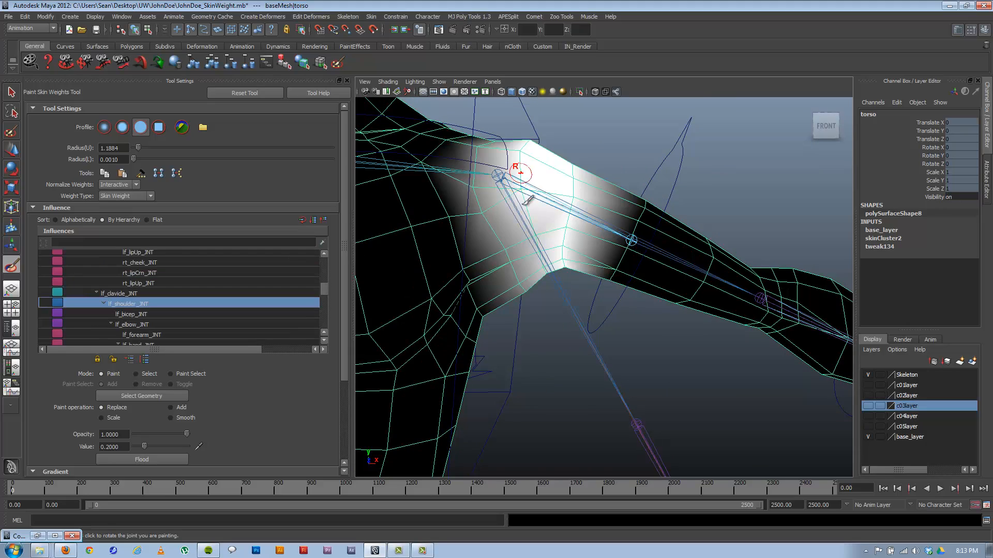
pyautogui.moveTo(528, 201)
pyautogui.keyDown('alt'); pyautogui.mouseDown()
pyautogui.moveTo(506, 215)
pyautogui.moveTo(534, 215)
pyautogui.moveTo(525, 215)
pyautogui.mouseUp(); pyautogui.keyUp('alt')
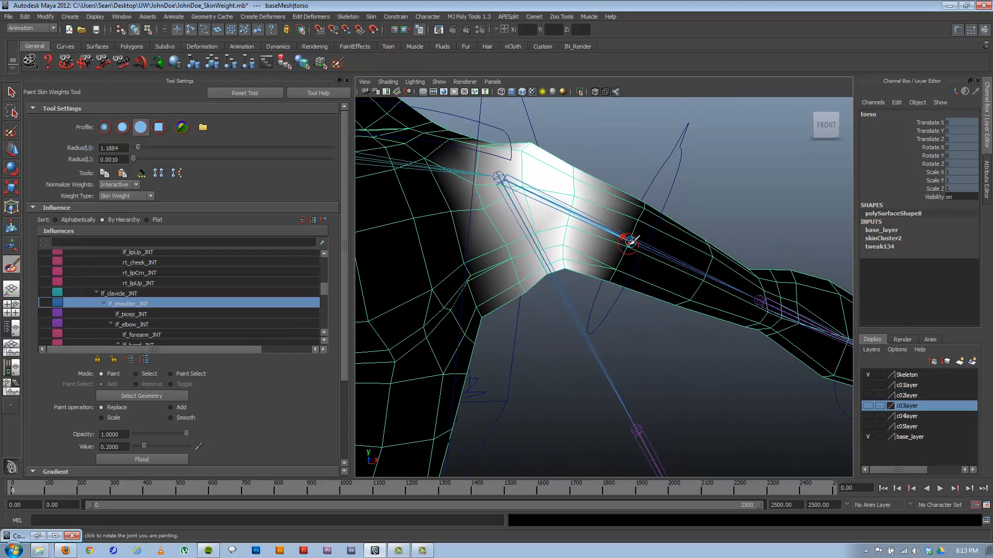
pyautogui.keyDown('alt'); pyautogui.moveTo(627, 233); pyautogui.dragTo(600, 232); pyautogui.keyUp('alt')
pyautogui.rightClick(608, 242)
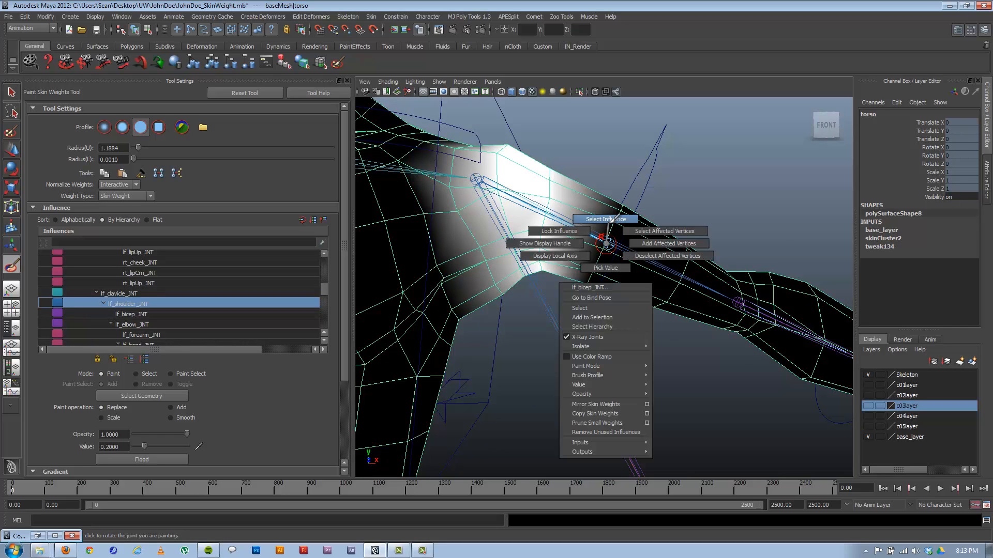
pyautogui.click(607, 219)
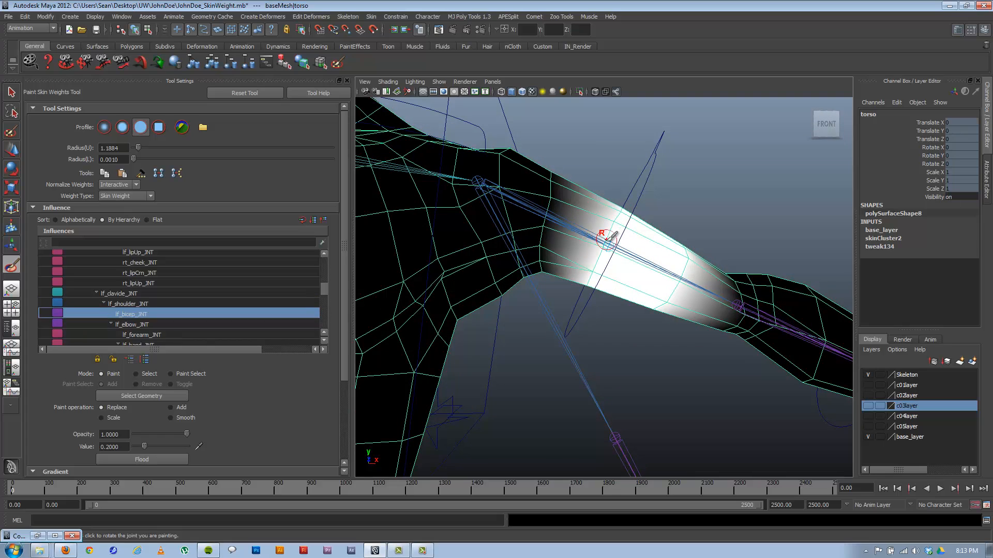
# Step: Pick lf_shoulder_JNT as the influence and paint its weight at 0.2 around the middle of the left upper arm
pyautogui.rightClick(522, 204)
pyautogui.click(522, 181)
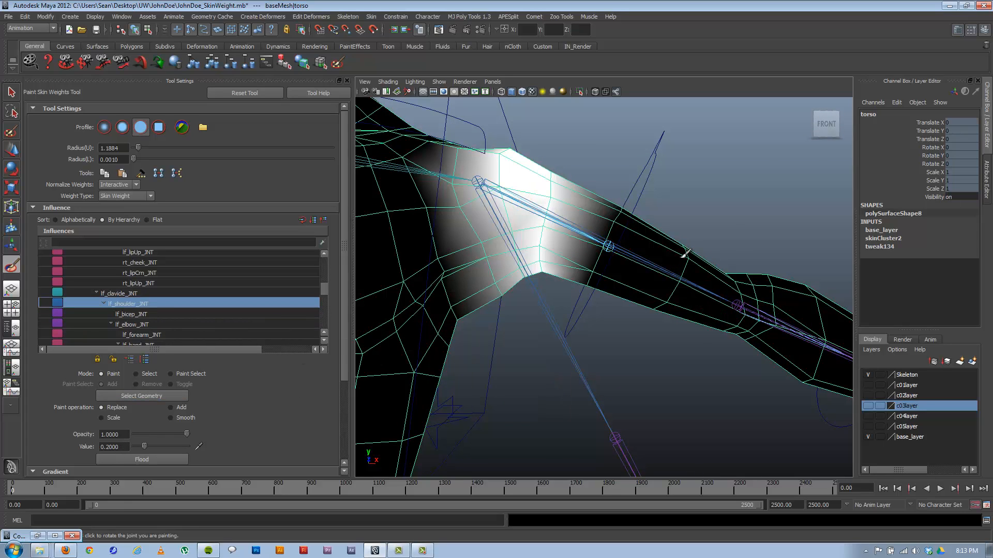
pyautogui.moveTo(628, 204); pyautogui.dragTo(595, 286)
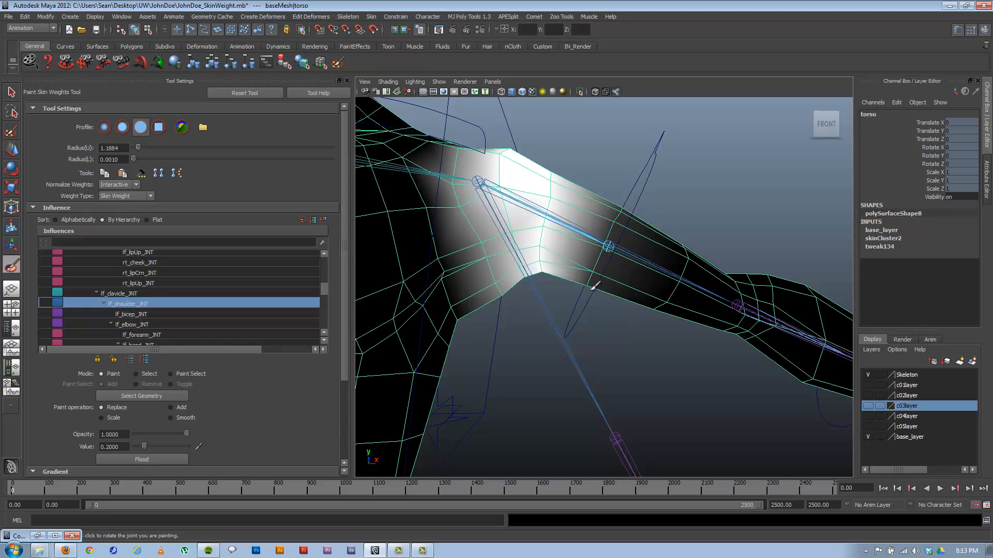
pyautogui.moveTo(693, 215)
pyautogui.keyDown('alt'); pyautogui.mouseDown()
pyautogui.moveTo(505, 230)
pyautogui.moveTo(587, 217)
pyautogui.moveTo(630, 292)
pyautogui.moveTo(588, 204)
pyautogui.mouseUp(); pyautogui.keyUp('alt')
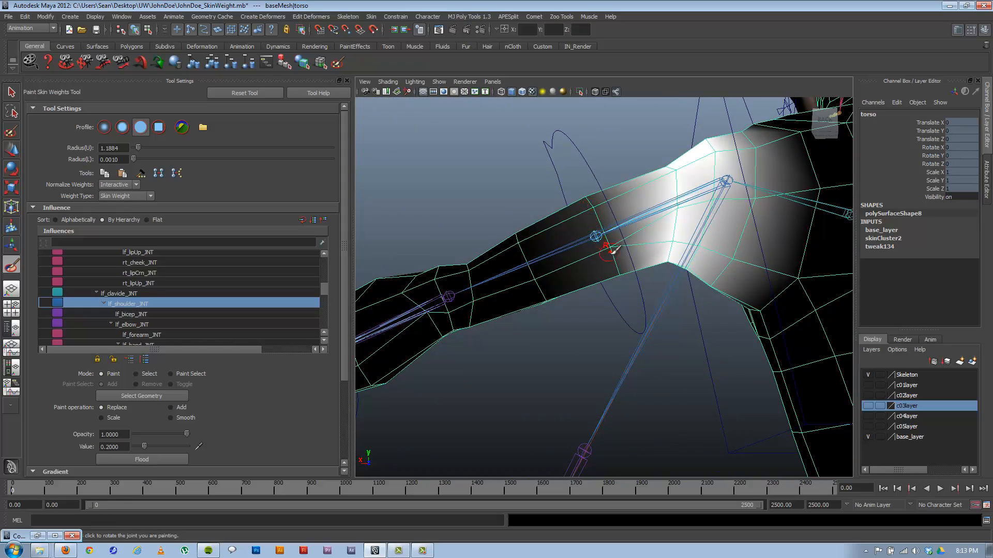
pyautogui.keyDown('alt'); pyautogui.moveTo(589, 265); pyautogui.dragTo(614, 228); pyautogui.keyUp('alt')
pyautogui.keyDown('alt'); pyautogui.moveTo(594, 299); pyautogui.dragTo(685, 253); pyautogui.keyUp('alt')
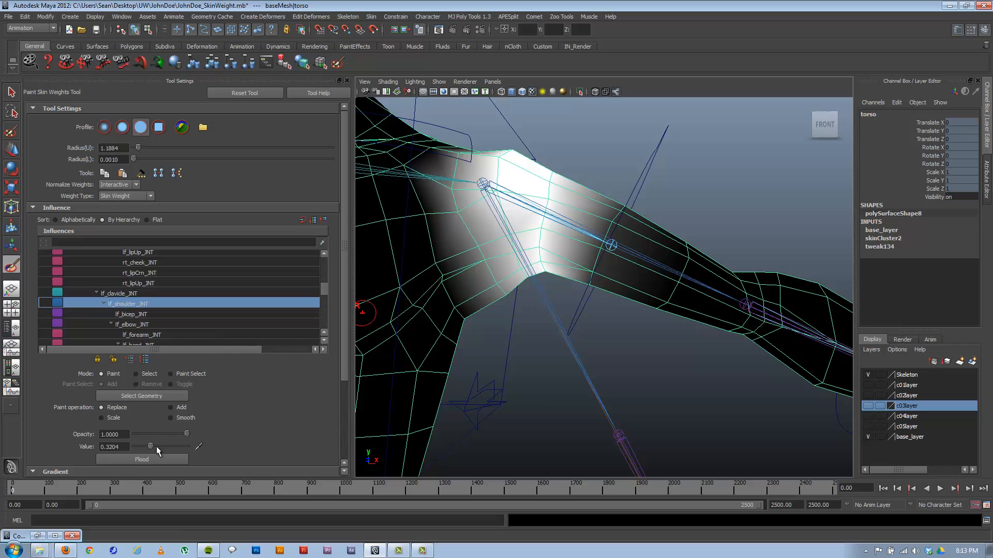
# Step: Set the paint value to 1, pick lf_bicep_JNT, and paint its full weight around the left upper arm down to the elbow
pyautogui.moveTo(156, 447); pyautogui.dragTo(190, 447)
pyautogui.moveTo(616, 241); pyautogui.dragTo(618, 219, button='right')
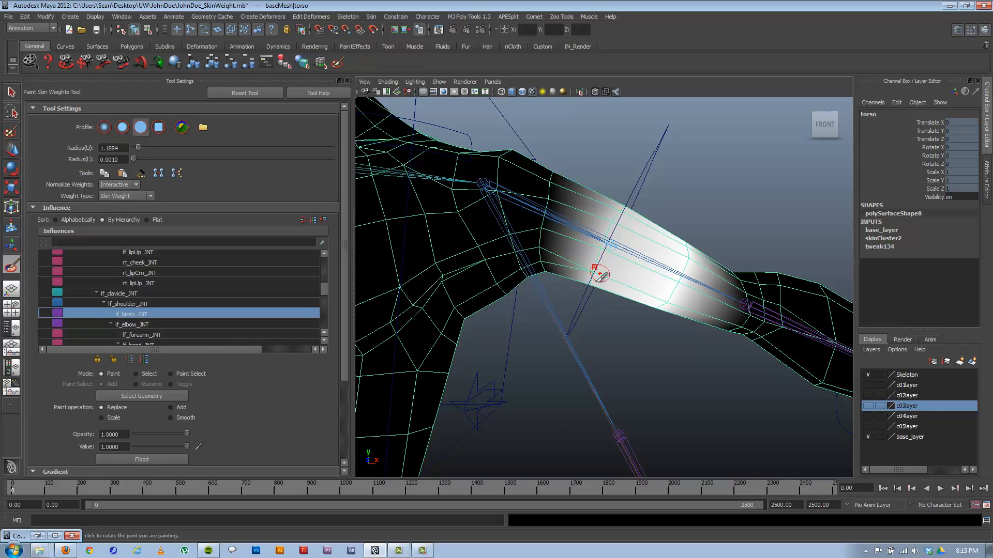
pyautogui.moveTo(668, 260)
pyautogui.keyDown('alt'); pyautogui.mouseDown()
pyautogui.moveTo(652, 273)
pyautogui.moveTo(661, 276)
pyautogui.mouseUp(); pyautogui.keyUp('alt')
pyautogui.moveTo(724, 253)
pyautogui.keyDown('alt'); pyautogui.mouseDown()
pyautogui.moveTo(577, 275)
pyautogui.moveTo(727, 267)
pyautogui.moveTo(738, 249)
pyautogui.moveTo(667, 274)
pyautogui.moveTo(704, 276)
pyautogui.moveTo(660, 262)
pyautogui.moveTo(621, 271)
pyautogui.moveTo(624, 247)
pyautogui.mouseUp(); pyautogui.keyUp('alt')
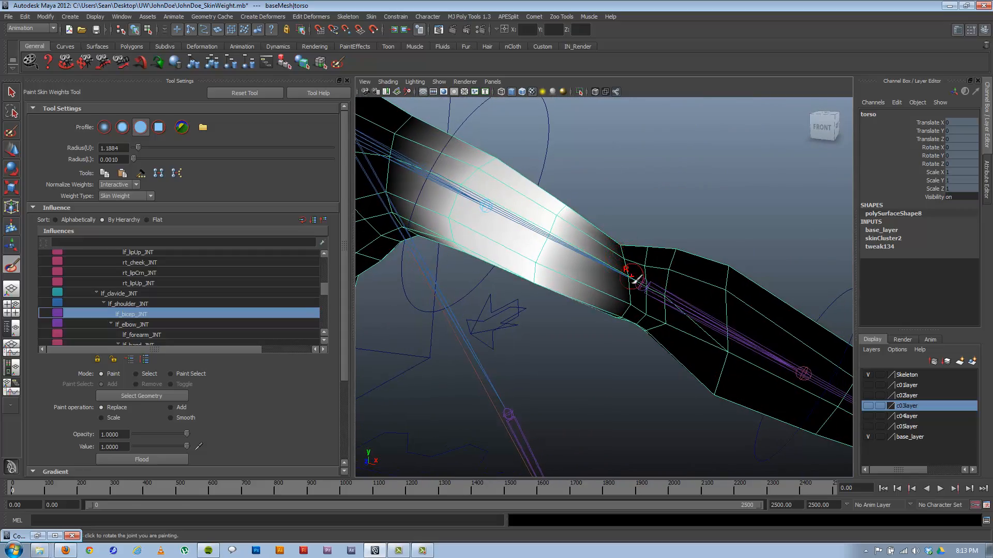
pyautogui.keyDown('alt'); pyautogui.moveTo(641, 284); pyautogui.dragTo(429, 347); pyautogui.keyUp('alt')
pyautogui.keyDown('alt'); pyautogui.moveTo(559, 265); pyautogui.dragTo(573, 270, button='middle'); pyautogui.keyUp('alt')
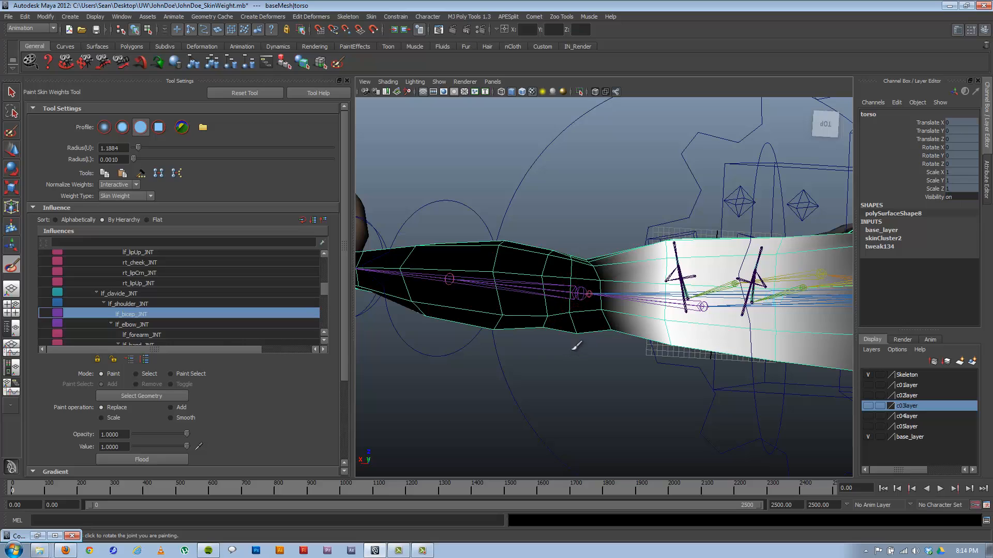
pyautogui.keyDown('alt'); pyautogui.moveTo(528, 345); pyautogui.dragTo(727, 306); pyautogui.keyUp('alt')
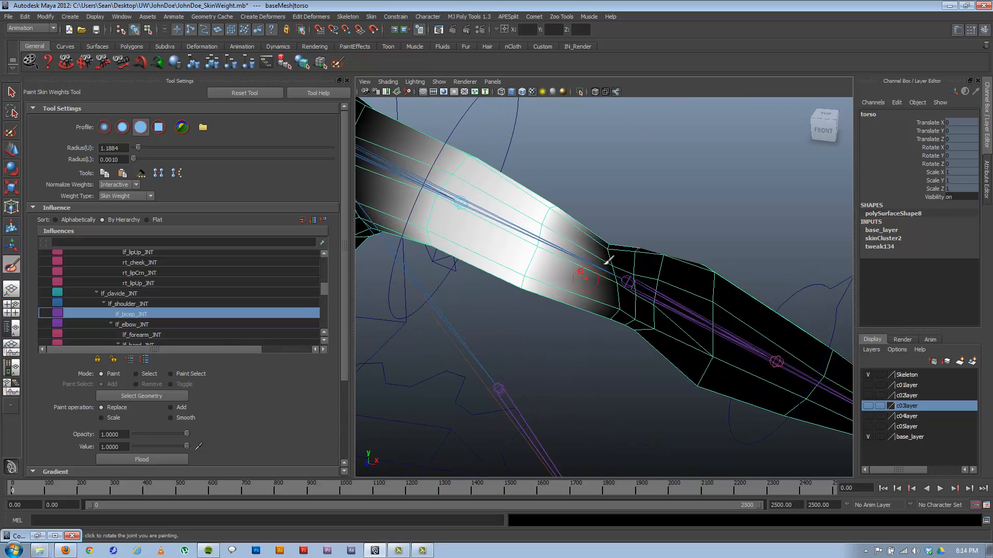
pyautogui.moveTo(612, 244)
pyautogui.mouseDown()
pyautogui.moveTo(603, 299)
pyautogui.moveTo(612, 320)
pyautogui.mouseUp()
pyautogui.moveTo(612, 321)
pyautogui.keyDown('alt'); pyautogui.mouseDown()
pyautogui.moveTo(598, 266)
pyautogui.moveTo(569, 283)
pyautogui.mouseUp(); pyautogui.keyUp('alt')
pyautogui.keyDown('alt'); pyautogui.moveTo(629, 254); pyautogui.dragTo(474, 197); pyautogui.keyUp('alt')
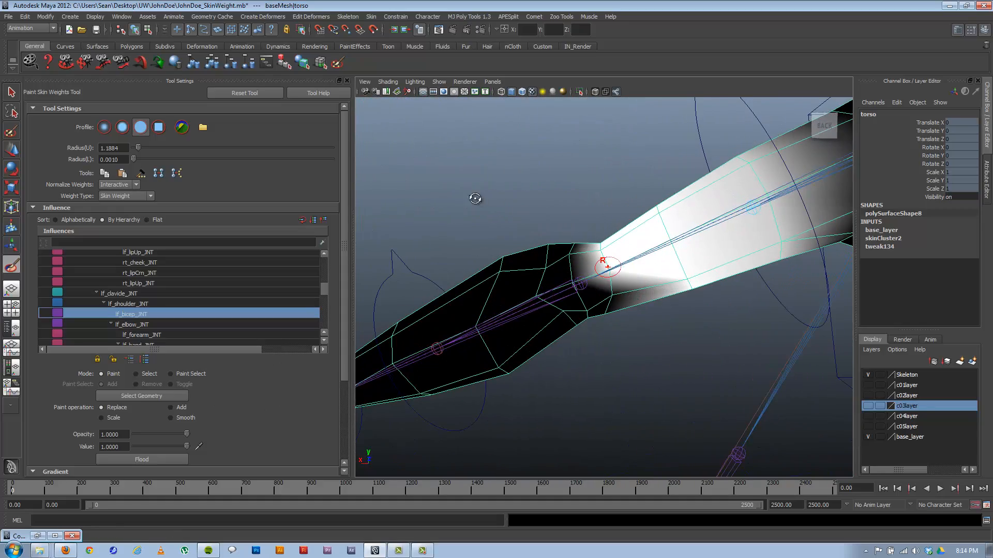
pyautogui.keyDown('alt'); pyautogui.moveTo(653, 247); pyautogui.dragTo(658, 287); pyautogui.keyUp('alt')
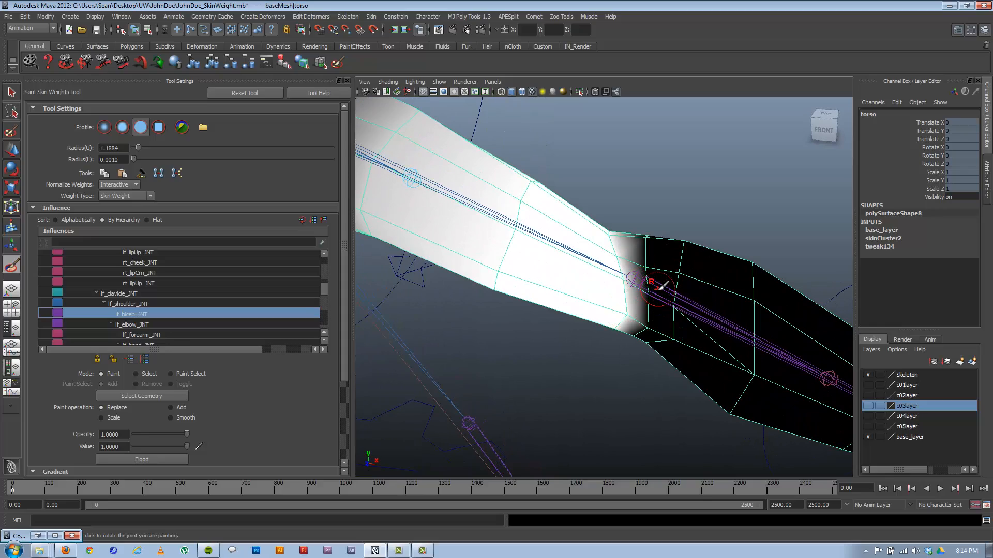
# Step: Examine the weights of lf_elbow_fkRIG, lf_hand_fkRIG and lf_shoulder_fkRIG on the left arm, and return to the Select Tool
pyautogui.moveTo(662, 285); pyautogui.dragTo(643, 277, button='right')
pyautogui.keyDown('alt'); pyautogui.moveTo(660, 274); pyautogui.dragTo(636, 288); pyautogui.keyUp('alt')
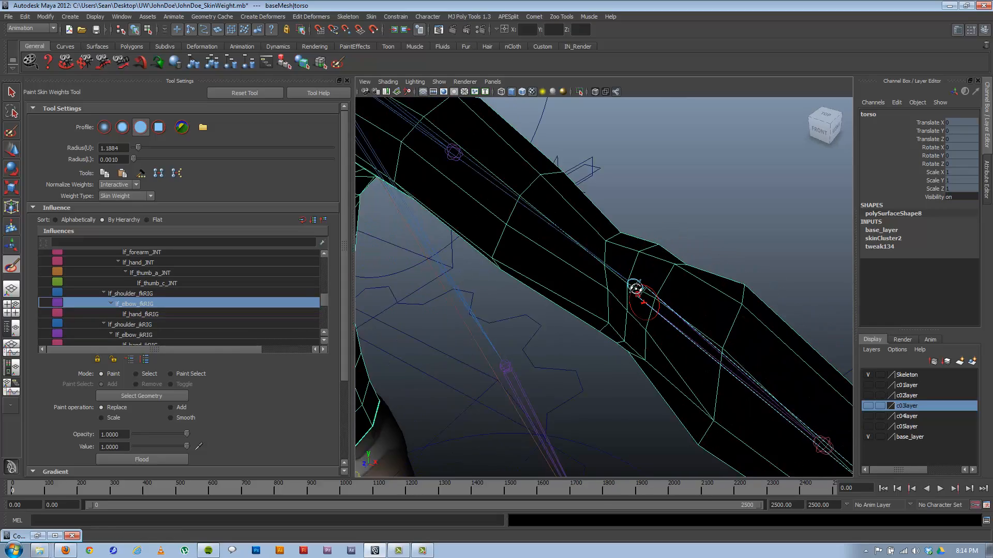
pyautogui.keyDown('alt'); pyautogui.moveTo(635, 288); pyautogui.dragTo(676, 337, button='right'); pyautogui.keyUp('alt')
pyautogui.click(141, 295)
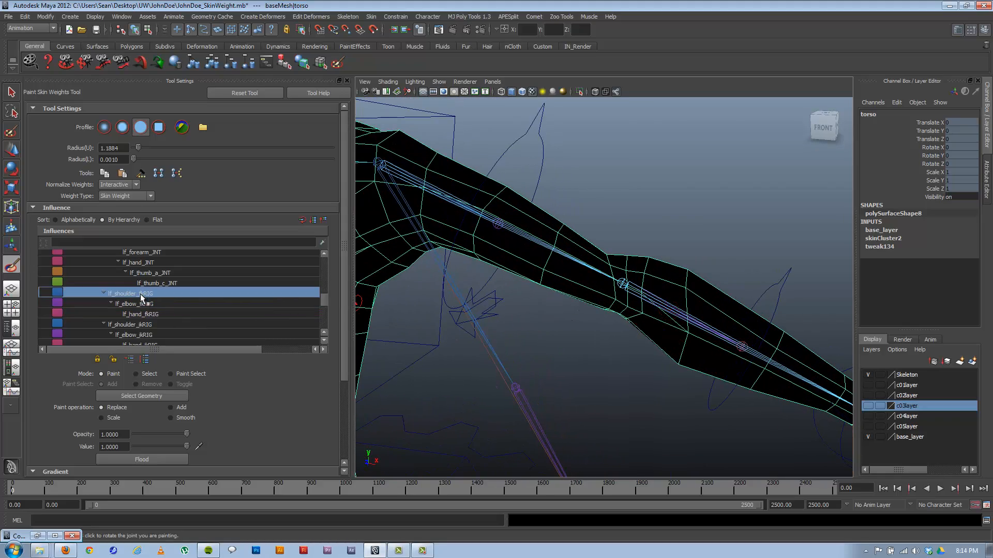
pyautogui.click(141, 304)
pyautogui.keyDown('alt'); pyautogui.moveTo(639, 291); pyautogui.dragTo(646, 280); pyautogui.keyUp('alt')
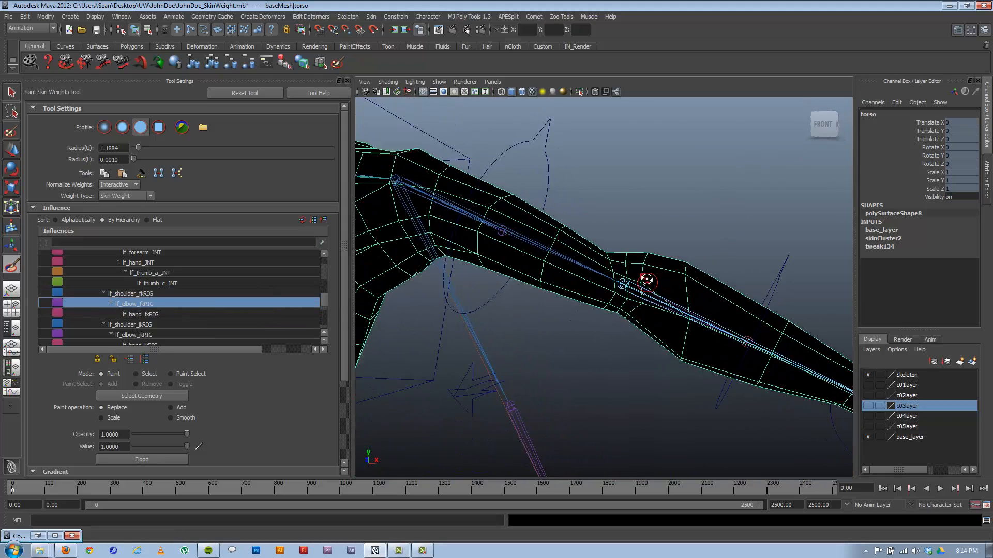
pyautogui.click(150, 315)
pyautogui.click(140, 306)
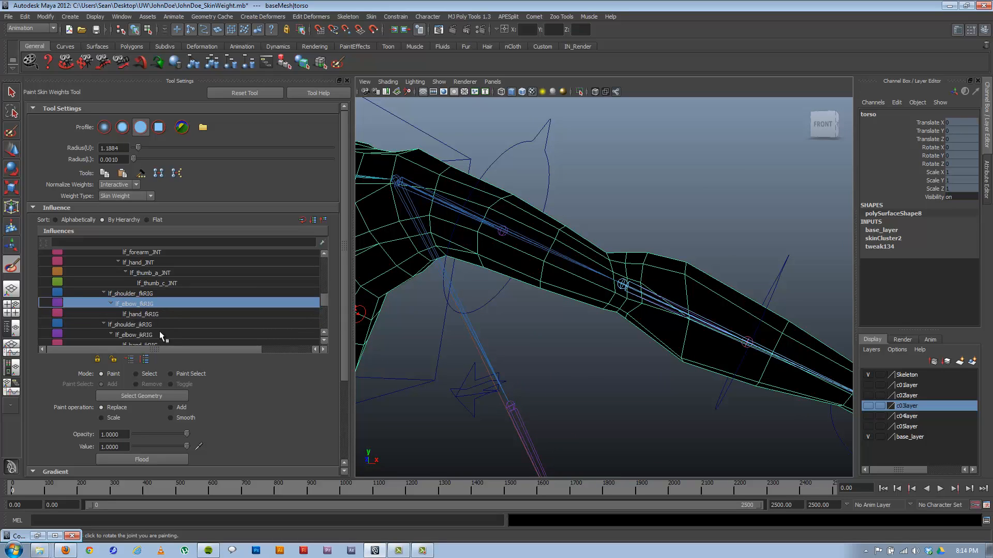
pyautogui.click(143, 295)
pyautogui.moveTo(486, 273)
pyautogui.keyDown('alt'); pyautogui.mouseDown()
pyautogui.moveTo(533, 286)
pyautogui.moveTo(524, 284)
pyautogui.mouseUp(); pyautogui.keyUp('alt')
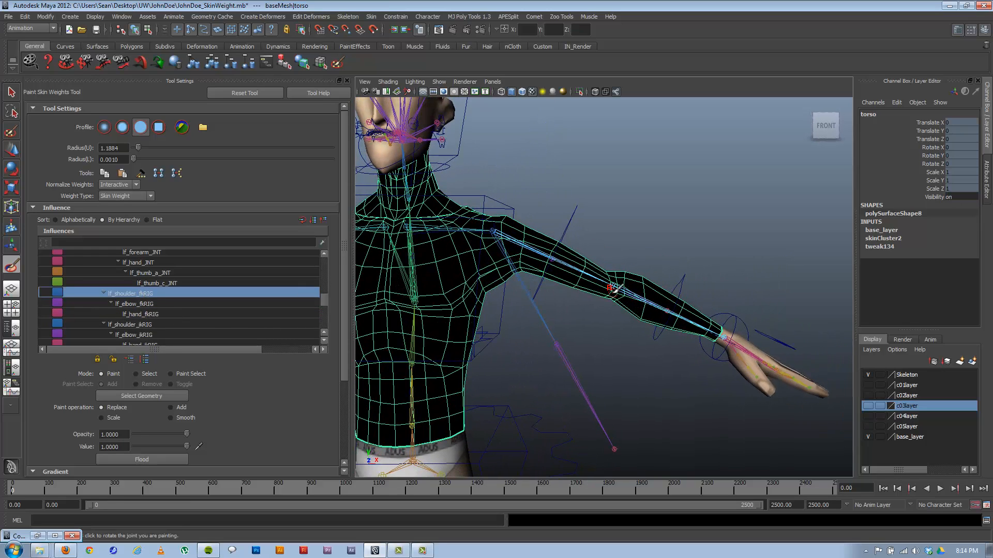
pyautogui.press('q')
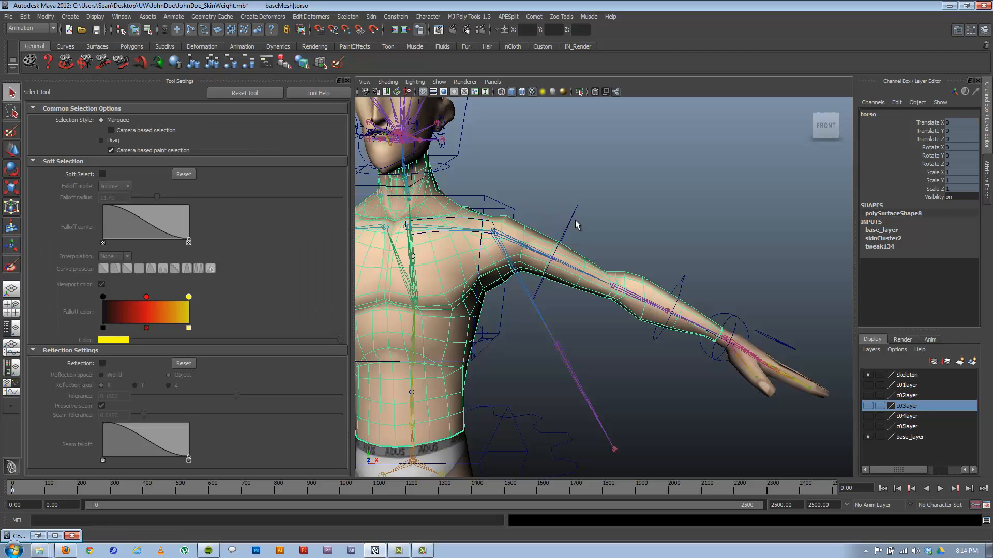
# Step: Set Rotate Y of the left shoulder FK control to 0 and close the Component Editor
pyautogui.click(572, 223)
pyautogui.click(953, 131)
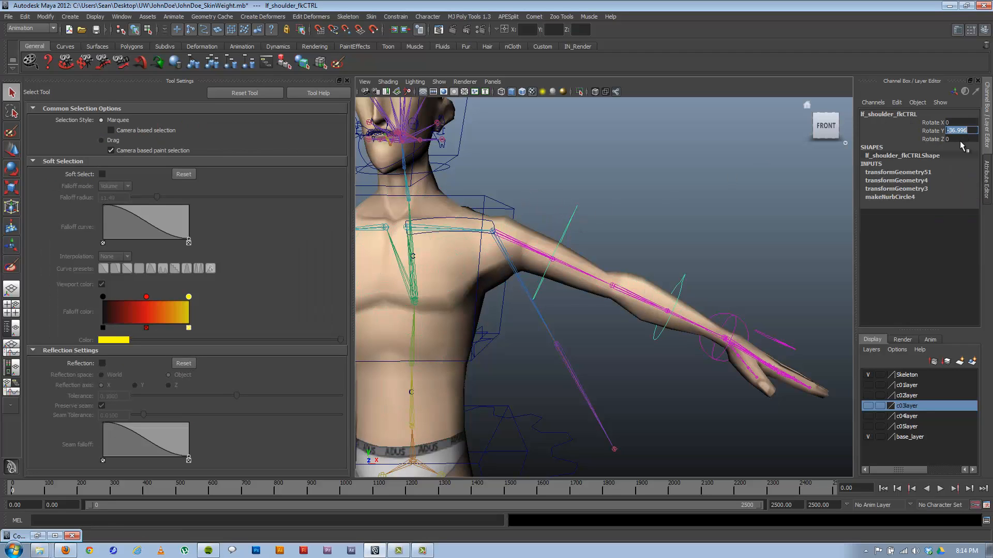
pyautogui.write('0')
pyautogui.press('Return')
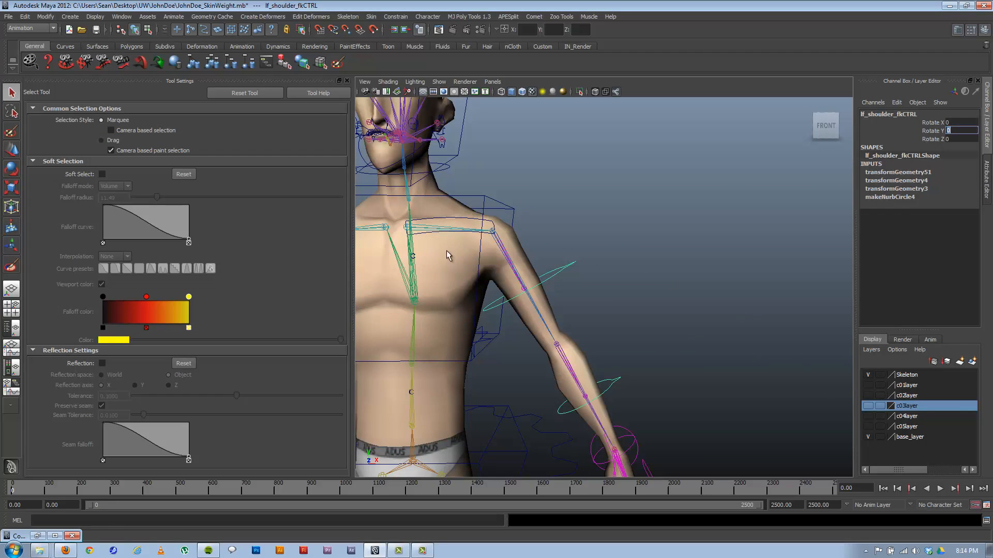
pyautogui.keyDown('alt'); pyautogui.moveTo(520, 260); pyautogui.dragTo(606, 250, button='middle'); pyautogui.keyUp('alt')
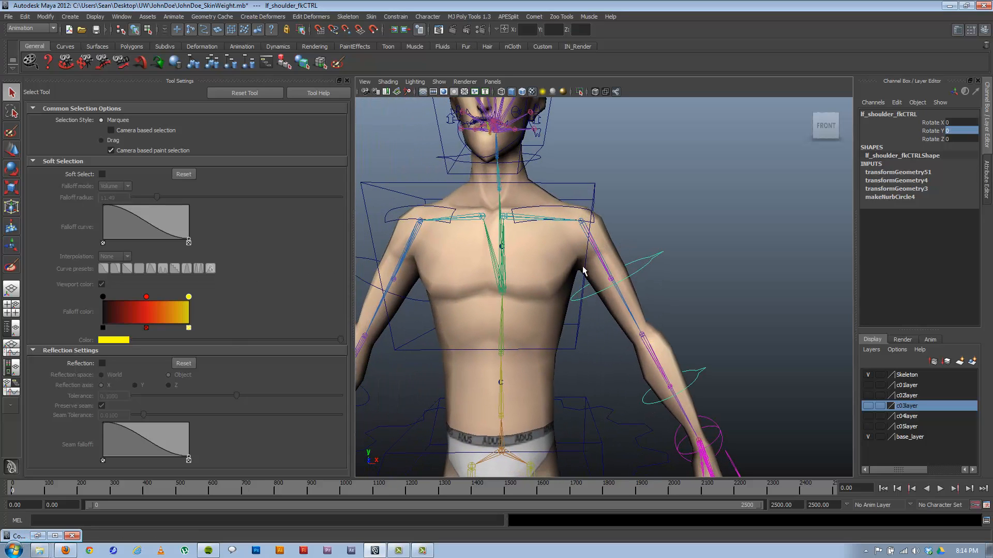
pyautogui.click(37, 535)
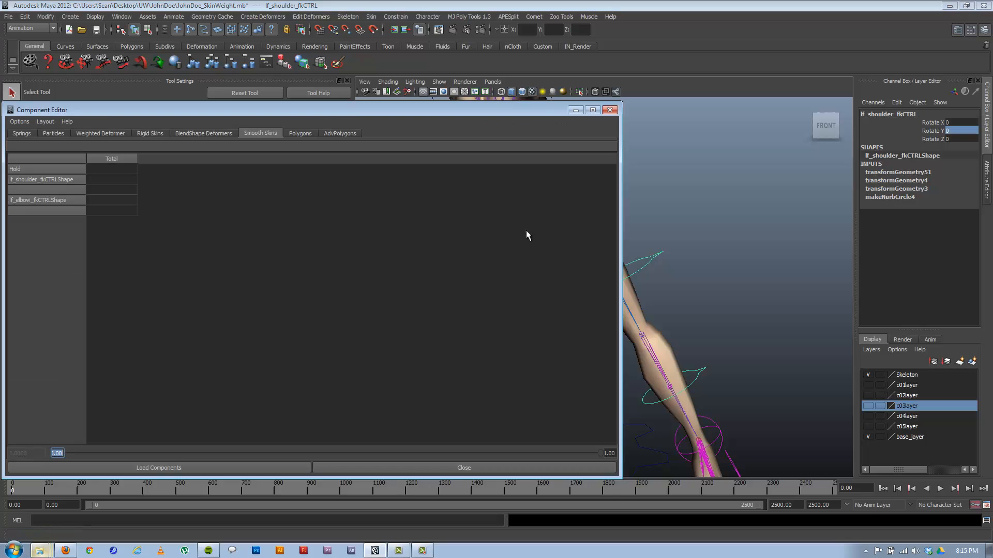
pyautogui.click(610, 110)
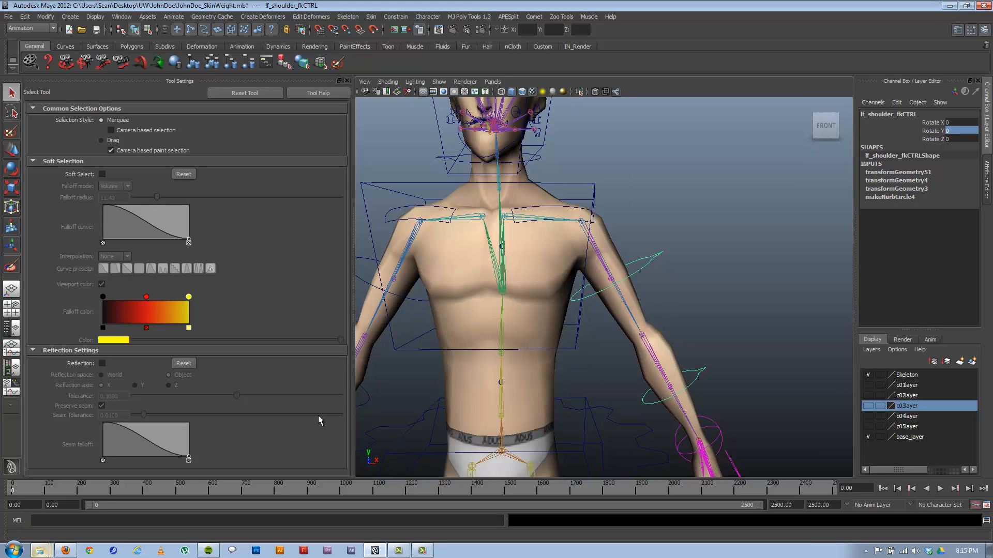
# Step: Open the Outliner, expand the Mesh group, and check the contents of cl_moveAll_ctGRP
pyautogui.click(633, 294)
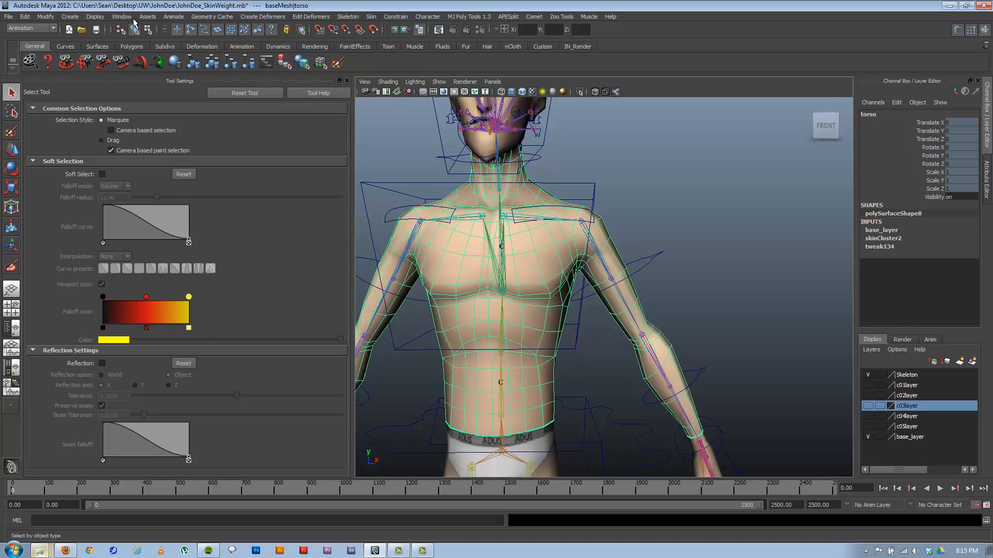
pyautogui.click(152, 15)
pyautogui.moveTo(124, 14)
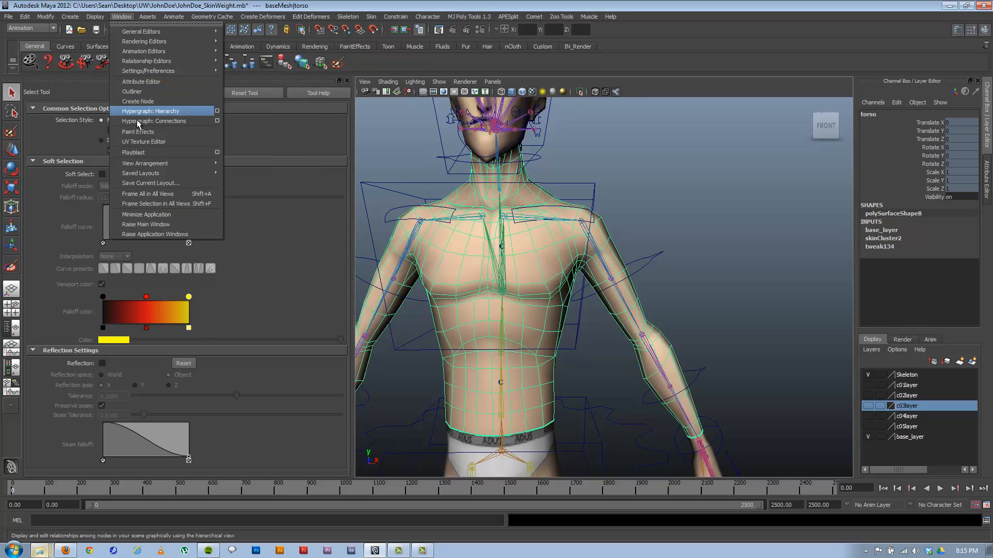
pyautogui.click(133, 91)
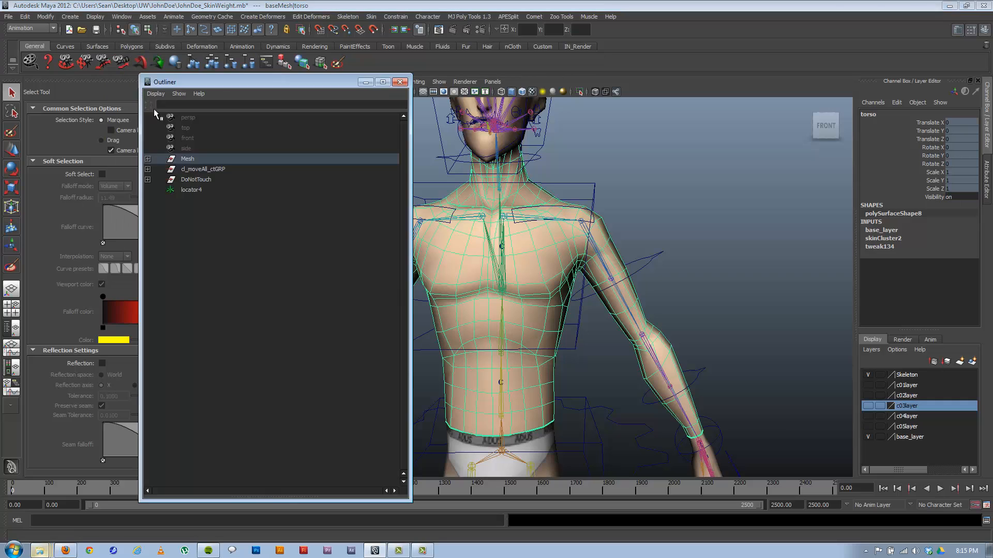
pyautogui.click(148, 159)
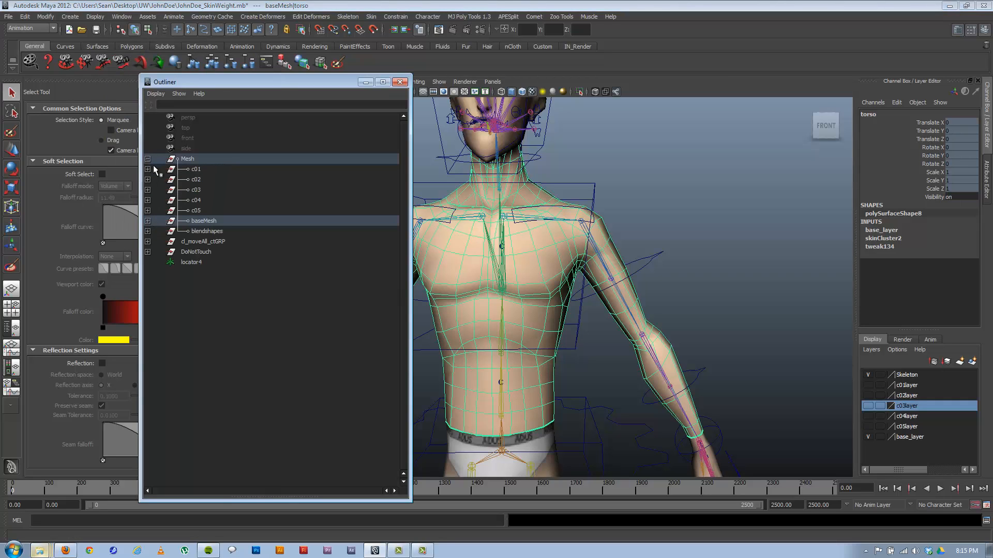
pyautogui.click(151, 242)
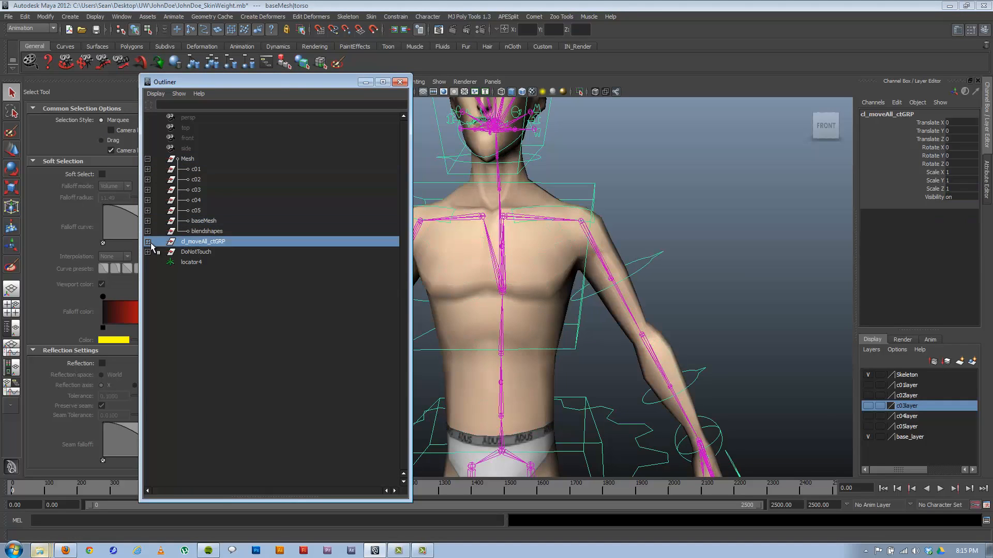
pyautogui.click(148, 241)
pyautogui.click(148, 251)
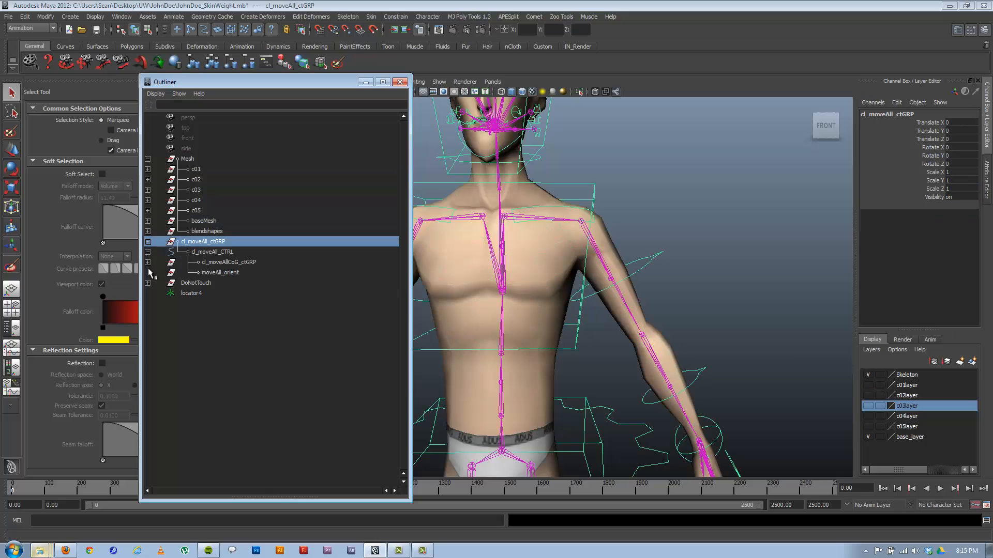
pyautogui.click(148, 241)
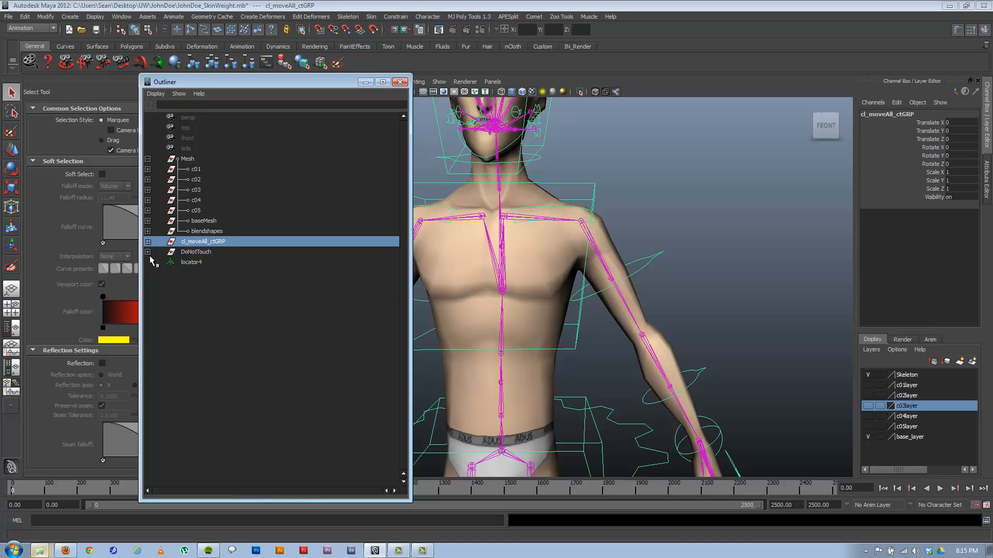
# Step: Expand the DoNotTouch group from cl_hips_JNT through the spine joints to the children of both clavicle joints
pyautogui.click(148, 252)
pyautogui.click(148, 263)
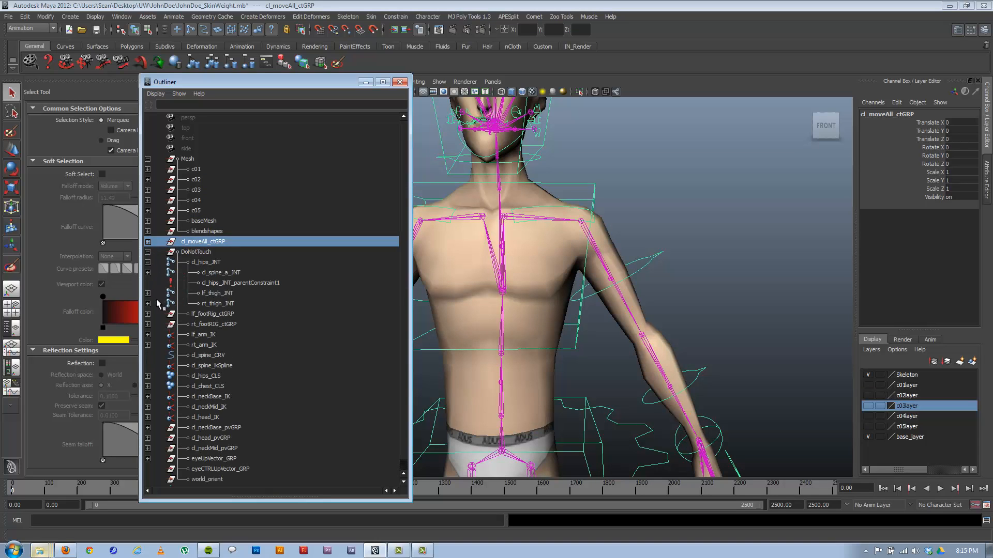
pyautogui.click(147, 273)
pyautogui.click(148, 283)
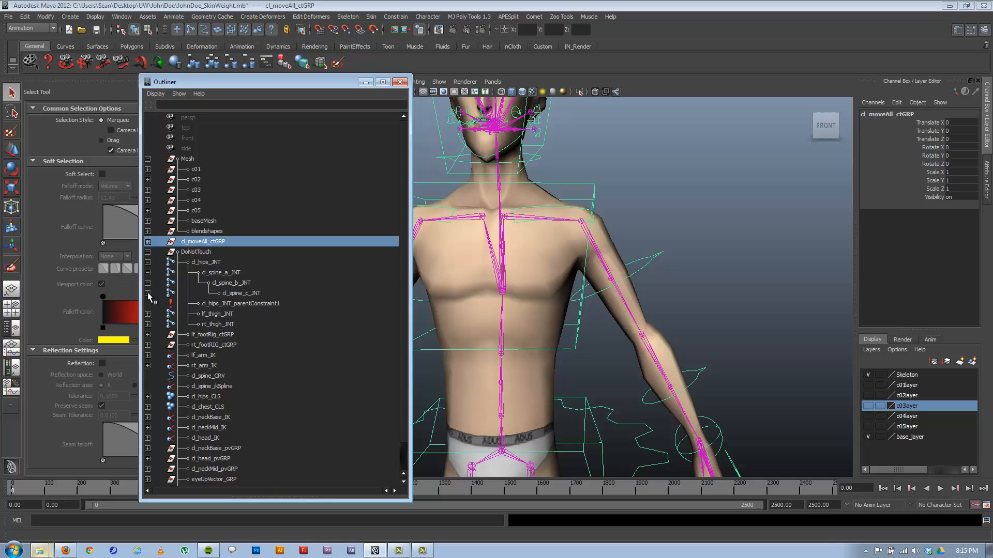
pyautogui.click(148, 293)
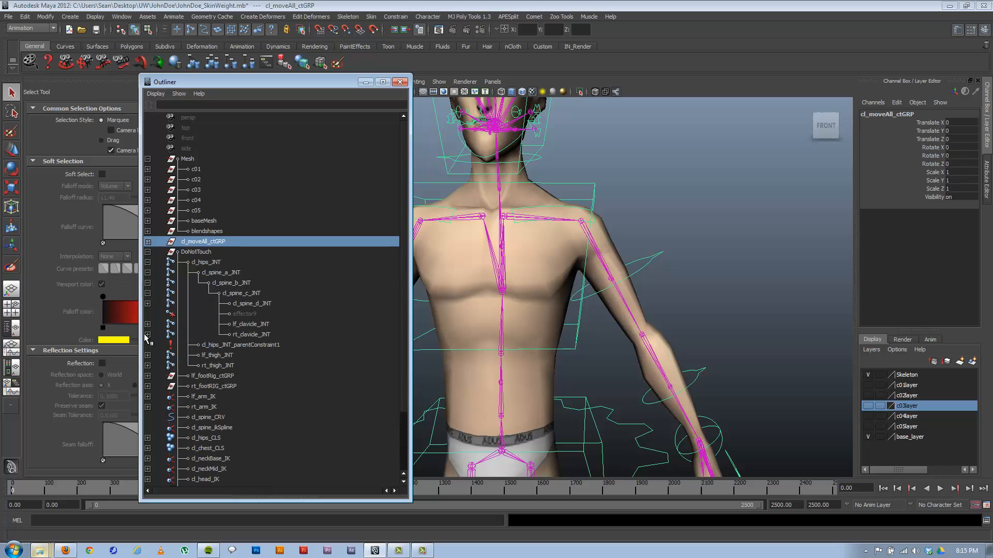
pyautogui.click(148, 335)
pyautogui.click(148, 324)
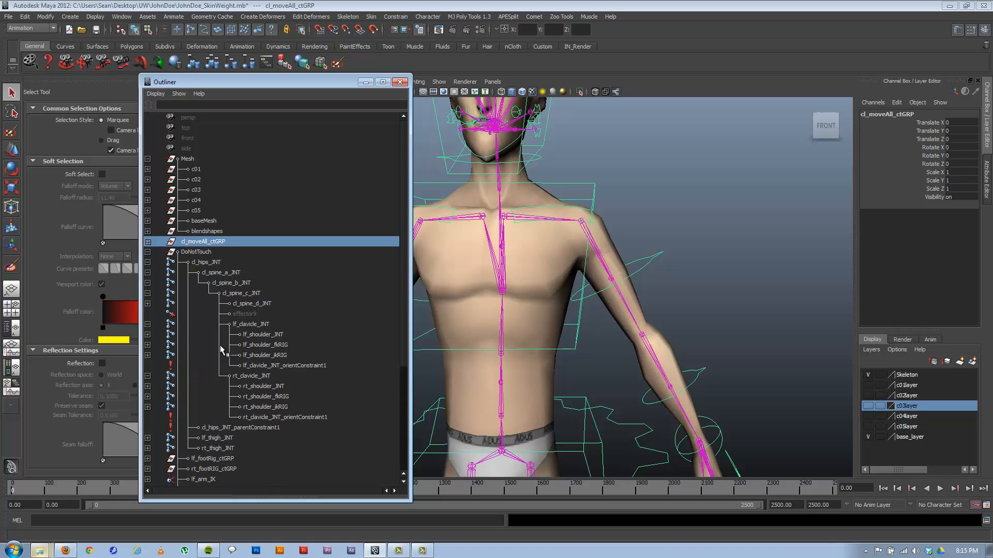
# Step: Expand the full shoulder fkRIG and ikRIG hierarchies under the left and right clavicle joints
pyautogui.keyDown('shift'); pyautogui.click(148, 355); pyautogui.keyUp('shift')
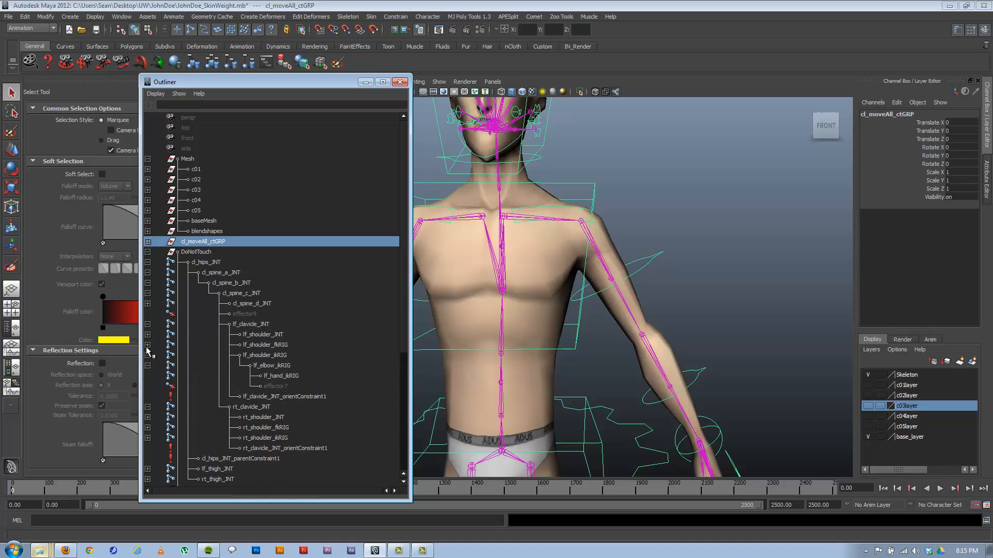
pyautogui.keyDown('shift'); pyautogui.click(148, 345); pyautogui.keyUp('shift')
pyautogui.scroll(-3, 186, 406)
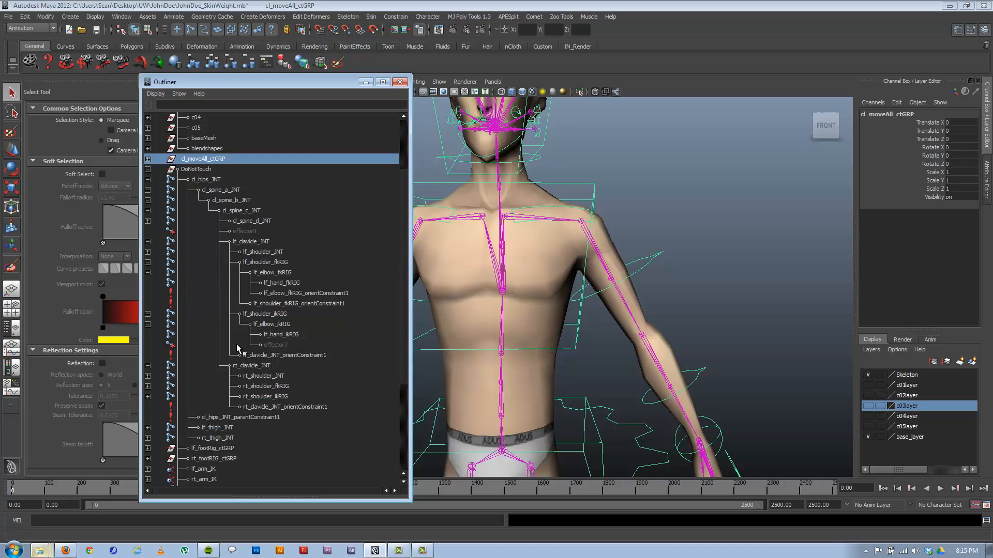
pyautogui.keyDown('shift'); pyautogui.click(147, 396); pyautogui.keyUp('shift')
pyautogui.keyDown('shift'); pyautogui.click(148, 386); pyautogui.keyUp('shift')
pyautogui.scroll(-3, 306, 406)
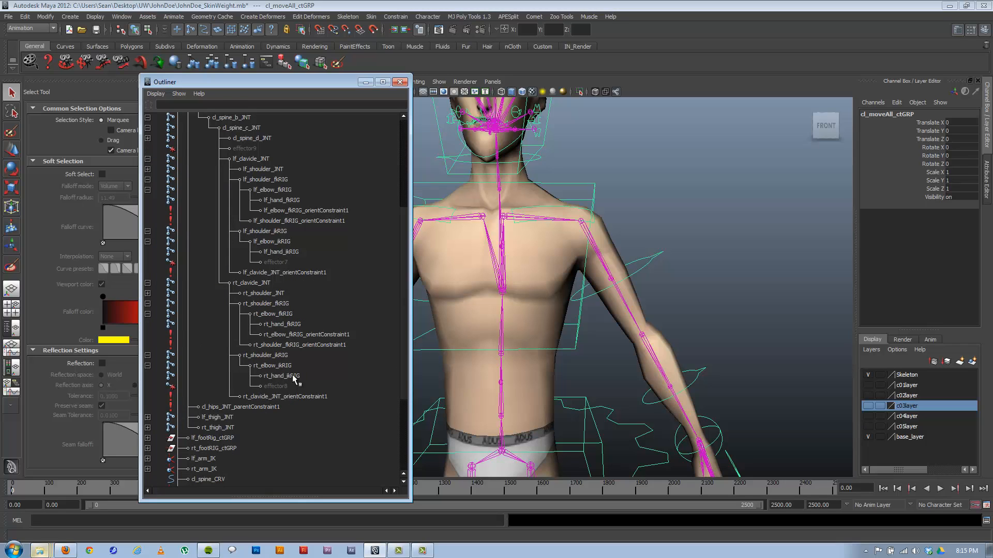
# Step: Select the right arm's shoulder, elbow and hand joints in both the ikRIG and fkRIG chains
pyautogui.click(278, 377)
pyautogui.keyDown('ctrl'); pyautogui.click(279, 367); pyautogui.keyUp('ctrl')
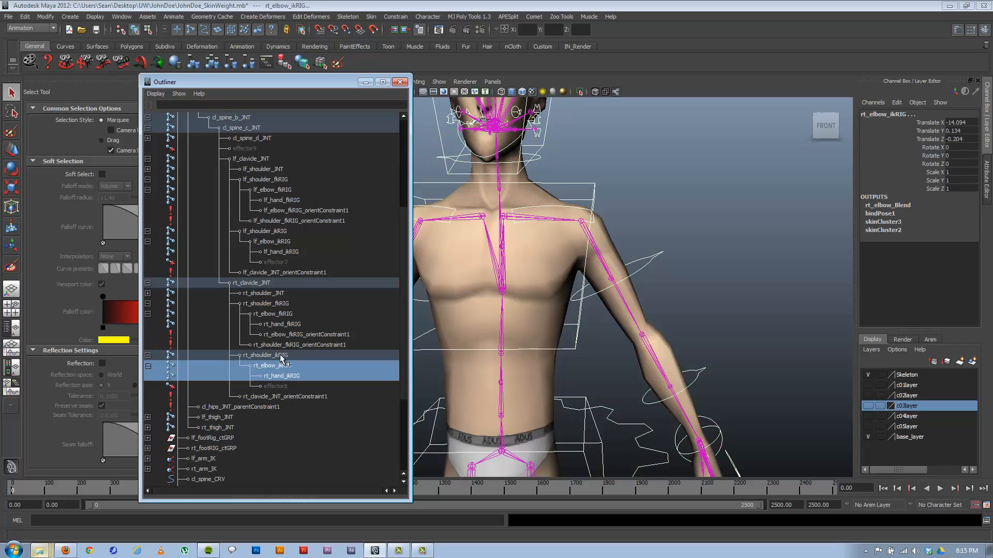
pyautogui.keyDown('ctrl'); pyautogui.click(282, 356); pyautogui.keyUp('ctrl')
pyautogui.keyDown('ctrl'); pyautogui.click(285, 325); pyautogui.keyUp('ctrl')
pyautogui.keyDown('ctrl'); pyautogui.click(284, 314); pyautogui.keyUp('ctrl')
pyautogui.keyDown('ctrl'); pyautogui.click(284, 303); pyautogui.keyUp('ctrl')
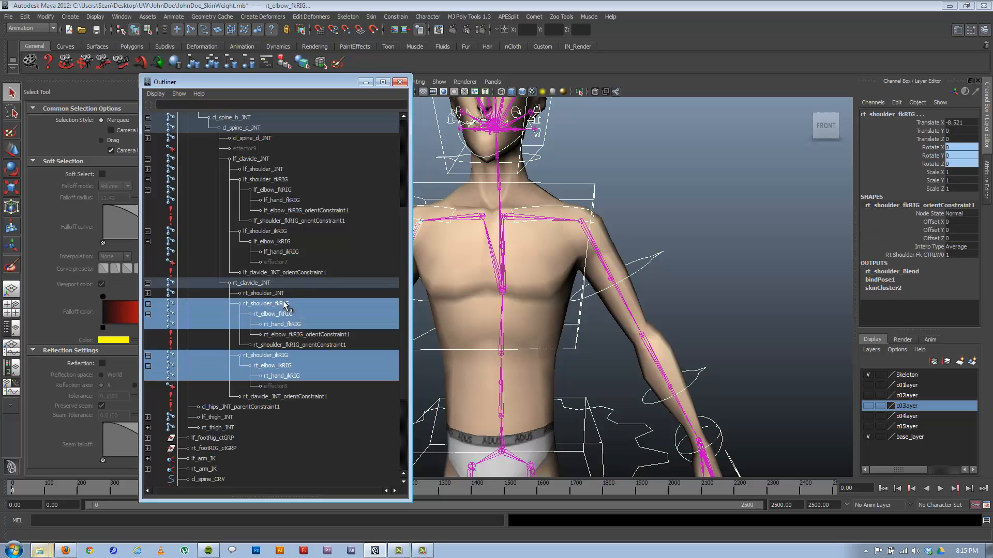
# Step: Add the left arm's shoulder, elbow and hand joints of the ikRIG and fkRIG chains to the selection
pyautogui.keyDown('ctrl'); pyautogui.click(288, 252); pyautogui.keyUp('ctrl')
pyautogui.keyDown('ctrl'); pyautogui.click(279, 242); pyautogui.keyUp('ctrl')
pyautogui.keyDown('ctrl'); pyautogui.click(285, 231); pyautogui.keyUp('ctrl')
pyautogui.keyDown('ctrl'); pyautogui.click(297, 201); pyautogui.keyUp('ctrl')
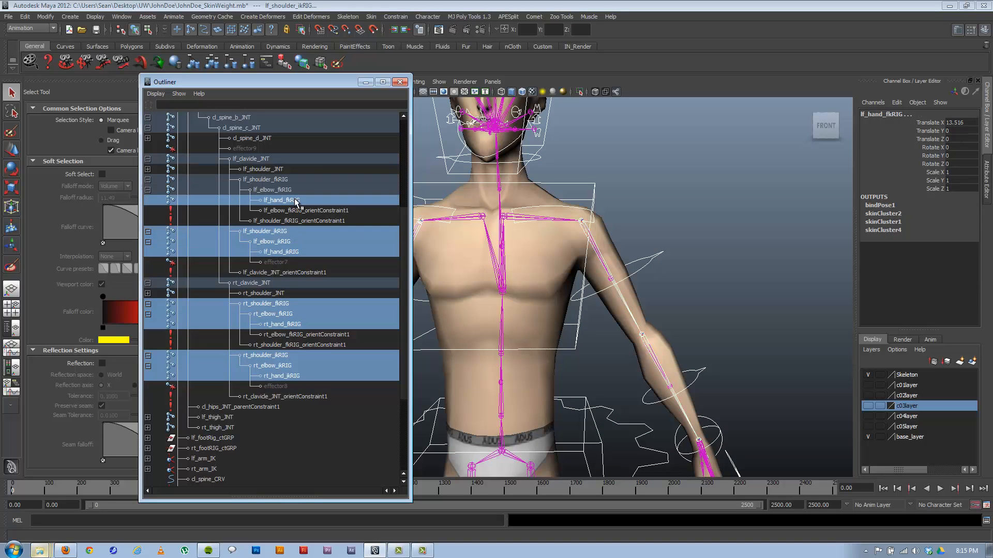
pyautogui.keyDown('ctrl'); pyautogui.click(295, 190); pyautogui.keyUp('ctrl')
pyautogui.keyDown('ctrl'); pyautogui.click(288, 180); pyautogui.keyUp('ctrl')
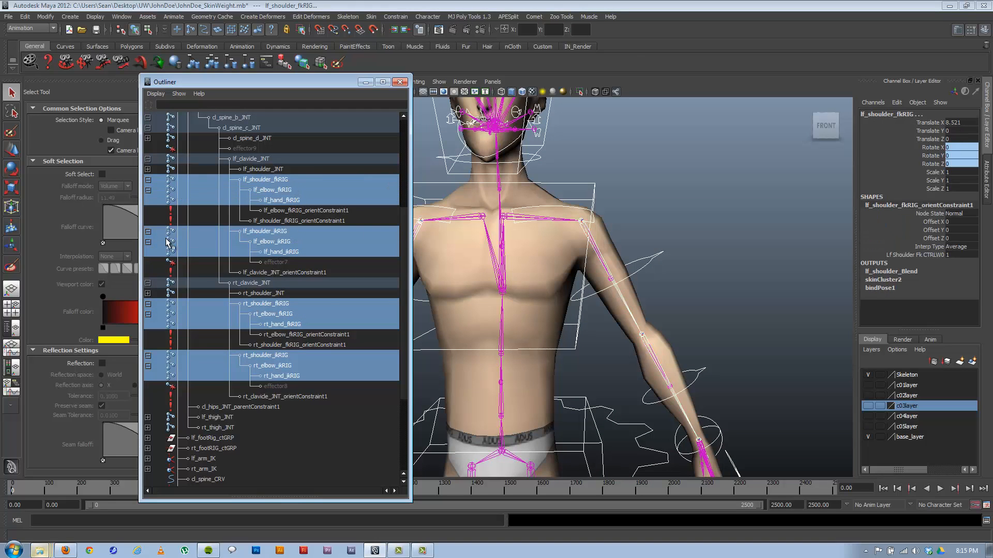
# Step: Add the torso mesh to the selection and remove the selected rig joints as skin influences
pyautogui.click(563, 264)
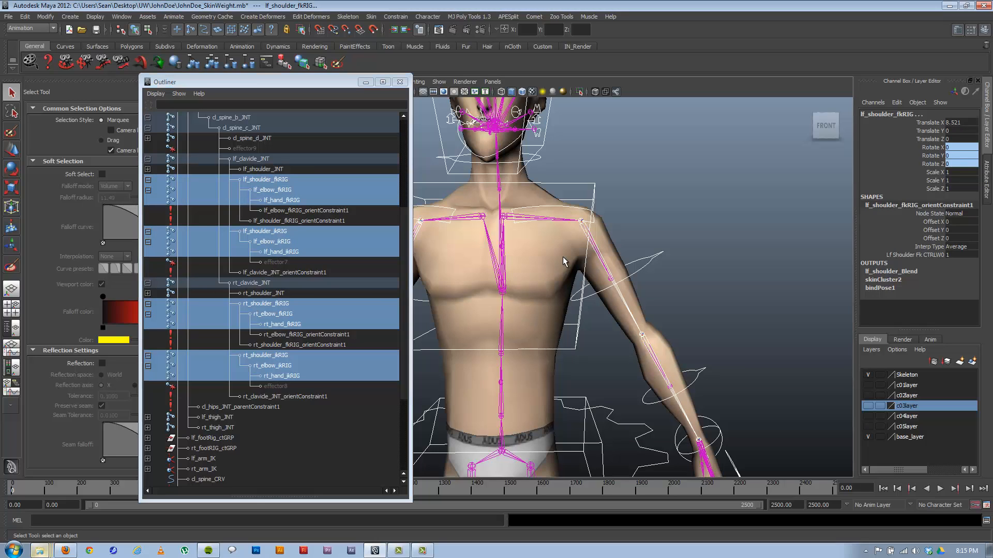
pyautogui.click(371, 16)
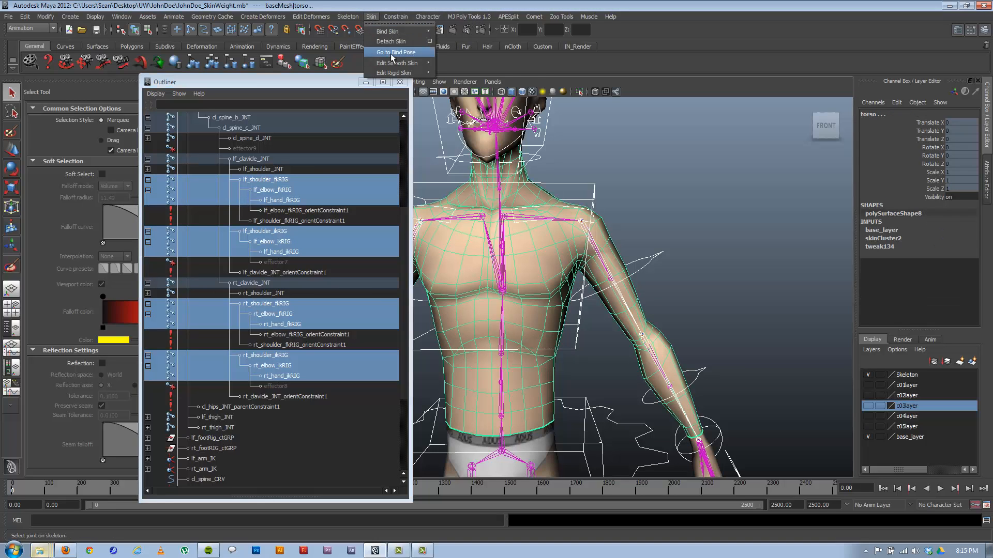
pyautogui.moveTo(392, 64)
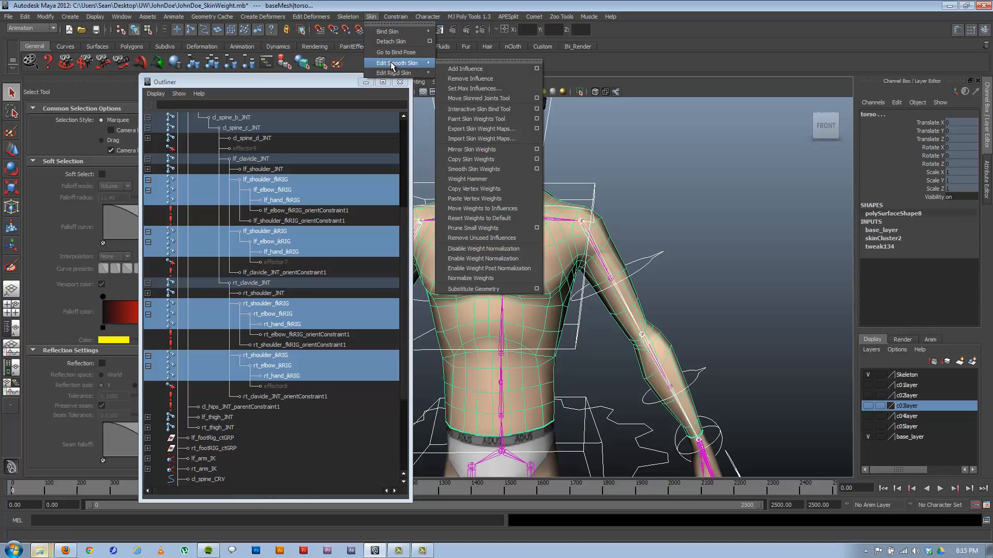
pyautogui.click(484, 78)
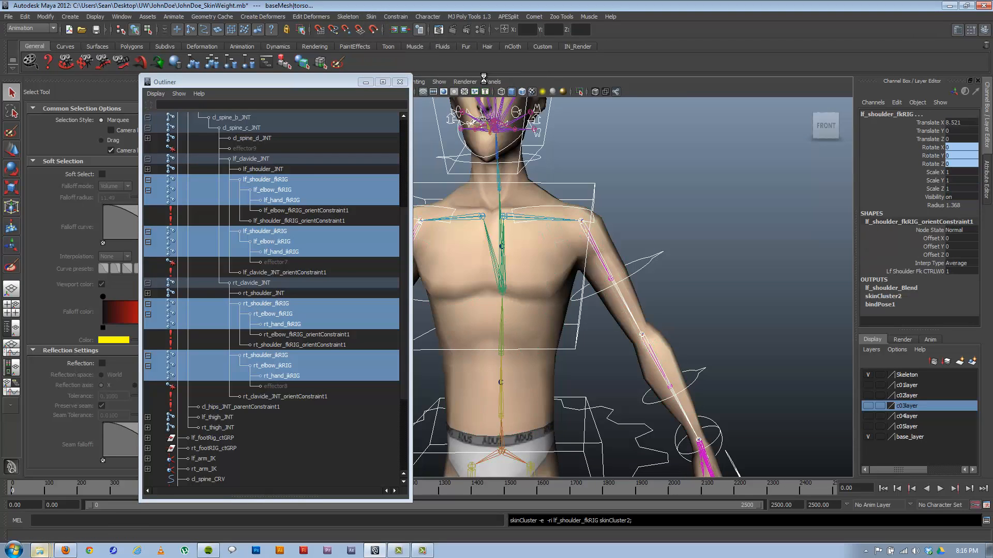
pyautogui.click(567, 328)
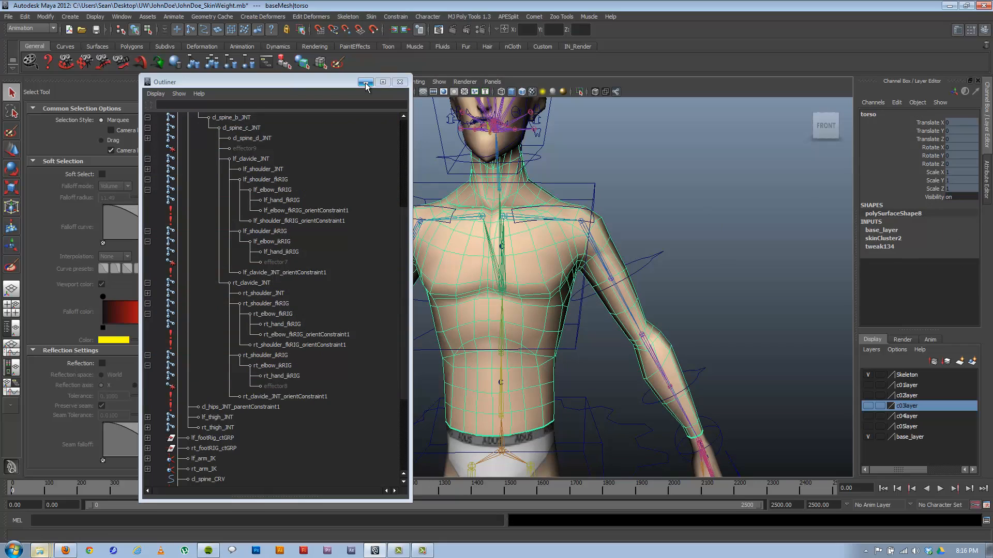
# Step: Hide the rt_shoulder_fkRIG and rt_shoulder_ikRIG joint chains
pyautogui.click(279, 304)
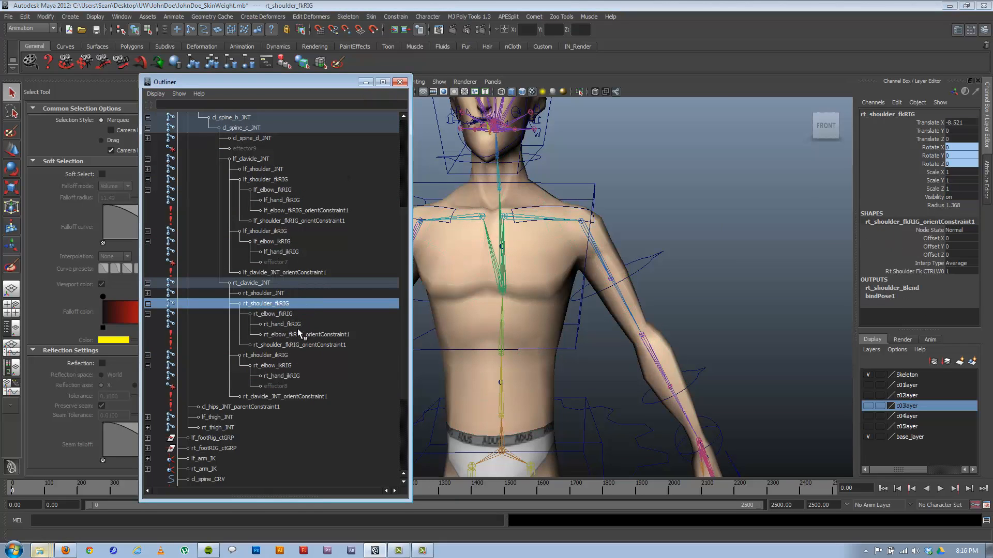
pyautogui.hotkey('ctrl', 'h')
pyautogui.click(274, 354)
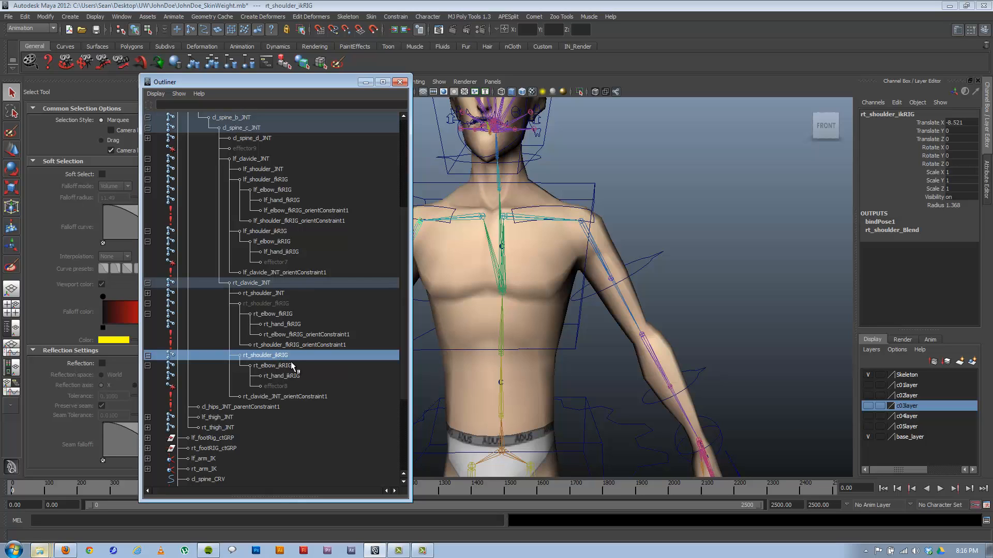
pyautogui.hotkey('ctrl', 'h')
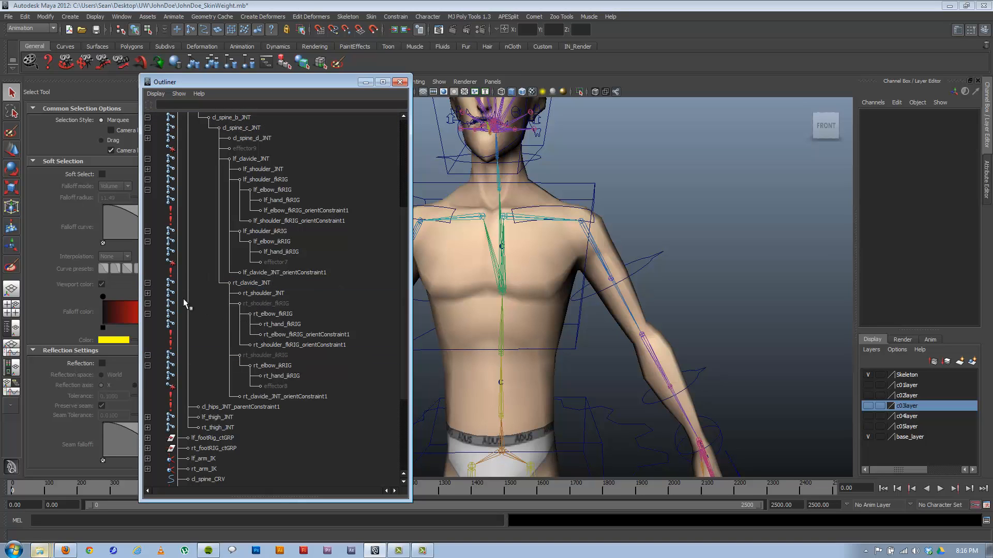
# Step: Collapse the arm rig hierarchies, hide lf_shoulder_fkRIG and lf_shoulder_ikRIG, and minimize the Outliner
pyautogui.click(148, 303)
pyautogui.click(148, 314)
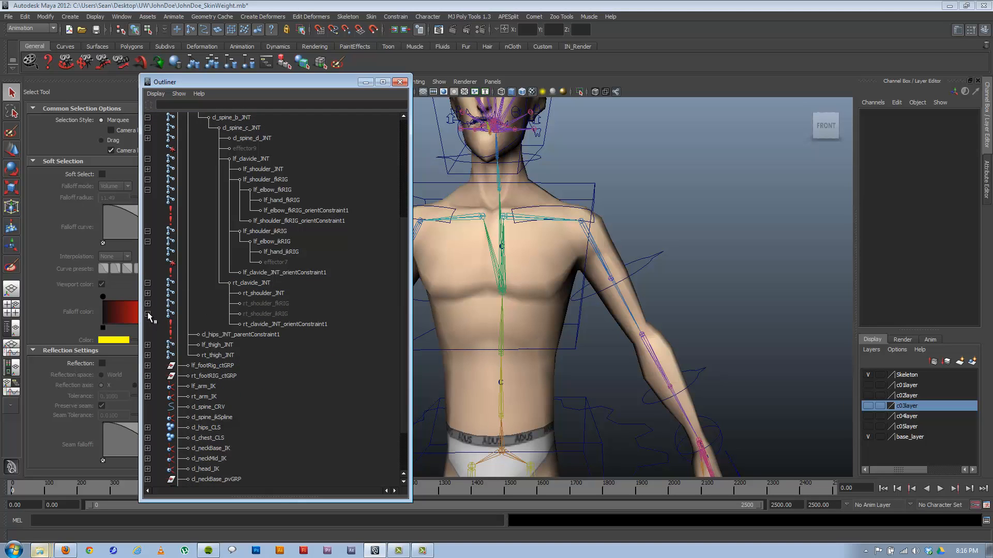
pyautogui.click(148, 231)
pyautogui.click(148, 181)
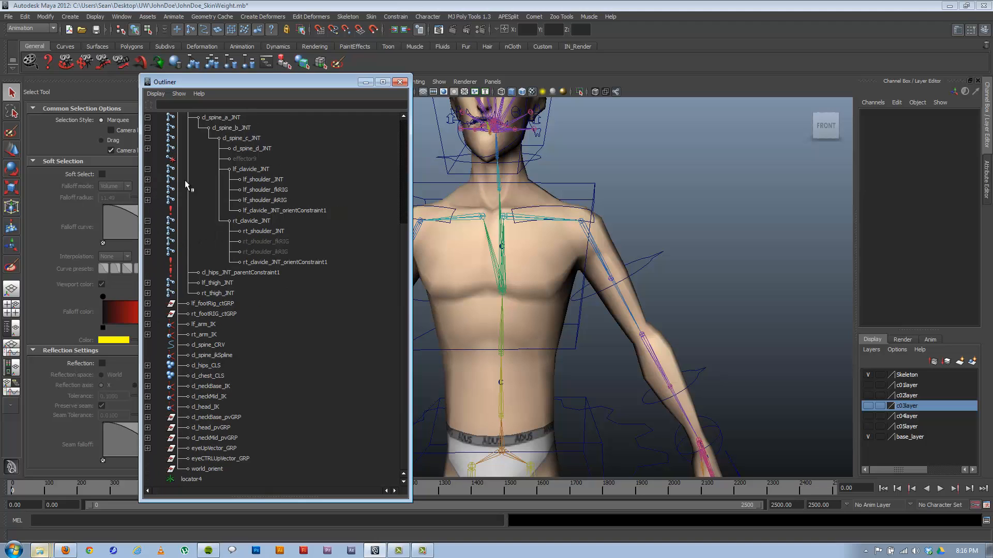
pyautogui.click(256, 193)
pyautogui.keyDown('shift'); pyautogui.click(259, 201); pyautogui.keyUp('shift')
pyautogui.hotkey('ctrl', 'h')
pyautogui.click(366, 83)
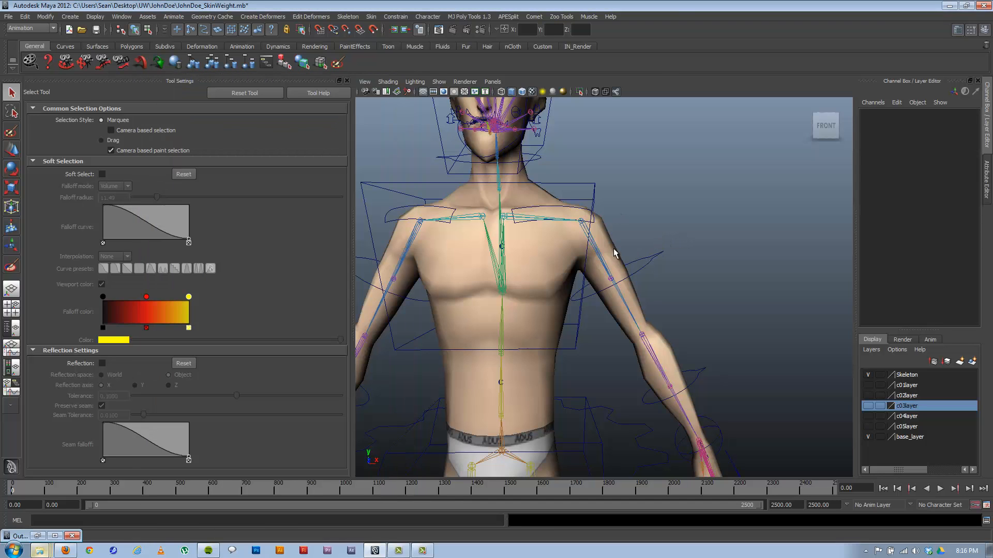
# Step: Activate Paint Skin Weights on the torso mesh and display the influence of lf_shoulder_JNT
pyautogui.keyDown('alt'); pyautogui.moveTo(610, 261); pyautogui.dragTo(642, 265, button='middle'); pyautogui.keyUp('alt')
pyautogui.click(599, 263)
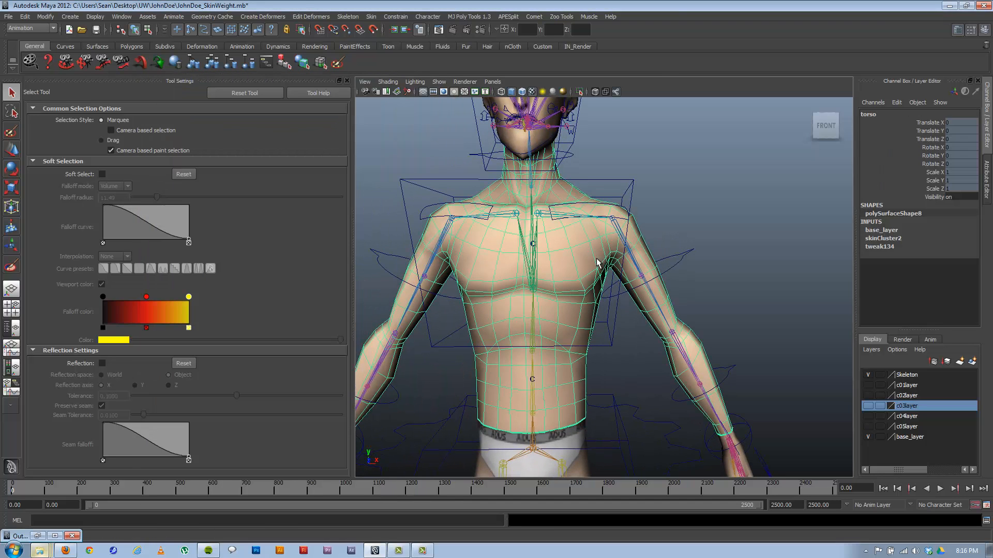
pyautogui.click(11, 266)
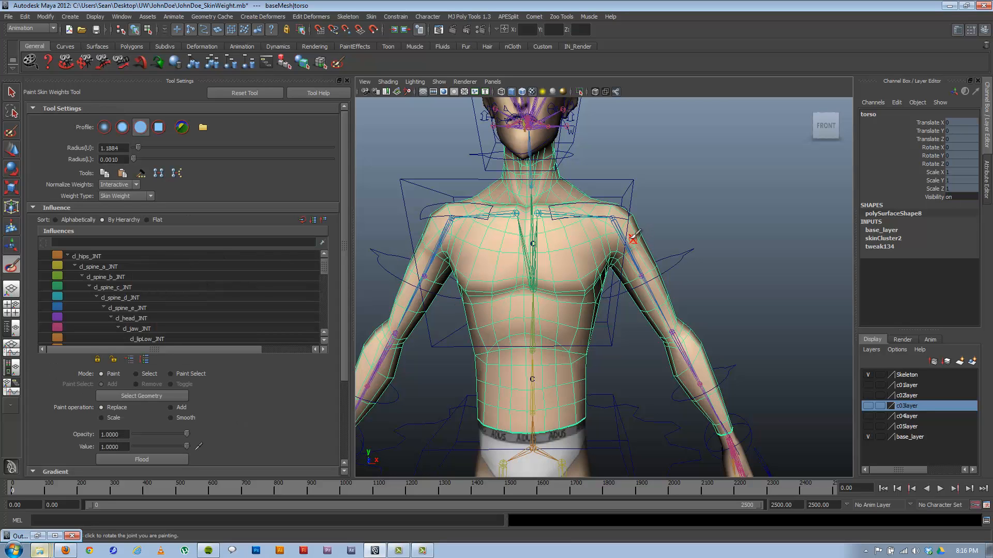
pyautogui.moveTo(634, 237); pyautogui.dragTo(626, 206, button='right')
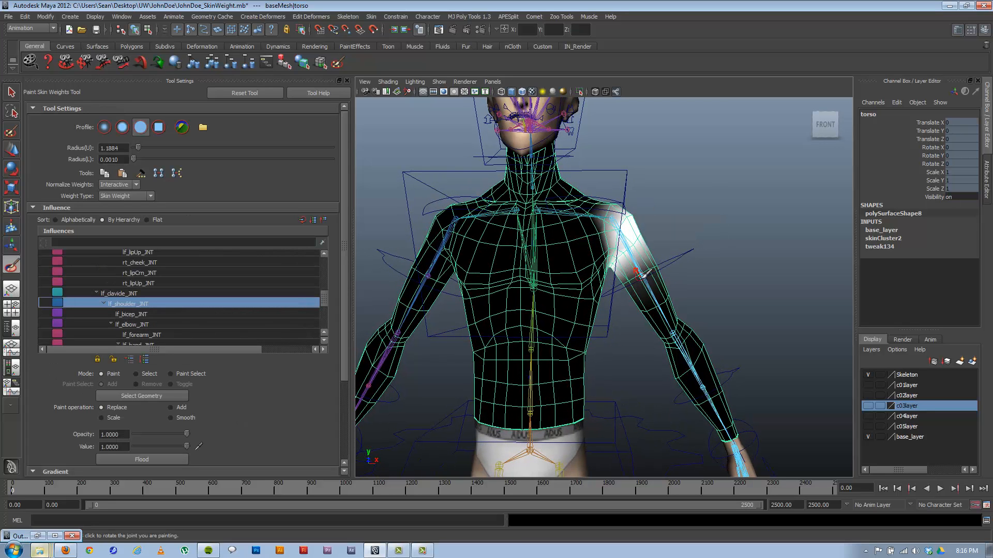
# Step: Examine the torso skin weights of lf_bicep_JNT, lf_elbow_JNT and lf_forearm_JNT one after another along the left arm
pyautogui.moveTo(644, 274); pyautogui.dragTo(638, 261, button='right')
pyautogui.keyDown('alt'); pyautogui.moveTo(654, 323); pyautogui.dragTo(628, 308, button='middle'); pyautogui.keyUp('alt')
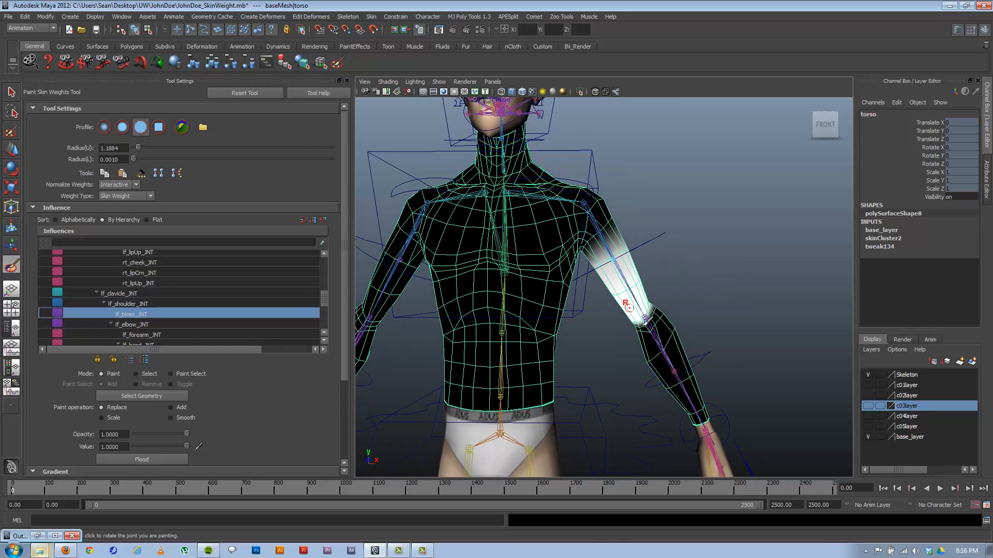
pyautogui.moveTo(639, 310); pyautogui.dragTo(643, 295, button='right')
pyautogui.keyDown('alt'); pyautogui.moveTo(633, 309); pyautogui.dragTo(581, 259, button='middle'); pyautogui.keyUp('alt')
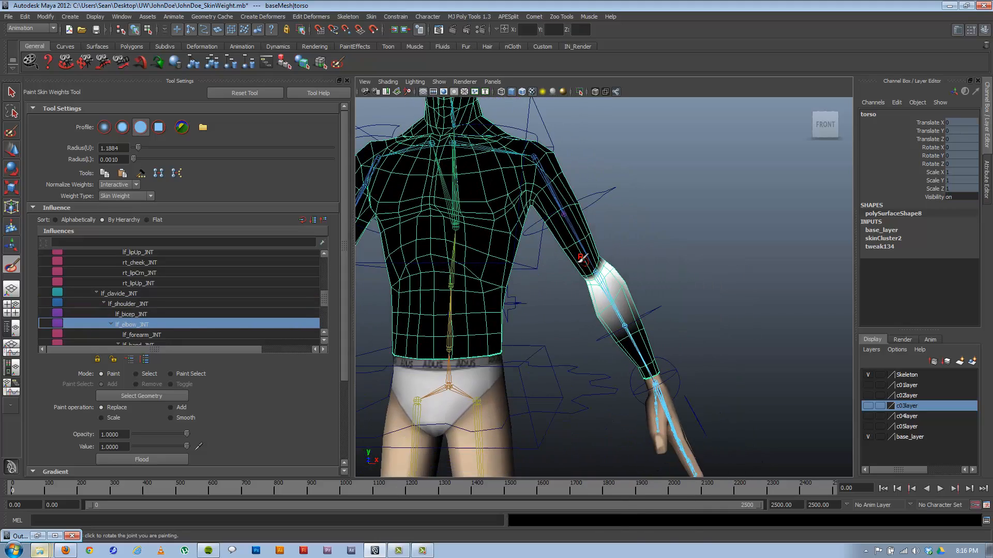
pyautogui.moveTo(582, 258)
pyautogui.keyDown('alt'); pyautogui.mouseDown(button='right')
pyautogui.moveTo(666, 337)
pyautogui.moveTo(649, 354)
pyautogui.moveTo(634, 323)
pyautogui.moveTo(641, 331)
pyautogui.mouseUp(button='right'); pyautogui.keyUp('alt')
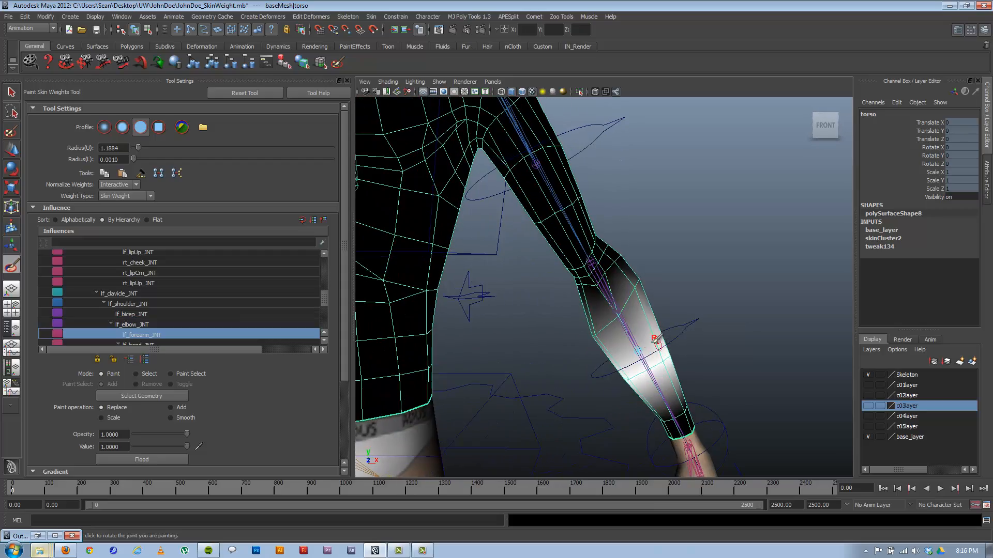
pyautogui.moveTo(622, 290)
pyautogui.keyDown('alt'); pyautogui.mouseDown()
pyautogui.moveTo(661, 313)
pyautogui.moveTo(626, 294)
pyautogui.mouseUp(); pyautogui.keyUp('alt')
pyautogui.keyDown('alt'); pyautogui.moveTo(626, 294); pyautogui.dragTo(700, 331, button='middle'); pyautogui.keyUp('alt')
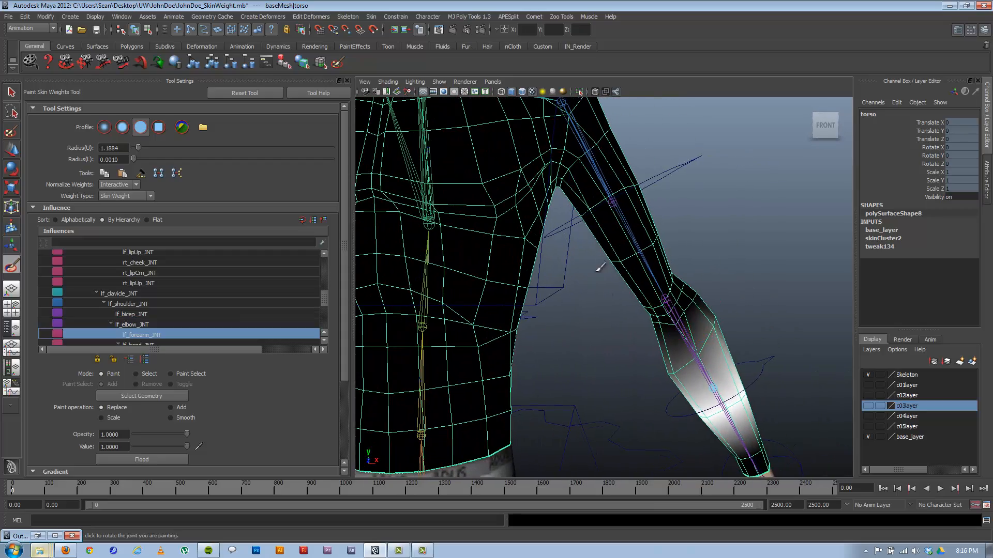
pyautogui.keyDown('alt'); pyautogui.moveTo(600, 268); pyautogui.dragTo(546, 270, button='middle'); pyautogui.keyUp('alt')
pyautogui.moveTo(612, 308)
pyautogui.keyDown('alt'); pyautogui.mouseDown()
pyautogui.moveTo(643, 313)
pyautogui.moveTo(647, 337)
pyautogui.moveTo(622, 310)
pyautogui.mouseUp(); pyautogui.keyUp('alt')
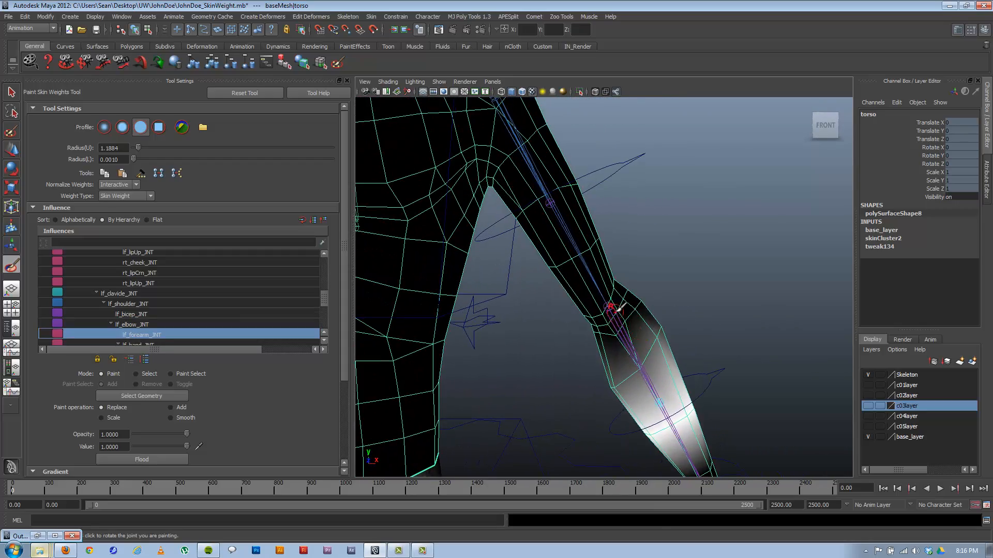
# Step: Switch back to the lf_elbow_JNT influence and examine its weight falloff around the left elbow from several angles
pyautogui.moveTo(615, 309); pyautogui.dragTo(616, 308, button='right')
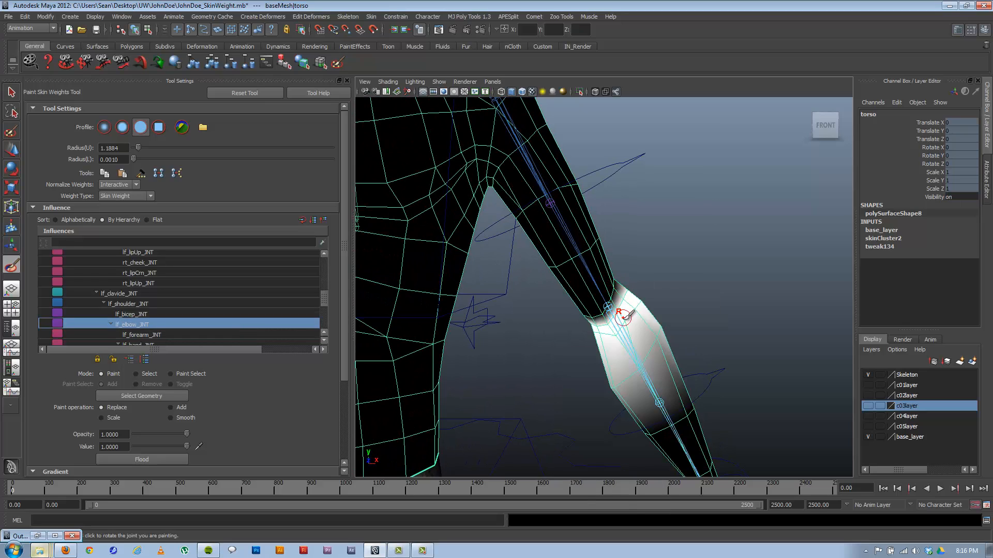
pyautogui.moveTo(623, 312)
pyautogui.keyDown('alt'); pyautogui.mouseDown()
pyautogui.moveTo(572, 339)
pyautogui.moveTo(716, 361)
pyautogui.moveTo(627, 354)
pyautogui.moveTo(602, 281)
pyautogui.moveTo(455, 288)
pyautogui.moveTo(581, 257)
pyautogui.moveTo(635, 198)
pyautogui.mouseUp(); pyautogui.keyUp('alt')
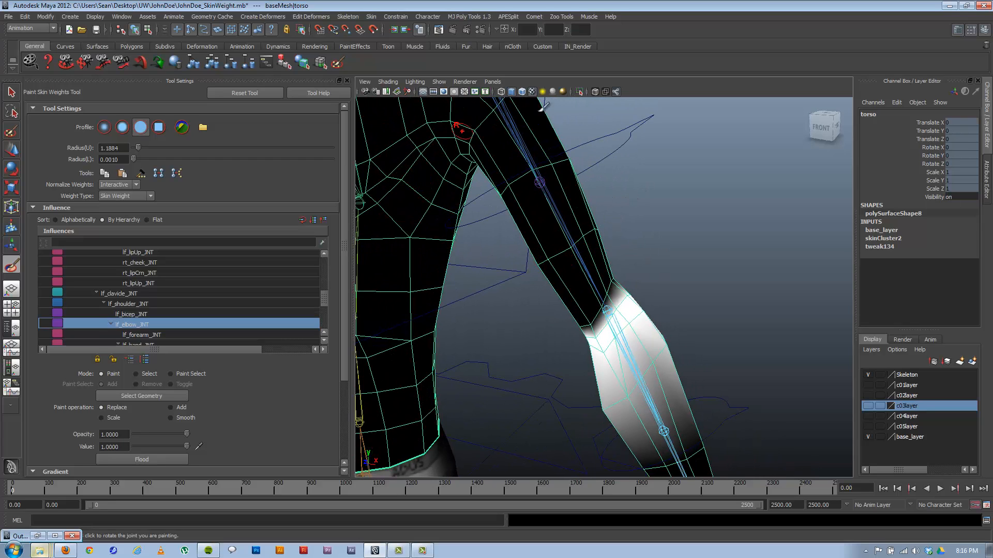
pyautogui.moveTo(589, 239)
pyautogui.keyDown('alt'); pyautogui.mouseDown()
pyautogui.moveTo(492, 232)
pyautogui.moveTo(443, 255)
pyautogui.moveTo(484, 266)
pyautogui.mouseUp(); pyautogui.keyUp('alt')
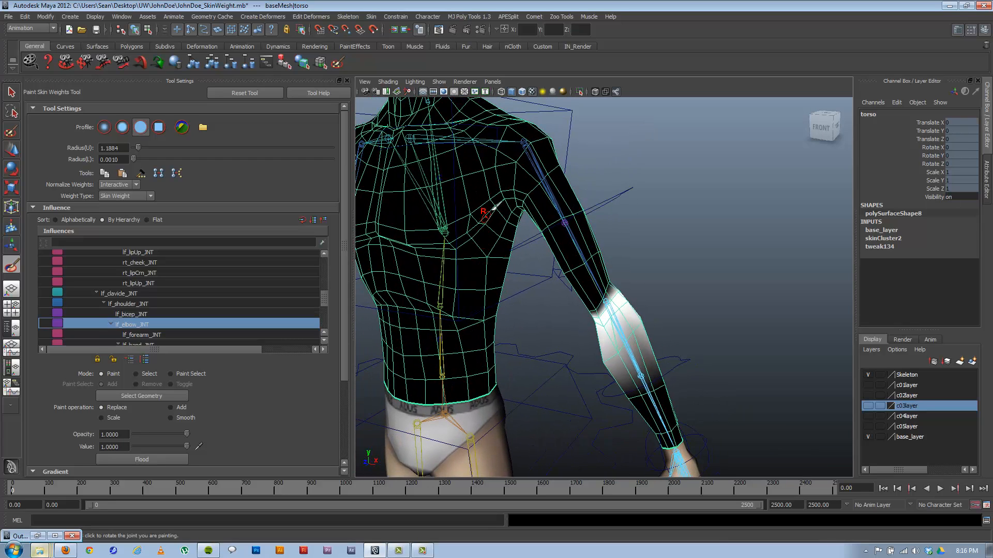
pyautogui.keyDown('alt'); pyautogui.moveTo(486, 216); pyautogui.dragTo(511, 237, button='middle'); pyautogui.keyUp('alt')
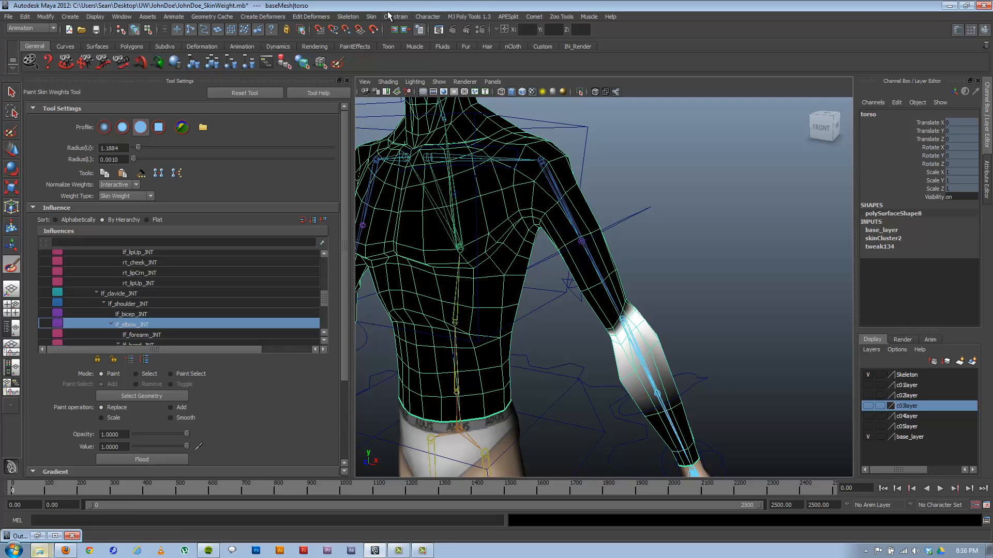
# Step: Open the Smooth Bind options and review the available Bind to choices, leaving Joint hierarchy selected
pyautogui.click(371, 16)
pyautogui.moveTo(380, 32)
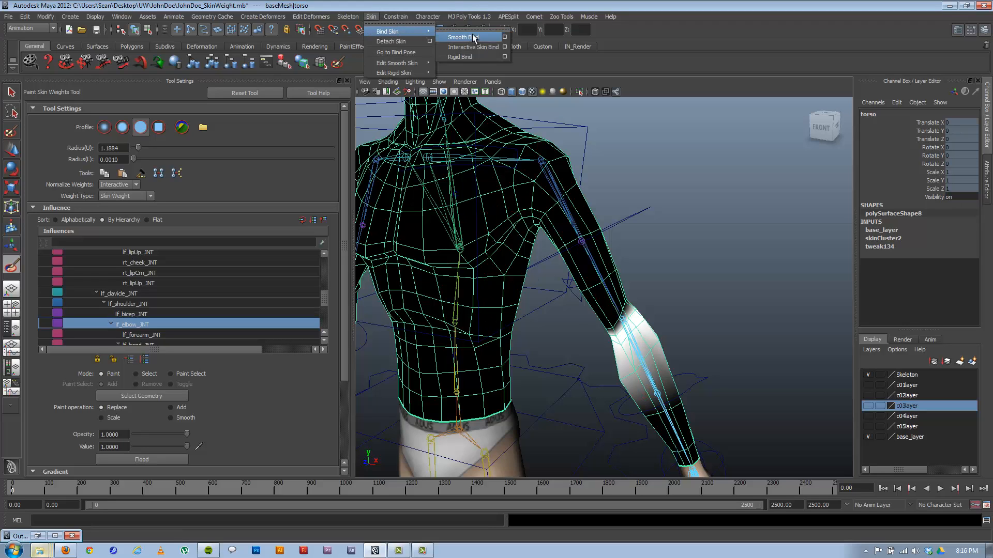
pyautogui.click(505, 37)
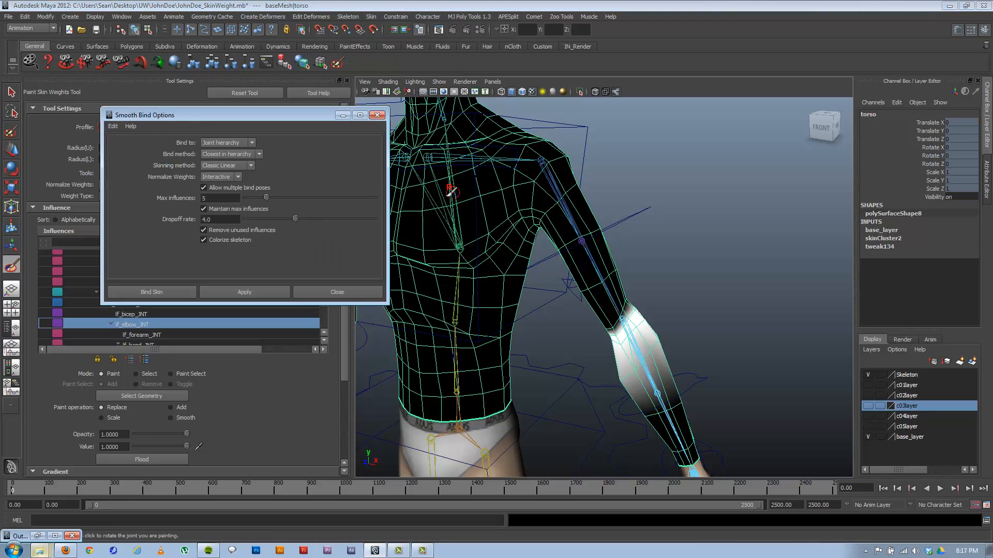
pyautogui.click(244, 140)
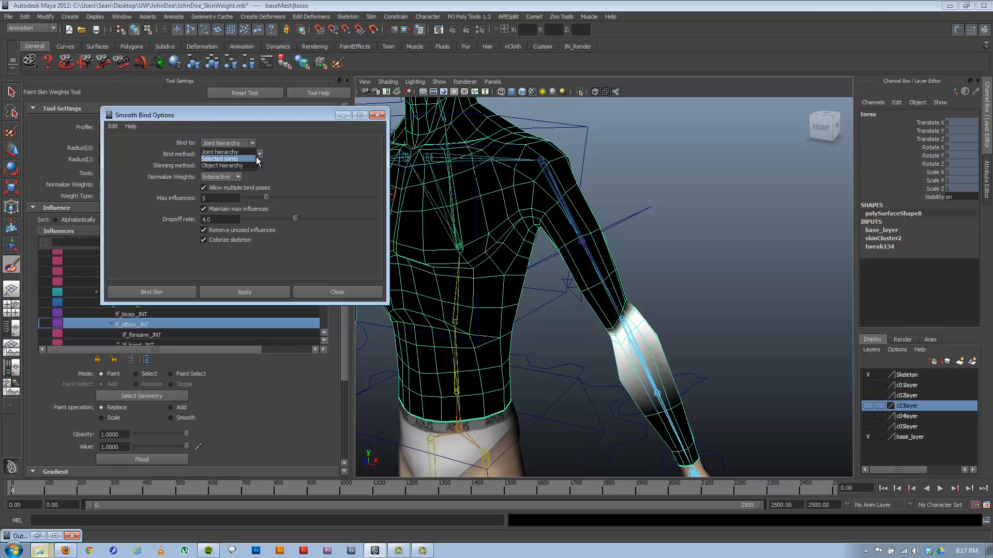
pyautogui.click(314, 148)
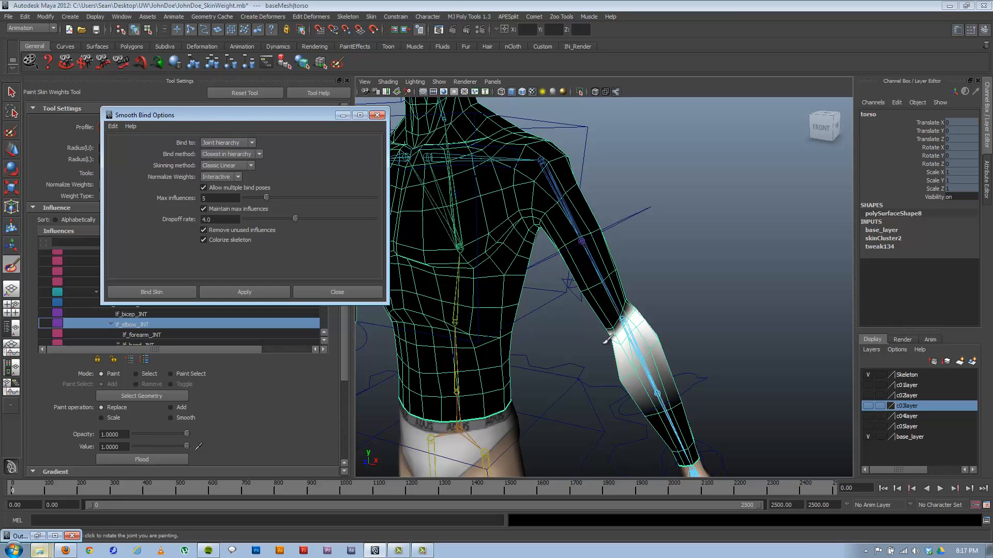
# Step: Set the Smooth Bind options to bind to Selected joints, then close the options
pyautogui.click(250, 143)
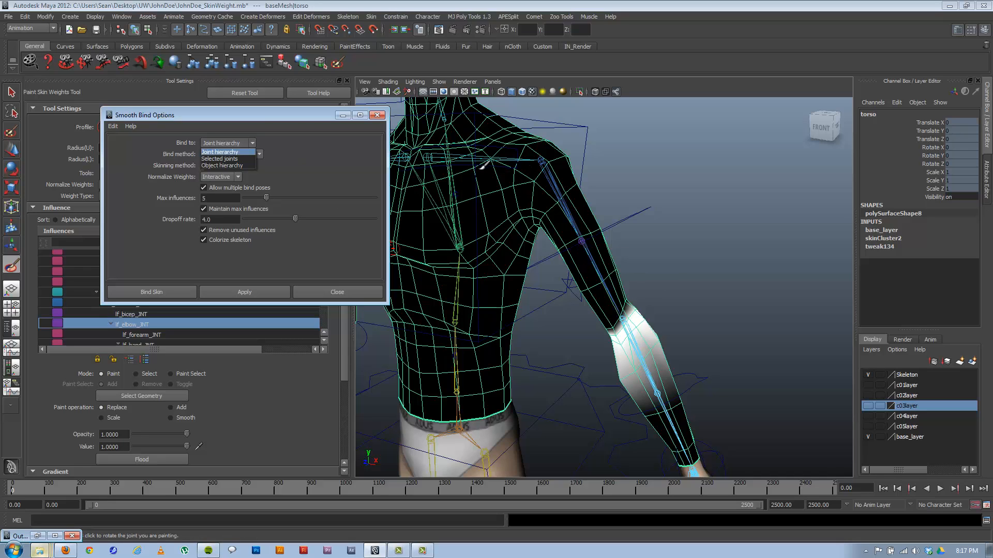
pyautogui.click(220, 158)
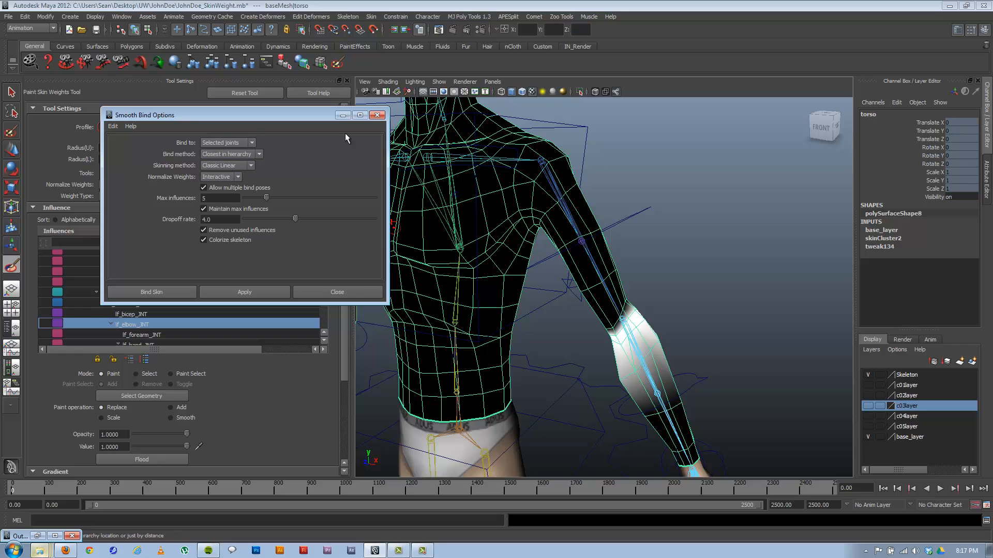
pyautogui.click(377, 115)
pyautogui.click(370, 19)
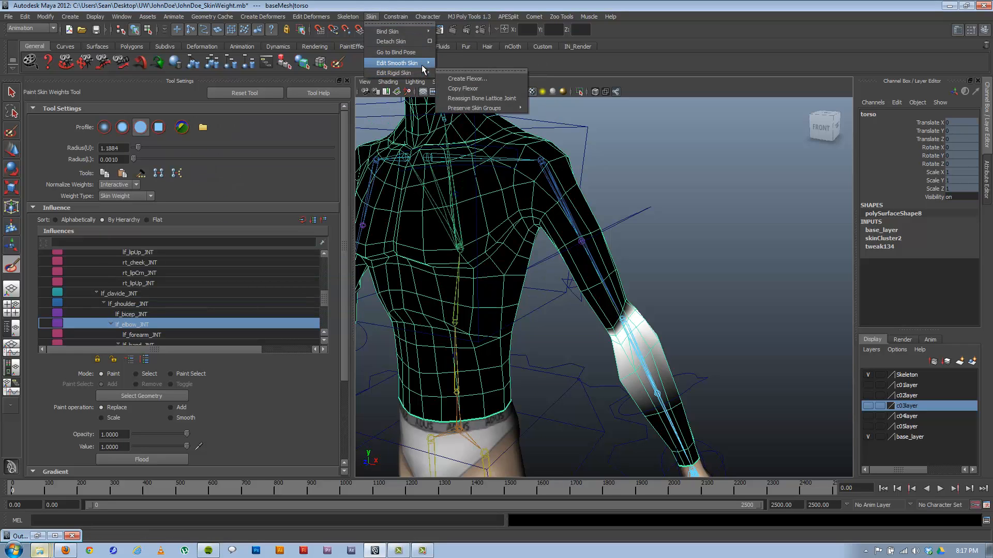
pyautogui.moveTo(397, 63)
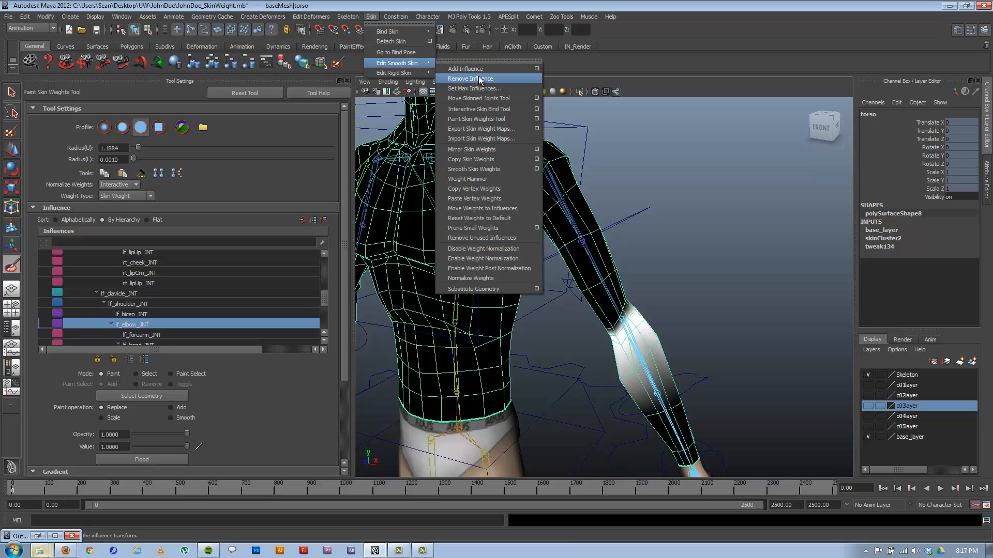
pyautogui.click(624, 61)
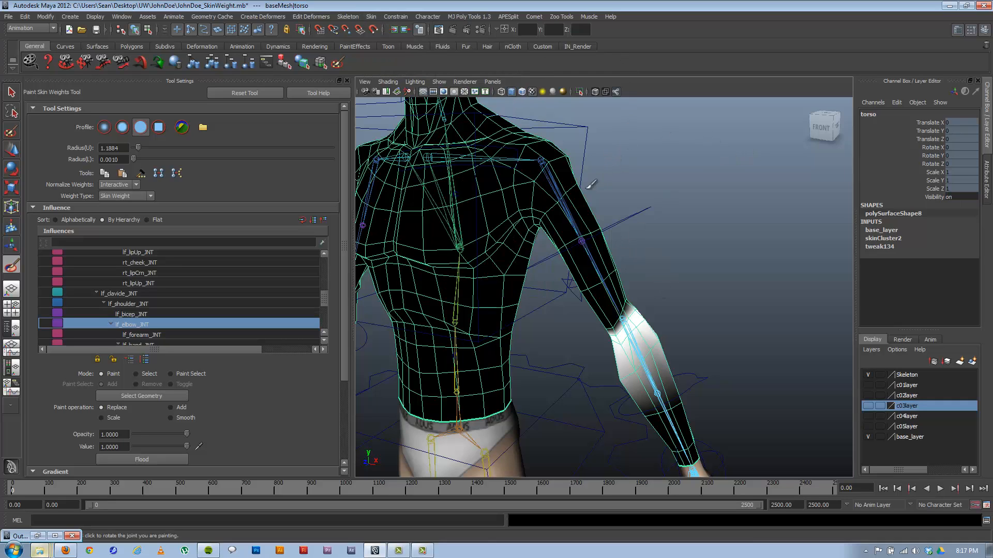
# Step: Make the left bicep joint, lf_bicep_JNT, the active influence for painting skin weights
pyautogui.keyDown('alt'); pyautogui.moveTo(584, 203); pyautogui.dragTo(603, 246); pyautogui.keyUp('alt')
pyautogui.keyDown('alt'); pyautogui.moveTo(603, 246); pyautogui.dragTo(644, 341, button='right'); pyautogui.keyUp('alt')
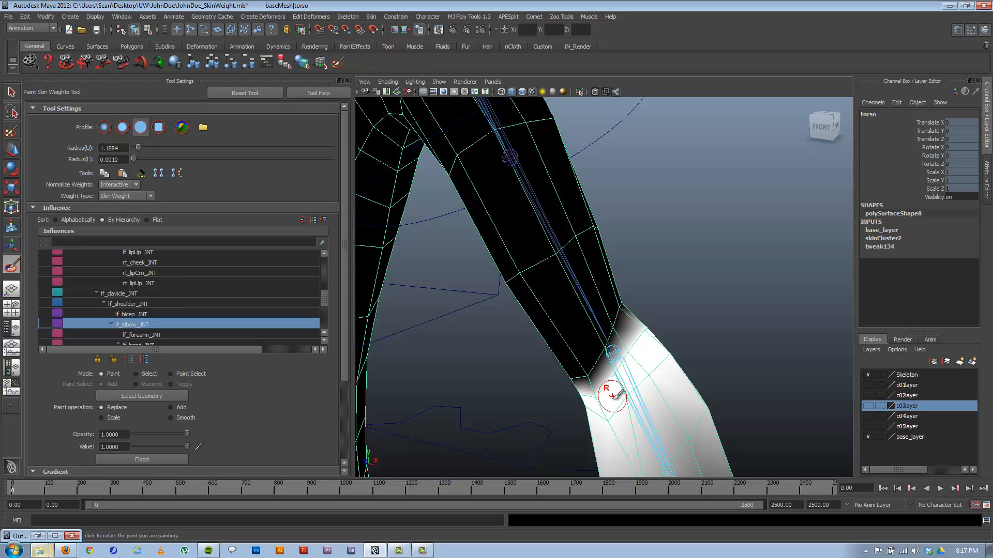
pyautogui.rightClick(509, 156)
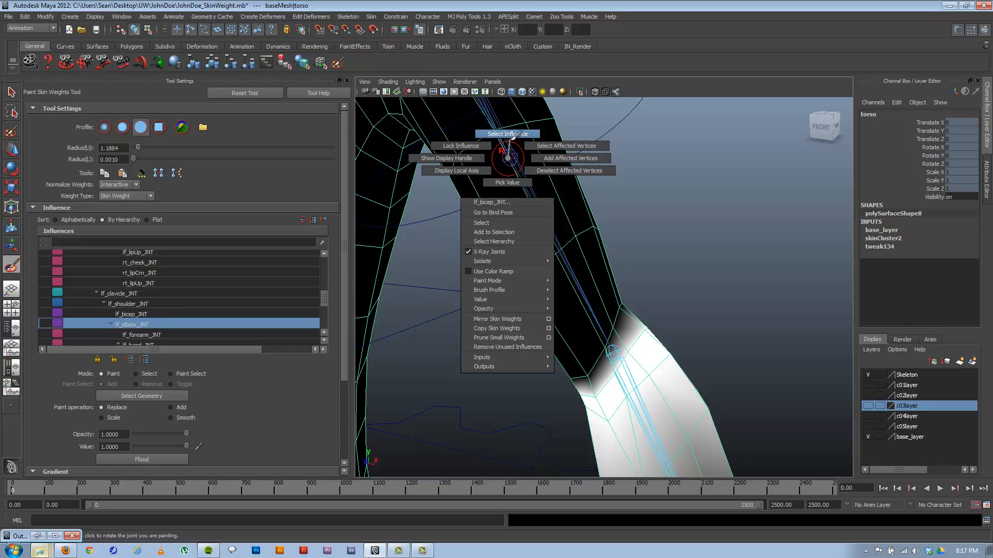
pyautogui.click(505, 139)
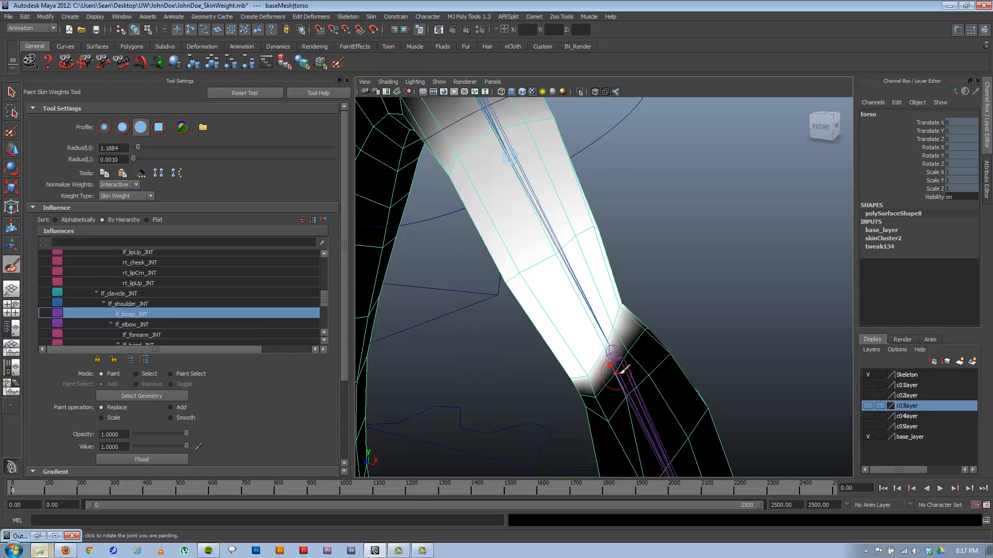
# Step: Paint lf_bicep_JNT weights of 0.5 with Replace around the left elbow, using a brush radius of about 0.64
pyautogui.moveTo(527, 381)
pyautogui.keyDown('alt'); pyautogui.mouseDown()
pyautogui.moveTo(514, 394)
pyautogui.moveTo(629, 314)
pyautogui.mouseUp(); pyautogui.keyUp('alt')
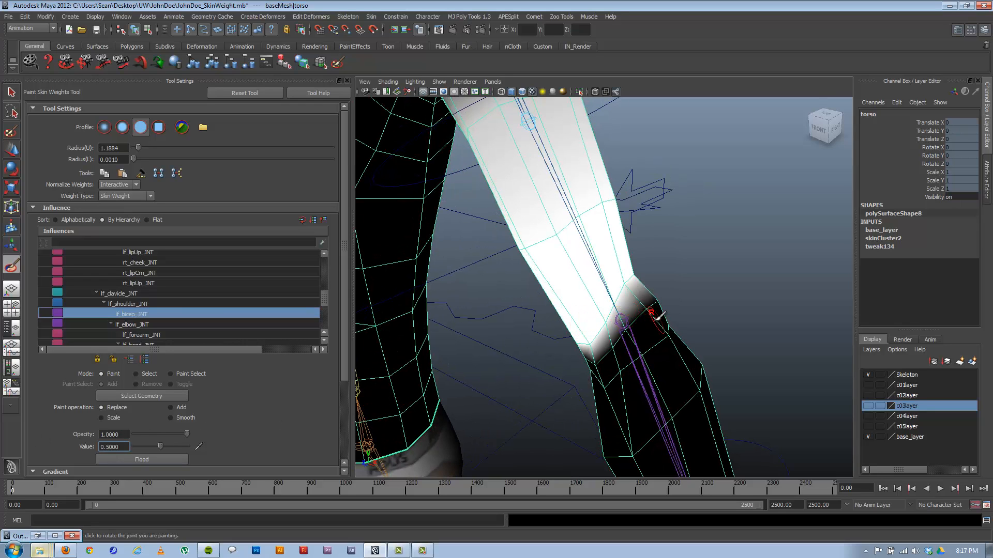
pyautogui.moveTo(636, 321)
pyautogui.keyDown('alt'); pyautogui.mouseDown()
pyautogui.moveTo(623, 346)
pyautogui.moveTo(632, 342)
pyautogui.mouseUp(); pyautogui.keyUp('alt')
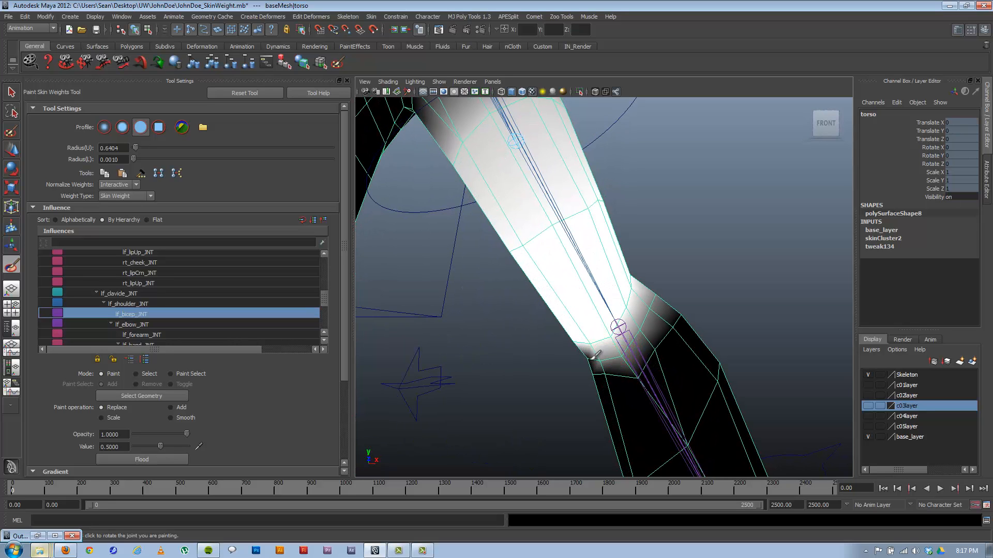
pyautogui.keyDown('alt'); pyautogui.moveTo(574, 364); pyautogui.dragTo(699, 352); pyautogui.keyUp('alt')
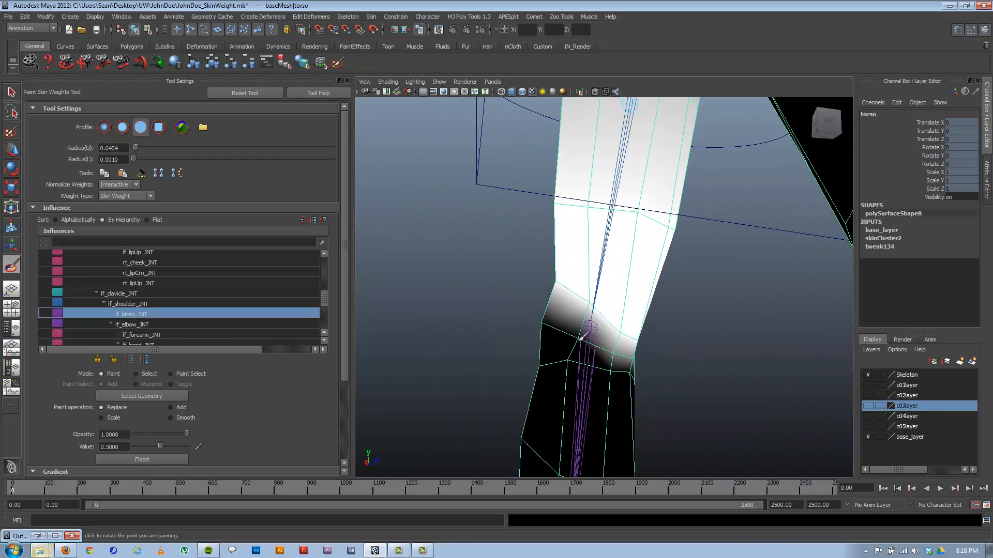
pyautogui.keyDown('alt'); pyautogui.moveTo(544, 319); pyautogui.dragTo(548, 295); pyautogui.keyUp('alt')
# Step: Bend the left elbow FK control to about -91 degrees in Z to check the deformation, then undo the rotation
pyautogui.press('f')
pyautogui.press('w')
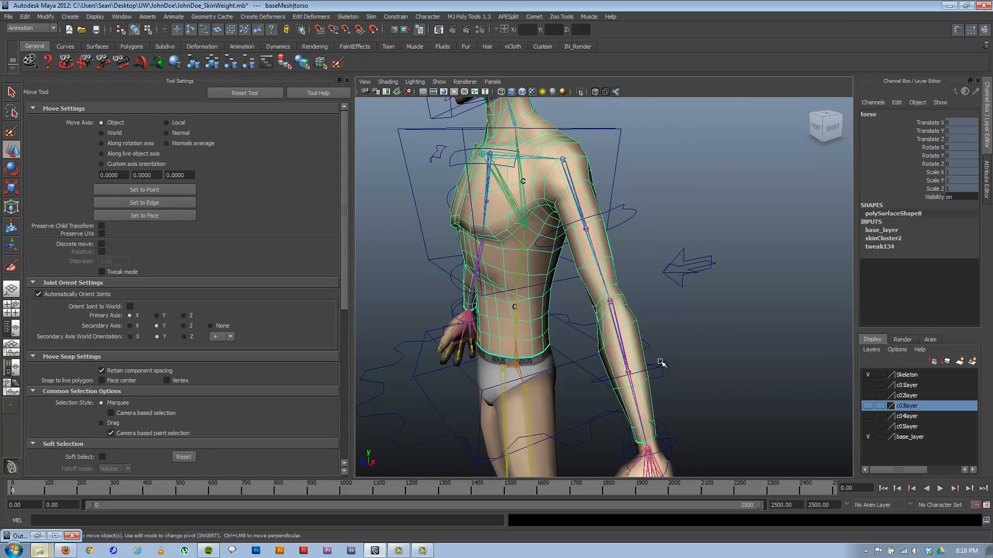
pyautogui.click(661, 364)
pyautogui.keyDown('alt'); pyautogui.moveTo(660, 364); pyautogui.dragTo(535, 383); pyautogui.keyUp('alt')
pyautogui.press('e')
pyautogui.hotkey('ctrl', 'z')
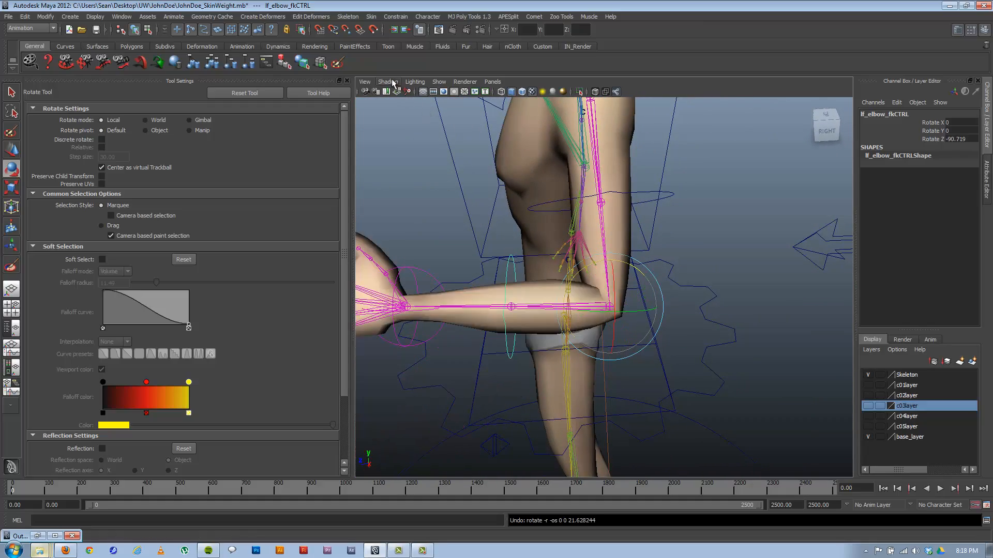
pyautogui.hotkey('ctrl', 'z')
pyautogui.click(388, 82)
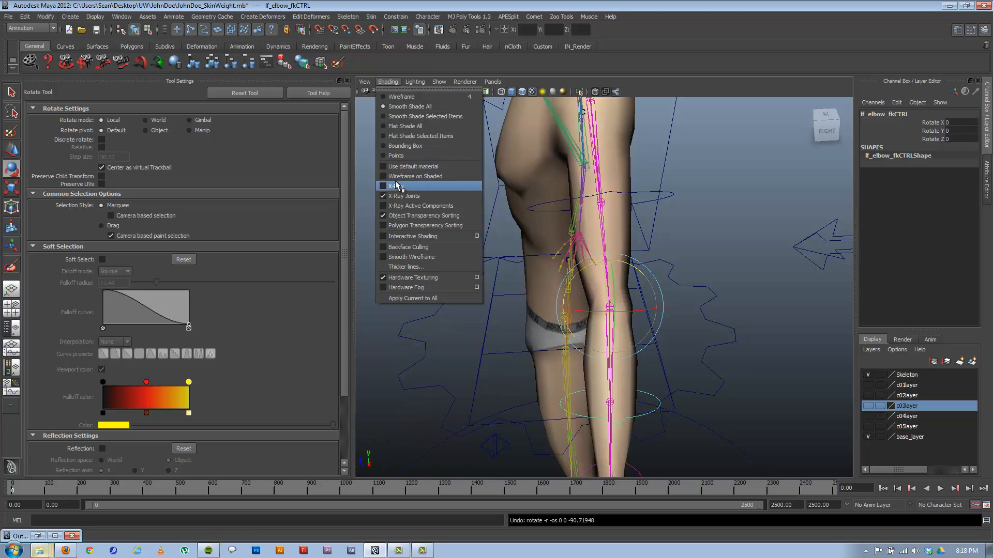
pyautogui.click(409, 184)
pyautogui.click(543, 222)
pyautogui.click(388, 82)
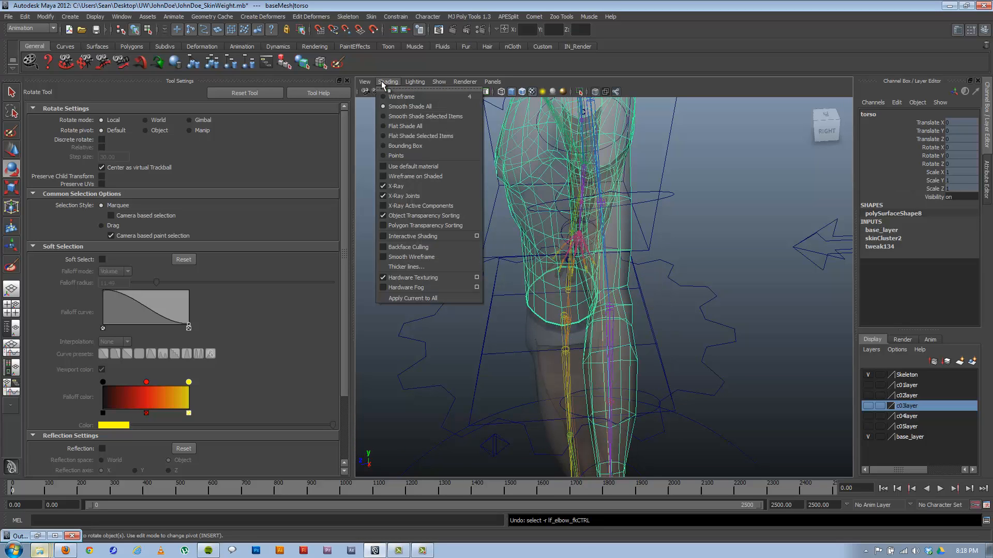
pyautogui.click(397, 186)
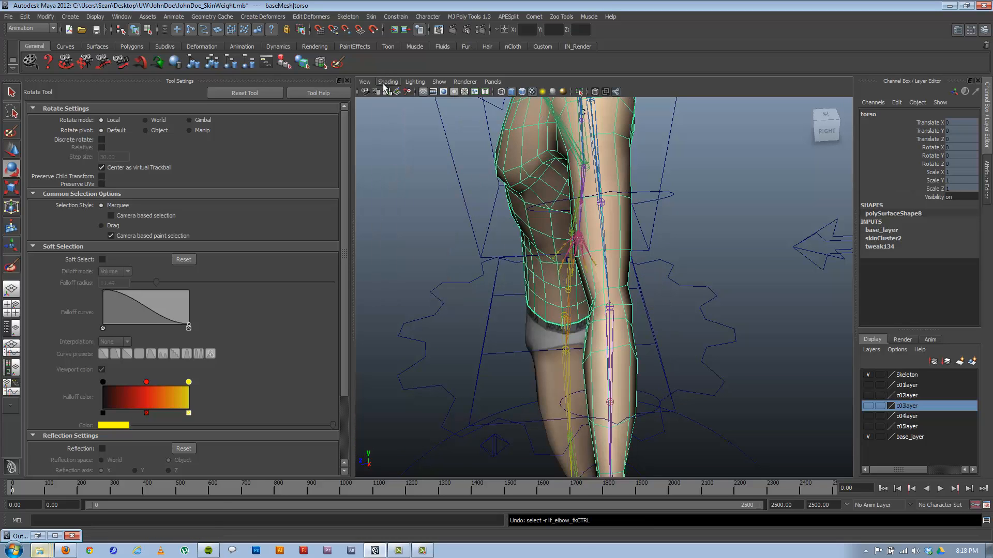
# Step: Display Wireframe on Shaded in the viewport to show the mesh edges on the arm
pyautogui.click(387, 82)
pyautogui.click(415, 177)
pyautogui.moveTo(603, 287)
pyautogui.keyDown('alt'); pyautogui.mouseDown()
pyautogui.moveTo(621, 298)
pyautogui.moveTo(667, 401)
pyautogui.mouseUp(); pyautogui.keyUp('alt')
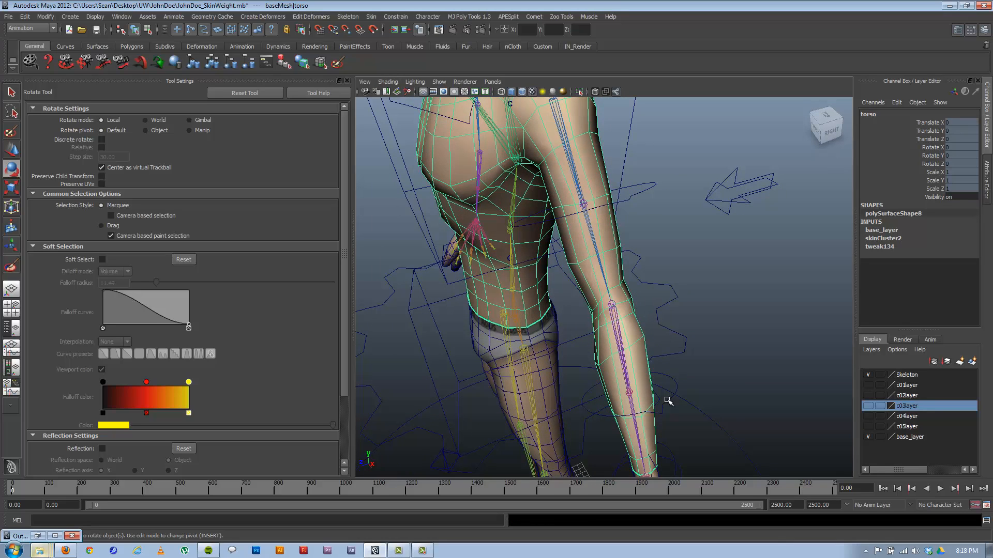
# Step: Bend the left elbow FK control by various amounts to check the elbow's edge loops, then undo all the rotations
pyautogui.click(678, 393)
pyautogui.keyDown('alt'); pyautogui.moveTo(581, 377); pyautogui.dragTo(591, 317); pyautogui.keyUp('alt')
pyautogui.hotkey('ctrl', 'z')
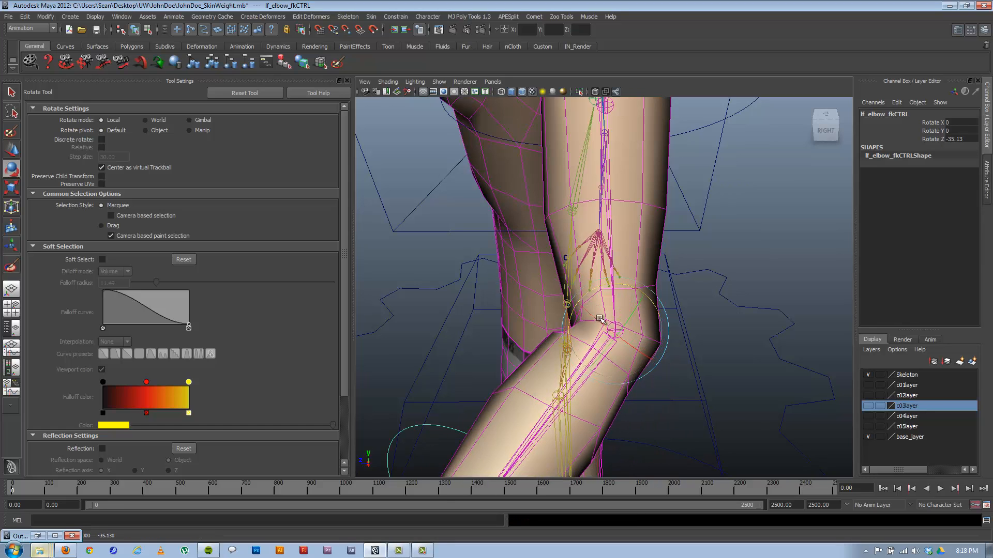
pyautogui.moveTo(626, 288)
pyautogui.mouseDown()
pyautogui.moveTo(642, 293)
pyautogui.moveTo(622, 293)
pyautogui.mouseUp()
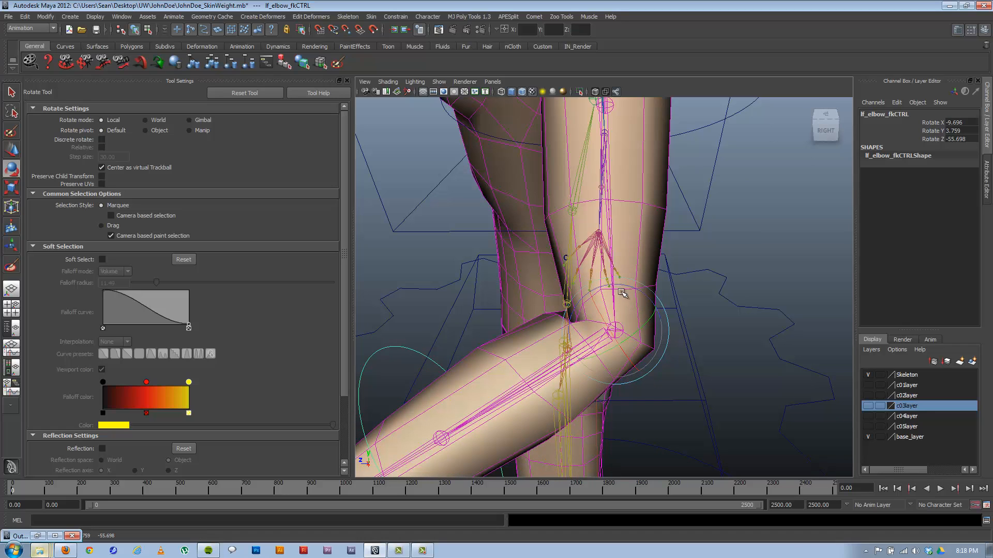
pyautogui.hotkey('ctrl', 'z')
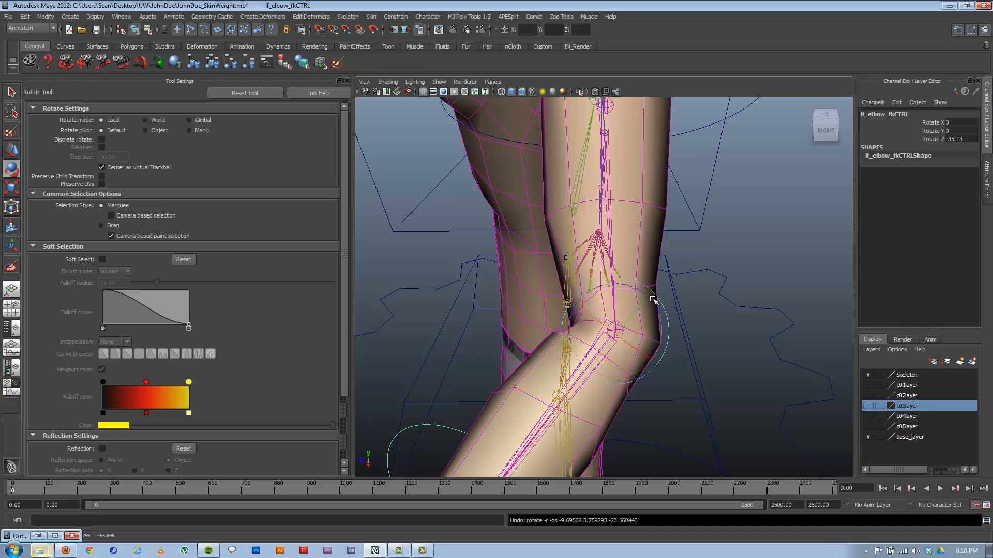
pyautogui.moveTo(653, 300); pyautogui.dragTo(656, 333)
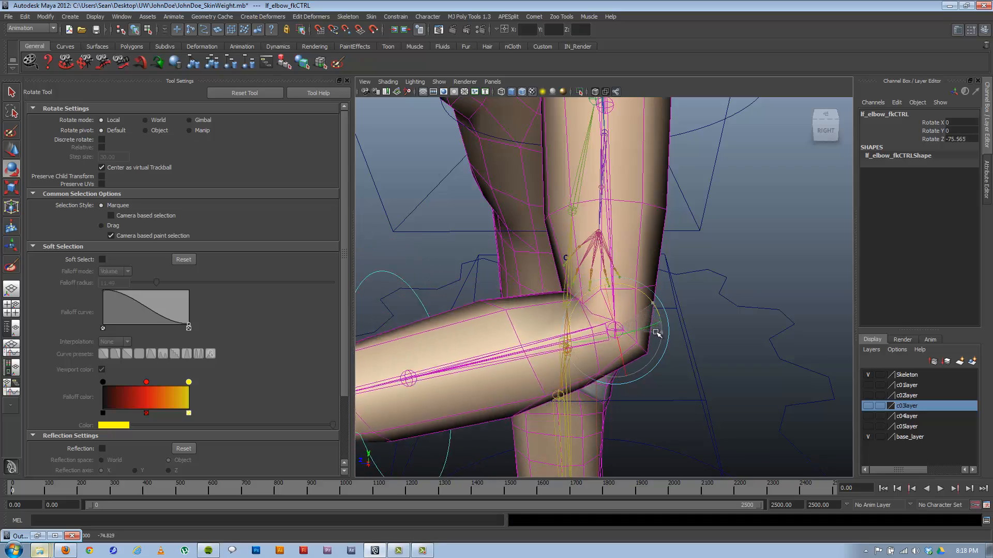
pyautogui.hotkey('ctrl', 'z')
pyautogui.hotkey('ctrl', 'z')
pyautogui.hotkey('ctrl', 'z')
pyautogui.hotkey('ctrl', 'z')
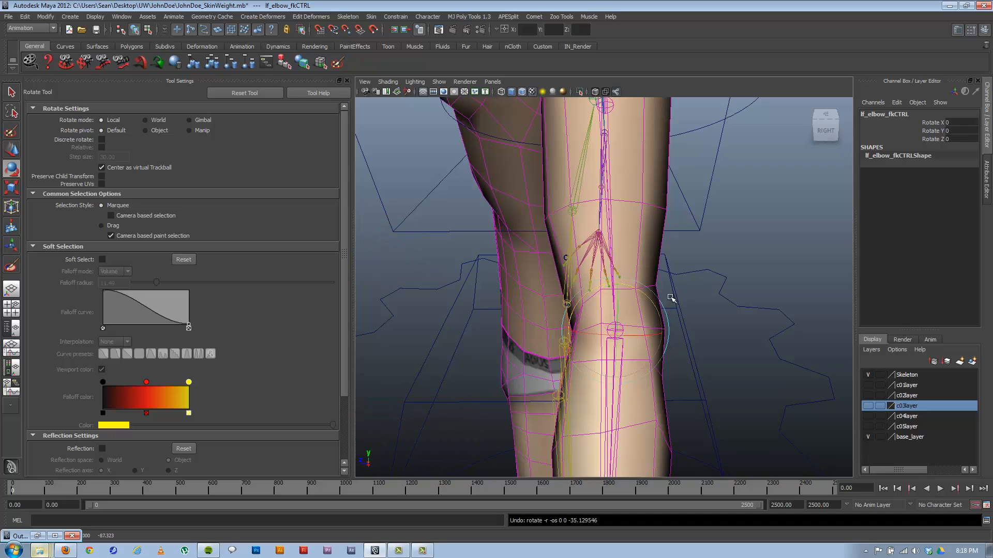
# Step: Activate Paint Skin Weights on the torso mesh with lf_forearm_JNT as the influence
pyautogui.keyDown('alt'); pyautogui.moveTo(602, 346); pyautogui.dragTo(674, 349); pyautogui.keyUp('alt')
pyautogui.keyDown('alt'); pyautogui.moveTo(674, 349); pyautogui.dragTo(531, 329, button='right'); pyautogui.keyUp('alt')
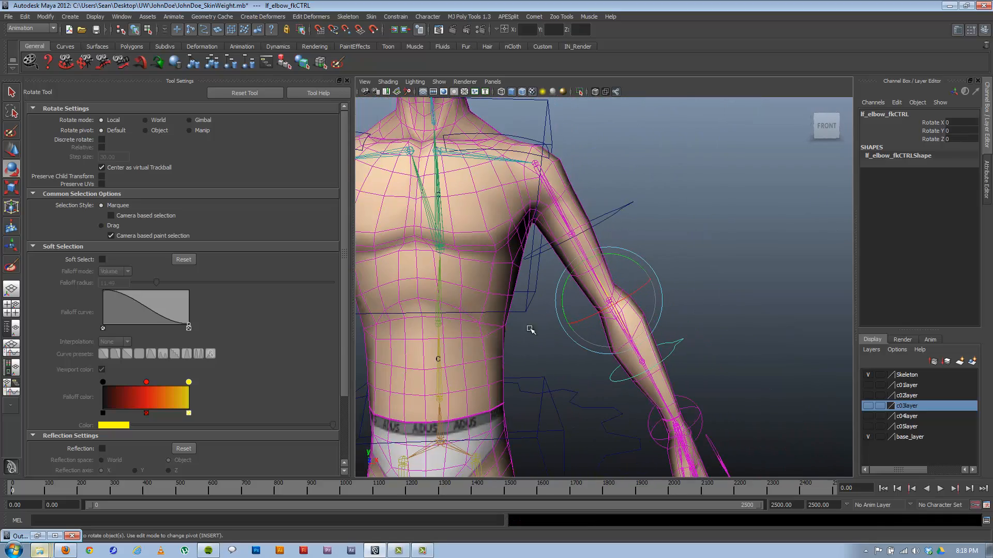
pyautogui.keyDown('alt'); pyautogui.moveTo(598, 353); pyautogui.dragTo(599, 209, button='middle'); pyautogui.keyUp('alt')
pyautogui.keyDown('alt'); pyautogui.moveTo(647, 271); pyautogui.dragTo(737, 339, button='right'); pyautogui.keyUp('alt')
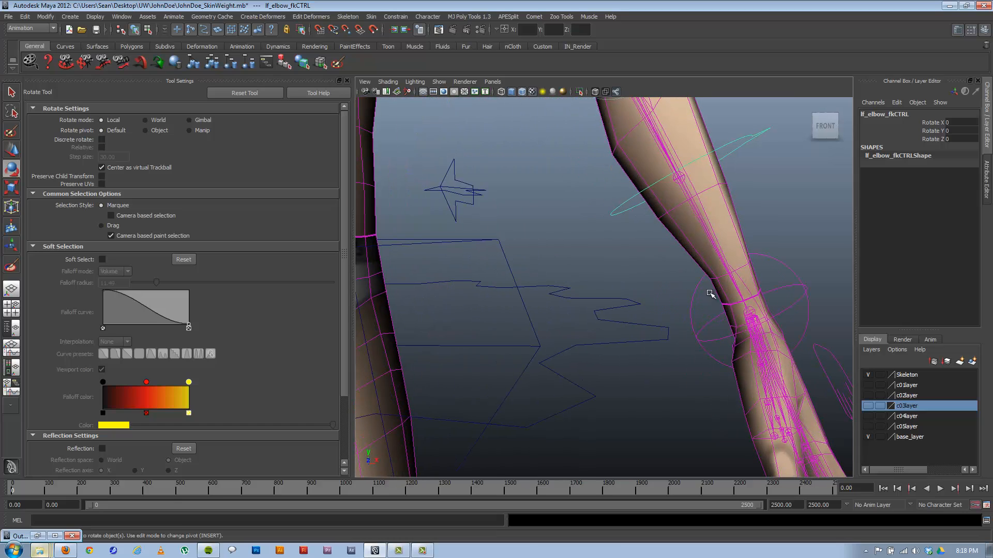
pyautogui.keyDown('alt'); pyautogui.moveTo(713, 293); pyautogui.dragTo(665, 310, button='right'); pyautogui.keyUp('alt')
pyautogui.keyDown('alt'); pyautogui.moveTo(678, 264); pyautogui.dragTo(641, 350, button='middle'); pyautogui.keyUp('alt')
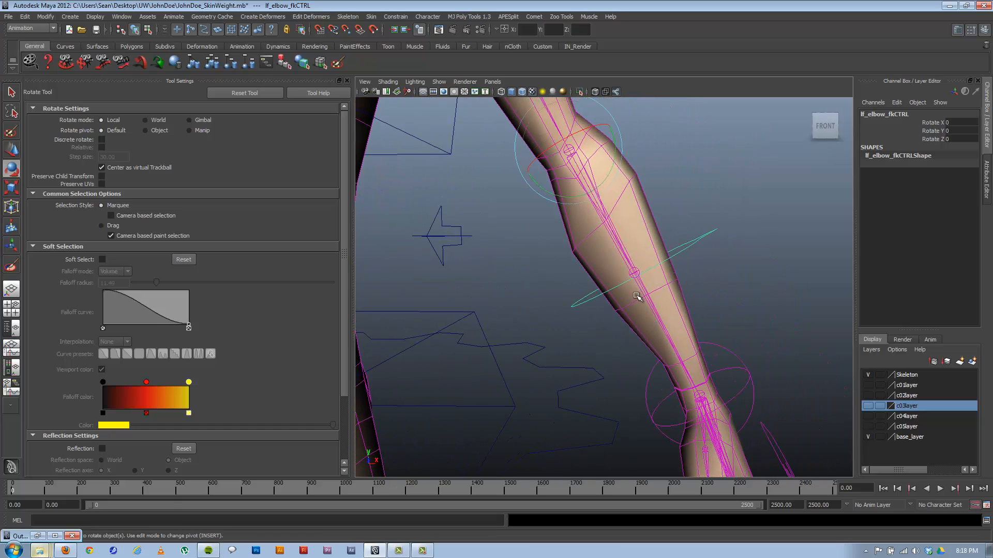
pyautogui.click(619, 303)
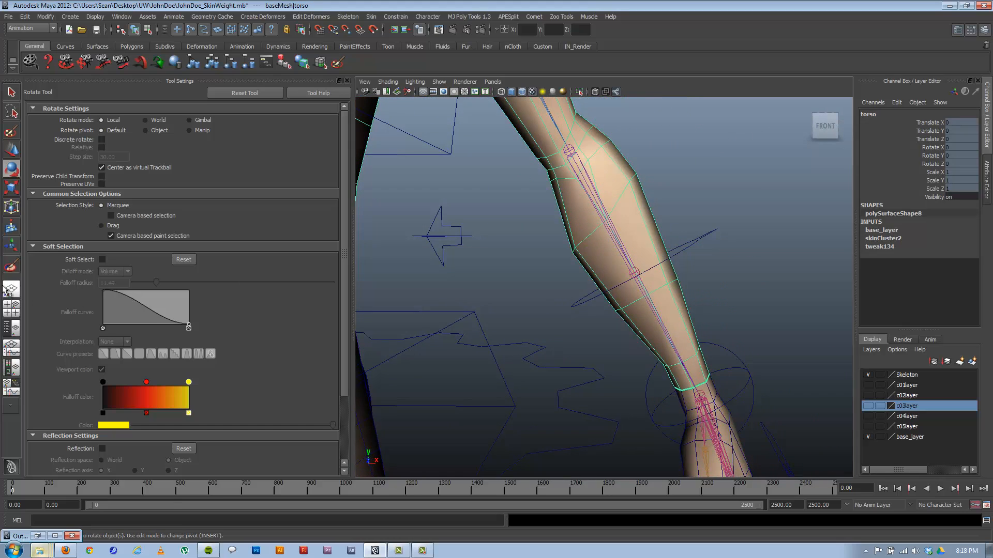
pyautogui.click(11, 266)
pyautogui.moveTo(638, 268); pyautogui.dragTo(640, 247, button='right')
pyautogui.moveTo(615, 267)
pyautogui.keyDown('alt'); pyautogui.mouseDown()
pyautogui.moveTo(596, 269)
pyautogui.moveTo(698, 321)
pyautogui.mouseUp(); pyautogui.keyUp('alt')
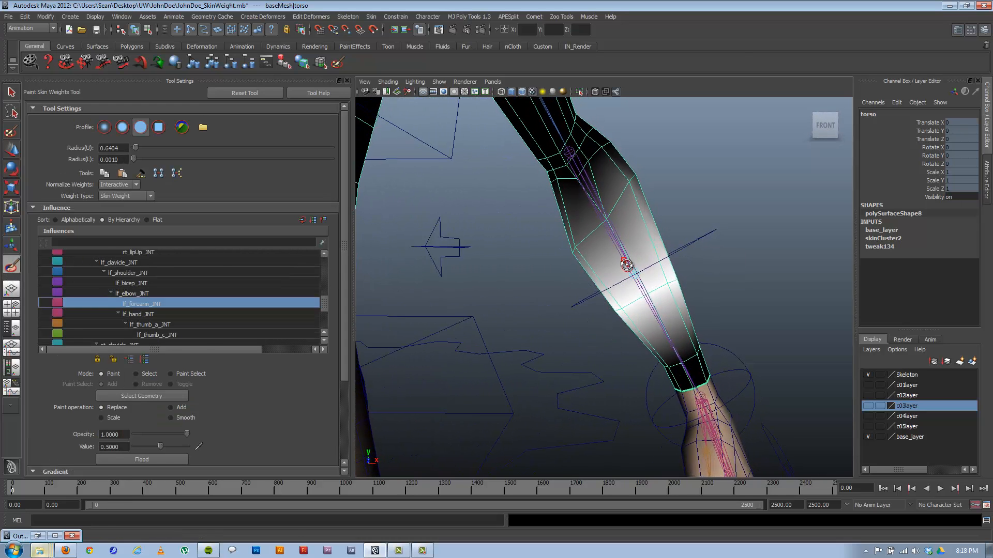
# Step: Rotate the left wrist control to twist the hand and test how the forearm follows
pyautogui.press('w')
pyautogui.click(721, 368)
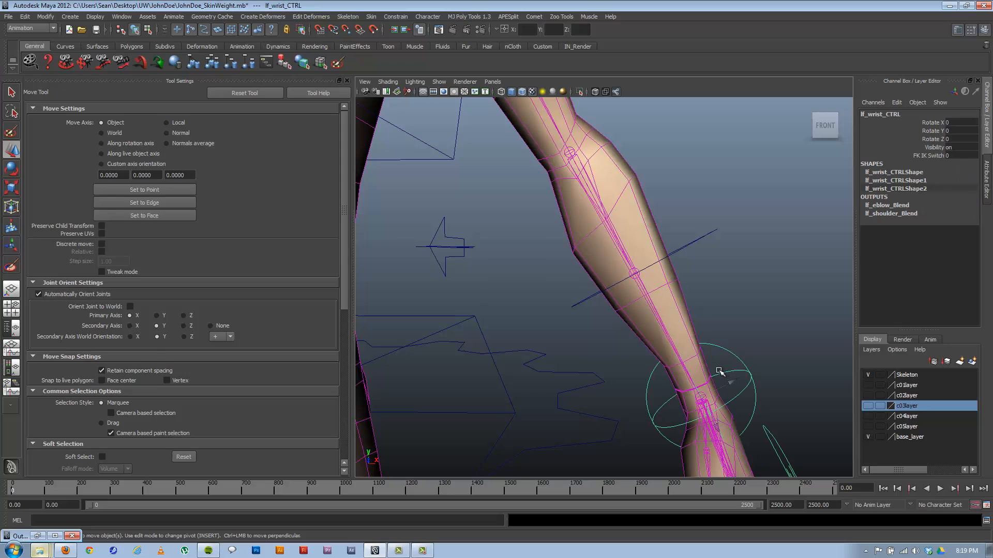
pyautogui.press('e')
pyautogui.moveTo(736, 394); pyautogui.dragTo(731, 310)
# Step: Resume painting skin weights on the torso mesh and paint lf_forearm_JNT weights of 0.1 around the loop above the wrist
pyautogui.click(683, 311)
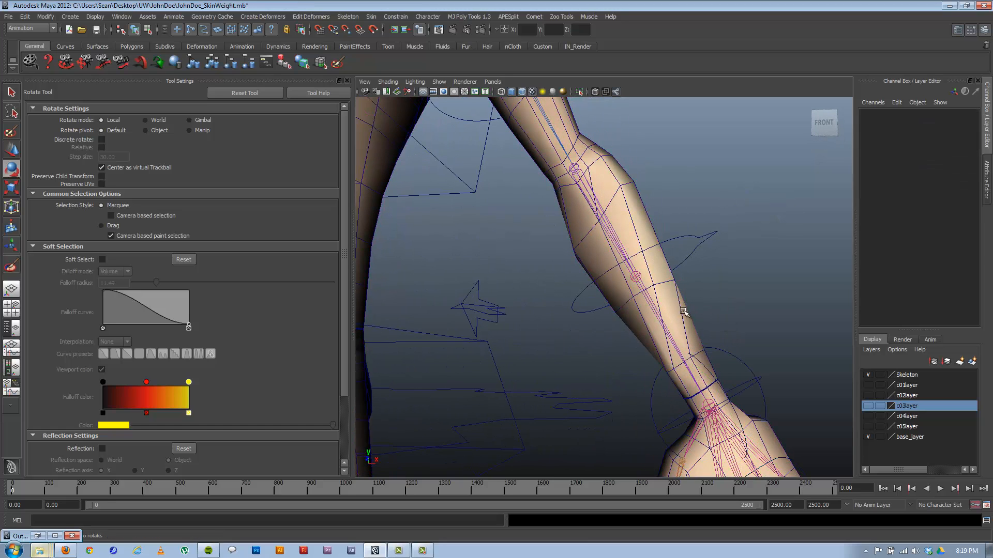
pyautogui.click(682, 312)
pyautogui.click(11, 266)
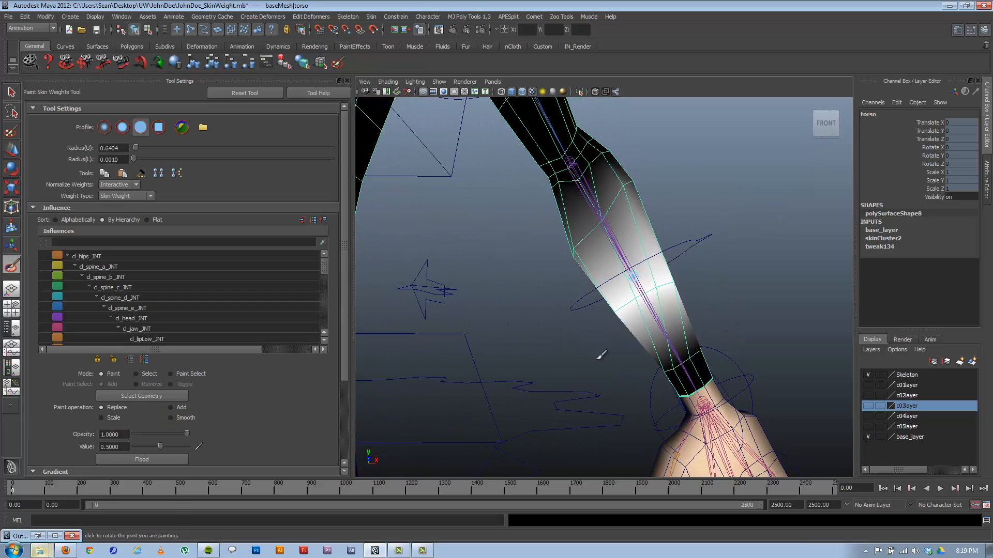
pyautogui.keyDown('alt'); pyautogui.moveTo(602, 356); pyautogui.dragTo(609, 316); pyautogui.keyUp('alt')
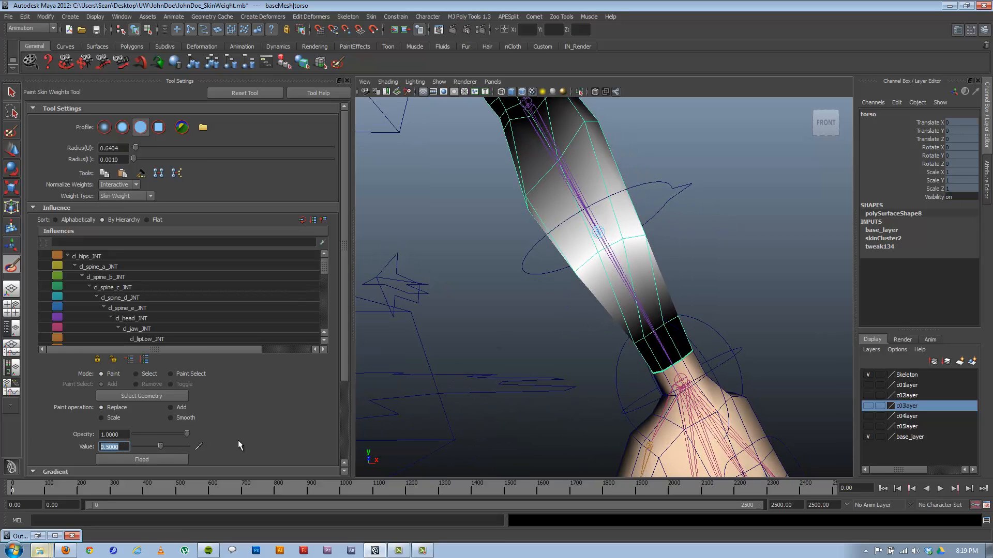
pyautogui.write('0.1')
pyautogui.press('Return')
pyautogui.moveTo(641, 335); pyautogui.dragTo(687, 310)
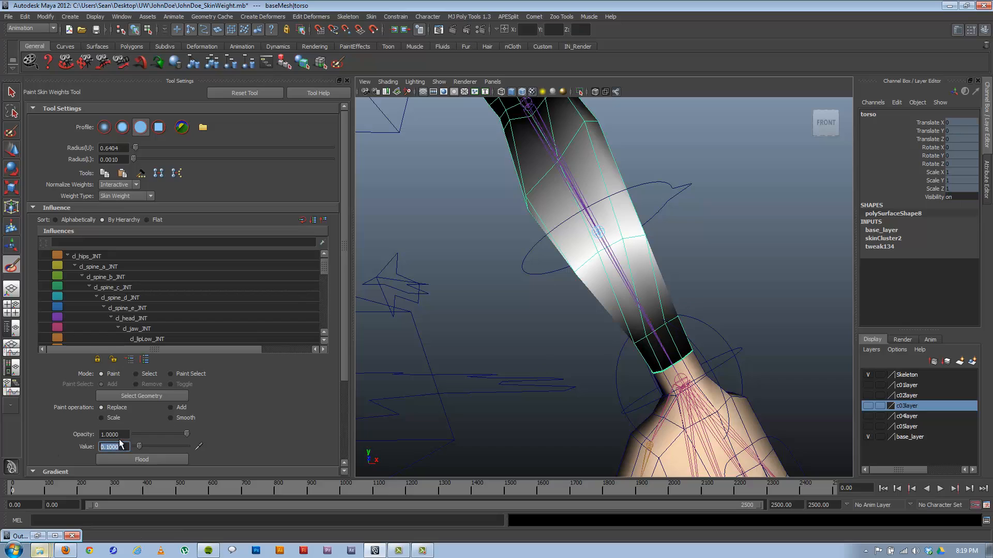
# Step: Repaint the lf_forearm_JNT weights around the loop above the wrist with a value of 0.2, then 0.3
pyautogui.write('.2')
pyautogui.moveTo(638, 344)
pyautogui.mouseDown()
pyautogui.moveTo(664, 310)
pyautogui.moveTo(724, 295)
pyautogui.mouseUp()
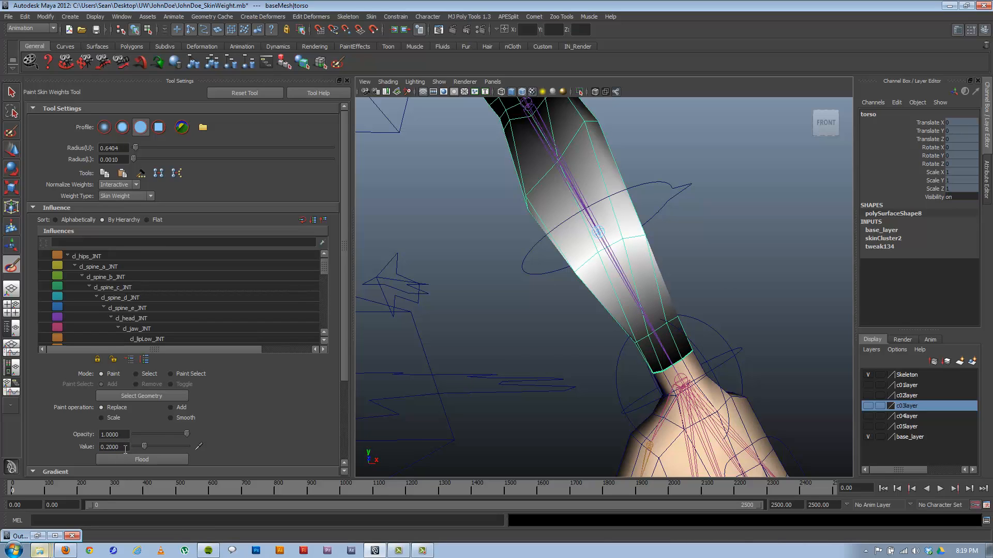
pyautogui.write('.3')
pyautogui.press('Return')
pyautogui.moveTo(639, 339)
pyautogui.mouseDown()
pyautogui.moveTo(683, 310)
pyautogui.moveTo(611, 355)
pyautogui.moveTo(716, 350)
pyautogui.moveTo(562, 295)
pyautogui.moveTo(570, 325)
pyautogui.moveTo(692, 348)
pyautogui.moveTo(661, 327)
pyautogui.moveTo(683, 333)
pyautogui.moveTo(678, 315)
pyautogui.moveTo(624, 329)
pyautogui.mouseUp()
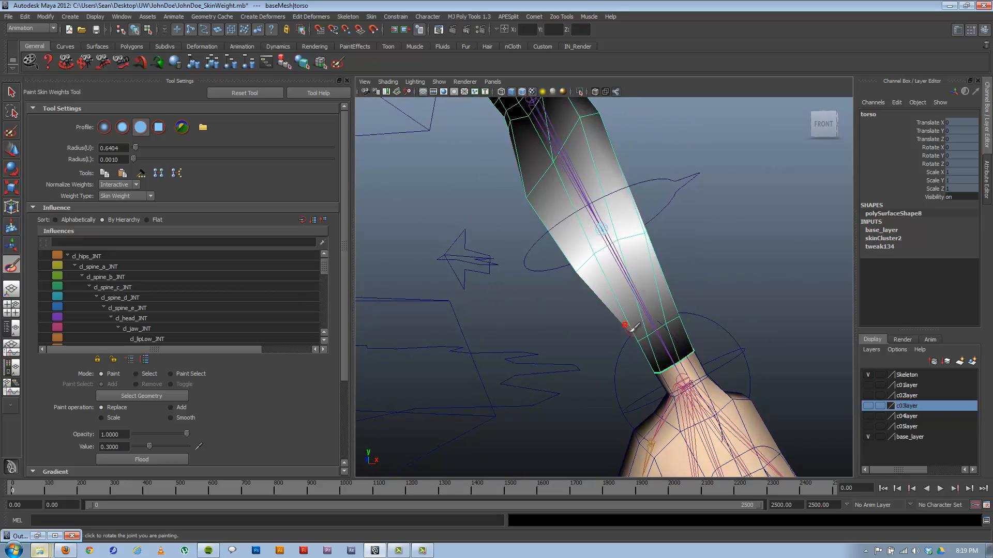
pyautogui.moveTo(635, 291)
pyautogui.keyDown('alt'); pyautogui.mouseDown()
pyautogui.moveTo(588, 293)
pyautogui.moveTo(644, 288)
pyautogui.moveTo(641, 261)
pyautogui.moveTo(639, 290)
pyautogui.moveTo(600, 305)
pyautogui.moveTo(657, 284)
pyautogui.moveTo(572, 278)
pyautogui.moveTo(632, 259)
pyautogui.moveTo(622, 270)
pyautogui.mouseUp(); pyautogui.keyUp('alt')
pyautogui.keyDown('alt'); pyautogui.moveTo(650, 341); pyautogui.dragTo(554, 346, button='right'); pyautogui.keyUp('alt')
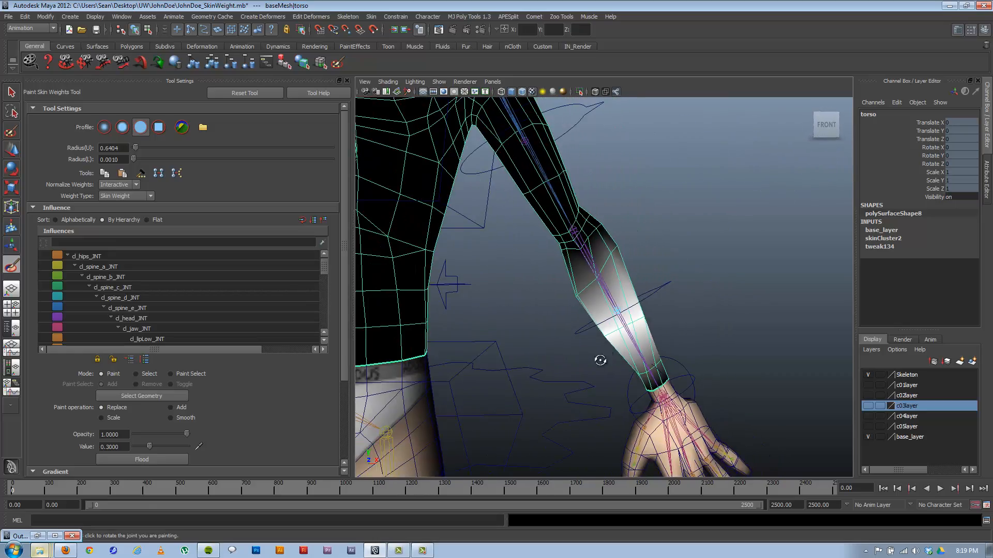
# Step: Turn off the wireframe overlay on shaded objects and deselect the torso mesh for a clean view of the left arm
pyautogui.keyDown('alt'); pyautogui.moveTo(599, 361); pyautogui.dragTo(593, 356); pyautogui.keyUp('alt')
pyautogui.click(379, 82)
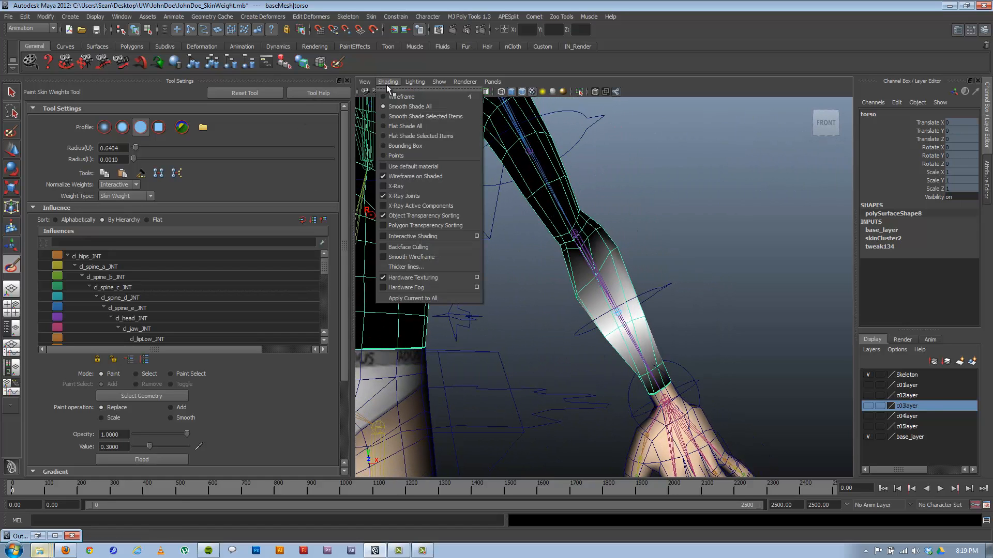
pyautogui.click(424, 174)
pyautogui.press('w')
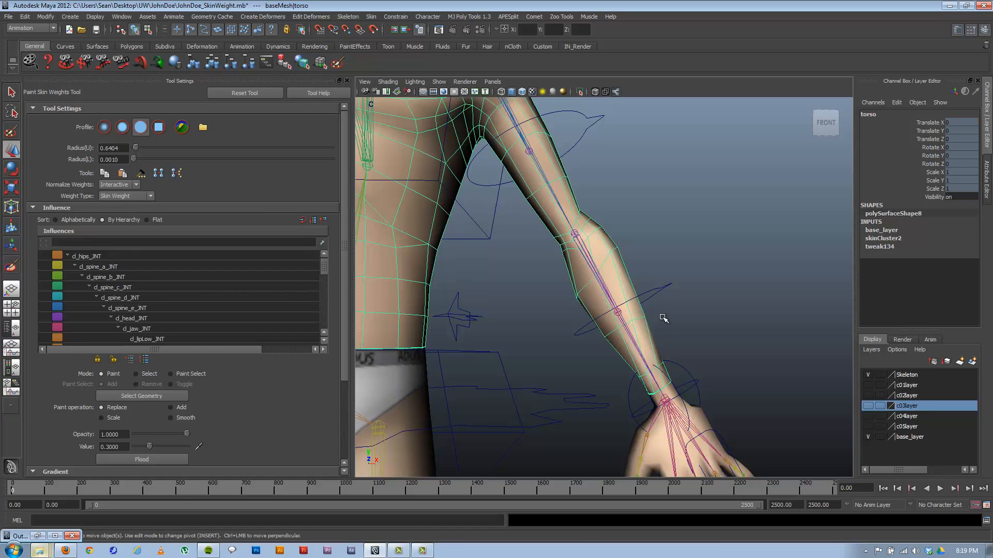
pyautogui.click(676, 318)
pyautogui.moveTo(615, 358)
pyautogui.keyDown('alt'); pyautogui.mouseDown()
pyautogui.moveTo(641, 362)
pyautogui.moveTo(485, 365)
pyautogui.moveTo(610, 357)
pyautogui.moveTo(688, 400)
pyautogui.mouseUp(); pyautogui.keyUp('alt')
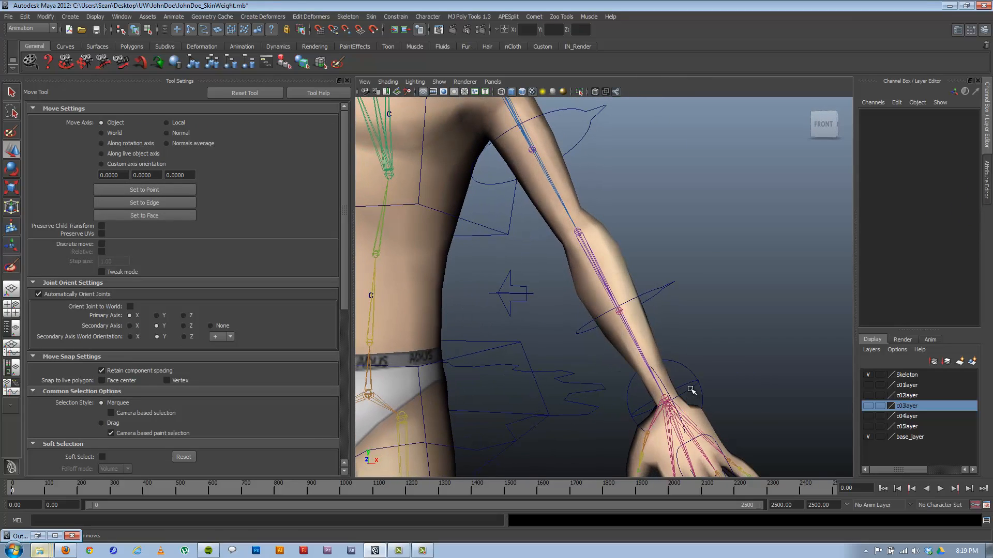
# Step: Twist the left wrist control both ways to test the forearm deformation and reset its Rotate X to 0
pyautogui.click(692, 390)
pyautogui.press('e')
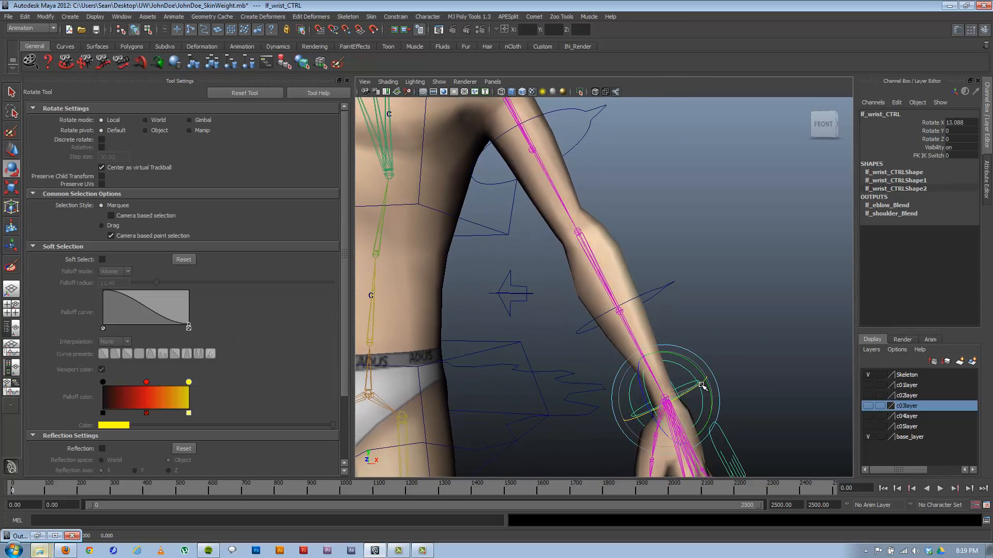
pyautogui.moveTo(702, 386); pyautogui.dragTo(631, 309)
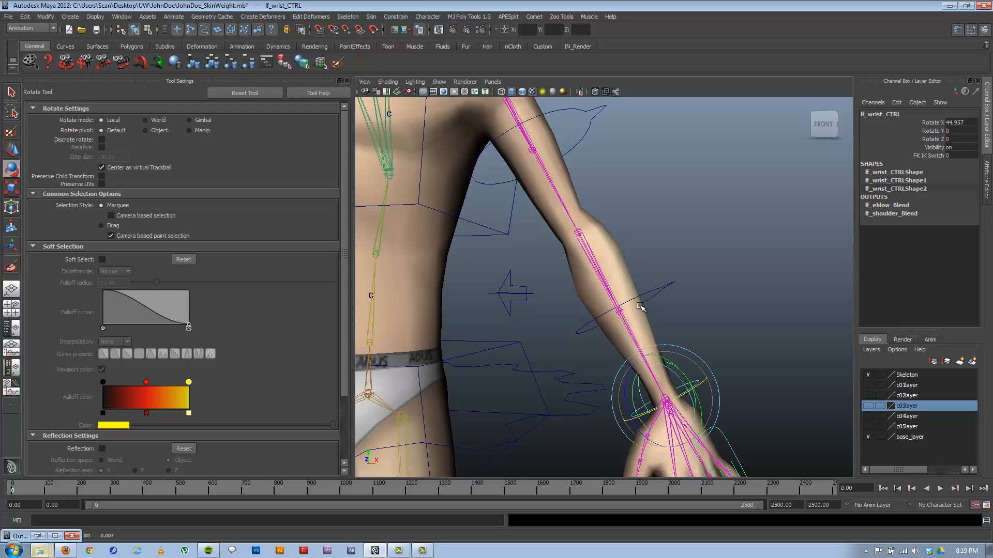
pyautogui.moveTo(682, 395); pyautogui.dragTo(716, 370)
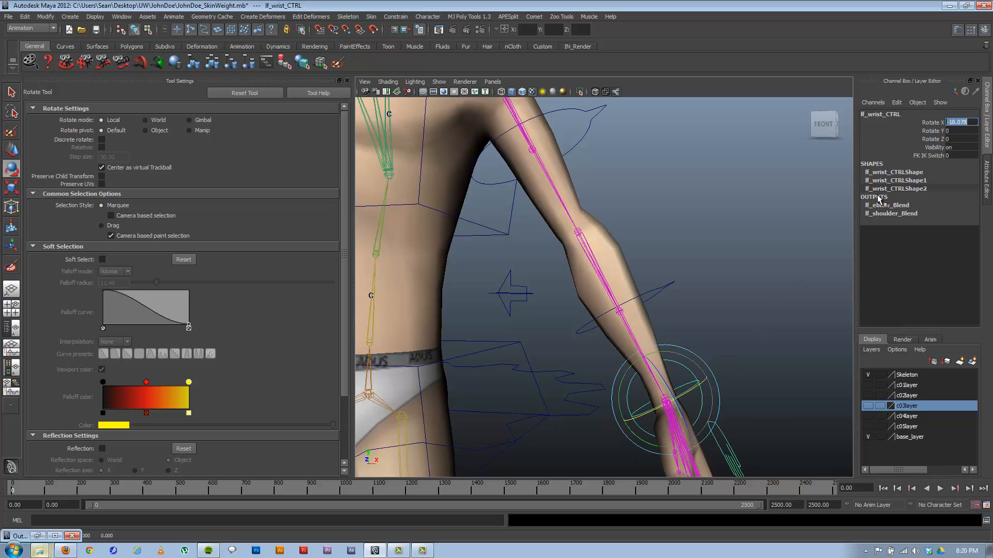
pyautogui.write('0')
pyautogui.press('Return')
# Step: Raise the left arm by rotating lf_shoulder_fkCTRL to about -35 degrees in Y to test the armpit
pyautogui.keyDown('alt'); pyautogui.moveTo(626, 296); pyautogui.dragTo(625, 301); pyautogui.keyUp('alt')
pyautogui.keyDown('alt'); pyautogui.moveTo(596, 248); pyautogui.dragTo(668, 388, button='middle'); pyautogui.keyUp('alt')
pyautogui.click(648, 271)
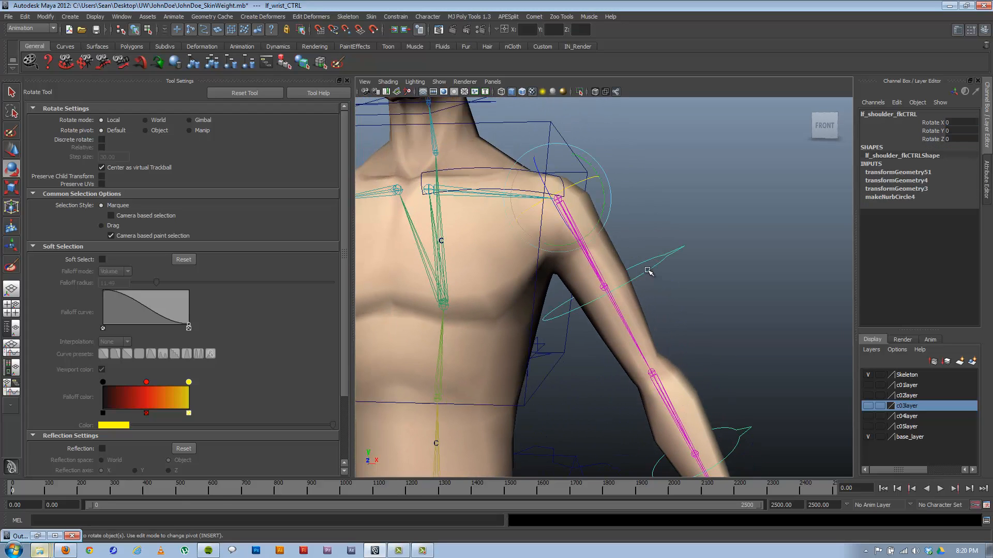
pyautogui.moveTo(602, 198); pyautogui.dragTo(595, 169)
pyautogui.keyDown('alt'); pyautogui.moveTo(576, 260); pyautogui.dragTo(658, 251, button='right'); pyautogui.keyUp('alt')
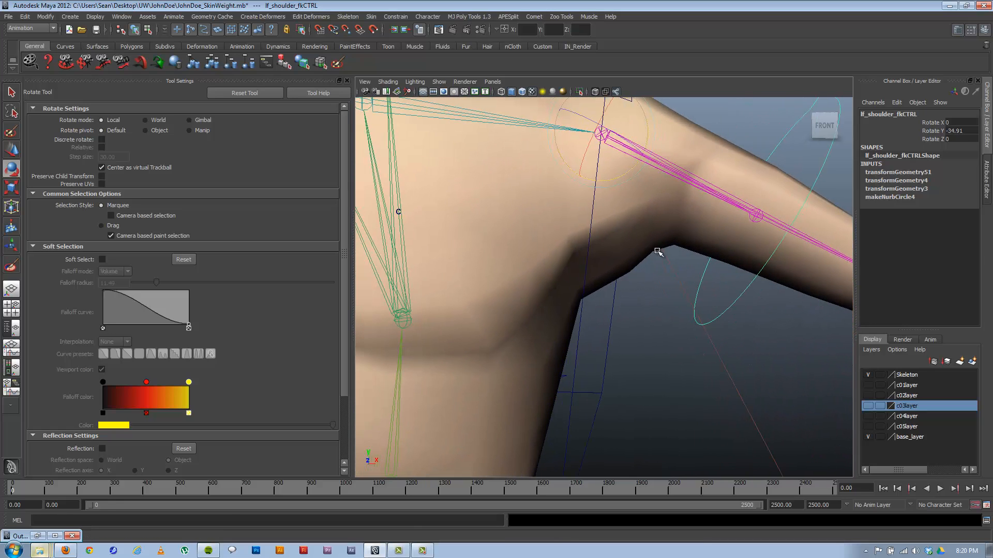
# Step: Activate Paint Skin Weights on the torso mesh with lf_shoulder_JNT as the influence and a value of 0.1
pyautogui.click(606, 284)
pyautogui.press('y')
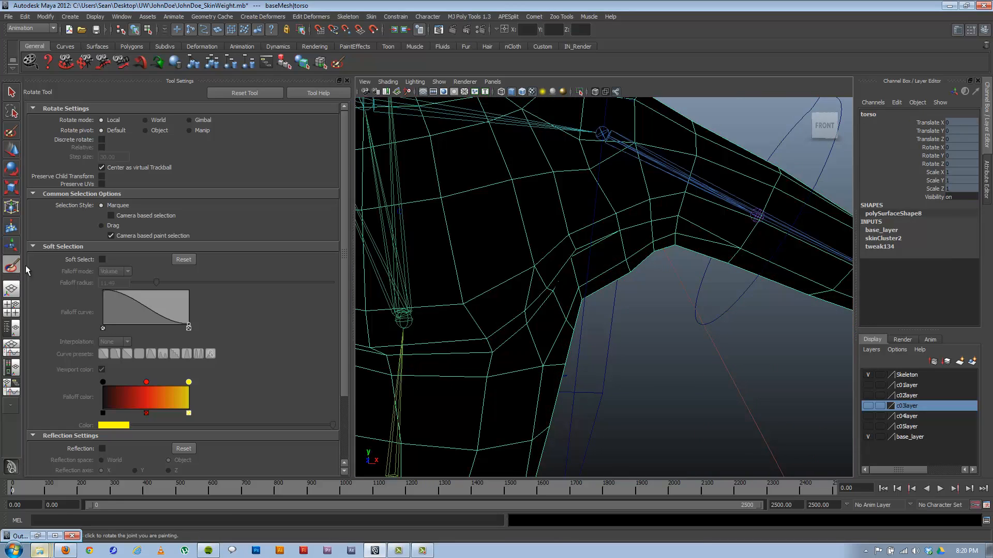
pyautogui.moveTo(622, 141); pyautogui.dragTo(624, 114, button='right')
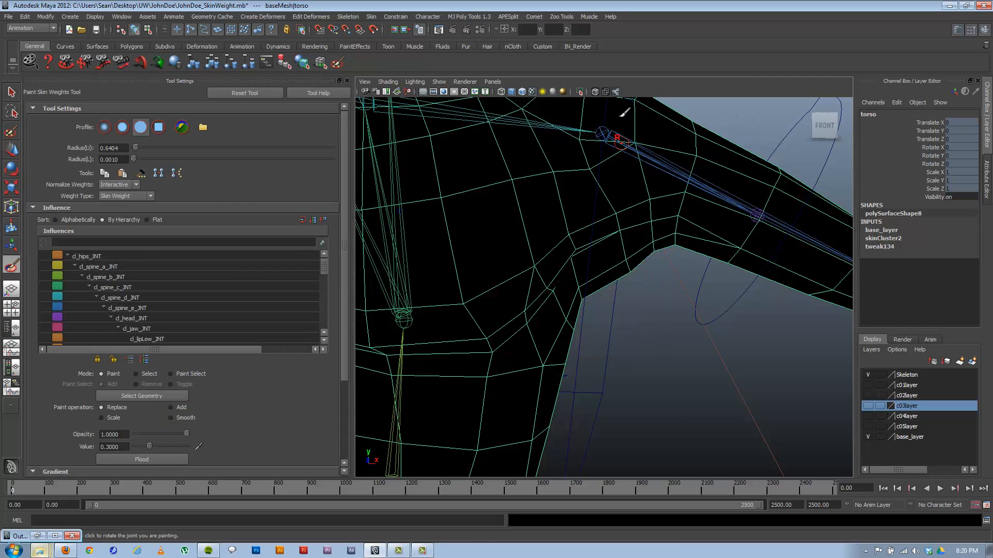
pyautogui.keyDown('alt'); pyautogui.moveTo(515, 277); pyautogui.dragTo(482, 286); pyautogui.keyUp('alt')
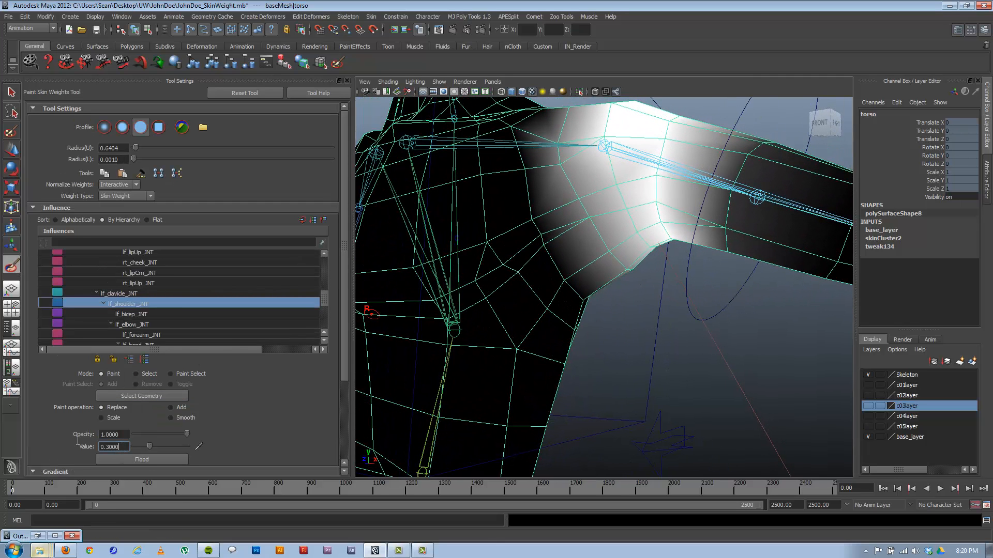
pyautogui.write('.1')
pyautogui.press('Return')
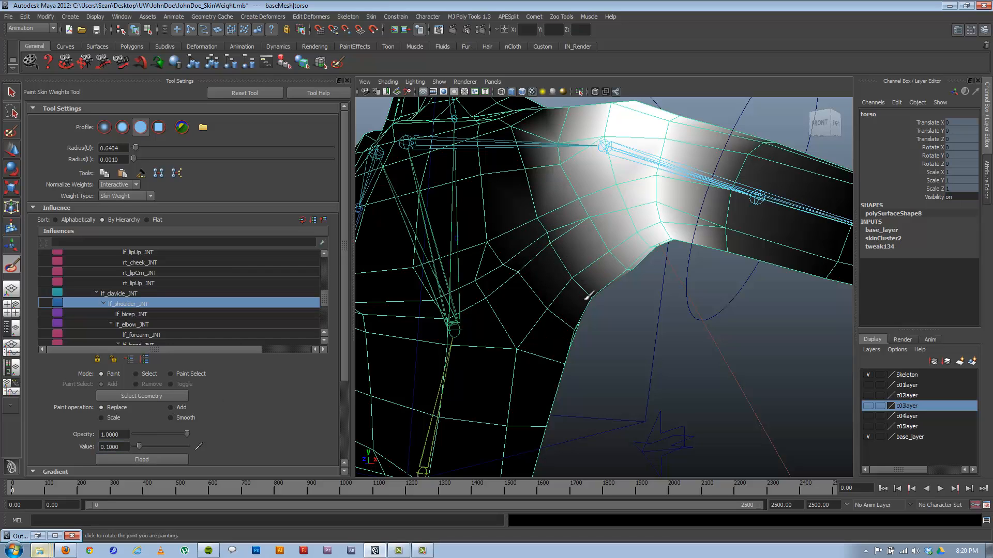
# Step: Paint lf_shoulder_JNT weights of 0.1 around the left armpit and inspect the shaded chest and shoulder
pyautogui.moveTo(589, 299)
pyautogui.keyDown('alt'); pyautogui.mouseDown()
pyautogui.moveTo(529, 270)
pyautogui.moveTo(488, 270)
pyautogui.mouseUp(); pyautogui.keyUp('alt')
pyautogui.moveTo(648, 287)
pyautogui.mouseDown()
pyautogui.moveTo(686, 270)
pyautogui.moveTo(654, 245)
pyautogui.mouseUp()
pyautogui.moveTo(681, 208); pyautogui.dragTo(692, 196)
pyautogui.moveTo(639, 247)
pyautogui.keyDown('alt'); pyautogui.mouseDown()
pyautogui.moveTo(655, 288)
pyautogui.moveTo(781, 292)
pyautogui.moveTo(583, 245)
pyautogui.moveTo(564, 231)
pyautogui.moveTo(624, 251)
pyautogui.mouseUp(); pyautogui.keyUp('alt')
pyautogui.click(555, 173)
pyautogui.keyDown('alt'); pyautogui.moveTo(625, 251); pyautogui.dragTo(478, 241, button='right'); pyautogui.keyUp('alt')
pyautogui.press('w')
pyautogui.moveTo(548, 282)
pyautogui.keyDown('alt'); pyautogui.mouseDown()
pyautogui.moveTo(583, 296)
pyautogui.moveTo(556, 290)
pyautogui.mouseUp(); pyautogui.keyUp('alt')
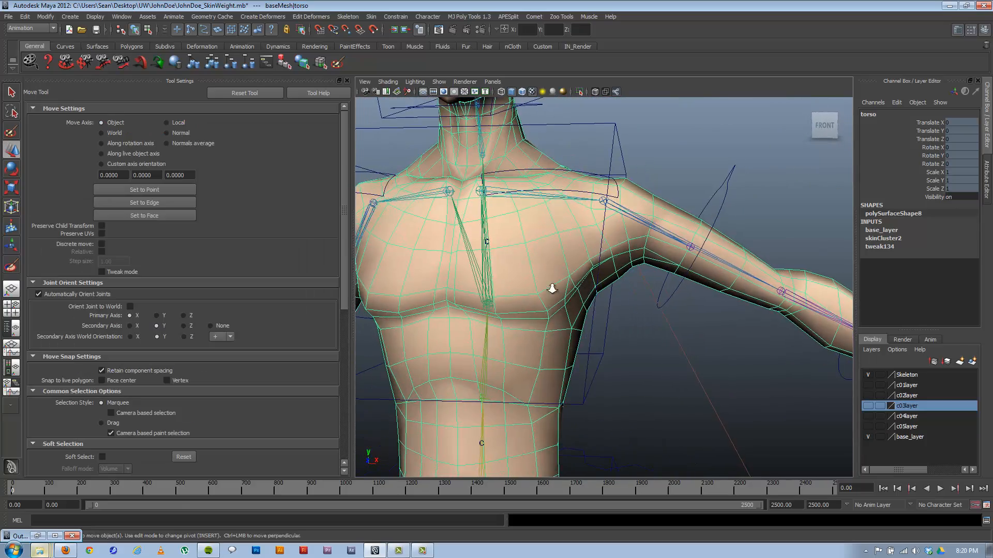
pyautogui.keyDown('alt'); pyautogui.moveTo(552, 288); pyautogui.dragTo(667, 308, button='right'); pyautogui.keyUp('alt')
pyautogui.keyDown('alt'); pyautogui.moveTo(626, 289); pyautogui.dragTo(608, 283); pyautogui.keyUp('alt')
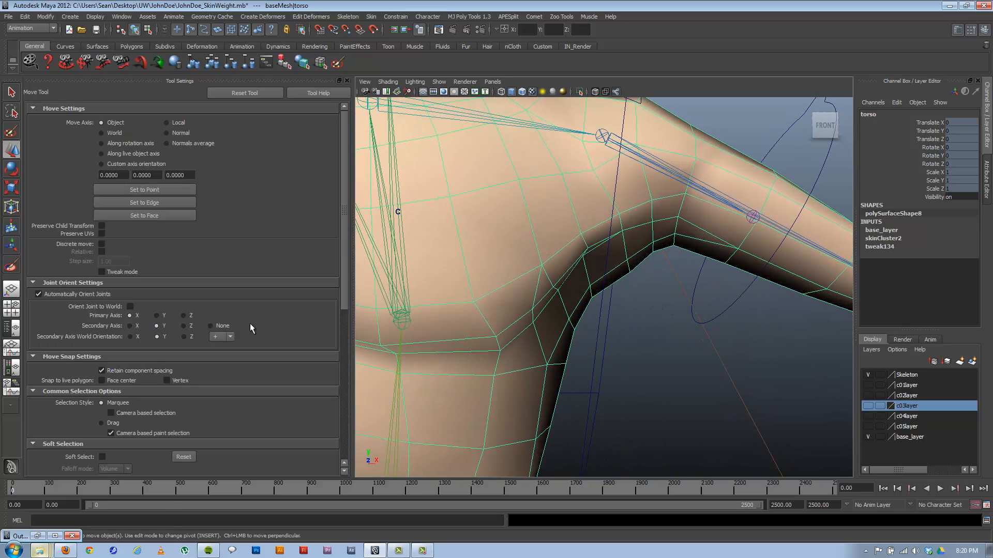
# Step: Resume painting skin weights on the torso mesh and paint lf_shoulder_JNT weights of 0.2 around the left armpit, front and back
pyautogui.click(12, 265)
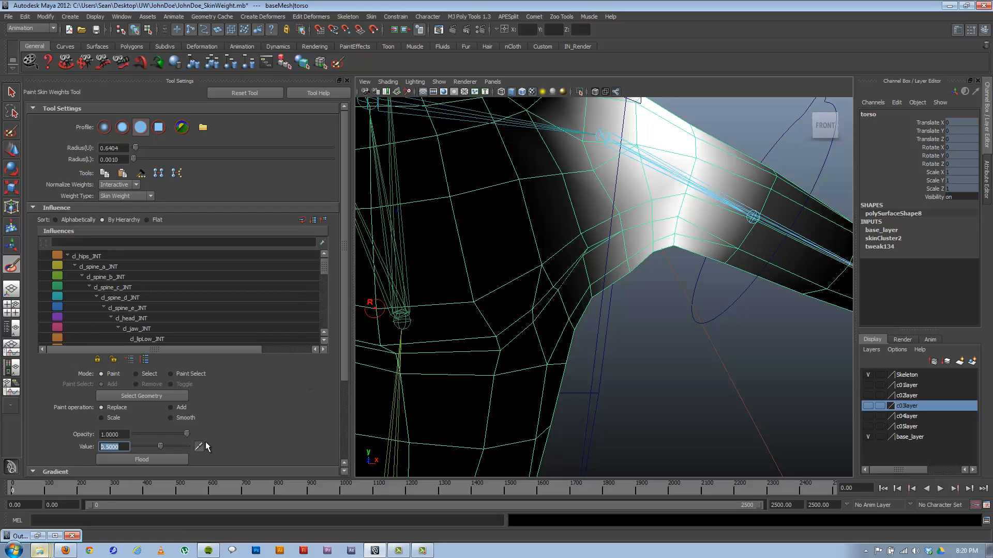
pyautogui.write('0.1')
pyautogui.press('Return')
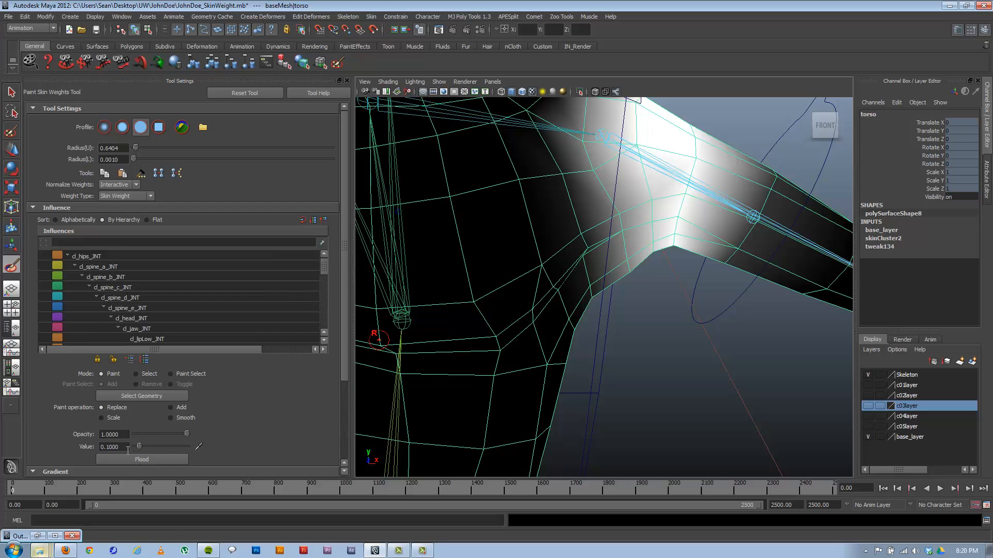
pyautogui.write('0.2')
pyautogui.press('Return')
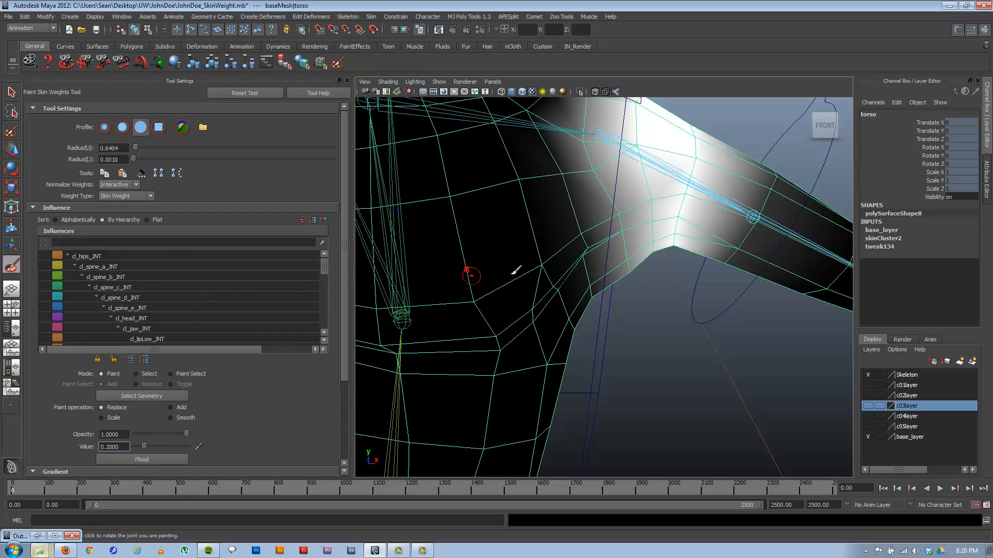
pyautogui.click(606, 275)
pyautogui.keyDown('alt'); pyautogui.moveTo(605, 276); pyautogui.dragTo(592, 274); pyautogui.keyUp('alt')
pyautogui.moveTo(584, 234)
pyautogui.mouseDown()
pyautogui.moveTo(601, 298)
pyautogui.moveTo(470, 257)
pyautogui.moveTo(428, 268)
pyautogui.mouseUp()
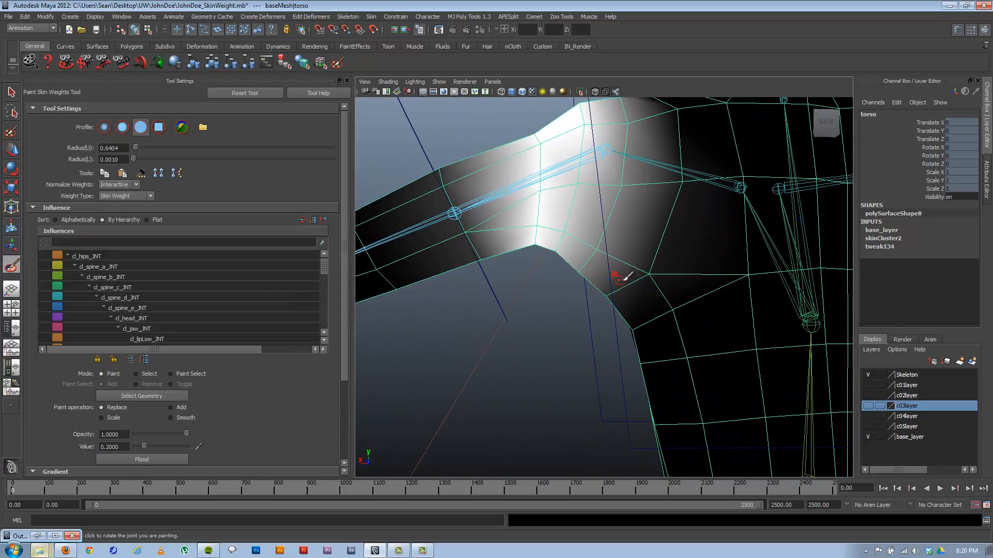
pyautogui.keyDown('alt'); pyautogui.moveTo(655, 262); pyautogui.dragTo(586, 321); pyautogui.keyUp('alt')
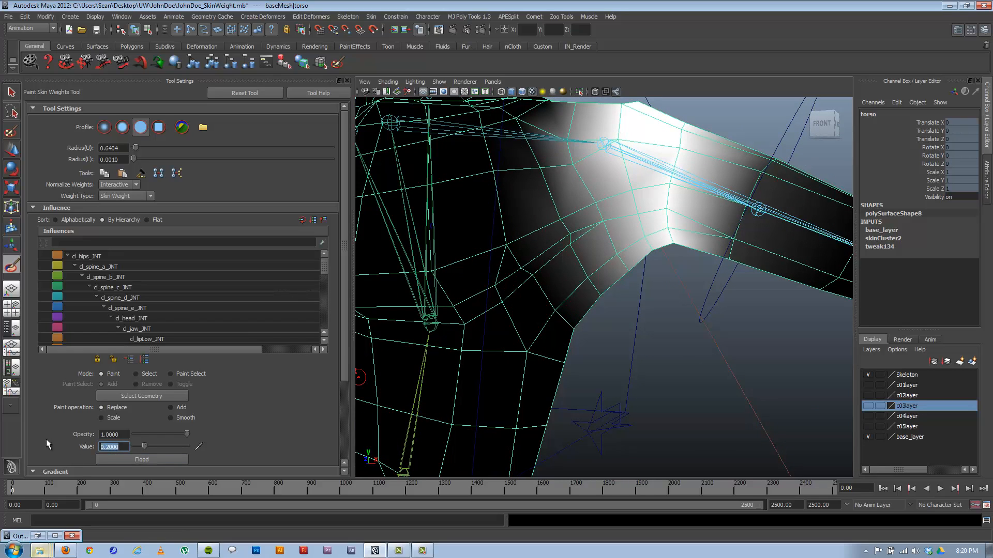
# Step: Paint lf_shoulder_JNT weights of 0.1 on the chest and back vertices farther in from the left armpit
pyautogui.write('0.1')
pyautogui.press('Return')
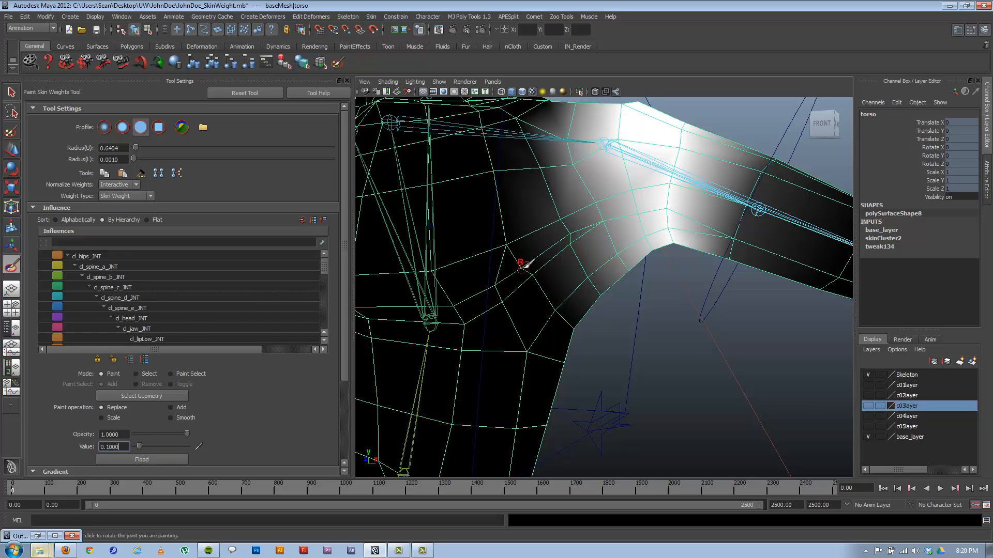
pyautogui.moveTo(521, 268)
pyautogui.mouseDown()
pyautogui.moveTo(540, 302)
pyautogui.moveTo(588, 335)
pyautogui.moveTo(439, 298)
pyautogui.moveTo(620, 309)
pyautogui.mouseUp()
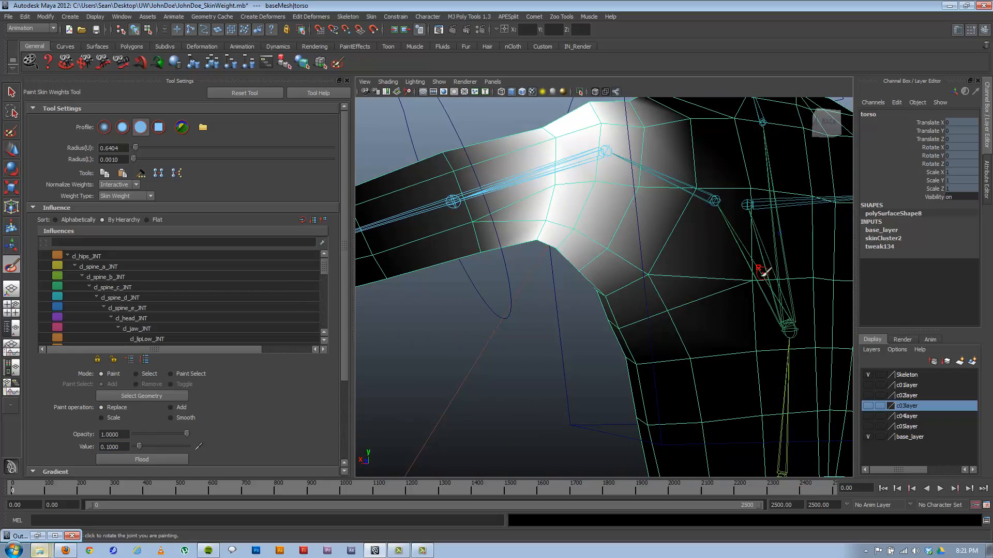
pyautogui.keyDown('alt'); pyautogui.moveTo(763, 272); pyautogui.dragTo(683, 329); pyautogui.keyUp('alt')
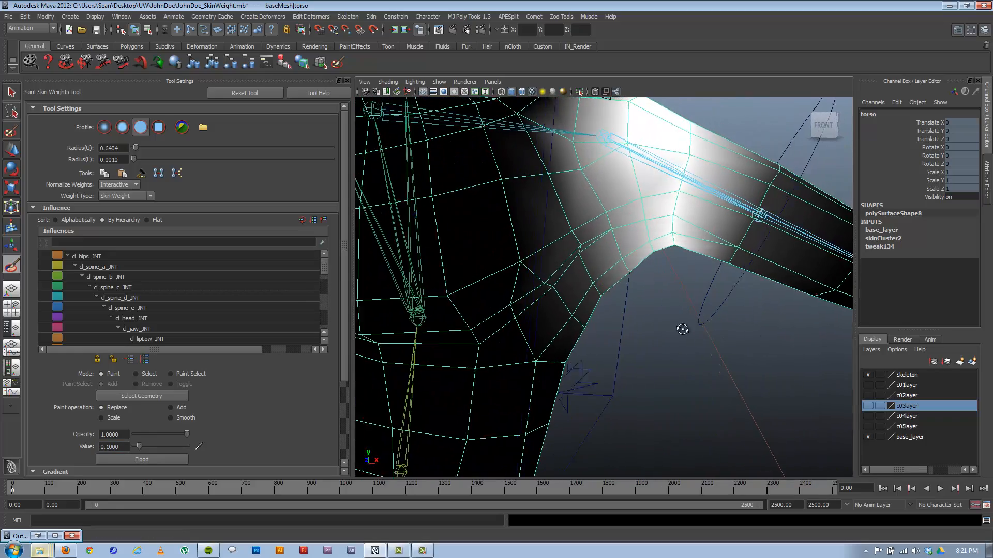
# Step: Rotate lf_shoulder_fkCTRL to test how the left armpit and shoulder deform
pyautogui.keyDown('alt'); pyautogui.moveTo(682, 330); pyautogui.dragTo(507, 317, button='right'); pyautogui.keyUp('alt')
pyautogui.press('w')
pyautogui.click(704, 199)
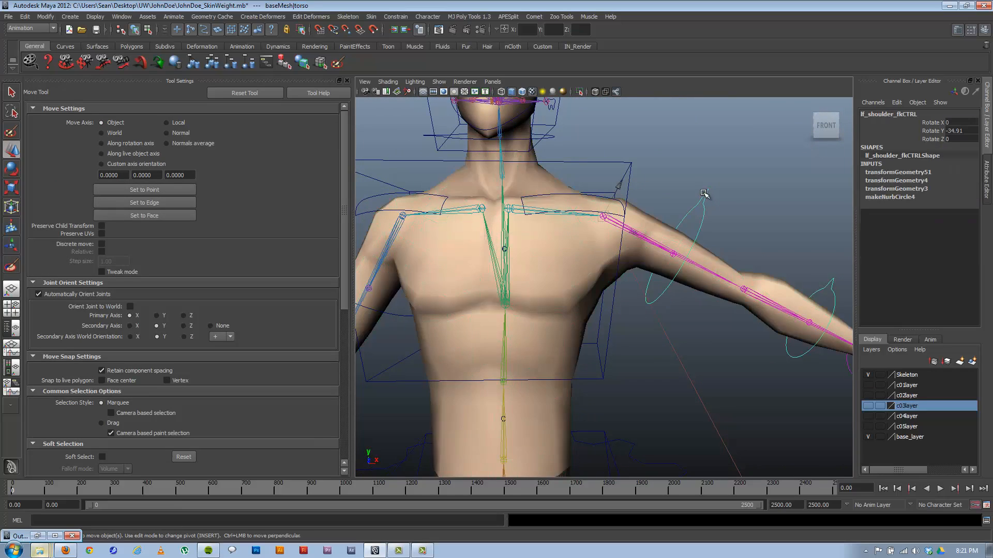
pyautogui.scroll(-3, 650, 217)
pyautogui.press('e')
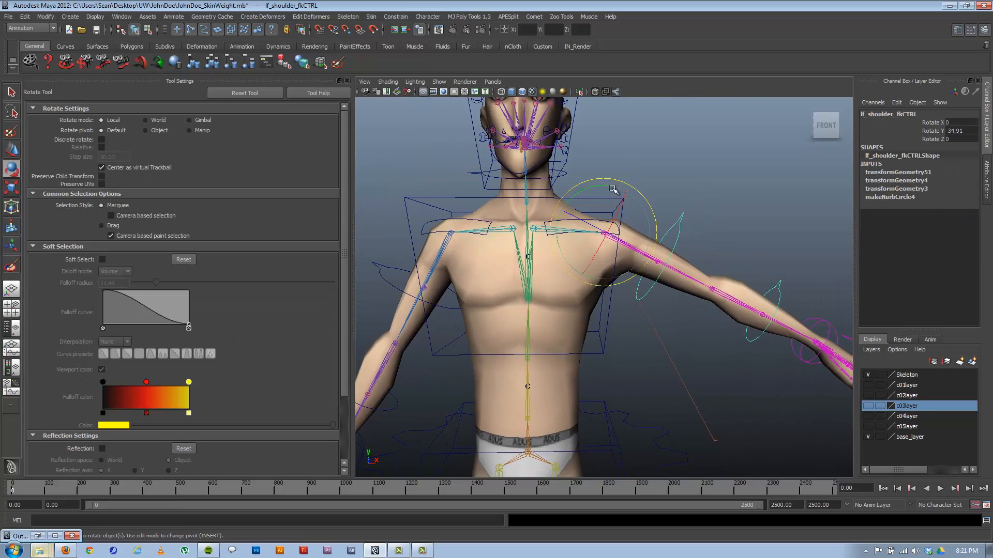
pyautogui.moveTo(603, 183); pyautogui.dragTo(626, 202)
pyautogui.hotkey('ctrl', 'z')
# Step: Activate Paint Skin Weights on the torso mesh with cl_spine_d_JNT as the influence
pyautogui.keyDown('alt'); pyautogui.moveTo(610, 212); pyautogui.dragTo(643, 218, button='right'); pyautogui.keyUp('alt')
pyautogui.click(643, 217)
pyautogui.click(12, 267)
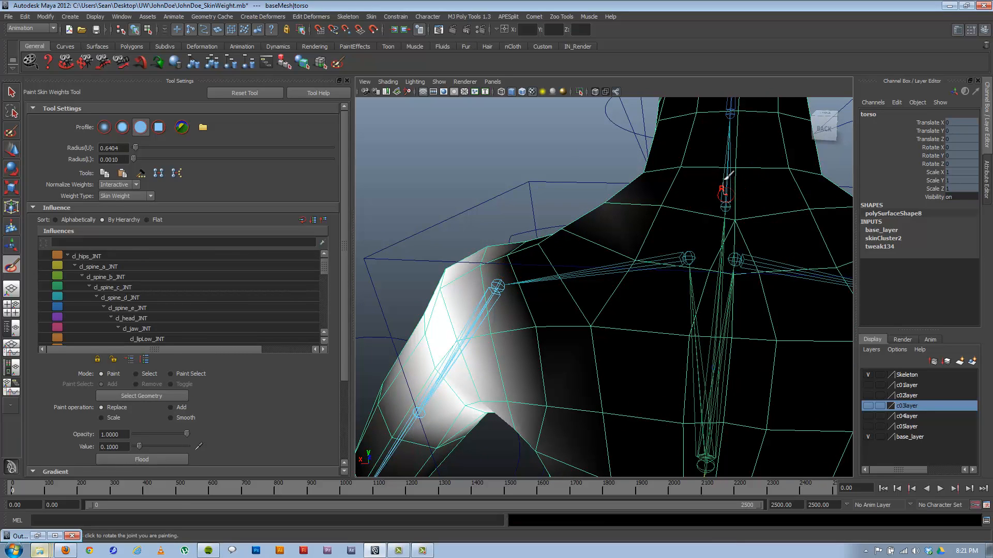
pyautogui.rightClick(724, 207)
pyautogui.moveTo(724, 204); pyautogui.dragTo(721, 177, button='right')
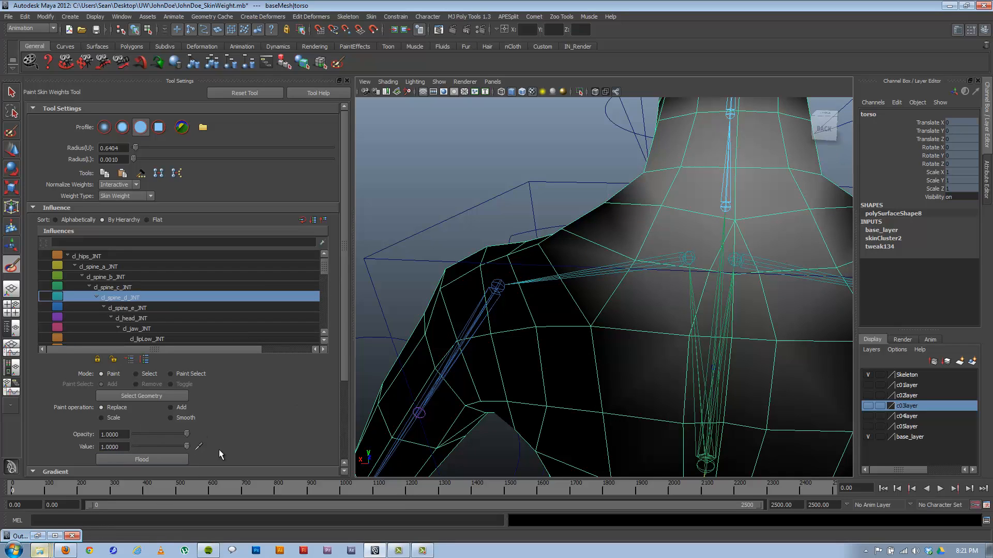
# Step: Paint cl_spine_d_JNT weights of 1 around the base of the neck between the shoulders
pyautogui.moveTo(726, 193)
pyautogui.mouseDown()
pyautogui.moveTo(667, 207)
pyautogui.moveTo(596, 196)
pyautogui.mouseUp()
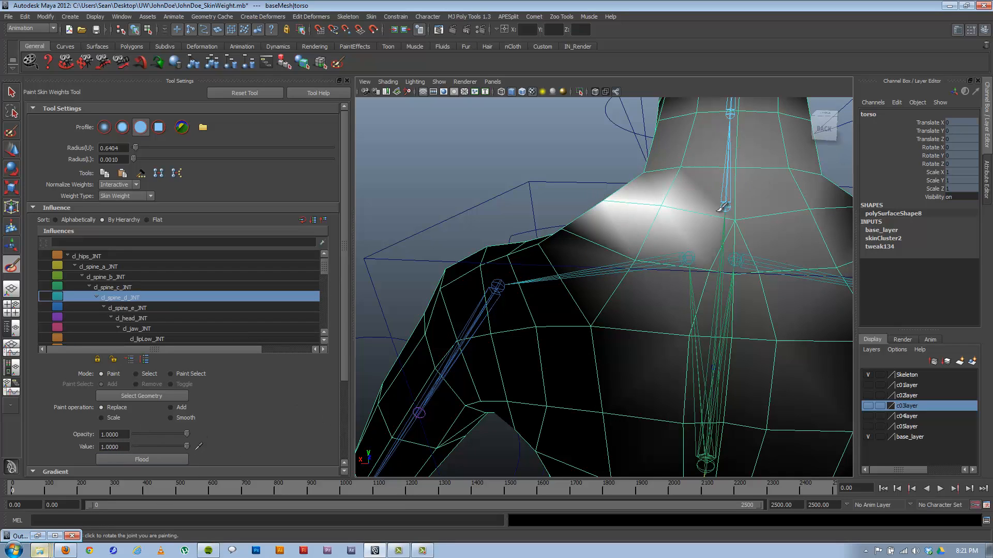
pyautogui.moveTo(721, 208)
pyautogui.mouseDown()
pyautogui.moveTo(764, 174)
pyautogui.moveTo(727, 159)
pyautogui.moveTo(794, 189)
pyautogui.moveTo(659, 222)
pyautogui.moveTo(556, 178)
pyautogui.moveTo(573, 155)
pyautogui.mouseUp()
pyautogui.moveTo(515, 214)
pyautogui.mouseDown()
pyautogui.moveTo(568, 177)
pyautogui.moveTo(497, 197)
pyautogui.moveTo(495, 174)
pyautogui.moveTo(561, 127)
pyautogui.moveTo(554, 140)
pyautogui.mouseUp()
pyautogui.moveTo(591, 183)
pyautogui.mouseDown()
pyautogui.moveTo(593, 214)
pyautogui.moveTo(459, 200)
pyautogui.moveTo(654, 207)
pyautogui.moveTo(605, 243)
pyautogui.mouseUp()
# Step: Rotate lf_shoulder_fkCTRL to about -51 degrees in Y to raise the left arm and test the shoulder from behind
pyautogui.press('w')
pyautogui.keyDown('alt'); pyautogui.moveTo(605, 243); pyautogui.dragTo(437, 330, button='right'); pyautogui.keyUp('alt')
pyautogui.click(464, 332)
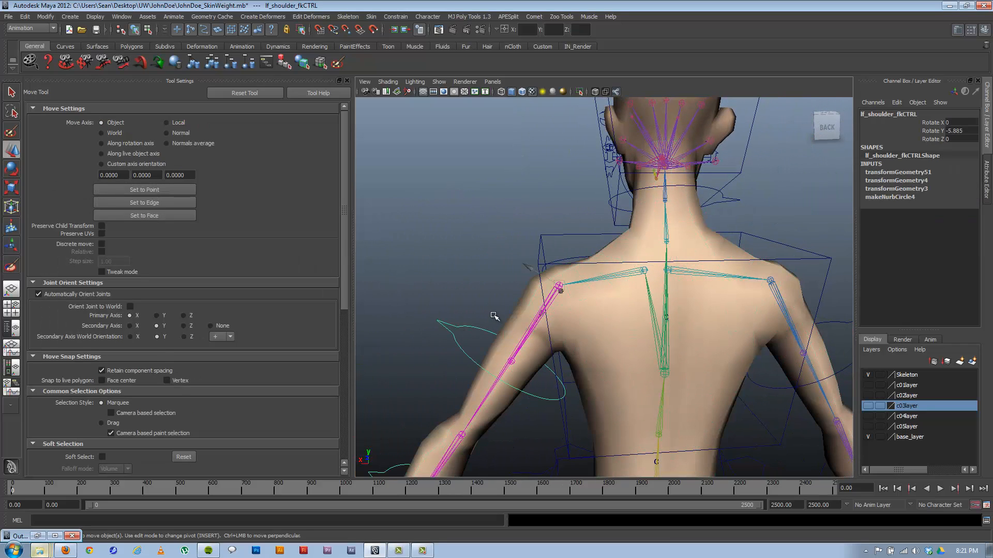
pyautogui.press('e')
pyautogui.moveTo(554, 241); pyautogui.dragTo(576, 273)
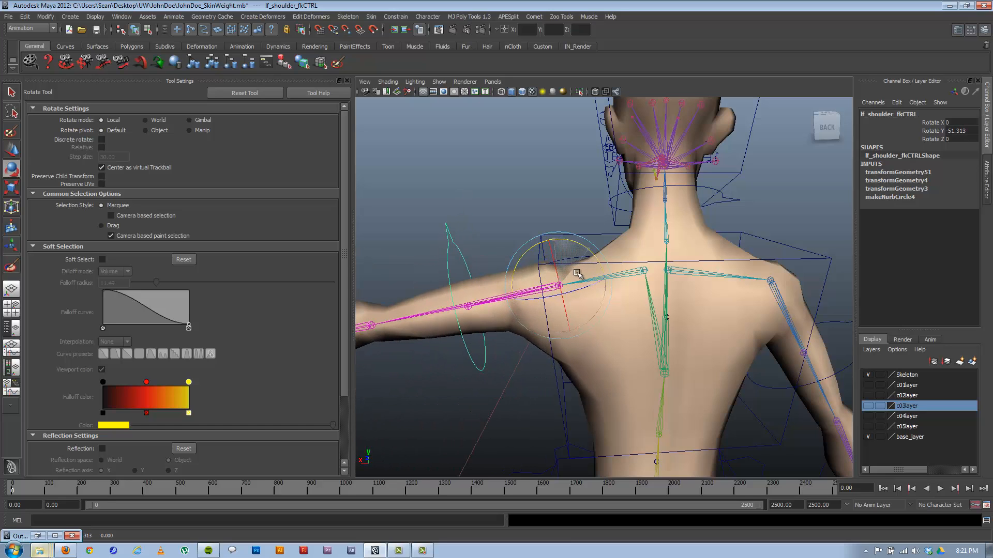
# Step: Activate Paint Skin Weights on the torso mesh with lf_clavicle_JNT as the influence and set the paint value to 0.6
pyautogui.keyDown('alt'); pyautogui.moveTo(576, 272); pyautogui.dragTo(615, 310, button='right'); pyautogui.keyUp('alt')
pyautogui.click(548, 222)
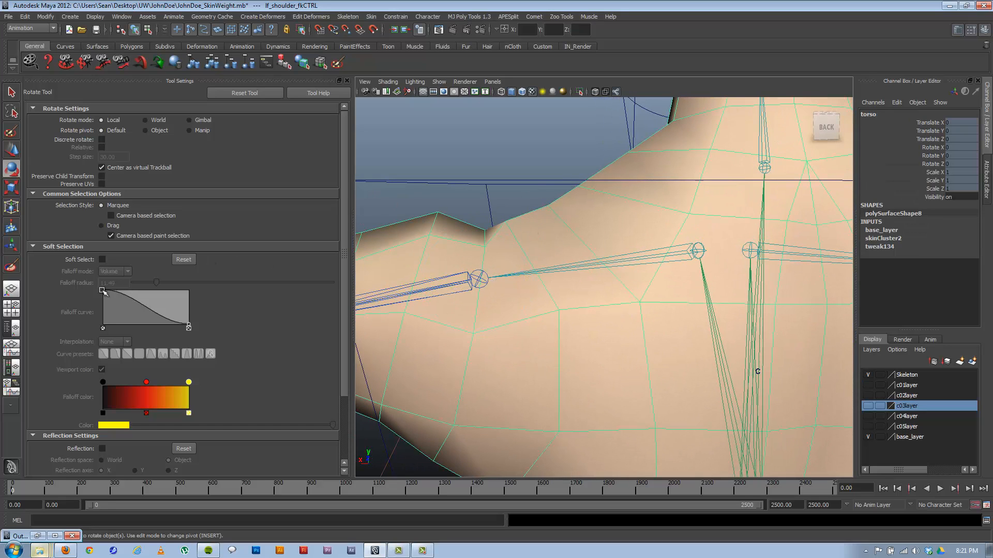
pyautogui.click(11, 266)
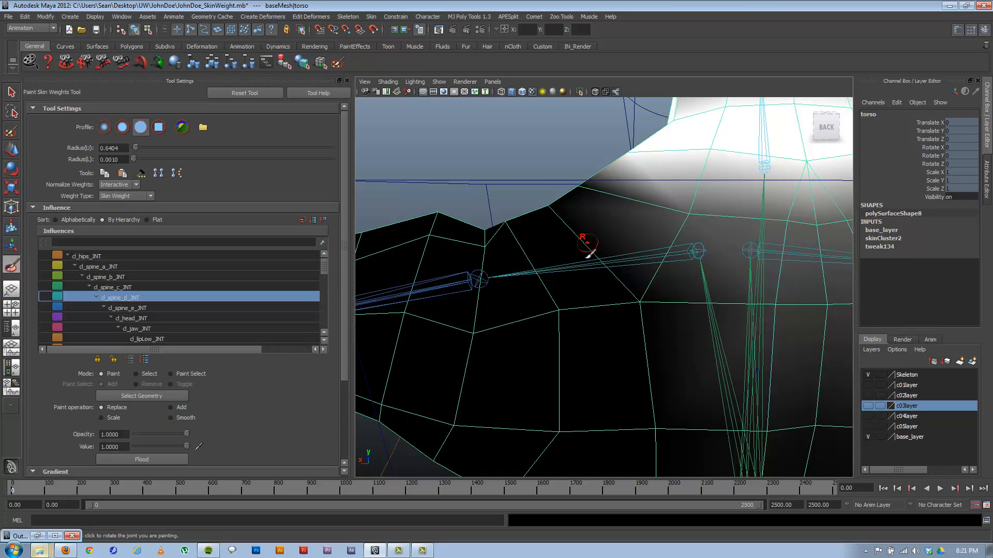
pyautogui.moveTo(565, 268); pyautogui.dragTo(565, 245, button='right')
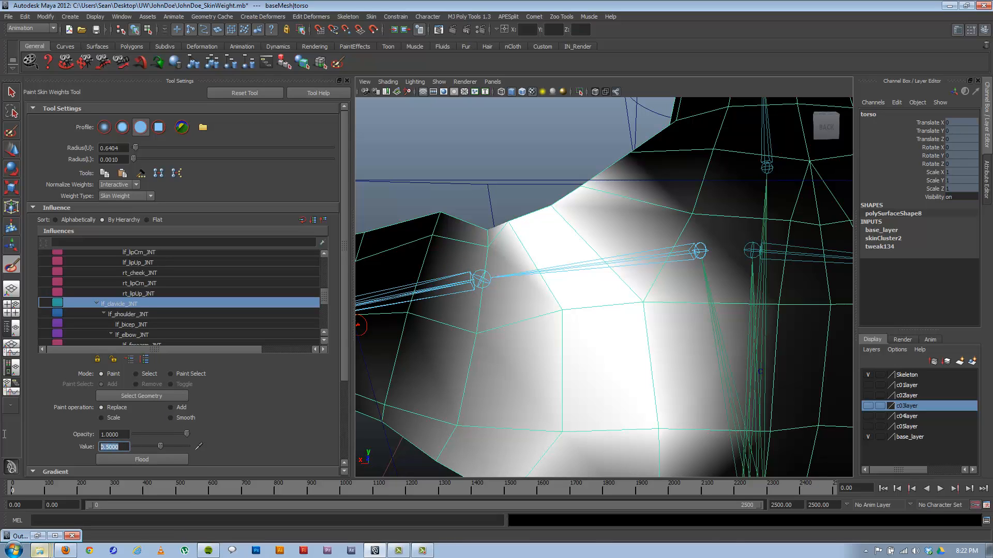
pyautogui.write('0.6')
pyautogui.press('Return')
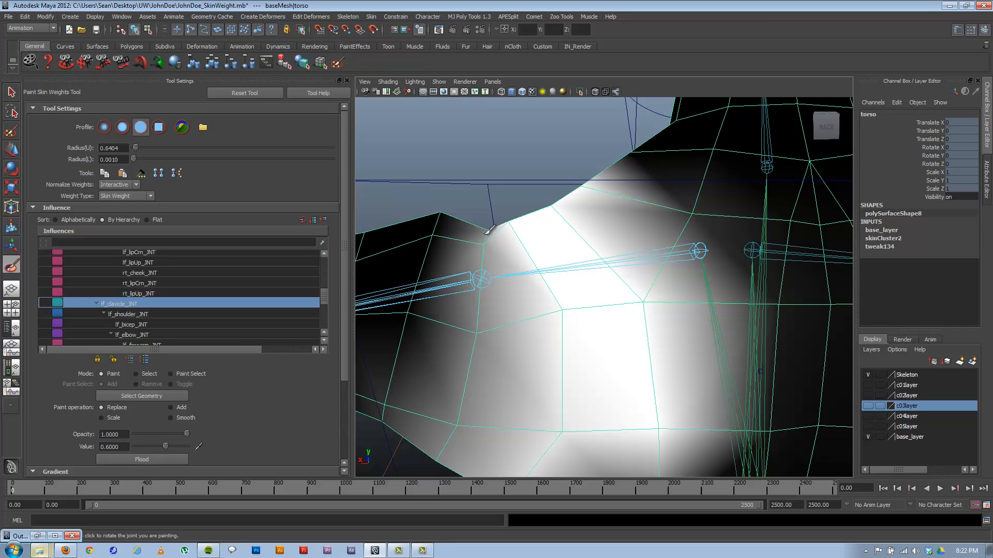
# Step: Paint lf_clavicle_JNT weights of 0.1 on top of the left shoulder where the upper arm begins
pyautogui.moveTo(491, 251)
pyautogui.keyDown('alt'); pyautogui.mouseDown()
pyautogui.moveTo(481, 251)
pyautogui.moveTo(705, 227)
pyautogui.mouseUp(); pyautogui.keyUp('alt')
pyautogui.keyDown('alt'); pyautogui.moveTo(705, 226); pyautogui.dragTo(634, 257, button='middle'); pyautogui.keyUp('alt')
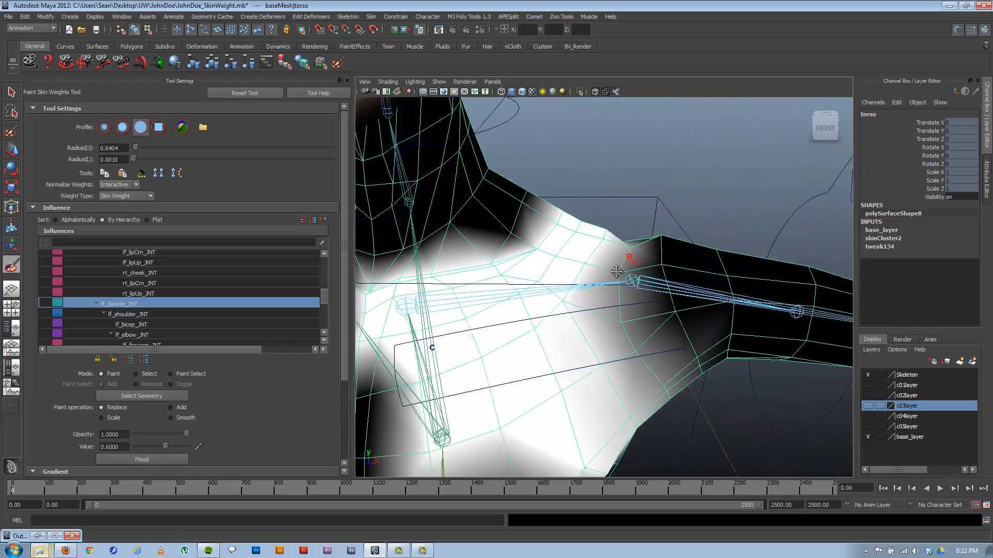
pyautogui.keyDown('alt'); pyautogui.moveTo(633, 257); pyautogui.dragTo(571, 298, button='right'); pyautogui.keyUp('alt')
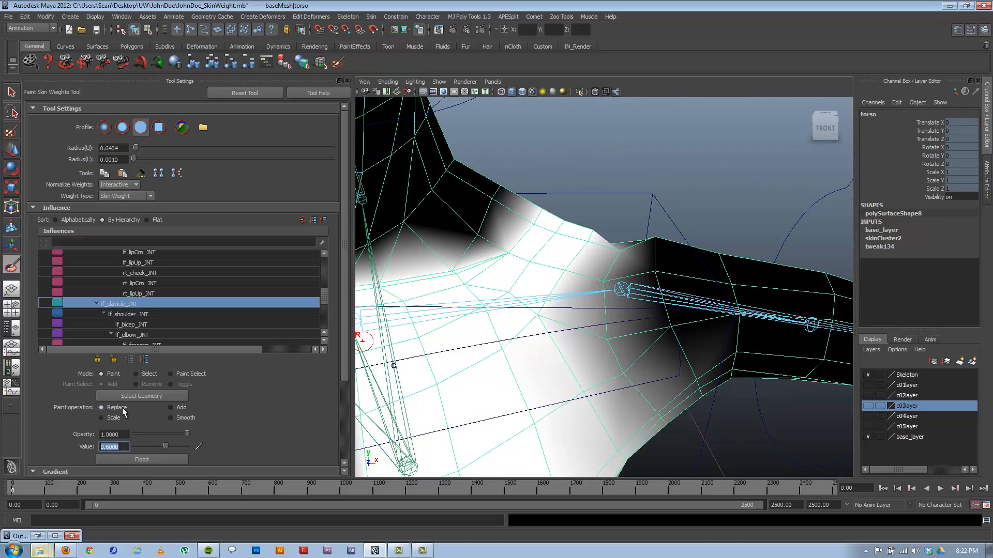
pyautogui.click(657, 272)
pyautogui.click(654, 237)
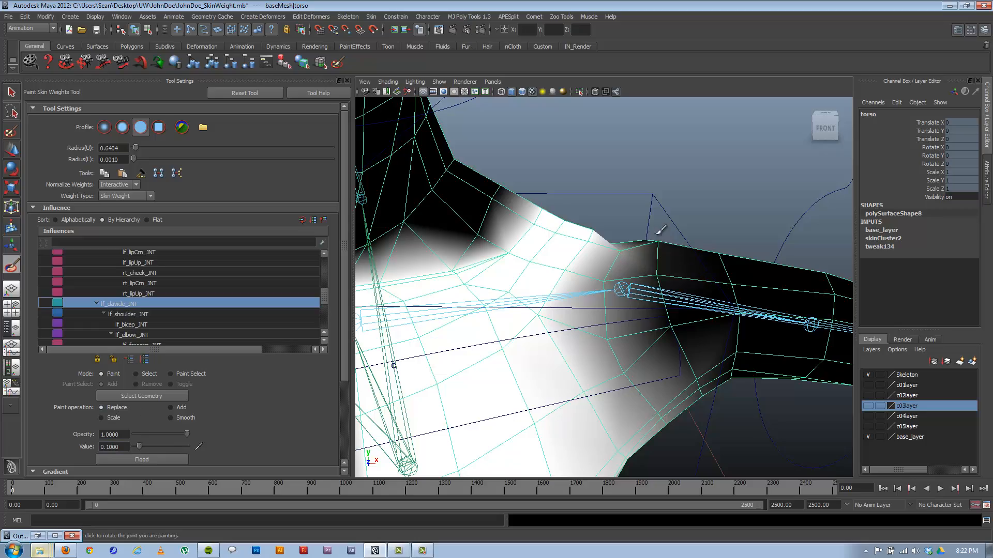
pyautogui.keyDown('alt'); pyautogui.moveTo(654, 237); pyautogui.dragTo(655, 254); pyautogui.keyUp('alt')
pyautogui.click(650, 217)
pyautogui.keyDown('alt'); pyautogui.moveTo(672, 222); pyautogui.dragTo(485, 222); pyautogui.keyUp('alt')
pyautogui.keyDown('alt'); pyautogui.moveTo(580, 339); pyautogui.dragTo(577, 280); pyautogui.keyUp('alt')
pyautogui.keyDown('alt'); pyautogui.moveTo(578, 279); pyautogui.dragTo(541, 280, button='right'); pyautogui.keyUp('alt')
# Step: Rotate lf_shoulder_fkCTRL to about -96 degrees in Y to test the raised left arm, and undo the rotation
pyautogui.press('w')
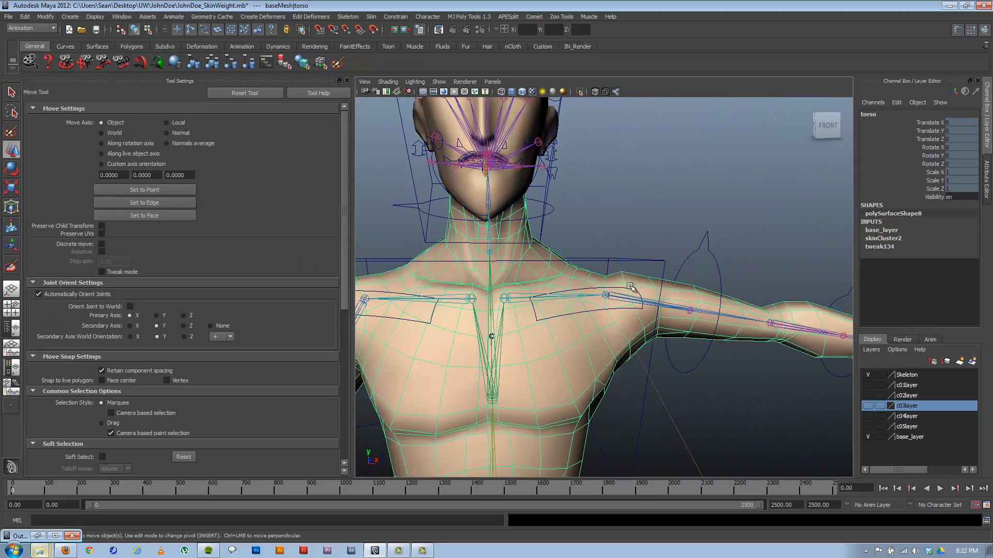
pyautogui.click(659, 216)
pyautogui.keyDown('alt'); pyautogui.moveTo(656, 238); pyautogui.dragTo(638, 301, button='right'); pyautogui.keyUp('alt')
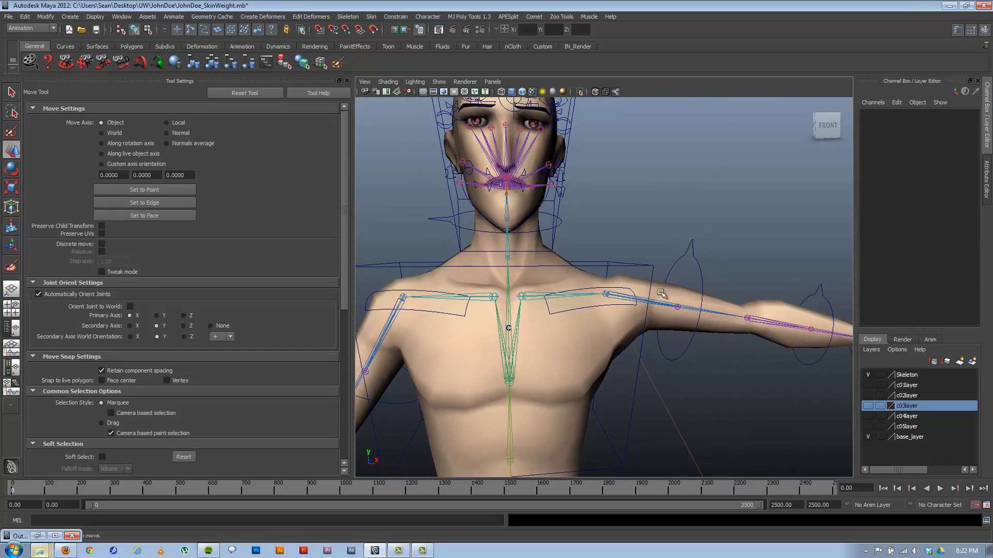
pyautogui.keyDown('alt'); pyautogui.moveTo(650, 306); pyautogui.dragTo(668, 258, button='middle'); pyautogui.keyUp('alt')
pyautogui.keyDown('alt'); pyautogui.moveTo(668, 258); pyautogui.dragTo(652, 265); pyautogui.keyUp('alt')
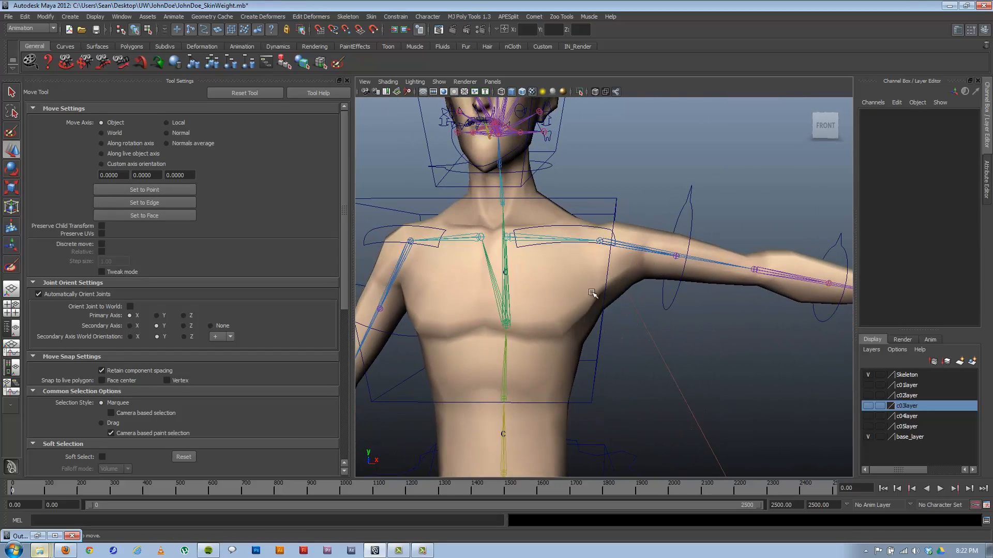
pyautogui.keyDown('alt'); pyautogui.moveTo(592, 293); pyautogui.dragTo(664, 294, button='right'); pyautogui.keyUp('alt')
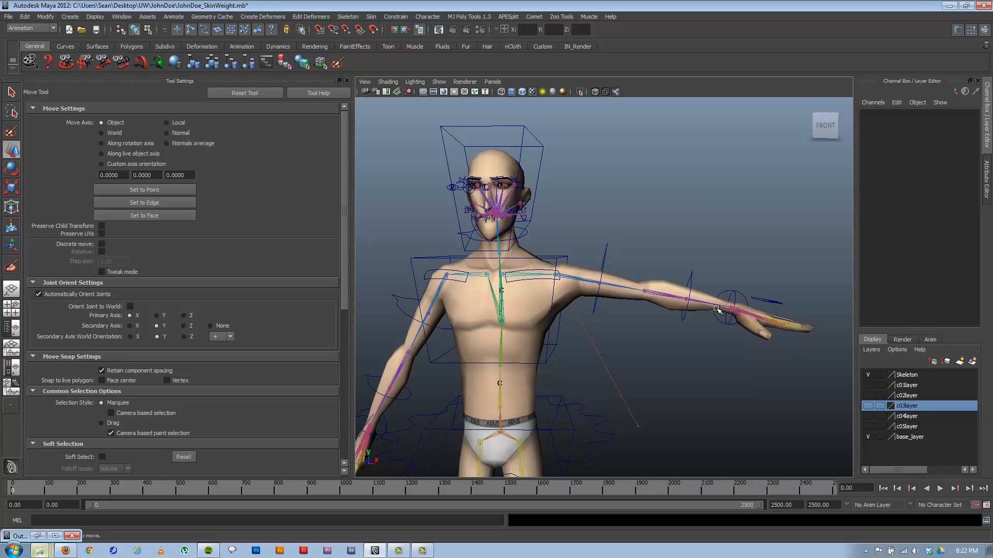
pyautogui.keyDown('alt'); pyautogui.moveTo(508, 309); pyautogui.dragTo(541, 296, button='right'); pyautogui.keyUp('alt')
pyautogui.click(604, 246)
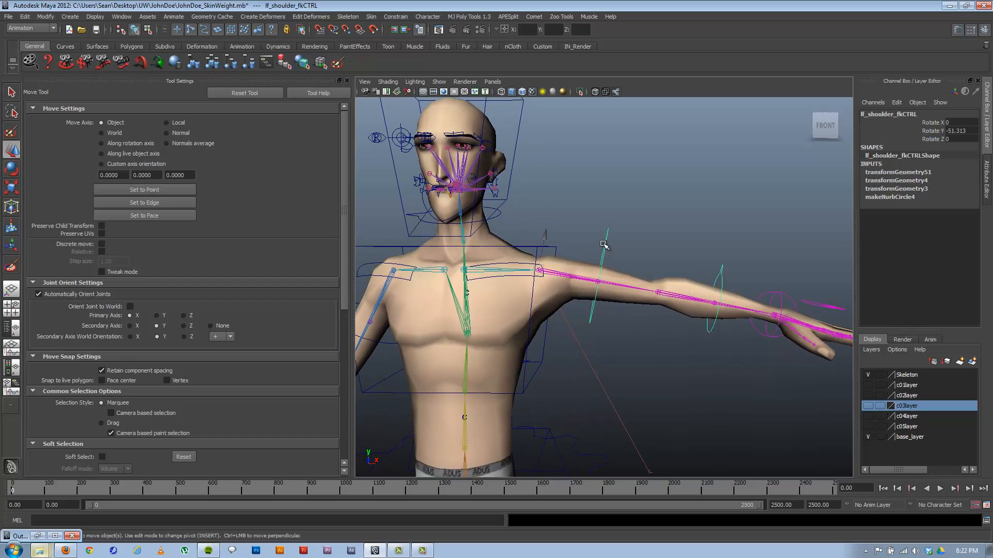
pyautogui.press('e')
pyautogui.moveTo(564, 232); pyautogui.dragTo(526, 206)
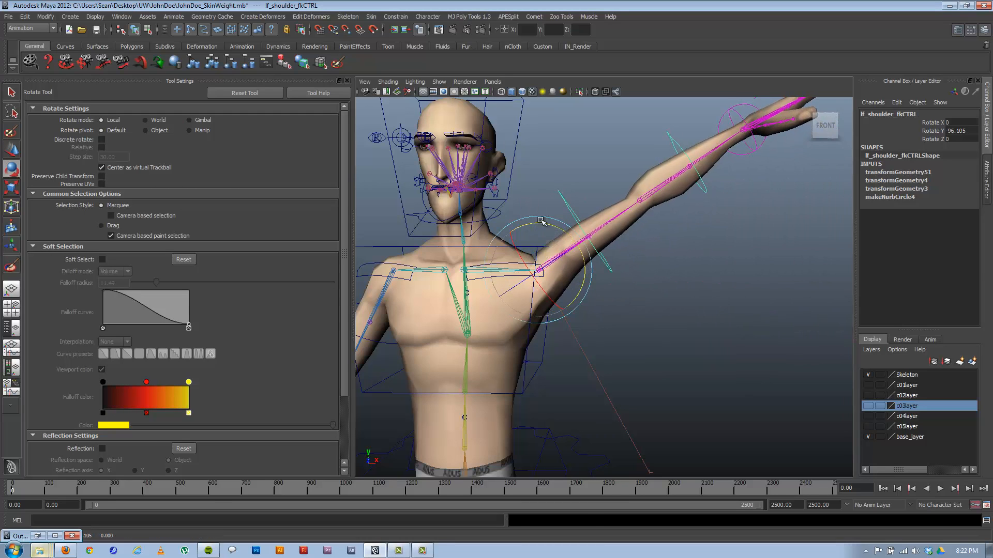
pyautogui.hotkey('ctrl', 'z')
# Step: Rotate lf_clavicle_CTRL to about 18.5 degrees in Z to lift the left shoulder and test the chest and neck deformation
pyautogui.click(495, 271)
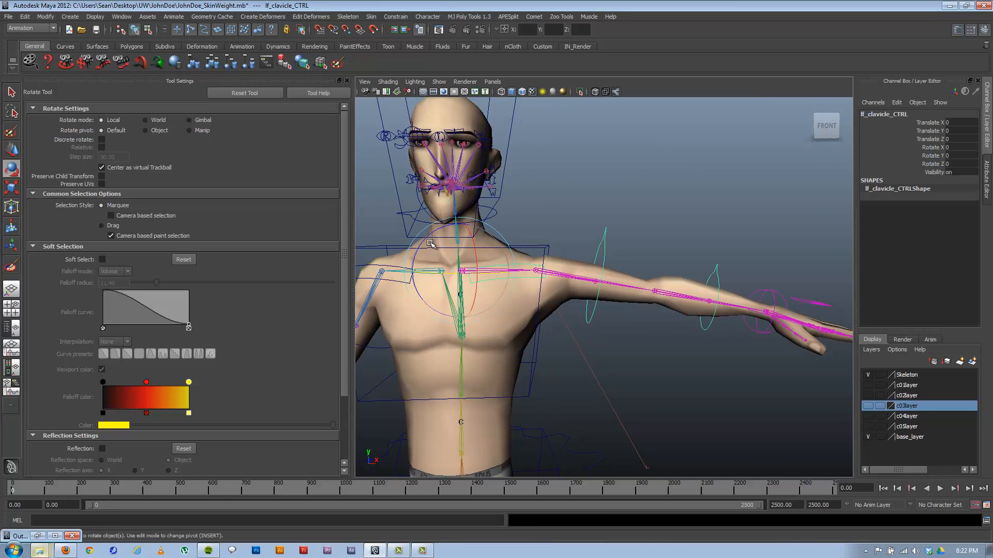
pyautogui.moveTo(430, 244)
pyautogui.mouseDown()
pyautogui.moveTo(421, 265)
pyautogui.moveTo(437, 261)
pyautogui.moveTo(430, 235)
pyautogui.moveTo(423, 258)
pyautogui.moveTo(439, 241)
pyautogui.moveTo(421, 261)
pyautogui.moveTo(432, 260)
pyautogui.mouseUp()
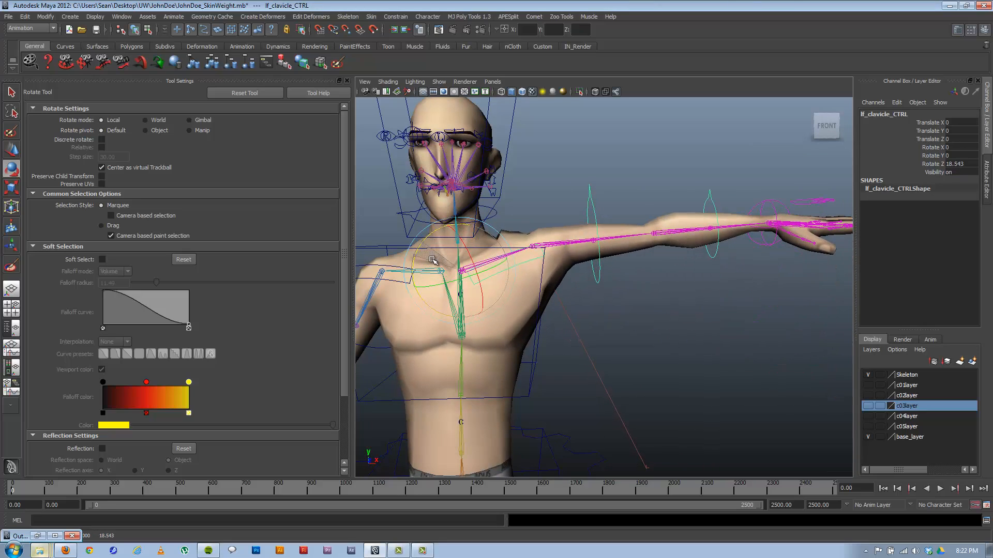
pyautogui.keyDown('alt'); pyautogui.moveTo(584, 302); pyautogui.dragTo(676, 332, button='right'); pyautogui.keyUp('alt')
pyautogui.keyDown('alt'); pyautogui.moveTo(573, 322); pyautogui.dragTo(674, 298, button='middle'); pyautogui.keyUp('alt')
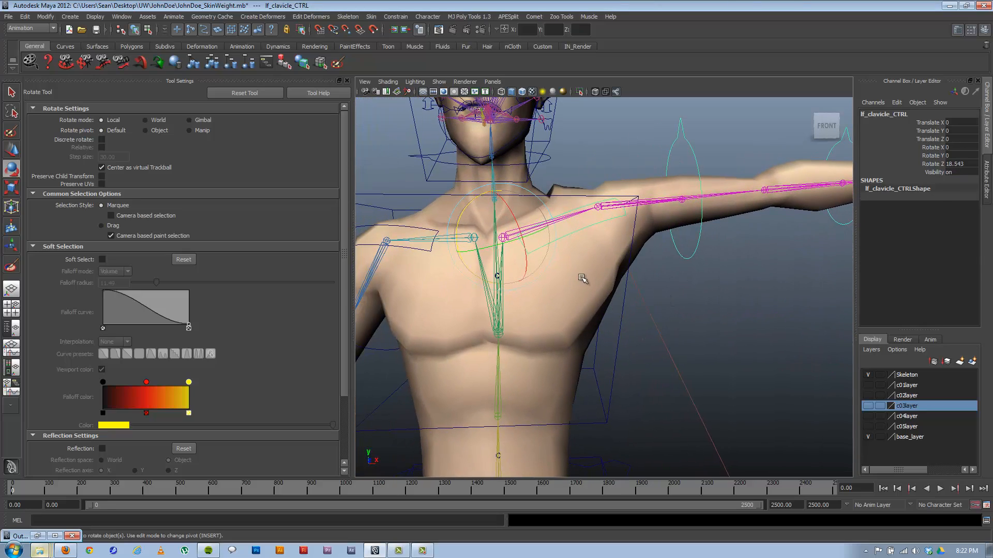
# Step: Reactivate Paint Skin Weights on the torso and paint lf_clavicle_JNT weights of 0.2 along the lower left chest below the armpit
pyautogui.click(583, 279)
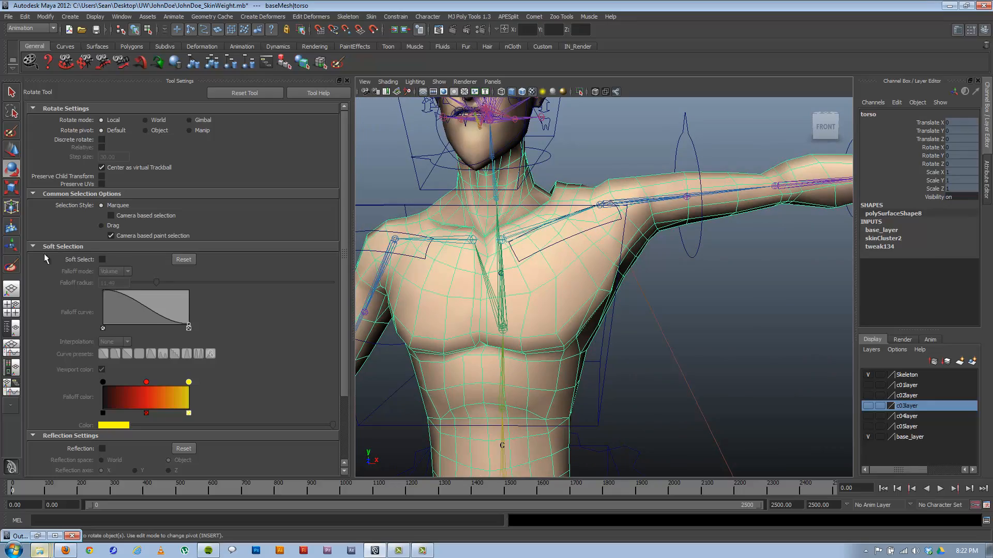
pyautogui.click(11, 266)
pyautogui.keyDown('alt'); pyautogui.moveTo(611, 356); pyautogui.dragTo(590, 348); pyautogui.keyUp('alt')
pyautogui.keyDown('alt'); pyautogui.moveTo(590, 348); pyautogui.dragTo(618, 345, button='right'); pyautogui.keyUp('alt')
pyautogui.moveTo(618, 346)
pyautogui.keyDown('alt'); pyautogui.mouseDown()
pyautogui.moveTo(538, 326)
pyautogui.moveTo(610, 331)
pyautogui.moveTo(554, 331)
pyautogui.mouseUp(); pyautogui.keyUp('alt')
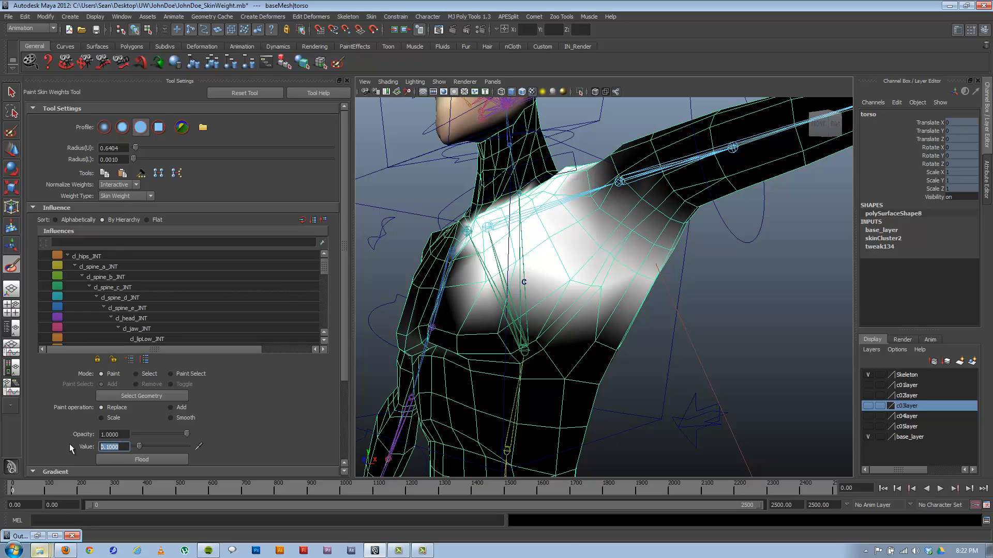
pyautogui.write('.2')
pyautogui.press('Return')
pyautogui.moveTo(598, 339)
pyautogui.mouseDown()
pyautogui.moveTo(628, 351)
pyautogui.moveTo(548, 342)
pyautogui.mouseUp()
# Step: Paint lf_clavicle_JNT weights of 0.2 across the left side of the back below the shoulder blade
pyautogui.keyDown('alt'); pyautogui.moveTo(658, 348); pyautogui.dragTo(497, 356); pyautogui.keyUp('alt')
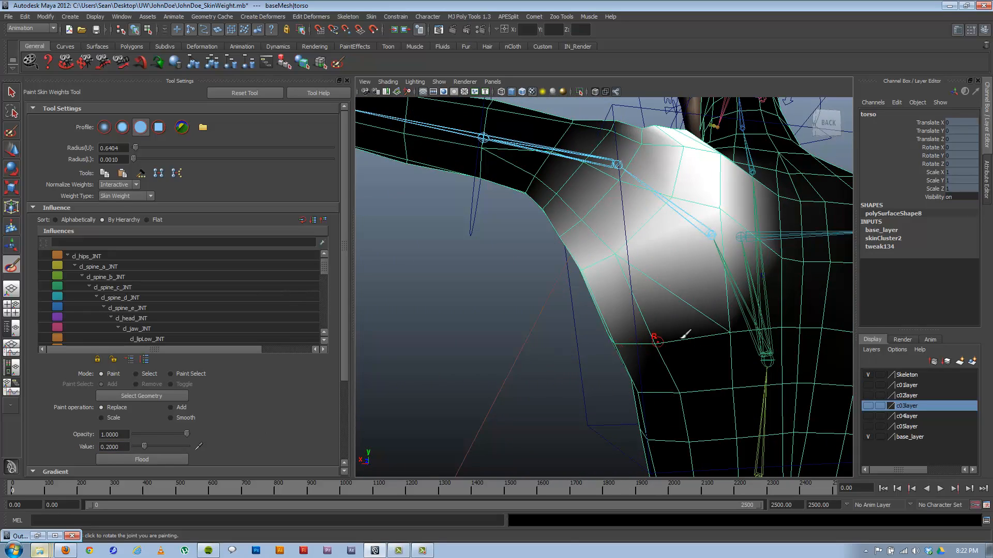
pyautogui.click(653, 339)
pyautogui.keyDown('alt'); pyautogui.moveTo(638, 351); pyautogui.dragTo(823, 352); pyautogui.keyUp('alt')
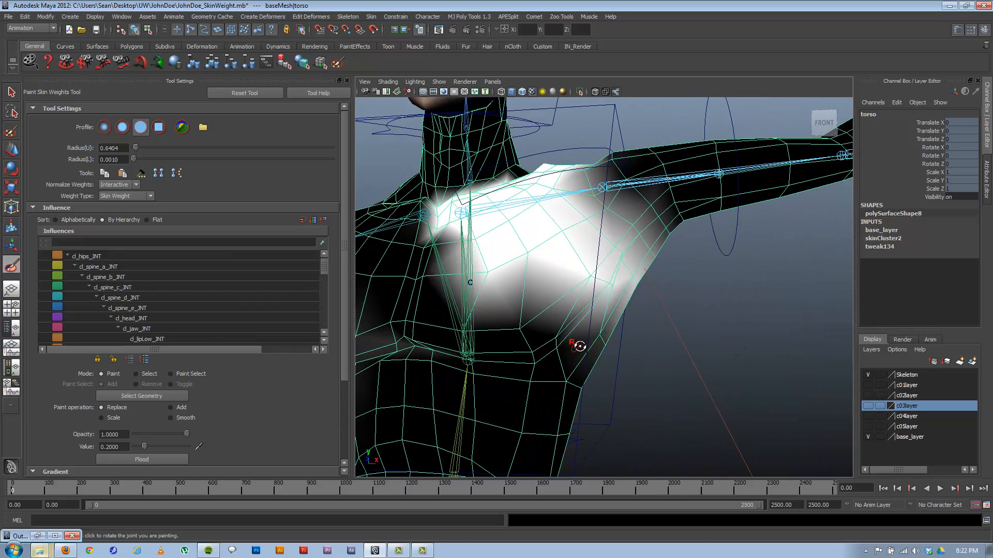
pyautogui.keyDown('alt'); pyautogui.moveTo(579, 346); pyautogui.dragTo(571, 348); pyautogui.keyUp('alt')
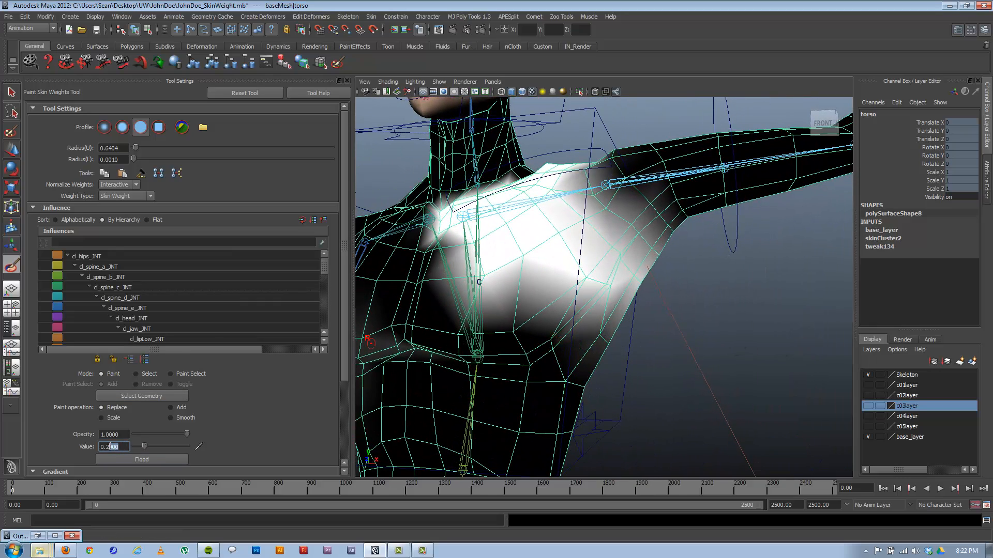
pyautogui.moveTo(556, 331)
pyautogui.mouseDown()
pyautogui.moveTo(585, 393)
pyautogui.moveTo(600, 383)
pyautogui.moveTo(414, 368)
pyautogui.mouseUp()
pyautogui.click(695, 386)
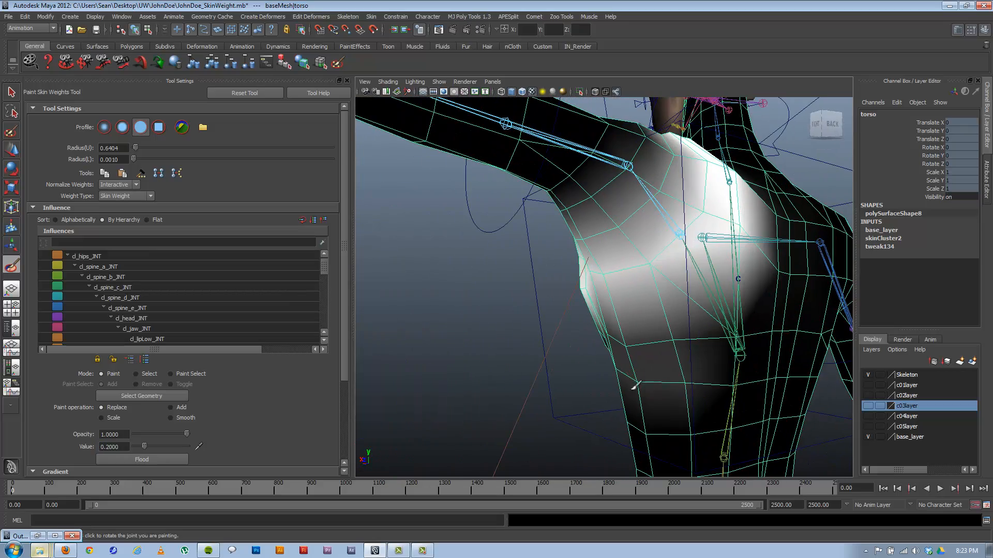
pyautogui.keyDown('alt'); pyautogui.moveTo(496, 391); pyautogui.dragTo(680, 400); pyautogui.keyUp('alt')
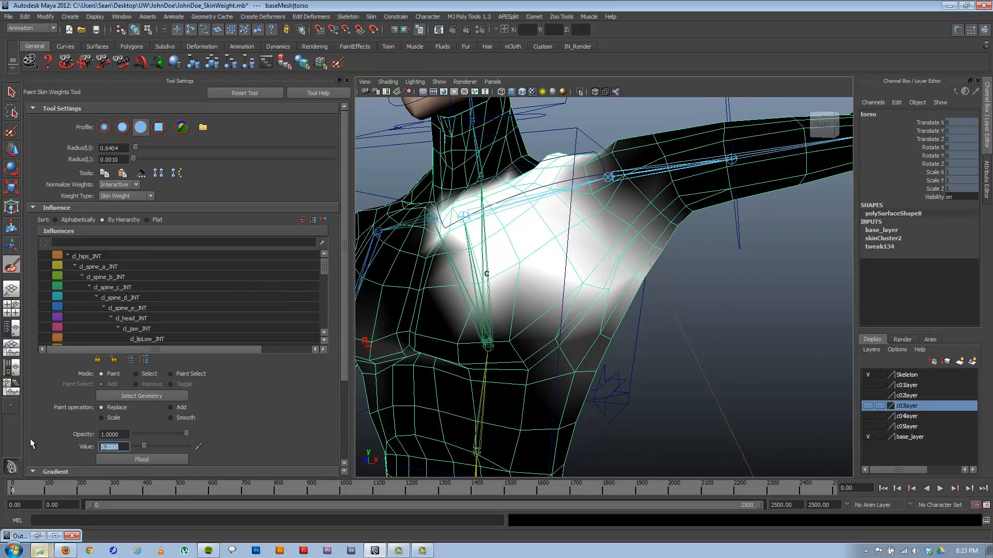
# Step: Paint lf_clavicle_JNT weights of 0.4 on the left side of the ribcage just below the armpit
pyautogui.write('0.4')
pyautogui.press('Return')
pyautogui.click(602, 330)
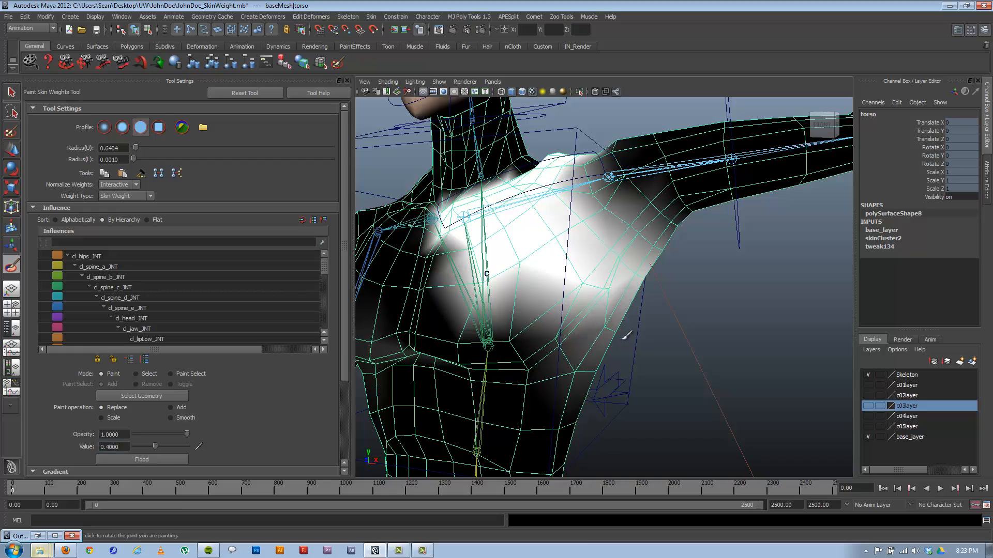
pyautogui.moveTo(602, 330)
pyautogui.keyDown('alt'); pyautogui.mouseDown()
pyautogui.moveTo(571, 315)
pyautogui.moveTo(714, 333)
pyautogui.moveTo(709, 355)
pyautogui.moveTo(737, 357)
pyautogui.moveTo(717, 357)
pyautogui.mouseUp(); pyautogui.keyUp('alt')
pyautogui.click(691, 334)
pyautogui.keyDown('alt'); pyautogui.moveTo(608, 353); pyautogui.dragTo(517, 329); pyautogui.keyUp('alt')
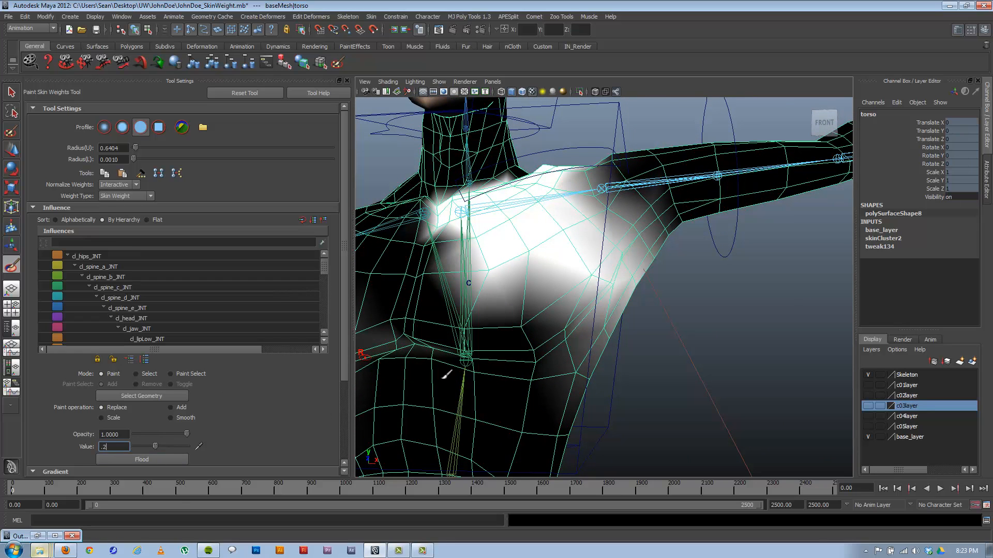
# Step: Paint lf_clavicle_JNT weights of 0.2 on the vertices along the lower edge of the left pectoral
pyautogui.press('Return')
pyautogui.click(535, 361)
pyautogui.click(521, 325)
pyautogui.click(536, 352)
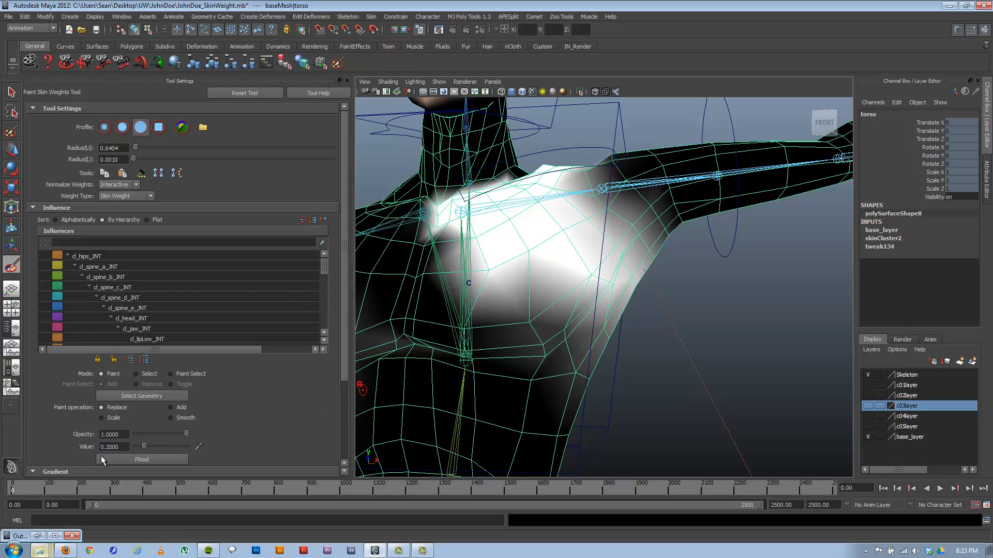
# Step: Raise the paint value to 0.3 and touch up the lf_clavicle_JNT weights at the outer lower edge of the left pectoral
pyautogui.write('.3')
pyautogui.press('Return')
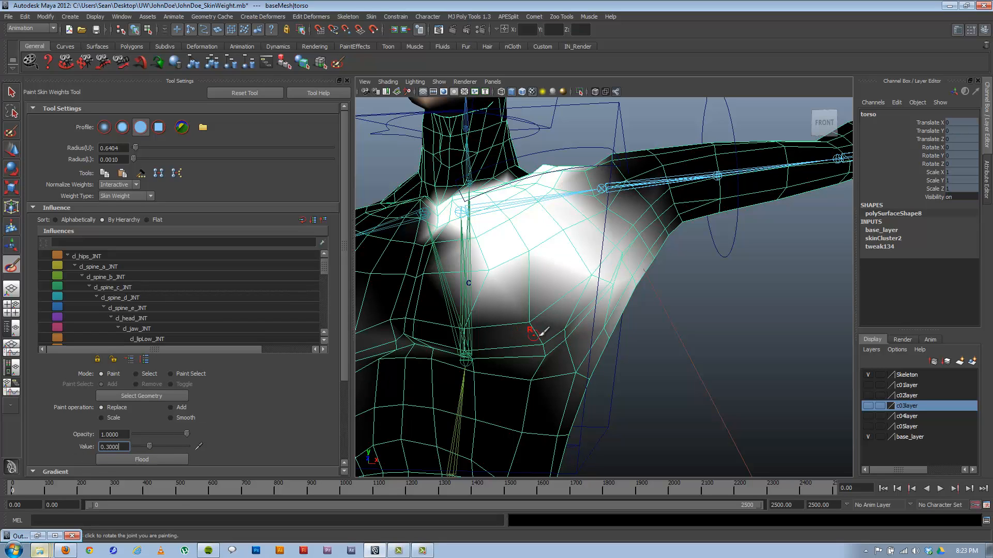
pyautogui.click(572, 345)
pyautogui.moveTo(527, 337)
pyautogui.keyDown('alt'); pyautogui.mouseDown()
pyautogui.moveTo(498, 343)
pyautogui.moveTo(561, 341)
pyautogui.mouseUp(); pyautogui.keyUp('alt')
# Step: Paint lf_clavicle_JNT weights of 0.2 on the front vertices of the crease between the neck and left shoulder
pyautogui.scroll(-3, 561, 336)
pyautogui.keyDown('alt'); pyautogui.moveTo(540, 243); pyautogui.dragTo(527, 241); pyautogui.keyUp('alt')
pyautogui.keyDown('alt'); pyautogui.moveTo(625, 249); pyautogui.dragTo(572, 315, button='middle'); pyautogui.keyUp('alt')
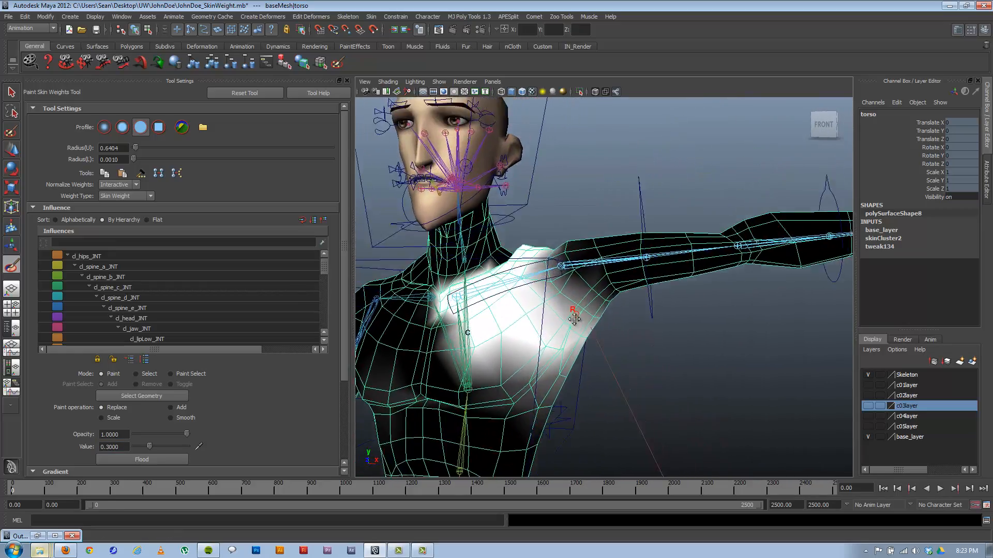
pyautogui.keyDown('alt'); pyautogui.moveTo(572, 315); pyautogui.dragTo(524, 302); pyautogui.keyUp('alt')
pyautogui.scroll(5, 524, 302)
pyautogui.keyDown('alt'); pyautogui.moveTo(484, 267); pyautogui.dragTo(609, 288, button='middle'); pyautogui.keyUp('alt')
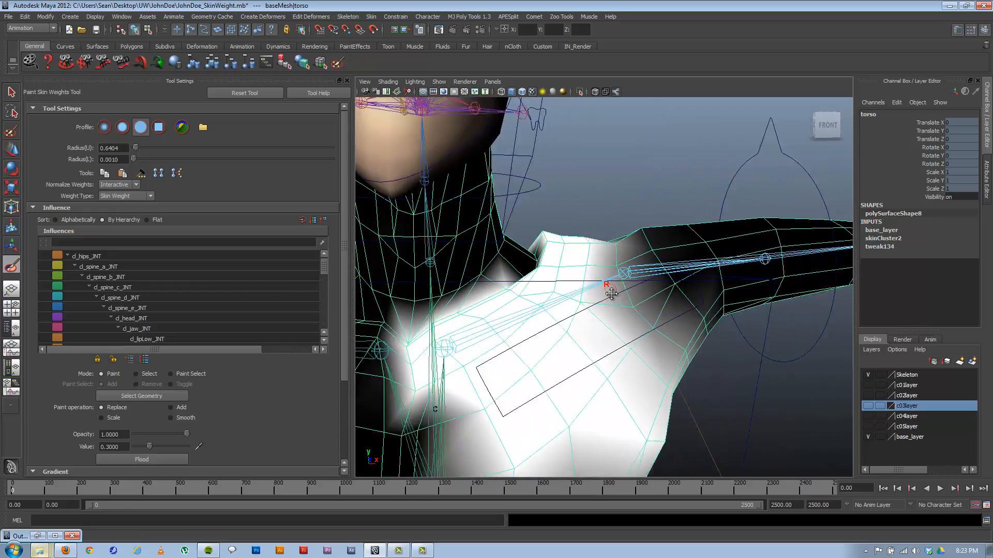
pyautogui.keyDown('alt'); pyautogui.moveTo(610, 288); pyautogui.dragTo(567, 297); pyautogui.keyUp('alt')
pyautogui.scroll(3, 565, 299)
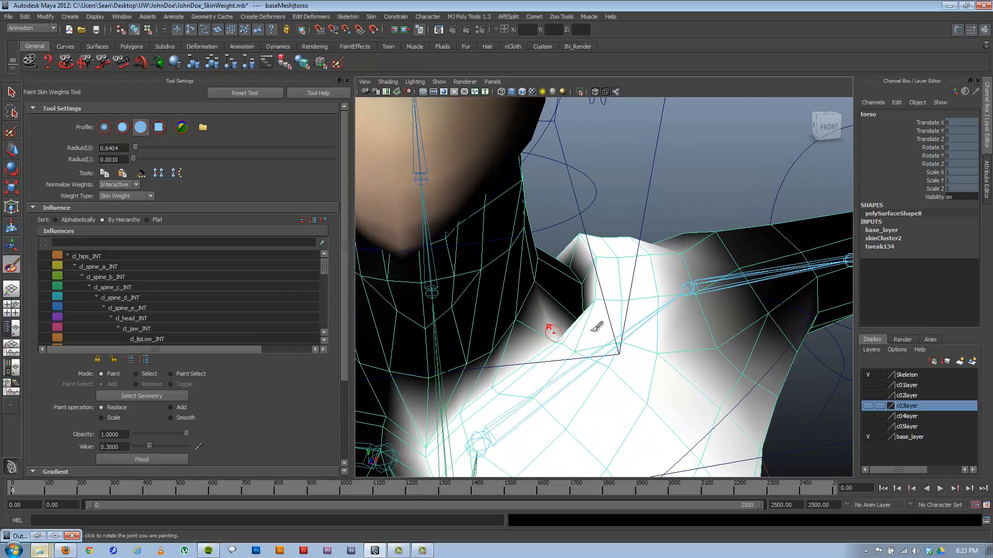
pyautogui.moveTo(597, 327)
pyautogui.keyDown('alt'); pyautogui.mouseDown()
pyautogui.moveTo(612, 325)
pyautogui.moveTo(562, 312)
pyautogui.moveTo(579, 294)
pyautogui.moveTo(572, 310)
pyautogui.moveTo(623, 346)
pyautogui.moveTo(605, 336)
pyautogui.mouseUp(); pyautogui.keyUp('alt')
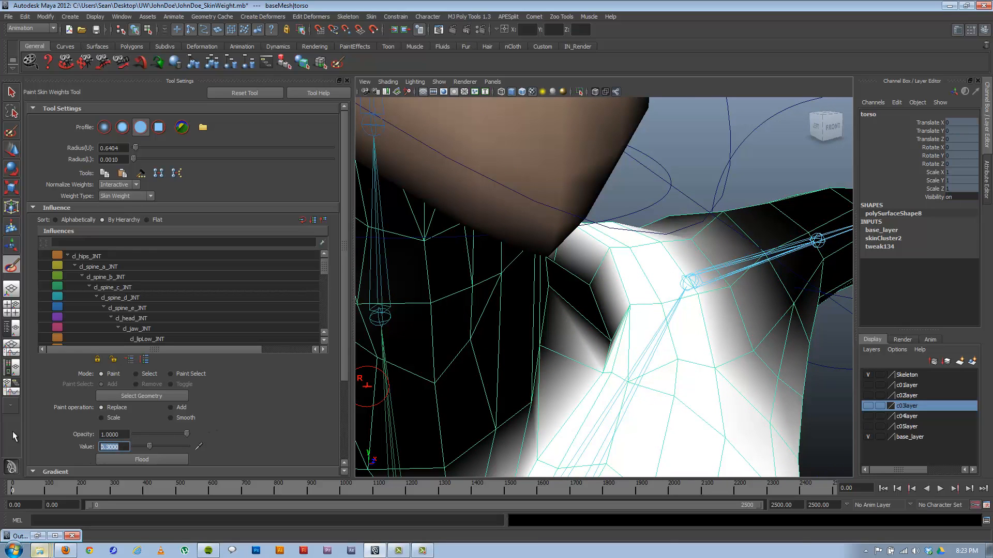
pyautogui.write('0.2')
pyautogui.press('Return')
pyautogui.click(604, 332)
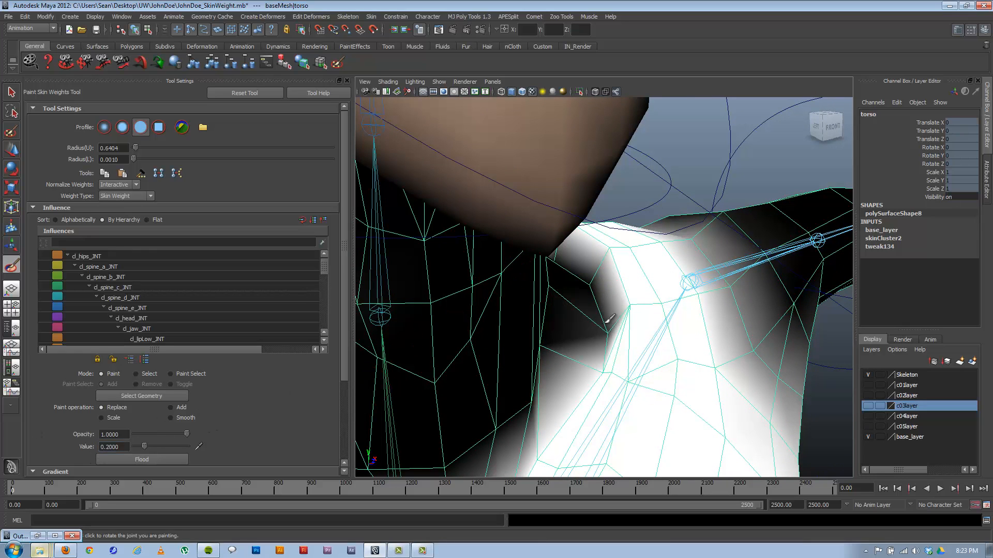
pyautogui.click(590, 287)
# Step: Paint lf_clavicle_JNT weights of 0.2 on the upper edge of the crease between the neck and left shoulder
pyautogui.keyDown('alt'); pyautogui.moveTo(586, 278); pyautogui.dragTo(538, 308); pyautogui.keyUp('alt')
pyautogui.click(566, 249)
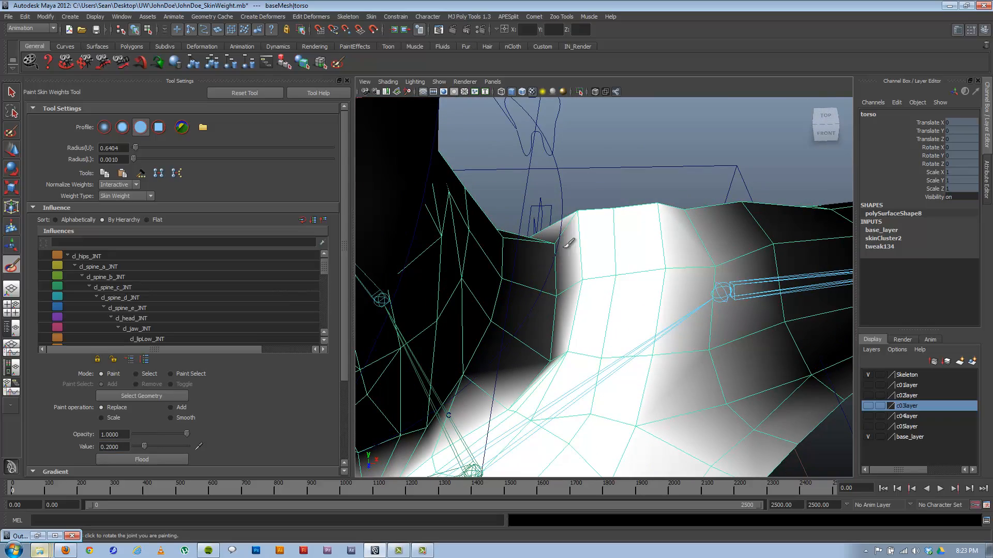
pyautogui.moveTo(545, 262)
pyautogui.keyDown('alt'); pyautogui.mouseDown()
pyautogui.moveTo(570, 303)
pyautogui.moveTo(722, 261)
pyautogui.moveTo(680, 314)
pyautogui.mouseUp(); pyautogui.keyUp('alt')
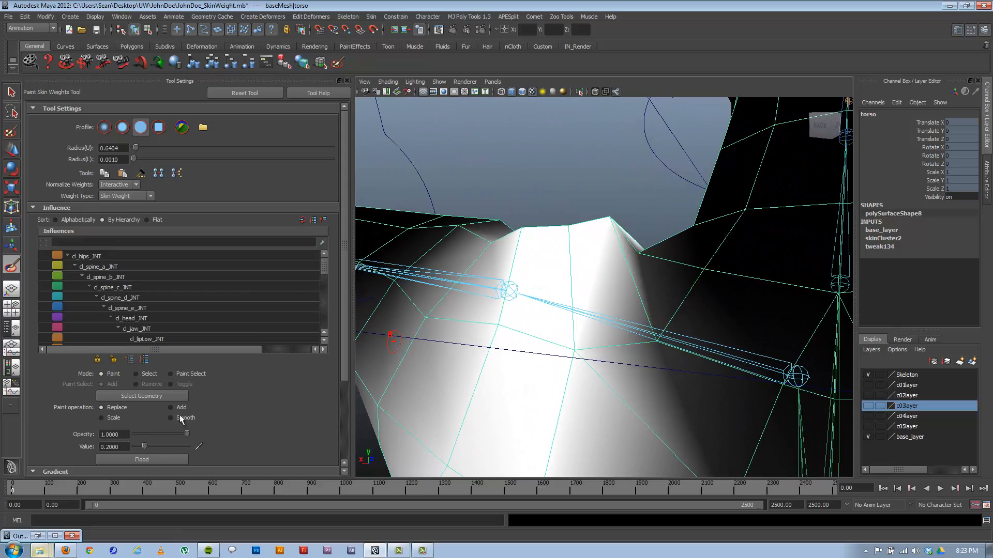
pyautogui.keyDown('alt'); pyautogui.moveTo(687, 261); pyautogui.dragTo(663, 288); pyautogui.keyUp('alt')
pyautogui.keyDown('alt'); pyautogui.moveTo(753, 340); pyautogui.dragTo(752, 334); pyautogui.keyUp('alt')
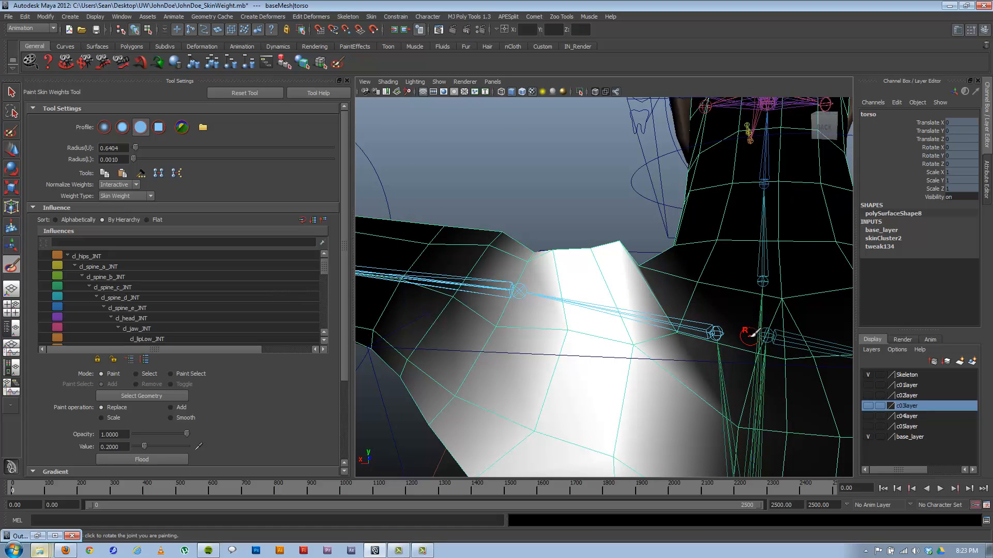
# Step: Choose cl_spine_c_JNT as the influence and paint weights of 0.2 along the top of the left trapezius, front and back
pyautogui.moveTo(759, 359); pyautogui.dragTo(756, 313, button='right')
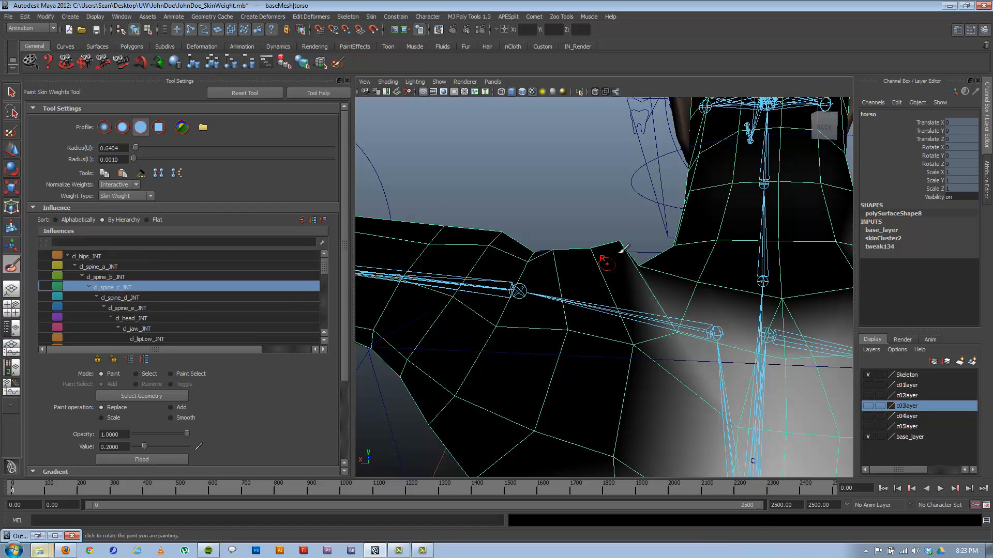
pyautogui.moveTo(638, 272)
pyautogui.keyDown('alt'); pyautogui.mouseDown()
pyautogui.moveTo(623, 286)
pyautogui.moveTo(620, 265)
pyautogui.mouseUp(); pyautogui.keyUp('alt')
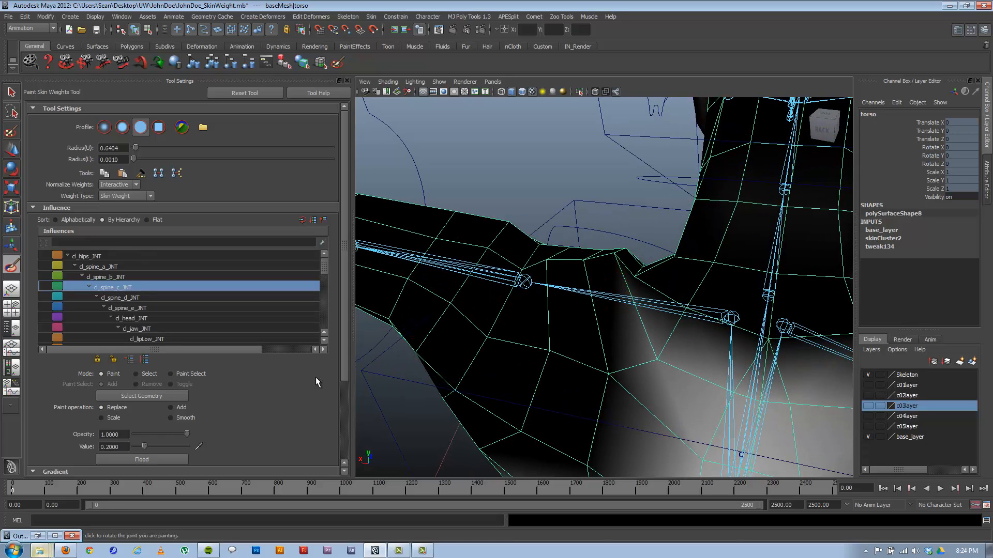
pyautogui.click(617, 251)
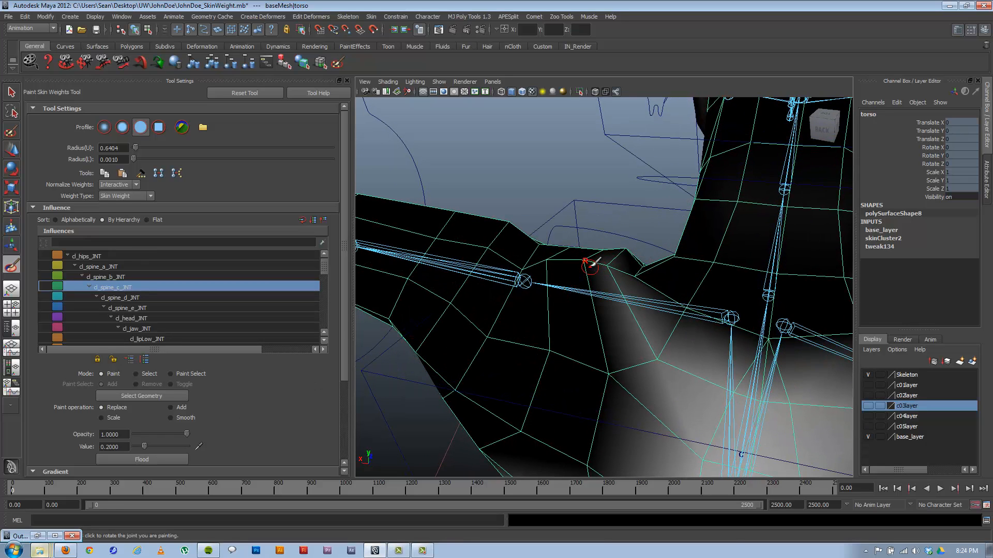
pyautogui.moveTo(589, 264)
pyautogui.mouseDown()
pyautogui.moveTo(610, 284)
pyautogui.moveTo(591, 284)
pyautogui.moveTo(641, 333)
pyautogui.moveTo(819, 325)
pyautogui.mouseUp()
pyautogui.keyDown('alt'); pyautogui.moveTo(645, 270); pyautogui.dragTo(669, 284, button='middle'); pyautogui.keyUp('alt')
pyautogui.scroll(1, 633, 287)
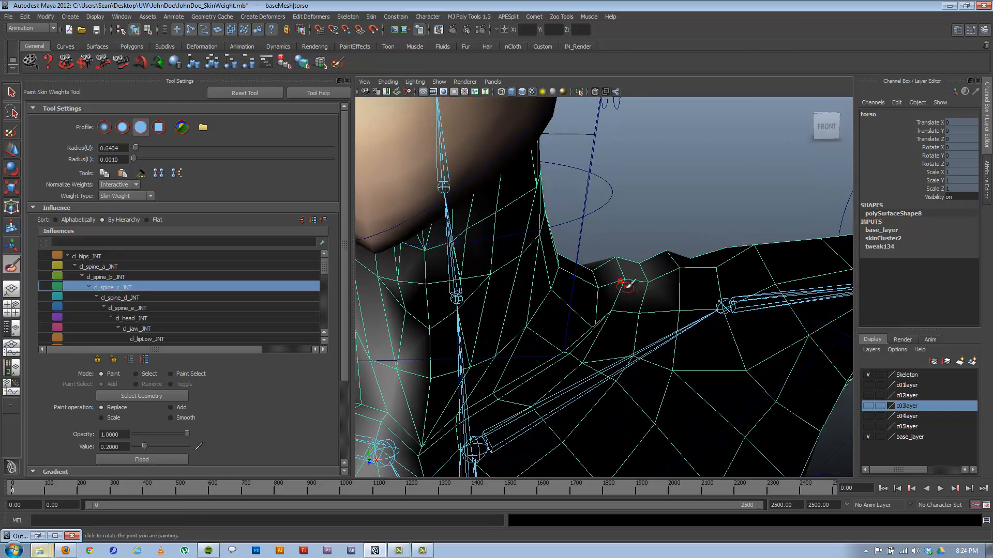
pyautogui.moveTo(579, 331)
pyautogui.keyDown('alt'); pyautogui.mouseDown()
pyautogui.moveTo(612, 326)
pyautogui.moveTo(580, 326)
pyautogui.moveTo(596, 276)
pyautogui.moveTo(610, 290)
pyautogui.moveTo(629, 279)
pyautogui.moveTo(538, 297)
pyautogui.moveTo(569, 305)
pyautogui.moveTo(622, 271)
pyautogui.moveTo(630, 280)
pyautogui.moveTo(632, 258)
pyautogui.mouseUp(); pyautogui.keyUp('alt')
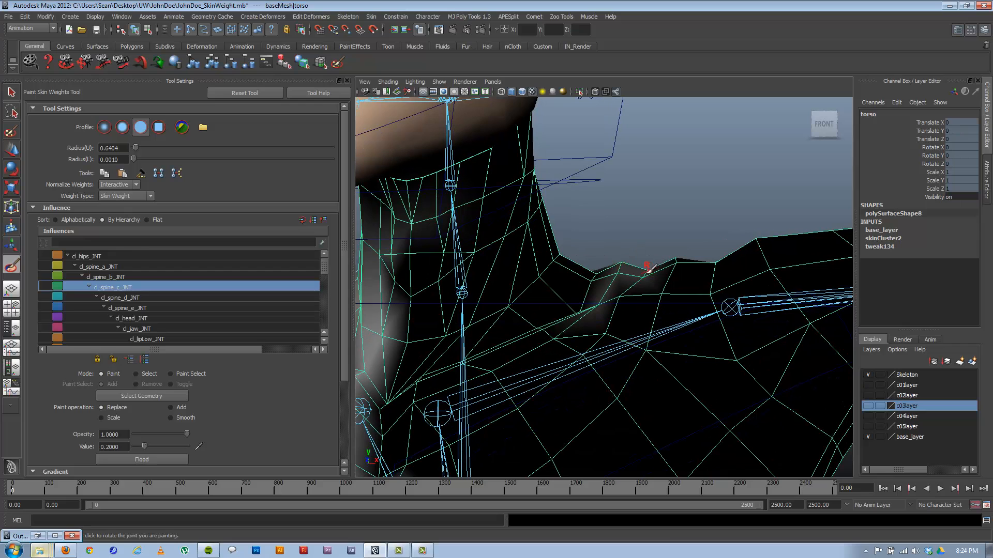
pyautogui.keyDown('alt'); pyautogui.moveTo(649, 268); pyautogui.dragTo(650, 332); pyautogui.keyUp('alt')
# Step: Switch the influence to lf_clavicle_JNT, set the paint value to 0.9 and touch up the top of the left trapezius
pyautogui.rightClick(646, 330)
pyautogui.click(632, 291)
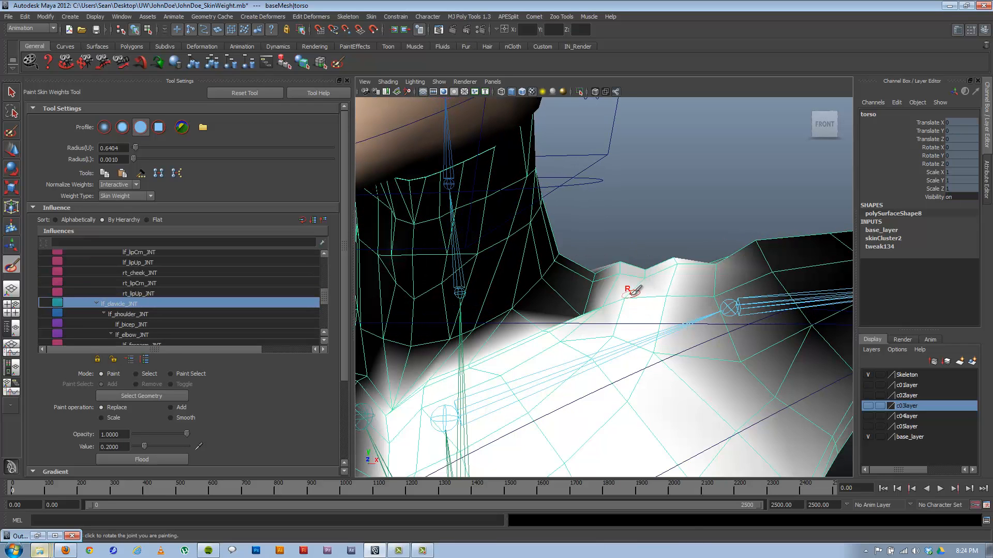
pyautogui.keyDown('alt'); pyautogui.moveTo(632, 291); pyautogui.dragTo(615, 315); pyautogui.keyUp('alt')
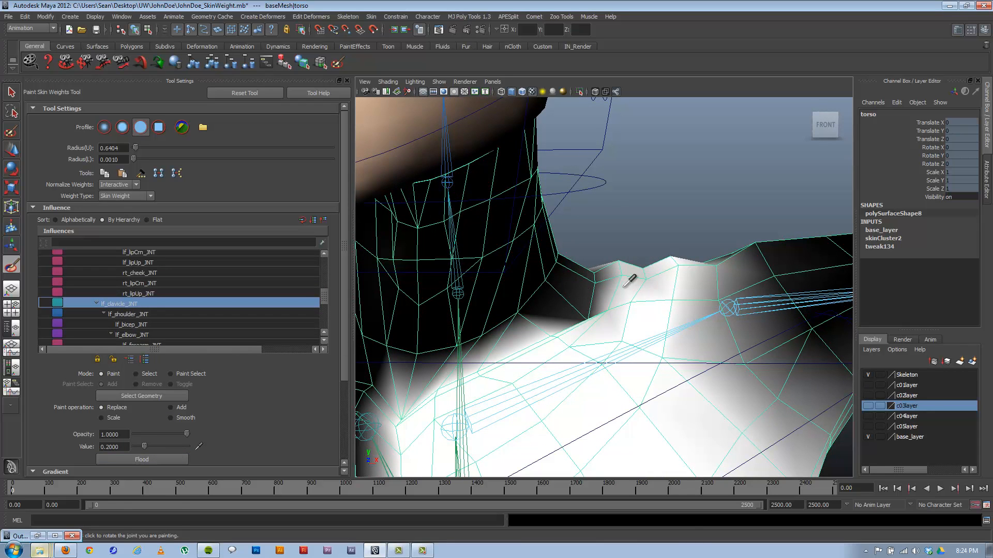
pyautogui.doubleClick(106, 447)
pyautogui.write('0.8')
pyautogui.press('Return')
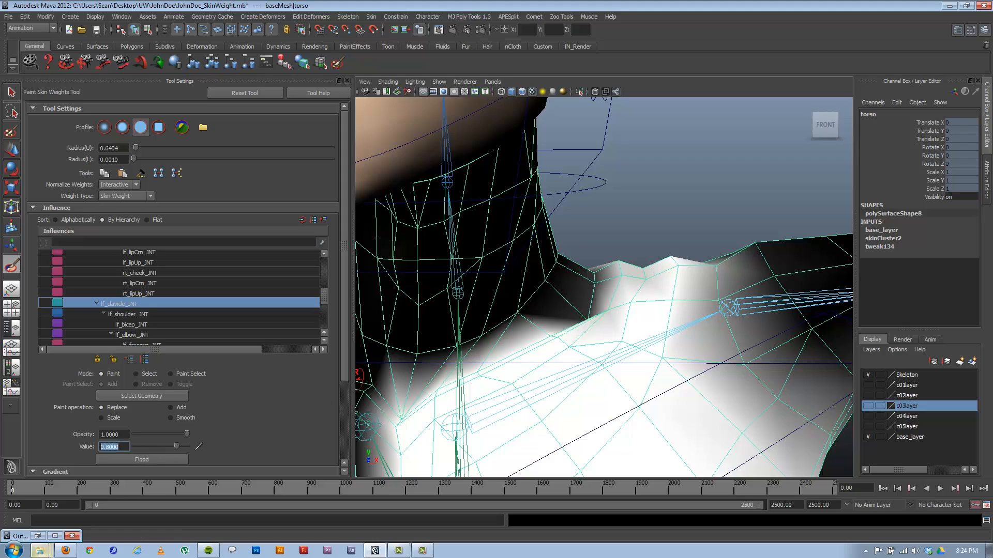
pyautogui.write('0.9')
pyautogui.press('Return')
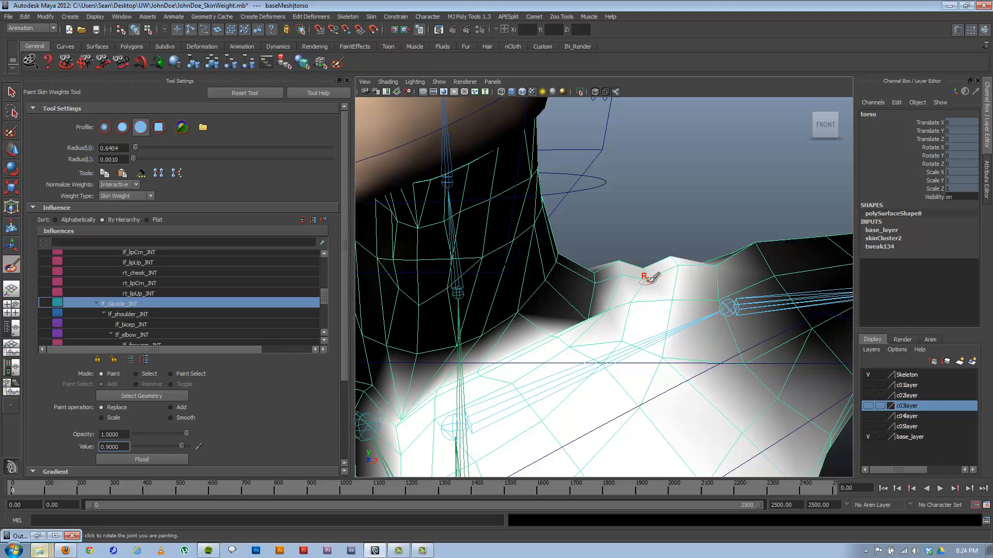
pyautogui.keyDown('alt'); pyautogui.moveTo(653, 257); pyautogui.dragTo(586, 316); pyautogui.keyUp('alt')
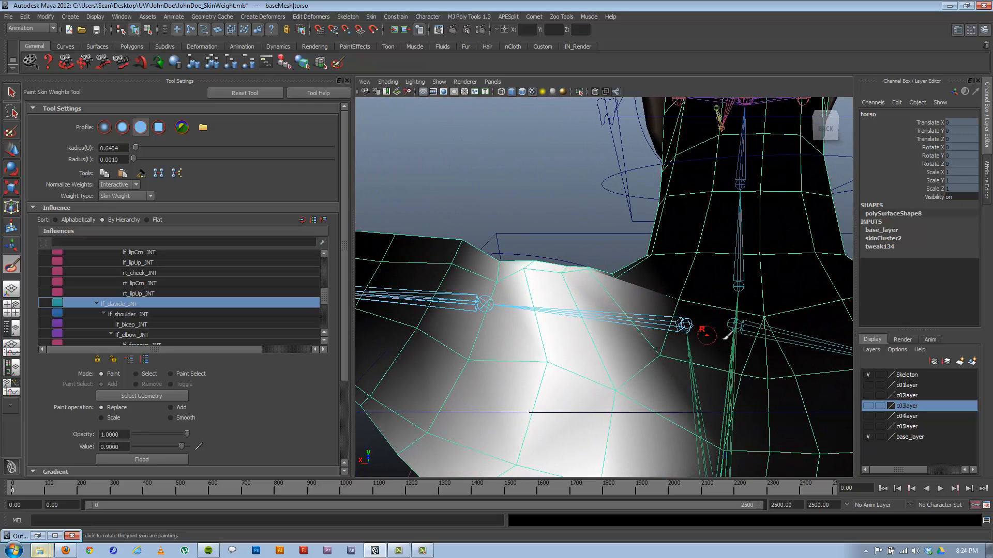
# Step: Switch the influence to cl_spine_c_JNT and paint weights of 0.3 on the left trapezius next to the neck
pyautogui.rightClick(738, 335)
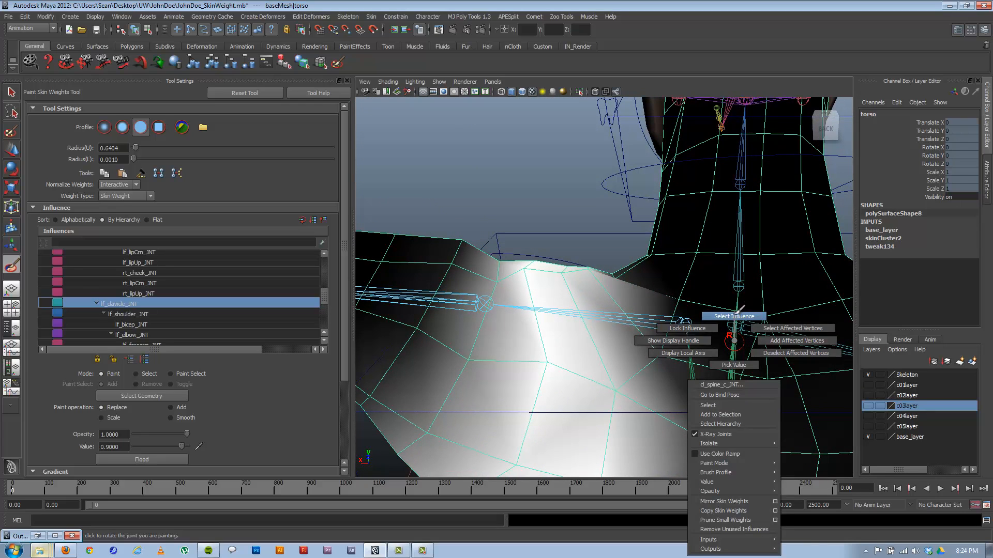
pyautogui.click(736, 316)
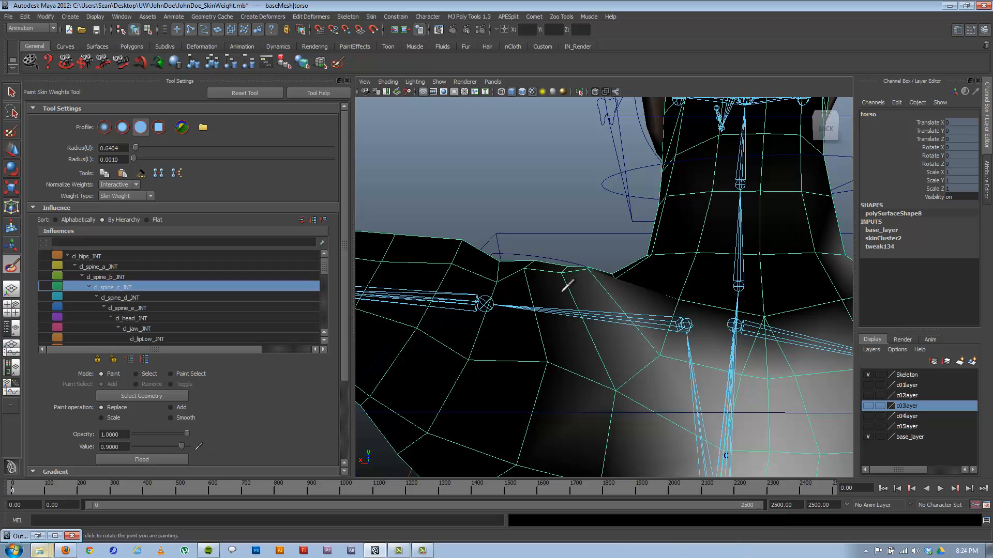
pyautogui.doubleClick(114, 447)
pyautogui.write('0.2')
pyautogui.press('Return')
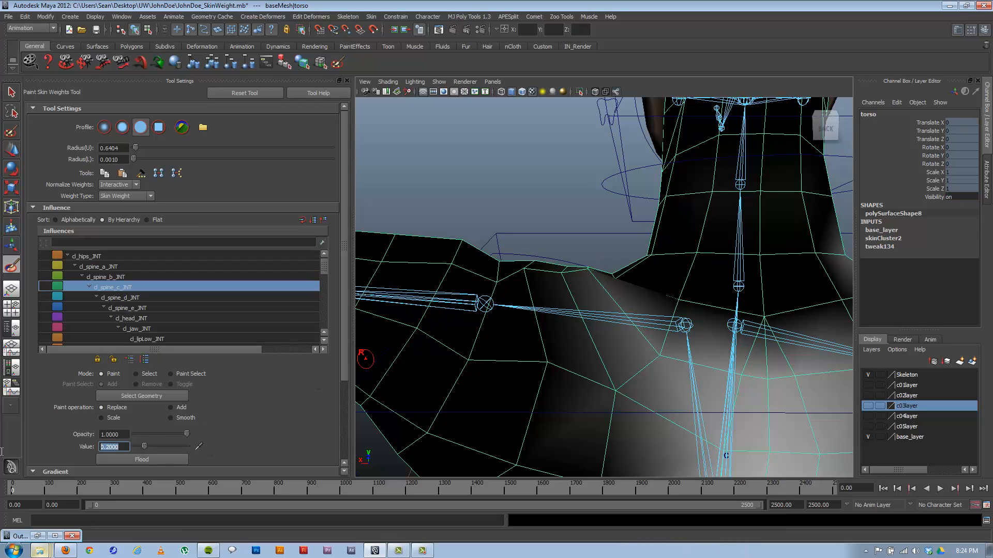
pyautogui.write('0.3')
pyautogui.press('Return')
pyautogui.moveTo(629, 282)
pyautogui.keyDown('alt'); pyautogui.mouseDown()
pyautogui.moveTo(592, 295)
pyautogui.moveTo(589, 280)
pyautogui.moveTo(604, 277)
pyautogui.moveTo(623, 313)
pyautogui.mouseUp(); pyautogui.keyUp('alt')
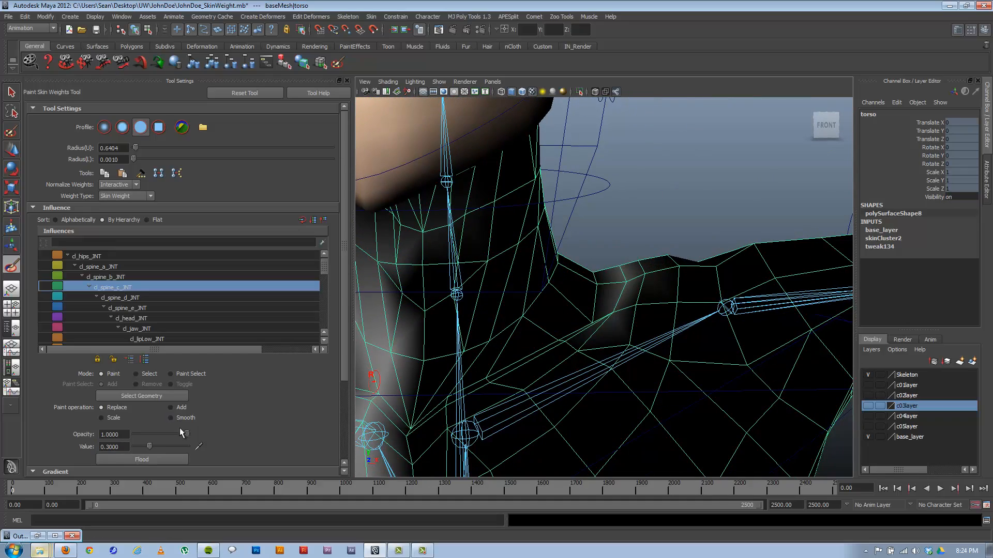
# Step: Set the paint value to 0.1 and soften the cl_spine_c_JNT weights around the crease between the neck and left shoulder
pyautogui.click(131, 447)
pyautogui.write('.1')
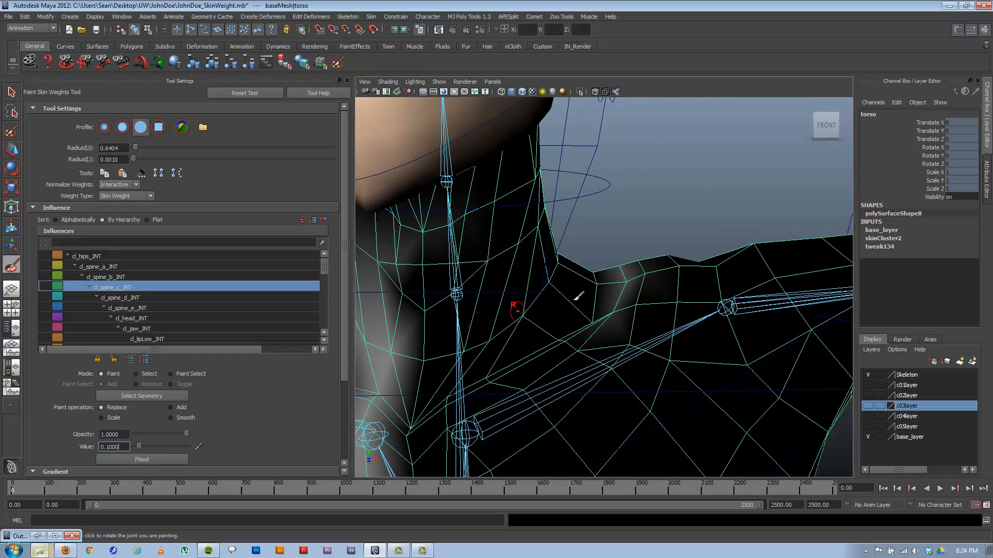
pyautogui.keyDown('alt'); pyautogui.moveTo(599, 290); pyautogui.dragTo(598, 313); pyautogui.keyUp('alt')
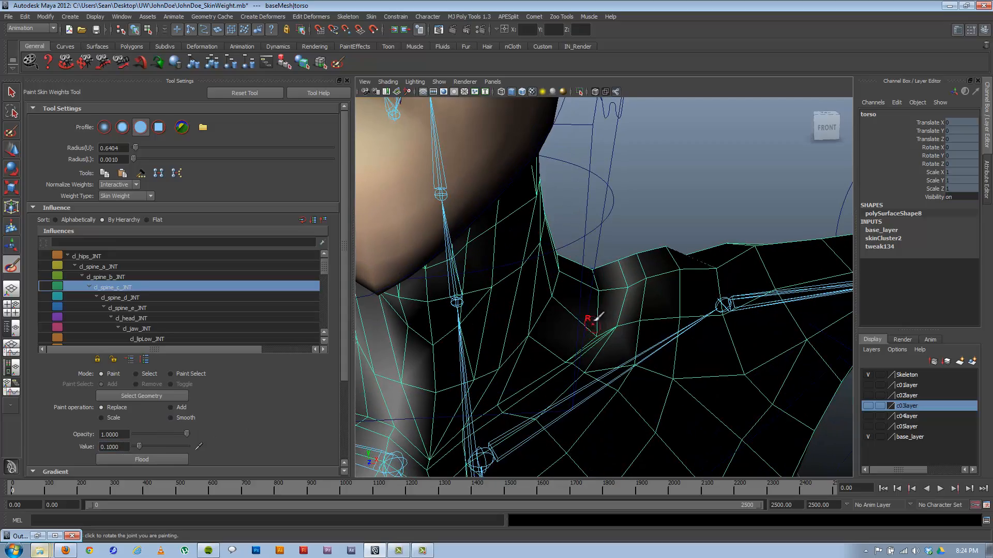
pyautogui.moveTo(626, 270)
pyautogui.keyDown('alt'); pyautogui.mouseDown()
pyautogui.moveTo(474, 287)
pyautogui.moveTo(428, 281)
pyautogui.mouseUp(); pyautogui.keyUp('alt')
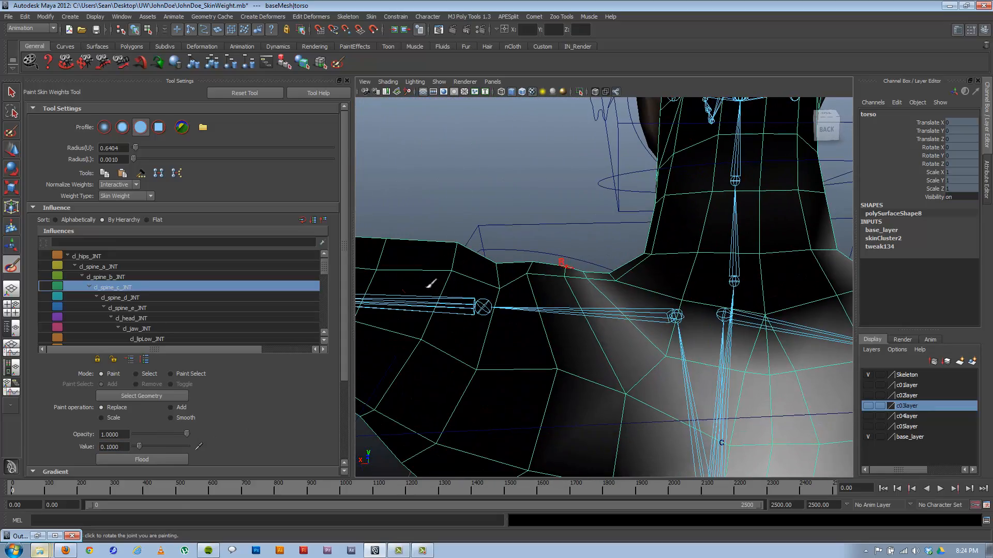
pyautogui.scroll(3, 591, 339)
pyautogui.keyDown('alt'); pyautogui.moveTo(591, 339); pyautogui.dragTo(774, 319); pyautogui.keyUp('alt')
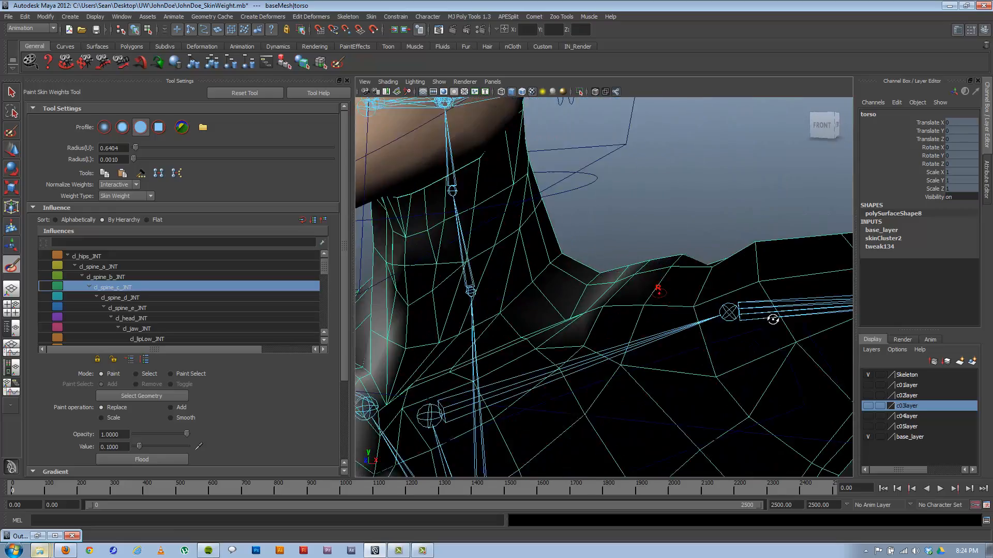
pyautogui.keyDown('alt'); pyautogui.moveTo(774, 319); pyautogui.dragTo(608, 338, button='right'); pyautogui.keyUp('alt')
pyautogui.moveTo(607, 338)
pyautogui.keyDown('alt'); pyautogui.mouseDown()
pyautogui.moveTo(656, 345)
pyautogui.moveTo(656, 324)
pyautogui.moveTo(621, 335)
pyautogui.mouseUp(); pyautogui.keyUp('alt')
# Step: Lower the left arm by rotating lf_shoulder_fkCTRL to about 1.2 in Rotate Y
pyautogui.press('w')
pyautogui.scroll(-4, 663, 328)
pyautogui.moveTo(709, 342)
pyautogui.keyDown('alt'); pyautogui.mouseDown(button='middle')
pyautogui.moveTo(595, 320)
pyautogui.moveTo(607, 310)
pyautogui.mouseUp(button='middle'); pyautogui.keyUp('alt')
pyautogui.click(578, 243)
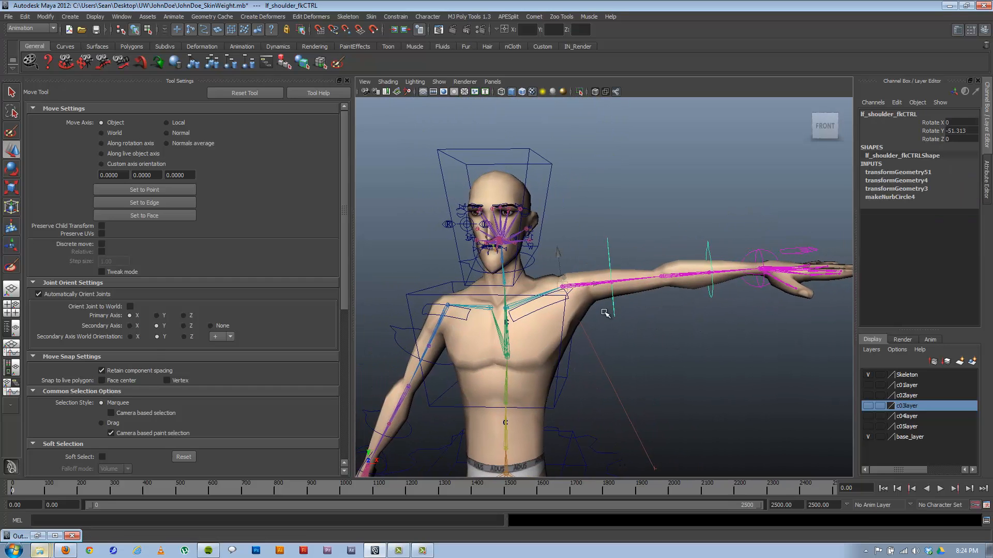
pyautogui.press('e')
pyautogui.moveTo(580, 250); pyautogui.dragTo(600, 290)
# Step: Reset the left clavicle control's Rotate Z to 0
pyautogui.click(518, 318)
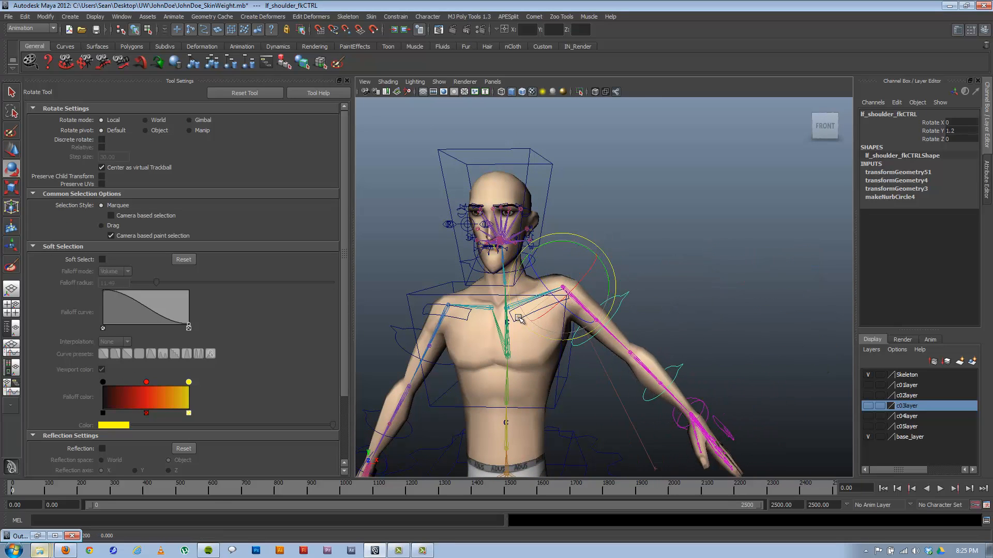
pyautogui.click(724, 254)
pyautogui.click(538, 310)
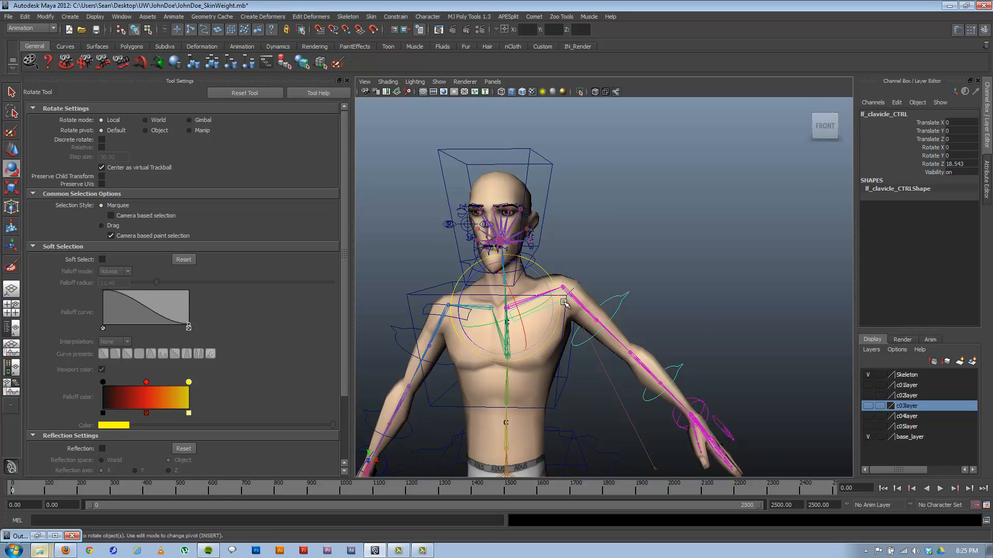
pyautogui.doubleClick(951, 164)
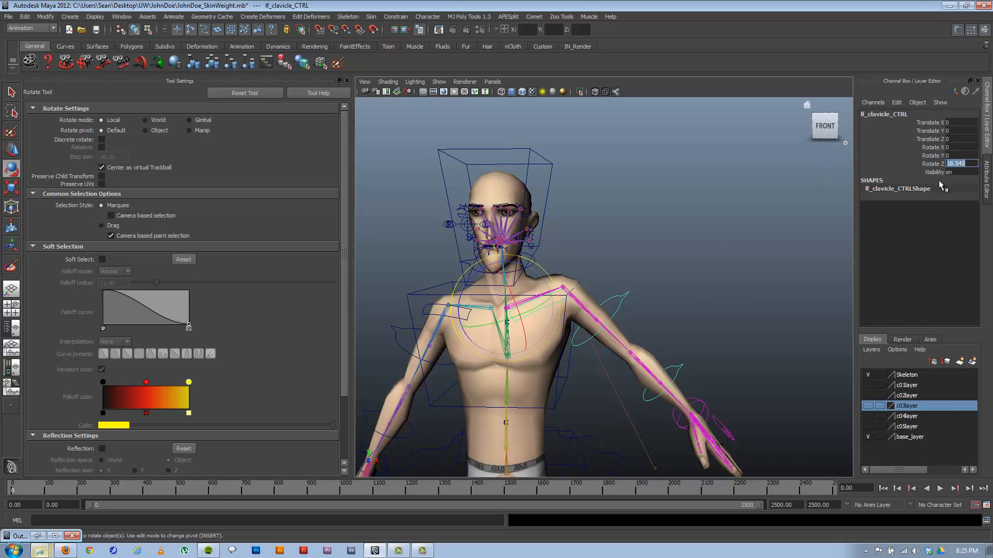
pyautogui.press('Return')
pyautogui.keyDown('alt'); pyautogui.moveTo(585, 336); pyautogui.dragTo(615, 270, button='middle'); pyautogui.keyUp('alt')
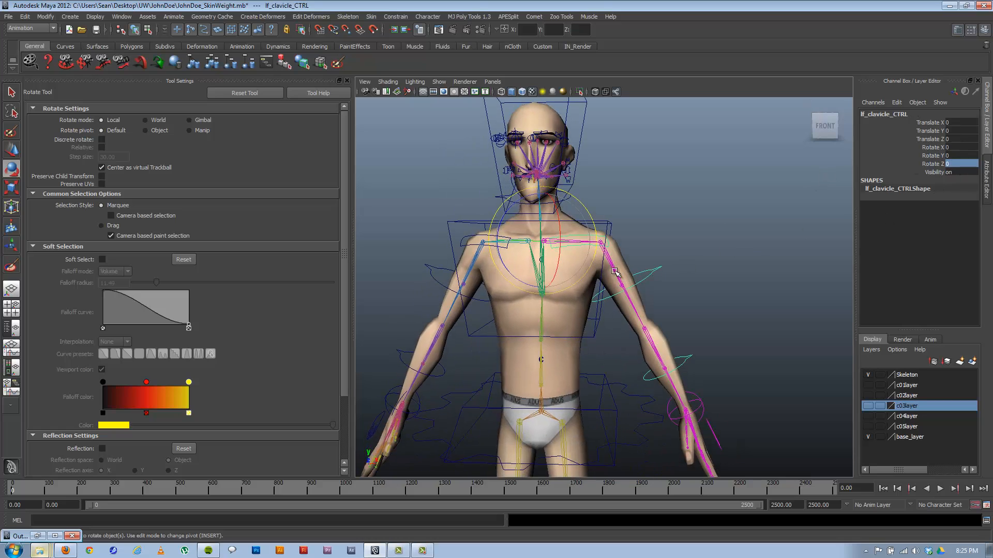
# Step: Try out the left arm's FK controls, undo the last test change and inspect the chest and shoulder from several angles
pyautogui.click(654, 276)
pyautogui.moveTo(632, 208); pyautogui.dragTo(609, 311)
pyautogui.click(684, 366)
pyautogui.hotkey('ctrl', 'z')
pyautogui.keyDown('alt'); pyautogui.moveTo(699, 424); pyautogui.dragTo(700, 361, button='middle'); pyautogui.keyUp('alt')
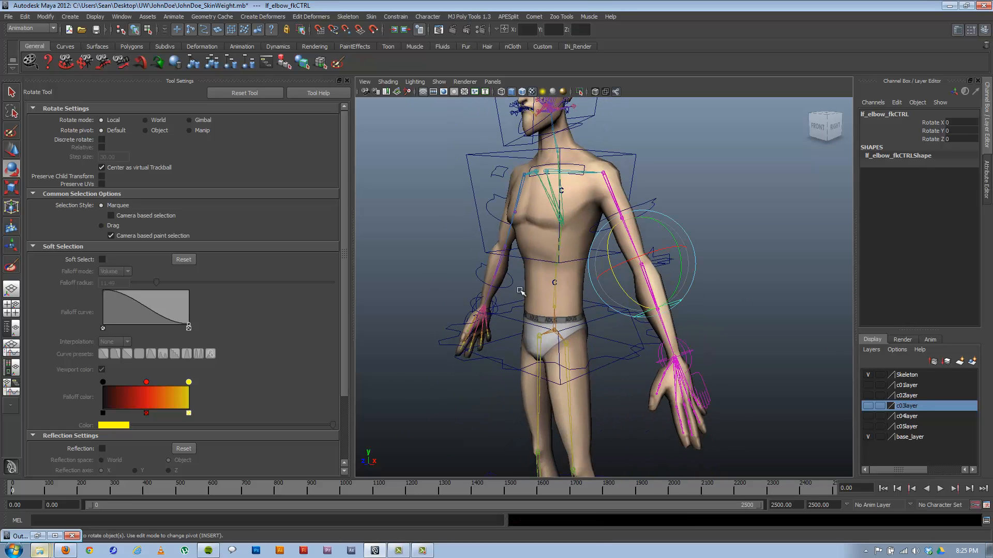
pyautogui.keyDown('alt'); pyautogui.moveTo(615, 384); pyautogui.dragTo(664, 325); pyautogui.keyUp('alt')
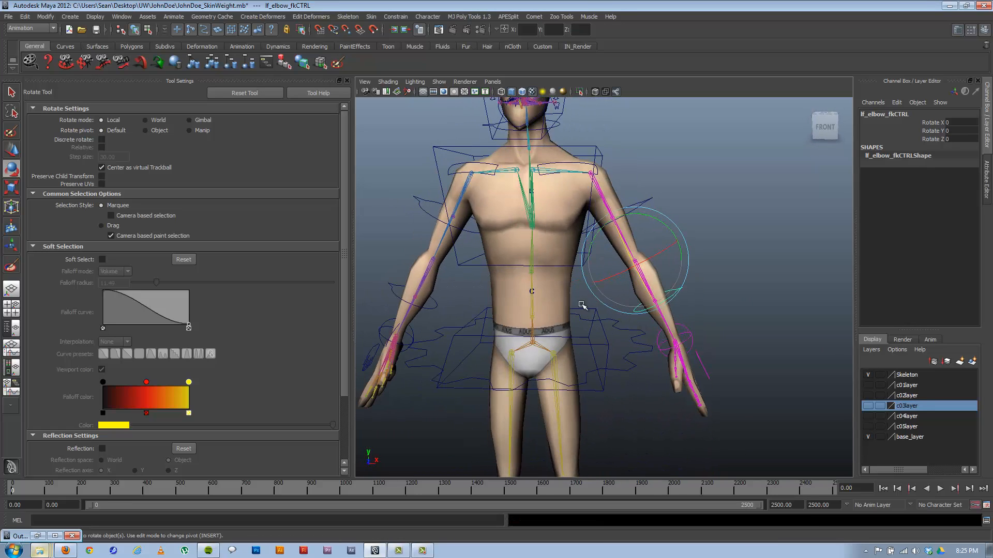
pyautogui.keyDown('alt'); pyautogui.moveTo(582, 270); pyautogui.dragTo(578, 353, button='middle'); pyautogui.keyUp('alt')
pyautogui.keyDown('alt'); pyautogui.moveTo(578, 353); pyautogui.dragTo(675, 361, button='right'); pyautogui.keyUp('alt')
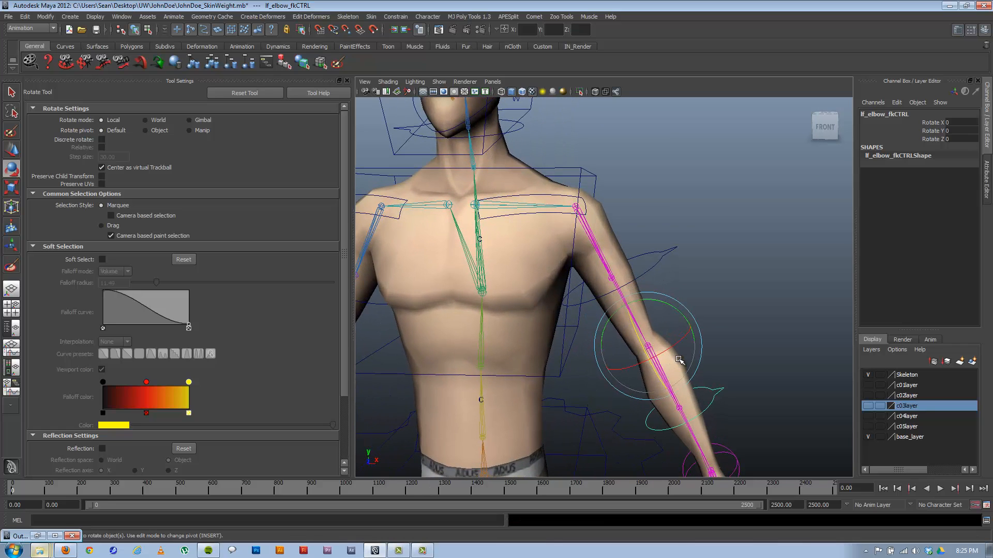
pyautogui.click(728, 289)
# Step: Try bending the right forearm with rt_elbow_fkCTRL to about -88 in Rotate Z, inspect the elbow from the side and undo it
pyautogui.scroll(-3, 628, 313)
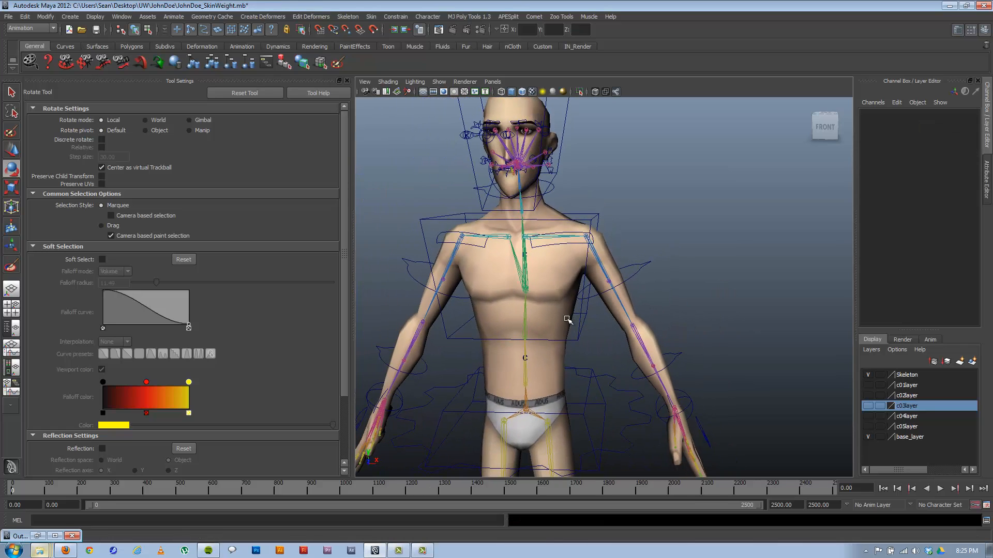
pyautogui.click(614, 308)
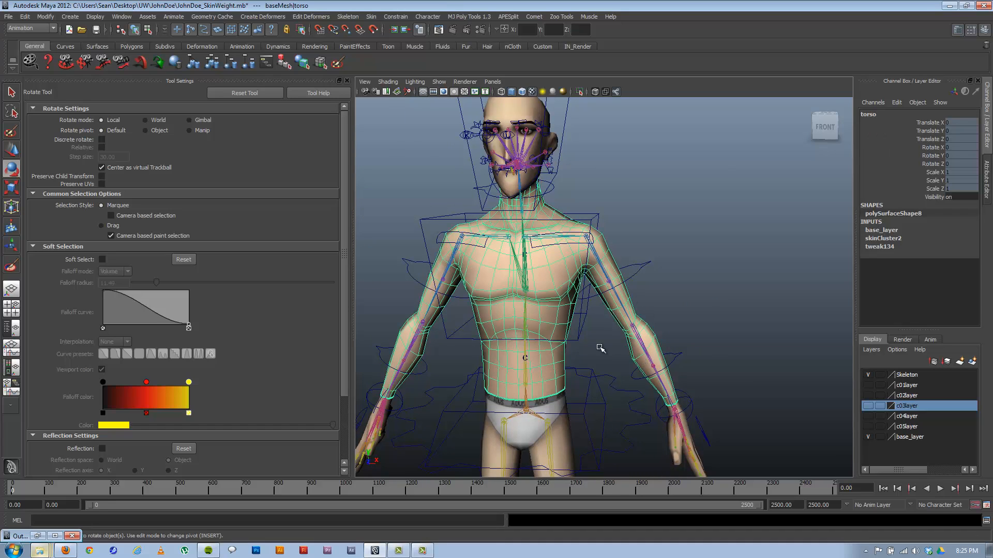
pyautogui.click(382, 361)
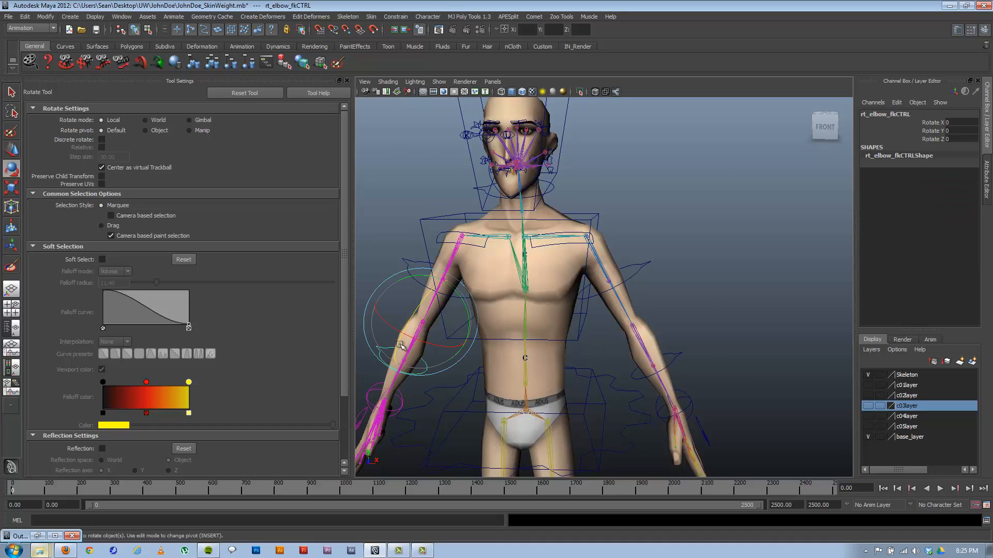
pyautogui.moveTo(409, 315); pyautogui.dragTo(418, 319)
pyautogui.keyDown('alt'); pyautogui.moveTo(418, 319); pyautogui.dragTo(424, 323); pyautogui.keyUp('alt')
pyautogui.press('super')
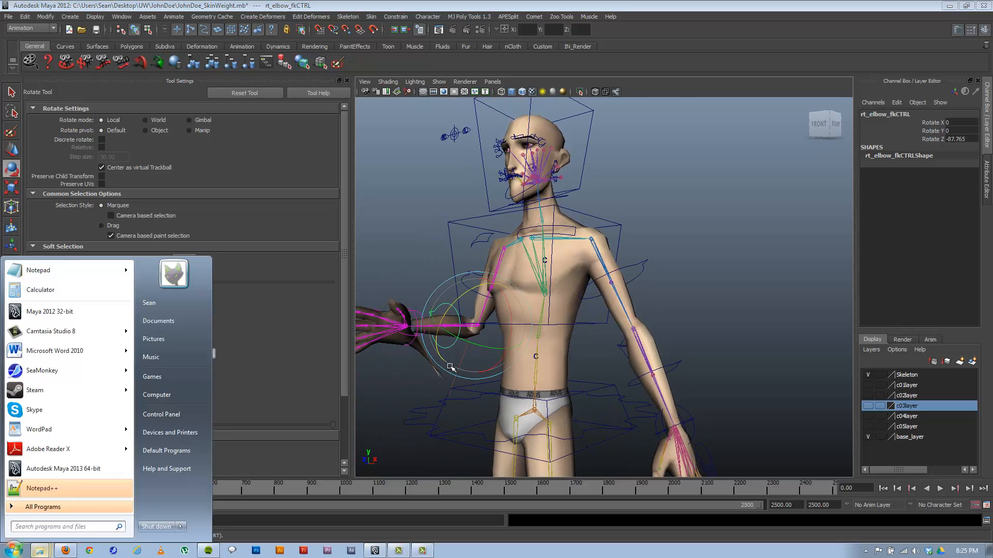
pyautogui.keyDown('alt'); pyautogui.moveTo(450, 367); pyautogui.dragTo(552, 385); pyautogui.keyUp('alt')
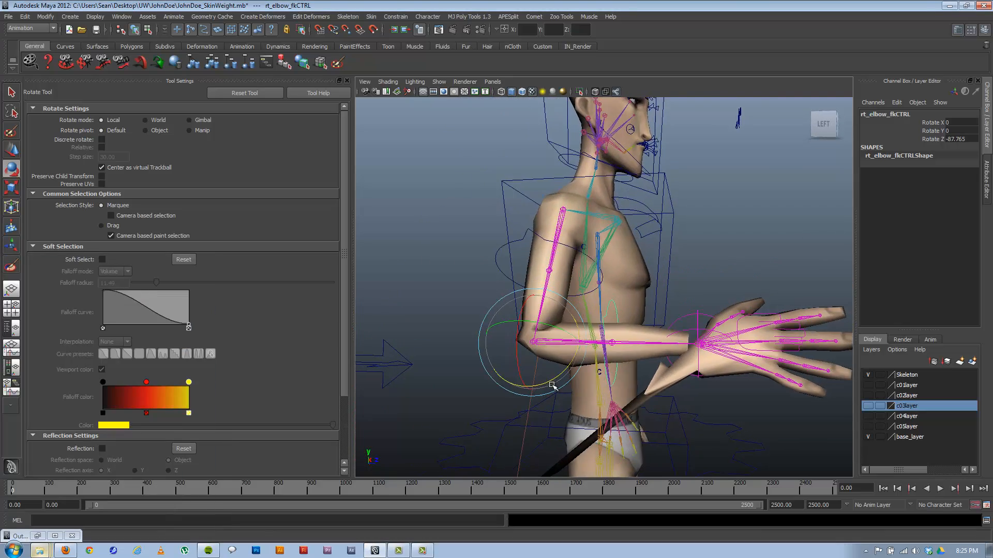
pyautogui.hotkey('ctrl', 'z')
pyautogui.keyDown('alt'); pyautogui.moveTo(635, 350); pyautogui.dragTo(518, 358); pyautogui.keyUp('alt')
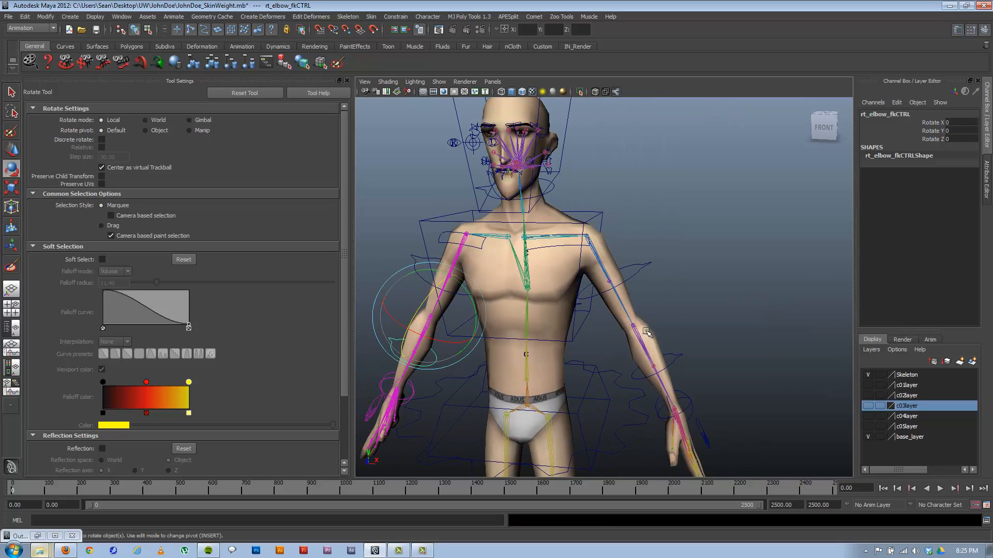
# Step: Clear the elbow control selection and select the torso mesh
pyautogui.keyDown('alt'); pyautogui.moveTo(666, 314); pyautogui.dragTo(716, 265, button='middle'); pyautogui.keyUp('alt')
pyautogui.click(699, 283)
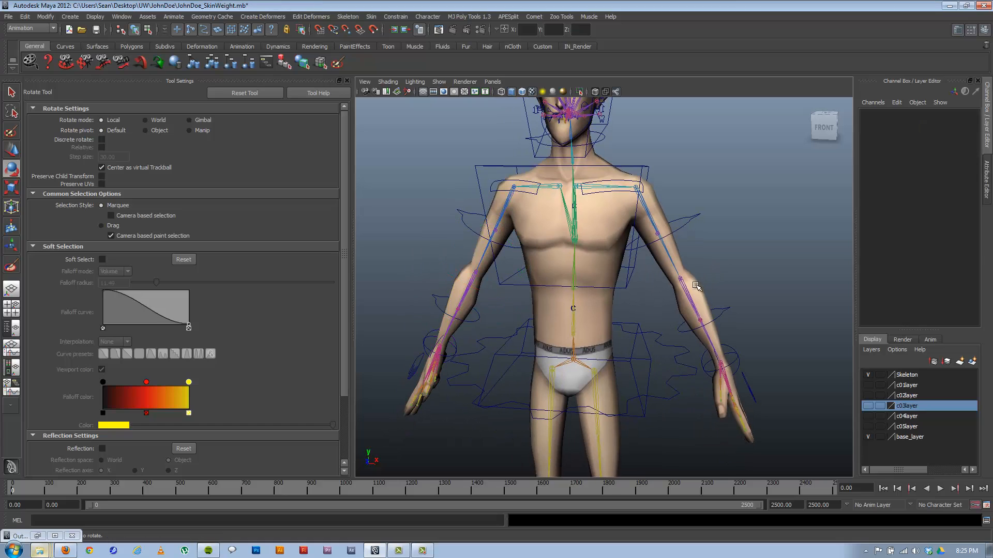
pyautogui.click(689, 327)
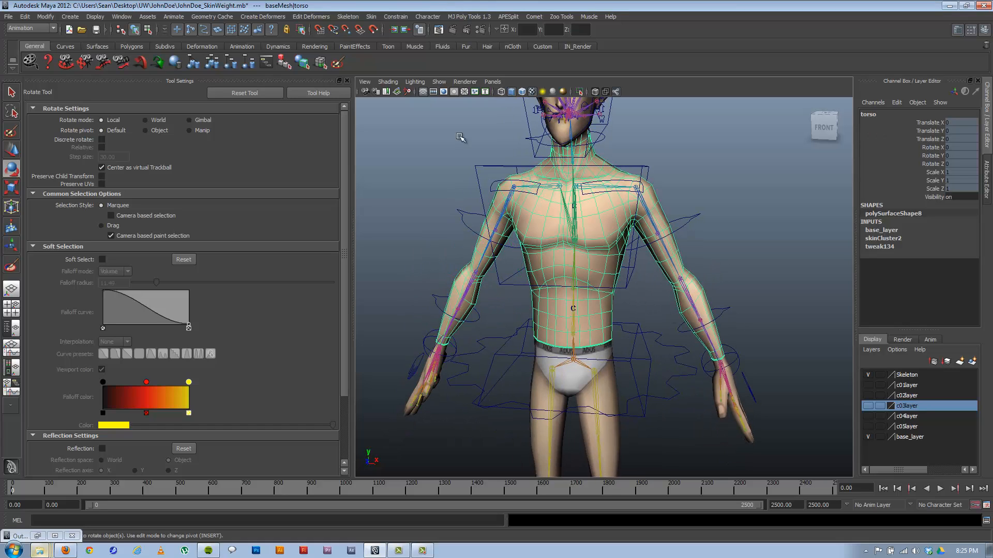
pyautogui.click(371, 16)
pyautogui.moveTo(395, 64)
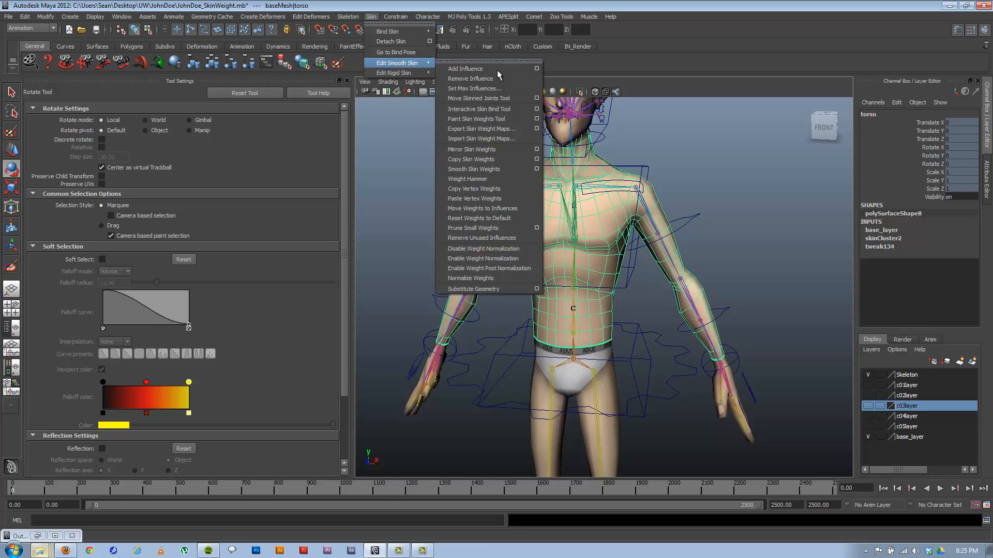
pyautogui.click(537, 159)
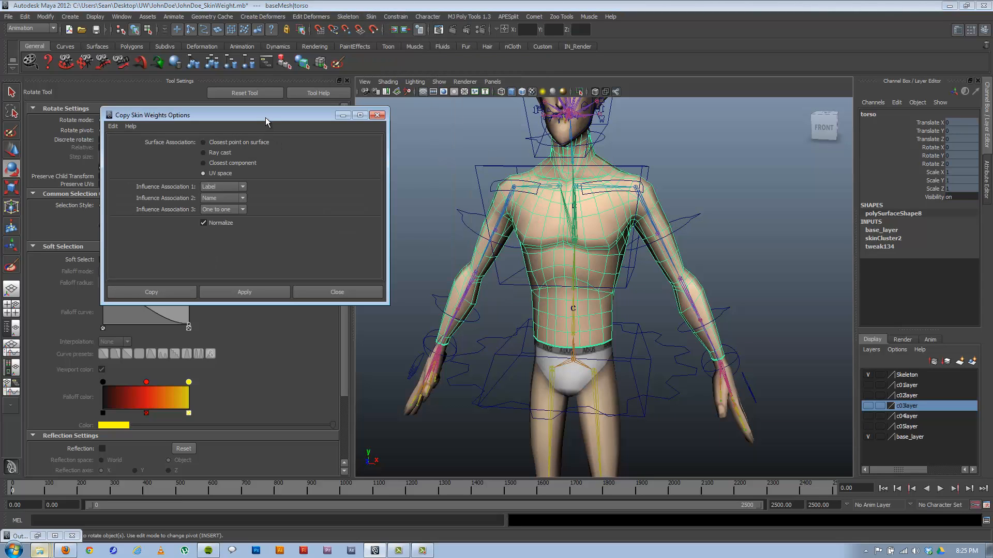
pyautogui.moveTo(265, 118); pyautogui.dragTo(266, 108)
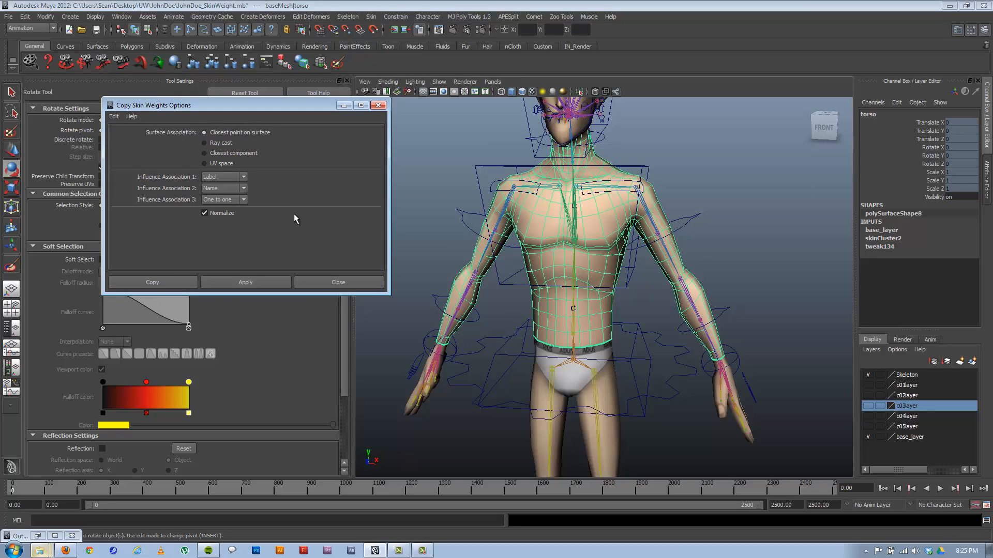
pyautogui.click(115, 116)
pyautogui.click(117, 132)
pyautogui.click(376, 106)
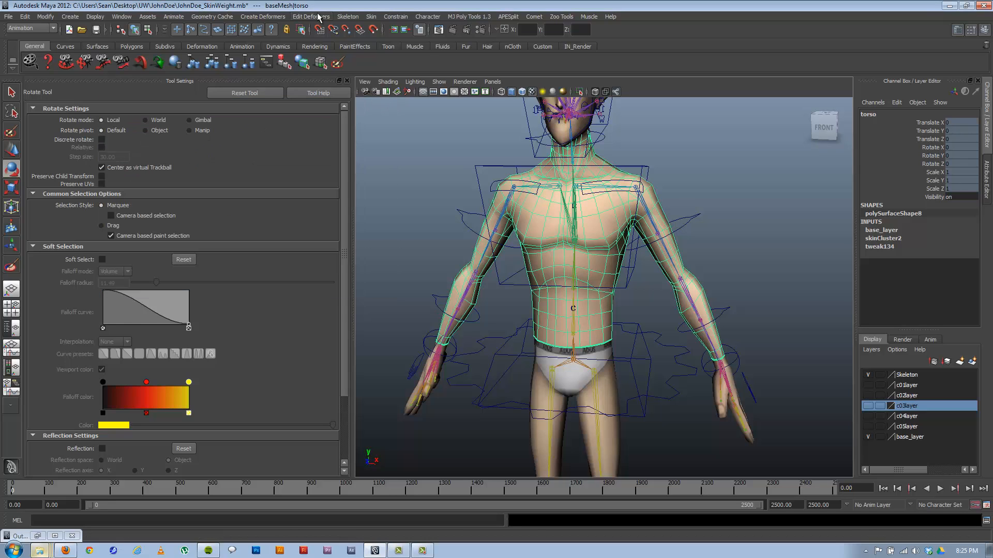
# Step: Mirror the torso's skin weights with the stored mirror settings
pyautogui.click(346, 16)
pyautogui.moveTo(381, 66)
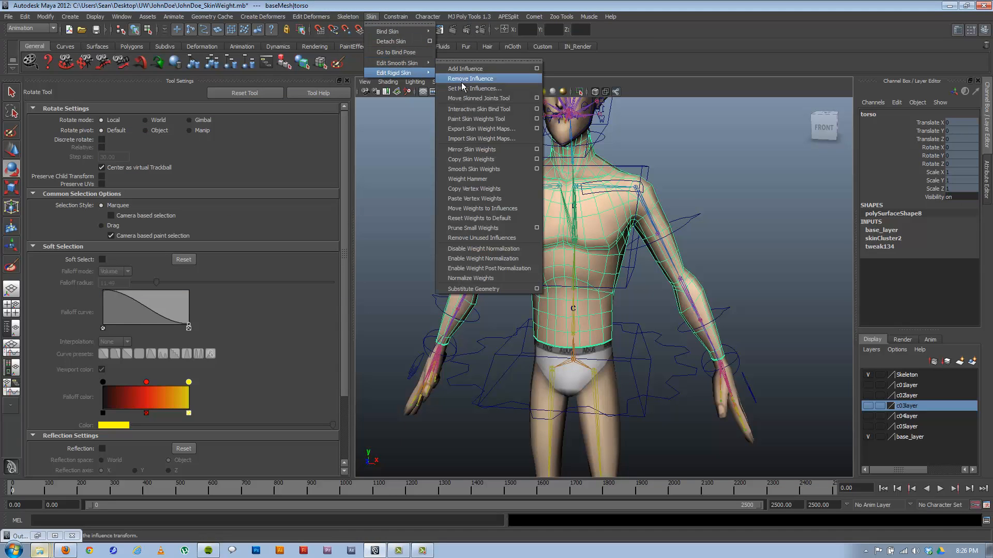
pyautogui.click(481, 149)
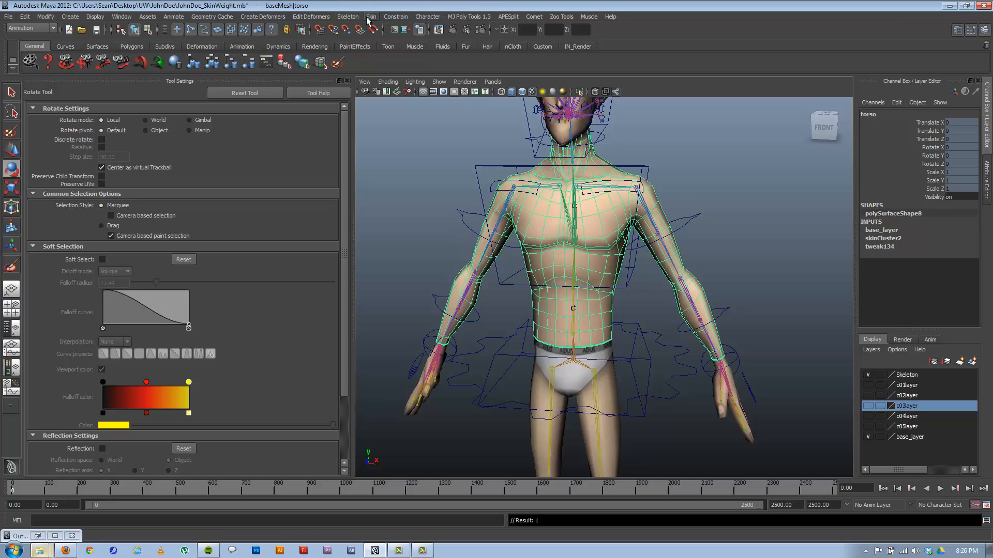
# Step: Mirror the torso's skin weights across YZ, positive to negative, using closest point on surface and closest joint as the first influence association
pyautogui.click(391, 19)
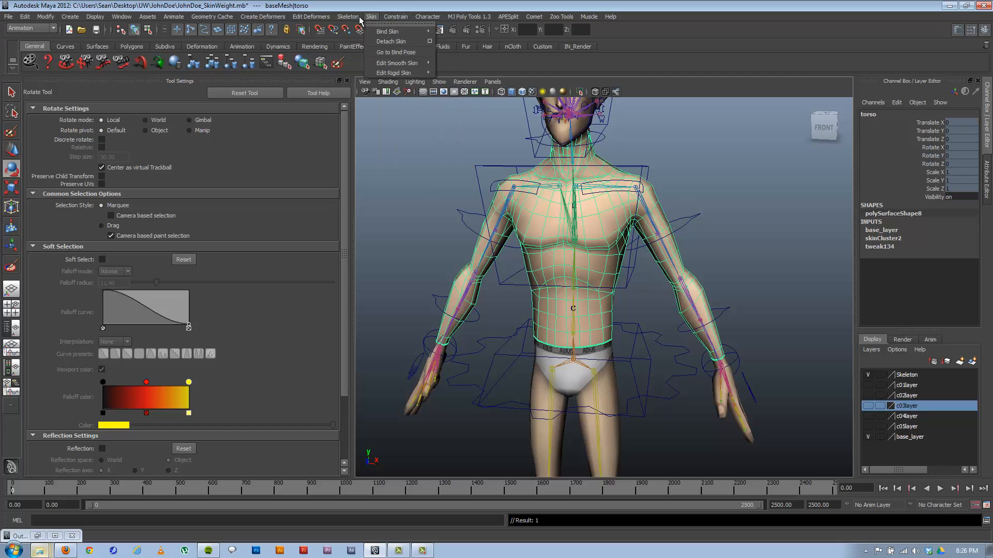
pyautogui.moveTo(337, 19)
pyautogui.moveTo(372, 17)
pyautogui.moveTo(393, 63)
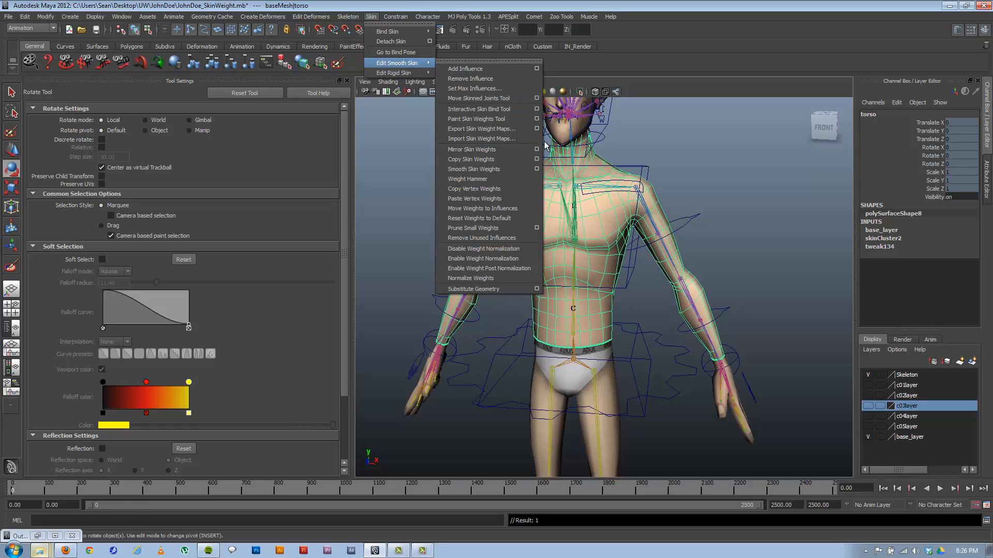
pyautogui.click(537, 149)
pyautogui.moveTo(275, 106); pyautogui.dragTo(319, 119)
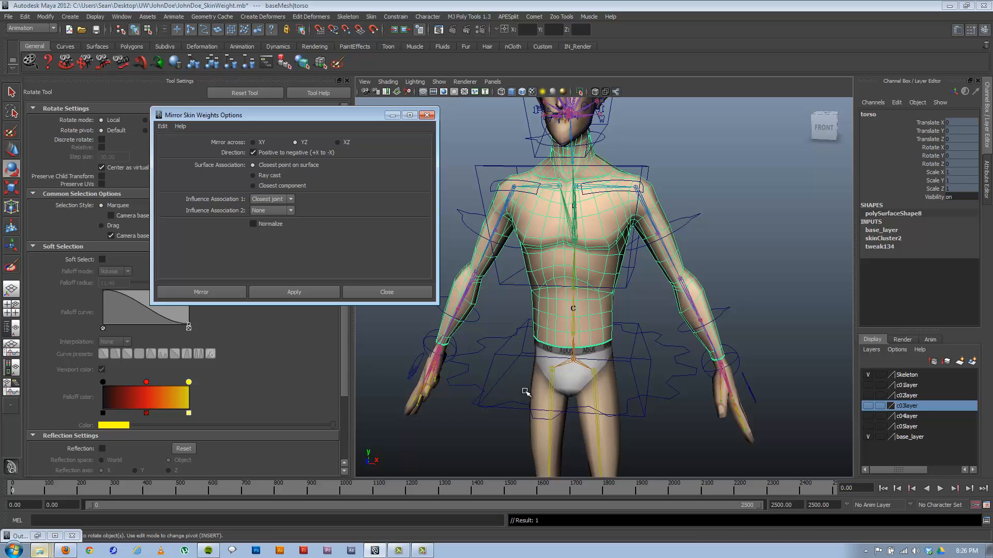
pyautogui.keyDown('alt'); pyautogui.moveTo(515, 419); pyautogui.dragTo(362, 462); pyautogui.keyUp('alt')
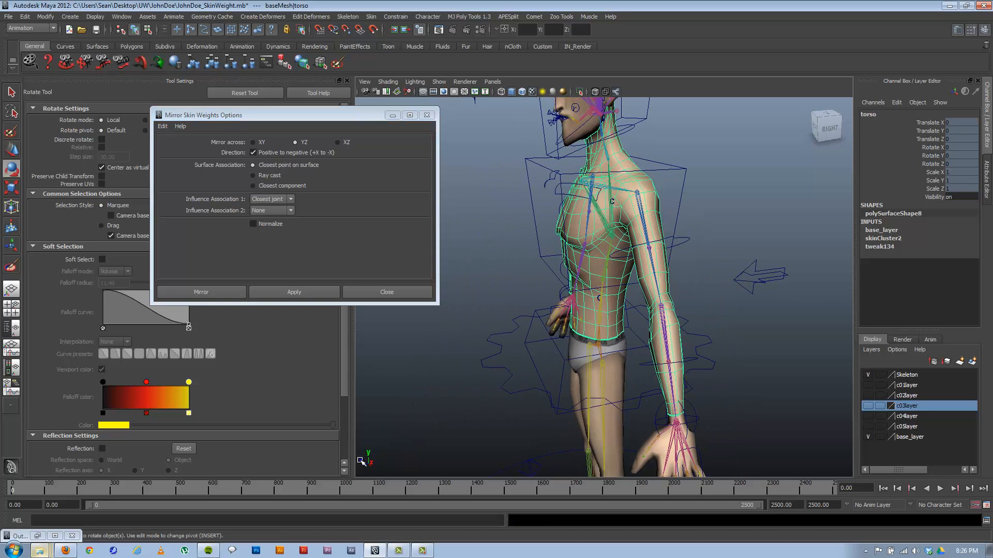
pyautogui.keyDown('alt'); pyautogui.moveTo(477, 346); pyautogui.dragTo(592, 327); pyautogui.keyUp('alt')
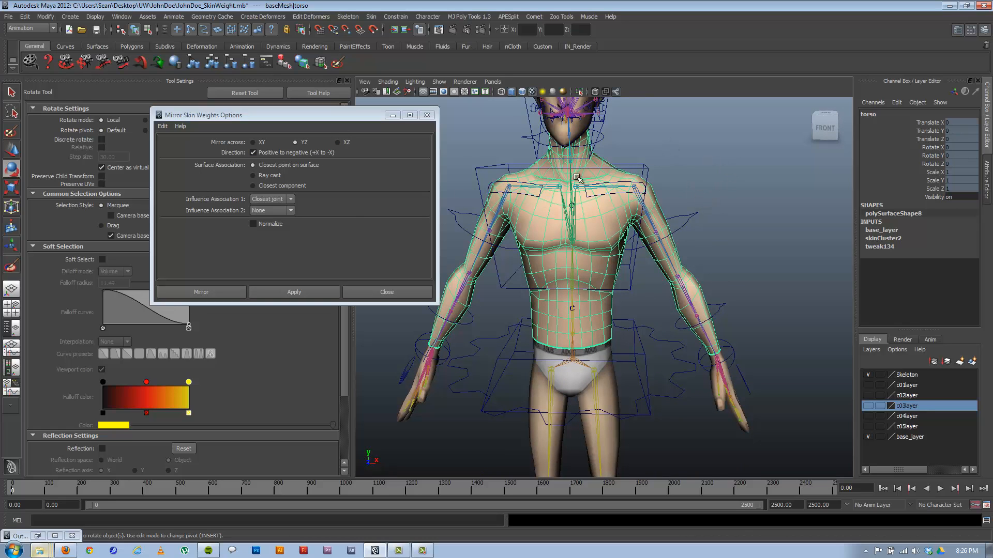
pyautogui.keyDown('alt'); pyautogui.moveTo(588, 174); pyautogui.dragTo(588, 168); pyautogui.keyUp('alt')
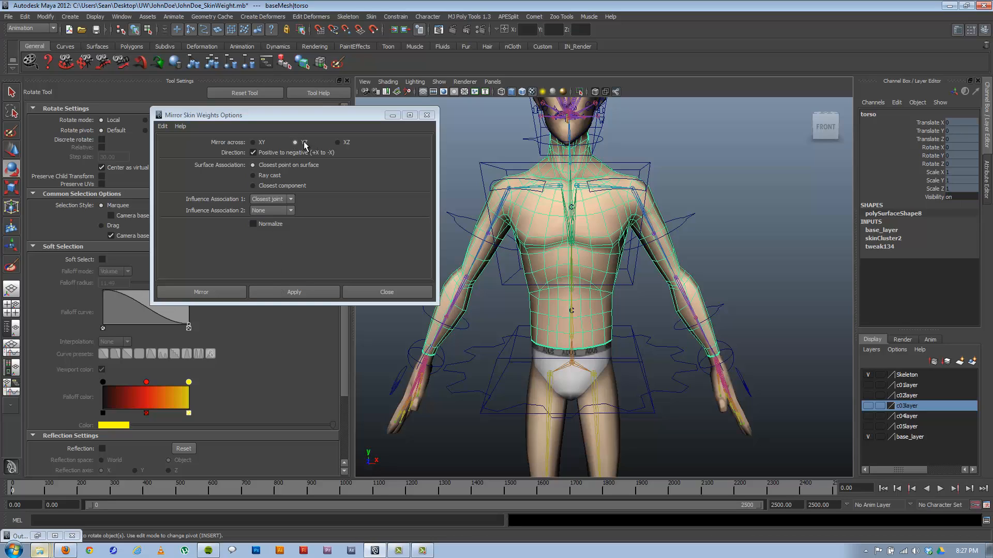
pyautogui.click(313, 293)
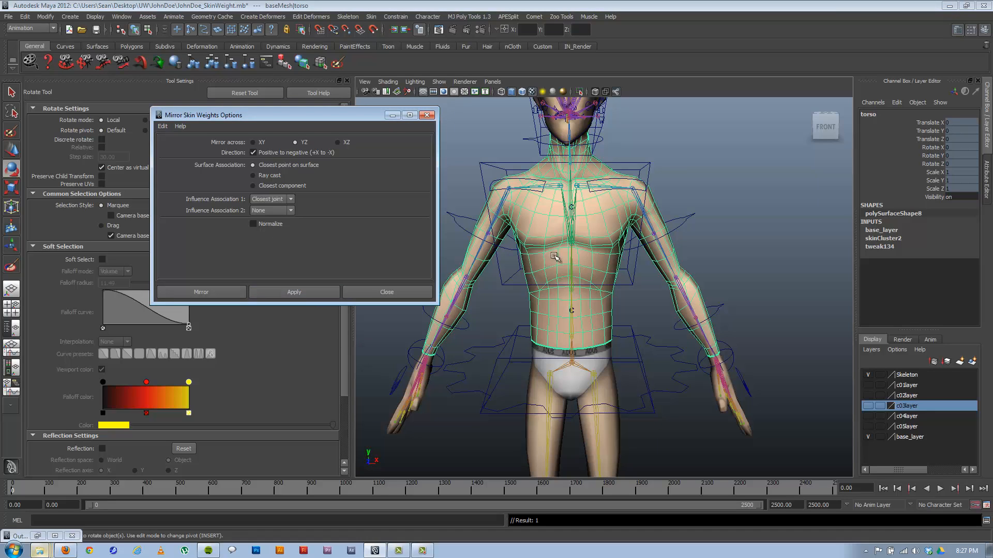
pyautogui.click(291, 199)
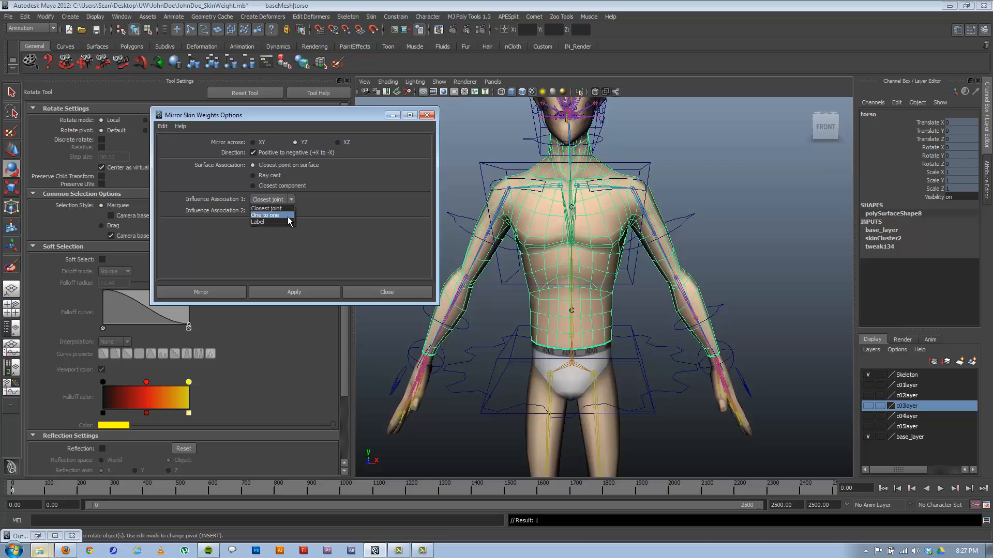
pyautogui.click(316, 196)
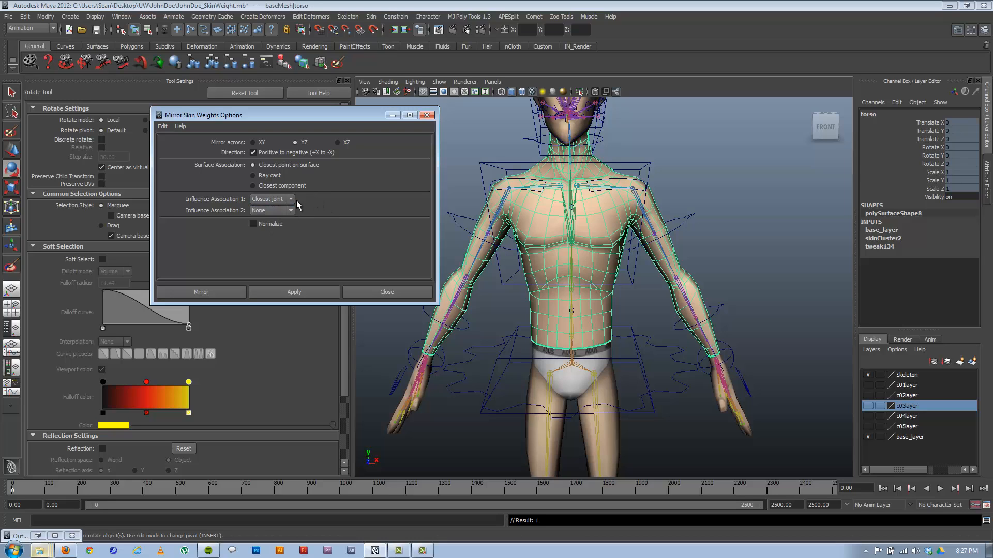
# Step: Try the joint label type Other on lf_shoulder_JNT and set the type back to None
pyautogui.click(637, 201)
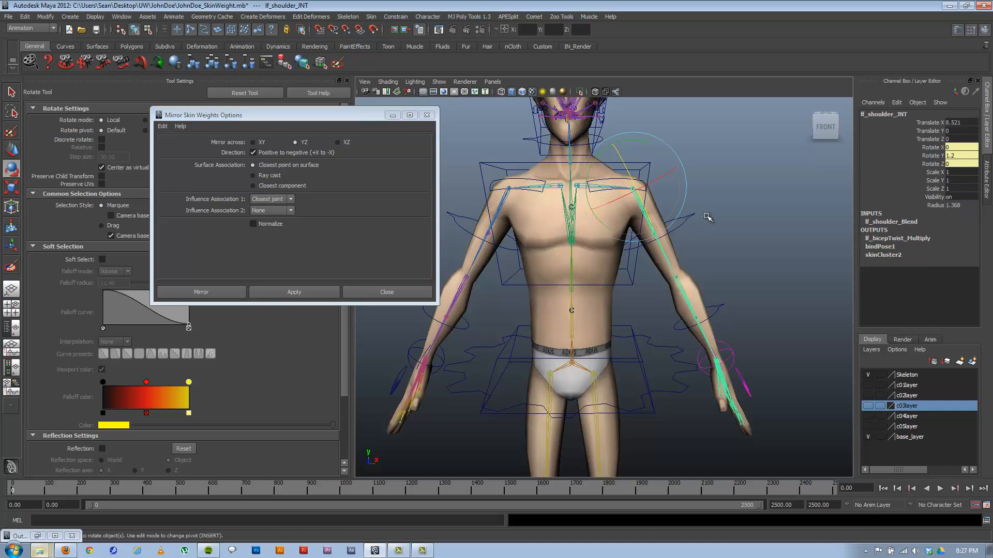
pyautogui.hotkey('ctrl', 'a')
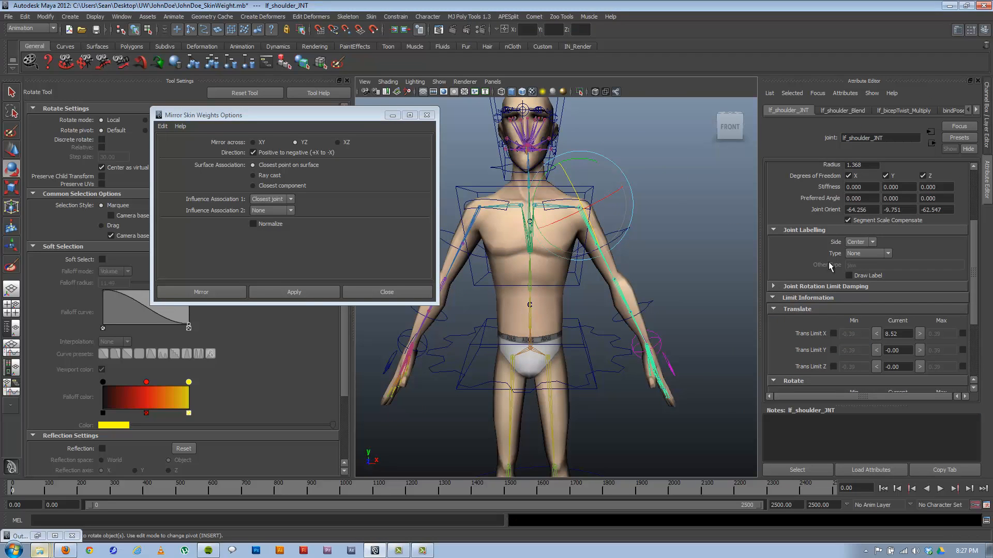
pyautogui.scroll(3, 811, 281)
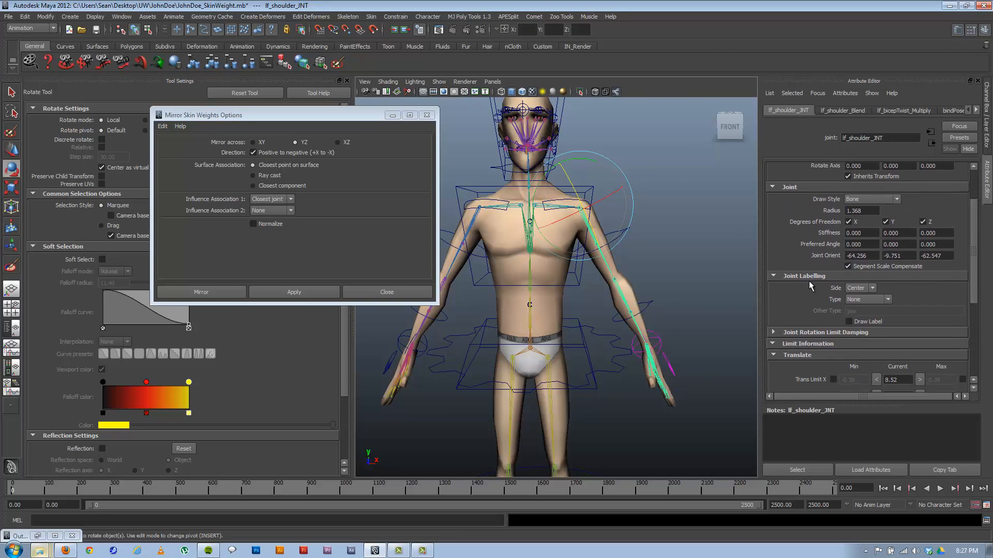
pyautogui.click(865, 299)
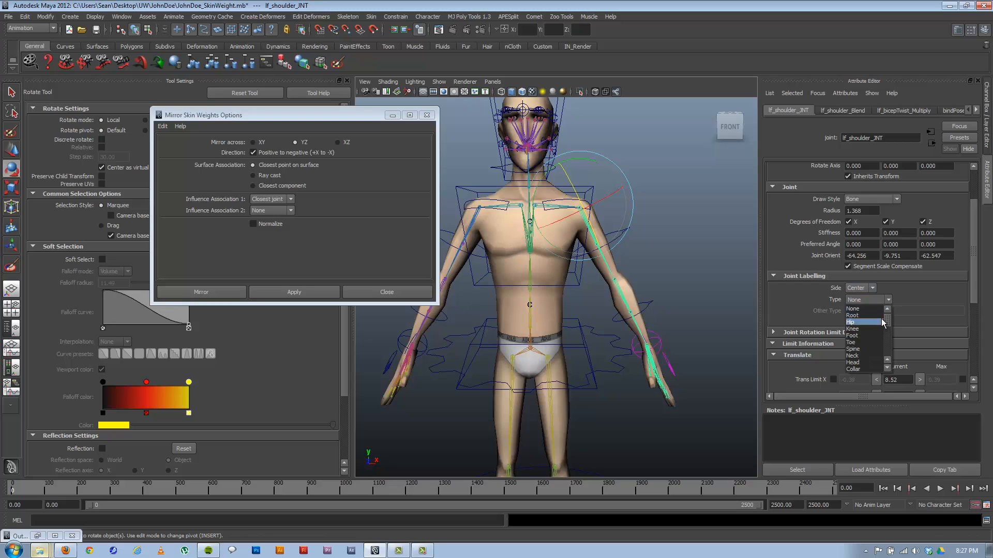
pyautogui.scroll(-2, 882, 322)
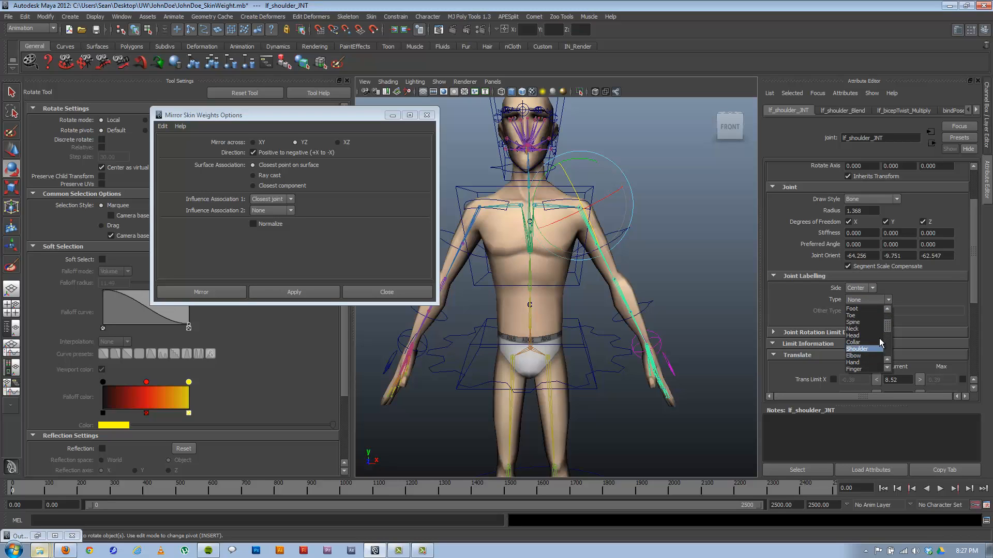
pyautogui.scroll(-2, 879, 345)
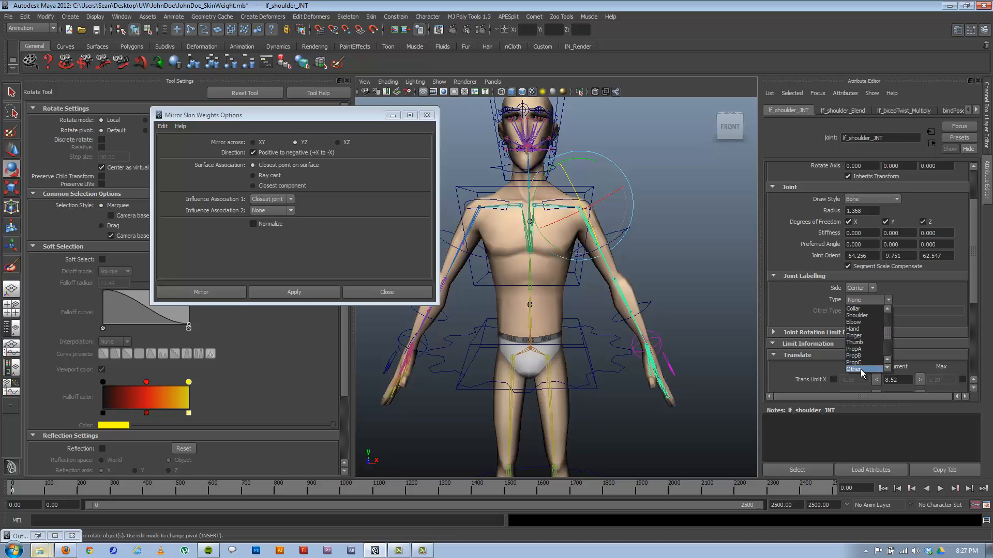
pyautogui.click(861, 370)
pyautogui.click(879, 300)
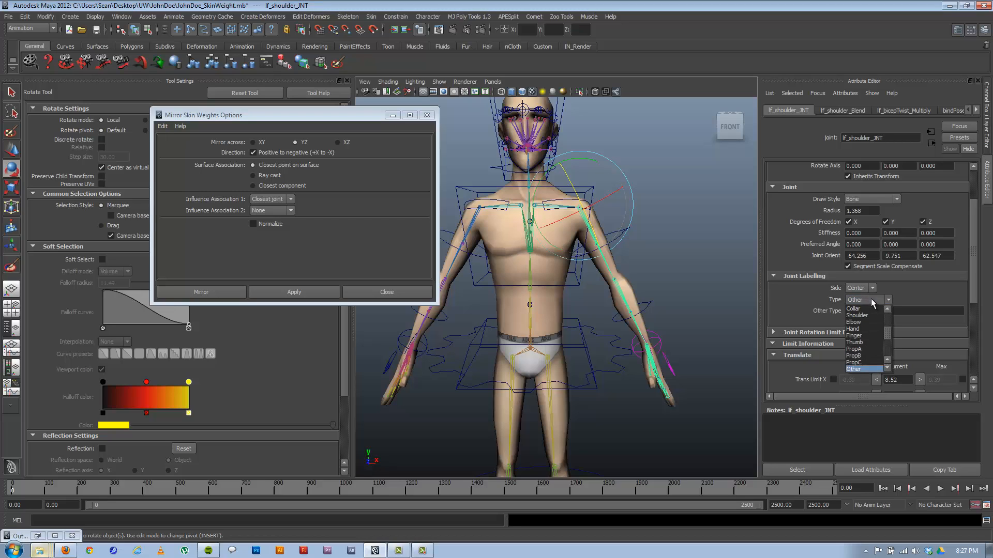
pyautogui.click(866, 309)
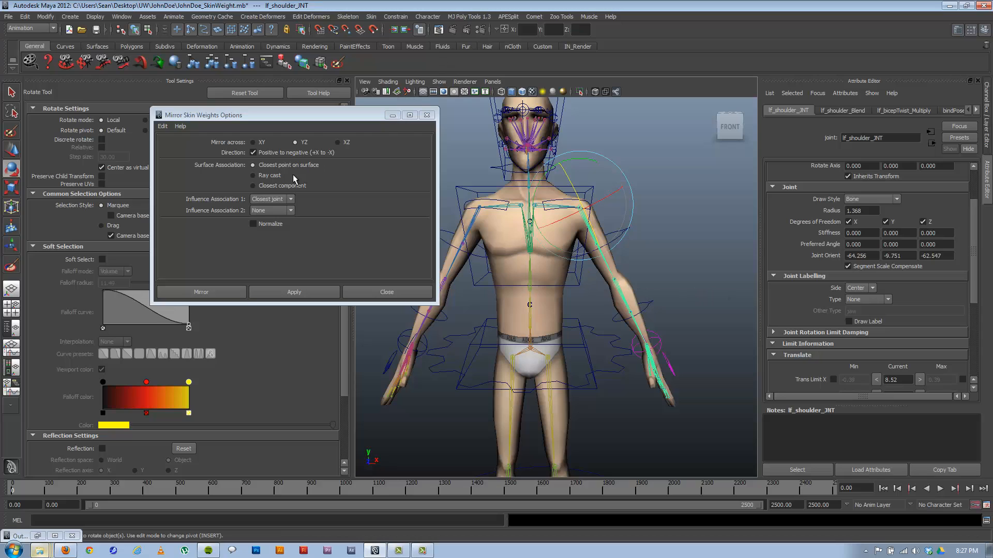
# Step: Reselect the torso mesh, reapply the same weight mirroring and minimize the options window
pyautogui.click(638, 258)
pyautogui.click(612, 266)
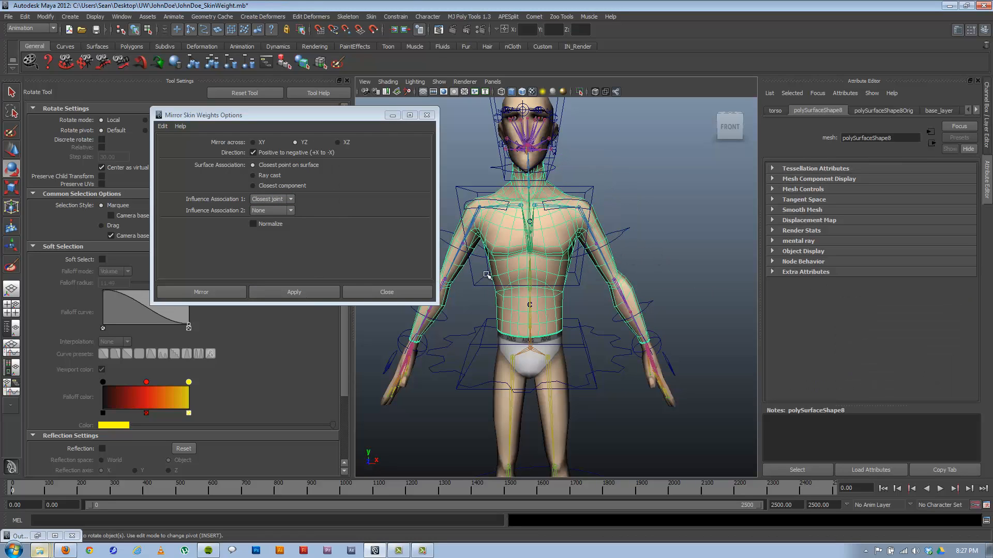
pyautogui.click(299, 293)
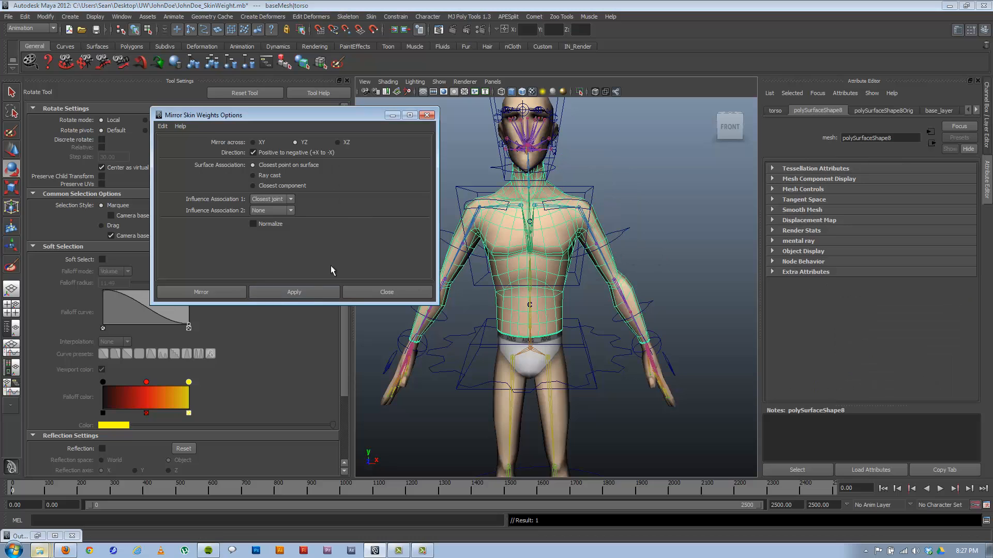
pyautogui.click(393, 114)
# Step: Test the mirrored weights with the right elbow and shoulder FK controls, rotating rt_shoulder_fkCTRL about -59 in Y, and undo the changes
pyautogui.keyDown('alt'); pyautogui.moveTo(497, 284); pyautogui.dragTo(510, 165); pyautogui.keyUp('alt')
pyautogui.click(515, 253)
pyautogui.hotkey('ctrl', 'z')
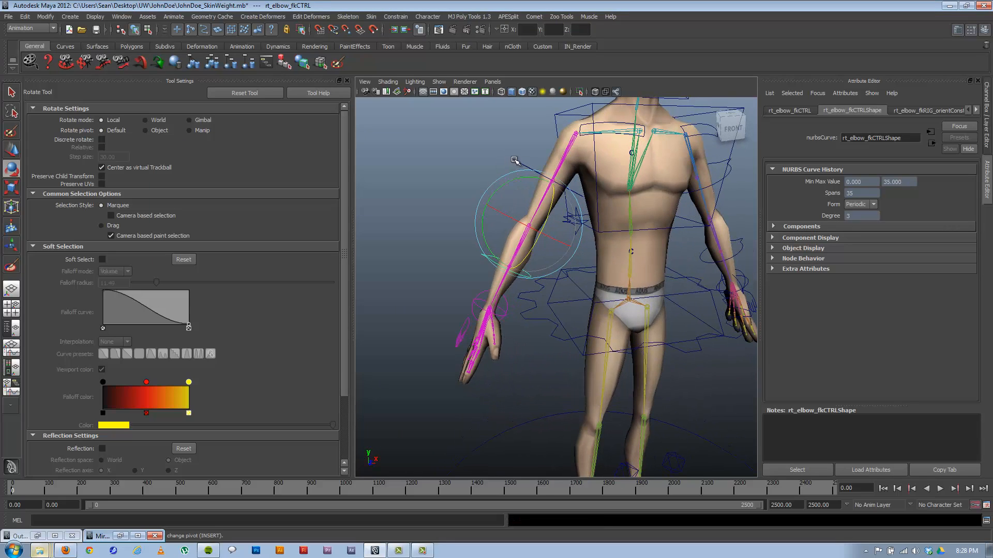
pyautogui.click(520, 161)
pyautogui.scroll(3, 476, 220)
pyautogui.moveTo(476, 220); pyautogui.dragTo(472, 166)
pyautogui.hotkey('ctrl', 'z')
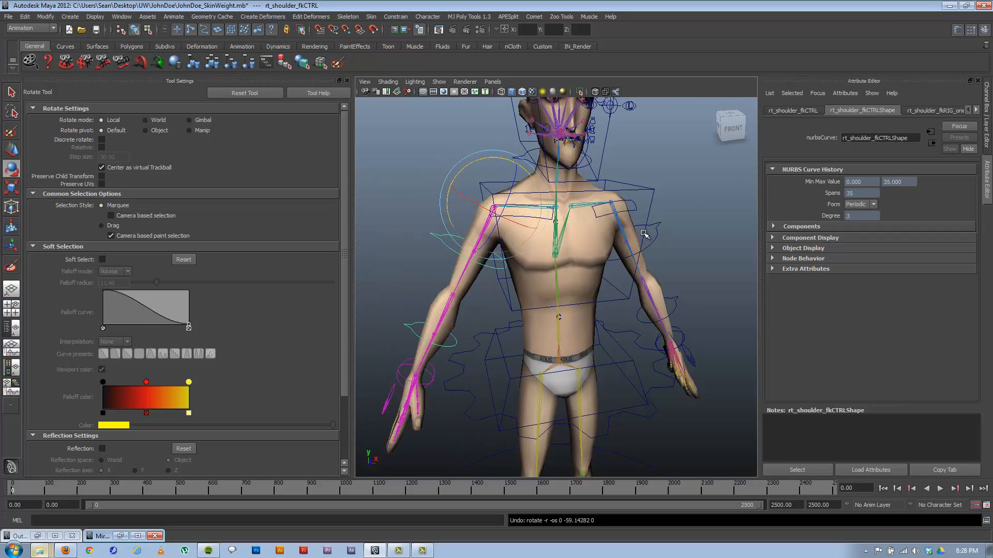
# Step: Check the torso's painted weights for the cl_spine_c_JNT influence and return to the Move tool
pyautogui.moveTo(597, 273)
pyautogui.keyDown('alt'); pyautogui.mouseDown()
pyautogui.moveTo(557, 264)
pyautogui.moveTo(583, 266)
pyautogui.moveTo(595, 281)
pyautogui.mouseUp(); pyautogui.keyUp('alt')
pyautogui.keyDown('alt'); pyautogui.moveTo(588, 252); pyautogui.dragTo(566, 265, button='middle'); pyautogui.keyUp('alt')
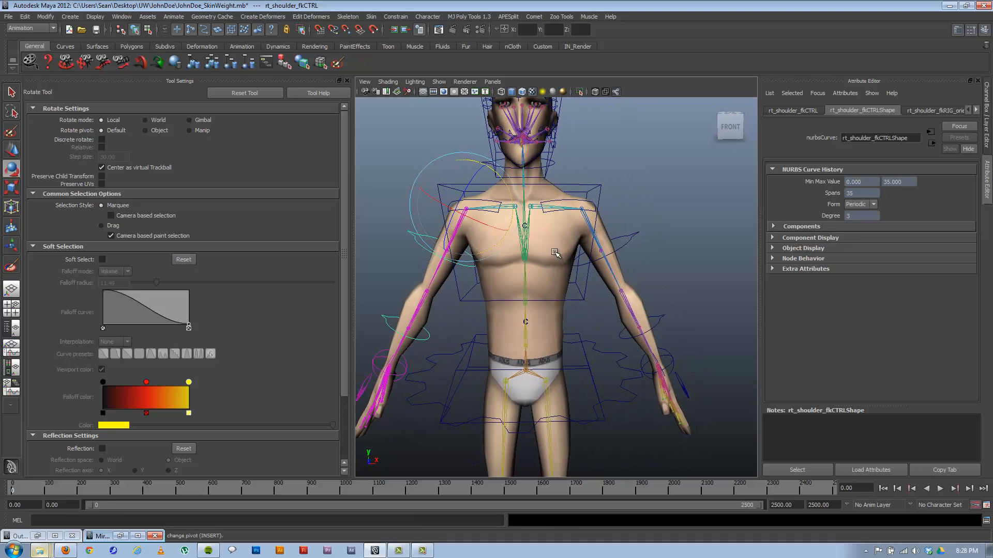
pyautogui.click(556, 254)
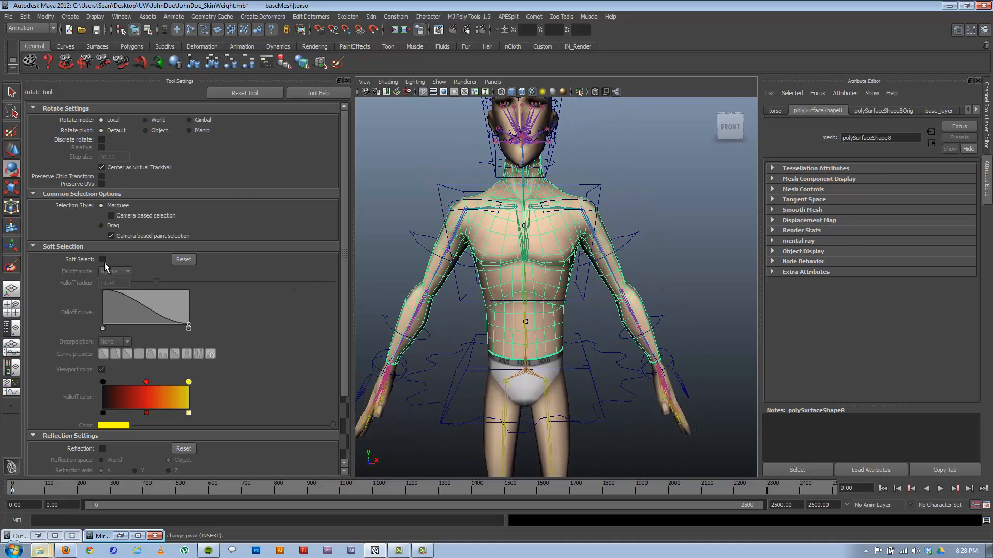
pyautogui.click(11, 265)
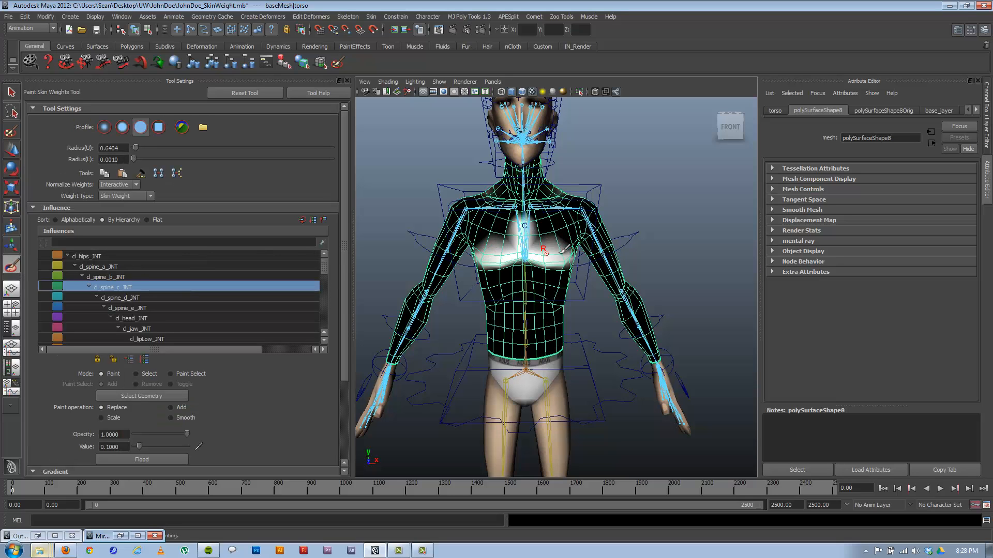
pyautogui.press('w')
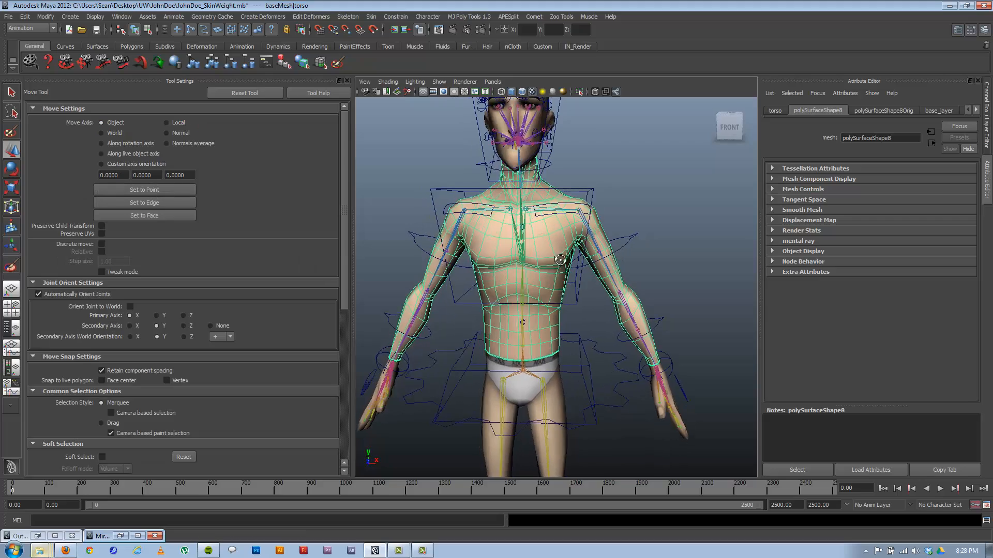
# Step: Select lf_elbow_fkCTRL and rotate it to bend the character's left elbow and test the deformation
pyautogui.scroll(5, 616, 269)
pyautogui.keyDown('alt'); pyautogui.moveTo(628, 217); pyautogui.dragTo(554, 263, button='middle'); pyautogui.keyUp('alt')
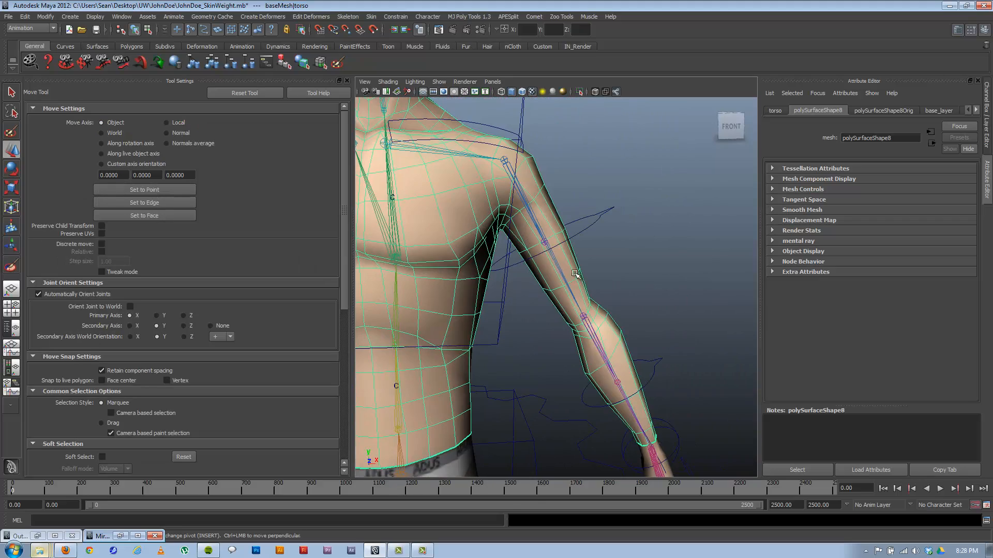
pyautogui.keyDown('alt'); pyautogui.moveTo(573, 303); pyautogui.dragTo(541, 302); pyautogui.keyUp('alt')
pyautogui.click(623, 381)
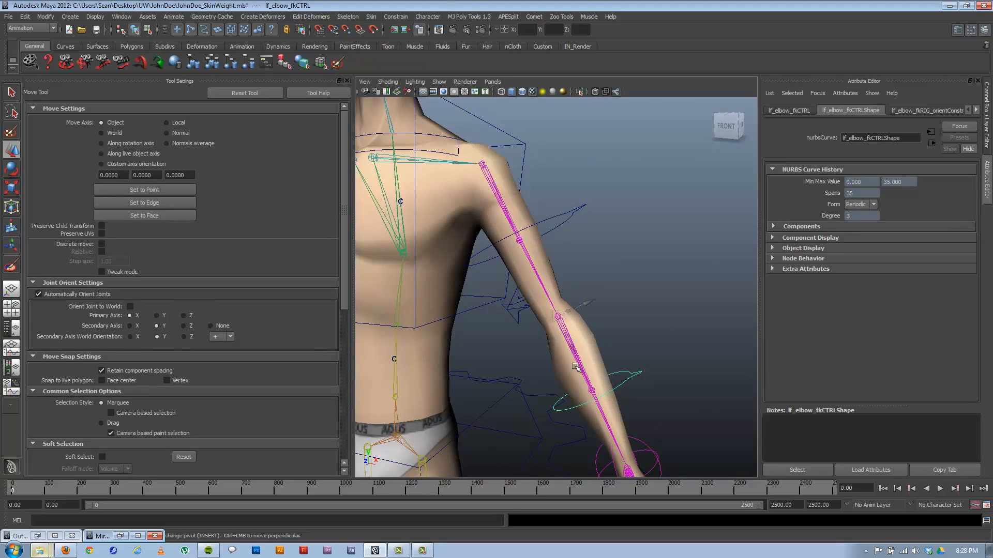
pyautogui.press('e')
pyautogui.moveTo(555, 347); pyautogui.dragTo(605, 285)
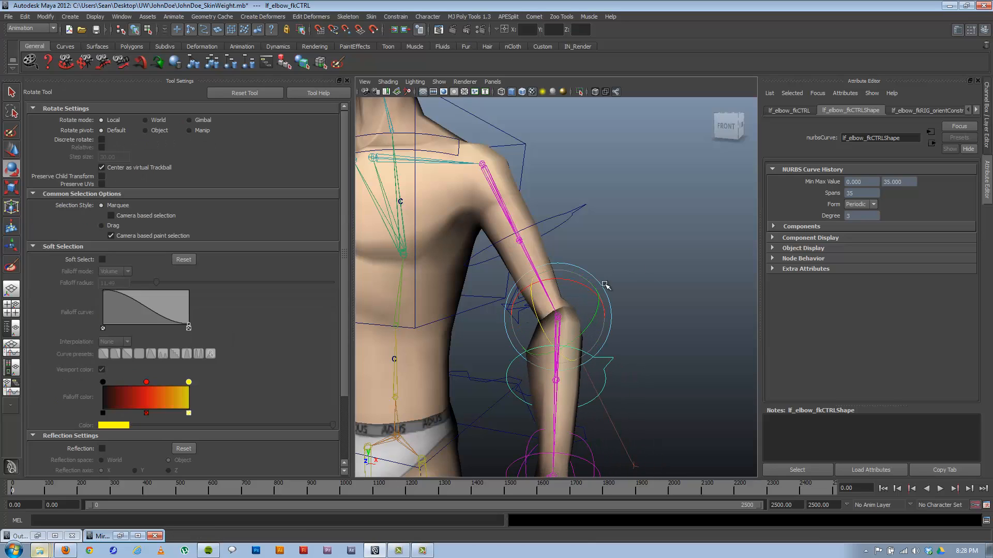
# Step: Select the torso mesh for skin weight painting and pick the lf_elbow_JNT influence at the bent elbow
pyautogui.click(11, 266)
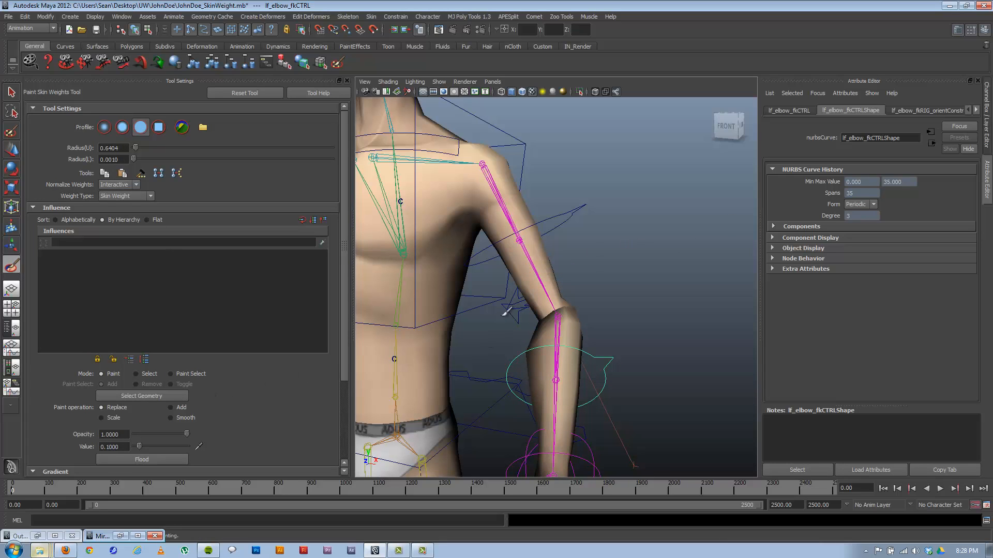
pyautogui.keyDown('alt'); pyautogui.moveTo(506, 312); pyautogui.dragTo(506, 306); pyautogui.keyUp('alt')
pyautogui.press('w')
pyautogui.click(550, 307)
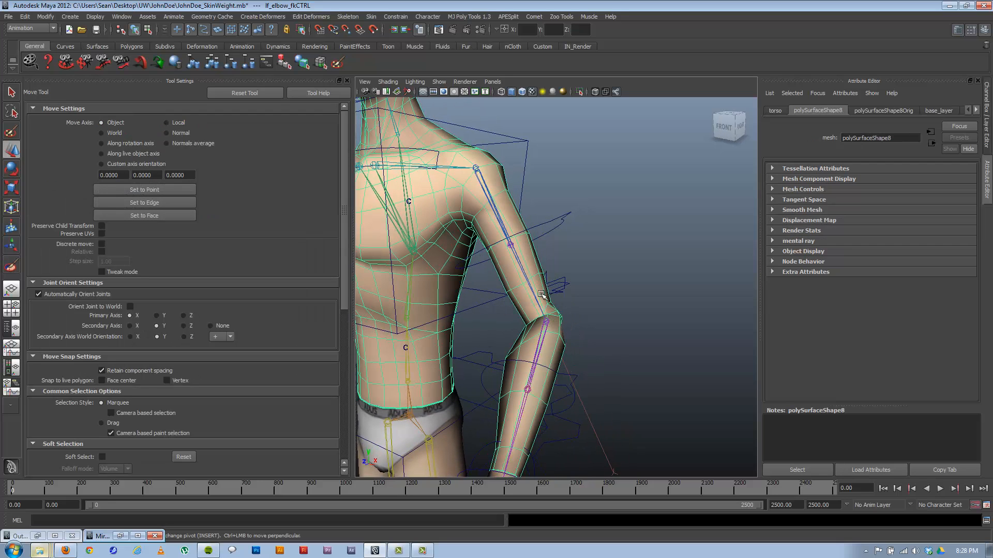
pyautogui.click(12, 266)
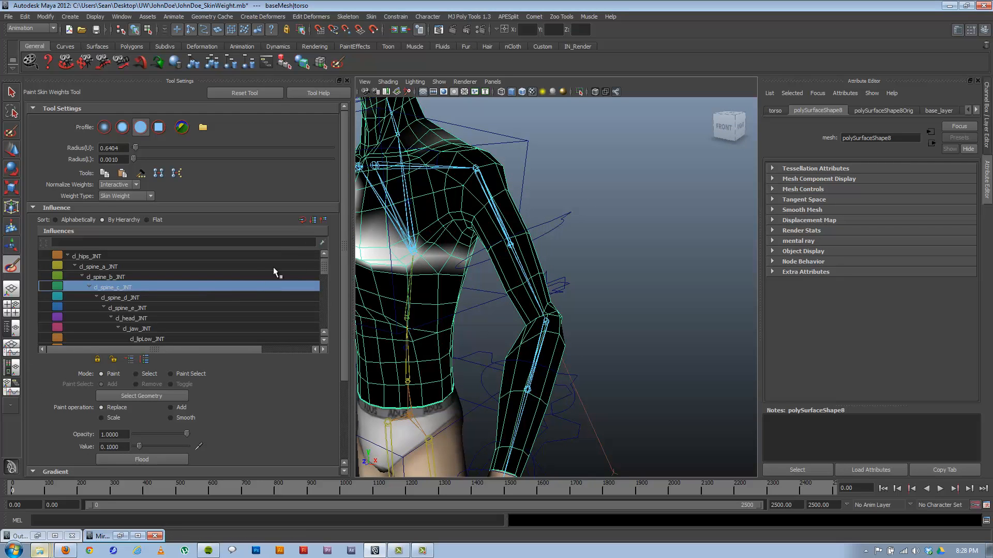
pyautogui.moveTo(547, 321); pyautogui.dragTo(553, 295, button='right')
pyautogui.keyDown('alt'); pyautogui.moveTo(569, 291); pyautogui.dragTo(501, 293); pyautogui.keyUp('alt')
pyautogui.keyDown('alt'); pyautogui.moveTo(516, 287); pyautogui.dragTo(576, 236, button='middle'); pyautogui.keyUp('alt')
pyautogui.keyDown('alt'); pyautogui.moveTo(576, 236); pyautogui.dragTo(649, 285, button='right'); pyautogui.keyUp('alt')
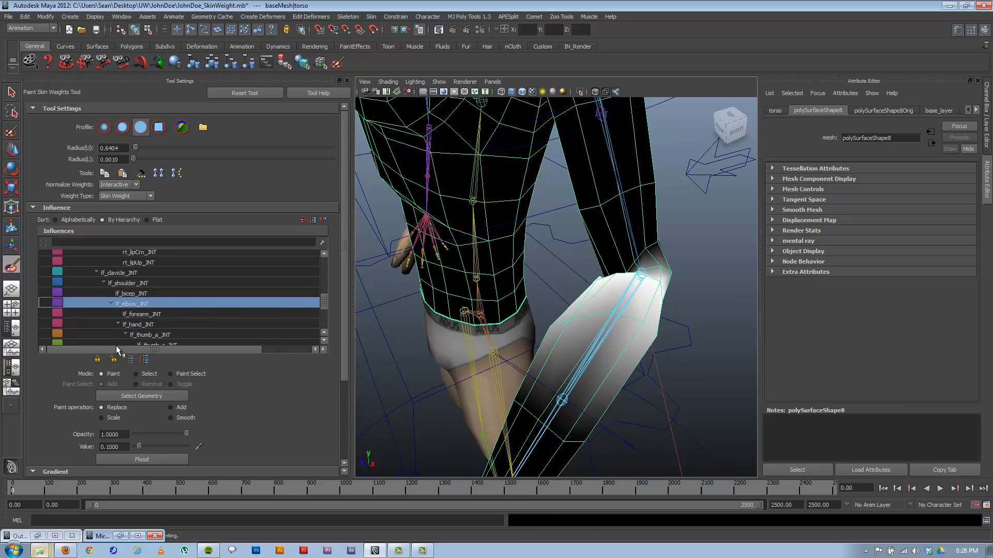
# Step: Switch the paint operation to Smooth and smooth the lf_elbow_JNT weights around the elbow crease
pyautogui.click(172, 417)
pyautogui.keyDown('alt'); pyautogui.moveTo(496, 303); pyautogui.dragTo(587, 336); pyautogui.keyUp('alt')
pyautogui.keyDown('alt'); pyautogui.moveTo(600, 263); pyautogui.dragTo(569, 271, button='middle'); pyautogui.keyUp('alt')
pyautogui.keyDown('alt'); pyautogui.moveTo(591, 280); pyautogui.dragTo(680, 292, button='right'); pyautogui.keyUp('alt')
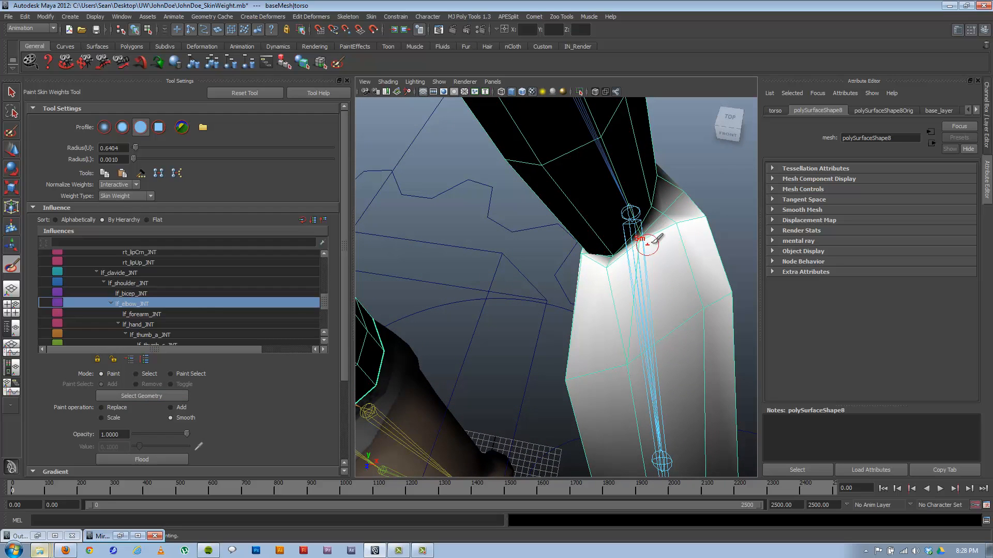
pyautogui.moveTo(645, 244)
pyautogui.mouseDown()
pyautogui.moveTo(593, 267)
pyautogui.moveTo(539, 235)
pyautogui.moveTo(494, 237)
pyautogui.moveTo(531, 251)
pyautogui.mouseUp()
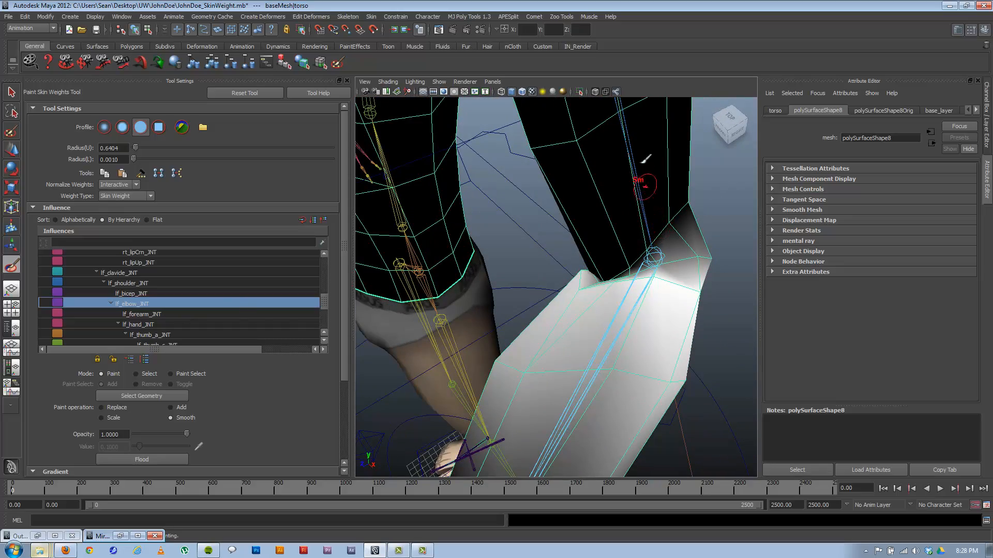
# Step: Pick the lf_bicep_JNT influence, smooth its weights at the elbow and leave the weight painting tool
pyautogui.scroll(-3, 675, 179)
pyautogui.moveTo(563, 107); pyautogui.dragTo(564, 82, button='right')
pyautogui.scroll(5, 566, 250)
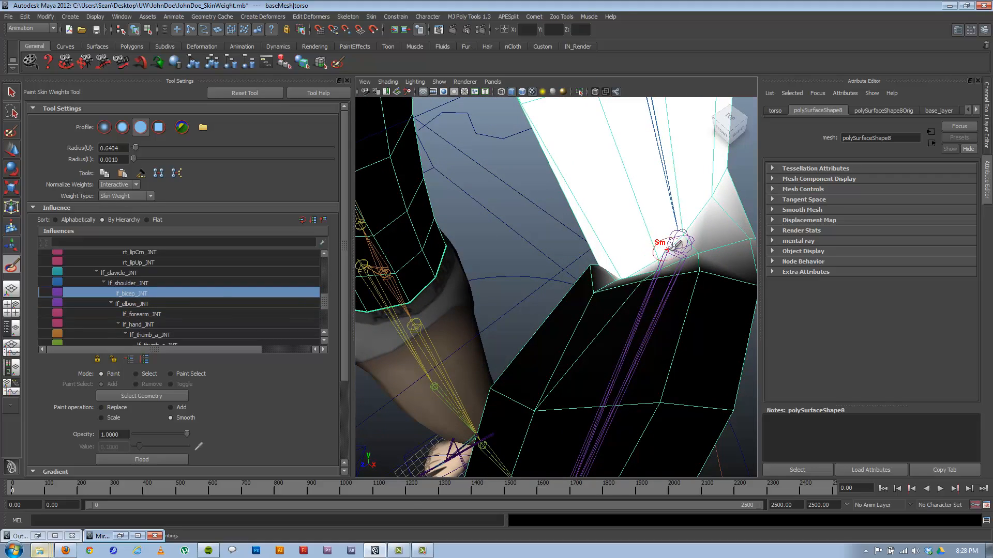
pyautogui.moveTo(675, 243); pyautogui.dragTo(647, 260)
pyautogui.moveTo(583, 265)
pyautogui.keyDown('alt'); pyautogui.mouseDown()
pyautogui.moveTo(681, 240)
pyautogui.moveTo(650, 231)
pyautogui.moveTo(574, 238)
pyautogui.moveTo(523, 226)
pyautogui.moveTo(581, 199)
pyautogui.moveTo(514, 221)
pyautogui.moveTo(581, 220)
pyautogui.moveTo(505, 239)
pyautogui.moveTo(480, 273)
pyautogui.moveTo(455, 233)
pyautogui.moveTo(568, 267)
pyautogui.mouseUp(); pyautogui.keyUp('alt')
pyautogui.keyDown('alt'); pyautogui.moveTo(568, 266); pyautogui.dragTo(235, 210, button='right'); pyautogui.keyUp('alt')
pyautogui.press('w')
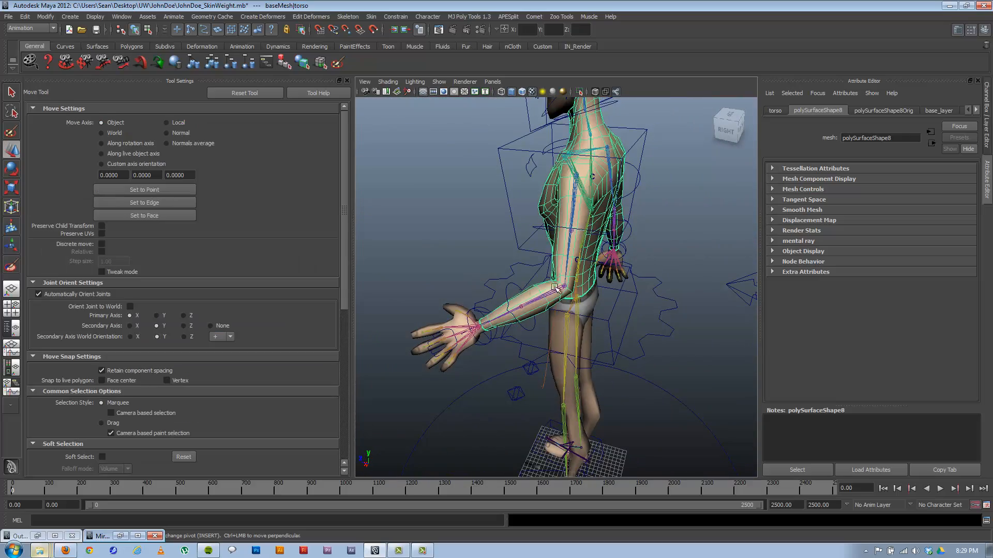
# Step: Rotate lf_shoulder_fkCTRL to raise the left arm outward and examine the shoulder and armpit deformation
pyautogui.click(669, 226)
pyautogui.keyDown('alt'); pyautogui.moveTo(497, 239); pyautogui.dragTo(657, 228); pyautogui.keyUp('alt')
pyautogui.keyDown('alt'); pyautogui.moveTo(465, 219); pyautogui.dragTo(585, 216, button='right'); pyautogui.keyUp('alt')
pyautogui.keyDown('alt'); pyautogui.moveTo(568, 191); pyautogui.dragTo(644, 279, button='middle'); pyautogui.keyUp('alt')
pyautogui.keyDown('alt'); pyautogui.moveTo(644, 278); pyautogui.dragTo(614, 240, button='right'); pyautogui.keyUp('alt')
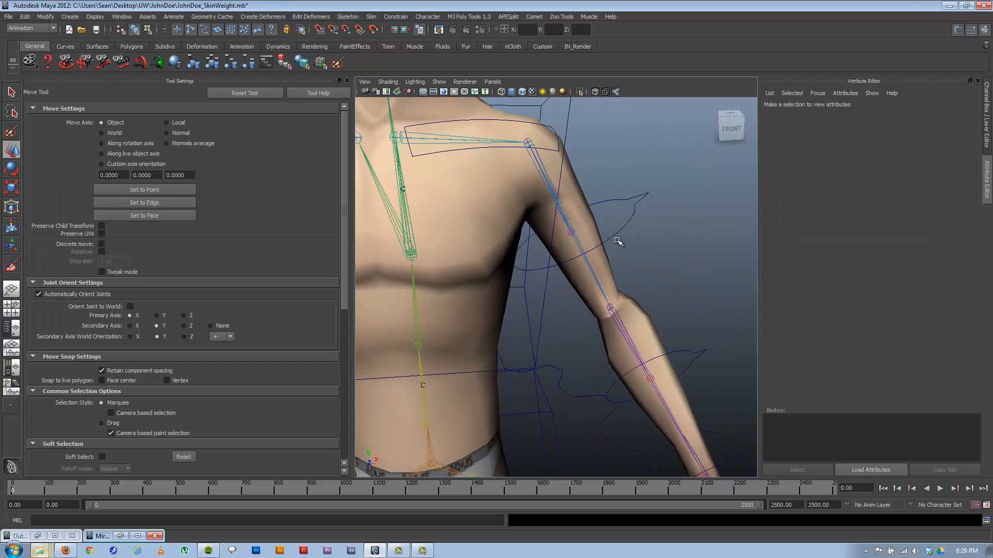
pyautogui.click(545, 136)
pyautogui.press('e')
pyautogui.keyDown('alt'); pyautogui.moveTo(583, 176); pyautogui.dragTo(549, 155, button='right'); pyautogui.keyUp('alt')
pyautogui.moveTo(553, 125); pyautogui.dragTo(511, 111)
pyautogui.keyDown('alt'); pyautogui.moveTo(537, 193); pyautogui.dragTo(547, 216); pyautogui.keyUp('alt')
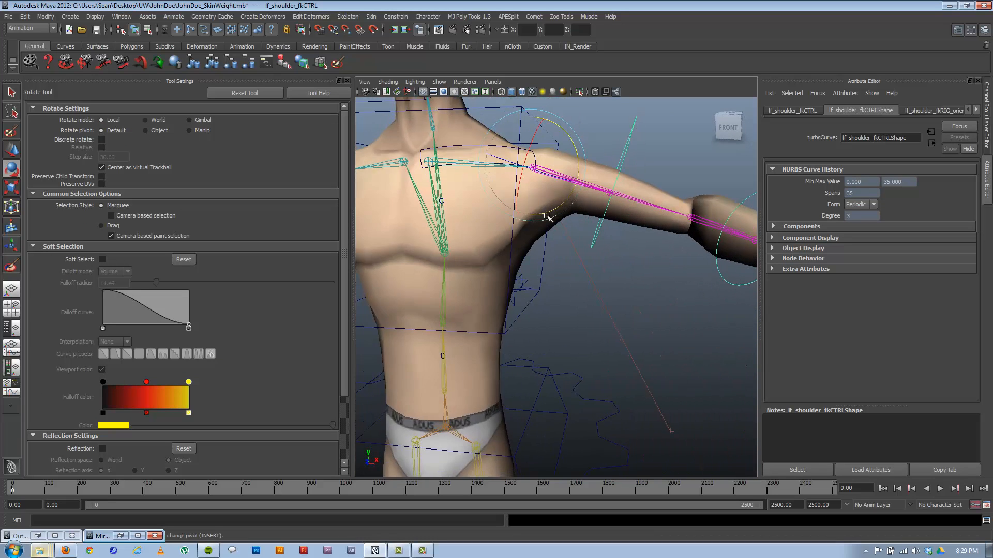
pyautogui.keyDown('alt'); pyautogui.moveTo(547, 215); pyautogui.dragTo(570, 188, button='right'); pyautogui.keyUp('alt')
pyautogui.keyDown('alt'); pyautogui.moveTo(569, 188); pyautogui.dragTo(600, 284, button='middle'); pyautogui.keyUp('alt')
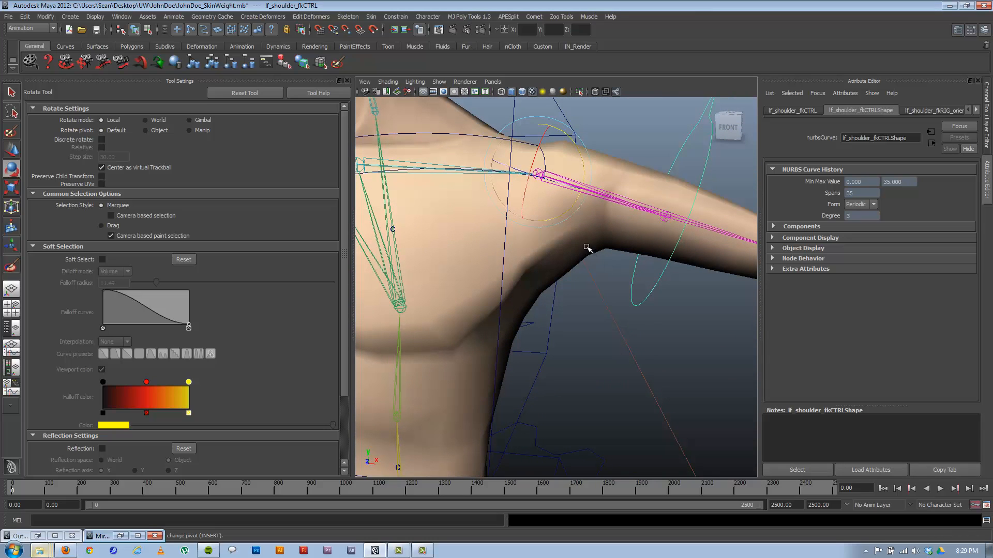
# Step: Resume skin weight painting on the torso with the lf_shoulder_JNT influence and a brush radius of 4.0586
pyautogui.click(588, 248)
pyautogui.click(449, 256)
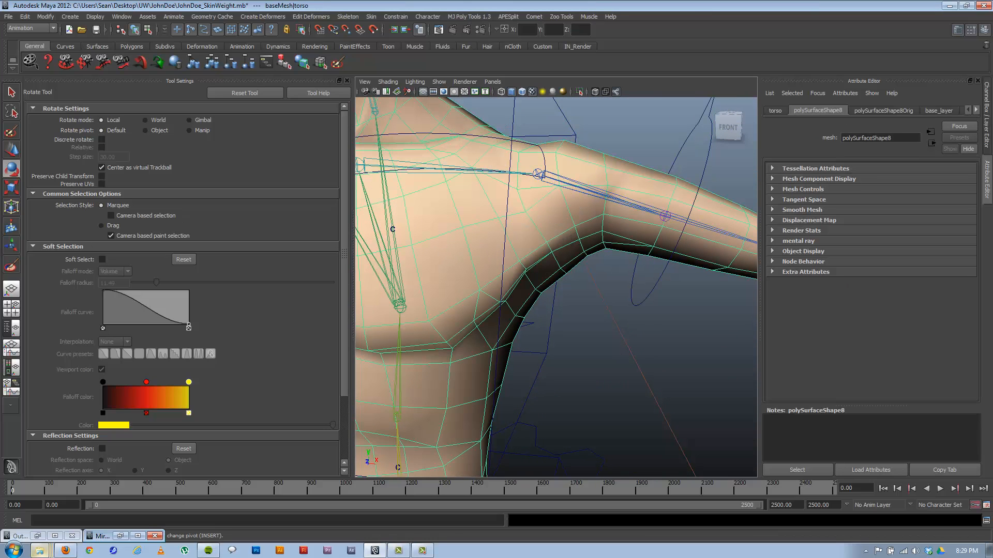
pyautogui.click(11, 265)
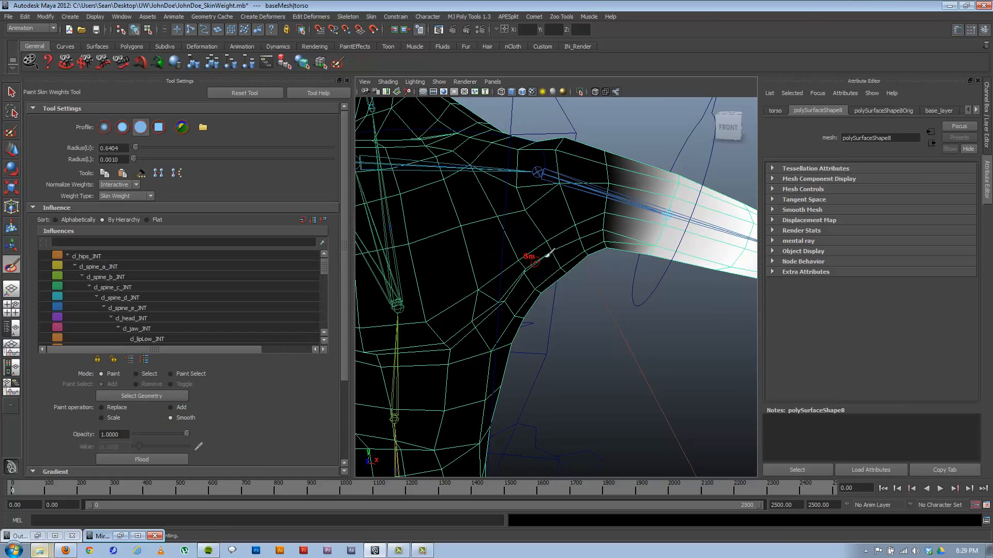
pyautogui.rightClick(555, 179)
pyautogui.click(557, 155)
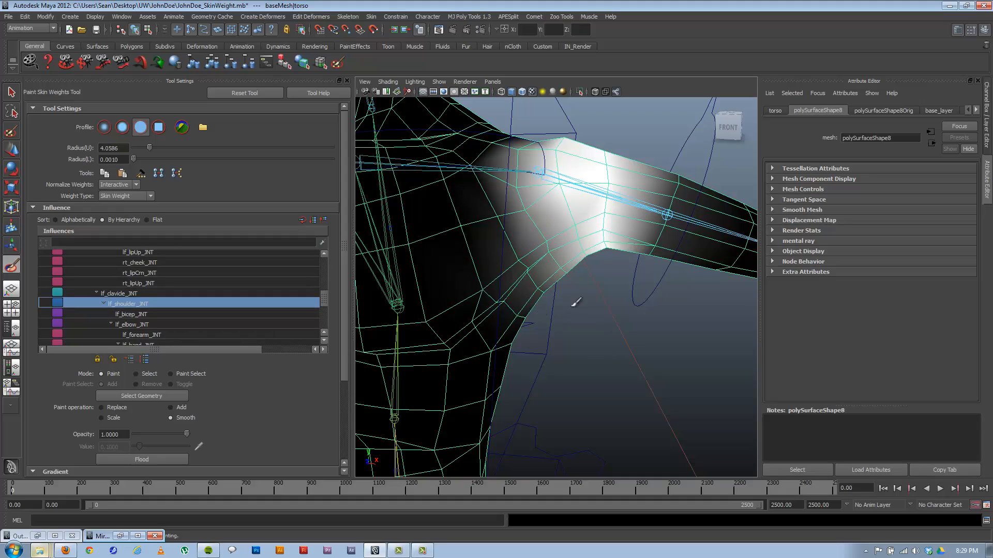
# Step: Smooth the lf_shoulder_JNT weights around the front and back of the shoulder, lowering the brush opacity to 0.4175
pyautogui.keyDown('alt'); pyautogui.moveTo(576, 303); pyautogui.dragTo(553, 275); pyautogui.keyUp('alt')
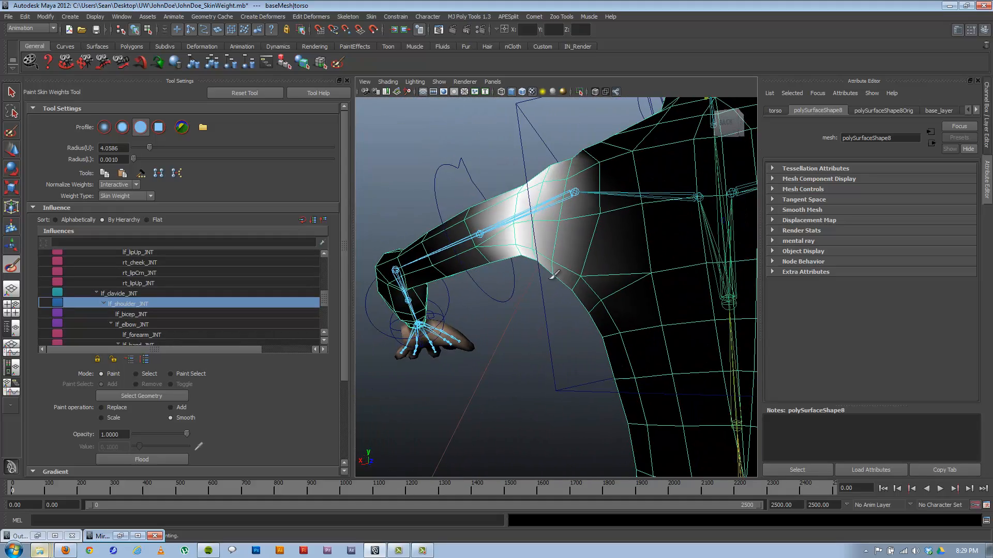
pyautogui.keyDown('alt'); pyautogui.moveTo(563, 233); pyautogui.dragTo(585, 235); pyautogui.keyUp('alt')
pyautogui.keyDown('alt'); pyautogui.moveTo(578, 194); pyautogui.dragTo(600, 221, button='middle'); pyautogui.keyUp('alt')
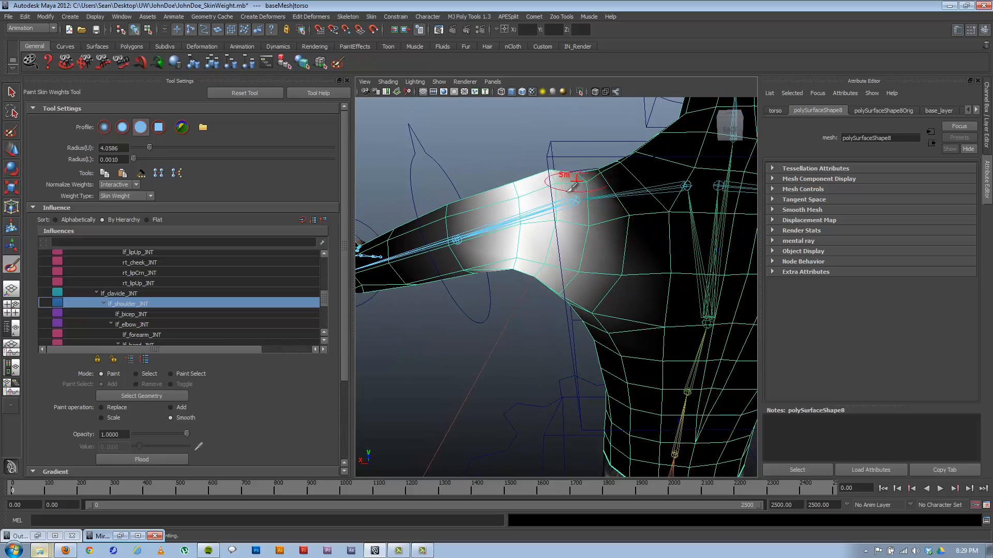
pyautogui.moveTo(578, 189)
pyautogui.keyDown('alt'); pyautogui.mouseDown()
pyautogui.moveTo(698, 215)
pyautogui.moveTo(774, 207)
pyautogui.mouseUp(); pyautogui.keyUp('alt')
pyautogui.keyDown('alt'); pyautogui.moveTo(548, 221); pyautogui.dragTo(573, 206); pyautogui.keyUp('alt')
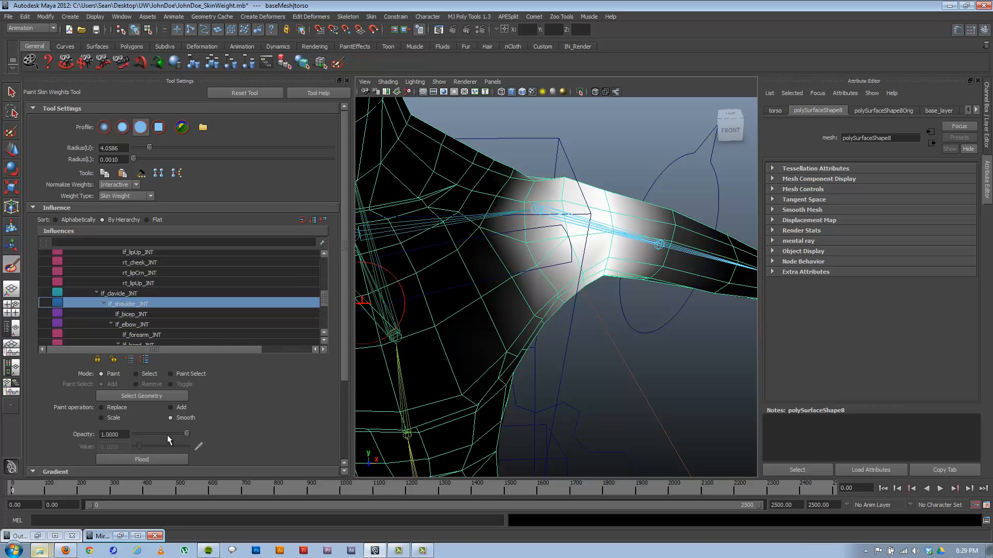
pyautogui.keyDown('alt'); pyautogui.moveTo(558, 198); pyautogui.dragTo(604, 219, button='middle'); pyautogui.keyUp('alt')
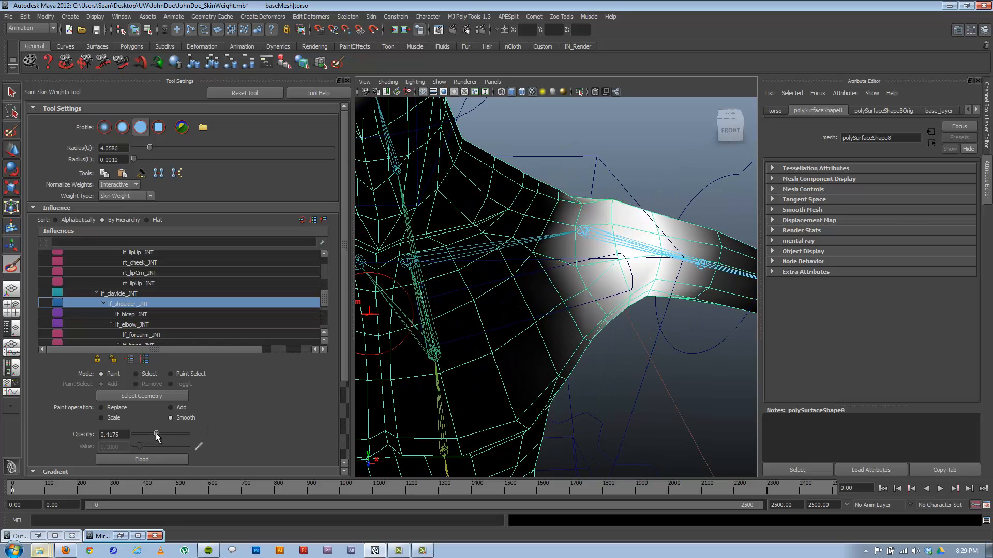
pyautogui.scroll(-5, 592, 259)
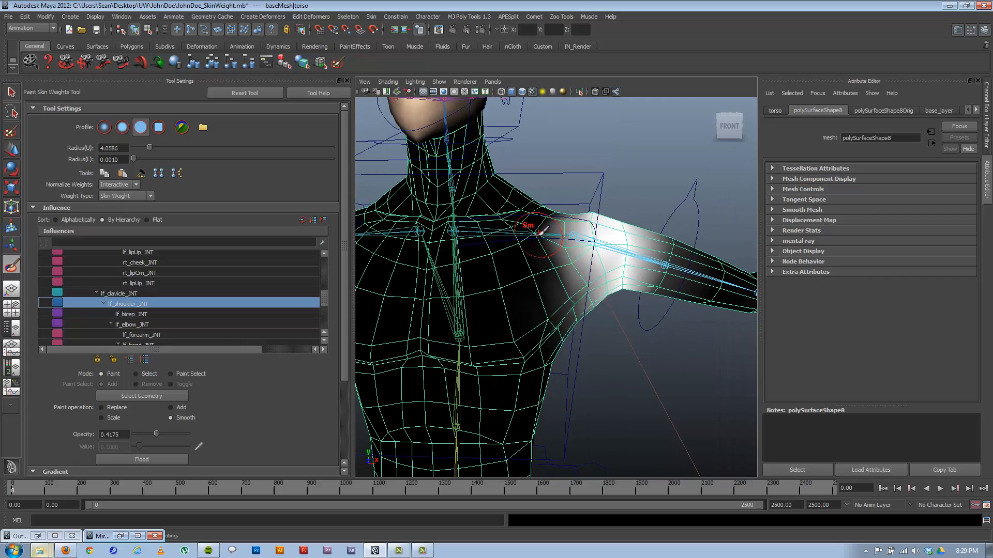
# Step: Pick the lf_clavicle_JNT influence for painting and rotate lf_clavicle_CTRL to raise the left shoulder
pyautogui.moveTo(539, 233); pyautogui.dragTo(543, 213, button='right')
pyautogui.press('w')
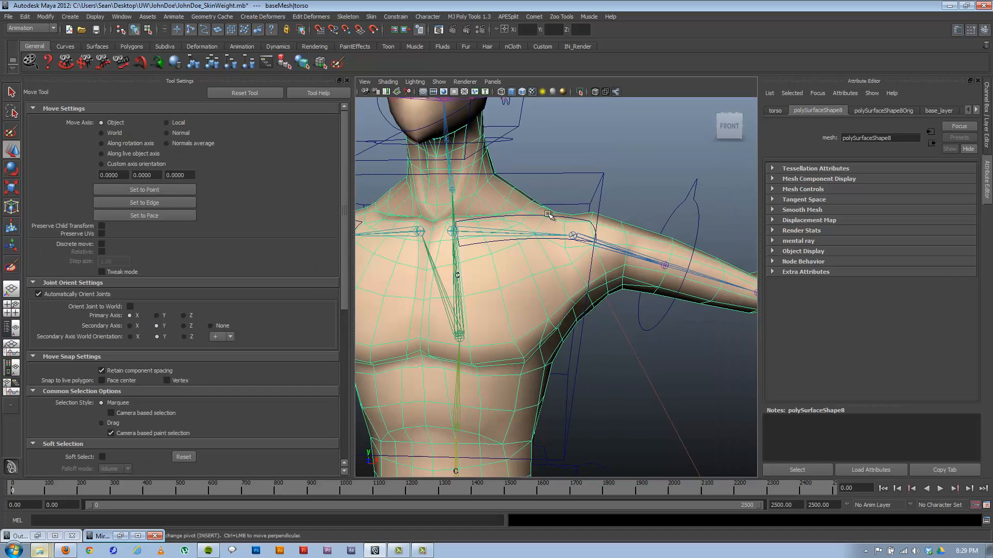
pyautogui.click(548, 213)
pyautogui.press('e')
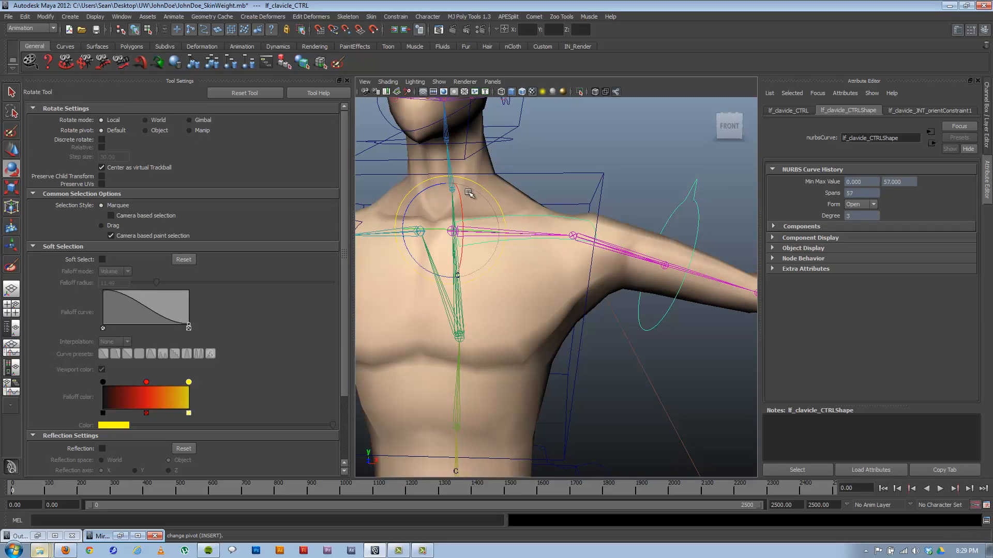
pyautogui.moveTo(421, 193); pyautogui.dragTo(329, 254)
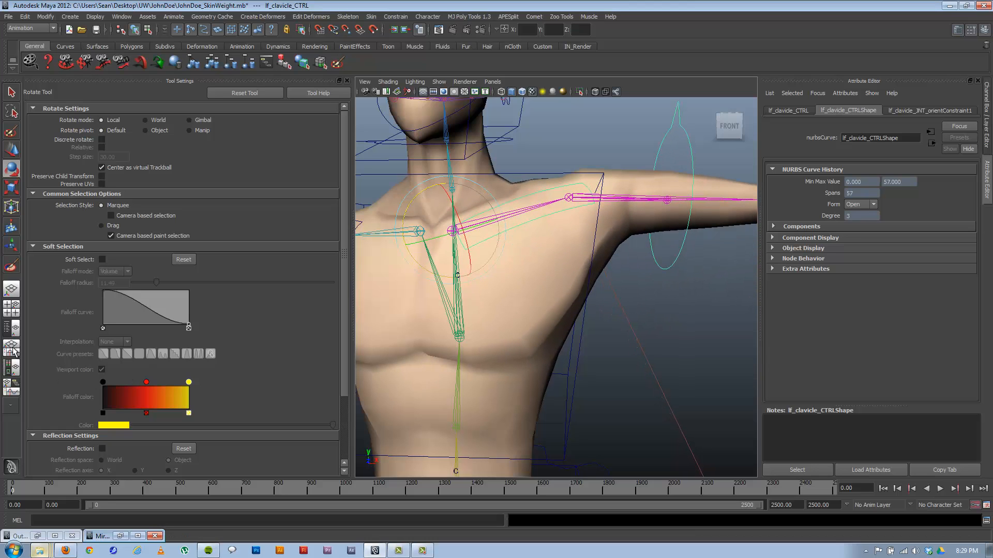
# Step: Reselect the torso mesh for skin weight painting and reduce the smoothing brush radius to 1.5130
pyautogui.click(355, 228)
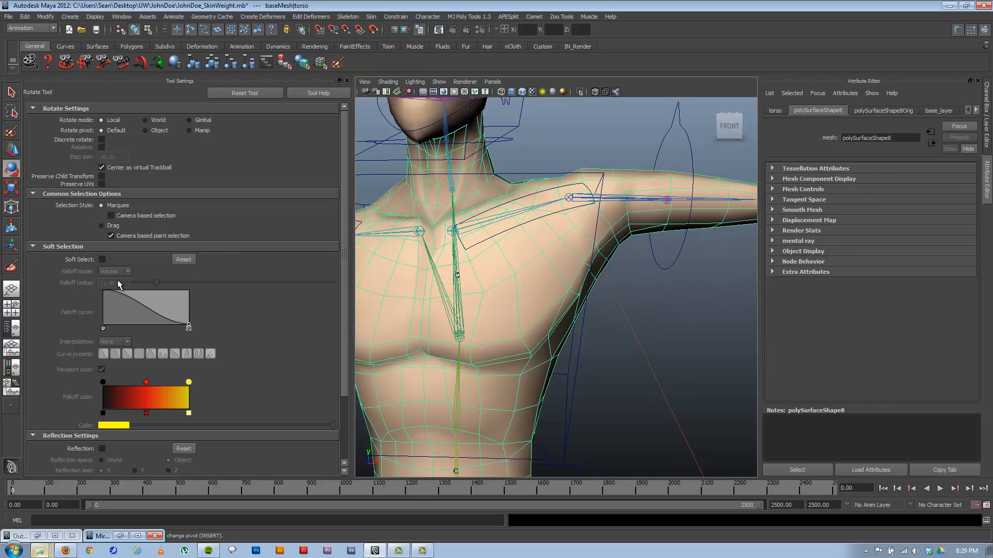
pyautogui.click(11, 265)
pyautogui.keyDown('alt'); pyautogui.moveTo(594, 232); pyautogui.dragTo(617, 287, button='middle'); pyautogui.keyUp('alt')
pyautogui.keyDown('alt'); pyautogui.moveTo(499, 253); pyautogui.dragTo(531, 275); pyautogui.keyUp('alt')
pyautogui.keyDown('alt'); pyautogui.moveTo(499, 259); pyautogui.dragTo(548, 232, button='right'); pyautogui.keyUp('alt')
pyautogui.keyDown('alt'); pyautogui.moveTo(528, 237); pyautogui.dragTo(541, 292, button='middle'); pyautogui.keyUp('alt')
pyautogui.keyDown('alt'); pyautogui.moveTo(541, 292); pyautogui.dragTo(548, 297, button='right'); pyautogui.keyUp('alt')
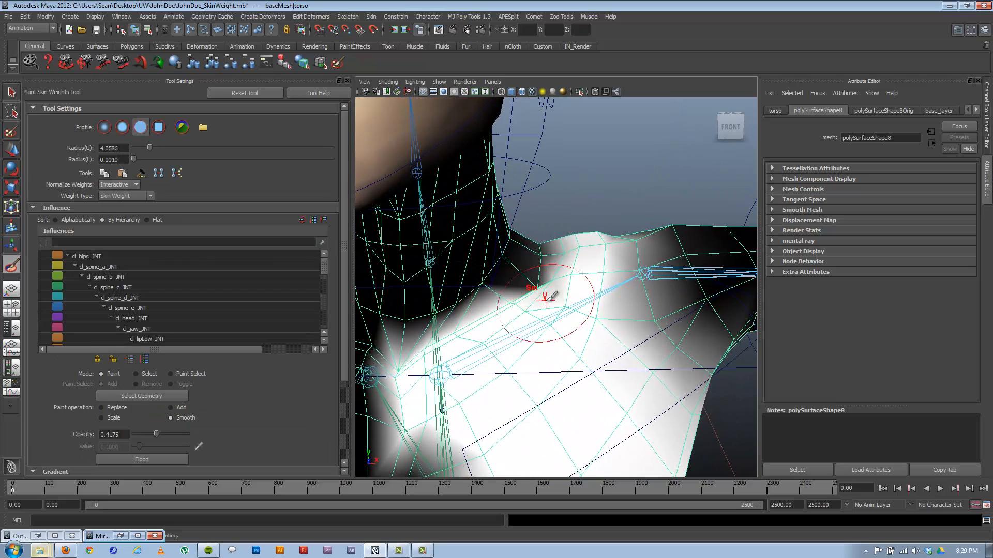
pyautogui.press('b')
pyautogui.moveTo(557, 284)
pyautogui.mouseDown()
pyautogui.moveTo(542, 275)
pyautogui.moveTo(525, 287)
pyautogui.moveTo(541, 247)
pyautogui.mouseUp()
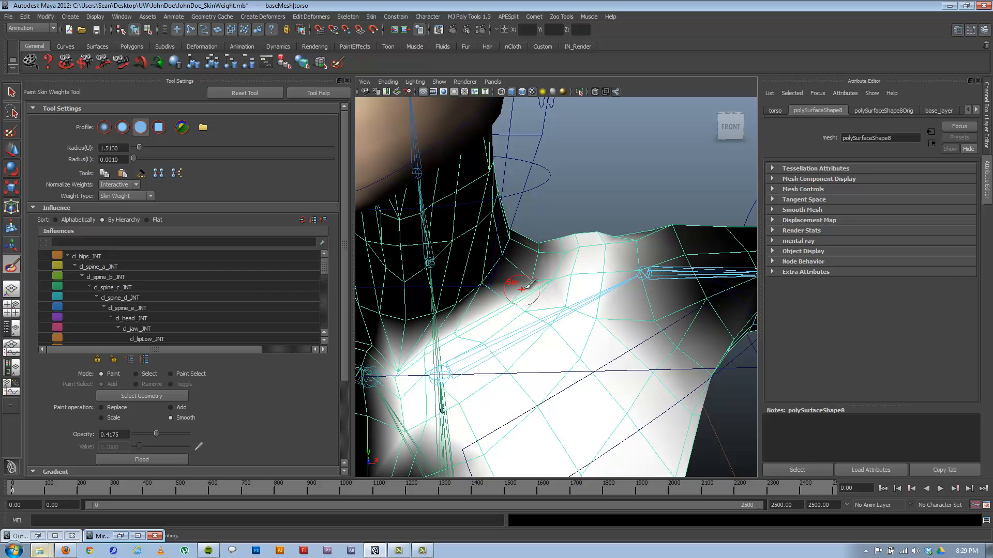
# Step: Smooth the clavicle weights between the neck and left shoulder on the front and back, and return to the Move tool
pyautogui.moveTo(521, 286); pyautogui.dragTo(557, 246)
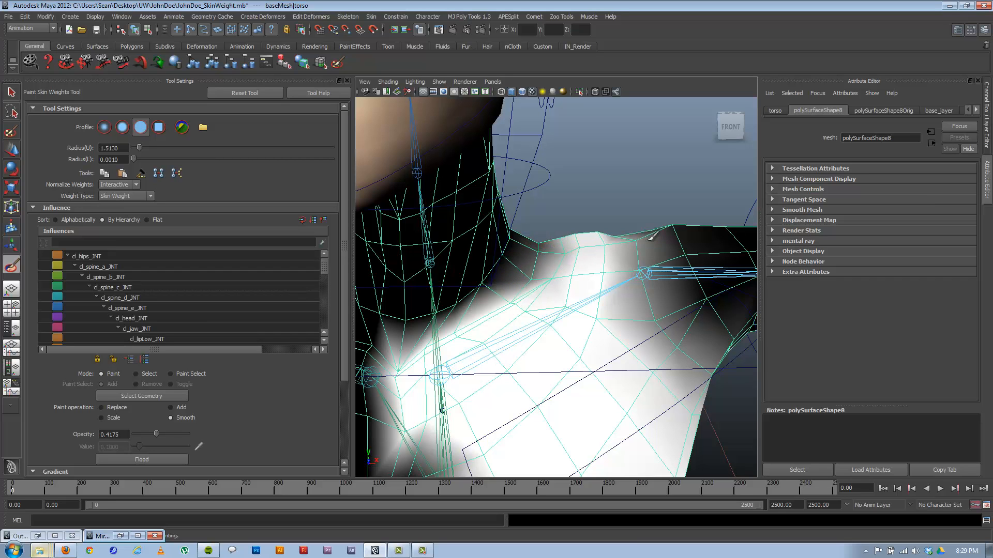
pyautogui.moveTo(635, 230)
pyautogui.keyDown('alt'); pyautogui.mouseDown()
pyautogui.moveTo(627, 255)
pyautogui.moveTo(514, 235)
pyautogui.moveTo(532, 251)
pyautogui.mouseUp(); pyautogui.keyUp('alt')
pyautogui.click(542, 232)
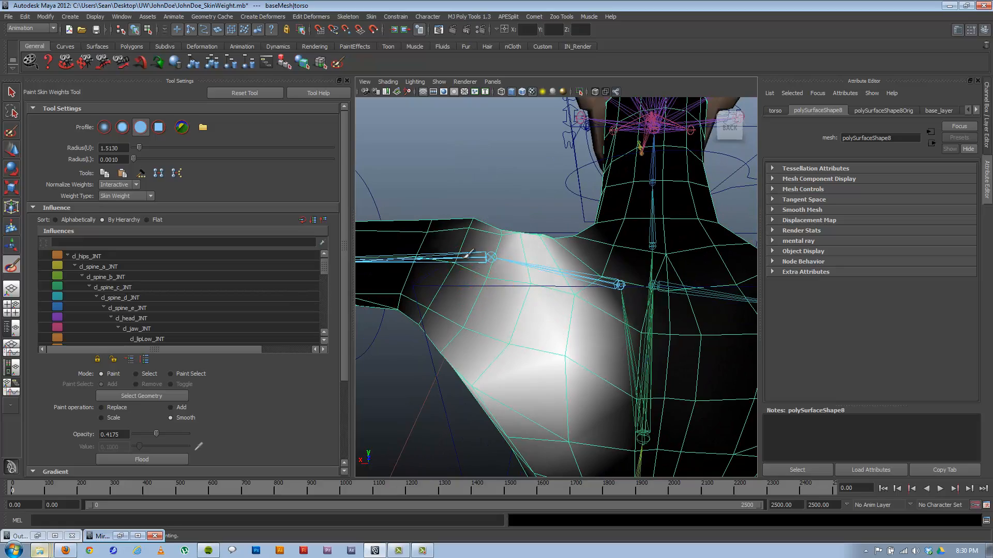
pyautogui.moveTo(481, 280)
pyautogui.keyDown('alt'); pyautogui.mouseDown()
pyautogui.moveTo(546, 286)
pyautogui.moveTo(563, 303)
pyautogui.mouseUp(); pyautogui.keyUp('alt')
pyautogui.keyDown('alt'); pyautogui.moveTo(563, 304); pyautogui.dragTo(543, 310, button='right'); pyautogui.keyUp('alt')
pyautogui.keyDown('alt'); pyautogui.moveTo(543, 310); pyautogui.dragTo(661, 323); pyautogui.keyUp('alt')
pyautogui.press('w')
# Step: Select the legs mesh and then lf_shoulder_fkCTRL, and examine the posed body from the torso up to the head
pyautogui.keyDown('alt'); pyautogui.moveTo(650, 285); pyautogui.dragTo(641, 215, button='middle'); pyautogui.keyUp('alt')
pyautogui.keyDown('alt'); pyautogui.moveTo(641, 214); pyautogui.dragTo(552, 268, button='right'); pyautogui.keyUp('alt')
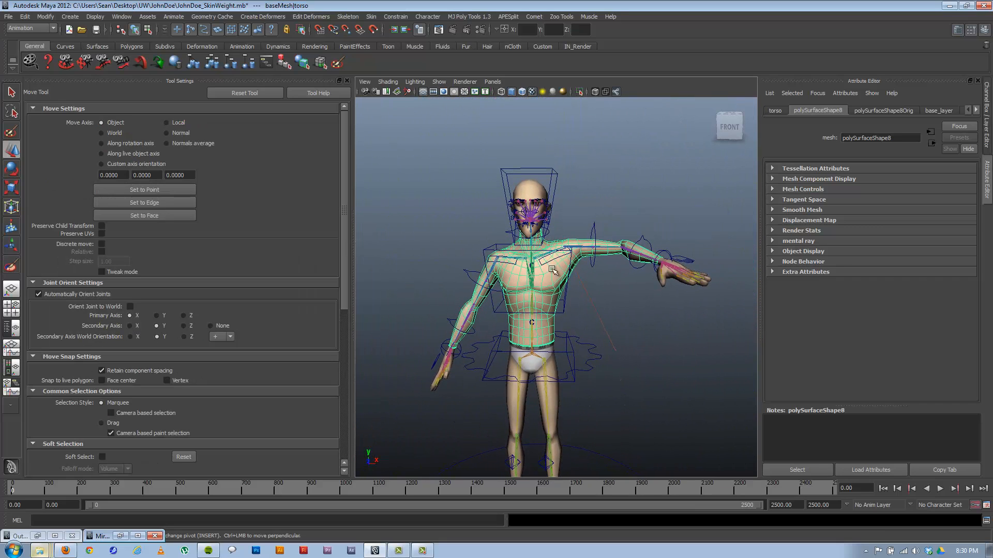
pyautogui.click(555, 404)
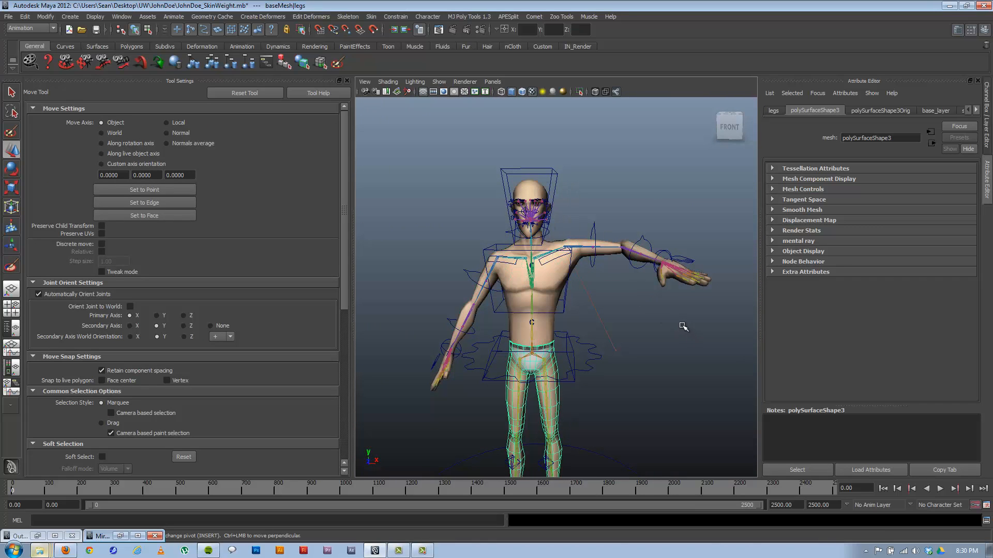
pyautogui.click(594, 227)
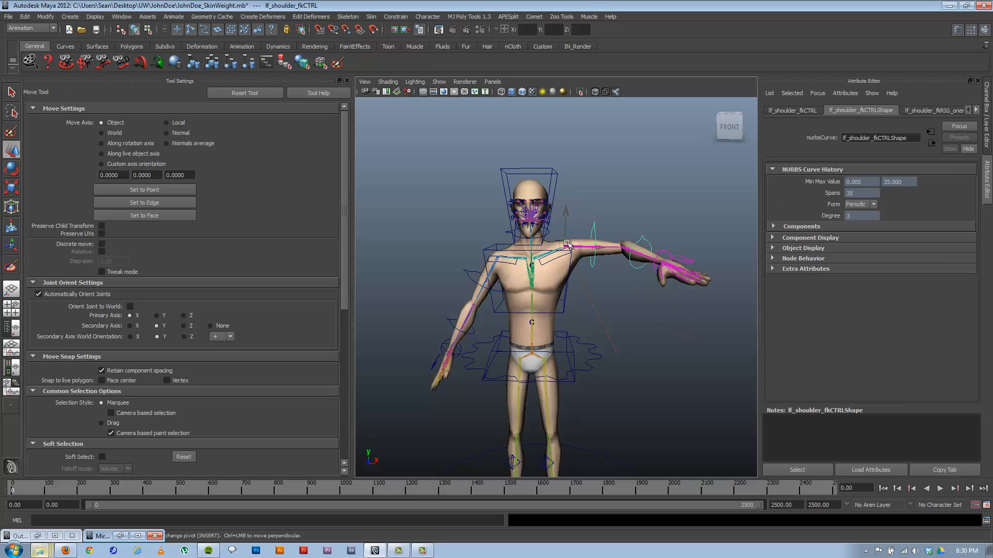
pyautogui.keyDown('alt'); pyautogui.moveTo(569, 231); pyautogui.dragTo(708, 249, button='right'); pyautogui.keyUp('alt')
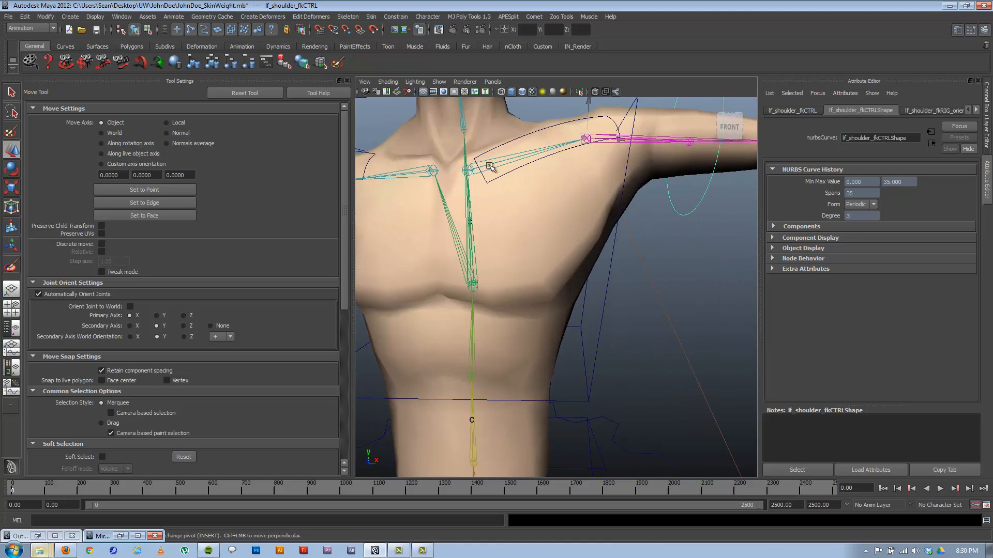
pyautogui.keyDown('alt'); pyautogui.moveTo(523, 152); pyautogui.dragTo(577, 370, button='middle'); pyautogui.keyUp('alt')
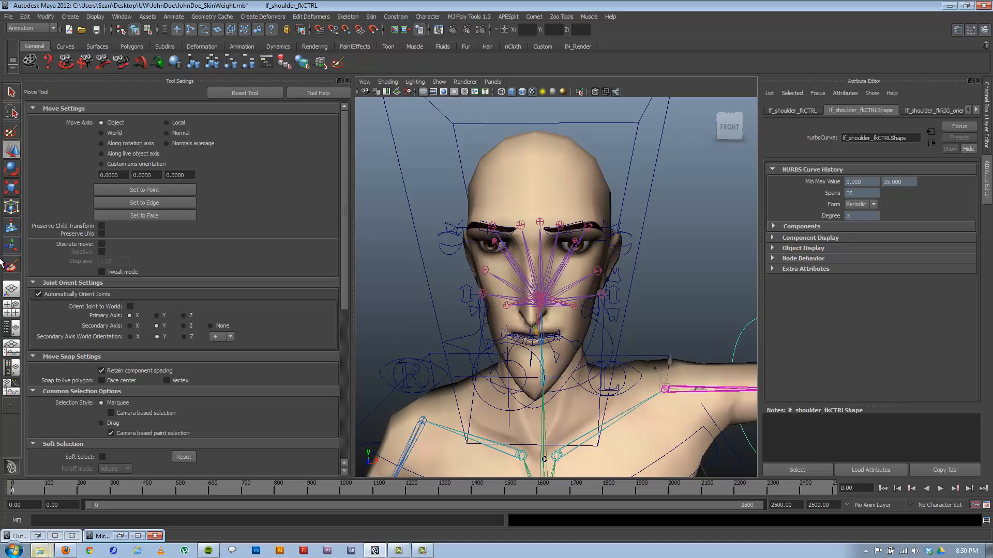
# Step: Reselect the torso mesh for skin weight painting and set the paint operation to Smooth
pyautogui.click(682, 377)
pyautogui.keyDown('alt'); pyautogui.moveTo(674, 376); pyautogui.dragTo(532, 327, button='right'); pyautogui.keyUp('alt')
pyautogui.keyDown('alt'); pyautogui.moveTo(532, 327); pyautogui.dragTo(487, 308, button='middle'); pyautogui.keyUp('alt')
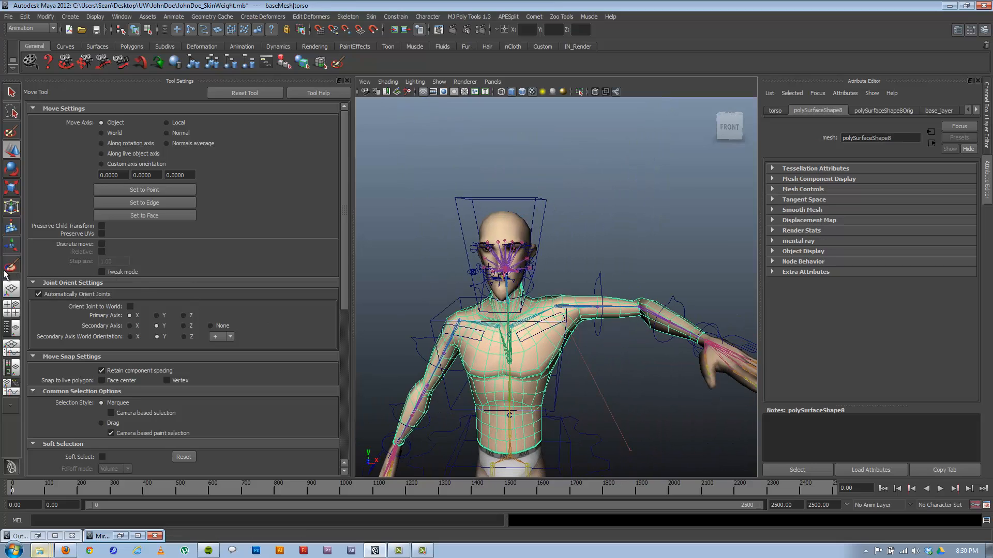
pyautogui.click(11, 265)
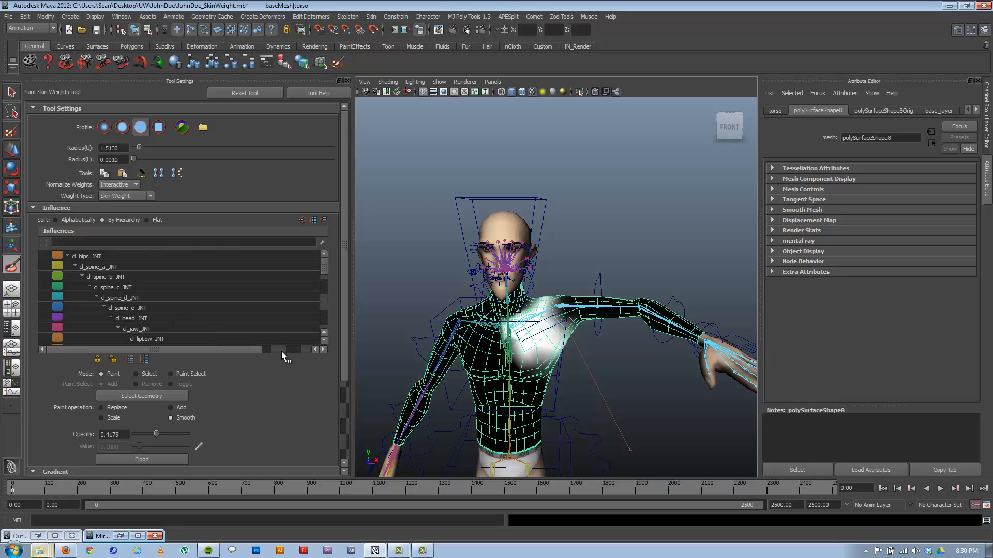
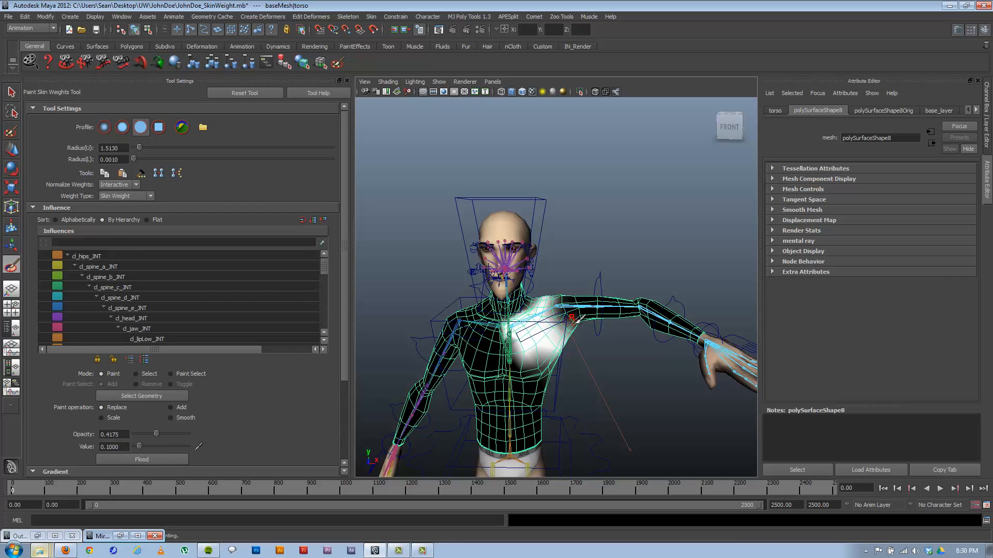
pyautogui.click(182, 419)
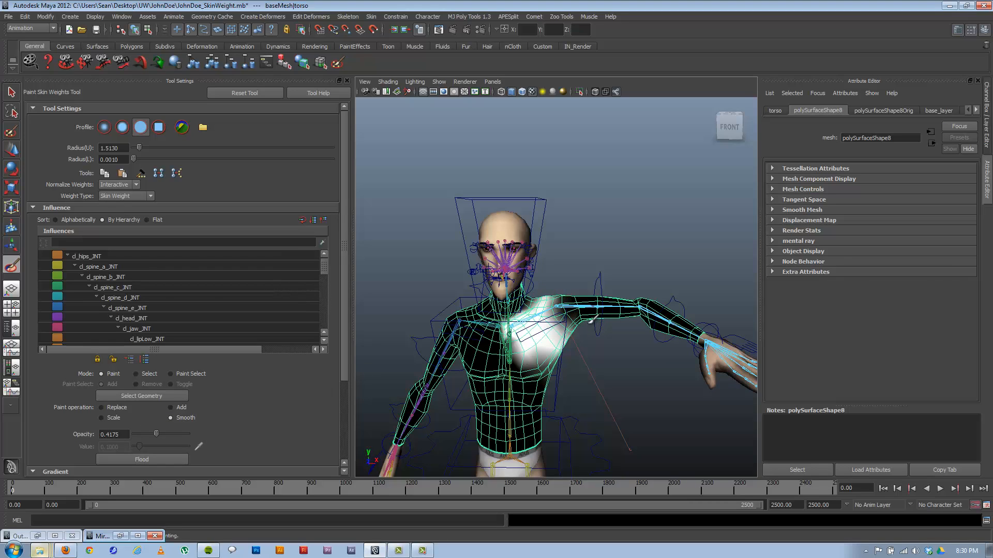
pyautogui.moveTo(597, 330)
pyautogui.keyDown('alt'); pyautogui.mouseDown()
pyautogui.moveTo(607, 332)
pyautogui.moveTo(549, 291)
pyautogui.mouseUp(); pyautogui.keyUp('alt')
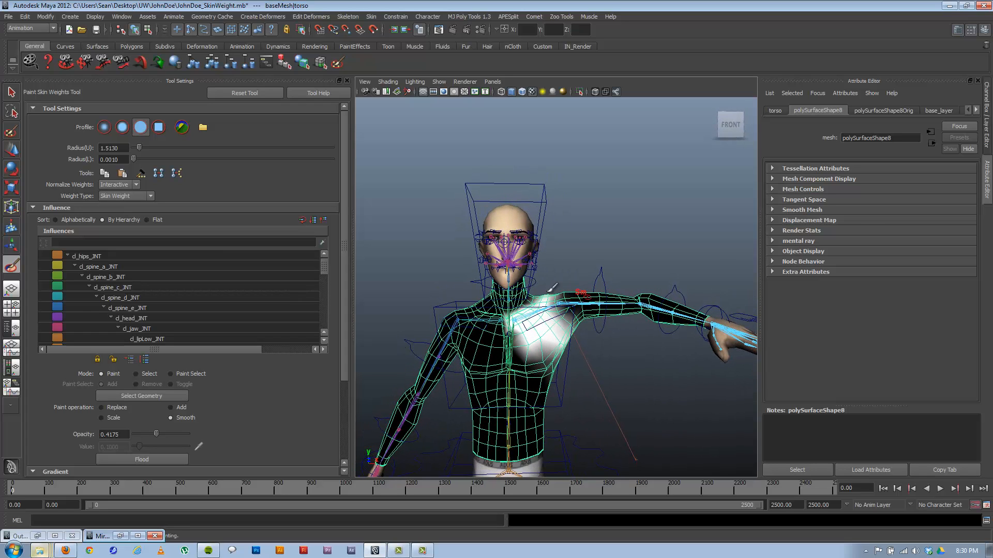
# Step: Select lf_shoulder_fkCTRL and reset its Rotate Y to 0 to lower the raised left arm
pyautogui.press('q')
pyautogui.click(602, 280)
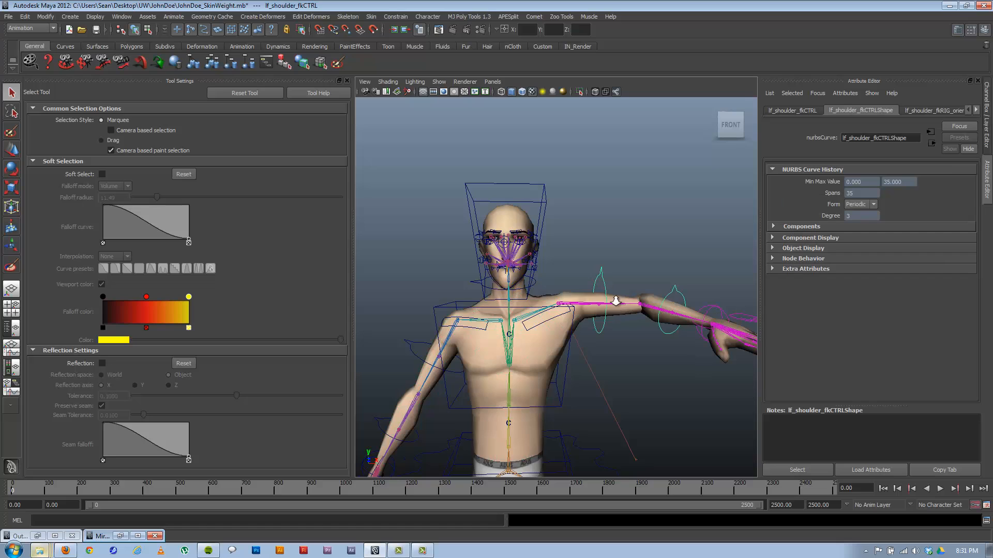
pyautogui.keyDown('alt'); pyautogui.moveTo(612, 297); pyautogui.dragTo(555, 308, button='right'); pyautogui.keyUp('alt')
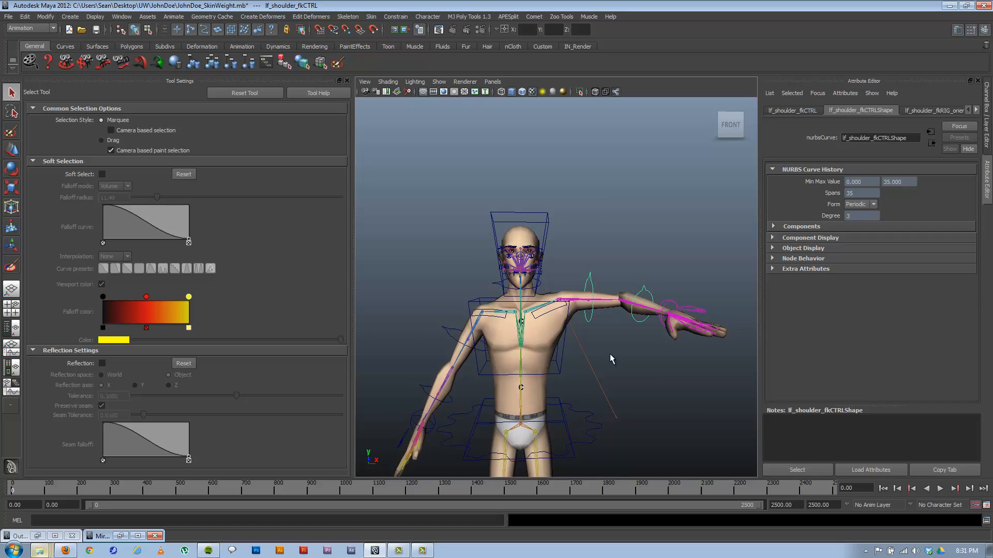
pyautogui.keyDown('alt'); pyautogui.moveTo(571, 321); pyautogui.dragTo(620, 295, button='right'); pyautogui.keyUp('alt')
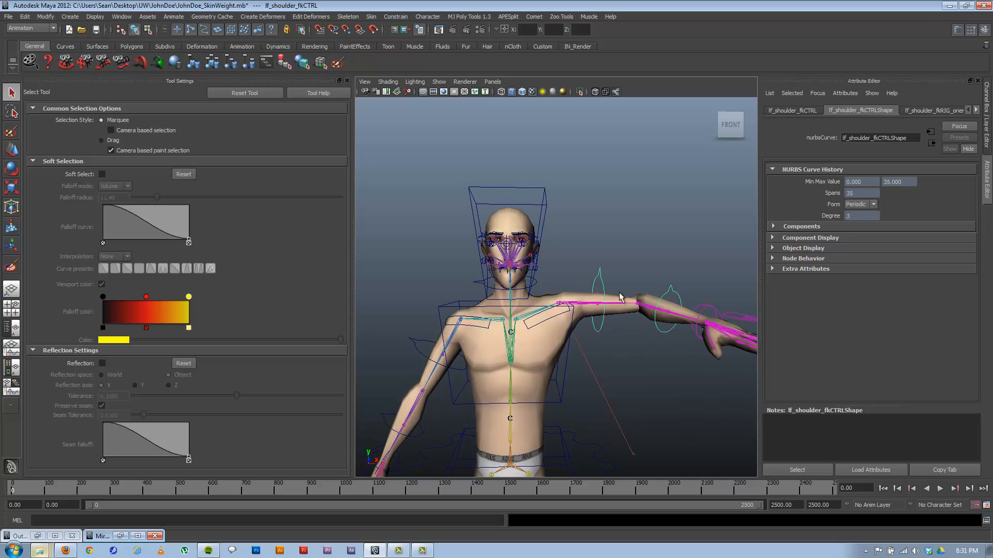
pyautogui.click(988, 140)
pyautogui.keyDown('alt'); pyautogui.moveTo(698, 318); pyautogui.dragTo(647, 285, button='right'); pyautogui.keyUp('alt')
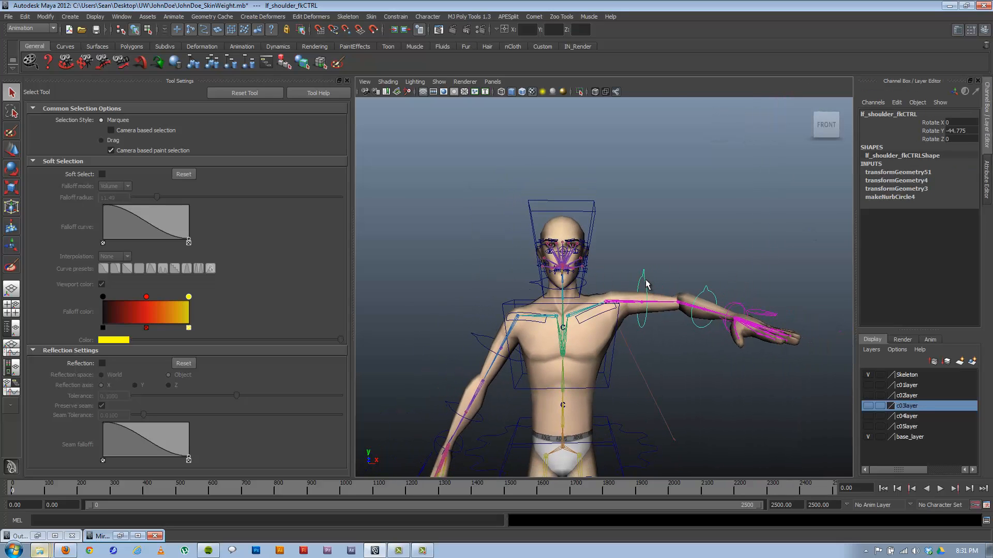
pyautogui.click(962, 131)
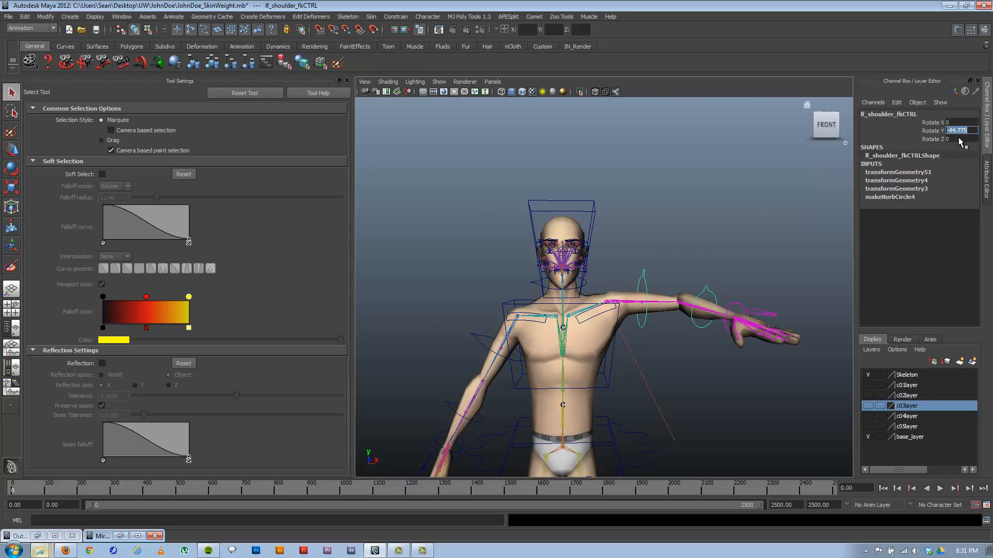
pyautogui.write('0')
pyautogui.press('Return')
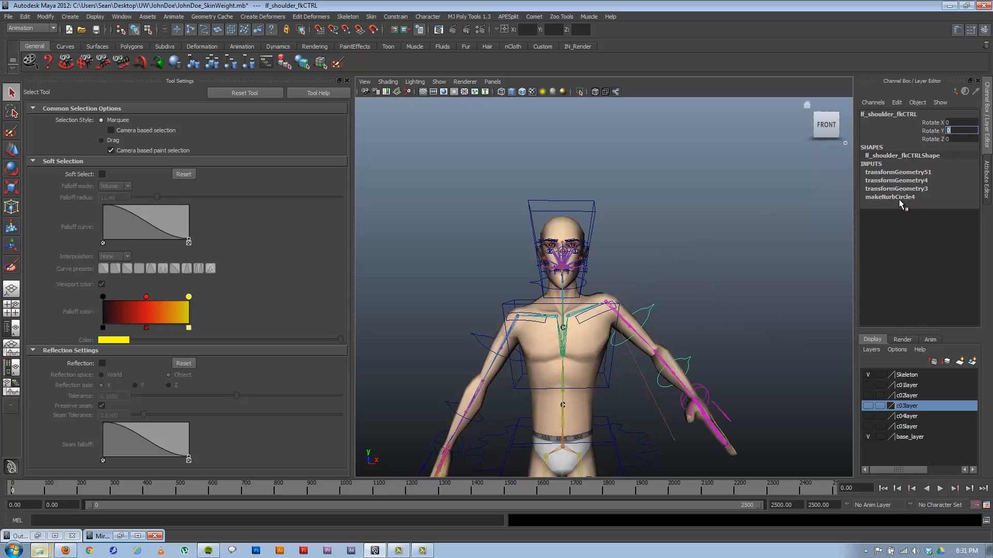
# Step: Select lf_elbow_fkCTRL and reset its Rotate Z to 0 to straighten the left forearm
pyautogui.click(687, 362)
pyautogui.click(961, 139)
pyautogui.write('0')
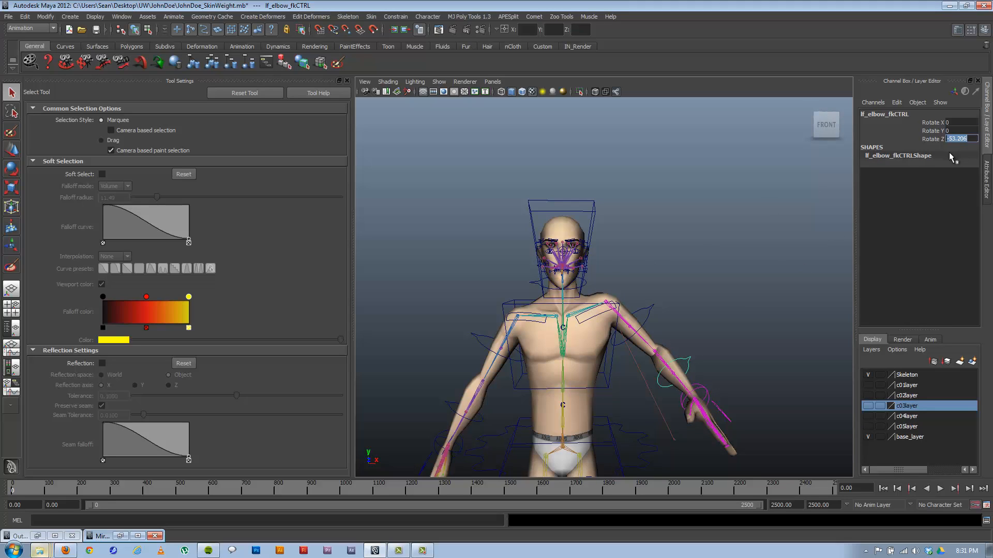
pyautogui.press('Return')
# Step: Select lf_clavicle_CTRL and reset its Rotate Z to 0 to return the left shoulder to its rest pose
pyautogui.click(603, 314)
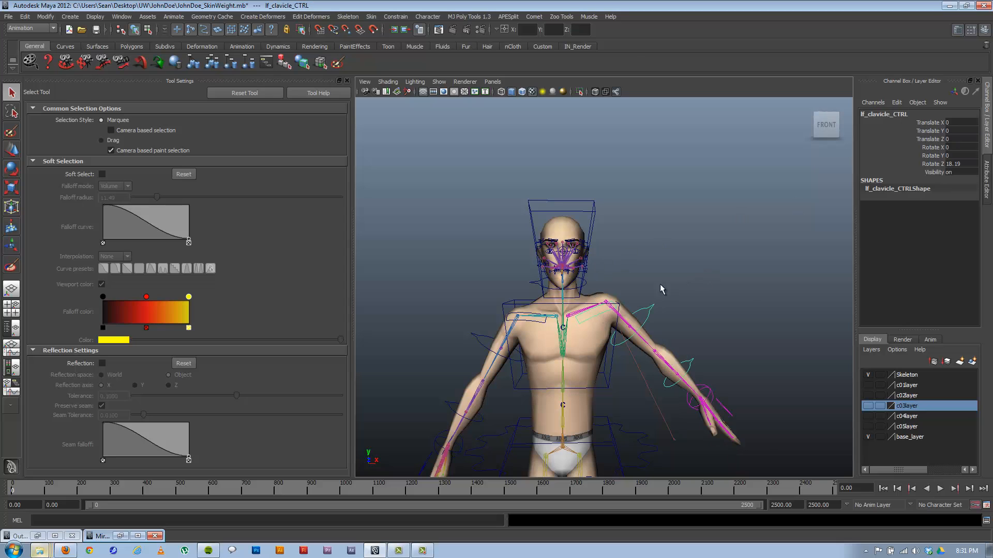
pyautogui.click(959, 164)
pyautogui.write('0')
pyautogui.press('Return')
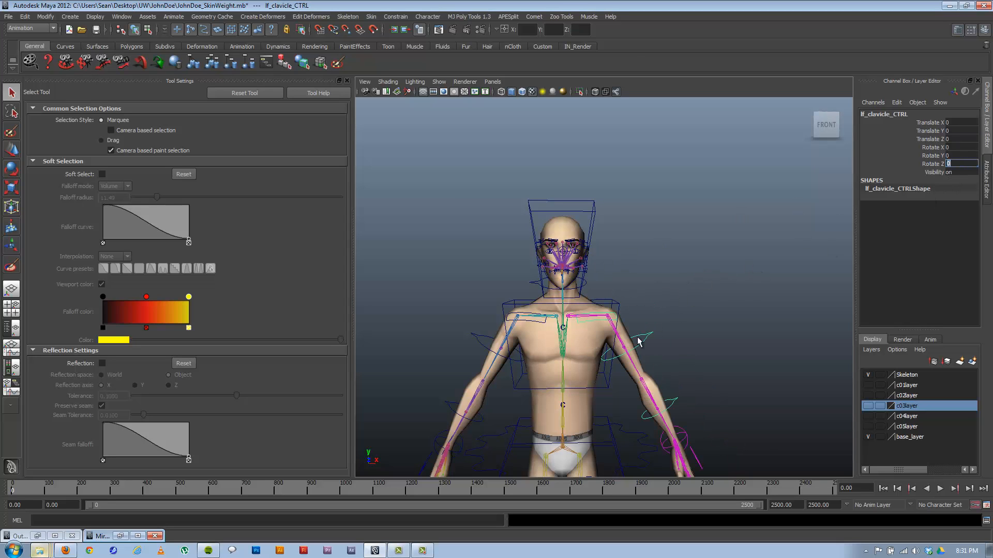
# Step: Show and hide the c01layer and c02layer outfits in turn to compare them with the base body
pyautogui.keyDown('alt'); pyautogui.moveTo(539, 391); pyautogui.dragTo(514, 304, button='middle'); pyautogui.keyUp('alt')
pyautogui.keyDown('alt'); pyautogui.moveTo(514, 304); pyautogui.dragTo(537, 352); pyautogui.keyUp('alt')
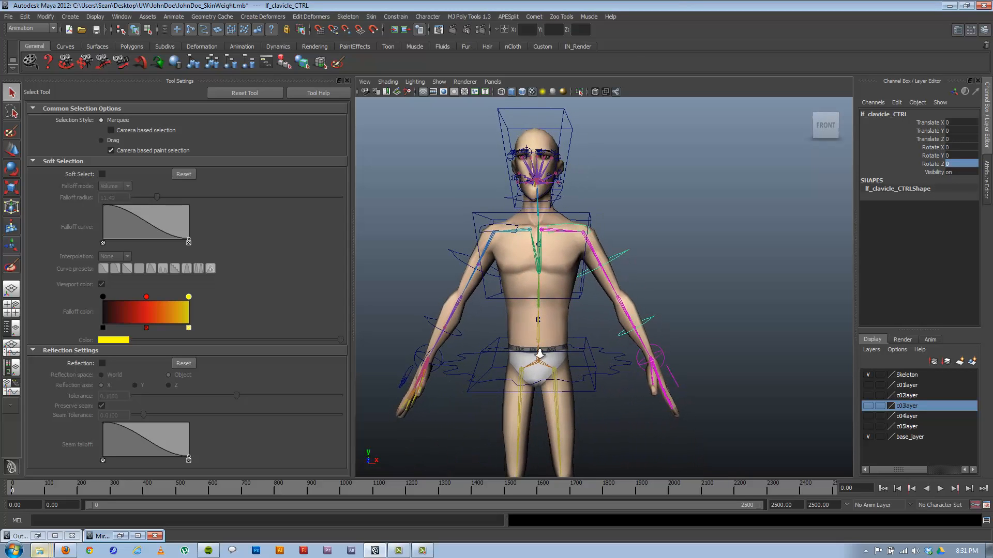
pyautogui.keyDown('alt'); pyautogui.moveTo(538, 353); pyautogui.dragTo(559, 331, button='right'); pyautogui.keyUp('alt')
pyautogui.keyDown('alt'); pyautogui.moveTo(543, 270); pyautogui.dragTo(540, 283, button='middle'); pyautogui.keyUp('alt')
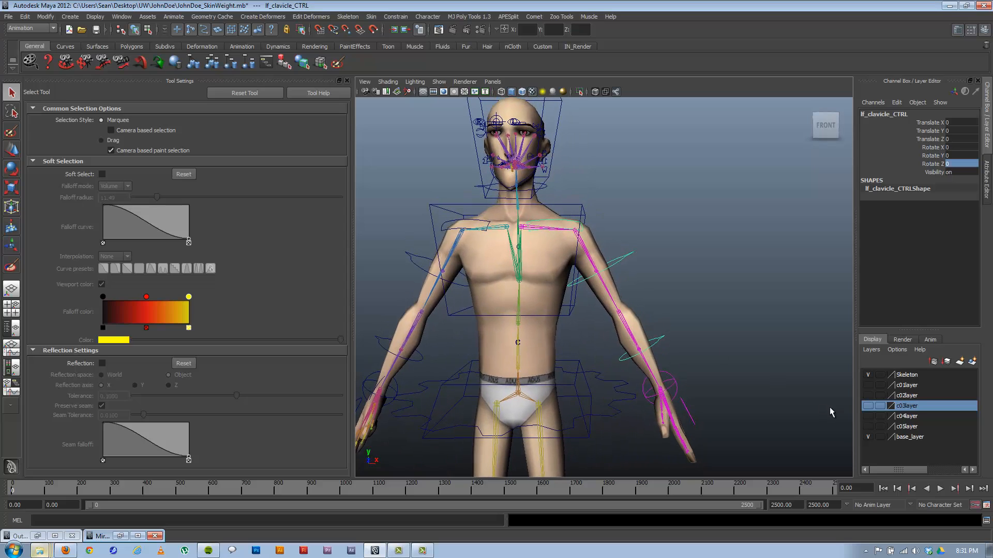
pyautogui.click(868, 385)
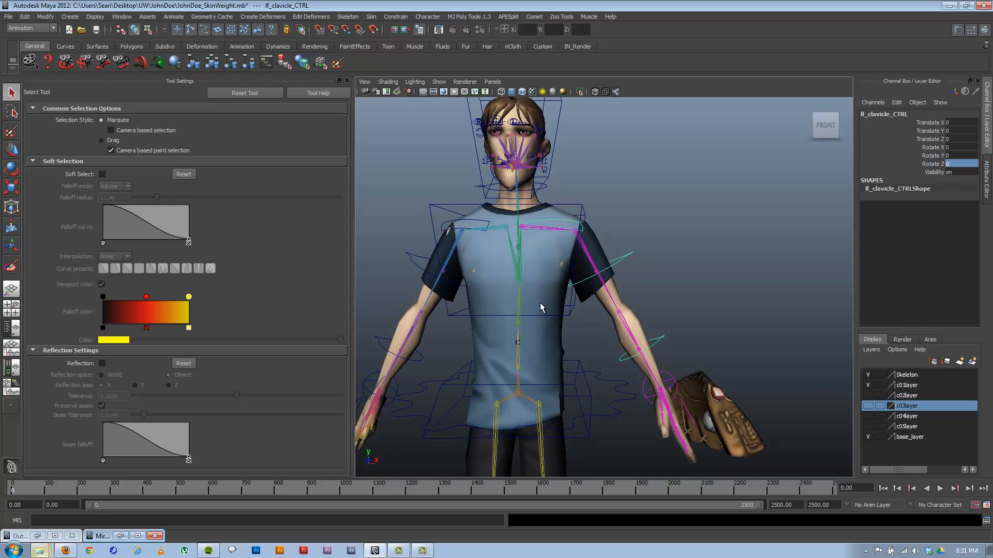
pyautogui.click(868, 385)
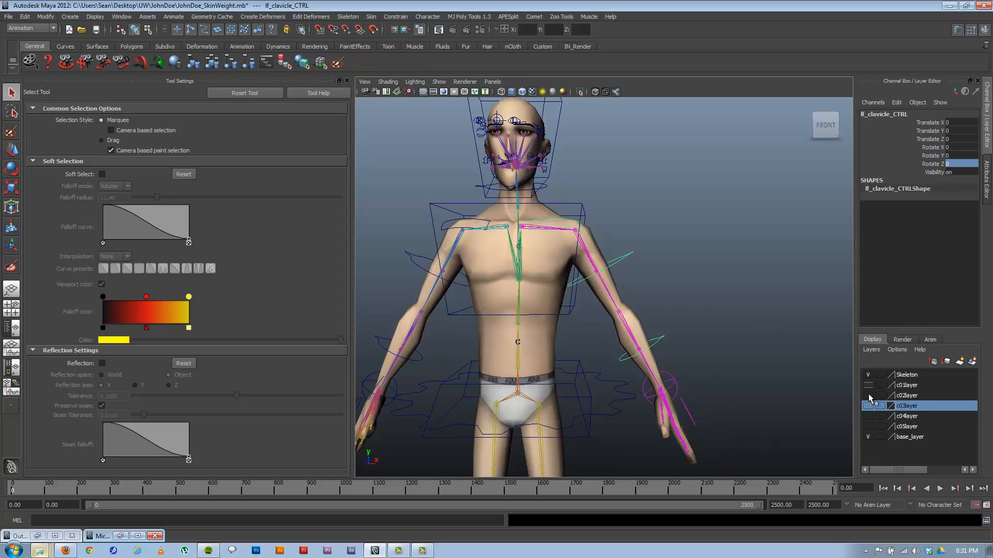
pyautogui.click(868, 395)
pyautogui.click(868, 395)
# Step: Toggle c03layer on and off to compare the suit with the body underneath, including the left shoulder and arm up close
pyautogui.click(868, 406)
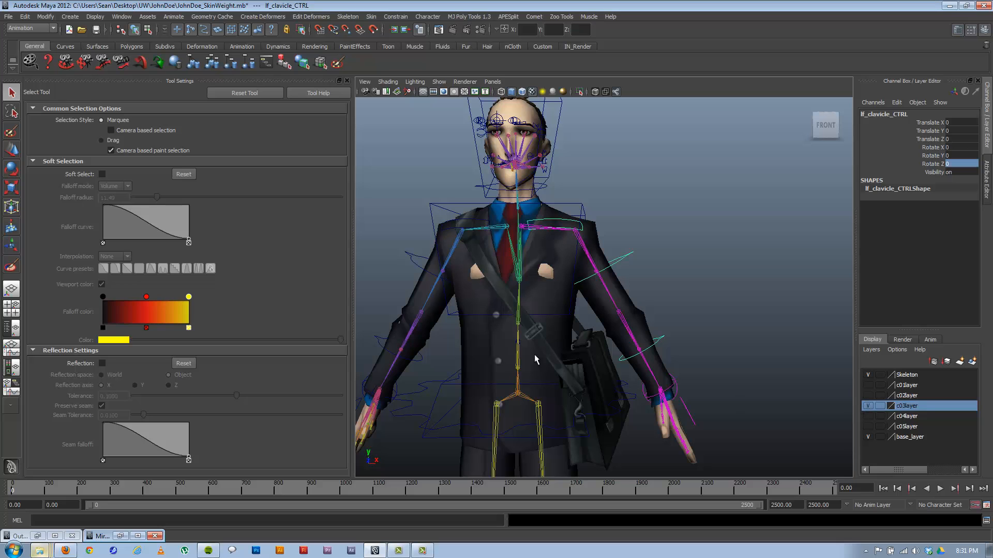
pyautogui.click(868, 406)
pyautogui.scroll(10, 603, 356)
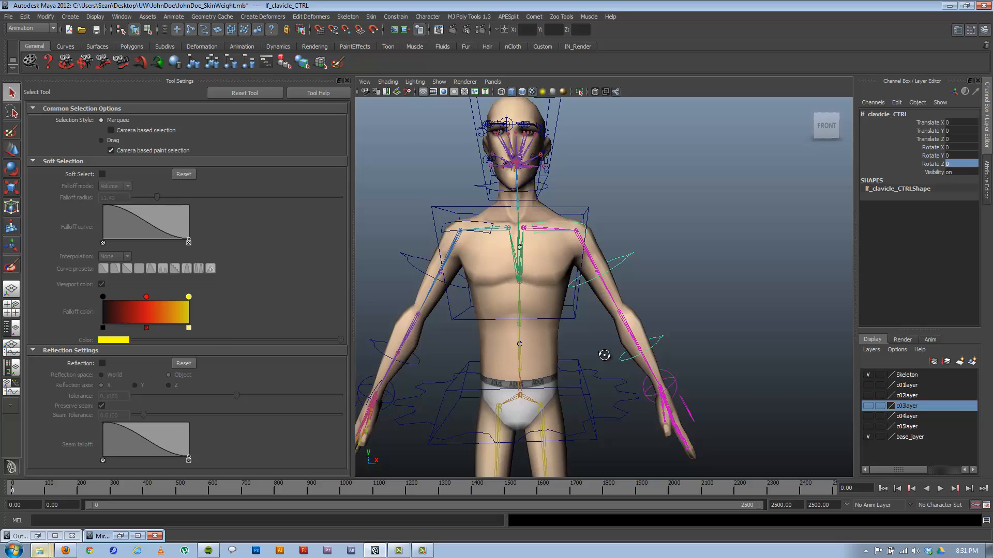
pyautogui.click(868, 406)
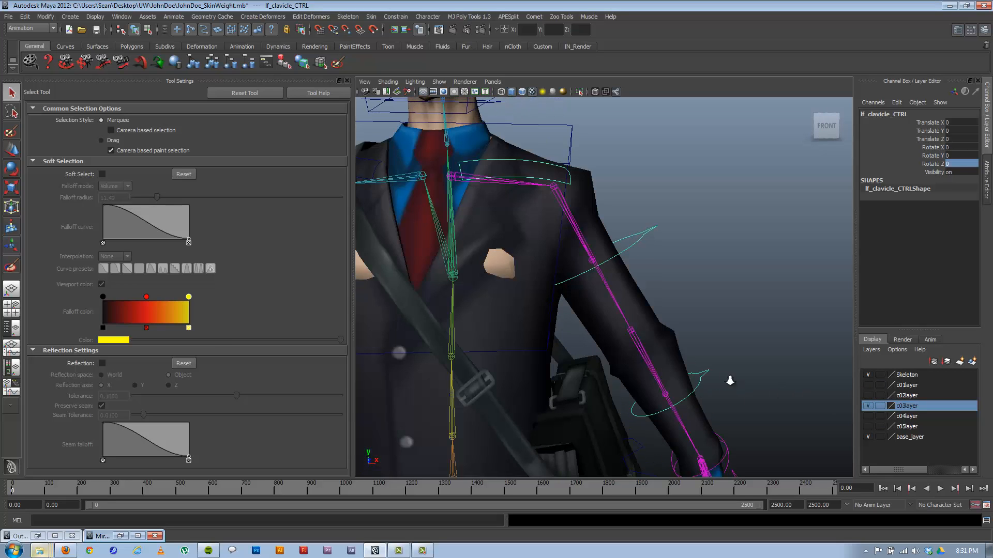
pyautogui.scroll(-2, 730, 381)
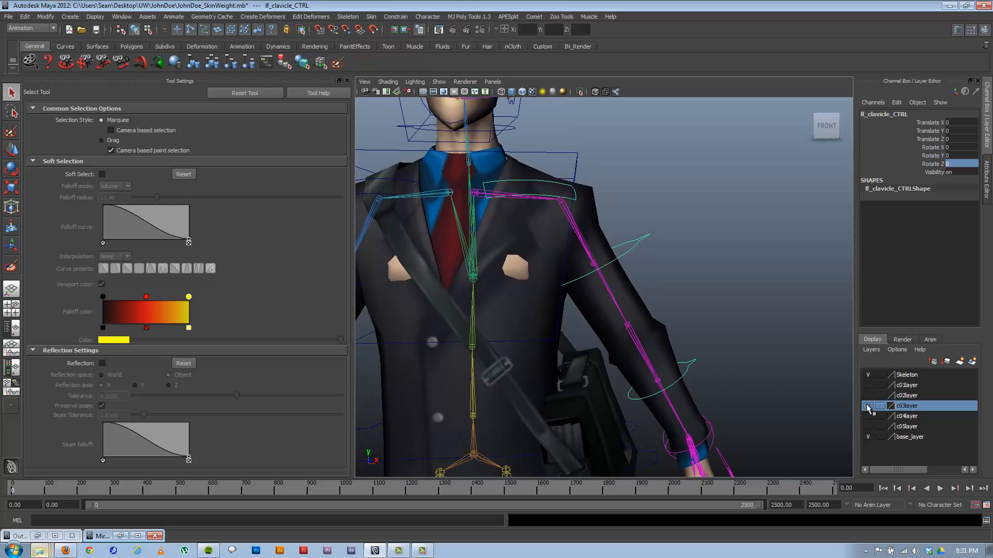
pyautogui.click(868, 406)
pyautogui.scroll(-4, 678, 378)
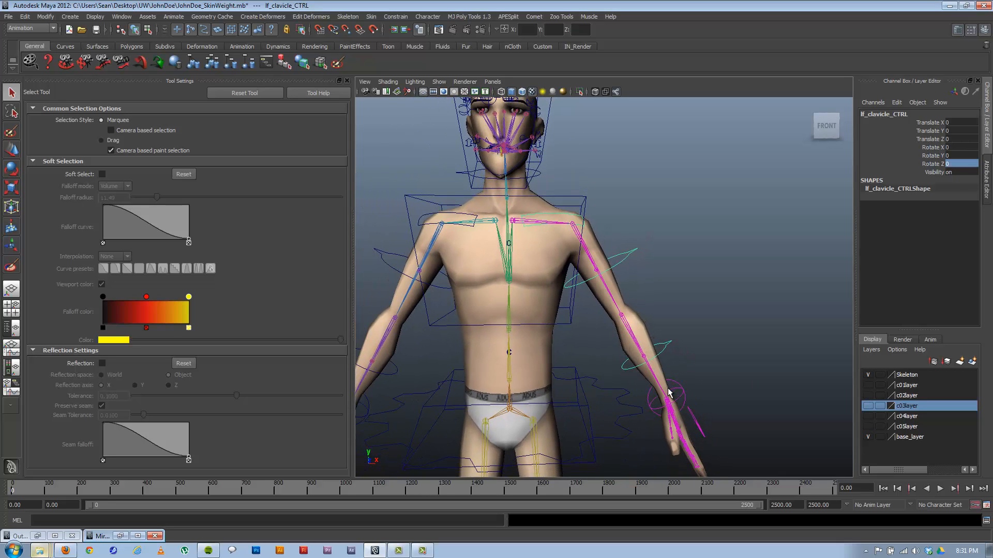
pyautogui.scroll(-3, 615, 334)
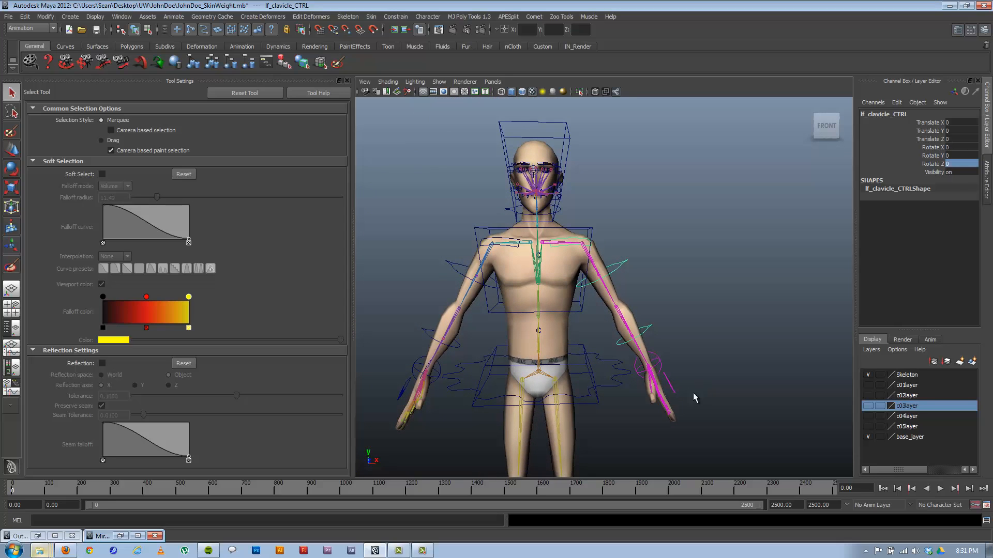
# Step: Select the left hand mesh, the lf_elbow_JNT joint and the torso mesh in turn to examine how the body is divided
pyautogui.click(676, 422)
pyautogui.keyDown('alt'); pyautogui.moveTo(682, 341); pyautogui.dragTo(690, 251, button='middle'); pyautogui.keyUp('alt')
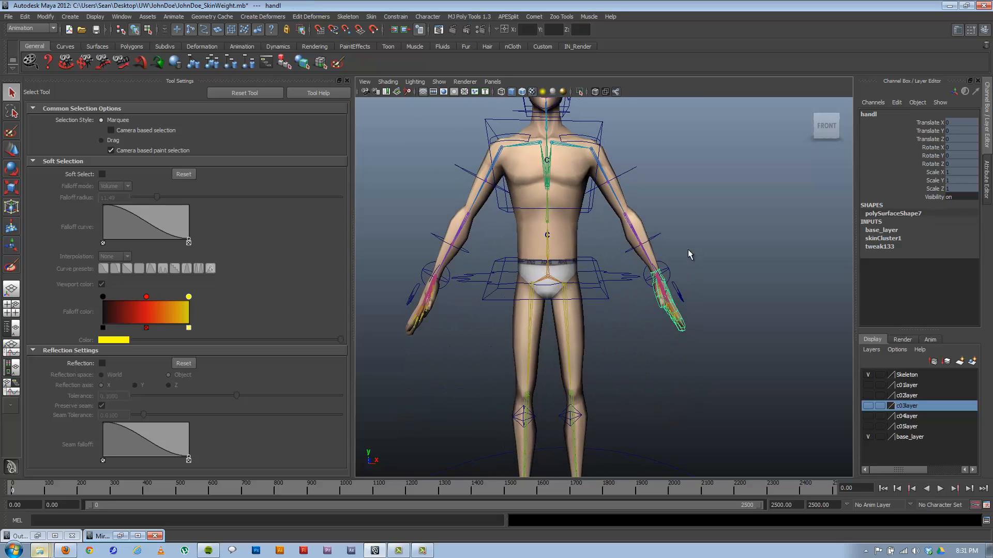
pyautogui.click(646, 252)
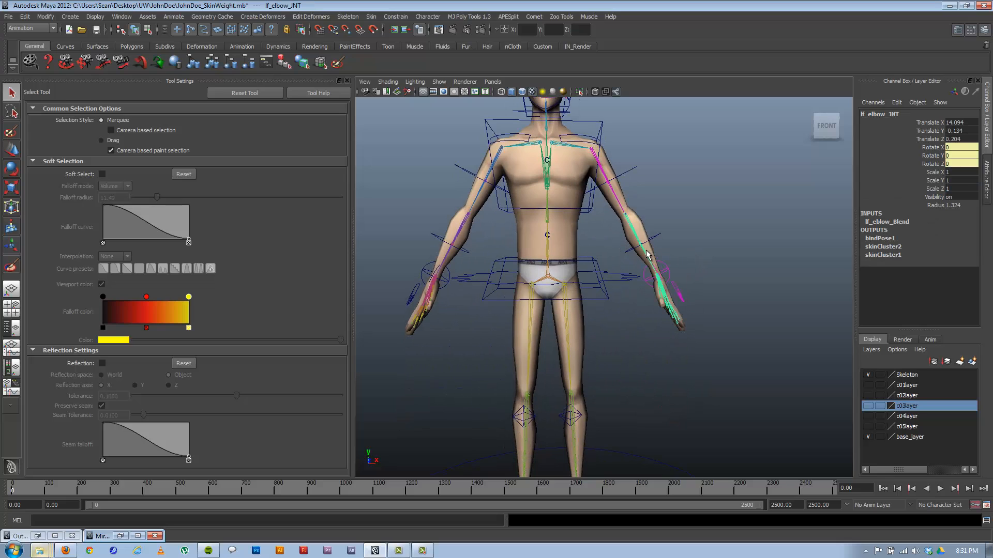
pyautogui.click(694, 329)
pyautogui.click(681, 327)
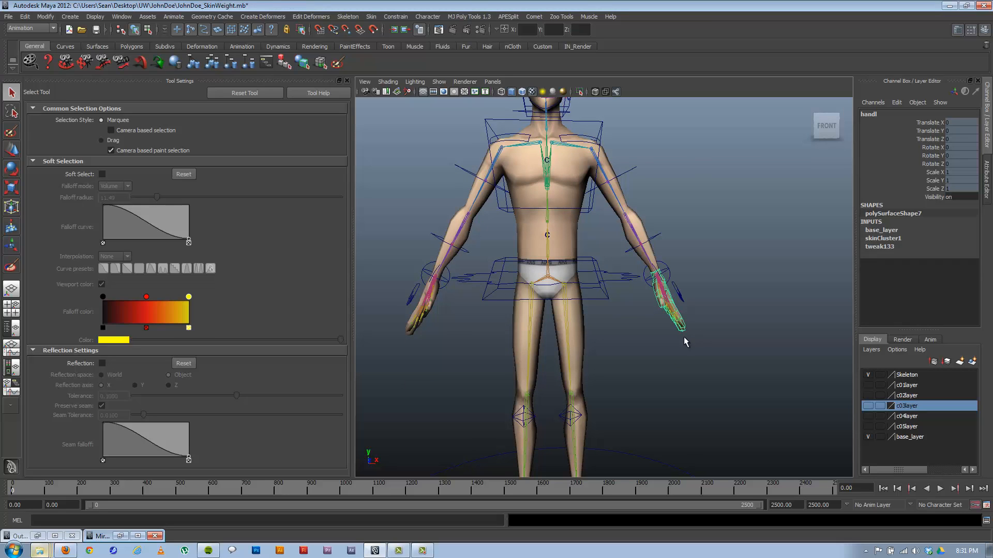
pyautogui.keyDown('alt'); pyautogui.moveTo(684, 338); pyautogui.dragTo(676, 336); pyautogui.keyUp('alt')
pyautogui.click(642, 244)
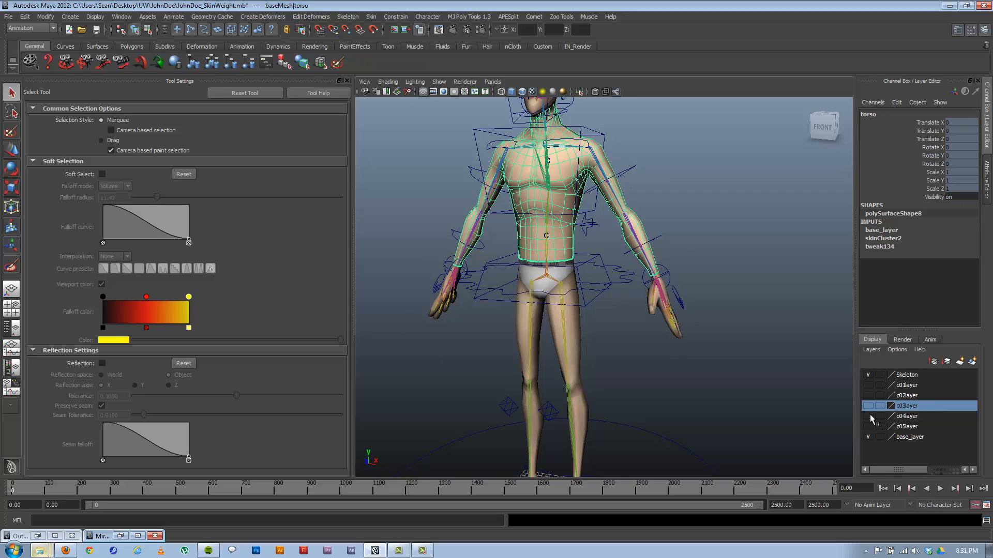
# Step: Select the legs mesh and examine the body from the hips to the feet and as a whole
pyautogui.click(579, 379)
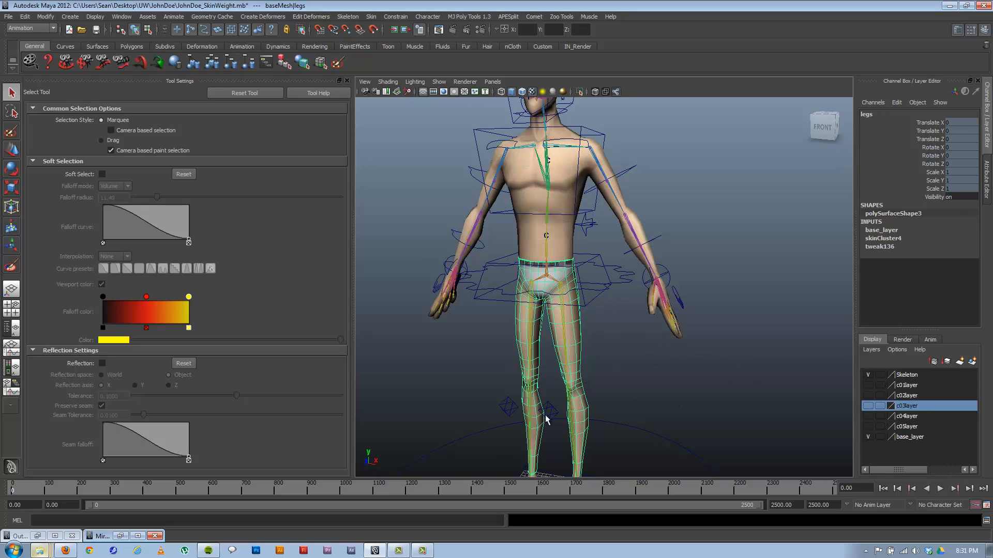
pyautogui.keyDown('alt'); pyautogui.moveTo(565, 389); pyautogui.dragTo(575, 377); pyautogui.keyUp('alt')
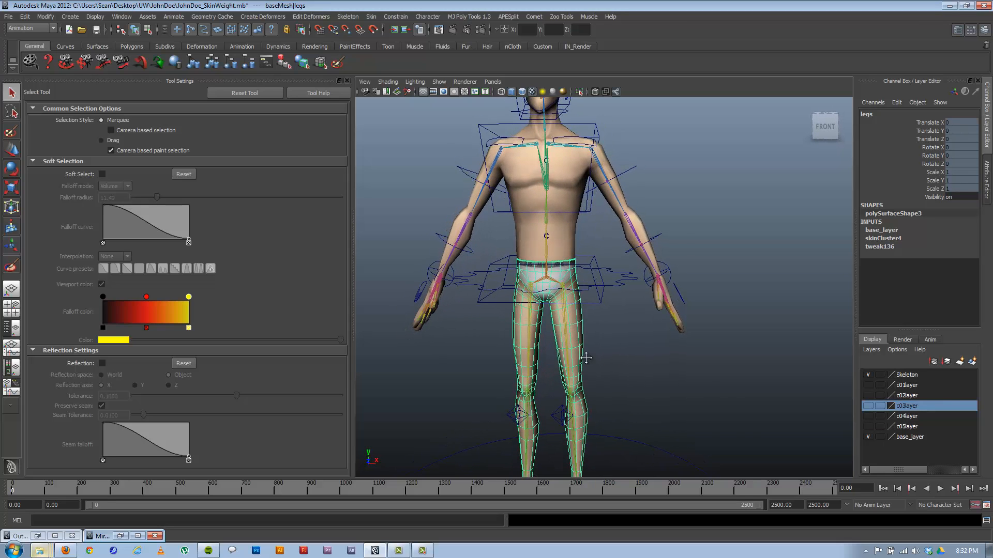
pyautogui.keyDown('alt'); pyautogui.moveTo(586, 358); pyautogui.dragTo(589, 270, button='middle'); pyautogui.keyUp('alt')
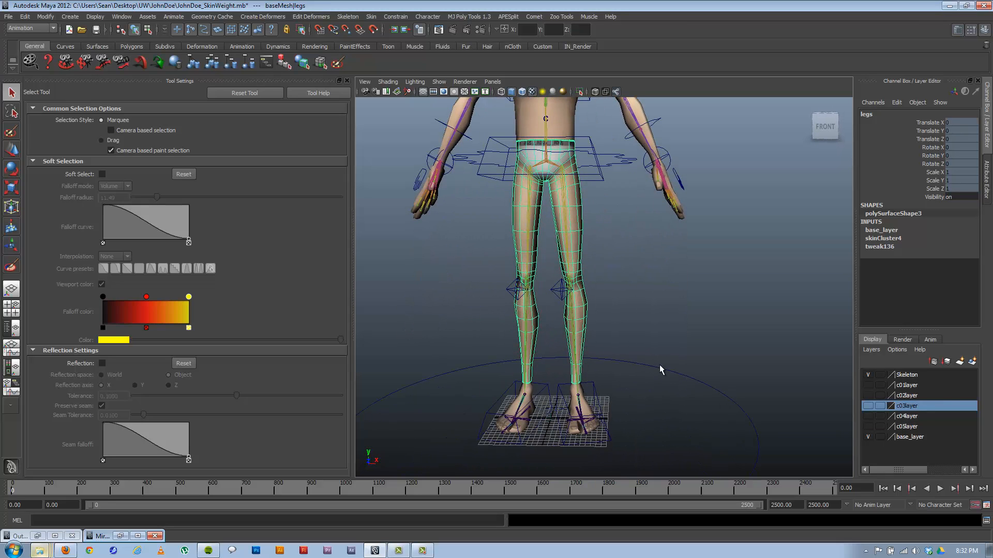
pyautogui.keyDown('alt'); pyautogui.moveTo(677, 346); pyautogui.dragTo(618, 269, button='right'); pyautogui.keyUp('alt')
pyautogui.keyDown('alt'); pyautogui.moveTo(607, 270); pyautogui.dragTo(575, 320, button='middle'); pyautogui.keyUp('alt')
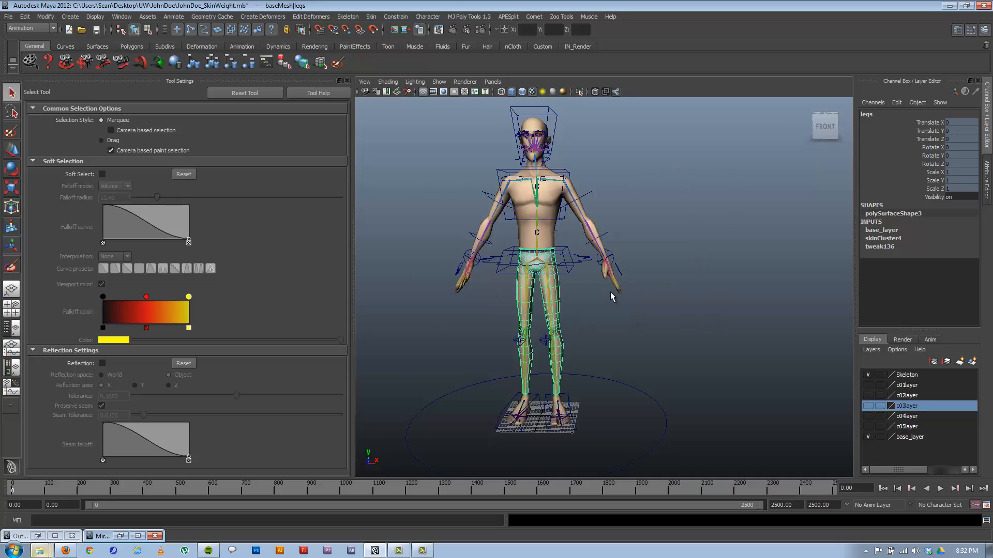
# Step: Show c03layer so the suit and bag cover the base body around the hips and legs
pyautogui.keyDown('alt'); pyautogui.moveTo(611, 296); pyautogui.dragTo(765, 362, button='right'); pyautogui.keyUp('alt')
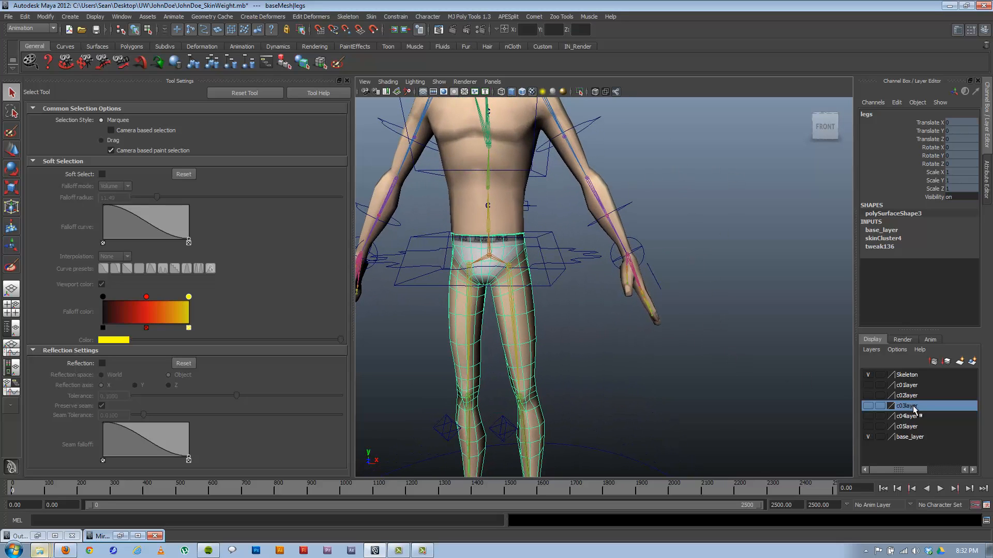
pyautogui.moveTo(655, 302)
pyautogui.keyDown('alt'); pyautogui.mouseDown()
pyautogui.moveTo(641, 297)
pyautogui.moveTo(638, 309)
pyautogui.mouseUp(); pyautogui.keyUp('alt')
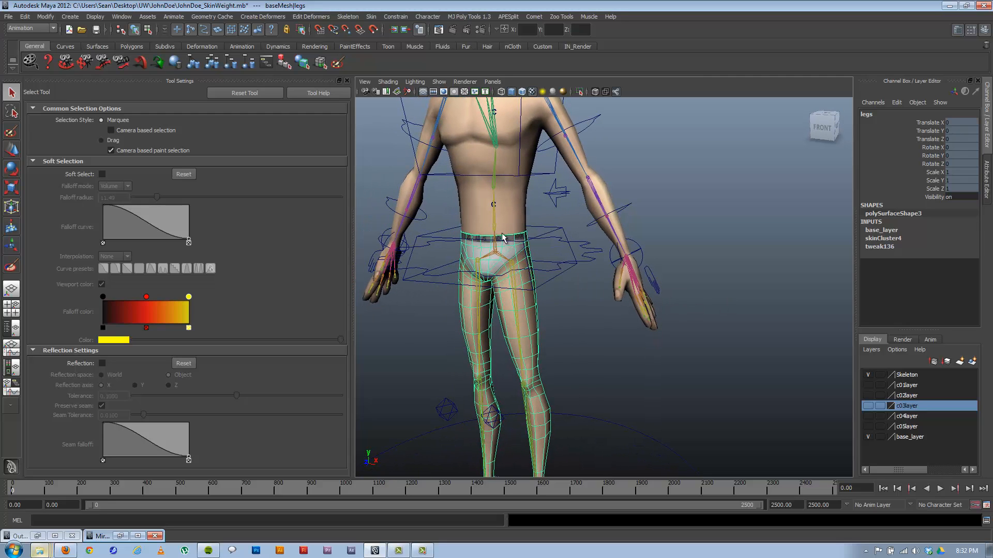
pyautogui.click(868, 407)
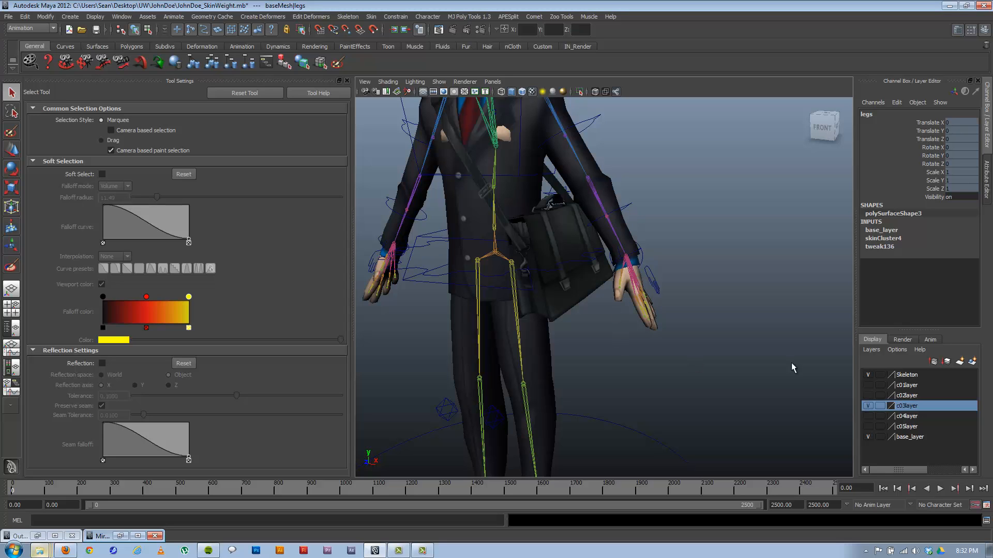
# Step: Hide c03layer and select the torso mesh together with the legs mesh to examine the base body from the front
pyautogui.click(867, 407)
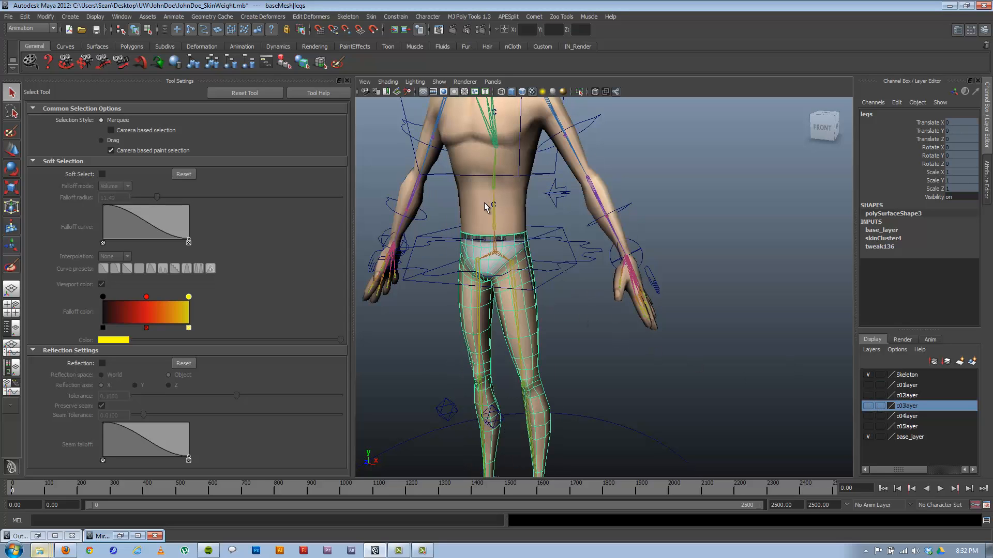
pyautogui.keyDown('alt'); pyautogui.moveTo(484, 253); pyautogui.dragTo(582, 275); pyautogui.keyUp('alt')
pyautogui.keyDown('alt'); pyautogui.moveTo(583, 275); pyautogui.dragTo(515, 242, button='right'); pyautogui.keyUp('alt')
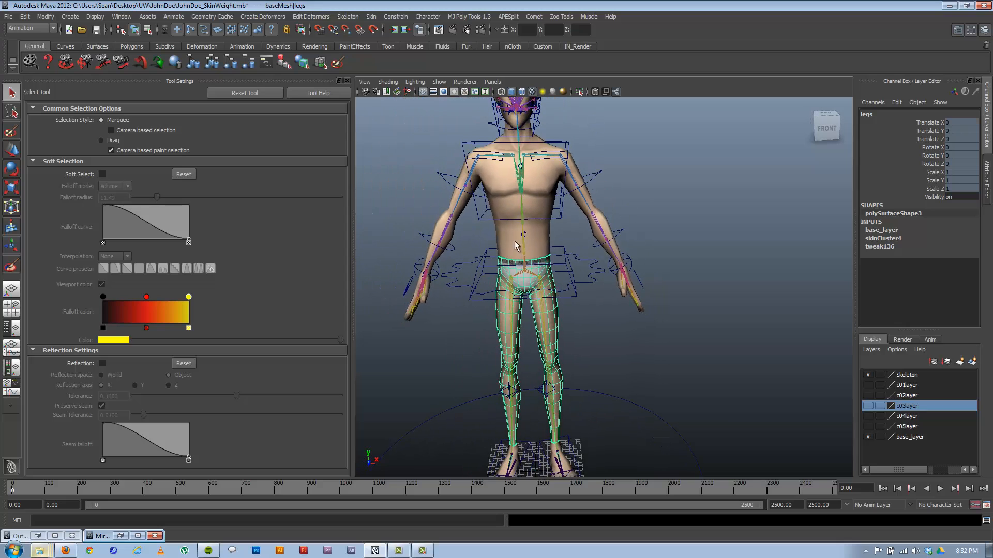
pyautogui.keyDown('alt'); pyautogui.moveTo(552, 213); pyautogui.dragTo(579, 231, button='middle'); pyautogui.keyUp('alt')
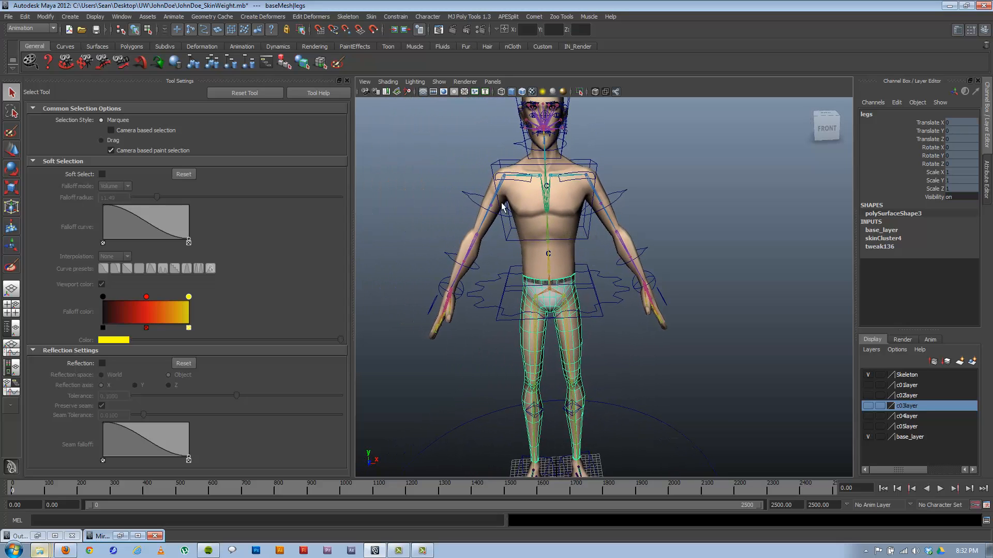
pyautogui.click(576, 268)
pyautogui.click(570, 295)
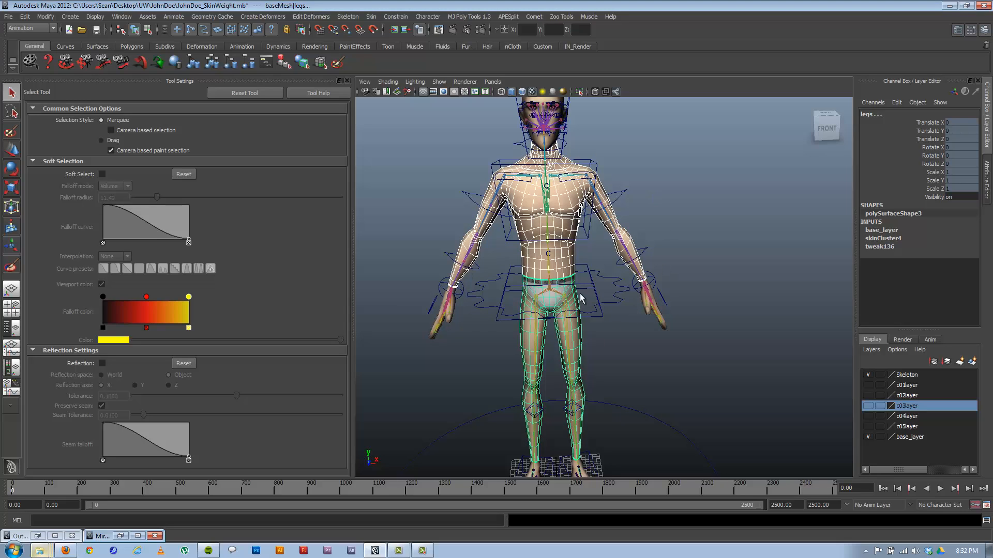
pyautogui.keyDown('alt'); pyautogui.moveTo(569, 284); pyautogui.dragTo(556, 282); pyautogui.keyUp('alt')
pyautogui.keyDown('alt'); pyautogui.moveTo(557, 244); pyautogui.dragTo(554, 274, button='middle'); pyautogui.keyUp('alt')
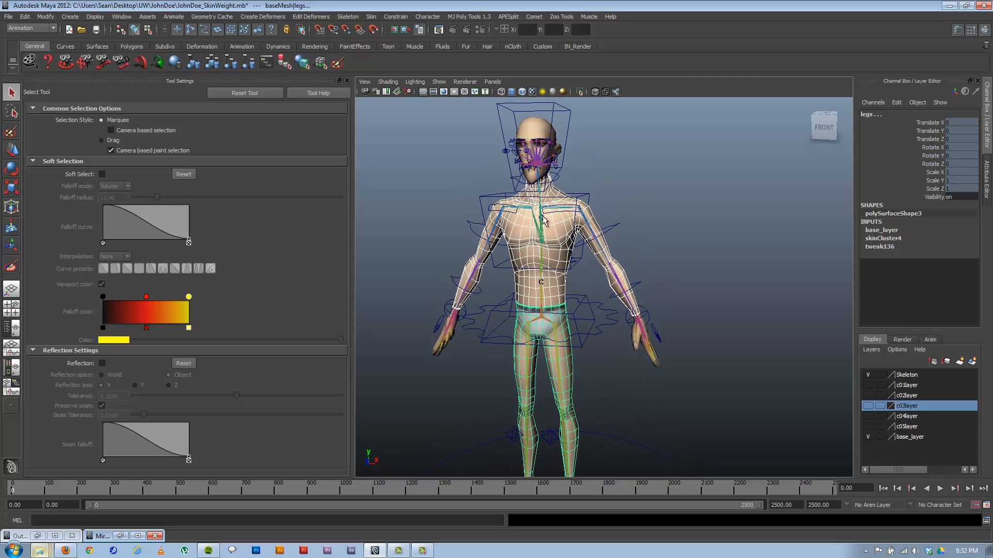
# Step: Clear the selection, then select the base torso, the left hand and the torso again to examine where the body meshes divide
pyautogui.click(682, 278)
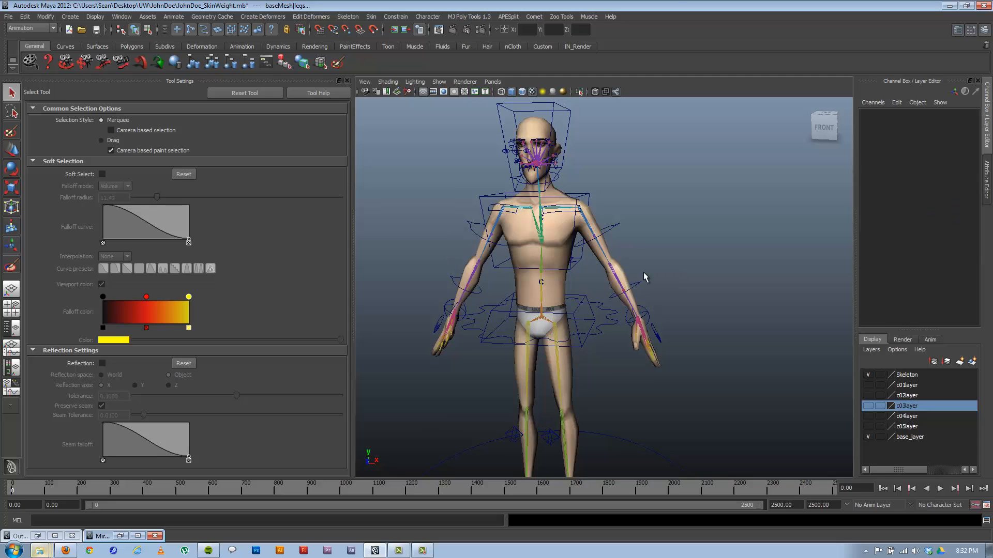
pyautogui.click(623, 276)
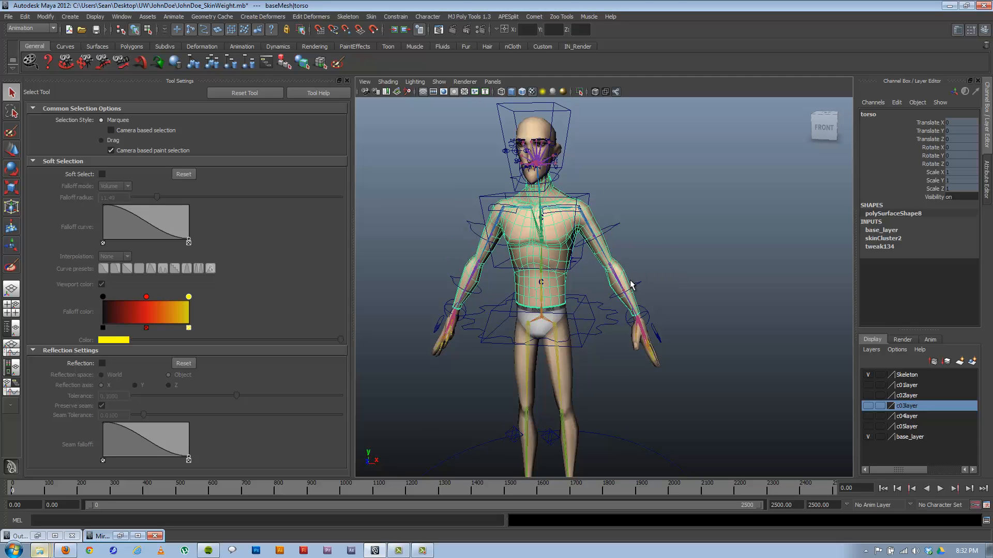
pyautogui.click(636, 336)
pyautogui.click(641, 343)
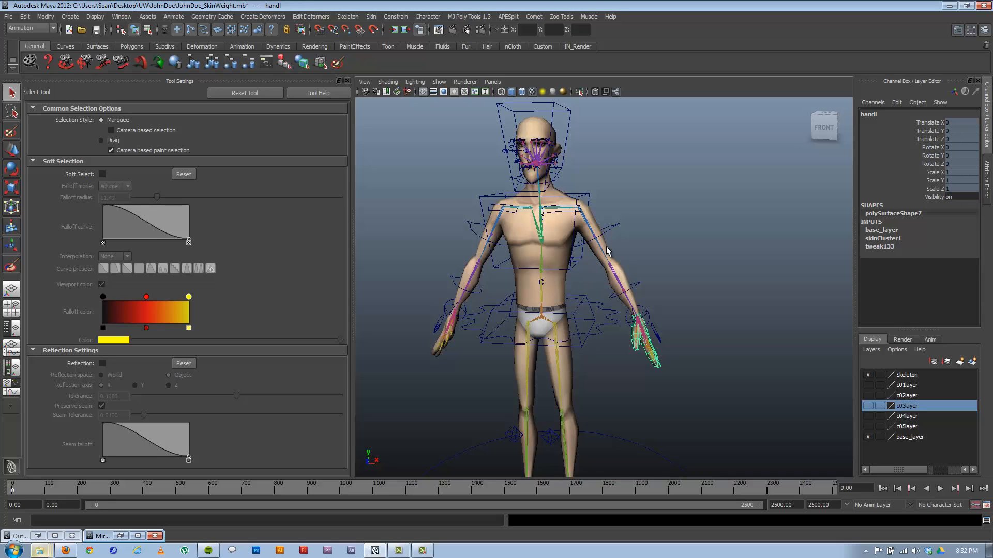
pyautogui.click(525, 268)
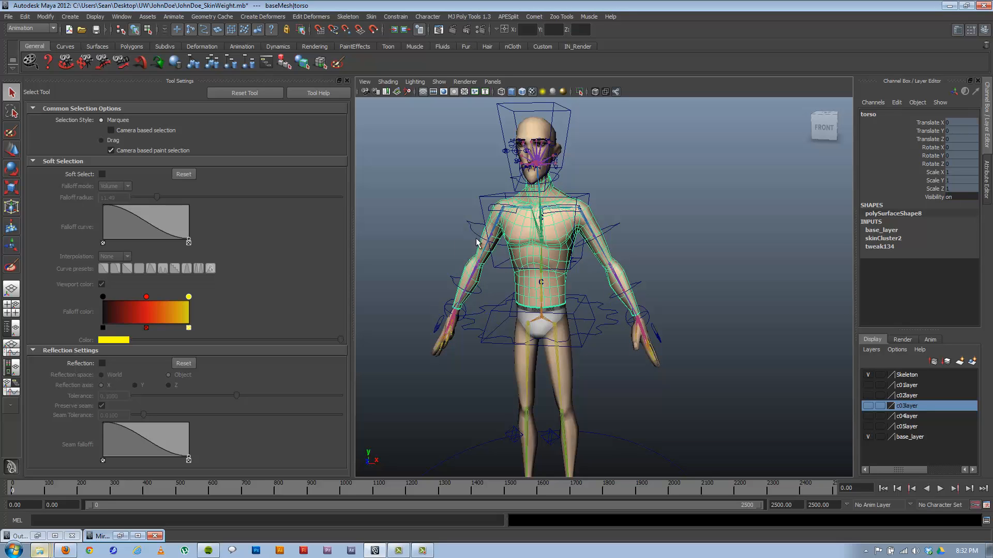
pyautogui.scroll(2, 582, 317)
pyautogui.scroll(1, 581, 317)
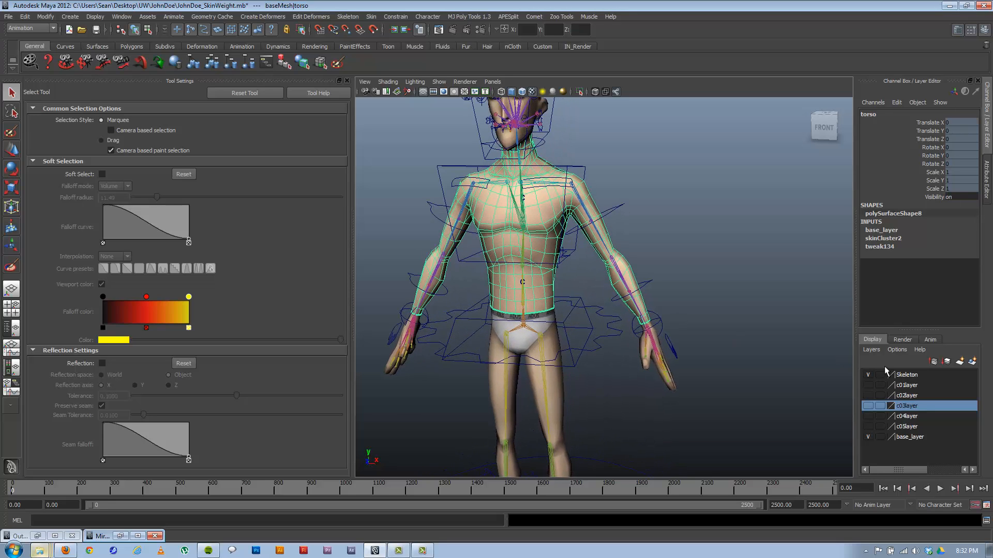
# Step: Show c03layer, hide it to compare the suit with the base torso underneath, and leave it shown
pyautogui.click(869, 406)
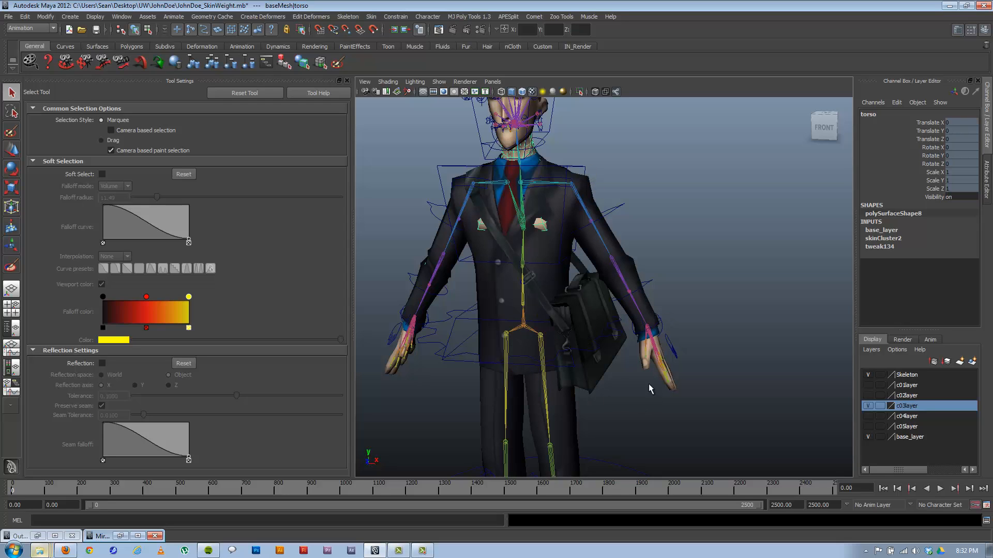
pyautogui.keyDown('alt'); pyautogui.moveTo(569, 350); pyautogui.dragTo(604, 346); pyautogui.keyUp('alt')
pyautogui.keyDown('alt'); pyautogui.moveTo(603, 346); pyautogui.dragTo(821, 392, button='right'); pyautogui.keyUp('alt')
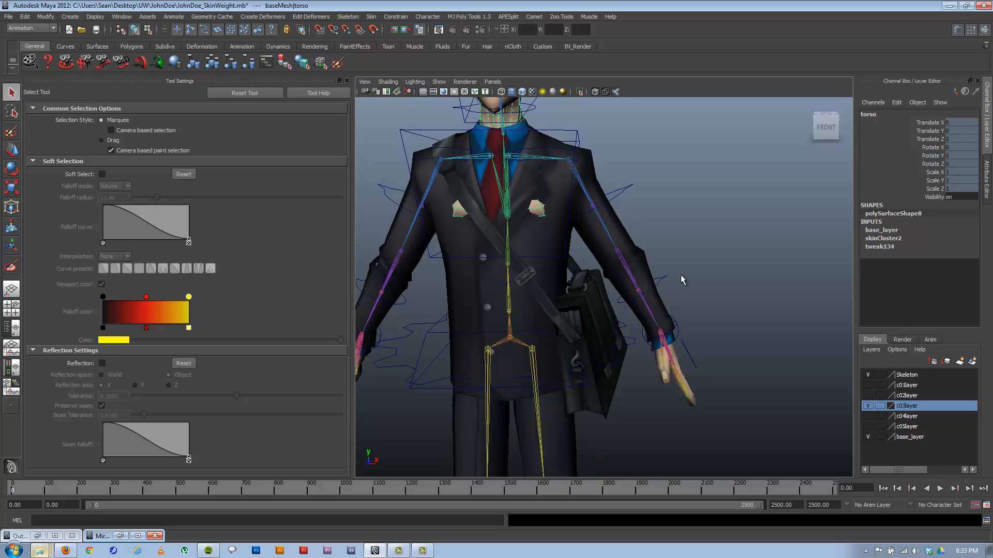
pyautogui.click(868, 405)
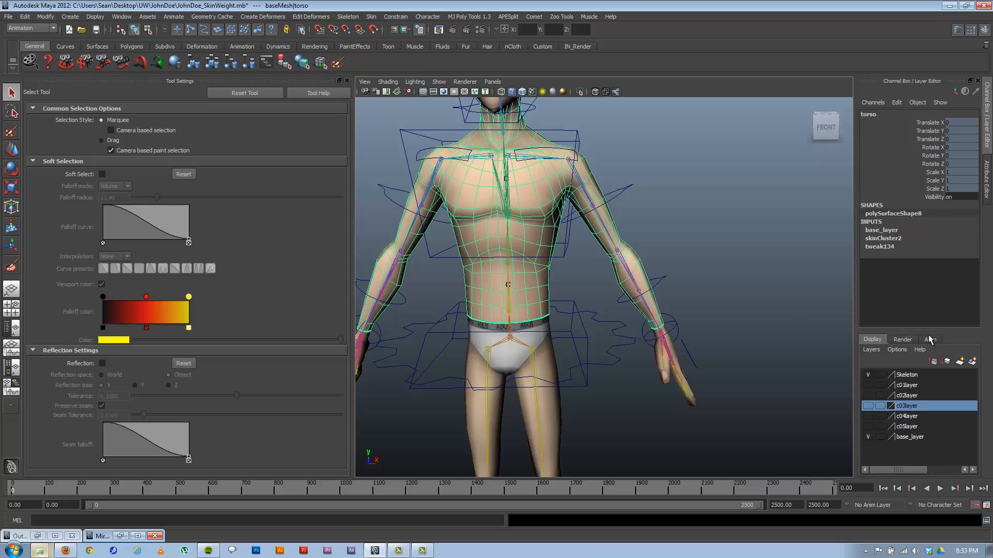
pyautogui.click(868, 406)
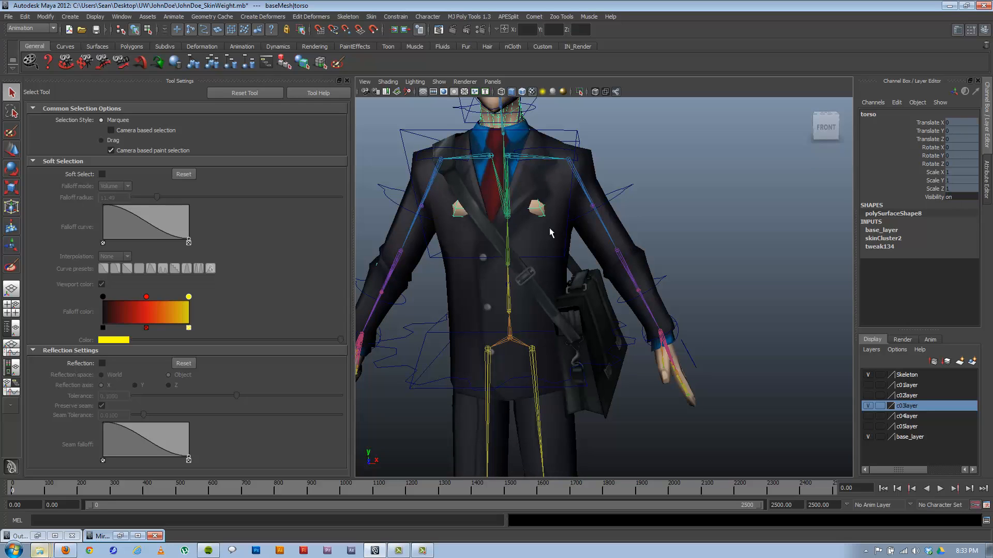
# Step: Smooth-bind the c03 suit's torso mesh to the skeleton starting at cl_hips_JNT
pyautogui.click(642, 256)
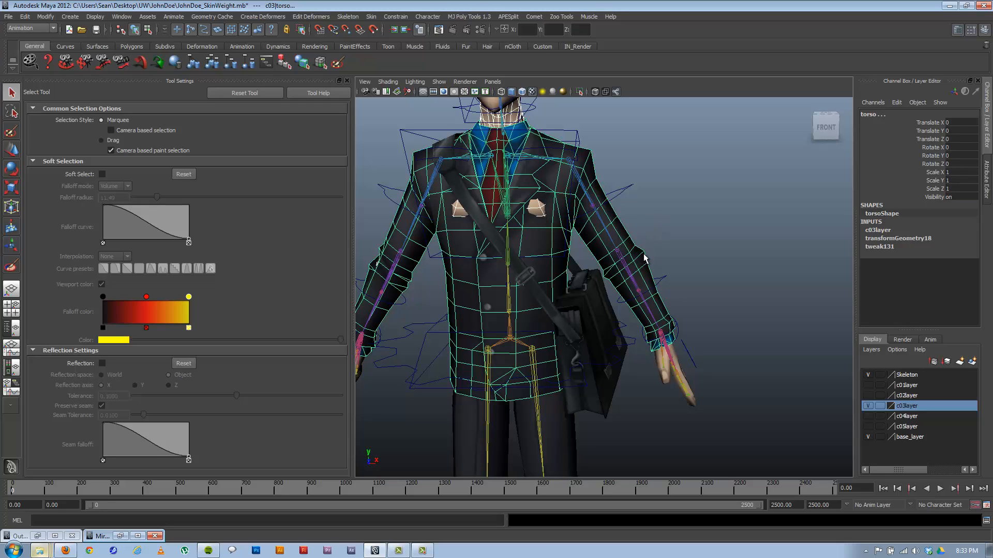
pyautogui.click(674, 240)
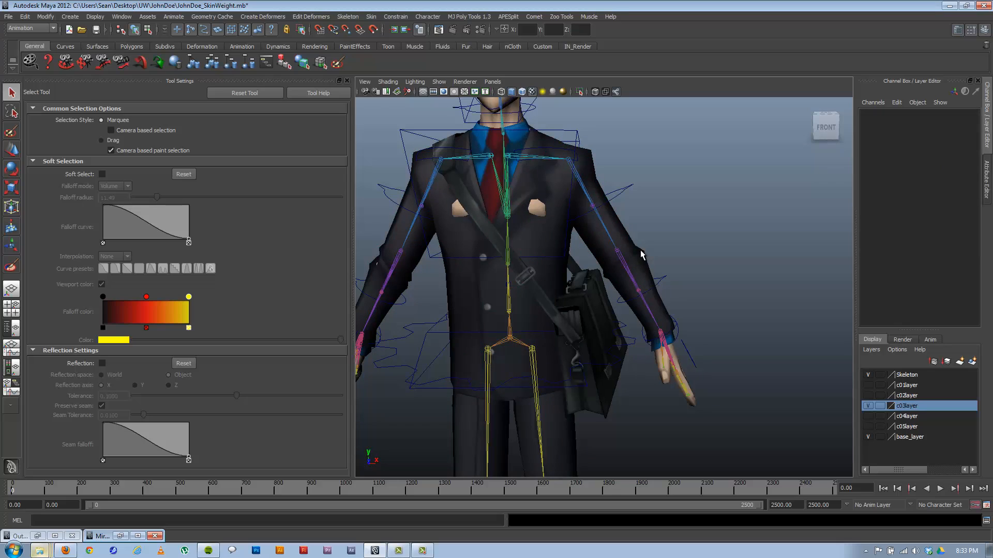
pyautogui.click(528, 356)
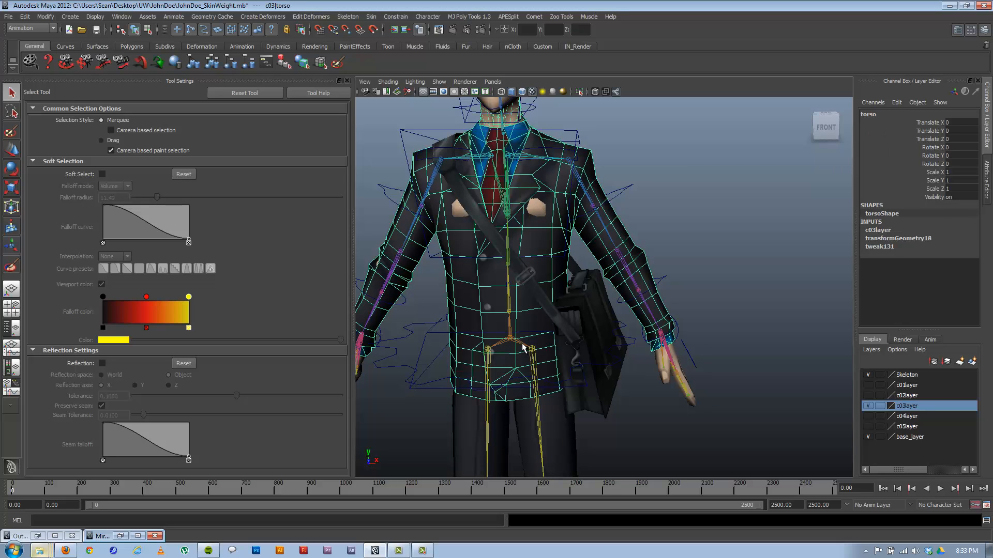
pyautogui.click(523, 348)
pyautogui.click(371, 16)
pyautogui.moveTo(398, 32)
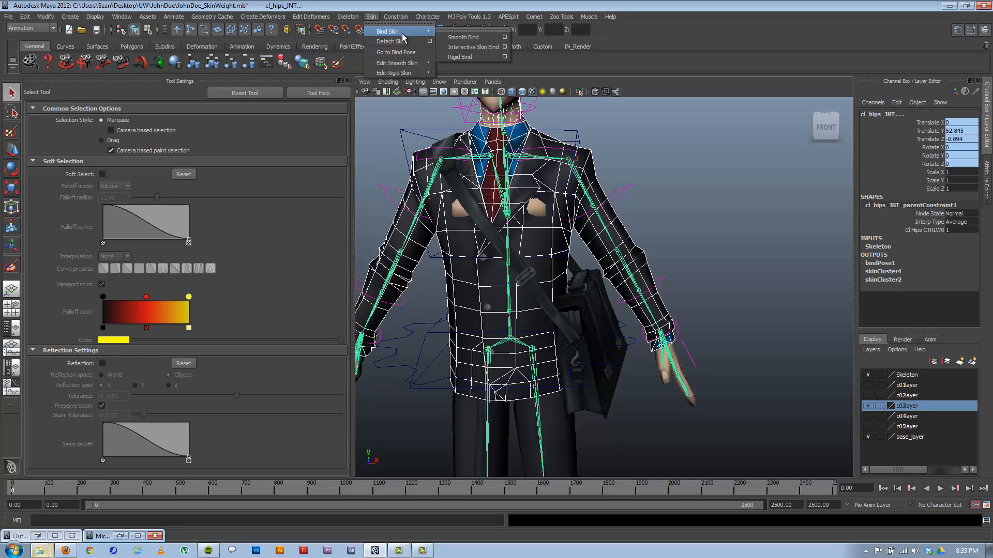
pyautogui.click(504, 37)
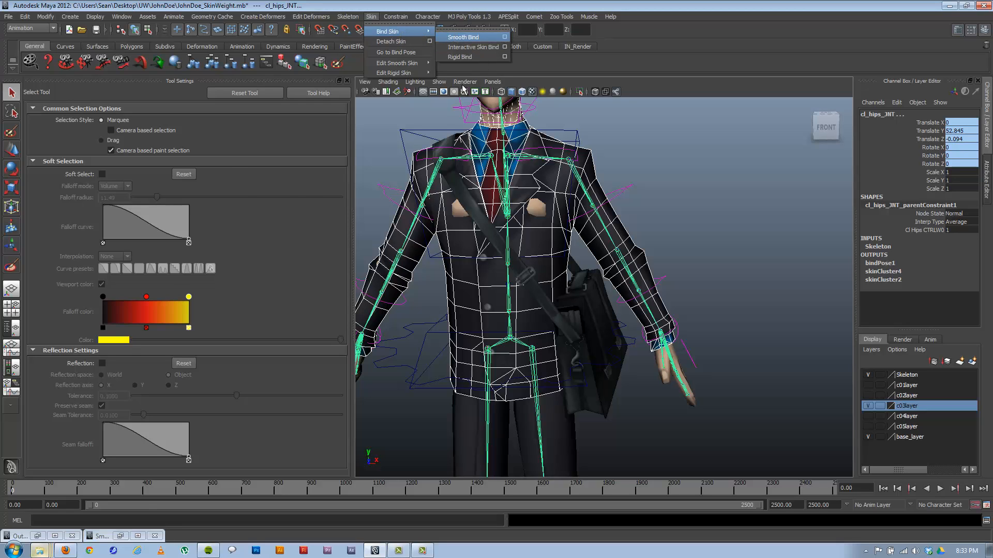
pyautogui.click(215, 297)
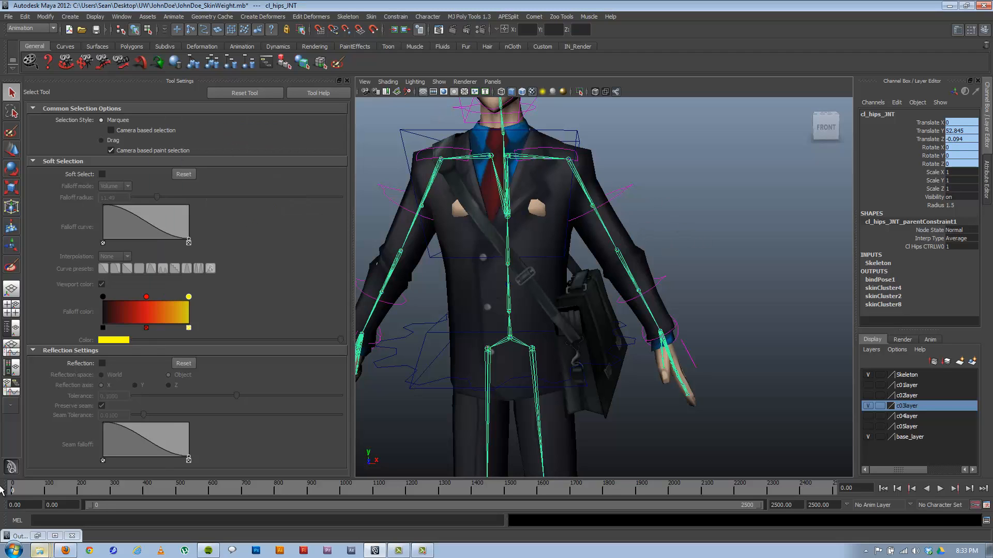
# Step: Select lf_shoulder_fkRIG in the scene hierarchy and expand the fkRIG and ikRIG shoulder chains of both arms
pyautogui.click(38, 535)
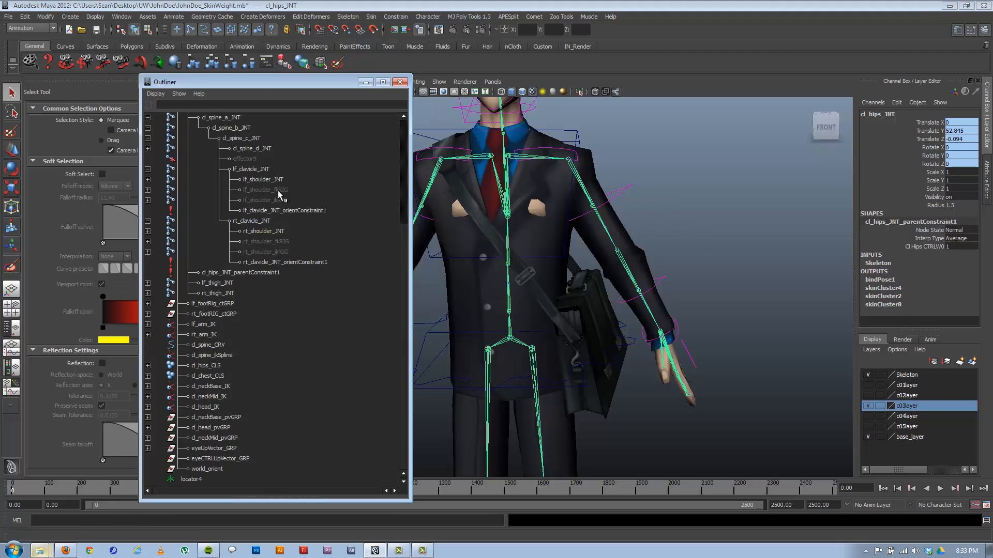
pyautogui.click(277, 190)
pyautogui.click(148, 200)
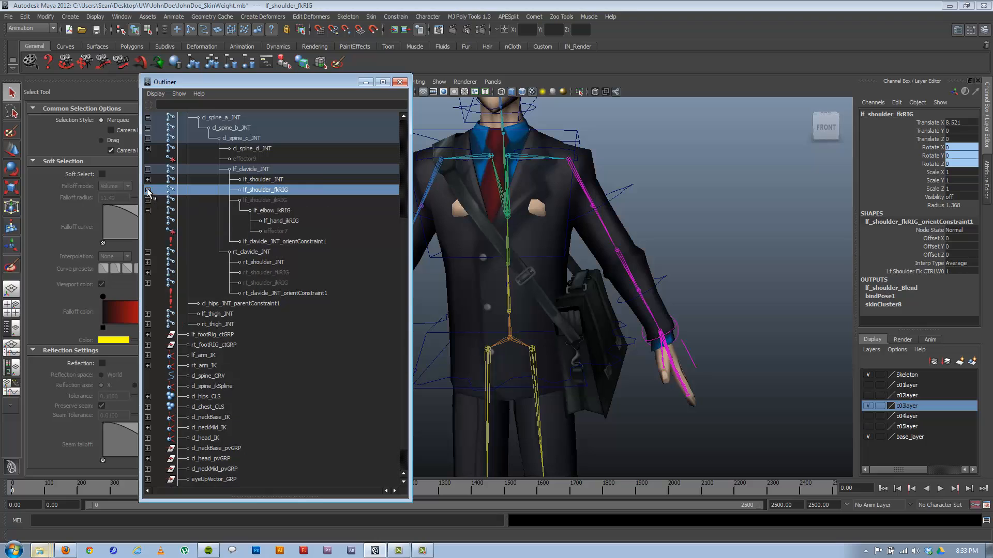
pyautogui.click(147, 190)
pyautogui.click(147, 314)
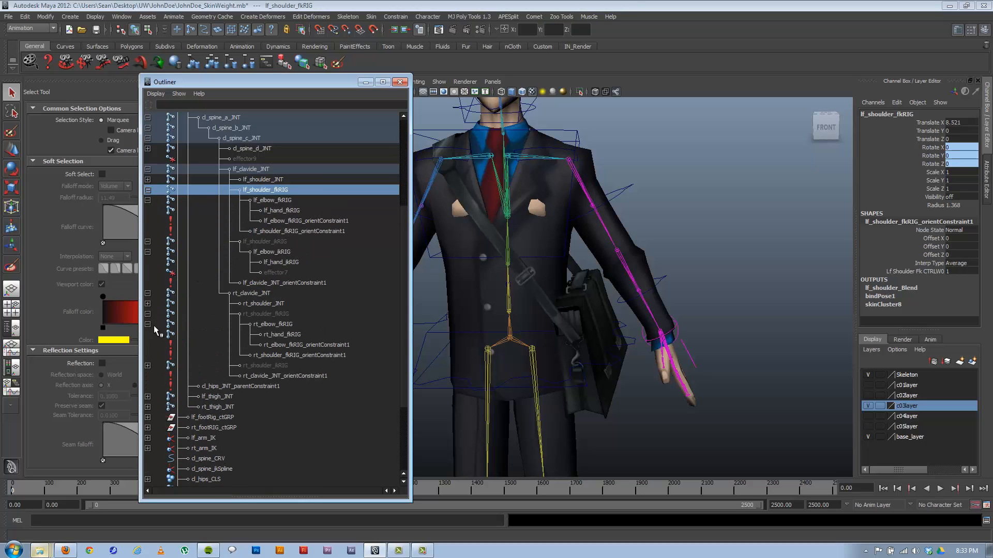
pyautogui.keyDown('shift'); pyautogui.click(148, 366); pyautogui.keyUp('shift')
# Step: Add the remaining shoulder, elbow and hand fkRIG and ikRIG joints of both arms to the selection
pyautogui.keyDown('ctrl'); pyautogui.click(294, 335); pyautogui.keyUp('ctrl')
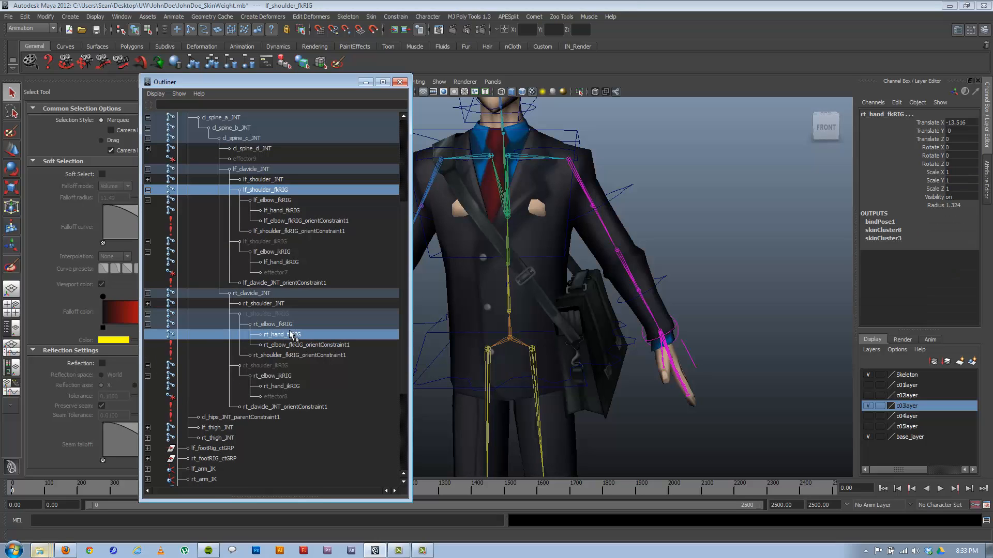
pyautogui.keyDown('ctrl'); pyautogui.click(285, 325); pyautogui.keyUp('ctrl')
pyautogui.keyDown('ctrl'); pyautogui.click(279, 376); pyautogui.keyUp('ctrl')
pyautogui.keyDown('ctrl'); pyautogui.click(283, 386); pyautogui.keyUp('ctrl')
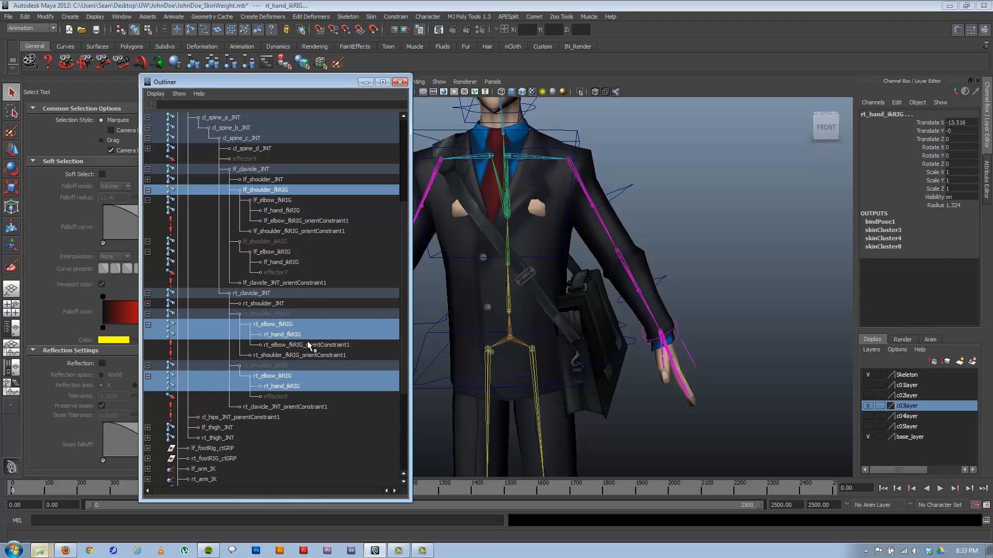
pyautogui.keyDown('ctrl'); pyautogui.click(291, 365); pyautogui.keyUp('ctrl')
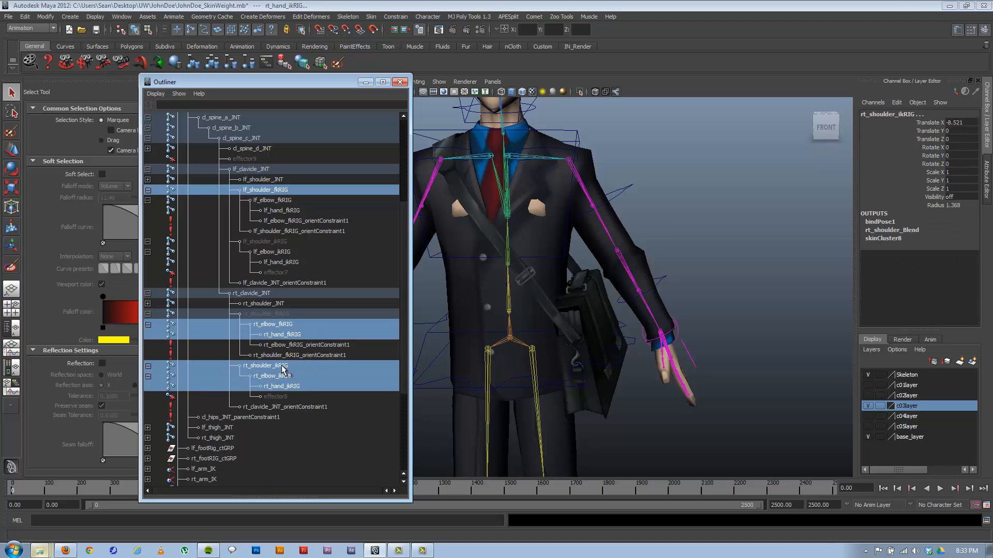
pyautogui.keyDown('ctrl'); pyautogui.click(272, 313); pyautogui.keyUp('ctrl')
pyautogui.keyDown('ctrl'); pyautogui.click(271, 241); pyautogui.keyUp('ctrl')
pyautogui.keyDown('ctrl'); pyautogui.click(273, 251); pyautogui.keyUp('ctrl')
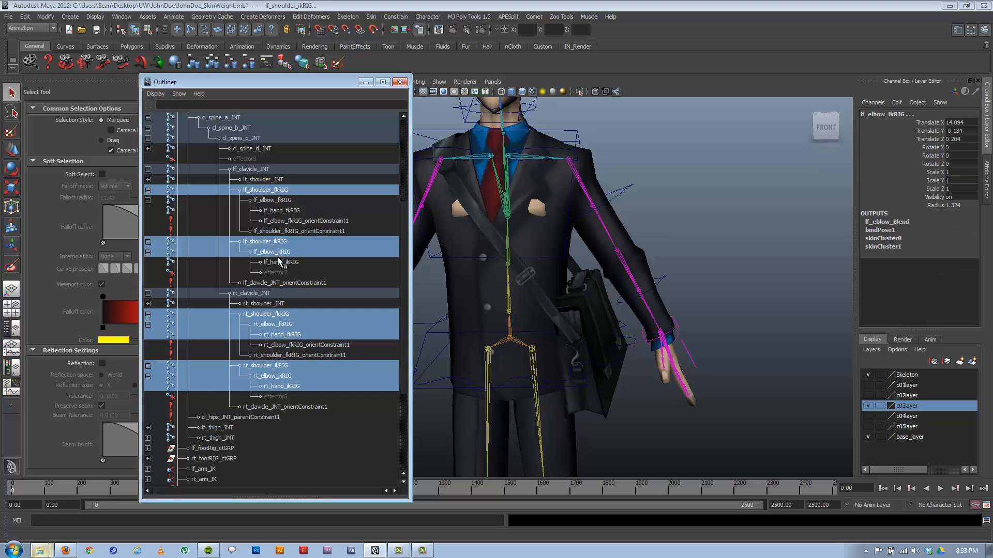
pyautogui.keyDown('ctrl'); pyautogui.click(280, 262); pyautogui.keyUp('ctrl')
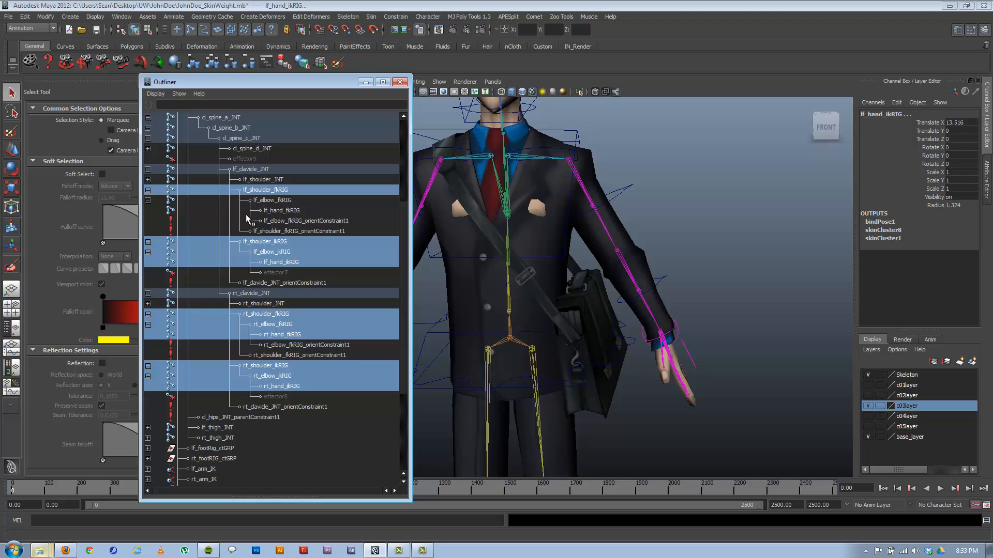
pyautogui.click(270, 190)
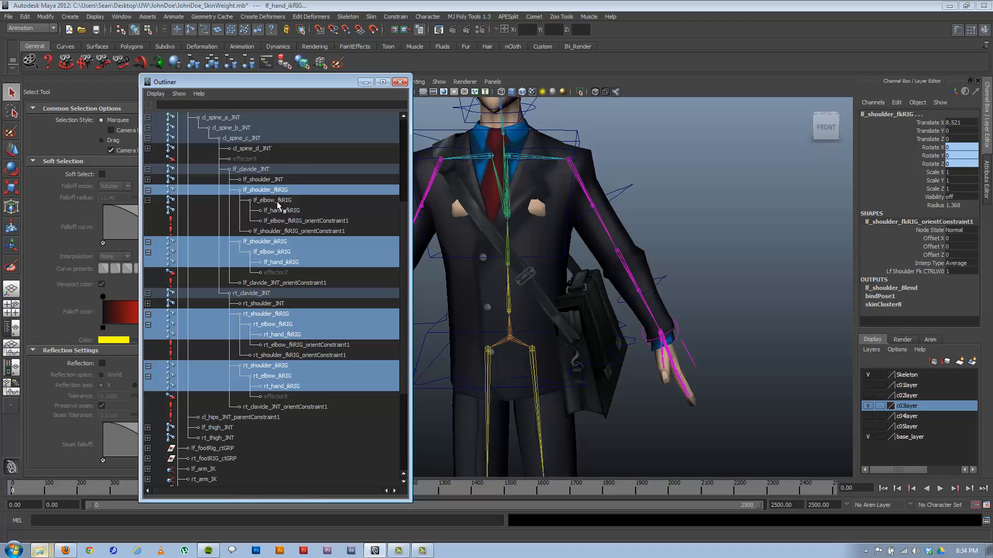
pyautogui.click(277, 201)
pyautogui.click(278, 210)
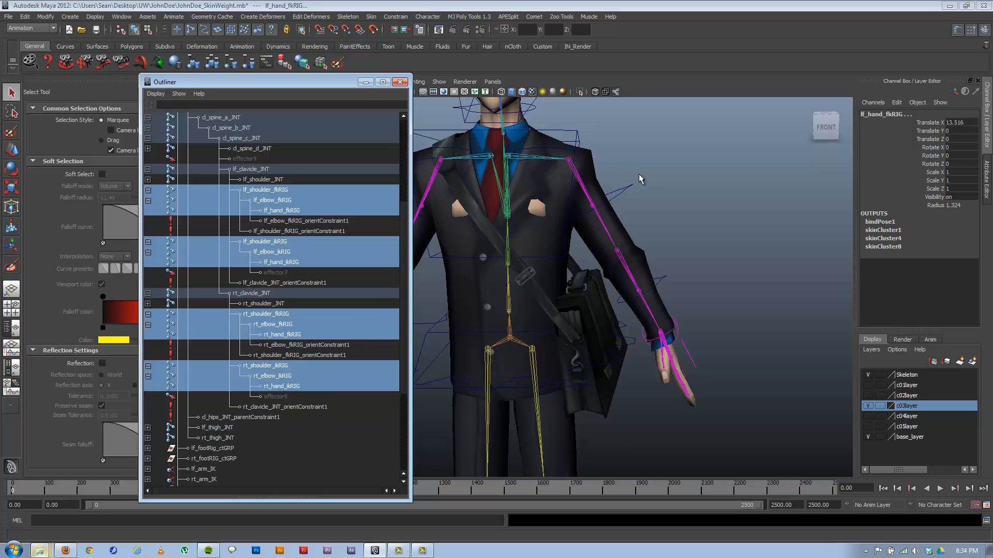
# Step: Add the suit's torso mesh to the selection and remove the selected fkRIG and ikRIG joints from its skin influences
pyautogui.keyDown('alt'); pyautogui.moveTo(586, 281); pyautogui.dragTo(644, 267, button='middle'); pyautogui.keyUp('alt')
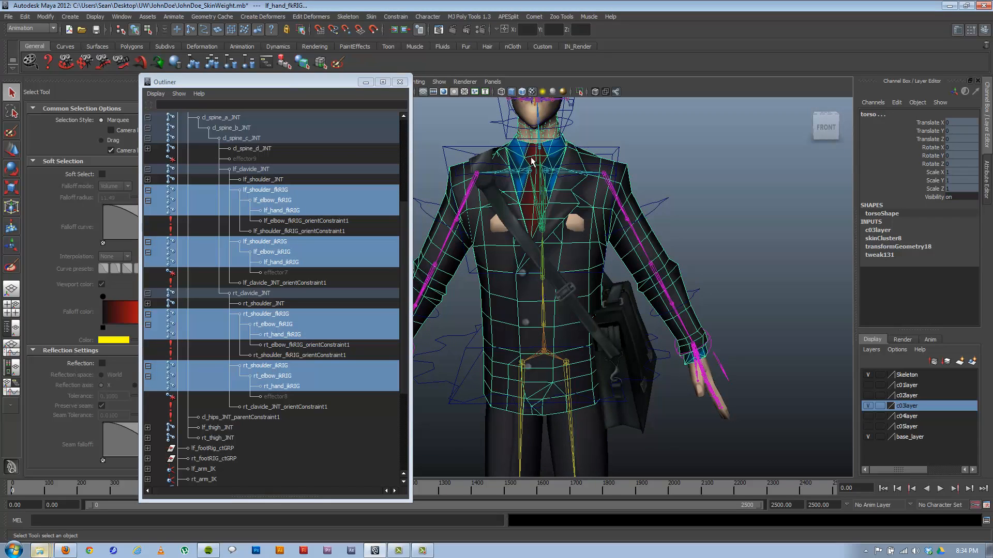
pyautogui.click(672, 268)
pyautogui.click(372, 18)
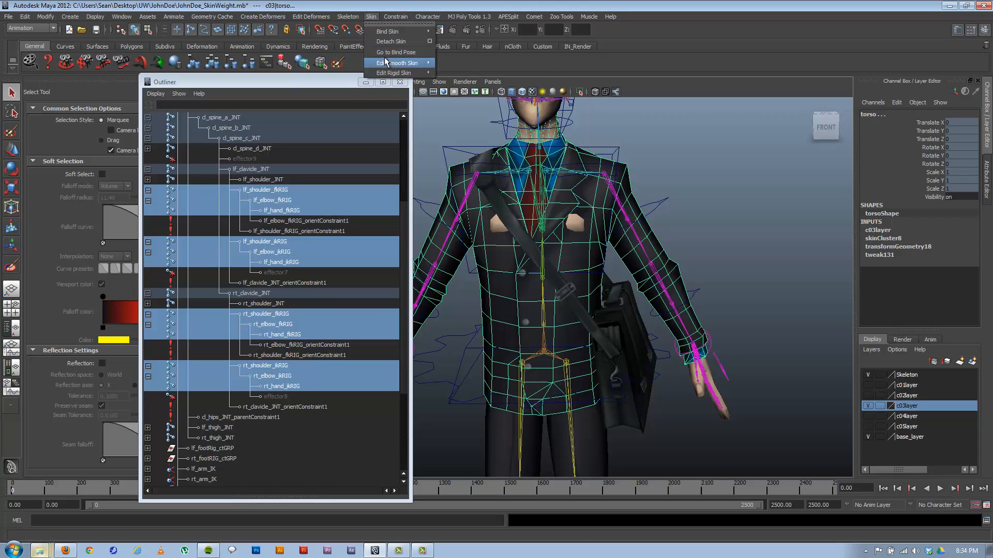
pyautogui.moveTo(386, 65)
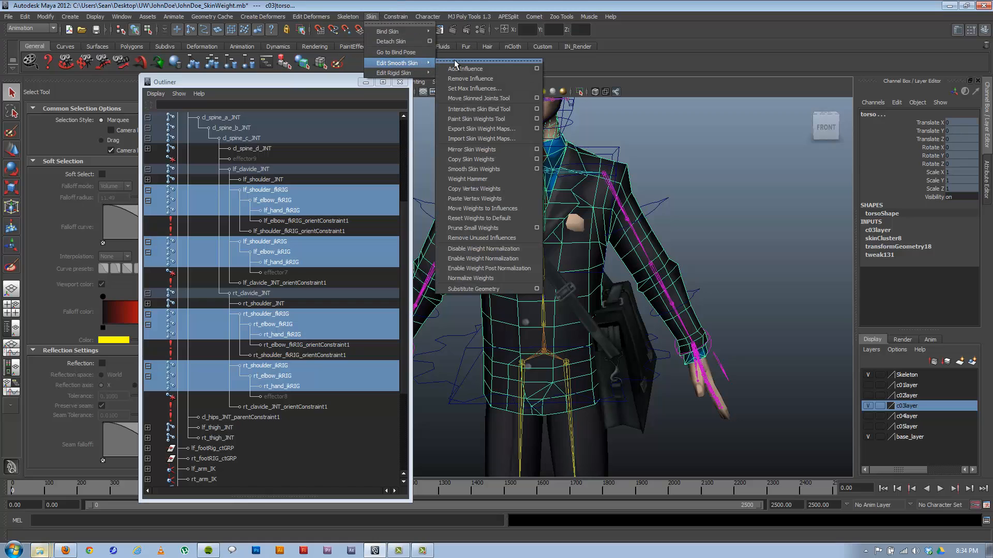
pyautogui.click(482, 78)
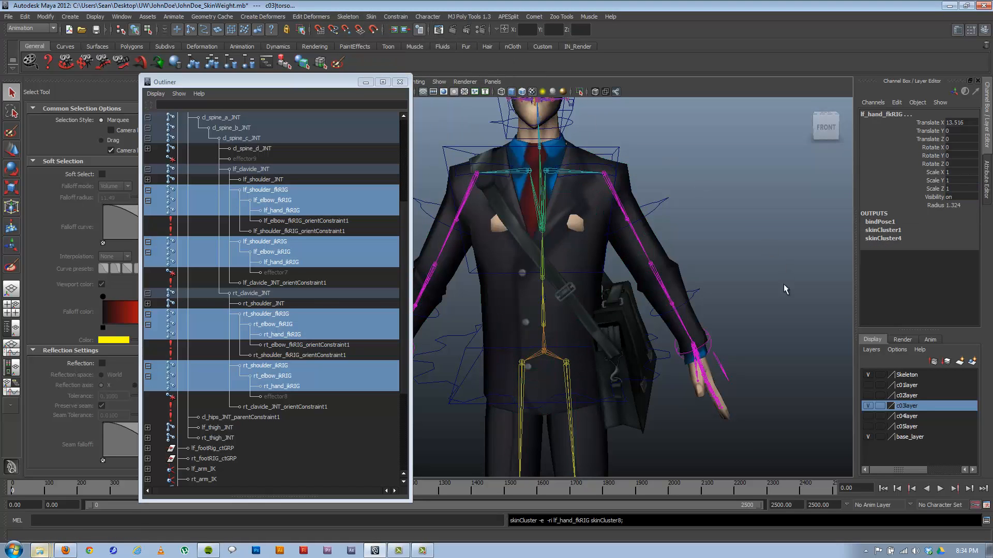
# Step: Rotate the left elbow FK control about -79 degrees in Z to test the suit sleeve's deformation, and undo the rotation
pyautogui.keyDown('alt'); pyautogui.moveTo(594, 220); pyautogui.dragTo(640, 263, button='right'); pyautogui.keyUp('alt')
pyautogui.click(684, 273)
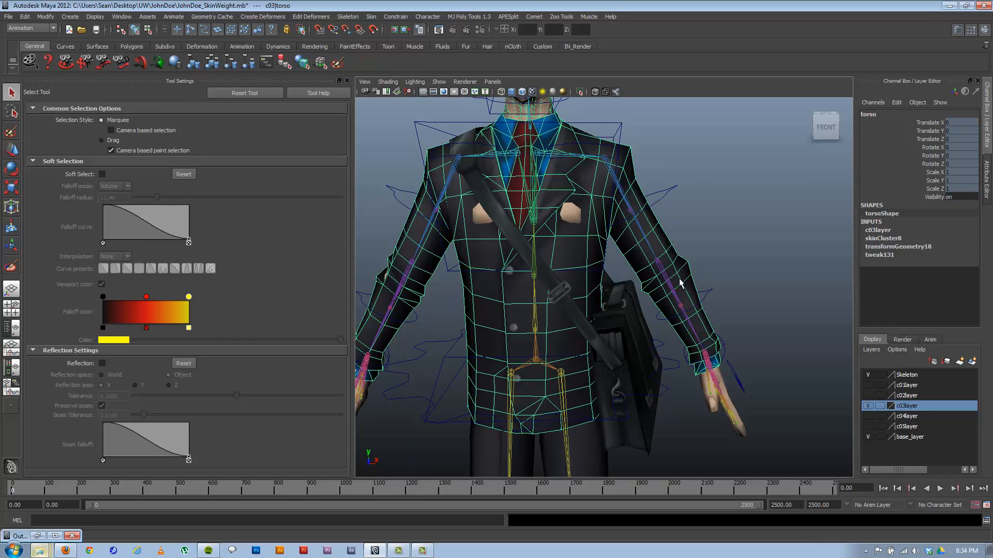
pyautogui.click(664, 201)
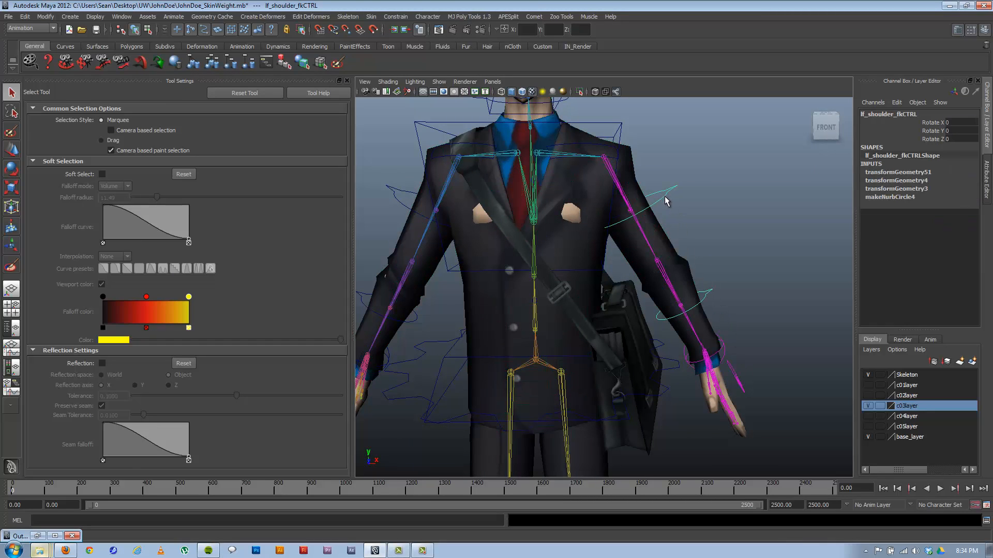
pyautogui.click(708, 298)
pyautogui.press('e')
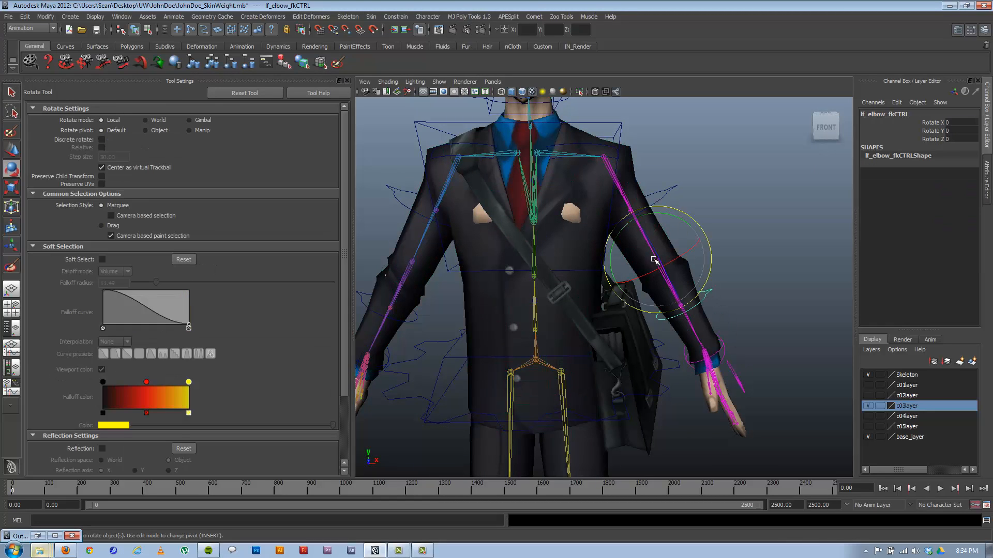
pyautogui.moveTo(655, 254); pyautogui.dragTo(749, 322)
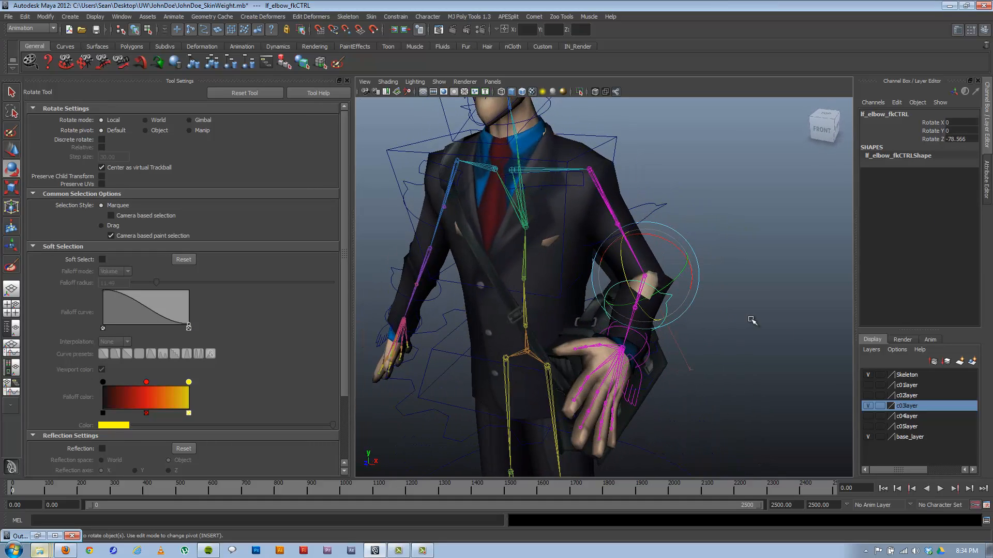
pyautogui.click(869, 436)
pyautogui.keyDown('alt'); pyautogui.moveTo(610, 290); pyautogui.dragTo(438, 275); pyautogui.keyUp('alt')
pyautogui.hotkey('ctrl', 'z')
pyautogui.hotkey('ctrl', 'z')
pyautogui.hotkey('ctrl', 'z')
pyautogui.hotkey('ctrl', 'z')
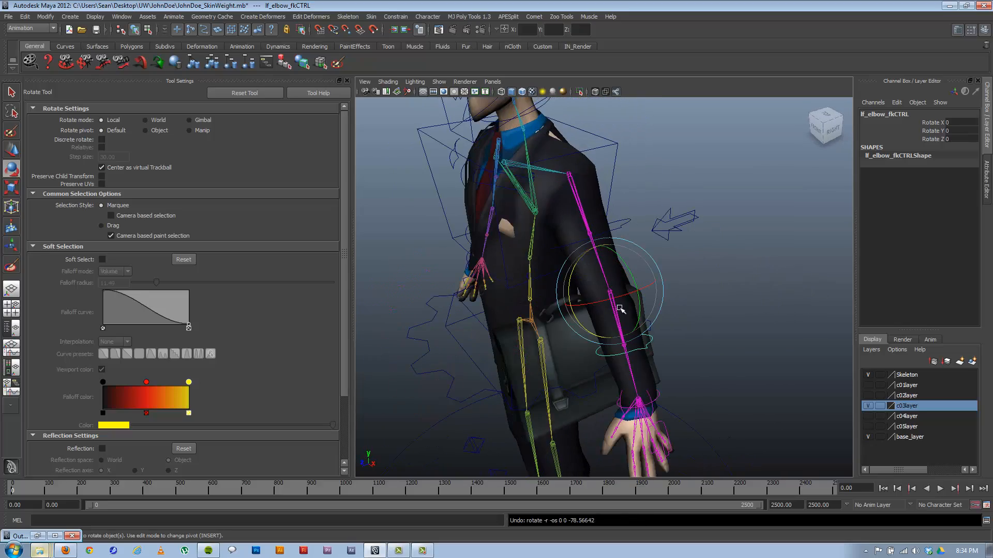
pyautogui.hotkey('ctrl', 'z')
# Step: Rotate the left shoulder FK control about -45 degrees in Y to test the suit's shoulder deformation, and undo it
pyautogui.click(653, 206)
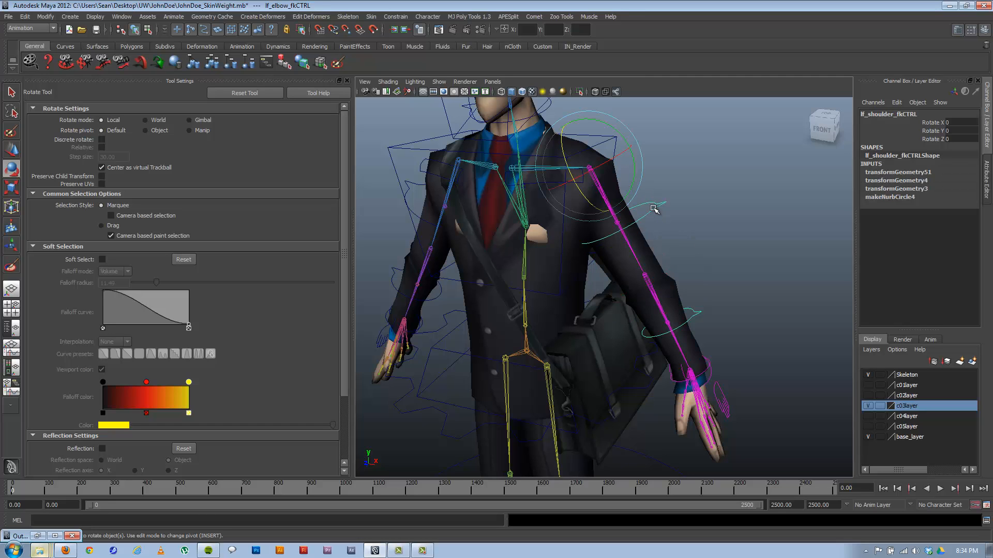
pyautogui.moveTo(647, 175); pyautogui.dragTo(656, 289)
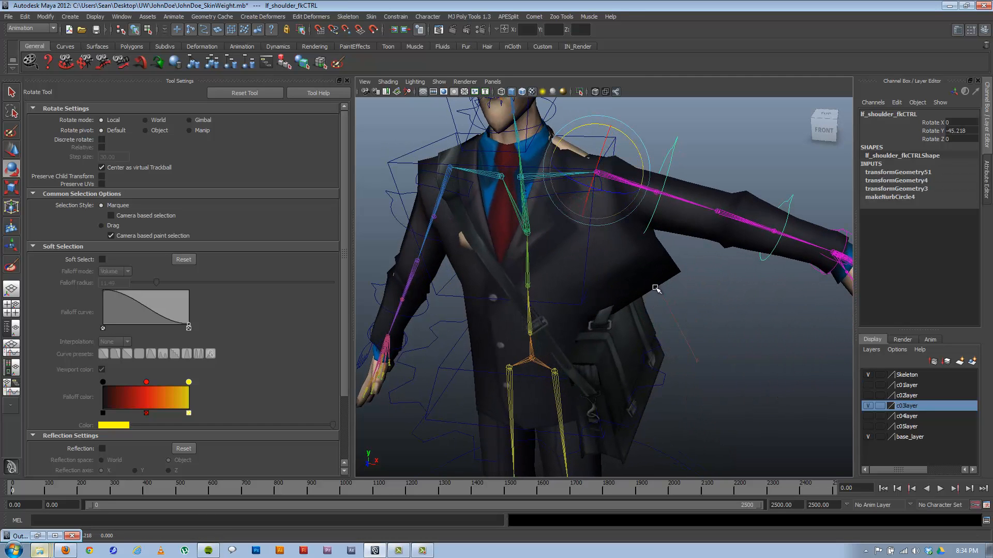
pyautogui.hotkey('ctrl', 'z')
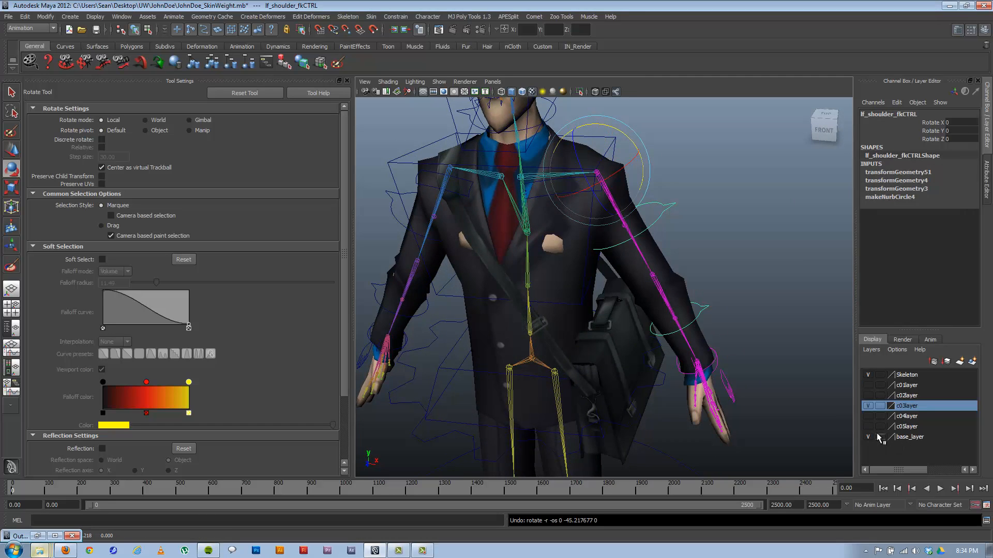
# Step: Select the base mesh torso and add the c03 suit torso to the selection
pyautogui.click(557, 245)
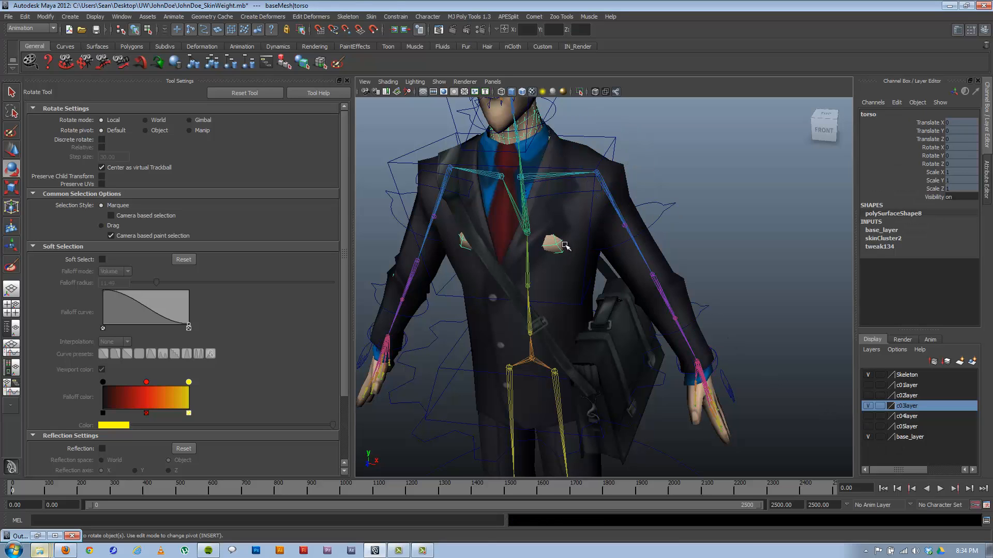
pyautogui.moveTo(536, 248)
pyautogui.keyDown('alt'); pyautogui.mouseDown()
pyautogui.moveTo(545, 233)
pyautogui.moveTo(551, 245)
pyautogui.mouseUp(); pyautogui.keyUp('alt')
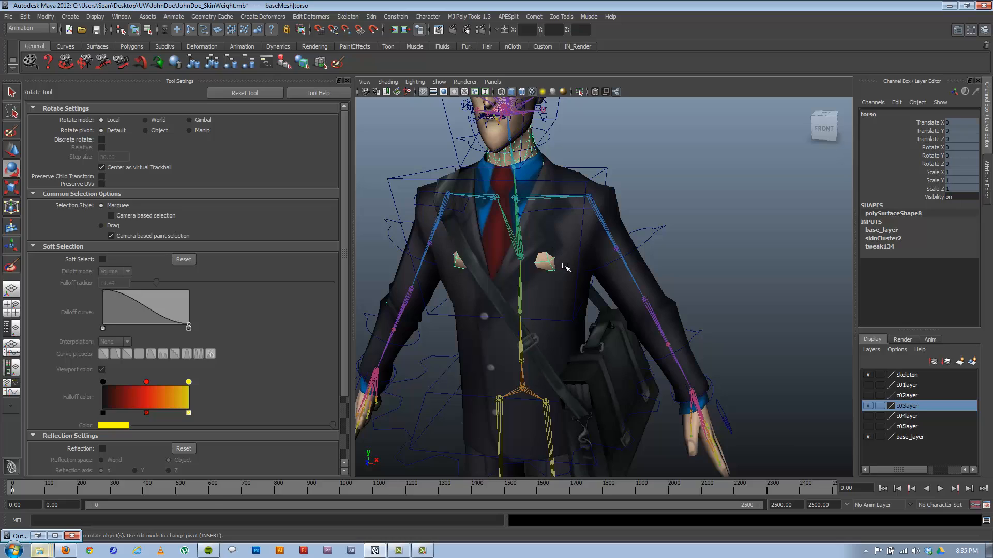
pyautogui.click(565, 267)
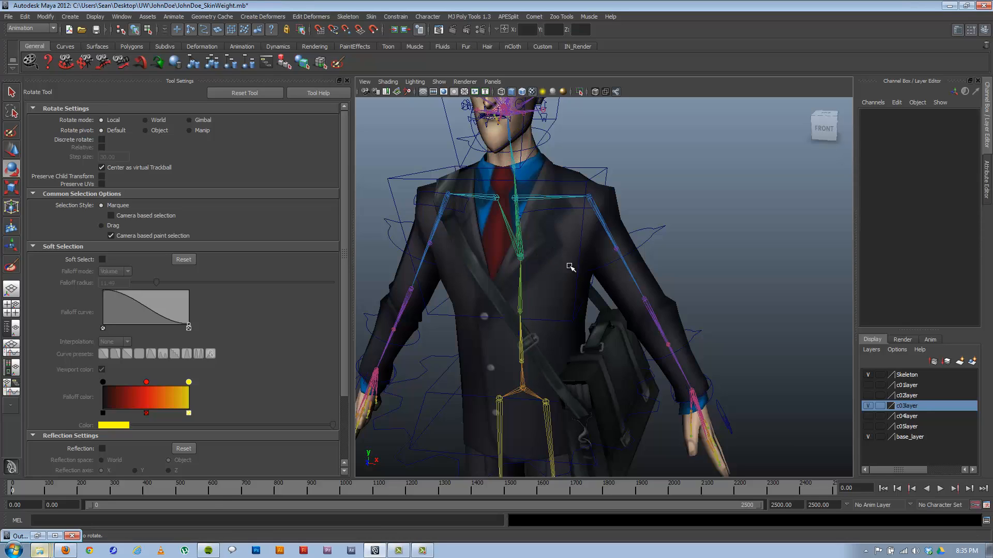
pyautogui.hotkey('ctrl', 'z')
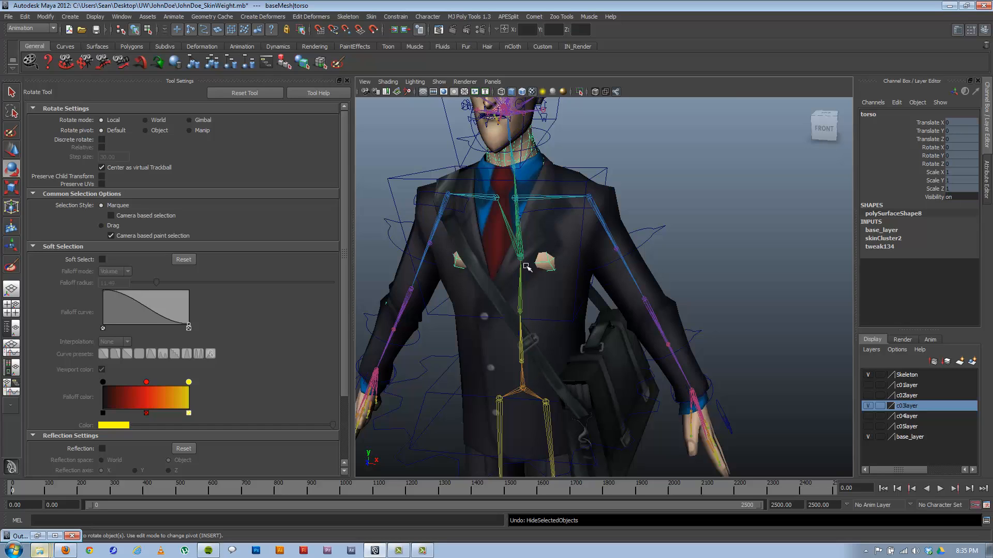
pyautogui.click(651, 283)
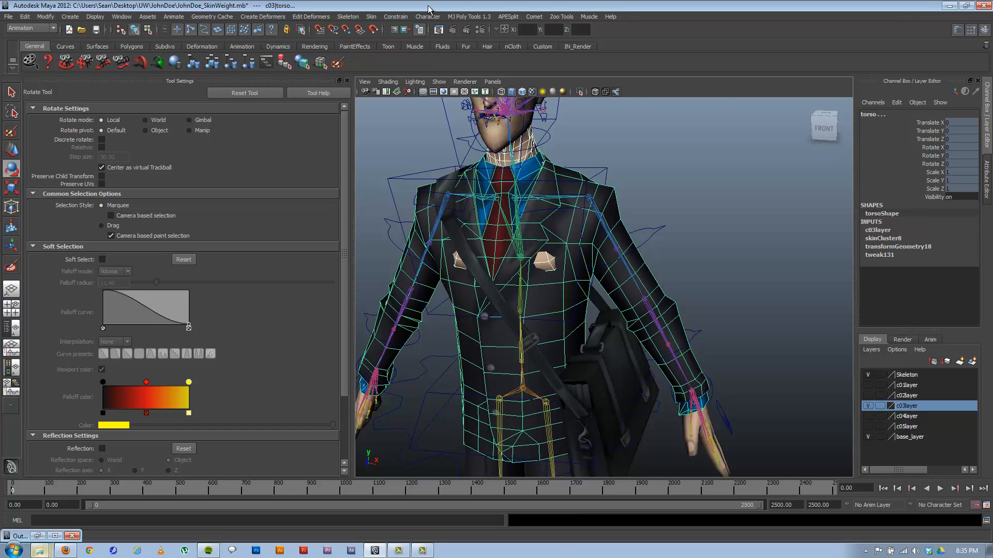
# Step: Open the Copy Skin Weights options and set Influence Association 1 to Name and Influence Association 2 to One to one
pyautogui.click(372, 17)
pyautogui.moveTo(403, 62)
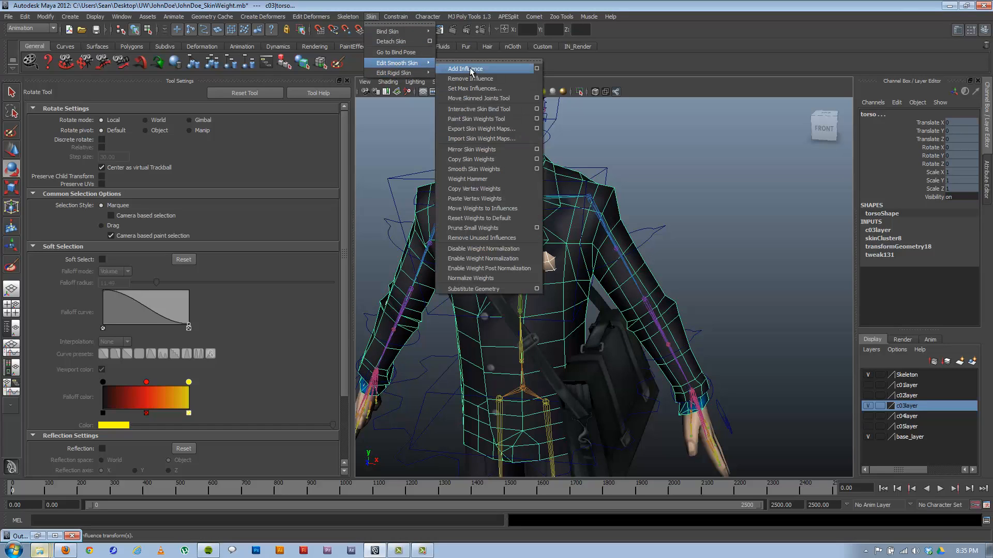
pyautogui.click(537, 159)
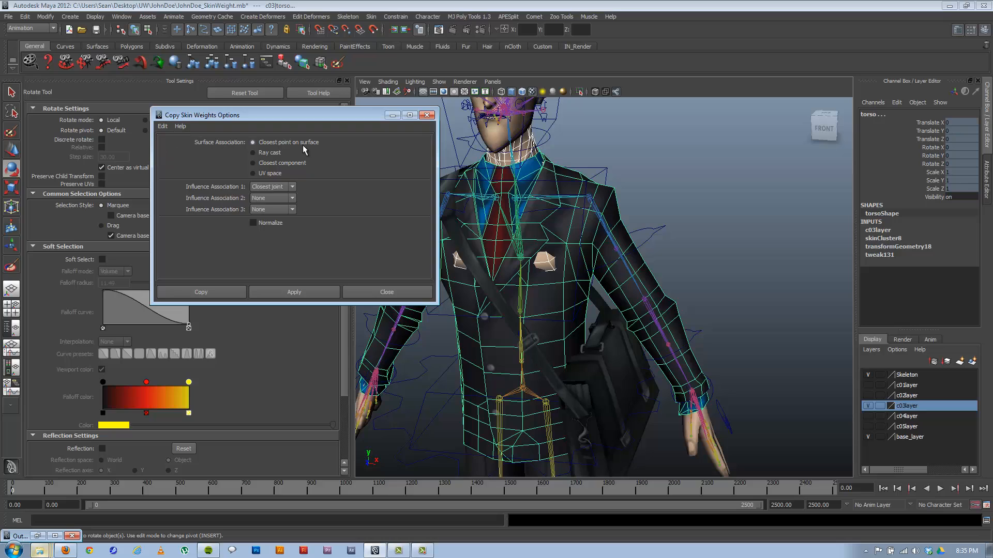
pyautogui.click(288, 188)
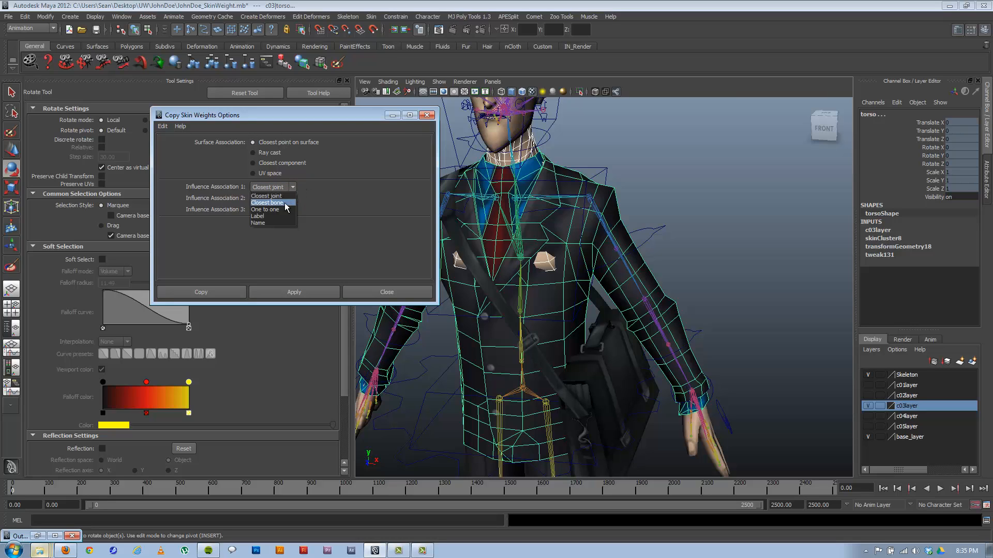
pyautogui.click(278, 222)
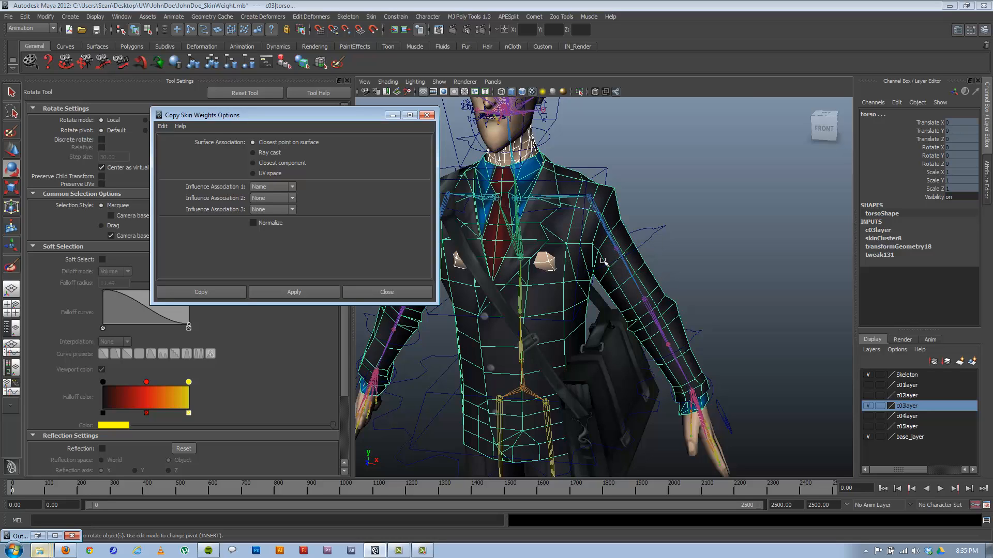
pyautogui.click(268, 199)
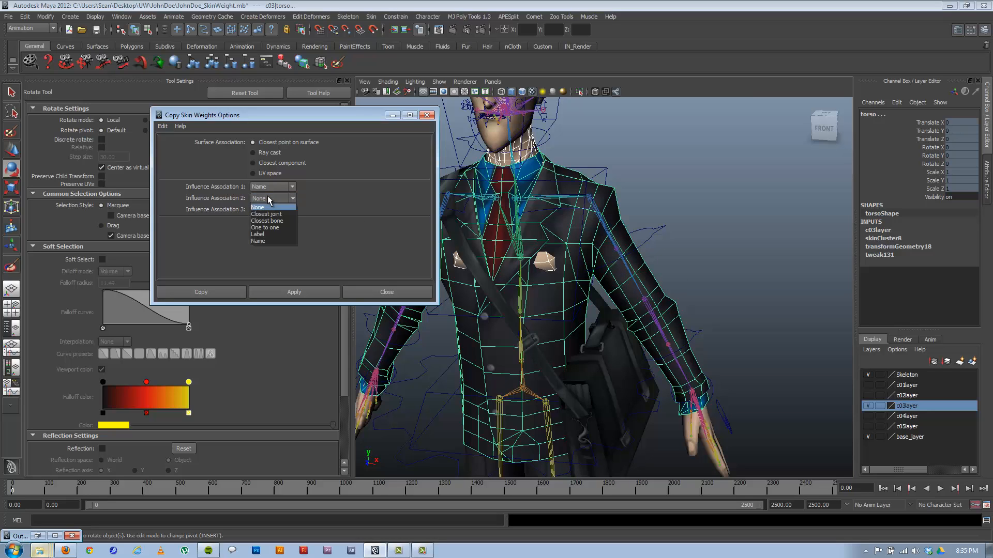
pyautogui.click(269, 228)
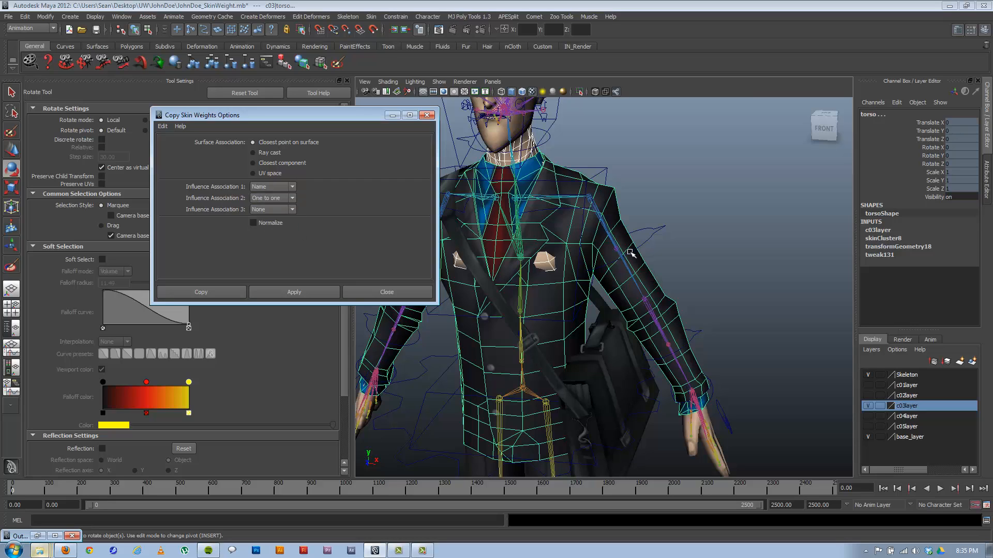
# Step: Choose a third influence association and copy the base torso's skin weights onto the suit torso
pyautogui.click(288, 210)
pyautogui.click(274, 226)
pyautogui.click(288, 293)
pyautogui.click(392, 115)
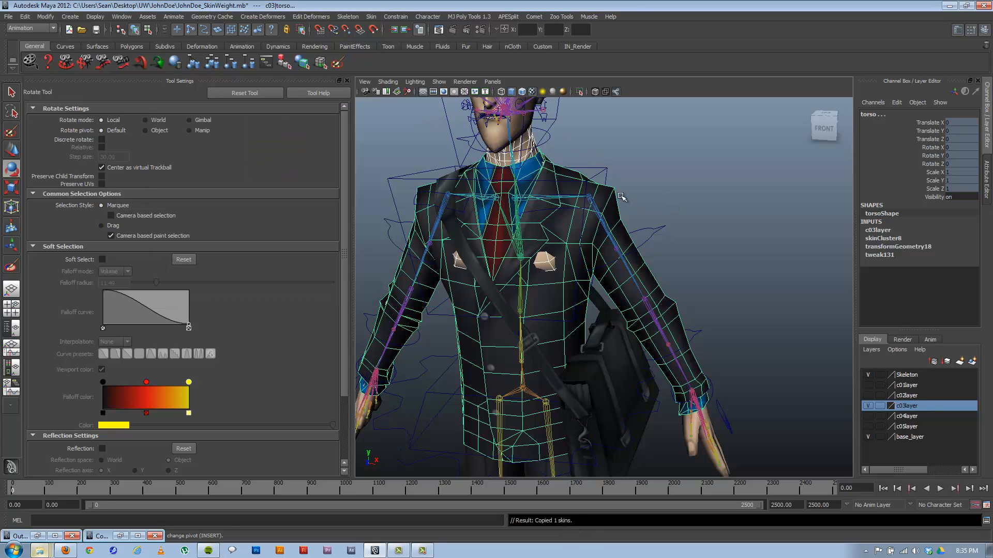
# Step: Rotate the left shoulder FK control about -55 degrees in Y and inspect how the suit deforms with the copied weights
pyautogui.click(649, 227)
pyautogui.moveTo(634, 165); pyautogui.dragTo(597, 143)
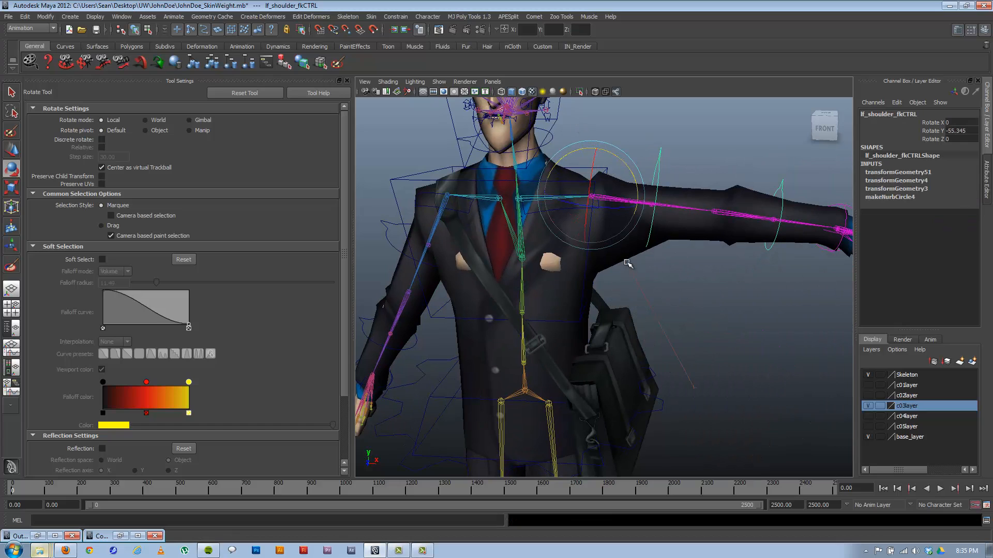
pyautogui.click(642, 250)
pyautogui.keyDown('alt'); pyautogui.moveTo(642, 250); pyautogui.dragTo(565, 279); pyautogui.keyUp('alt')
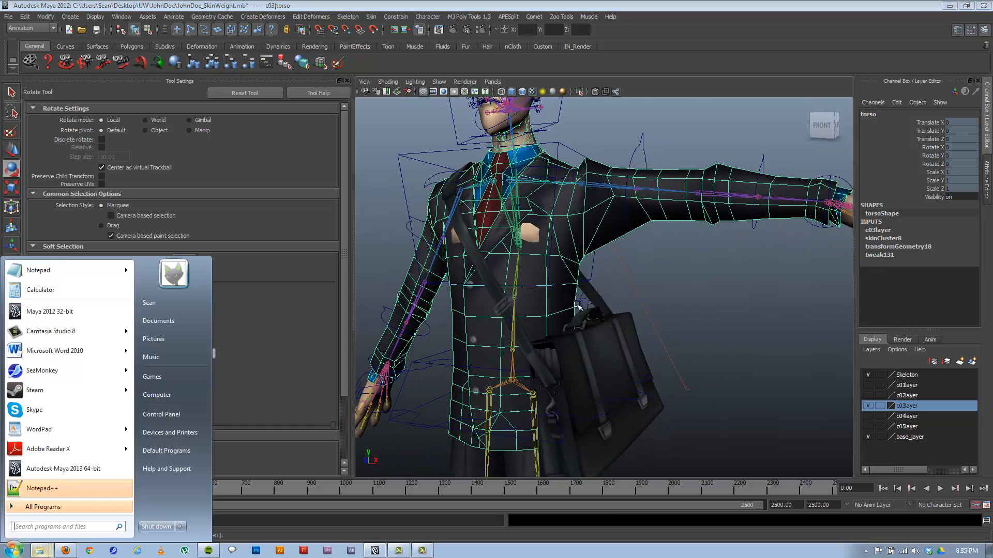
pyautogui.press('super')
pyautogui.click(682, 252)
pyautogui.keyDown('alt'); pyautogui.moveTo(688, 253); pyautogui.dragTo(706, 274); pyautogui.keyUp('alt')
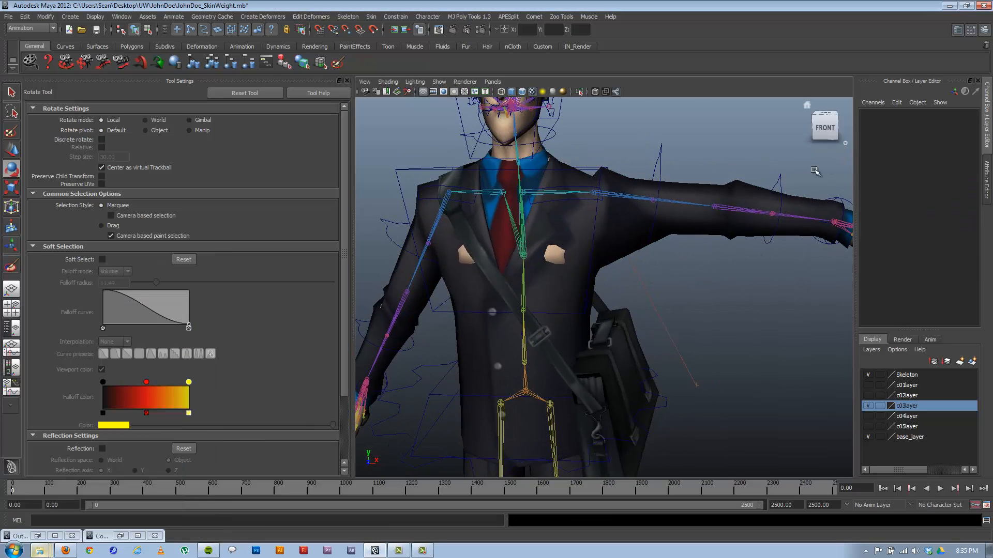
# Step: Bend the left elbow FK control about -91 degrees in Z and inspect the sleeve's deformation around the elbow and wrist
pyautogui.click(775, 182)
pyautogui.keyDown('alt'); pyautogui.moveTo(761, 221); pyautogui.dragTo(661, 323); pyautogui.keyUp('alt')
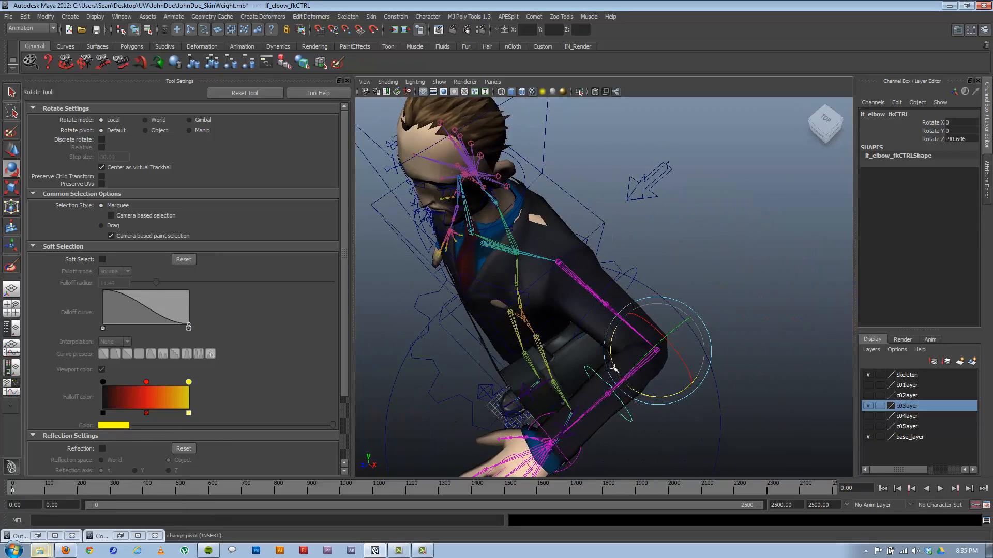
pyautogui.keyDown('alt'); pyautogui.moveTo(612, 367); pyautogui.dragTo(738, 328); pyautogui.keyUp('alt')
pyautogui.click(742, 366)
pyautogui.hotkey('ctrl', 'z')
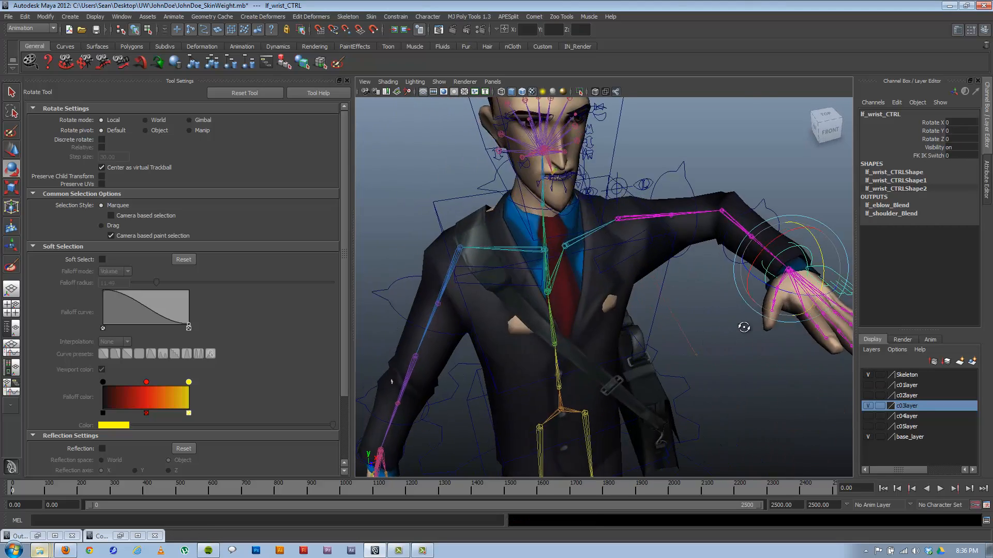
pyautogui.keyDown('alt'); pyautogui.moveTo(662, 283); pyautogui.dragTo(646, 197); pyautogui.keyUp('alt')
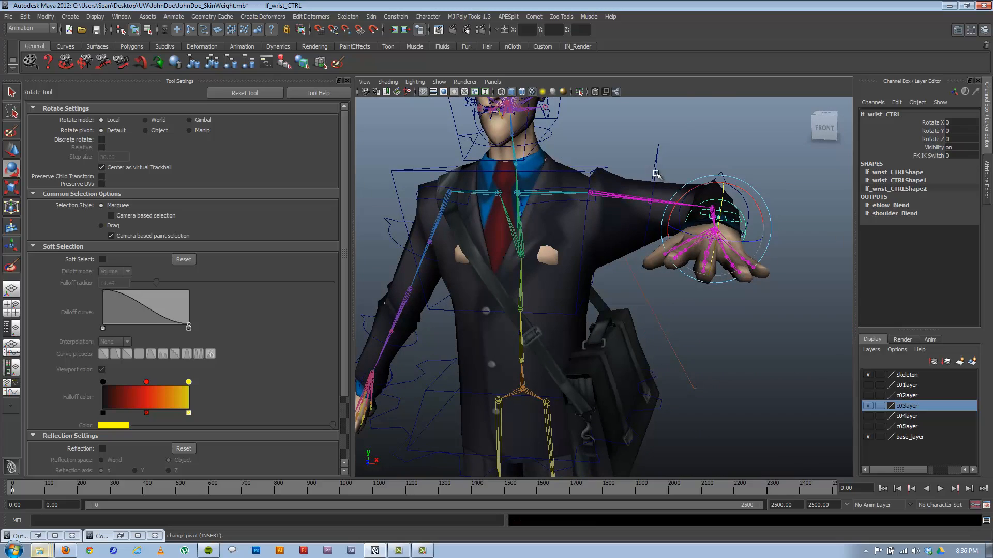
# Step: Lower the left arm and reset the left shoulder FK control's Rotate Y to 0
pyautogui.click(656, 174)
pyautogui.moveTo(631, 157); pyautogui.dragTo(671, 199)
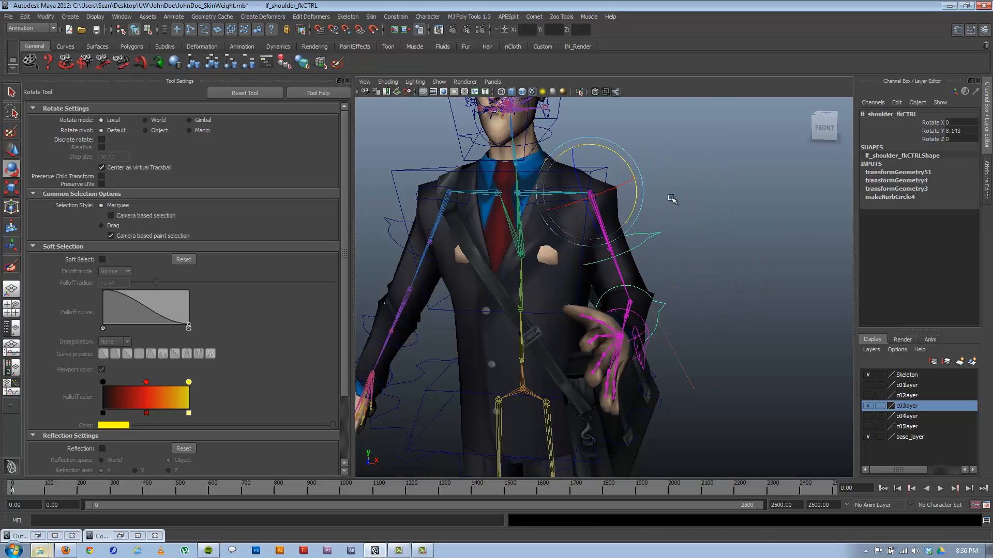
pyautogui.doubleClick(953, 130)
pyautogui.write('0')
pyautogui.press('Return')
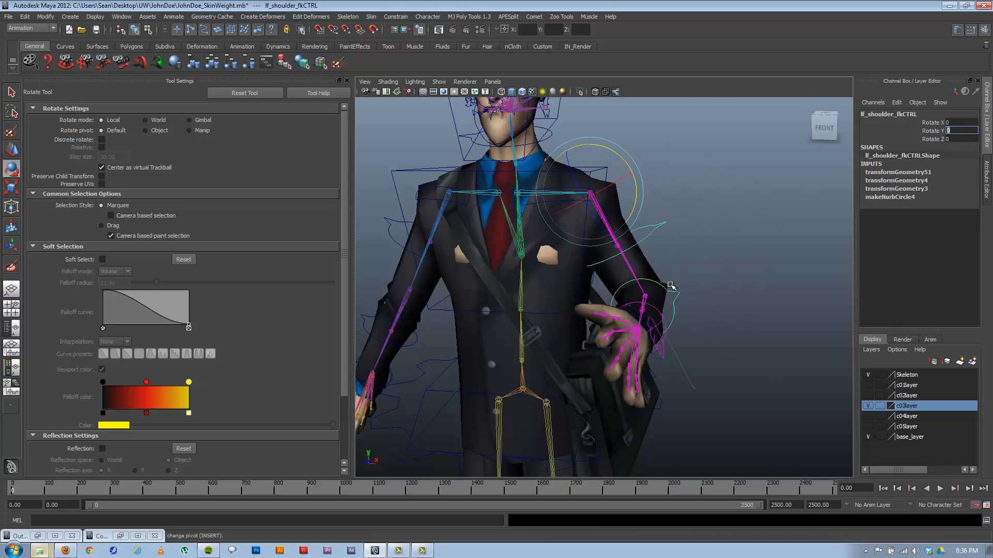
# Step: Straighten the left elbow by resetting its FK control's Rotate Z to 0
pyautogui.click(675, 299)
pyautogui.moveTo(633, 284); pyautogui.dragTo(657, 345)
pyautogui.doubleClick(961, 138)
pyautogui.write('0')
pyautogui.press('Return')
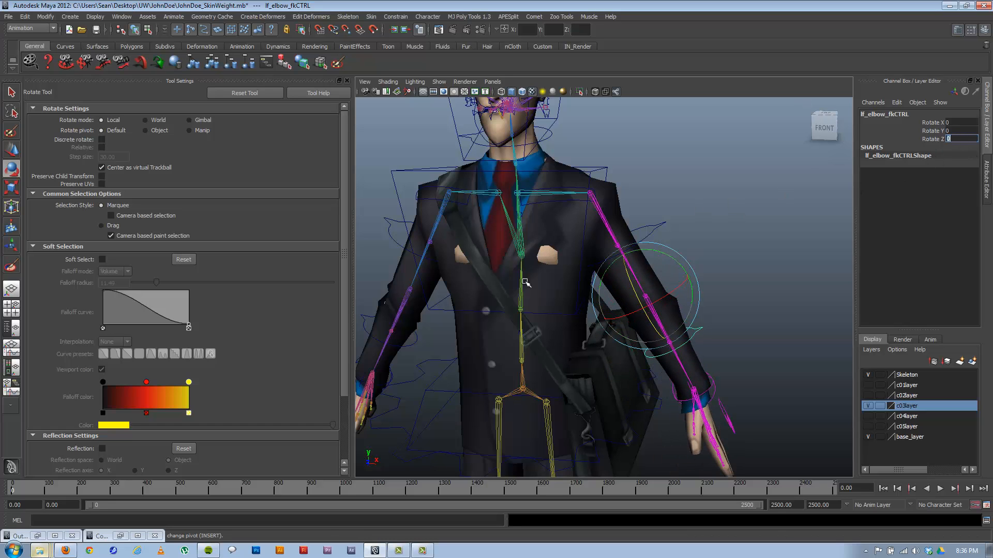
# Step: Toggle the visibility of c03layer to compare the suit with the base body, and leave the layer hidden
pyautogui.keyDown('alt'); pyautogui.moveTo(611, 277); pyautogui.dragTo(547, 284, button='right'); pyautogui.keyUp('alt')
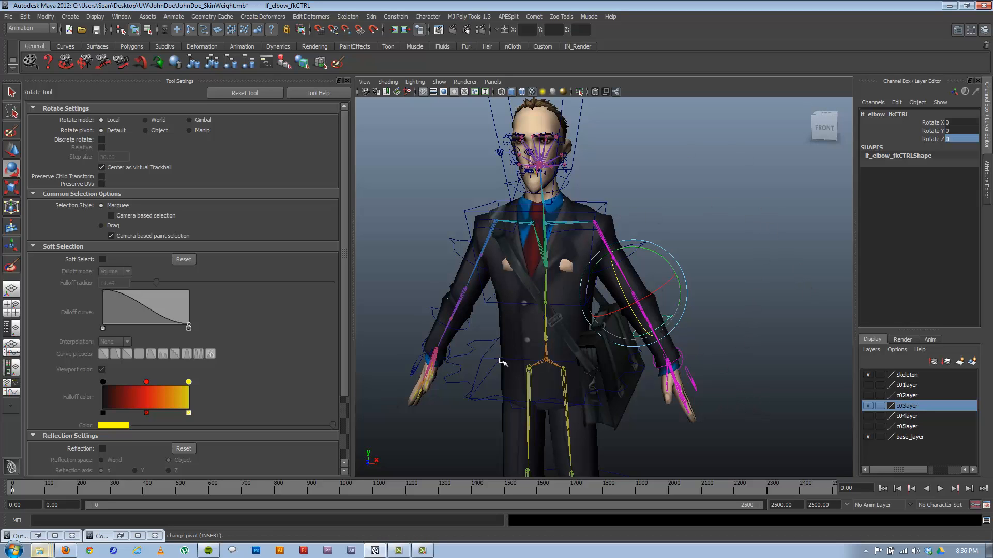
pyautogui.keyDown('alt'); pyautogui.moveTo(673, 312); pyautogui.dragTo(672, 344, button='right'); pyautogui.keyUp('alt')
pyautogui.keyDown('alt'); pyautogui.moveTo(688, 387); pyautogui.dragTo(496, 302, button='middle'); pyautogui.keyUp('alt')
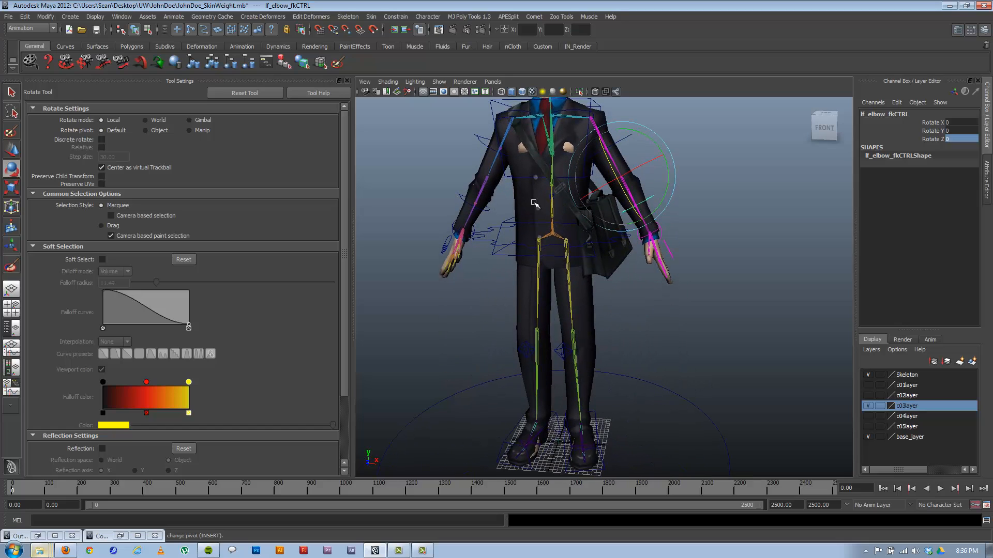
pyautogui.click(868, 406)
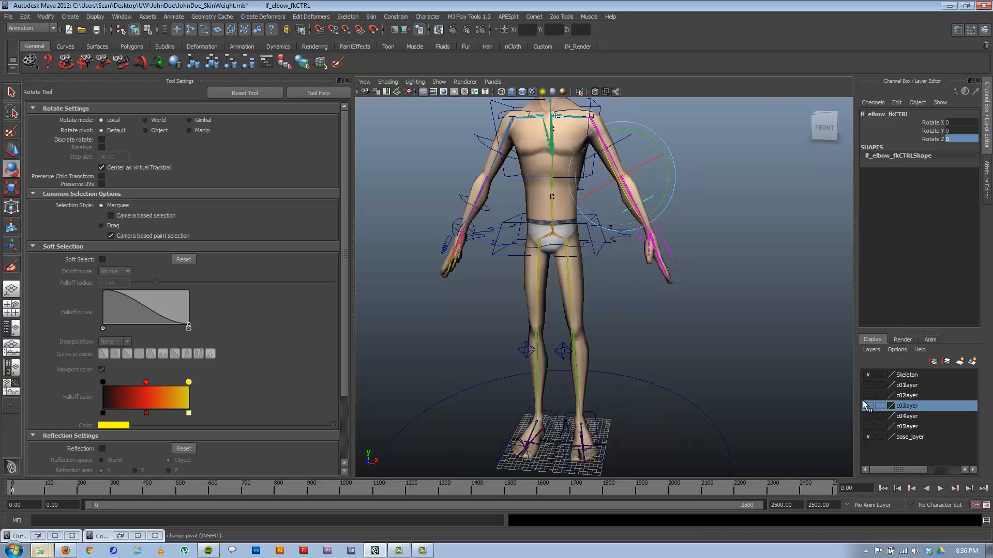
pyautogui.click(868, 406)
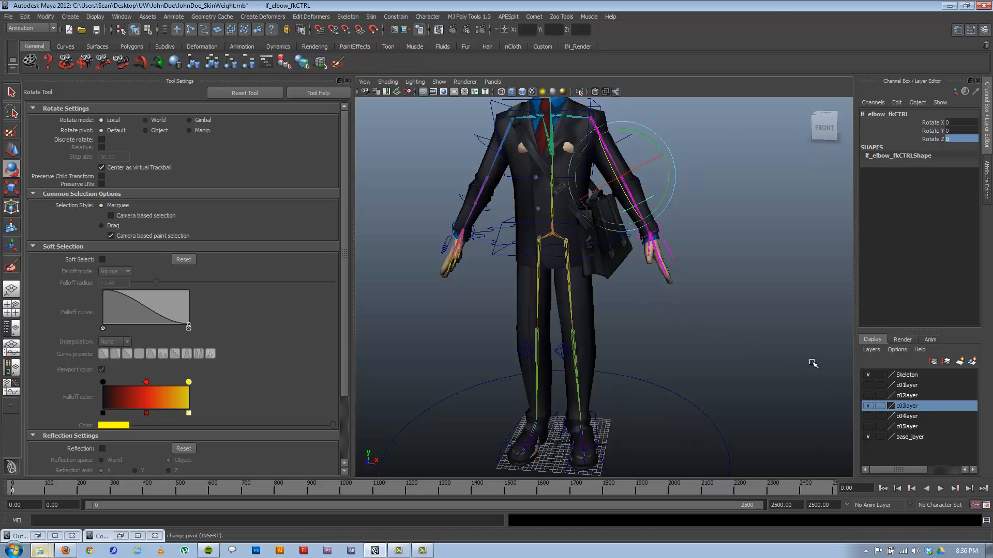
pyautogui.click(868, 406)
pyautogui.keyDown('alt'); pyautogui.moveTo(601, 270); pyautogui.dragTo(618, 331, button='middle'); pyautogui.keyUp('alt')
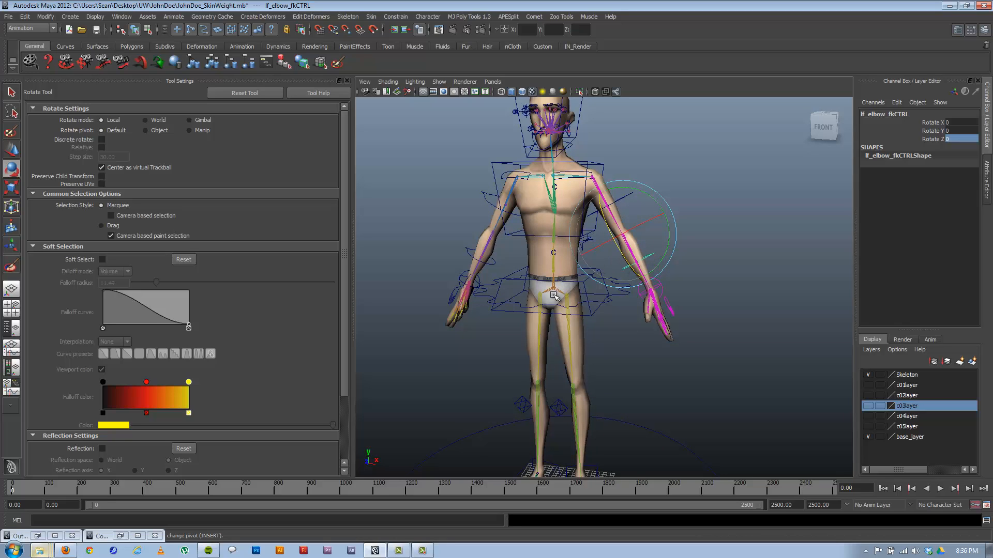
pyautogui.keyDown('alt'); pyautogui.moveTo(581, 292); pyautogui.dragTo(661, 276, button='right'); pyautogui.keyUp('alt')
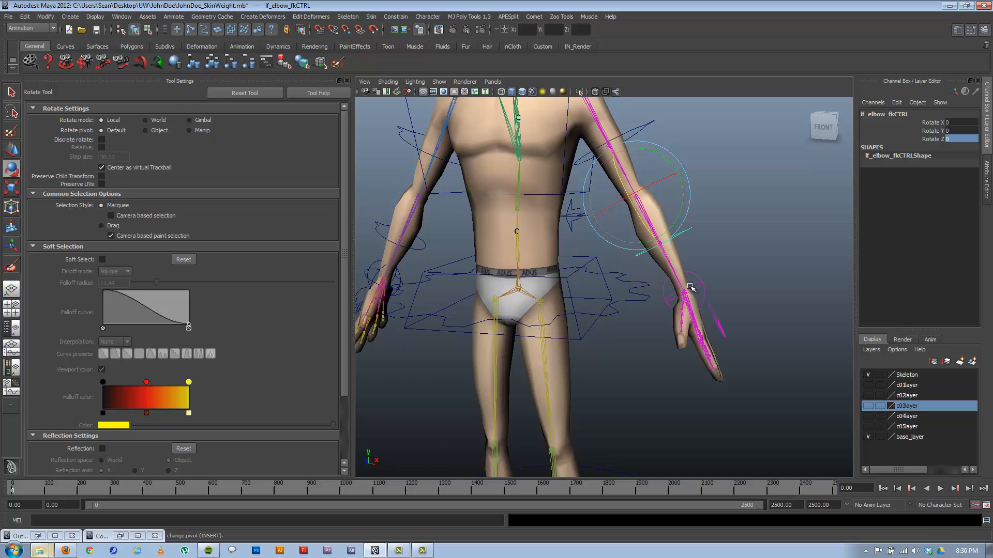
# Step: Clear the elbow control selection and select the base mesh torso
pyautogui.keyDown('alt'); pyautogui.moveTo(706, 289); pyautogui.dragTo(694, 289); pyautogui.keyUp('alt')
pyautogui.keyDown('alt'); pyautogui.moveTo(694, 289); pyautogui.dragTo(539, 281, button='right'); pyautogui.keyUp('alt')
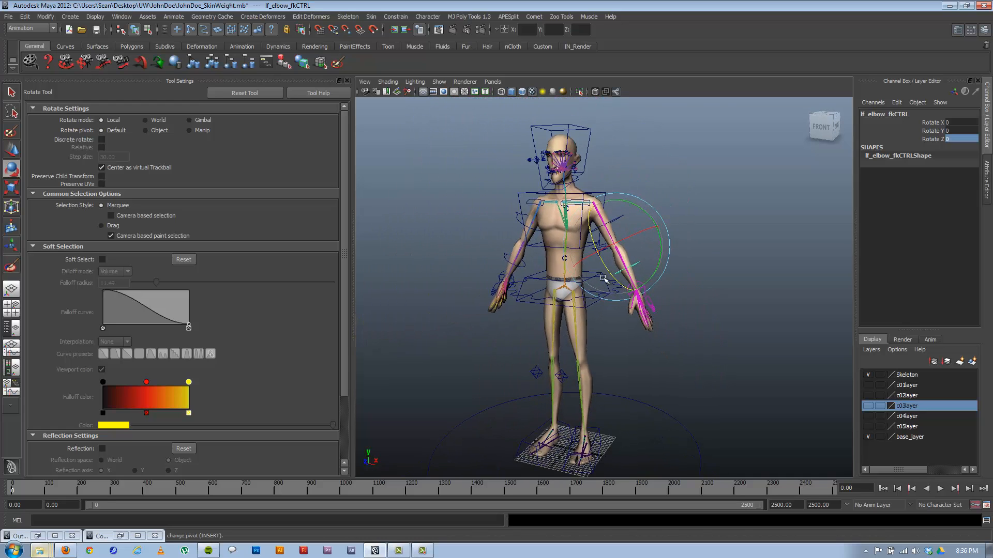
pyautogui.click(695, 290)
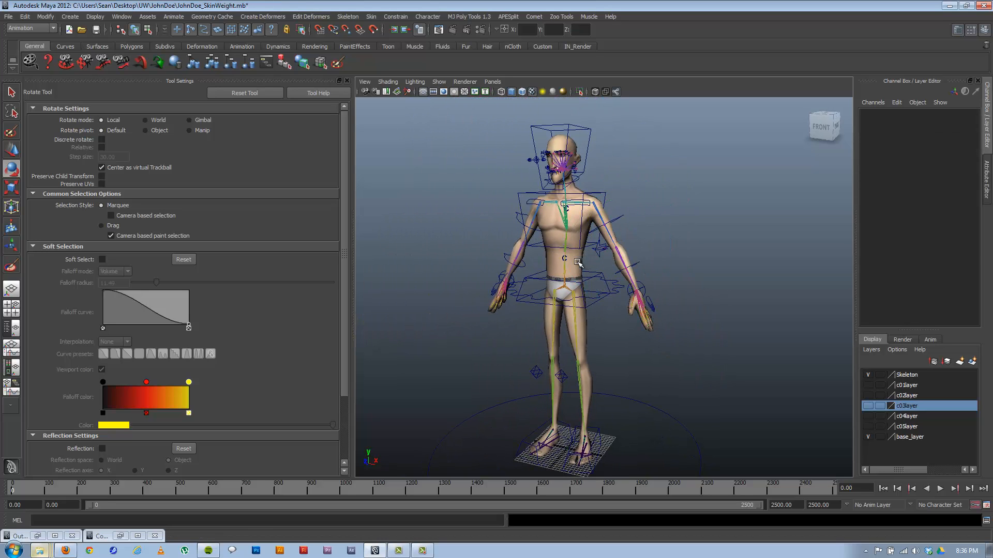
pyautogui.click(579, 256)
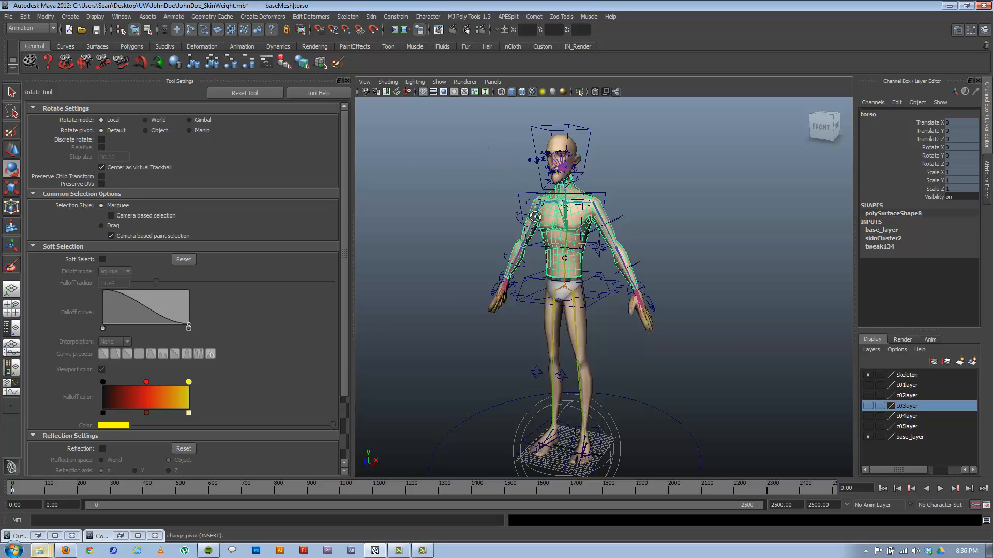
pyautogui.keyDown('alt'); pyautogui.moveTo(535, 217); pyautogui.dragTo(609, 246); pyautogui.keyUp('alt')
pyautogui.keyDown('alt'); pyautogui.moveTo(609, 246); pyautogui.dragTo(729, 256, button='right'); pyautogui.keyUp('alt')
pyautogui.keyDown('alt'); pyautogui.moveTo(628, 196); pyautogui.dragTo(603, 166); pyautogui.keyUp('alt')
pyautogui.keyDown('alt'); pyautogui.moveTo(615, 137); pyautogui.dragTo(617, 199, button='middle'); pyautogui.keyUp('alt')
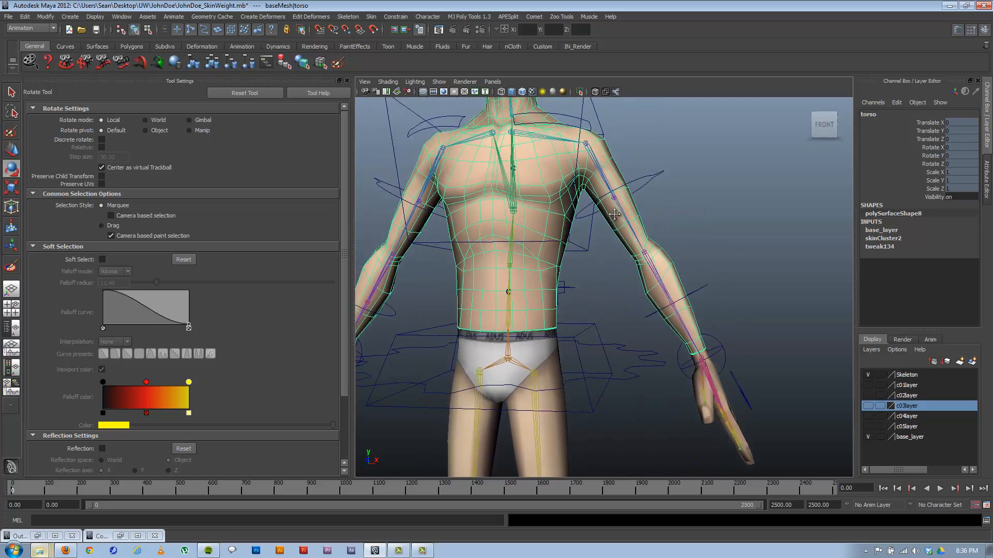
pyautogui.keyDown('alt'); pyautogui.moveTo(605, 228); pyautogui.dragTo(670, 248, button='right'); pyautogui.keyUp('alt')
pyautogui.keyDown('alt'); pyautogui.moveTo(670, 249); pyautogui.dragTo(623, 238); pyautogui.keyUp('alt')
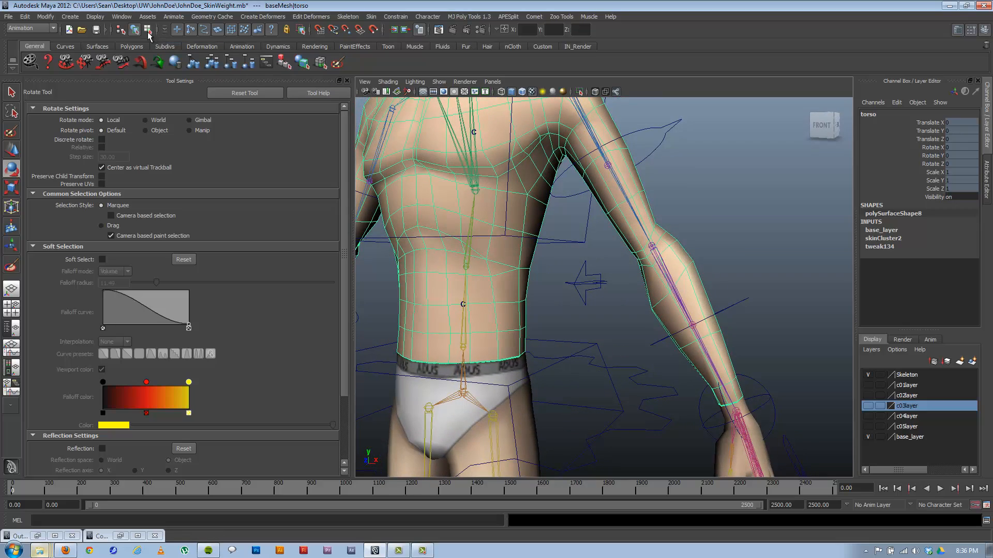
# Step: Switch the torso to vertex component mode and select the vertices along the left ribs below the armpit
pyautogui.click(148, 30)
pyautogui.click(178, 32)
pyautogui.keyDown('alt'); pyautogui.moveTo(496, 135); pyautogui.dragTo(523, 216, button='middle'); pyautogui.keyUp('alt')
pyautogui.keyDown('alt'); pyautogui.moveTo(572, 228); pyautogui.dragTo(590, 233, button='right'); pyautogui.keyUp('alt')
pyautogui.keyDown('alt'); pyautogui.moveTo(591, 234); pyautogui.dragTo(593, 242); pyautogui.keyUp('alt')
pyautogui.keyDown('alt'); pyautogui.moveTo(617, 264); pyautogui.dragTo(486, 240, button='right'); pyautogui.keyUp('alt')
pyautogui.keyDown('alt'); pyautogui.moveTo(527, 244); pyautogui.dragTo(568, 252); pyautogui.keyUp('alt')
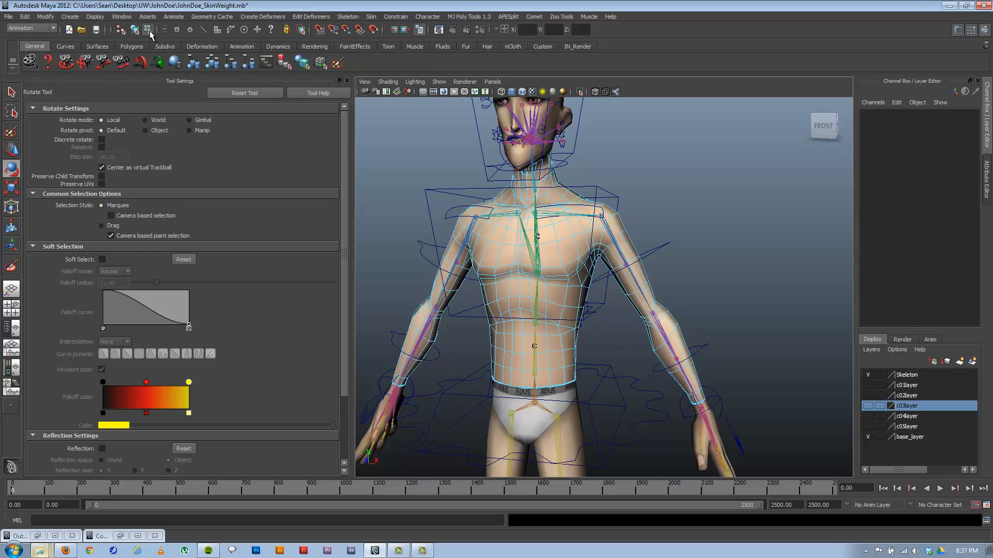
pyautogui.click(177, 29)
pyautogui.moveTo(551, 278); pyautogui.dragTo(601, 345)
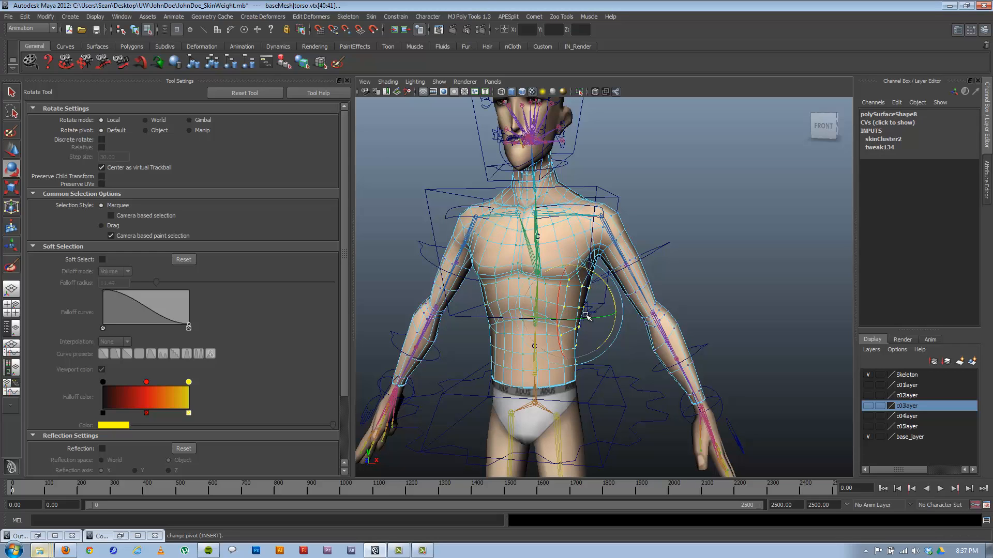
# Step: Open the Component Editor to show the selected torso vertices' smooth skin weights
pyautogui.click(149, 17)
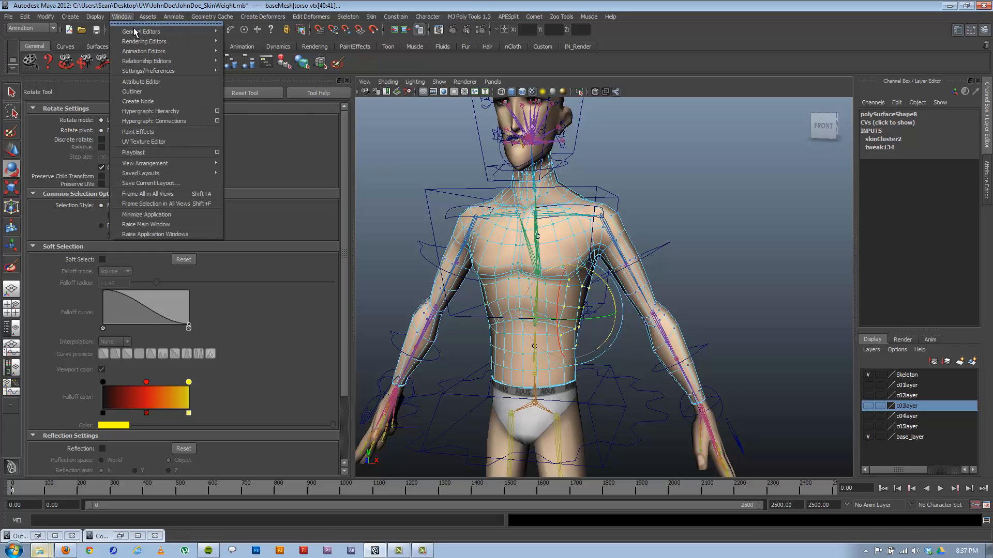
pyautogui.moveTo(136, 32)
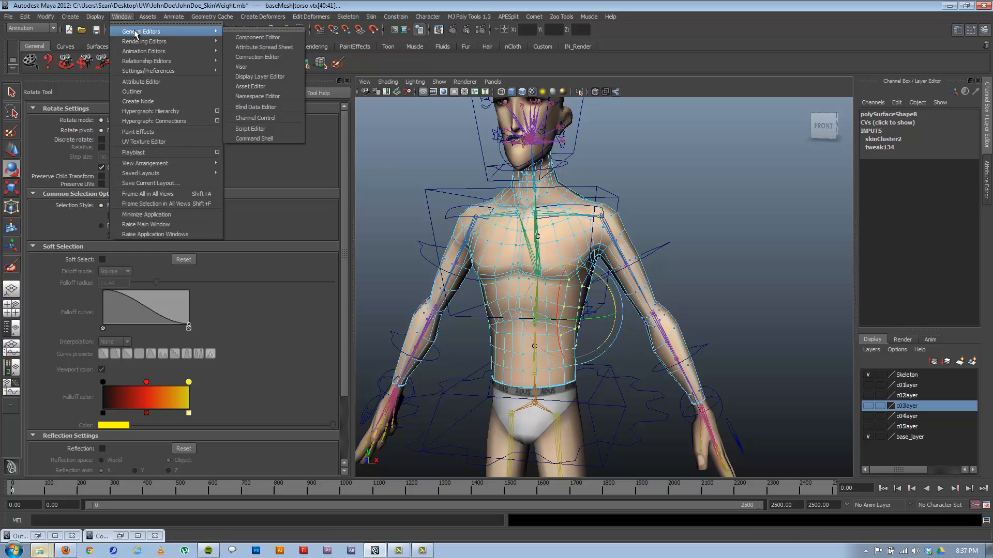
pyautogui.click(257, 38)
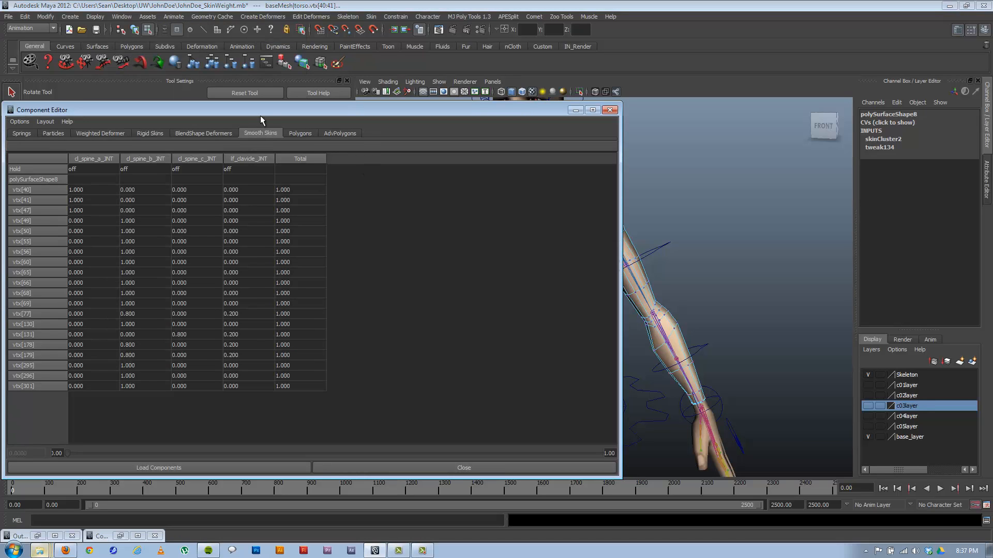
pyautogui.moveTo(277, 110); pyautogui.dragTo(350, 80)
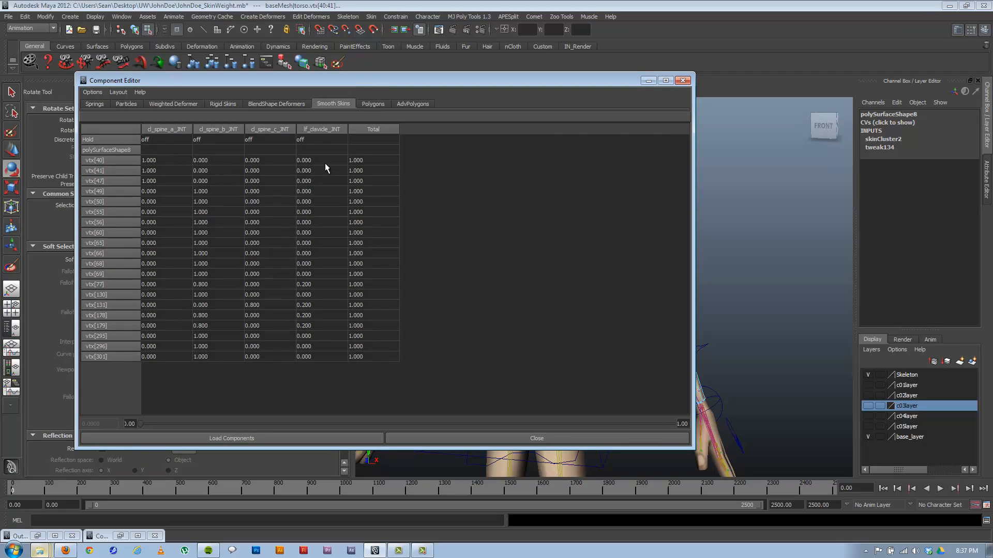
# Step: Set the lf_clavicle_JNT weight to 0 for all the selected torso vertices
pyautogui.moveTo(310, 160); pyautogui.dragTo(311, 356)
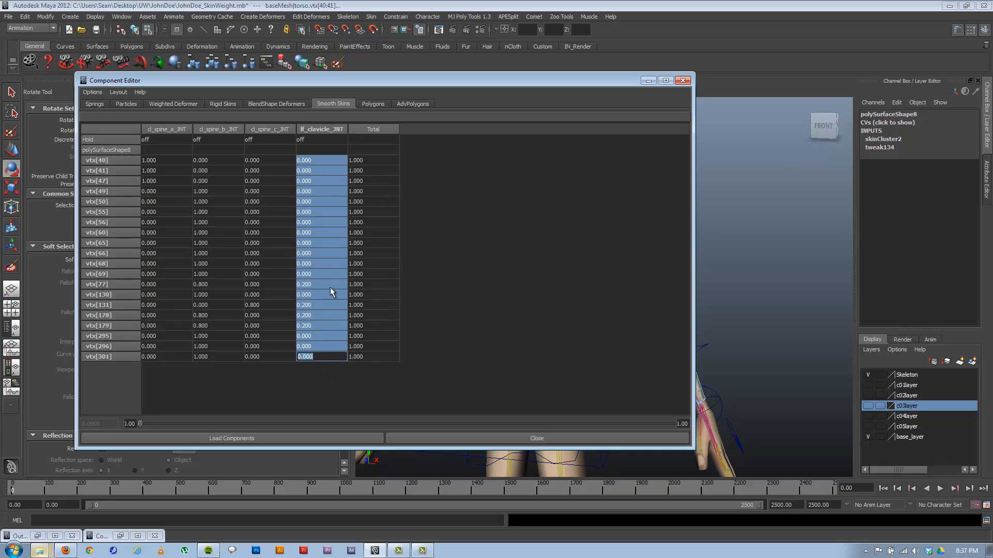
pyautogui.write('0')
pyautogui.press('Return')
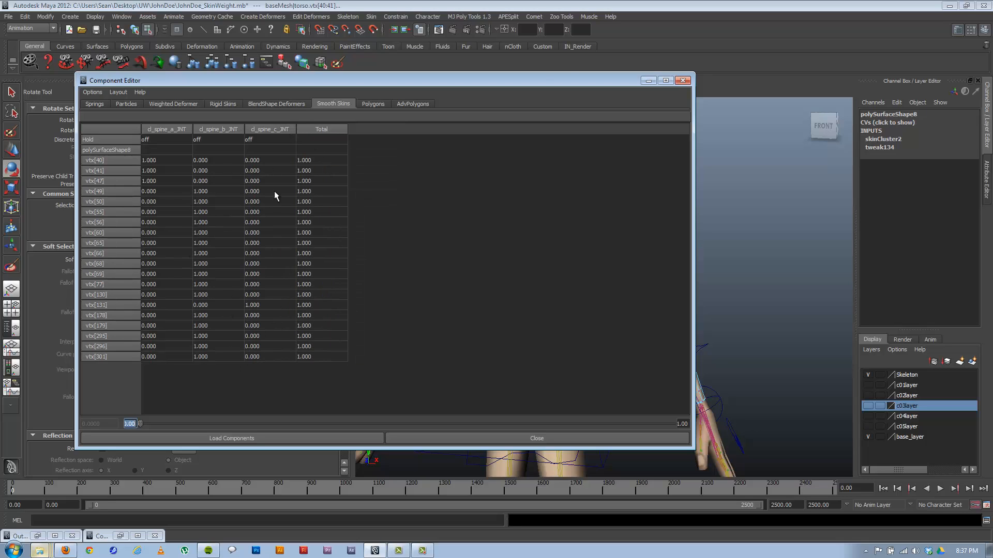
pyautogui.hotkey('ctrl', 'z')
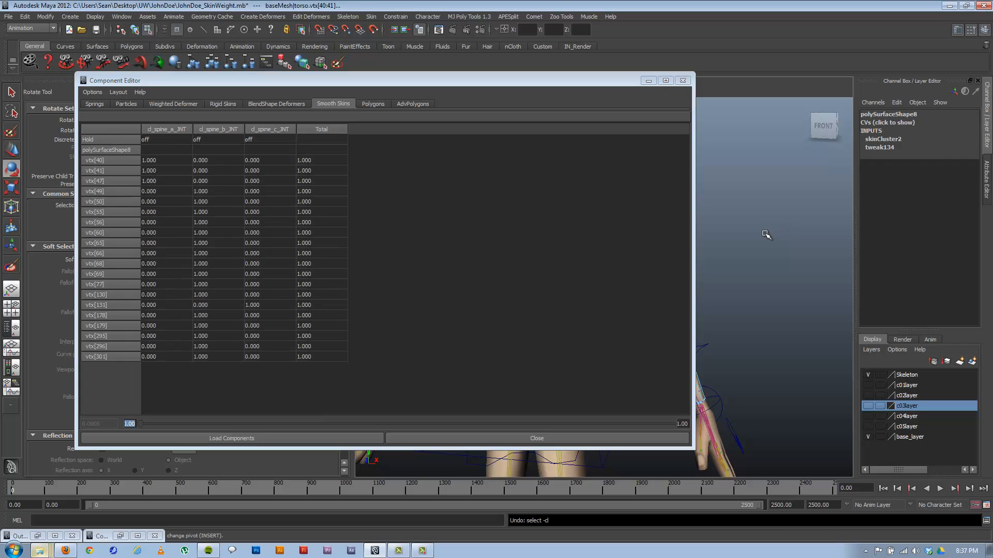
# Step: Clear the vertex selection and minimize the Component Editor
pyautogui.click(716, 217)
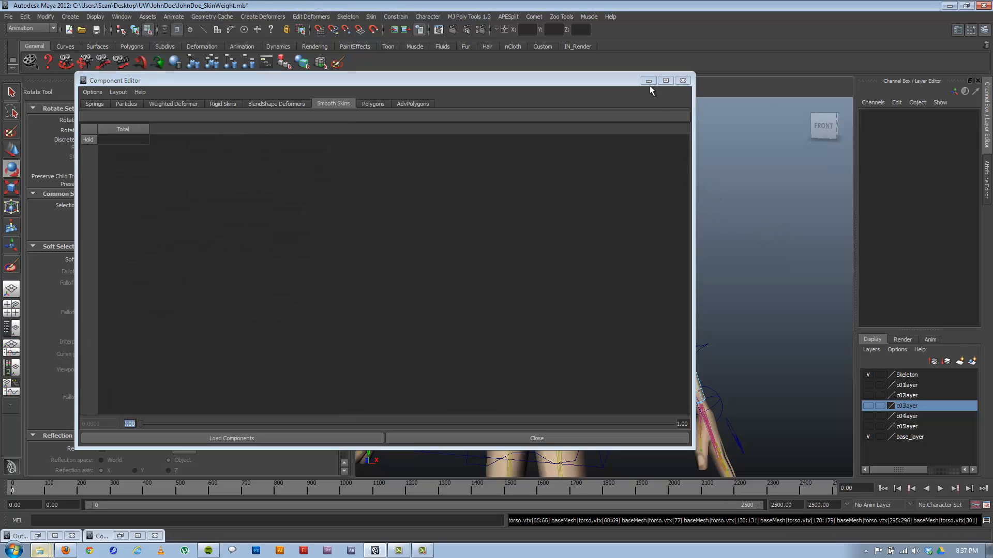
pyautogui.moveTo(583, 83); pyautogui.dragTo(372, 108)
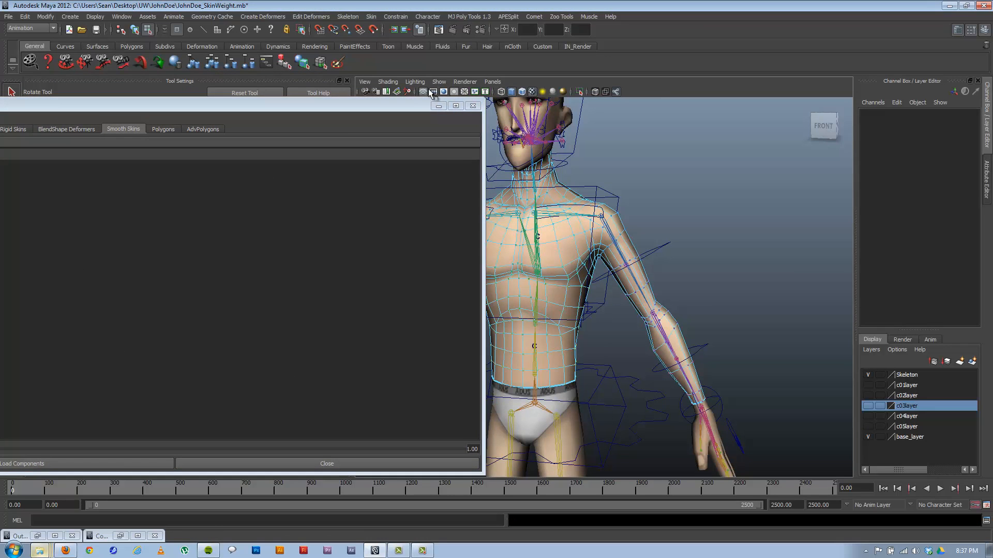
pyautogui.click(439, 105)
# Step: Return the torso to object mode and deselect it
pyautogui.keyDown('alt'); pyautogui.moveTo(677, 308); pyautogui.dragTo(567, 267, button='right'); pyautogui.keyUp('alt')
pyautogui.keyDown('alt'); pyautogui.moveTo(602, 301); pyautogui.dragTo(587, 308); pyautogui.keyUp('alt')
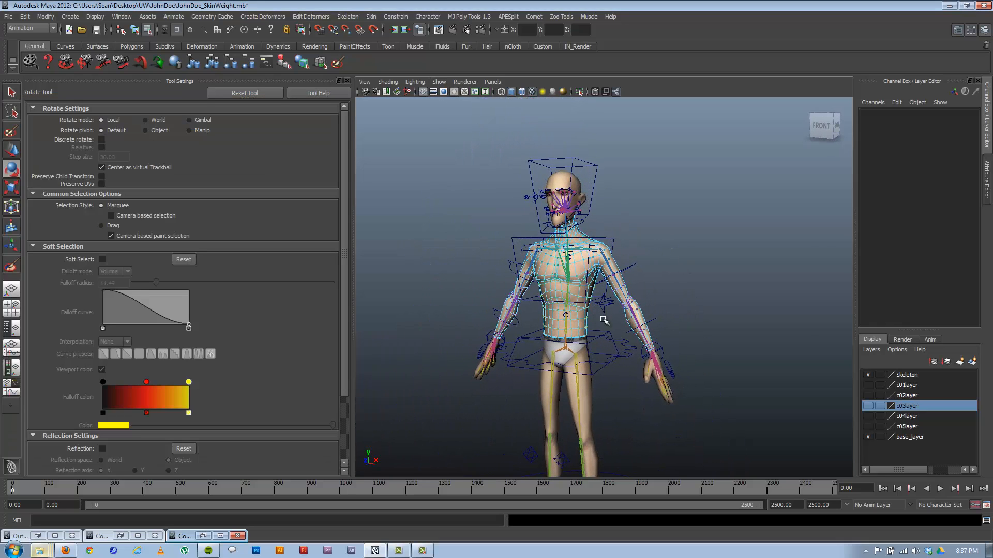
pyautogui.press('F8')
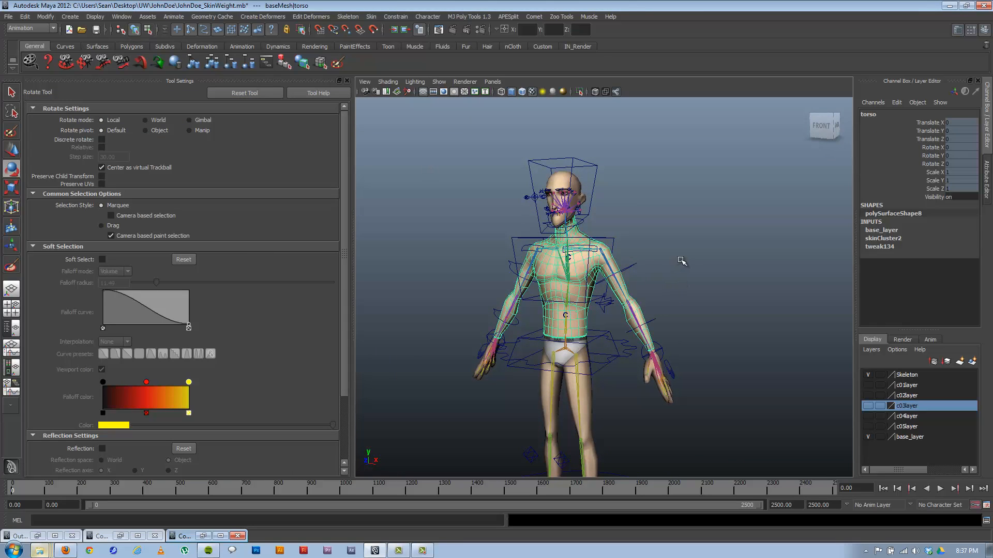
pyautogui.click(688, 265)
pyautogui.keyDown('alt'); pyautogui.moveTo(649, 283); pyautogui.dragTo(639, 224, button='middle'); pyautogui.keyUp('alt')
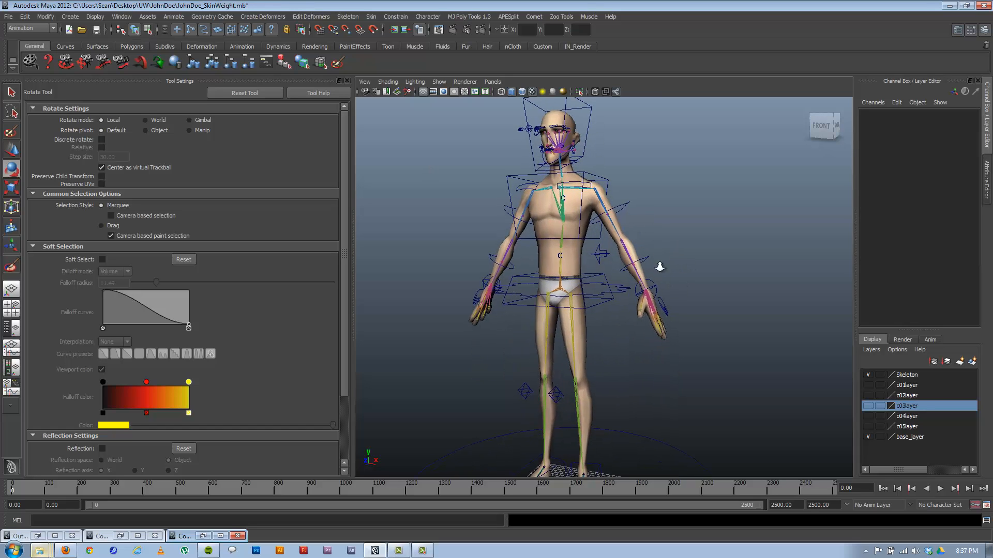
pyautogui.keyDown('alt'); pyautogui.moveTo(659, 266); pyautogui.dragTo(586, 175, button='right'); pyautogui.keyUp('alt')
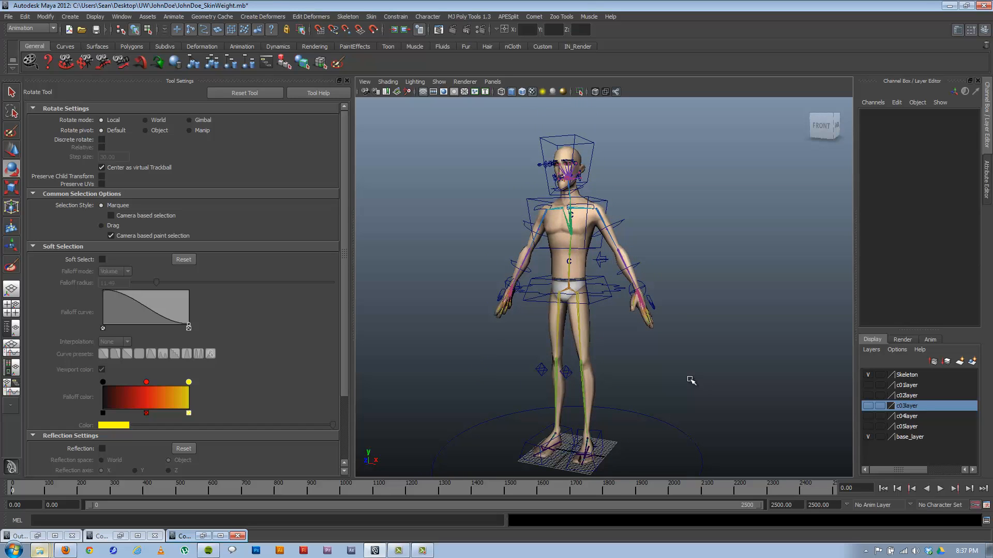